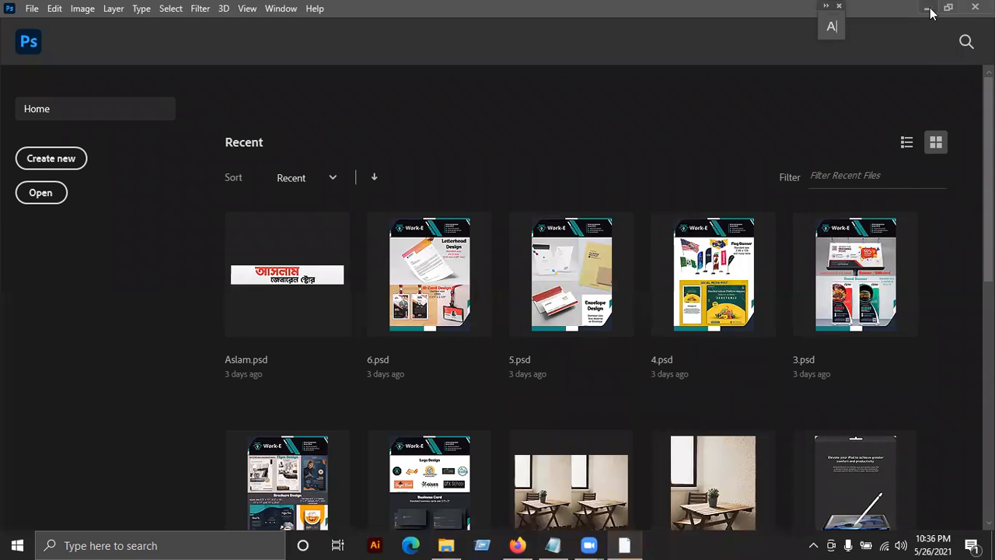
# Switch from Photoshop to the NEW BG GIG folder in File Explorer and refresh its contents
pyautogui.click(930, 12)
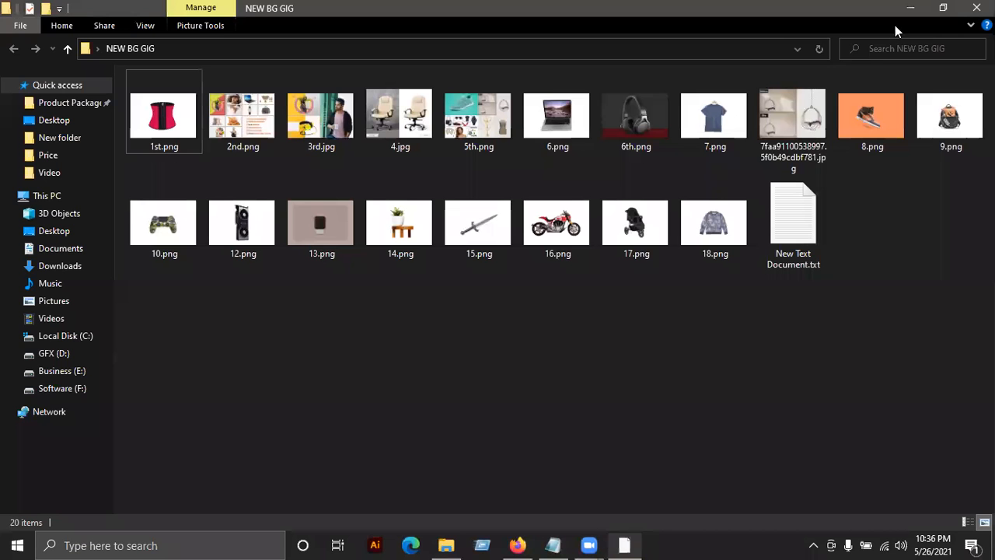
pyautogui.rightClick(495, 329)
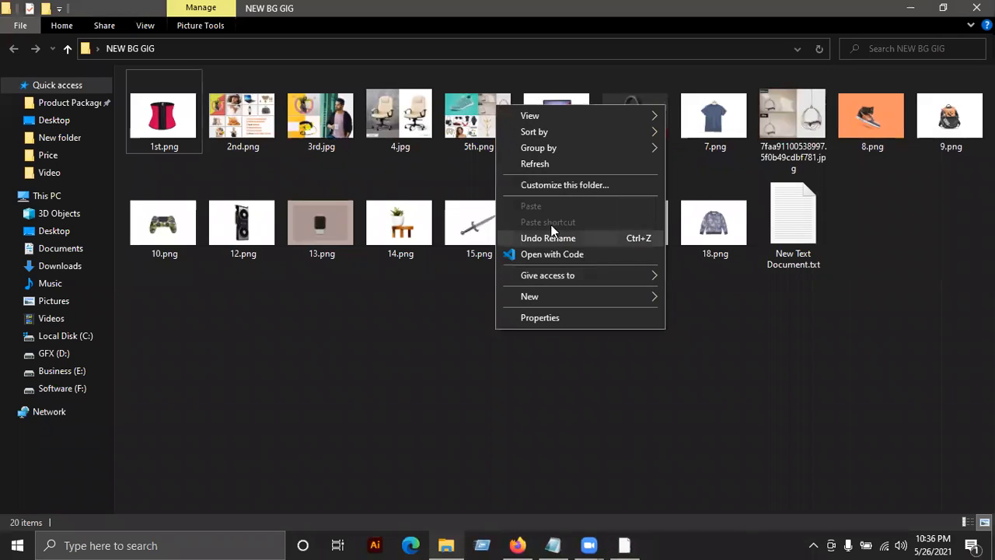
pyautogui.click(537, 163)
pyautogui.click(669, 222)
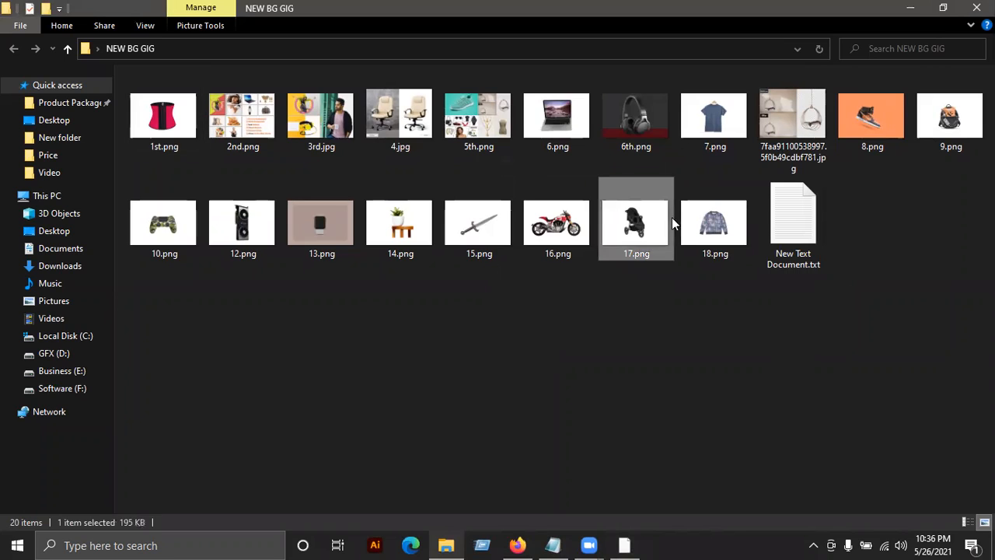
pyautogui.click(687, 372)
pyautogui.rightClick(705, 361)
pyautogui.click(747, 197)
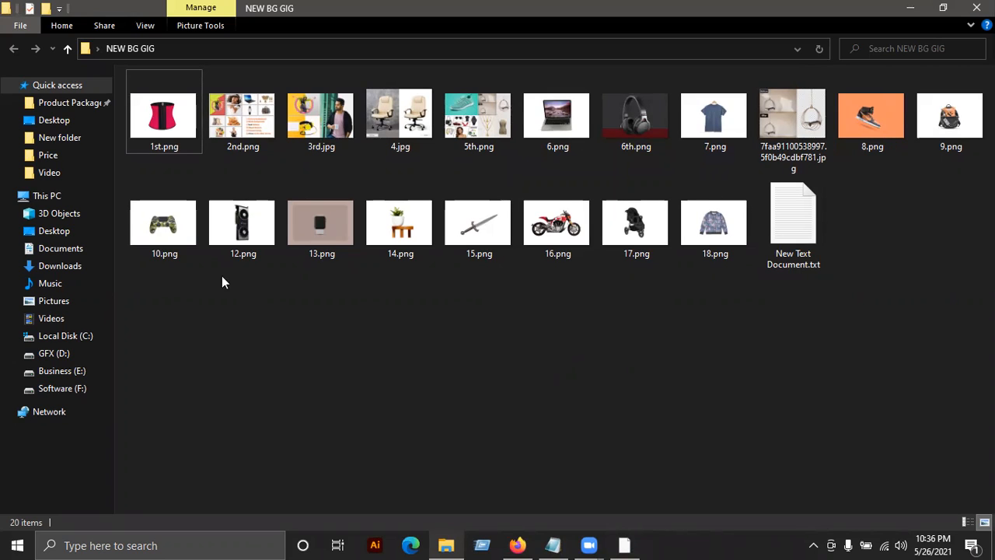
pyautogui.rightClick(353, 367)
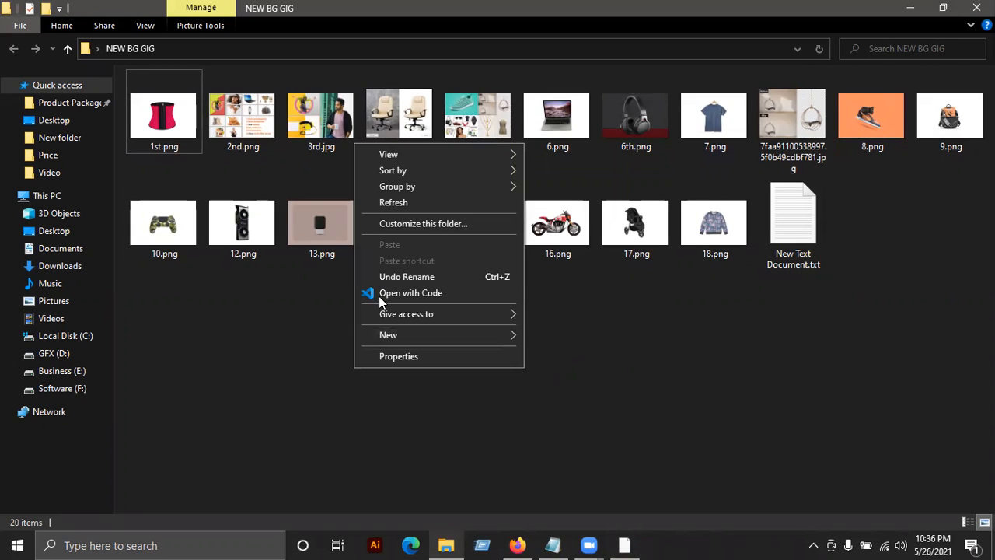
pyautogui.click(394, 203)
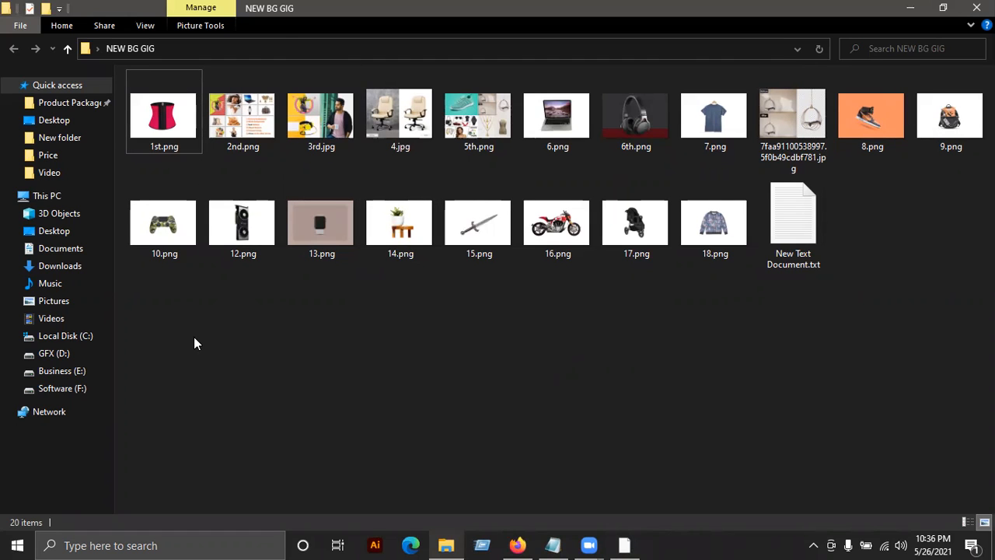
# View the folder's images one after another from 1st.png to 6.png, and close the viewer
pyautogui.doubleClick(157, 142)
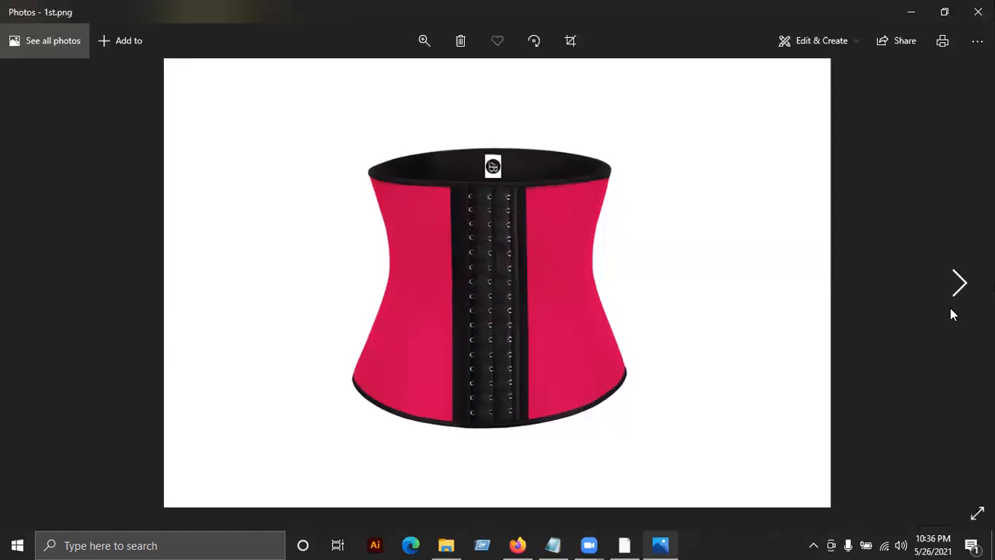
pyautogui.click(949, 308)
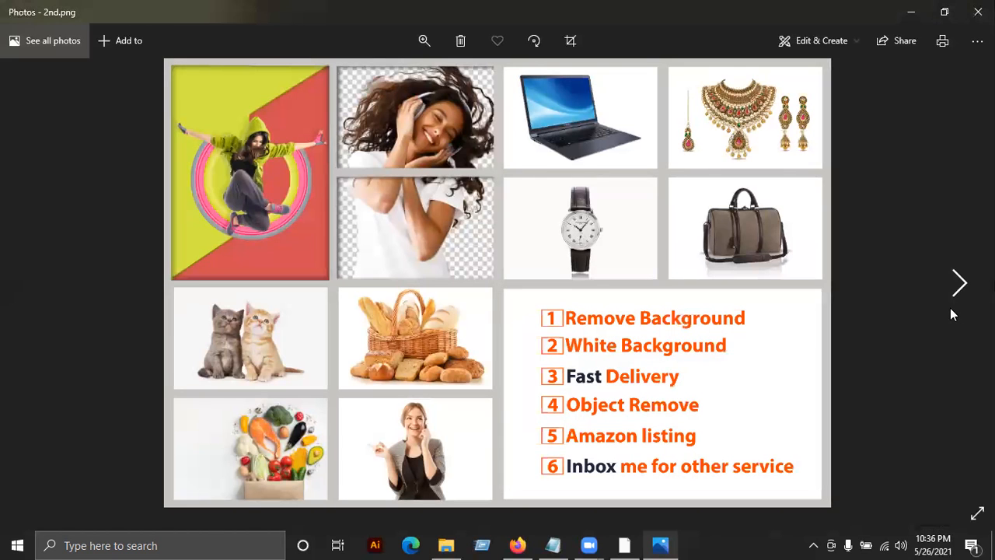
pyautogui.click(951, 310)
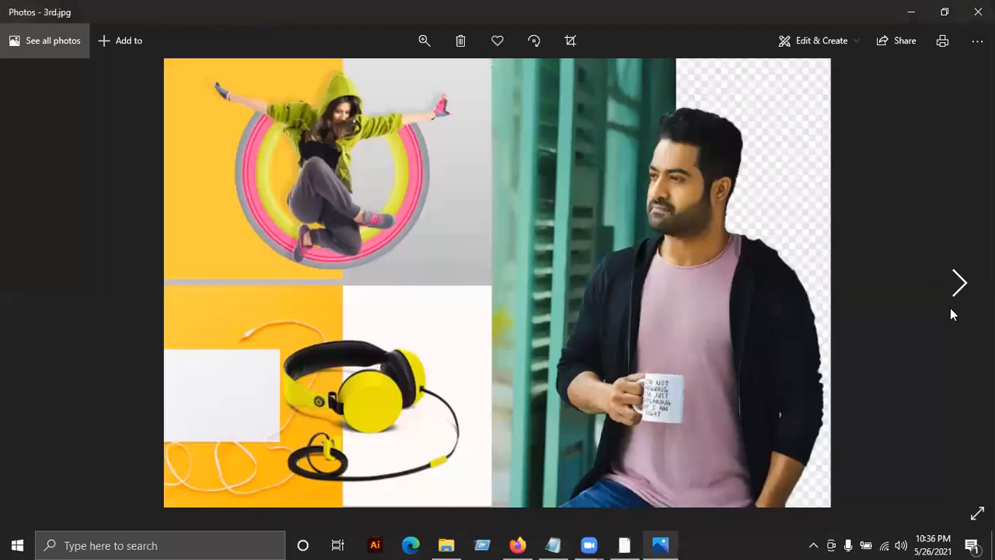
pyautogui.click(951, 309)
pyautogui.click(952, 309)
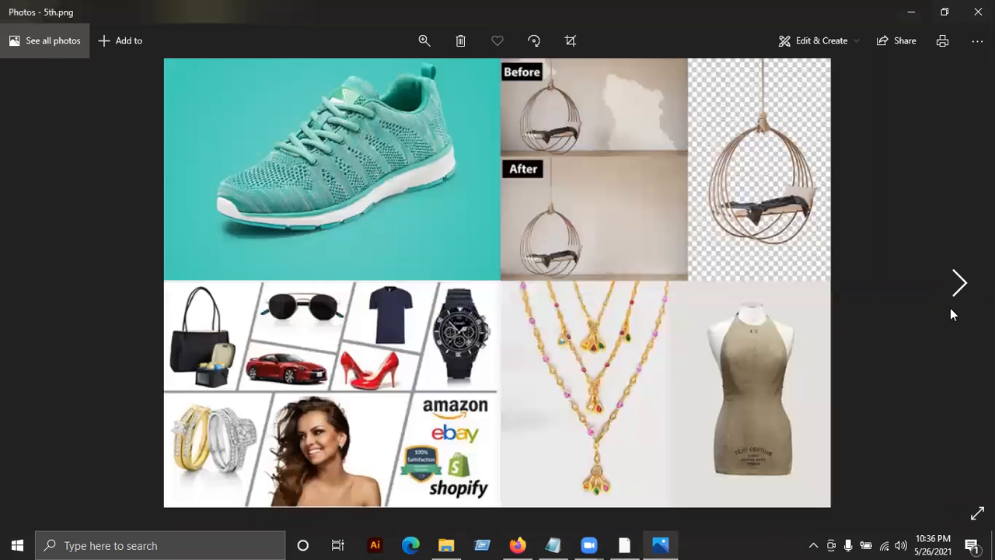
pyautogui.click(951, 309)
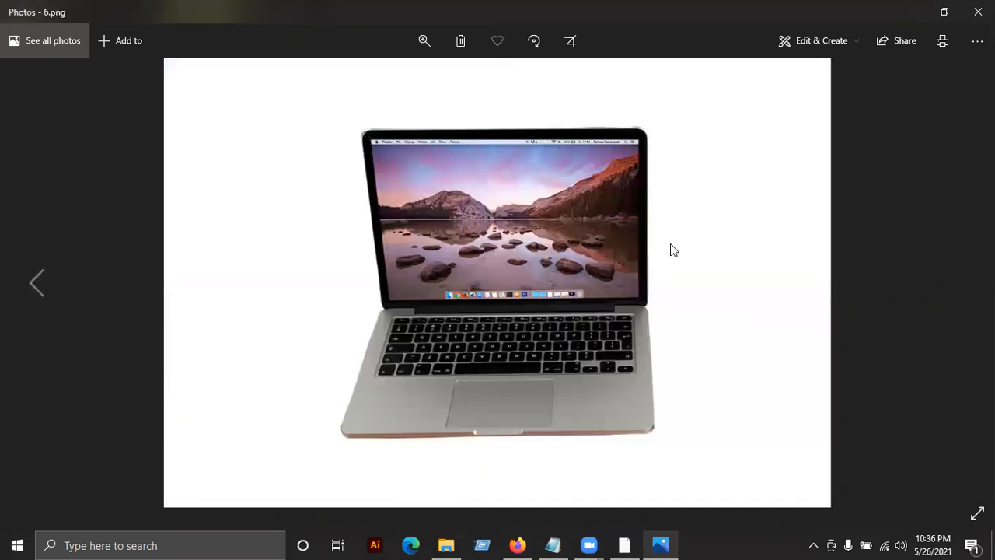
pyautogui.hotkey('alt', 'F4')
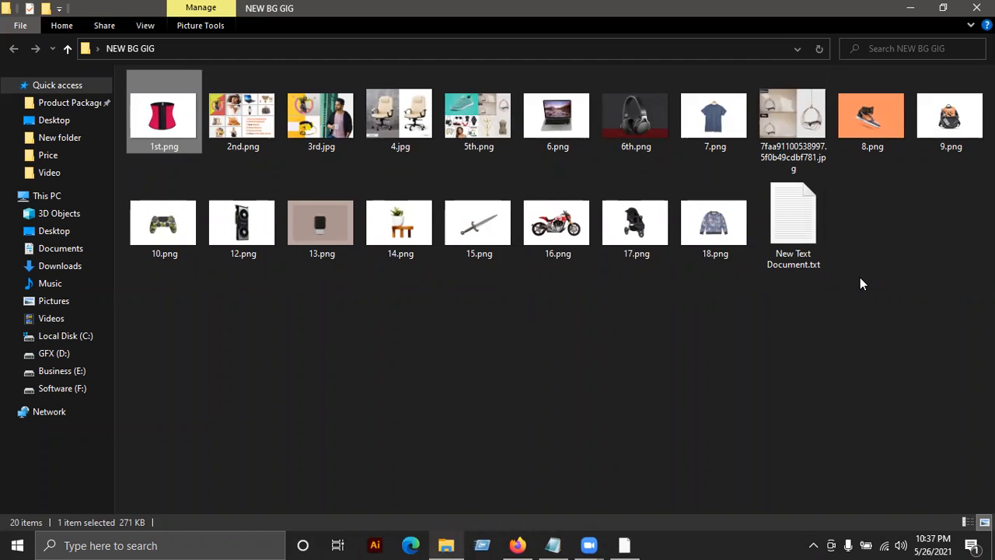
# View the backpack image 9.png and the before/after hanging chair JPG at full size, closing each one
pyautogui.doubleClick(939, 109)
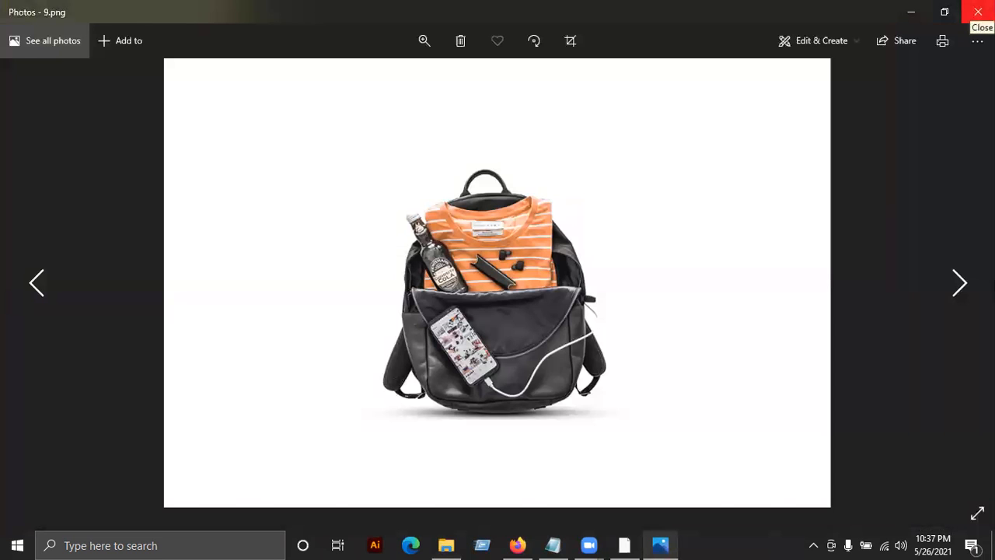
pyautogui.click(978, 12)
pyautogui.click(164, 116)
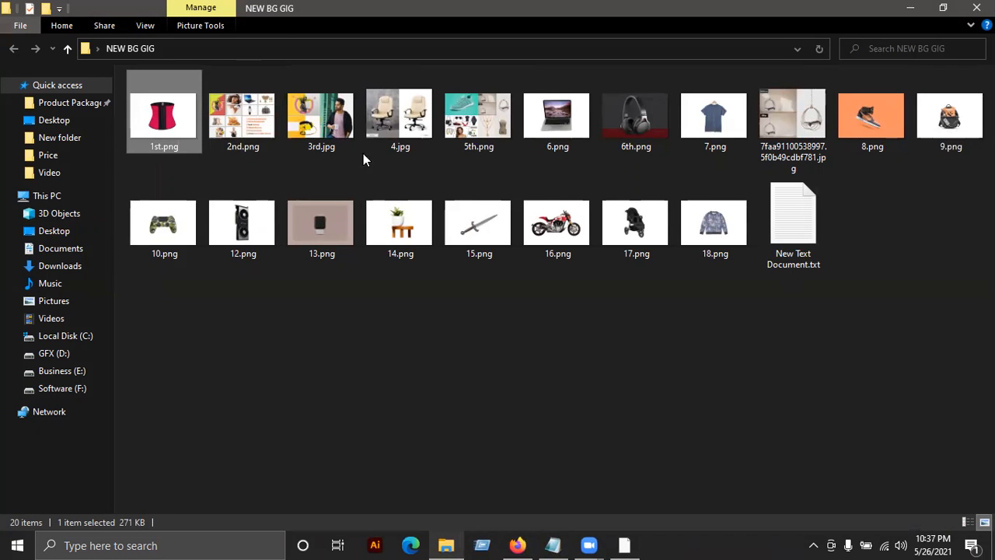
pyautogui.click(489, 118)
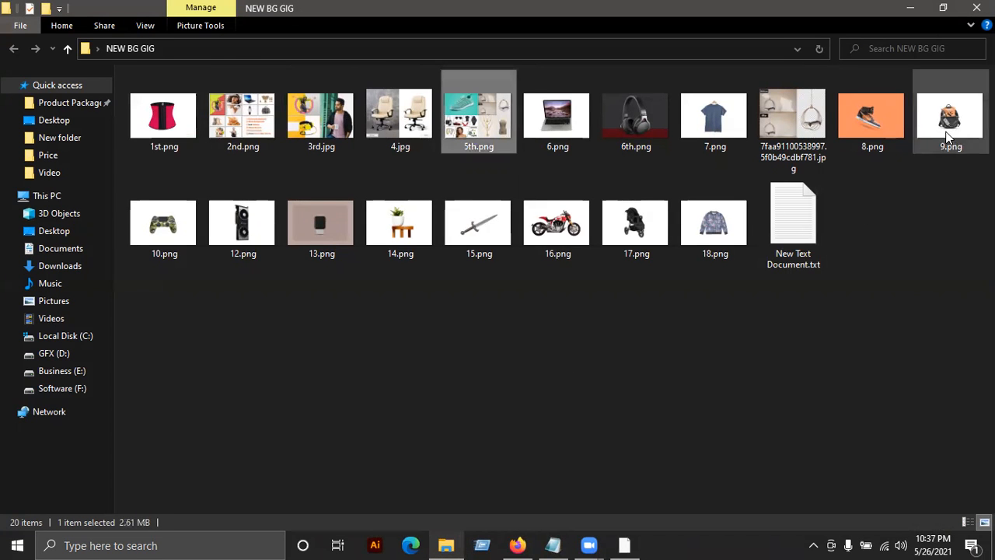
pyautogui.click(946, 137)
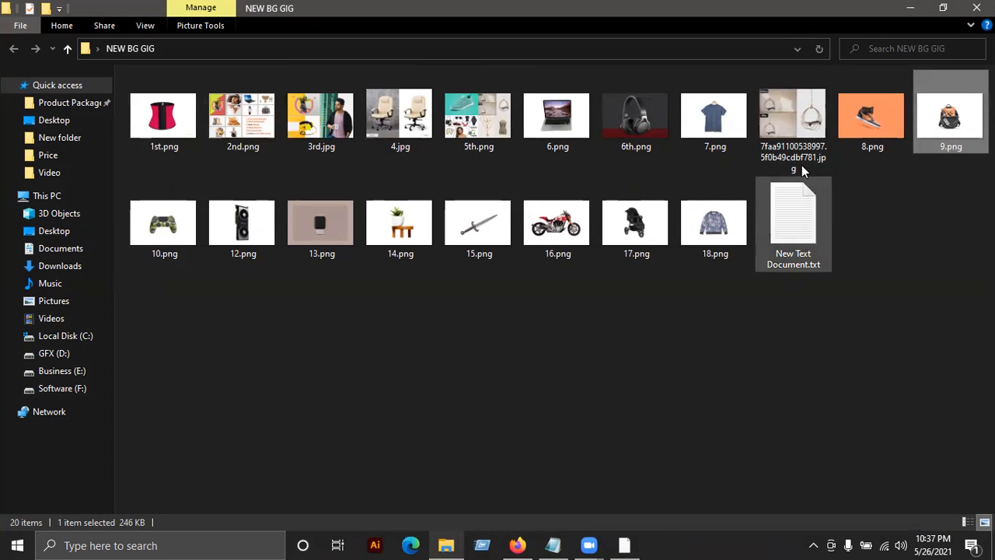
pyautogui.doubleClick(818, 134)
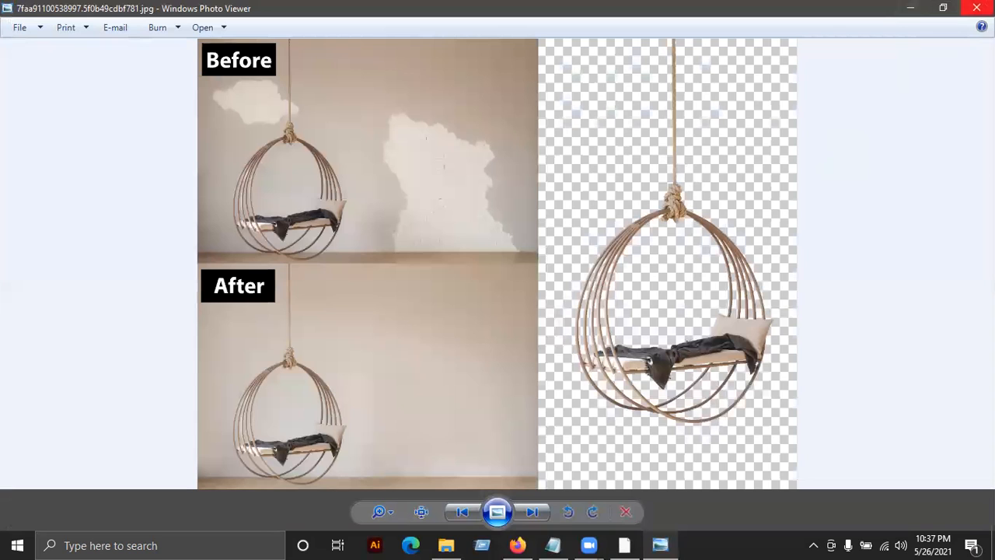
pyautogui.click(976, 9)
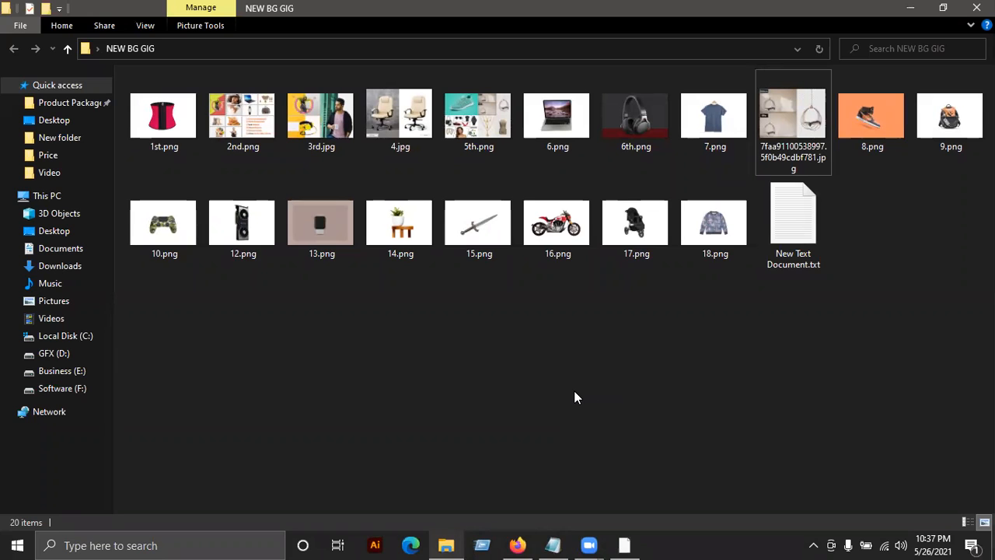
# Display the folder's files as extra large icons
pyautogui.click(145, 25)
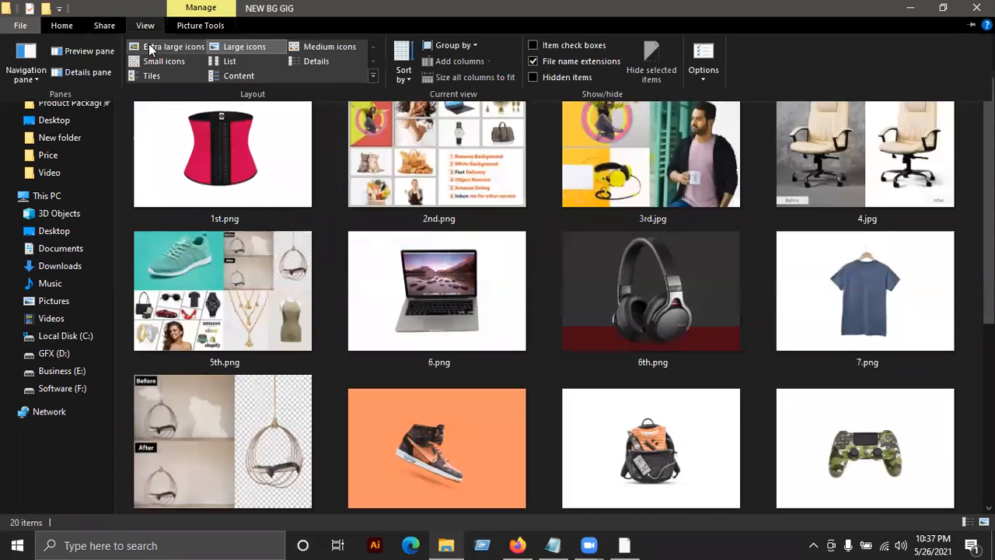
pyautogui.click(148, 44)
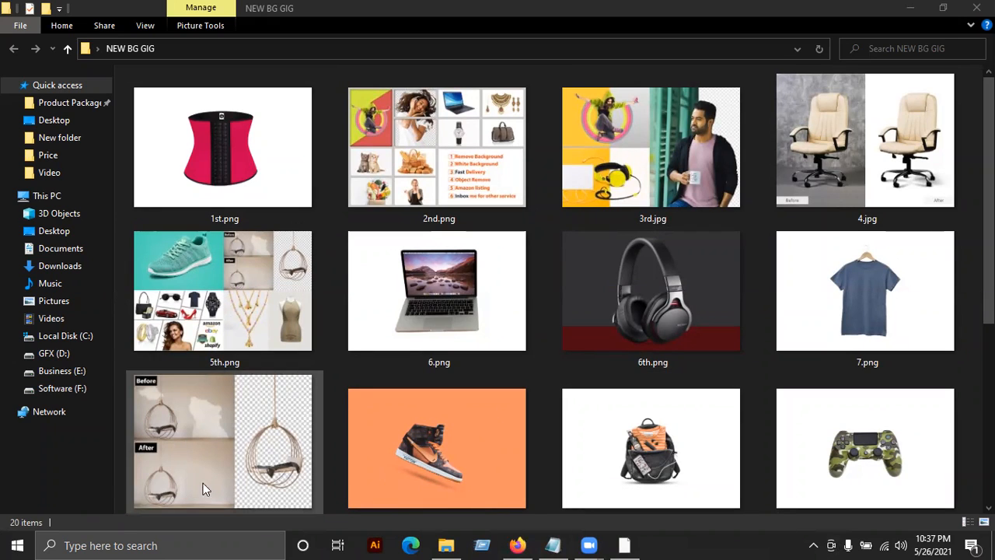
# Rename the file 5th.png as 01.png
pyautogui.click(227, 260)
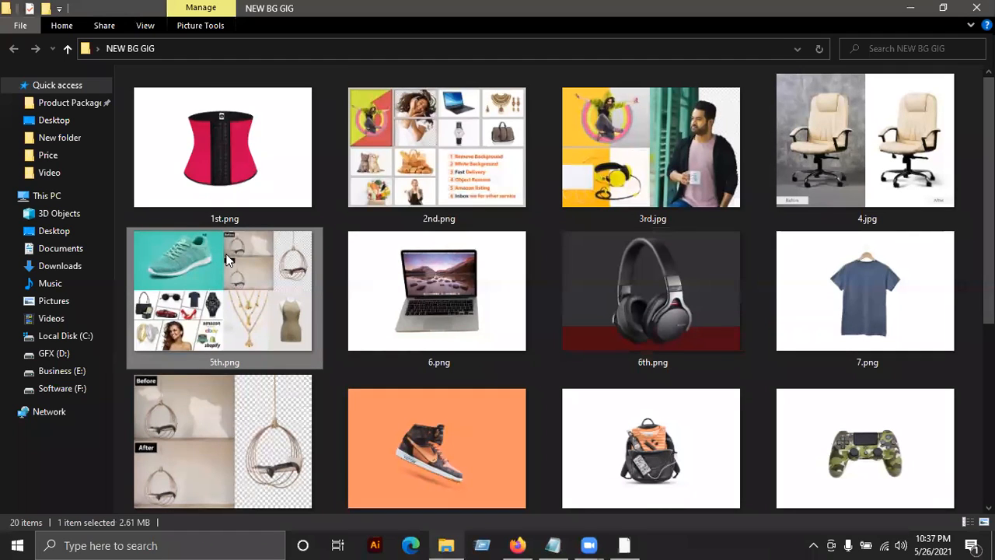
pyautogui.rightClick(228, 260)
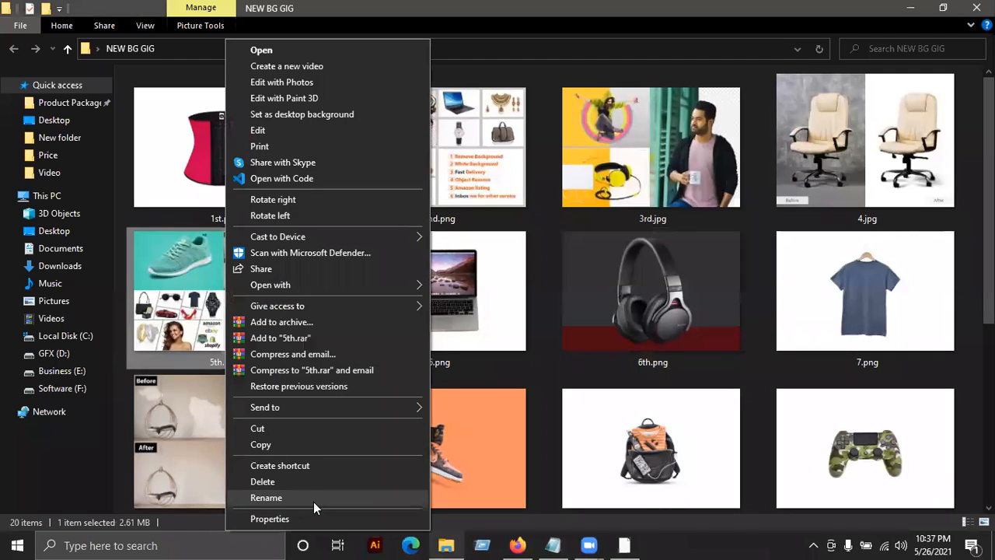
pyautogui.click(313, 501)
pyautogui.write('01')
pyautogui.press('Return')
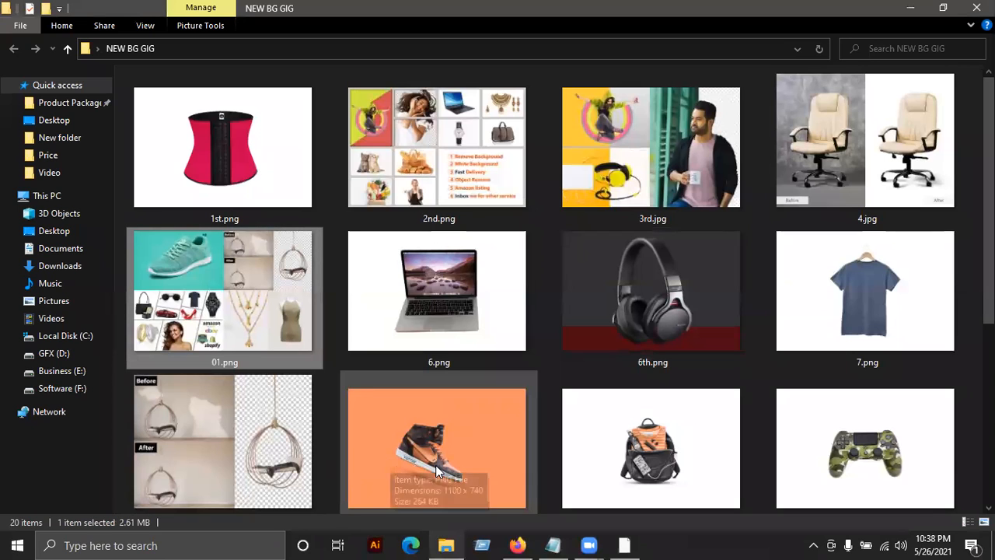
# Rename the file 2nd.png as 02.png
pyautogui.rightClick(395, 133)
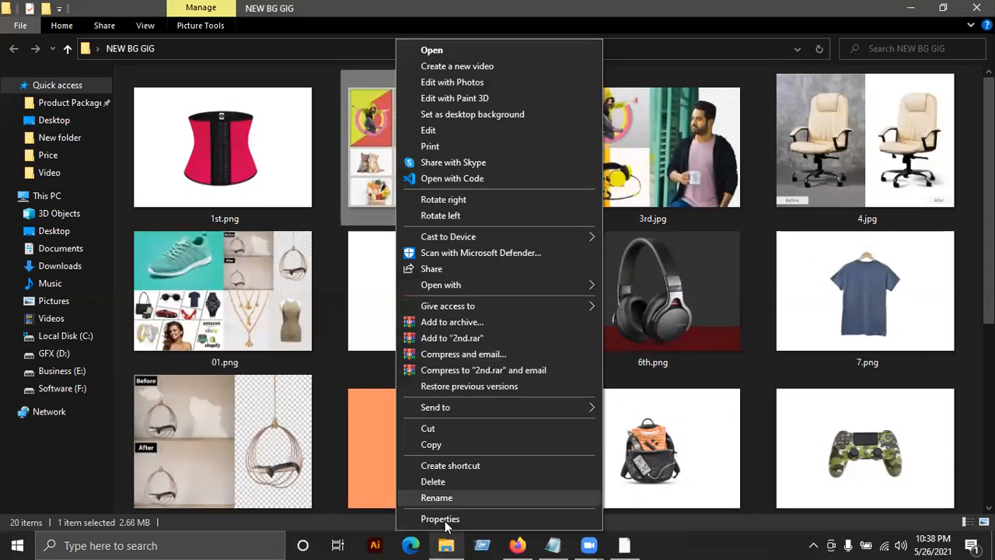
pyautogui.click(437, 498)
pyautogui.write('02')
pyautogui.press('Return')
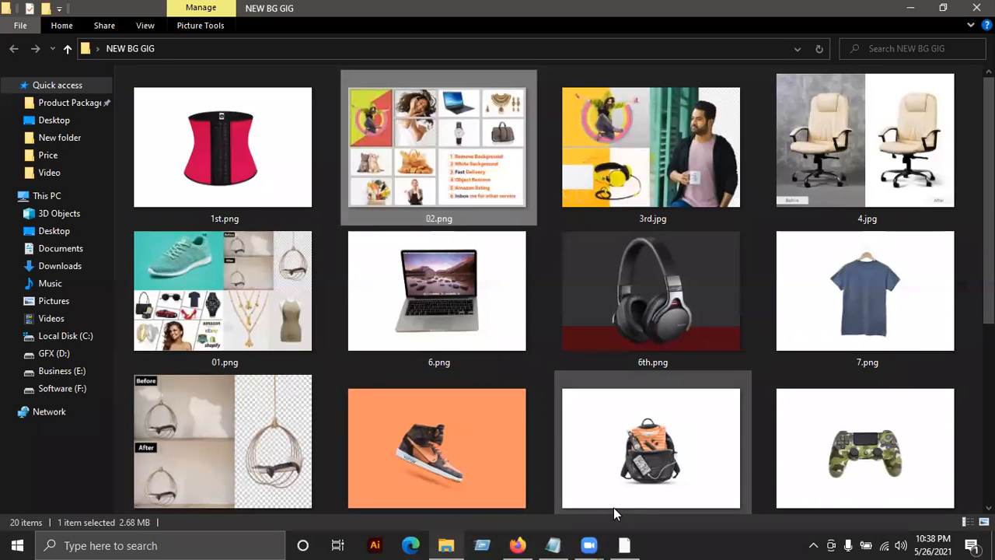
# Delete the product collage image that carries the numbered list of background removal services
pyautogui.click(633, 491)
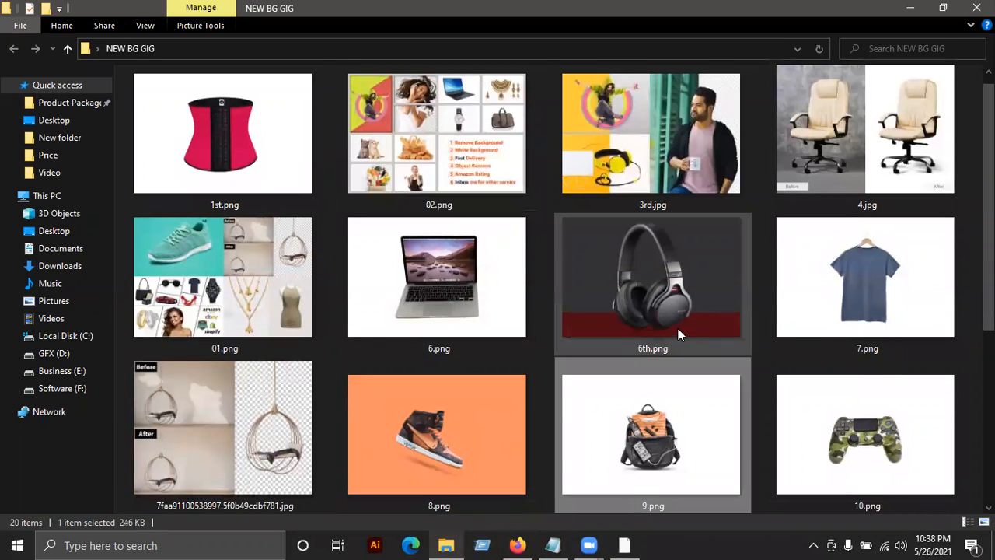
pyautogui.moveTo(410, 172)
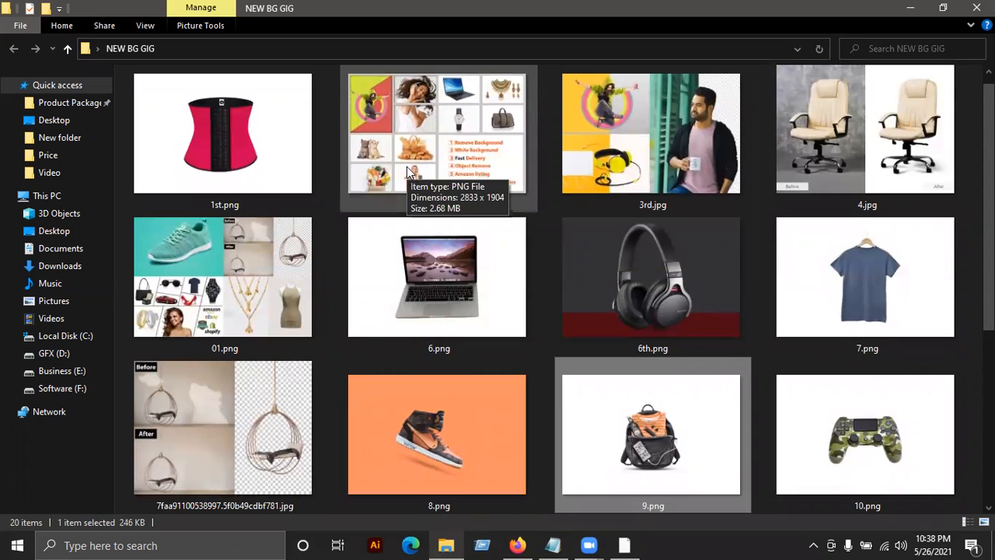
pyautogui.click(407, 170)
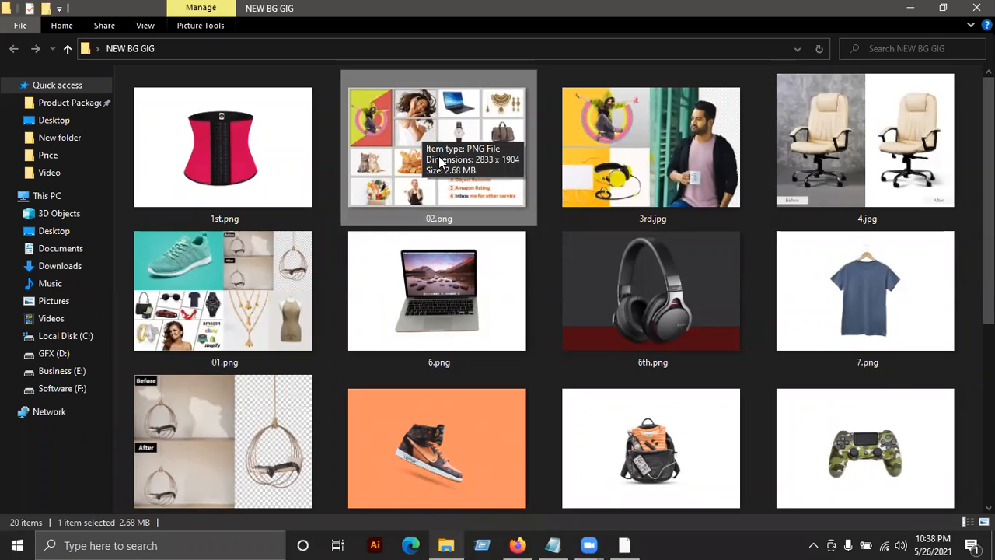
pyautogui.press('Delete')
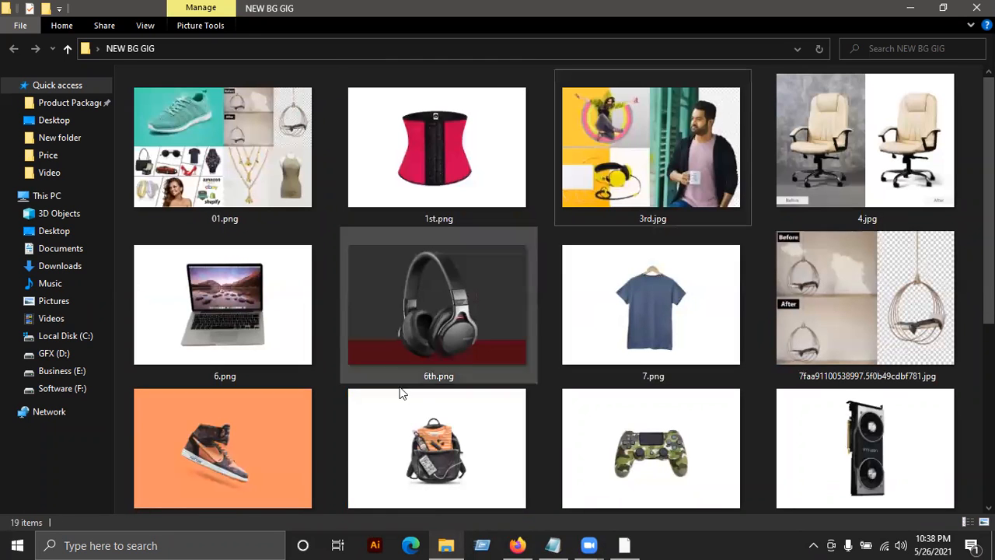
# Rename the backpack image 9.png as 02.png
pyautogui.click(423, 482)
pyautogui.rightClick(424, 482)
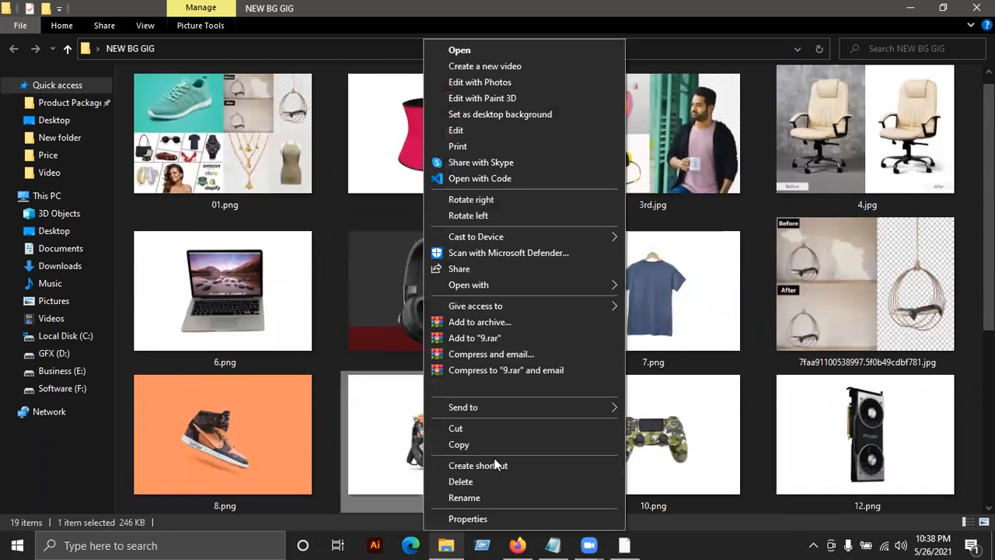
pyautogui.click(479, 494)
pyautogui.write('02.png')
pyautogui.click(636, 305)
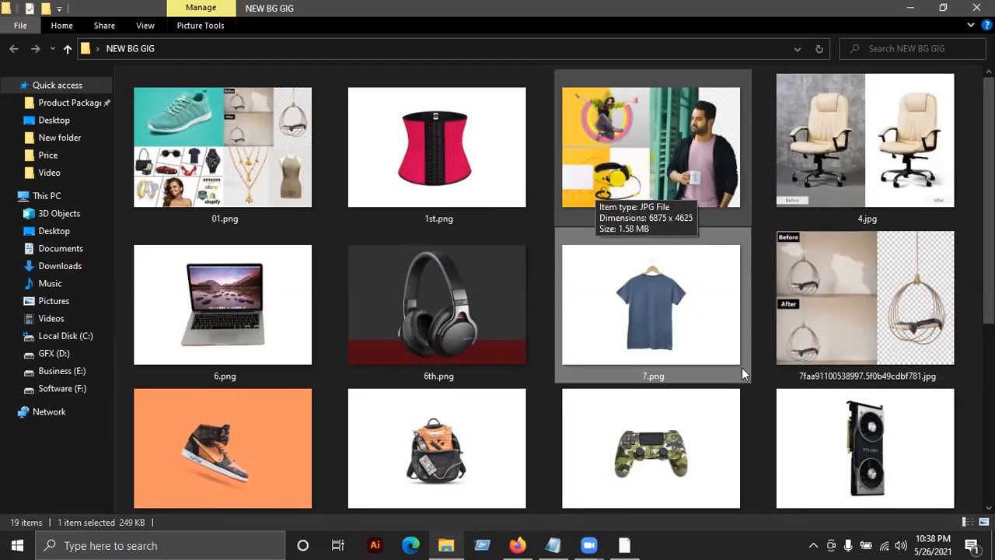
# View the orange sneaker image 8.png at full size and close it
pyautogui.scroll(-1, 897, 472)
pyautogui.click(223, 446)
pyautogui.doubleClick(223, 446)
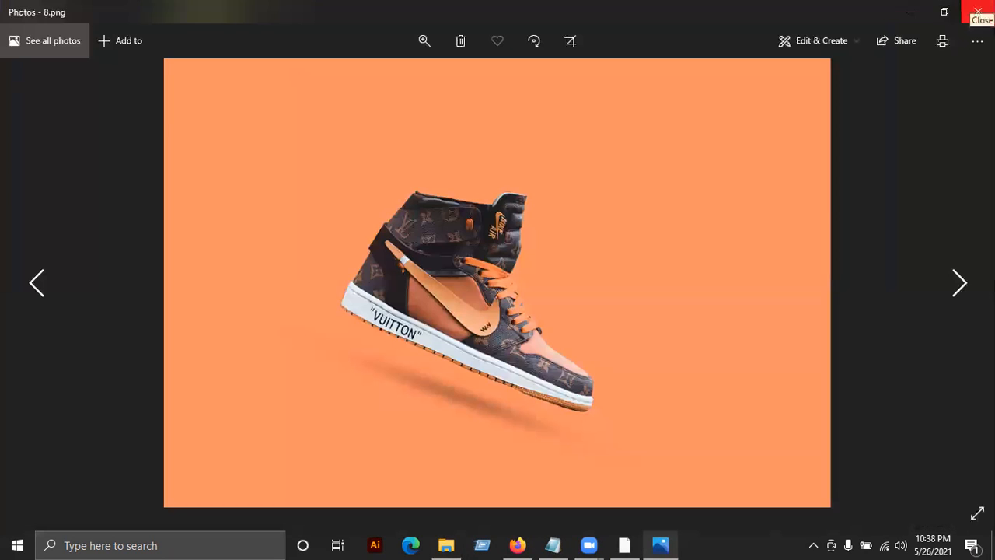
pyautogui.click(977, 11)
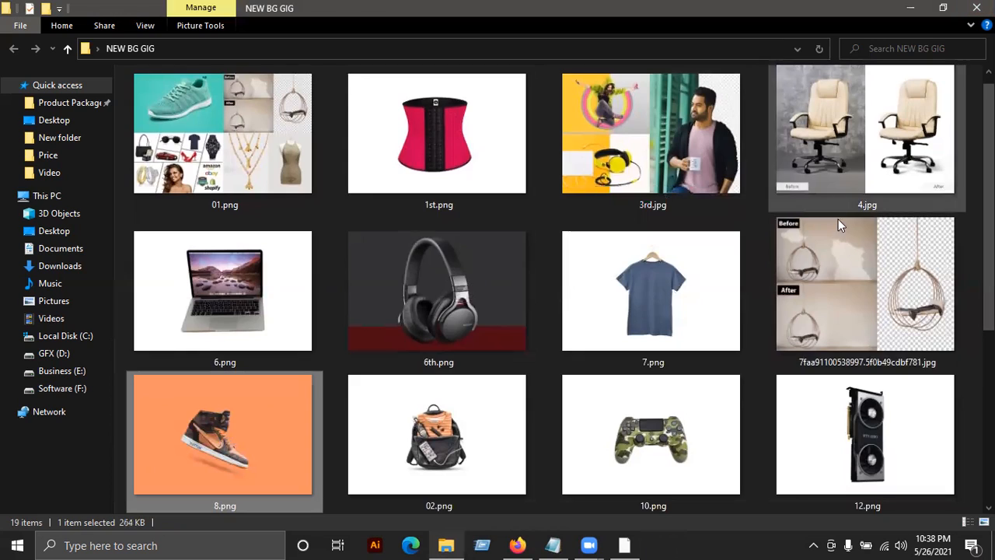
pyautogui.click(471, 186)
pyautogui.rightClick(471, 187)
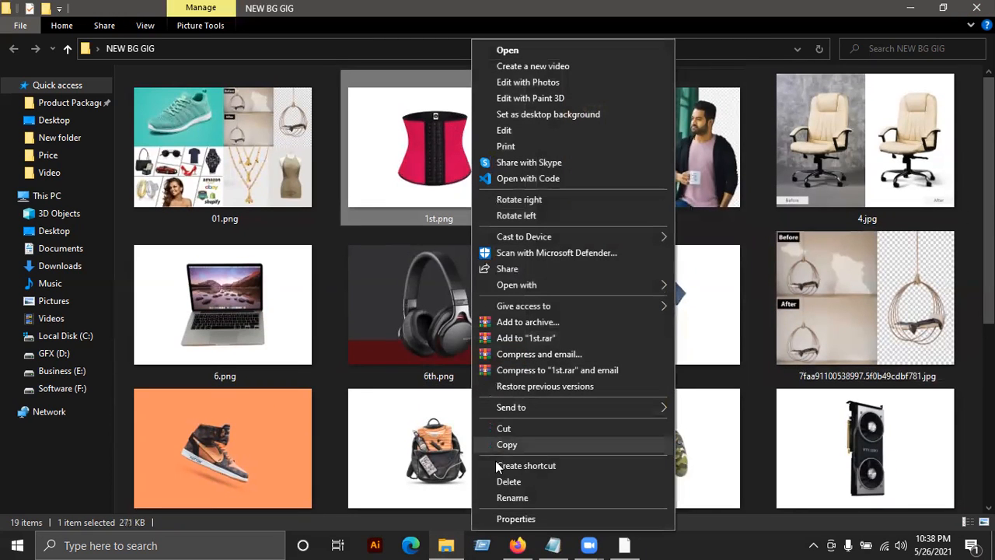
pyautogui.click(827, 306)
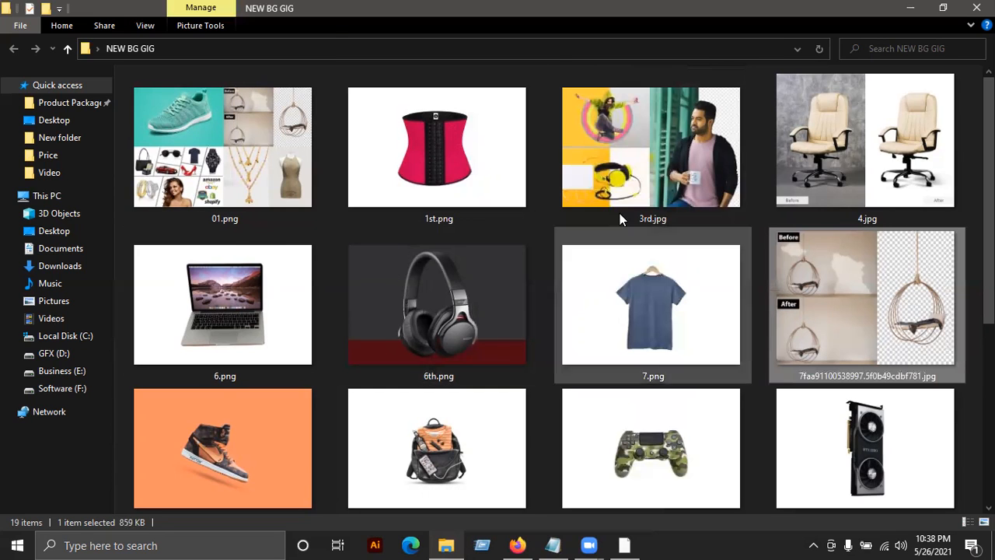
# Rename the image 3rd.jpg as 3.jpg and refresh the folder so its order updates
pyautogui.rightClick(673, 169)
pyautogui.click(710, 502)
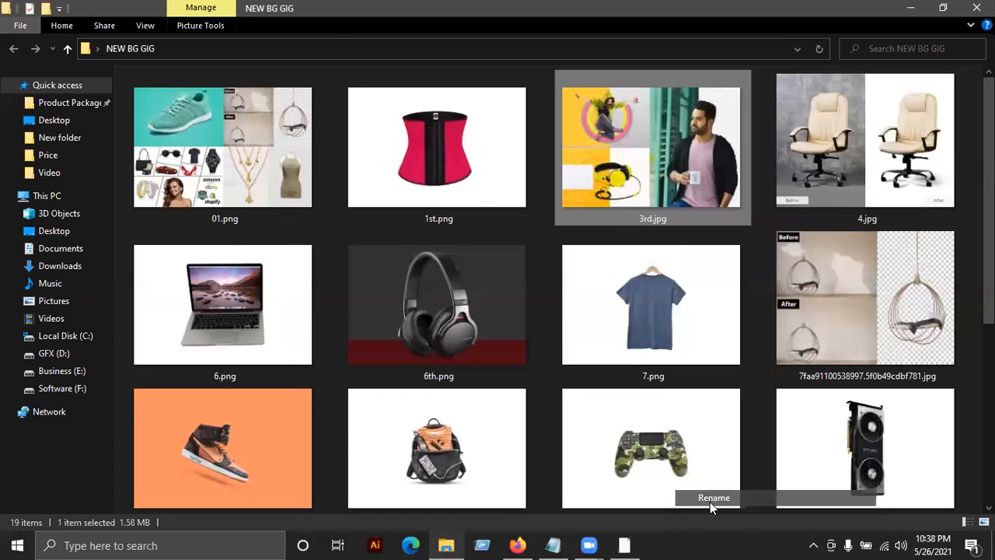
pyautogui.write('3')
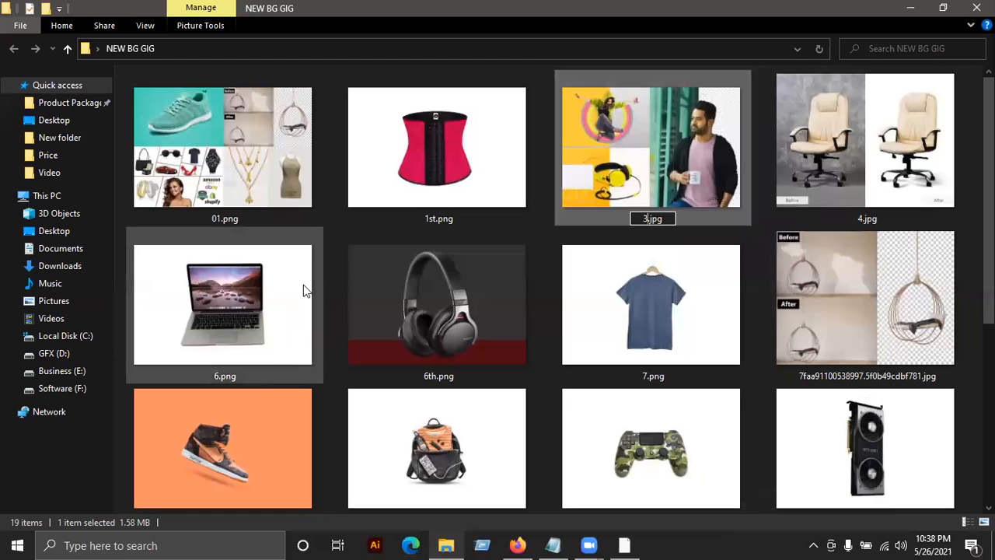
pyautogui.click(337, 249)
pyautogui.rightClick(340, 242)
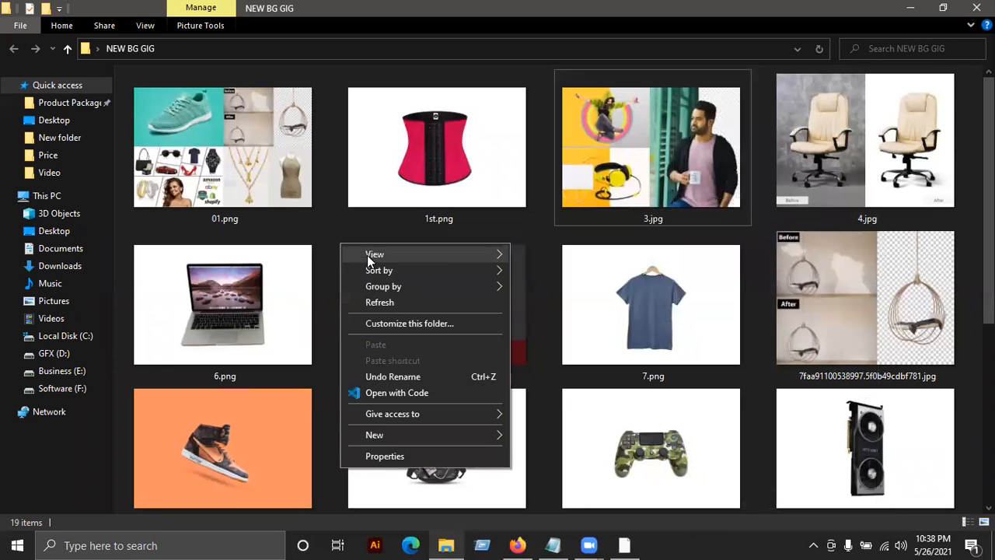
pyautogui.click(394, 303)
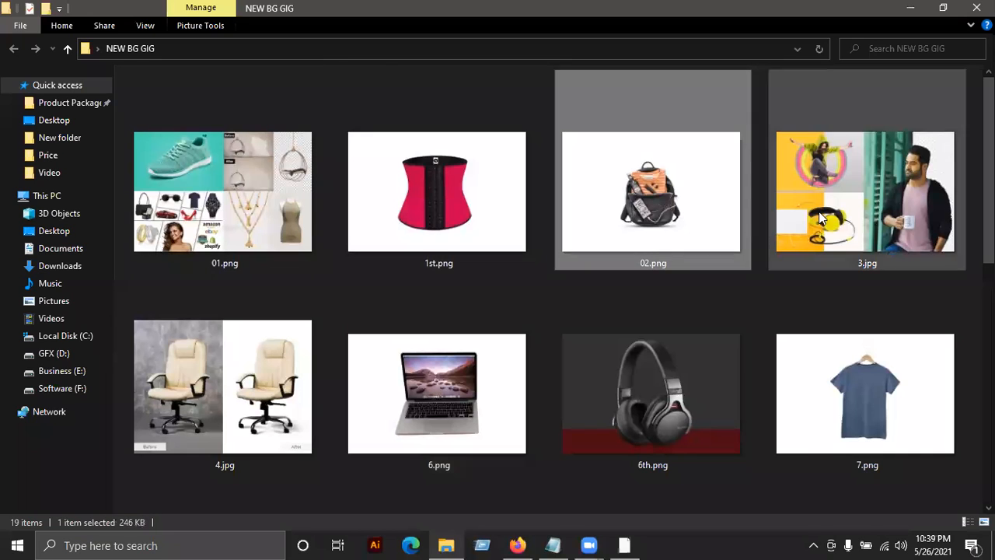
# Add a leading zero to the file name 3.jpg, making it 03.jpg
pyautogui.rightClick(793, 225)
pyautogui.click(846, 499)
pyautogui.press('Home')
pyautogui.write('0')
pyautogui.click(655, 292)
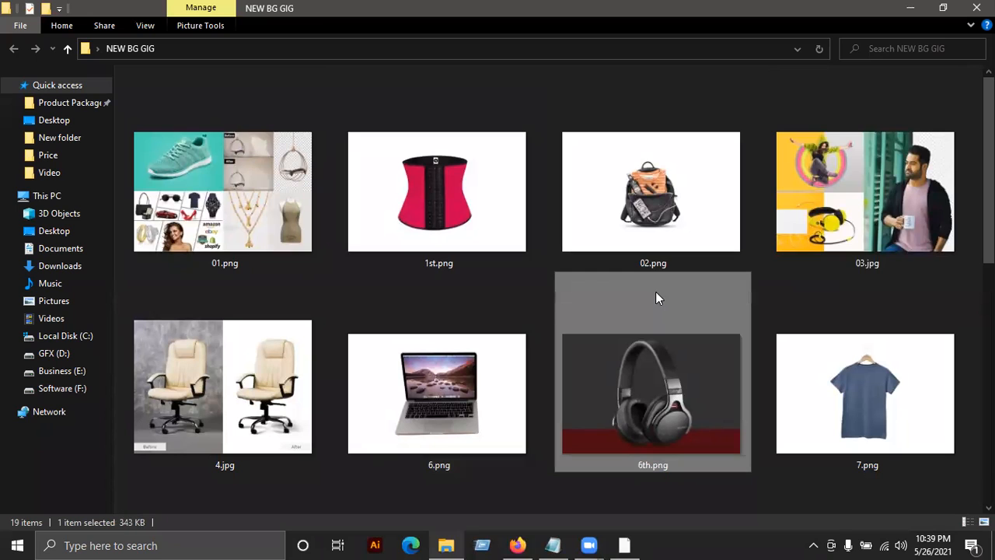
# Rename the pink waist trainer image 1st.png as 04.png
pyautogui.click(403, 56)
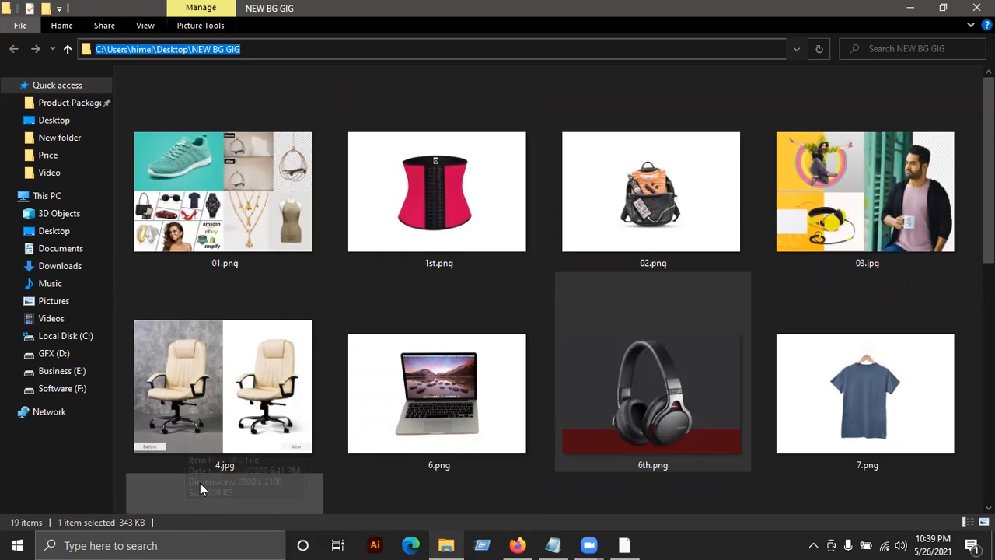
pyautogui.click(455, 243)
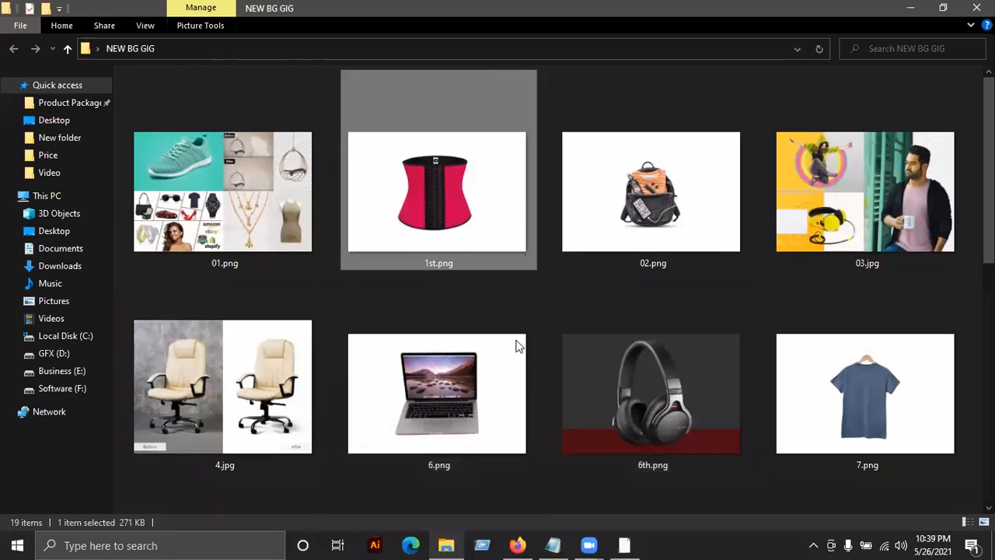
pyautogui.rightClick(485, 241)
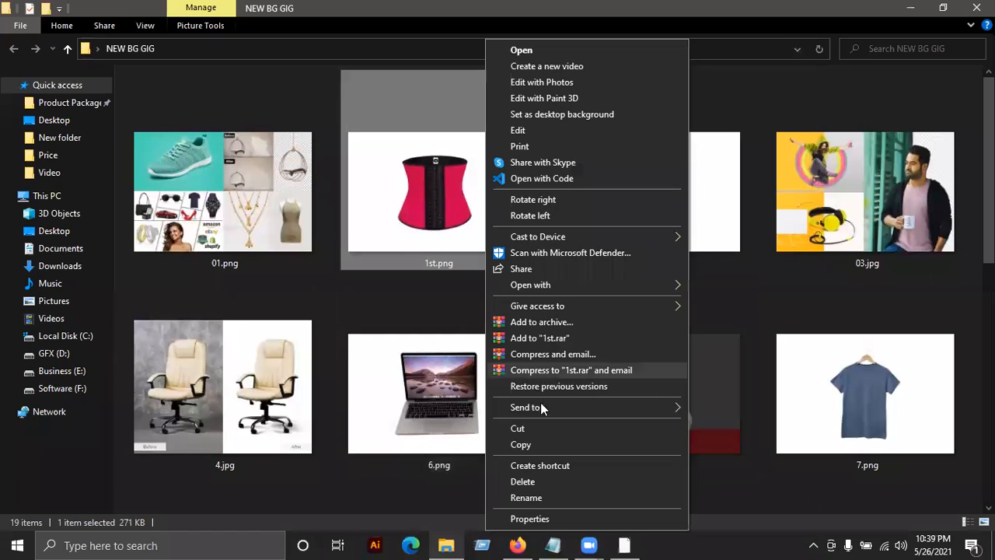
pyautogui.click(533, 500)
pyautogui.write('04')
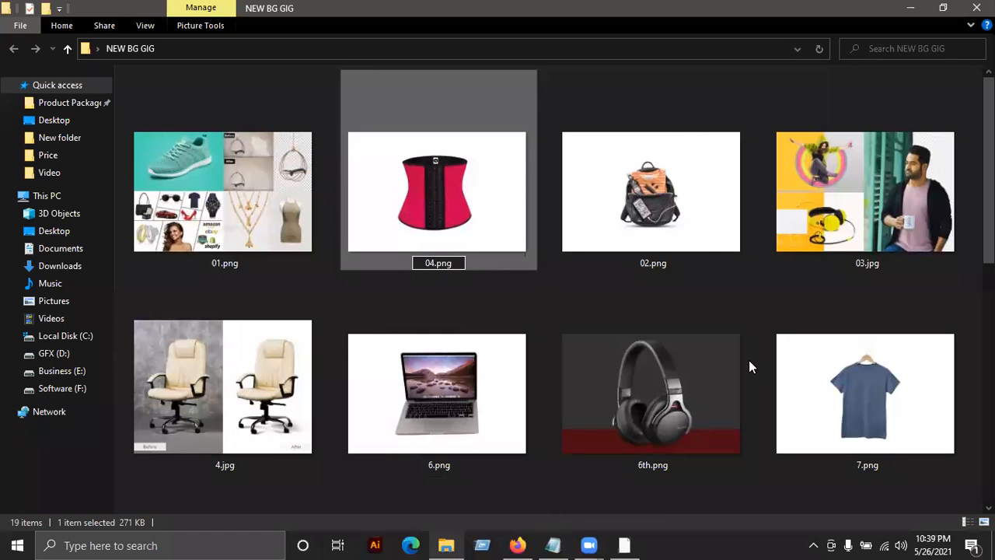
pyautogui.click(655, 331)
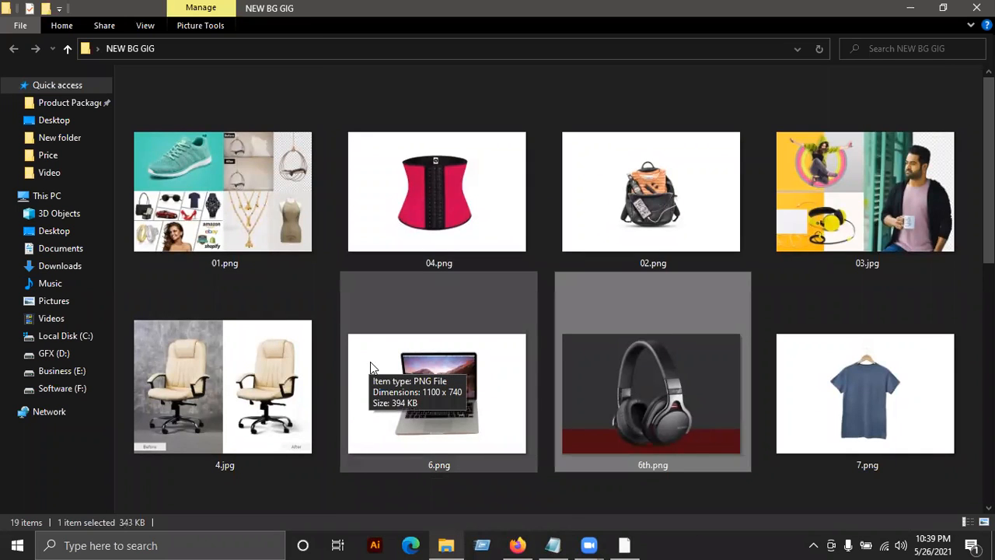
# Delete the before/after image of the hanging decoration, 7faa91100538997.5f0b49cdbf781.jpg
pyautogui.scroll(-2, 351, 415)
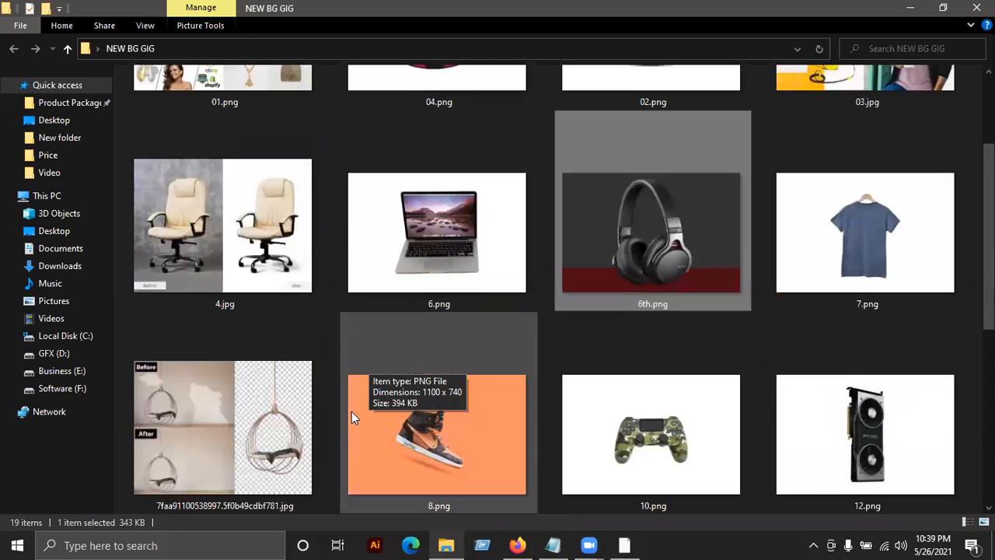
pyautogui.click(237, 442)
pyautogui.press('Delete')
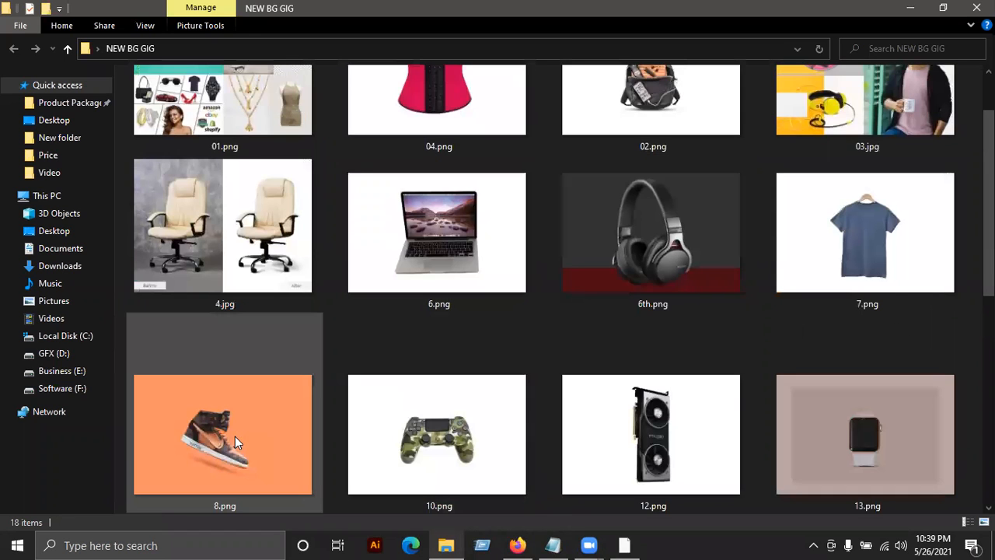
# Rename the before/after office chair image 4.jpg as 05.jpg
pyautogui.scroll(2, 580, 434)
pyautogui.scroll(-4, 767, 391)
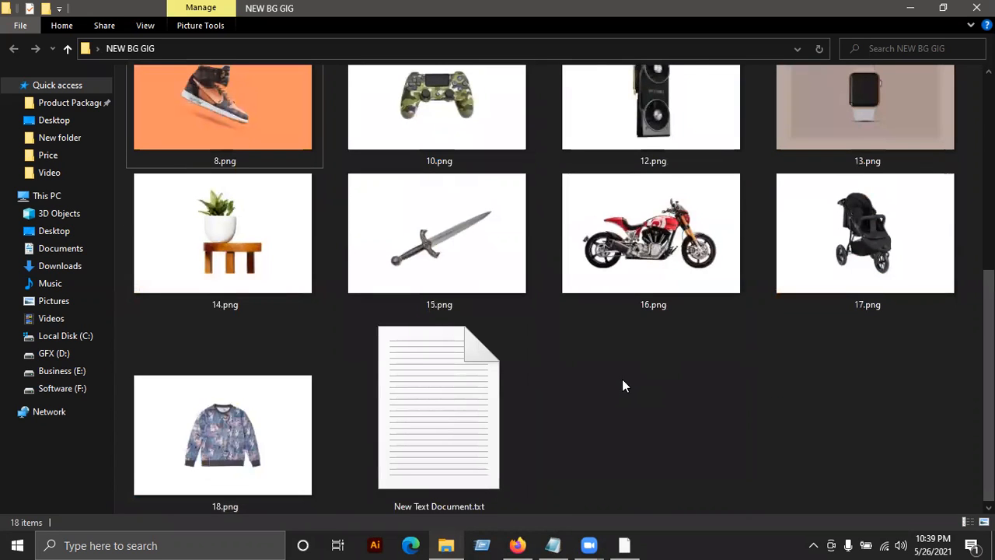
pyautogui.scroll(3, 622, 380)
pyautogui.scroll(2, 621, 385)
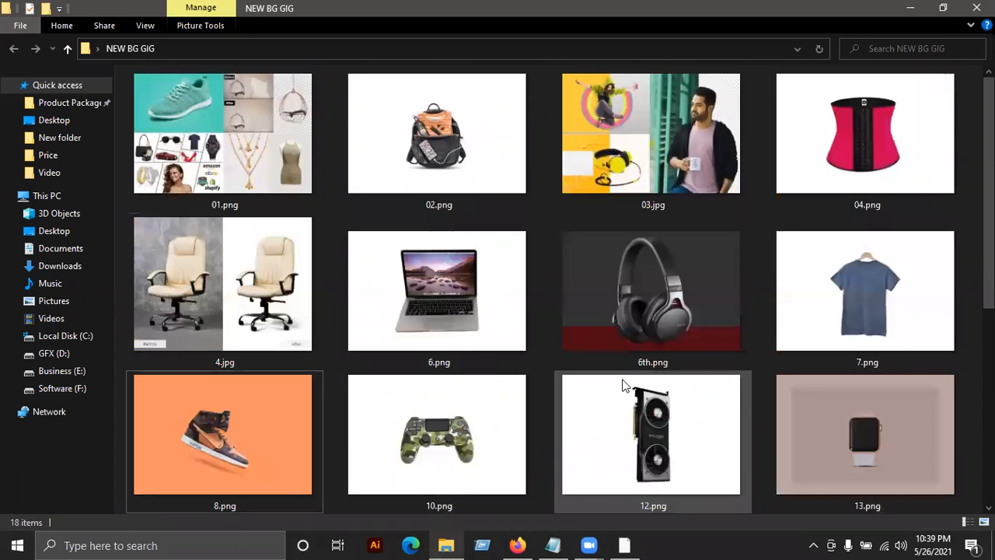
pyautogui.click(275, 333)
pyautogui.rightClick(236, 279)
pyautogui.click(319, 497)
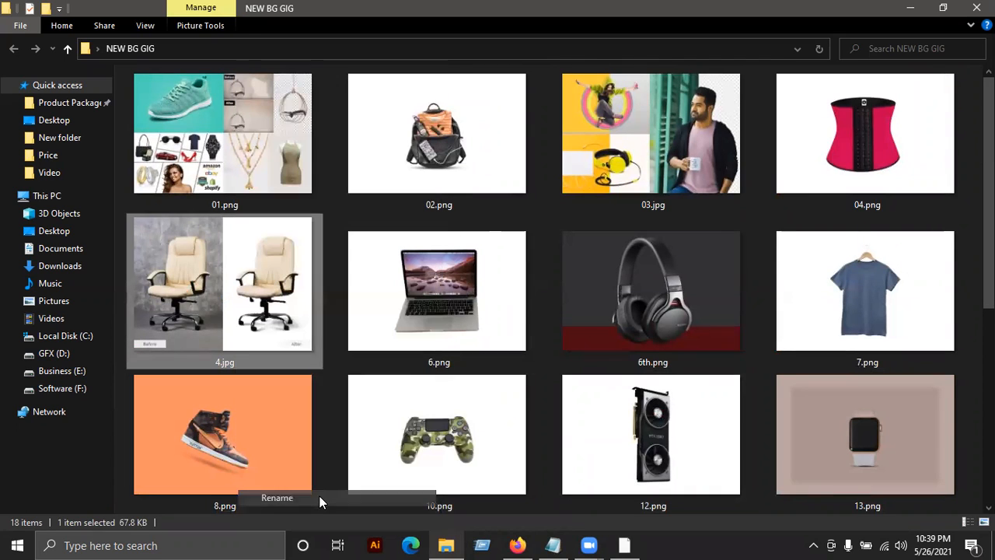
pyautogui.write('5')
pyautogui.write('0')
pyautogui.press('Return')
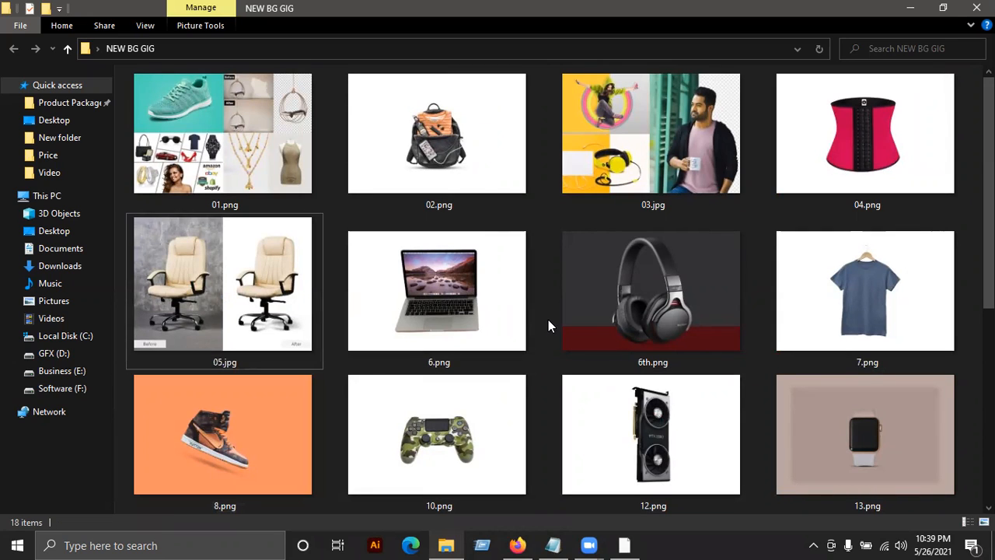
# Open the waist trainer image 04.png from the folder in Photoshop
pyautogui.click(276, 331)
pyautogui.click(877, 205)
pyautogui.click(233, 311)
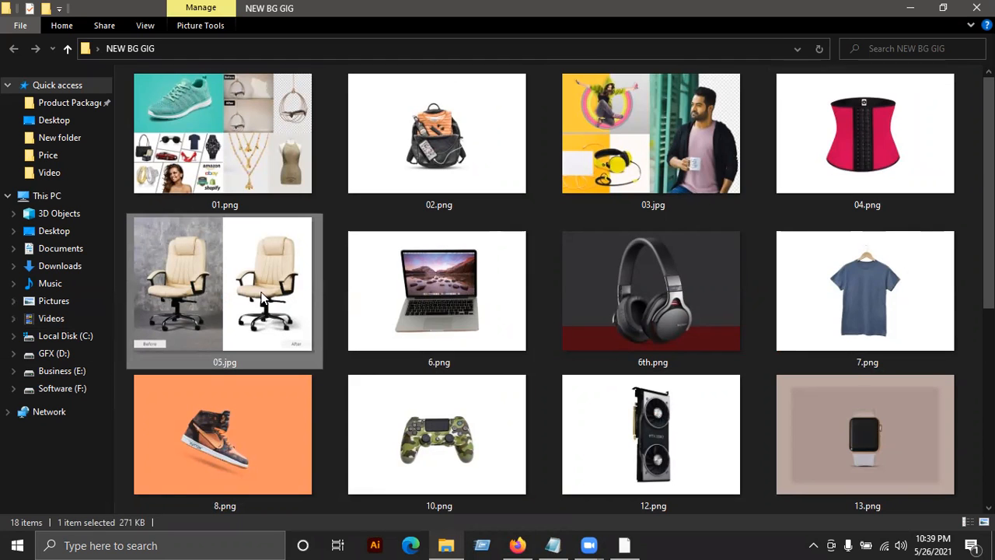
pyautogui.click(623, 544)
pyautogui.click(929, 7)
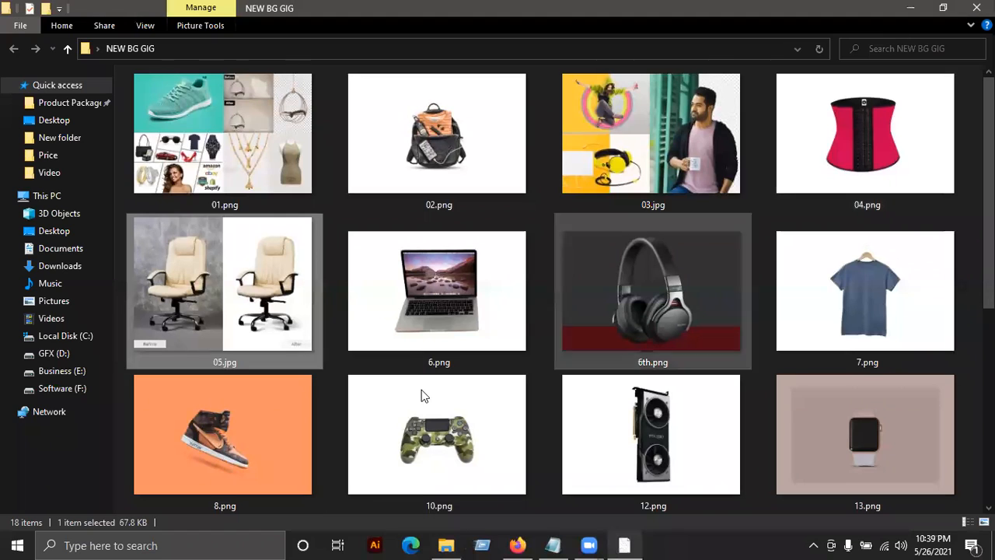
pyautogui.click(879, 179)
pyautogui.moveTo(600, 542); pyautogui.dragTo(696, 28)
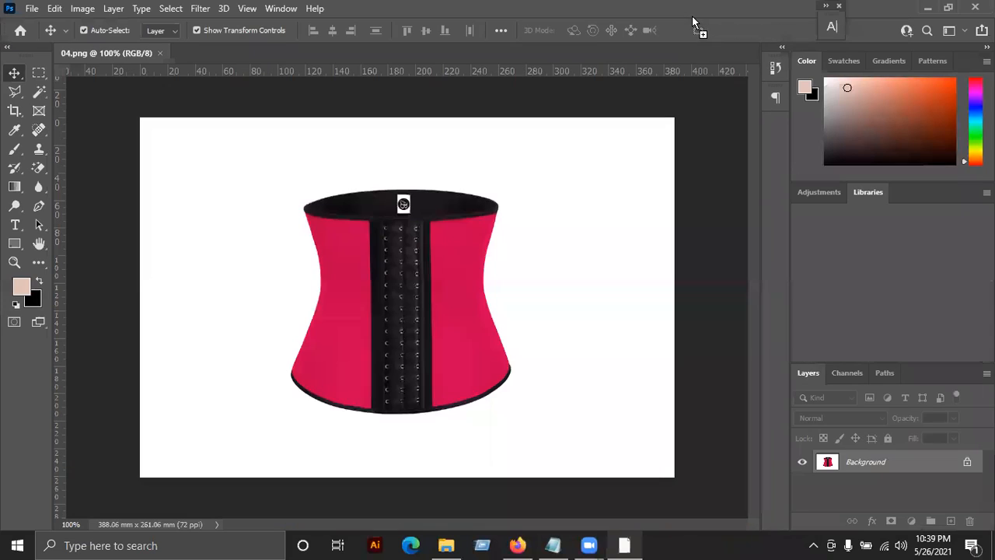
# Return to the NEW BG GIG folder and open 05.jpg in Photoshop as a separate document
pyautogui.hotkey('alt', 'Tab')
pyautogui.moveTo(226, 287); pyautogui.dragTo(767, 11)
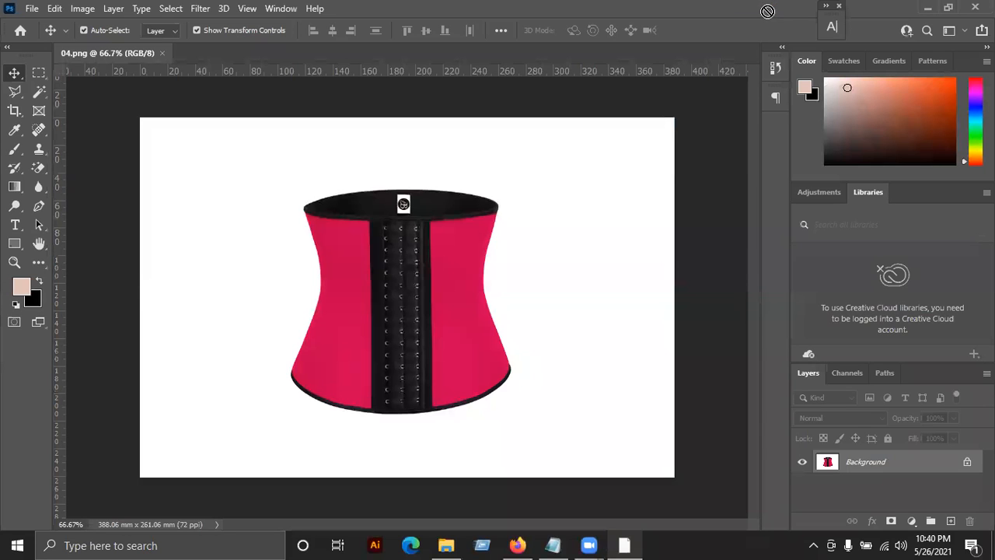
pyautogui.click(929, 7)
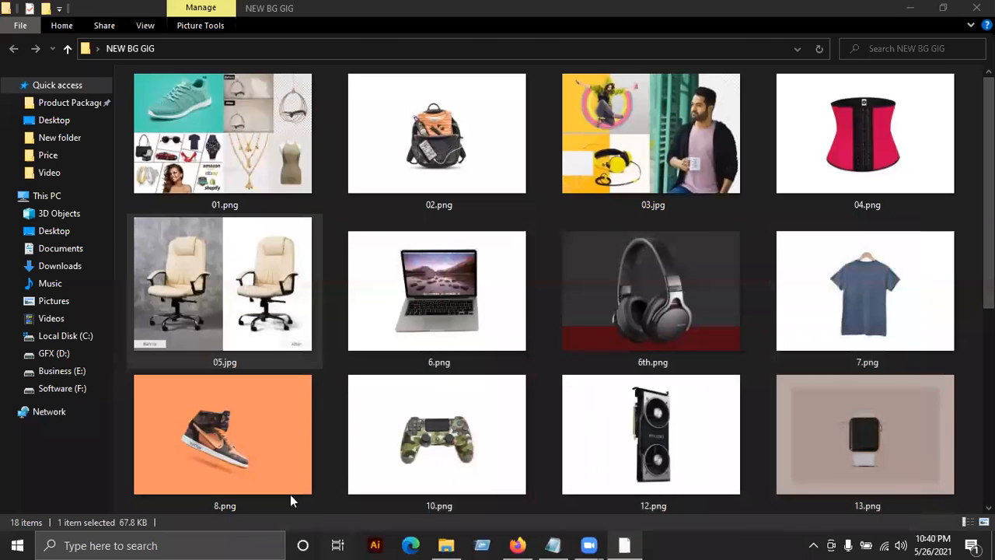
pyautogui.moveTo(225, 287); pyautogui.dragTo(677, 26)
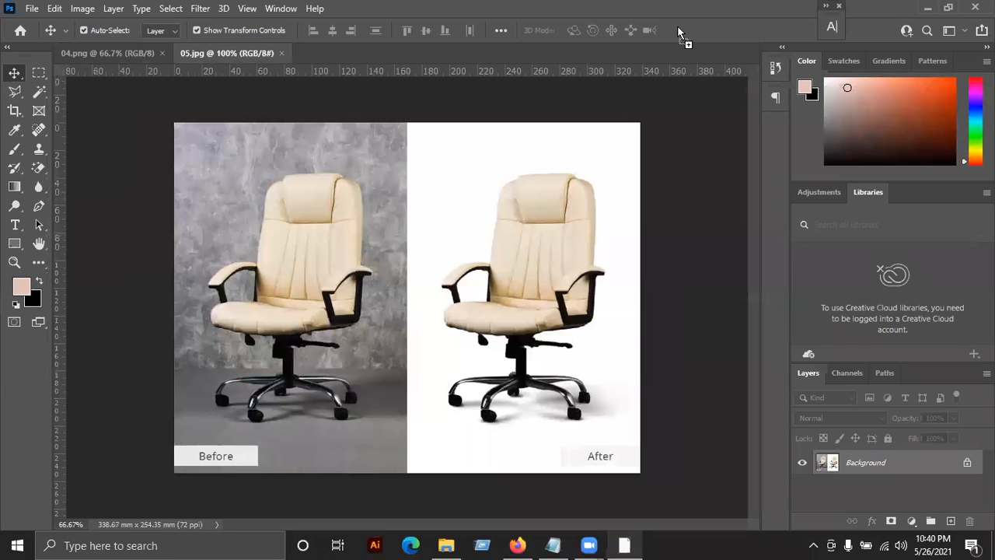
# Add the horizontal text "Click Here" in 60 pt Arial near the waist trainer's upper edge in 04.png
pyautogui.click(133, 52)
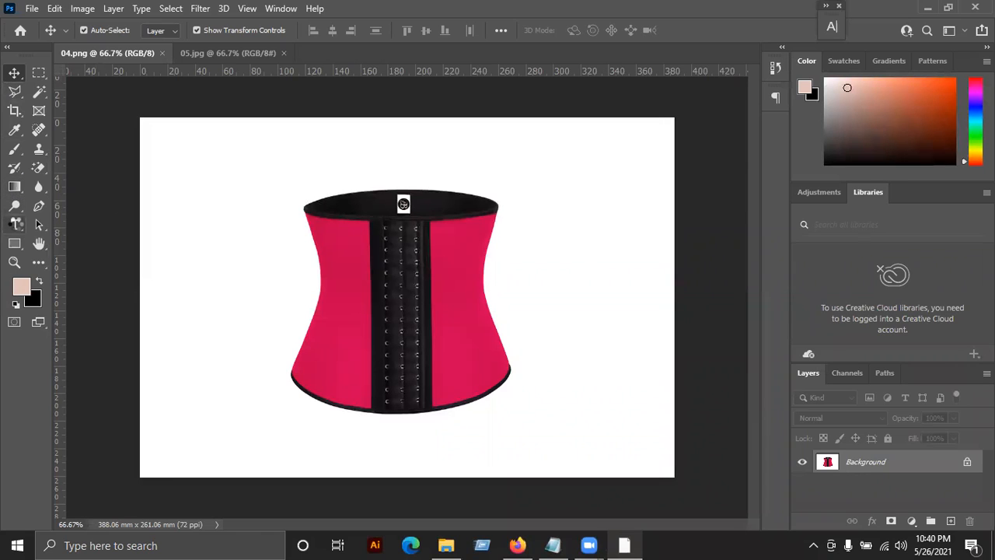
pyautogui.click(15, 224)
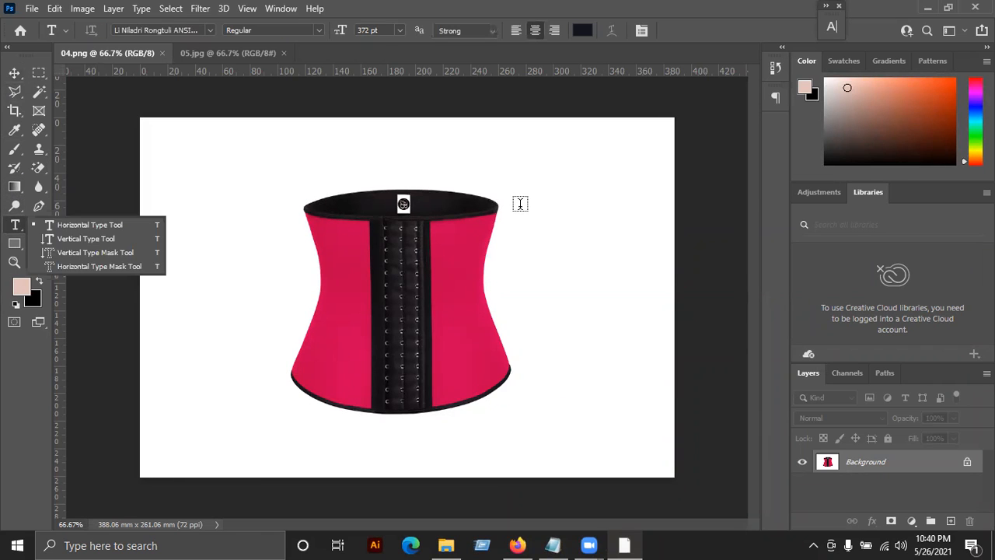
pyautogui.click(520, 203)
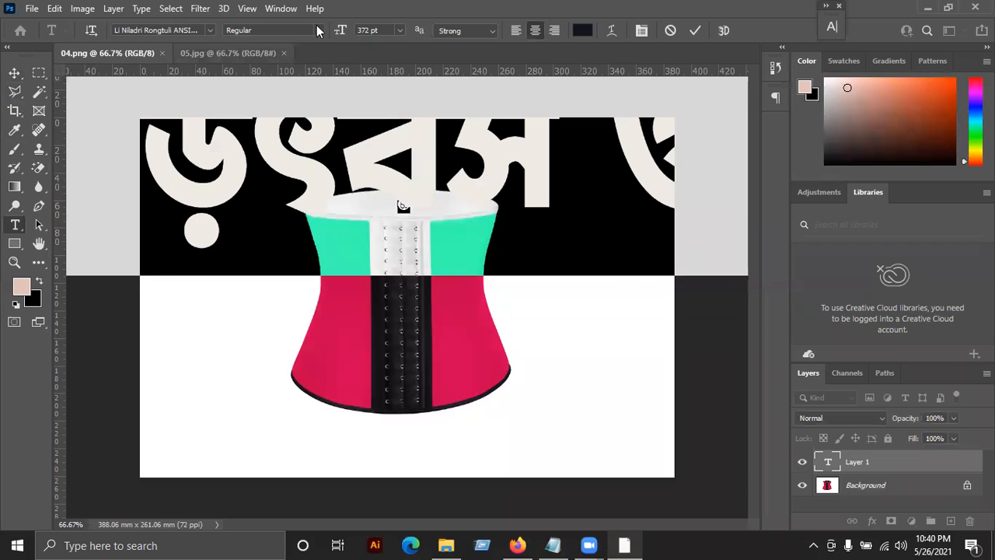
pyautogui.click(399, 30)
pyautogui.click(380, 204)
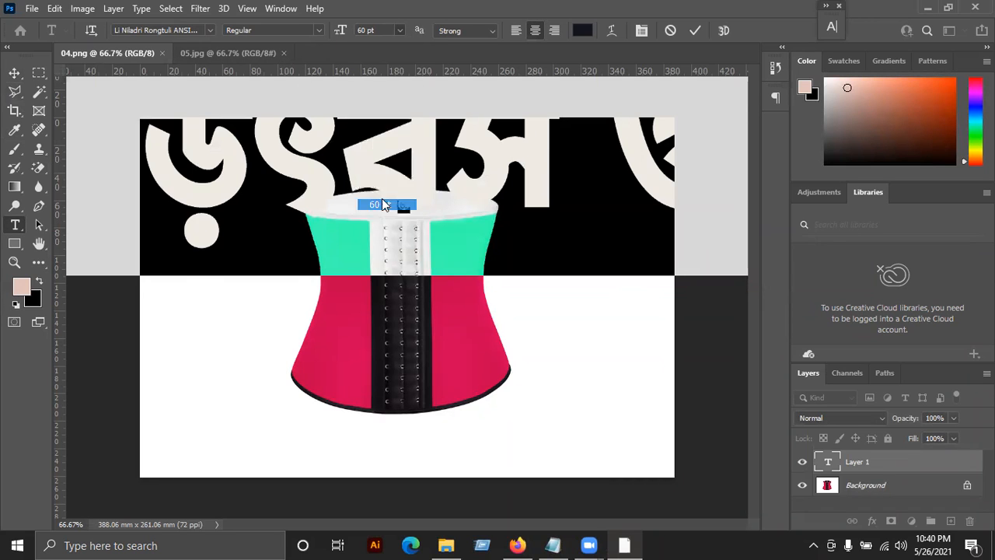
pyautogui.click(208, 30)
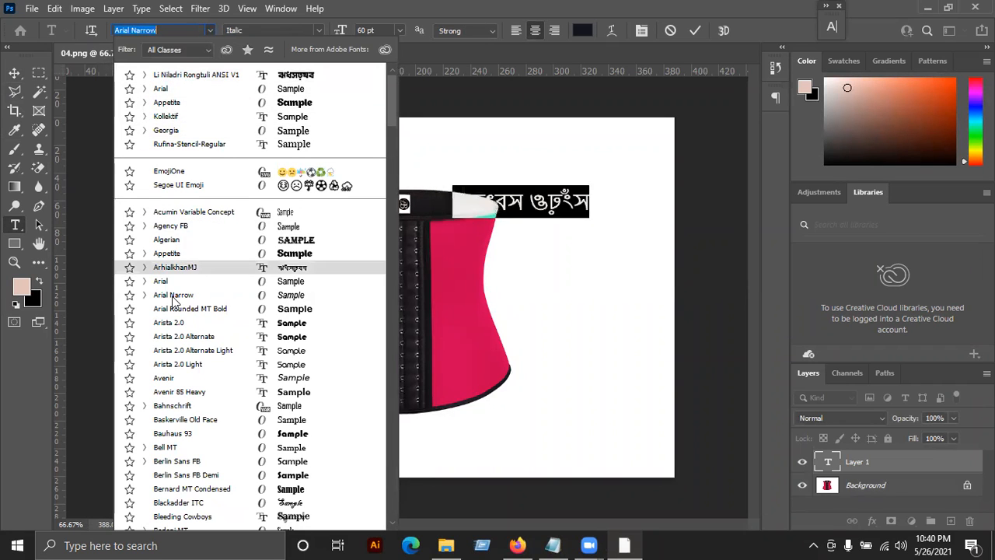
pyautogui.click(191, 280)
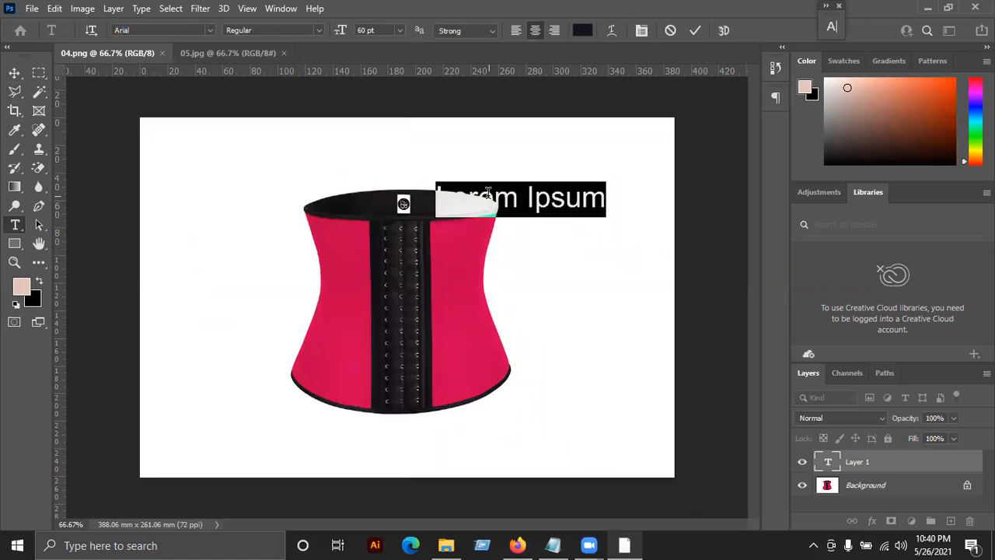
pyautogui.write('Click ')
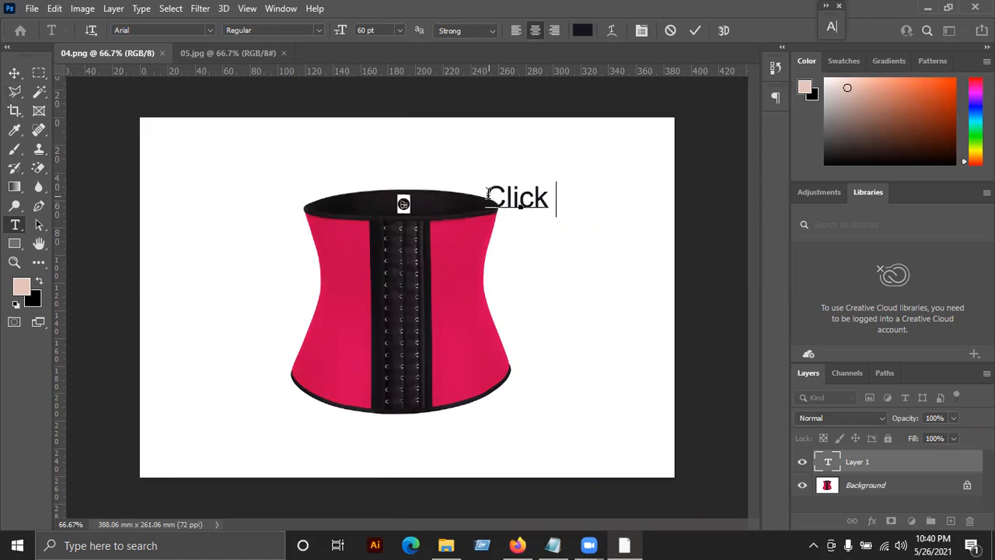
pyautogui.write('Here')
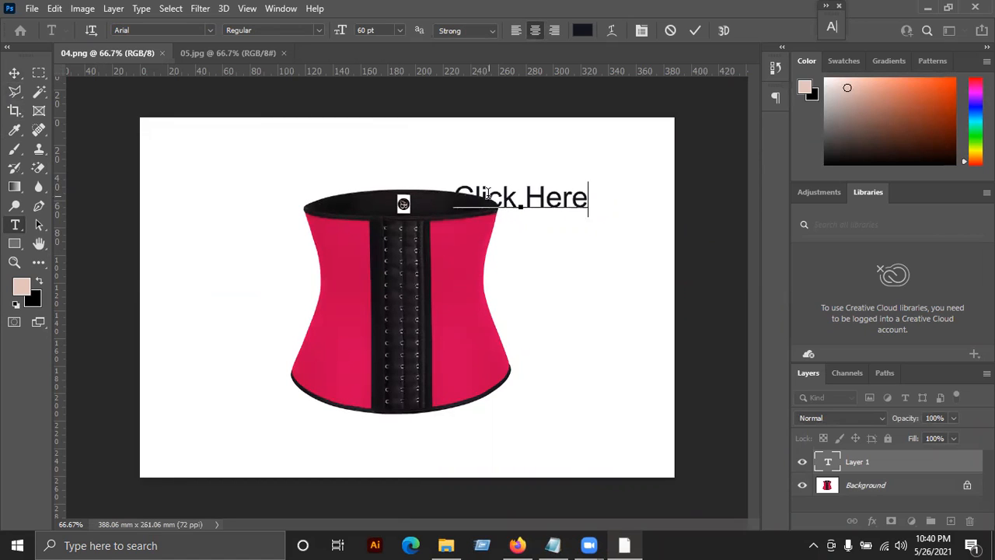
# Set the whole "Click Here" text to Bold and darken its colour to near black
pyautogui.hotkey('ctrl', 'a')
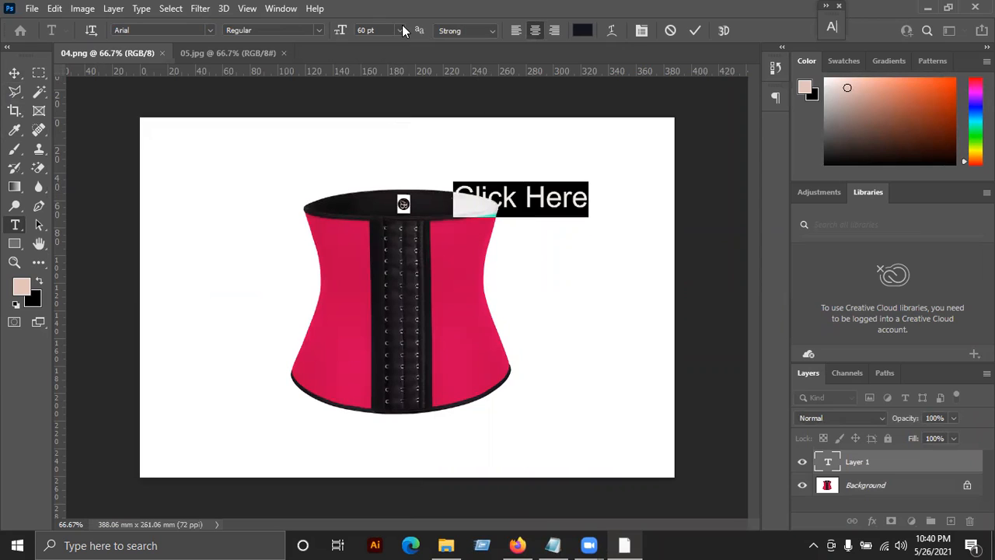
pyautogui.click(314, 30)
pyautogui.click(287, 79)
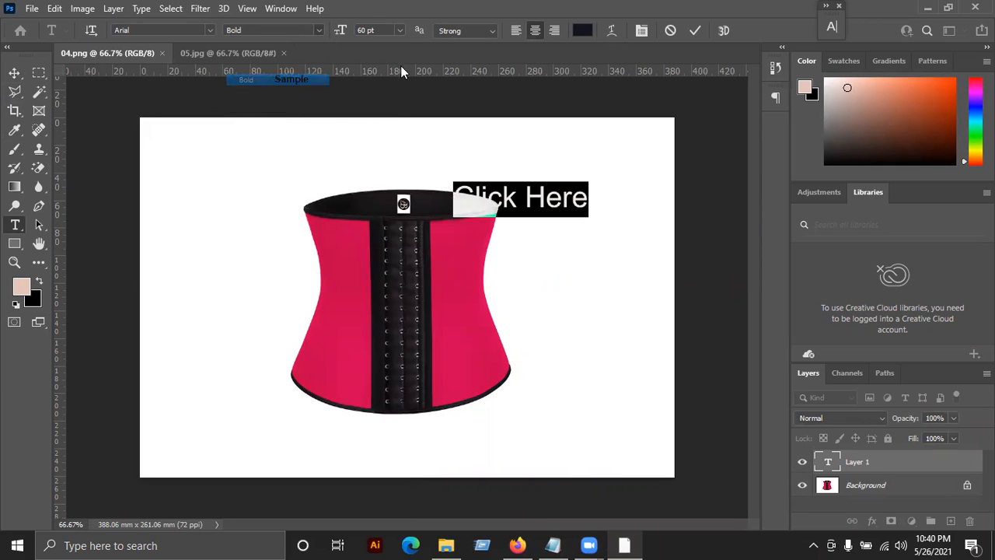
pyautogui.click(582, 30)
pyautogui.moveTo(653, 288)
pyautogui.mouseDown()
pyautogui.moveTo(637, 246)
pyautogui.moveTo(632, 311)
pyautogui.moveTo(677, 288)
pyautogui.moveTo(692, 300)
pyautogui.mouseUp()
pyautogui.click(916, 111)
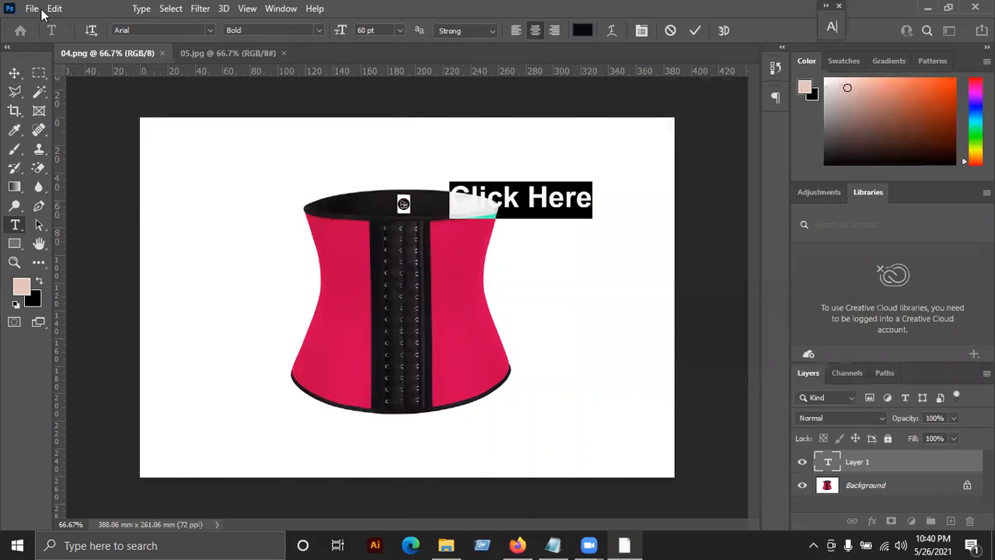
# Reduce the font size of the "Click Here" text to 40 pt
pyautogui.hotkey('ctrl', 'a')
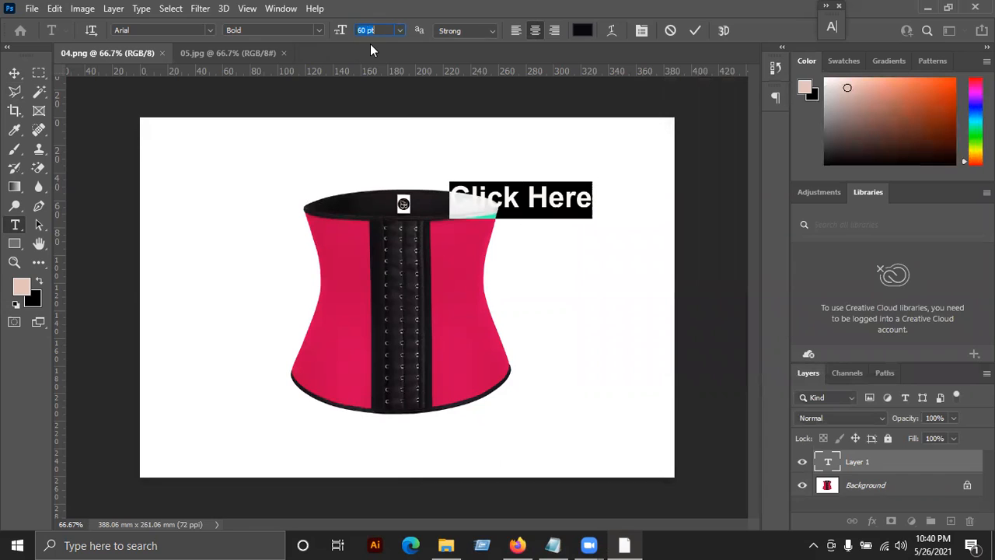
pyautogui.press('Down')
pyautogui.press('Down')
pyautogui.press('Down')
pyautogui.press('Down')
pyautogui.press('Down')
pyautogui.press('Down')
pyautogui.press('Down')
pyautogui.press('Down')
pyautogui.press('Down')
pyautogui.press('Down')
pyautogui.press('Down')
pyautogui.press('Down')
pyautogui.press('Down')
pyautogui.press('Down')
pyautogui.press('Down')
pyautogui.press('Down')
pyautogui.press('Down')
pyautogui.press('Down')
pyautogui.press('Down')
pyautogui.press('Down')
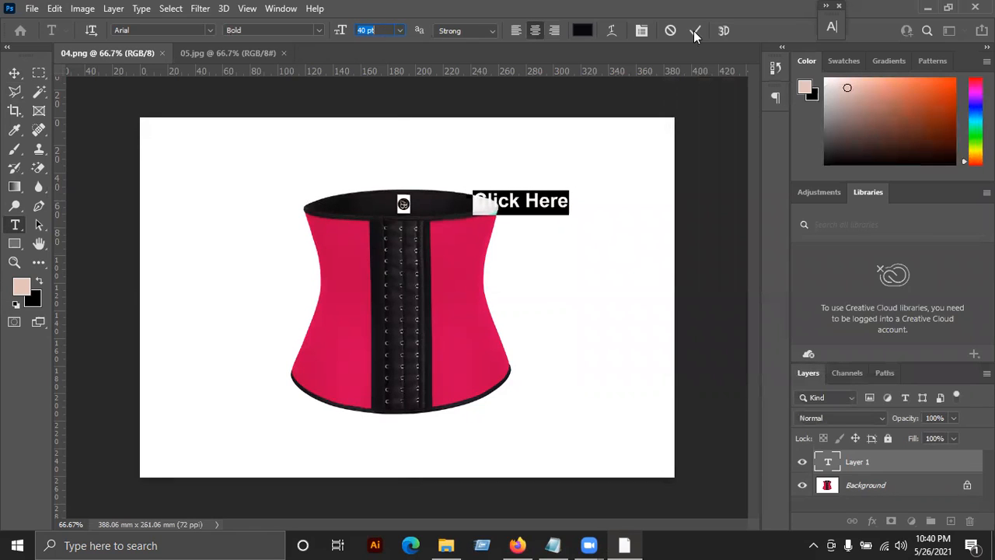
# Commit the "Click Here" text and move it to the white area near the image's upper-right corner
pyautogui.click(14, 72)
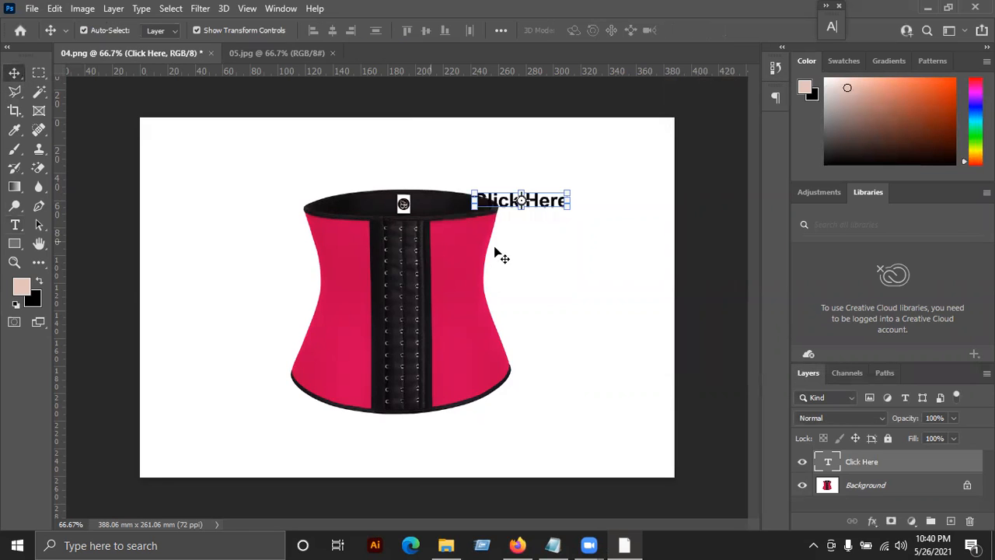
pyautogui.moveTo(555, 201); pyautogui.dragTo(635, 153)
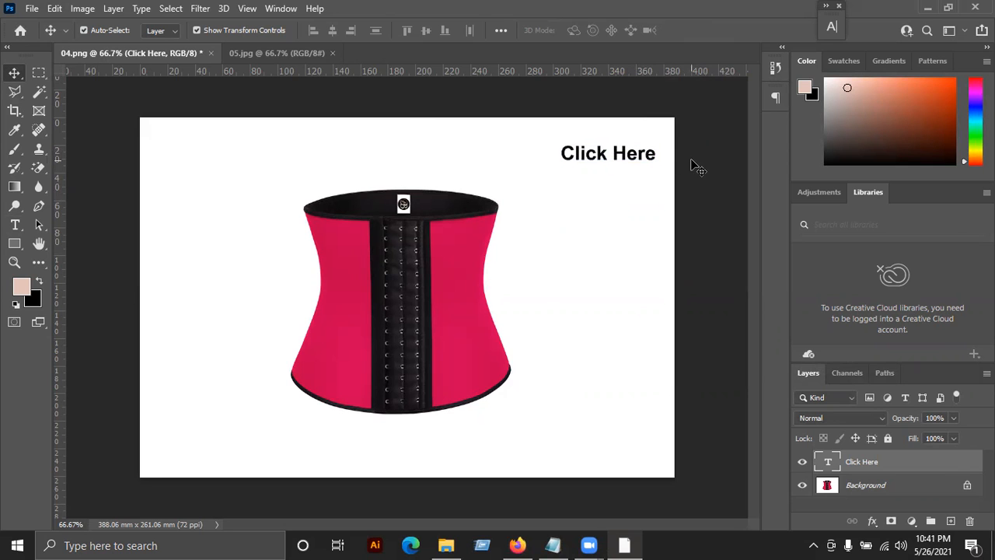
pyautogui.click(684, 172)
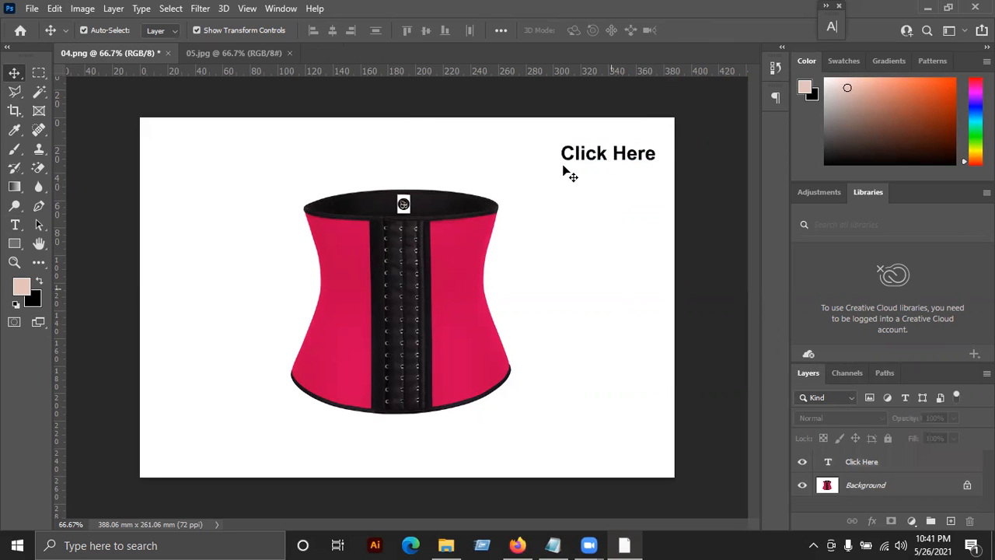
# Switch to Firefox and open the Fiverr gig "do 150 images background removal and fast delivery" in preview
pyautogui.click(517, 544)
pyautogui.click(99, 12)
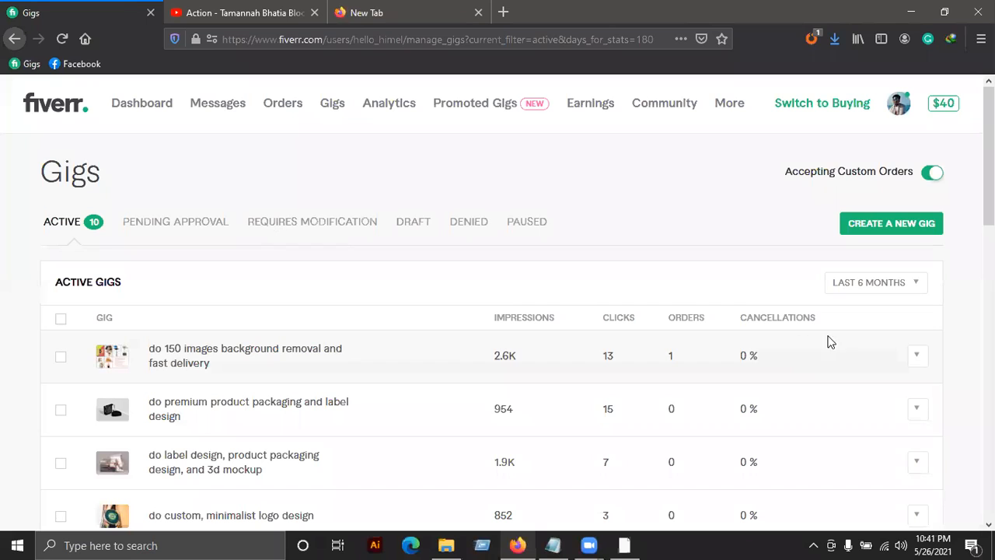
pyautogui.click(917, 356)
pyautogui.click(861, 359)
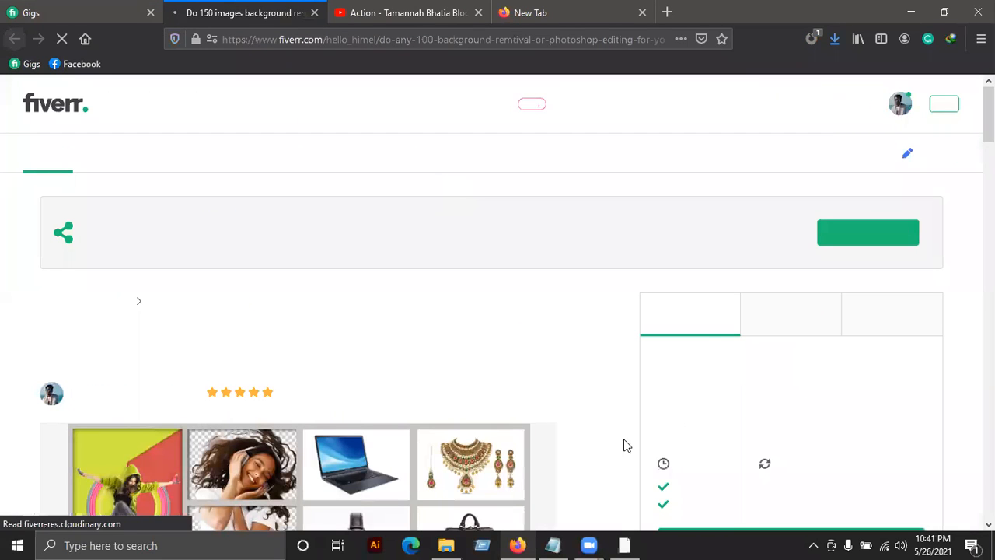
# Browse the gig's gallery images through to the office chair before-and-after picture, and close the gig preview
pyautogui.scroll(-1, 504, 437)
pyautogui.scroll(-3, 504, 438)
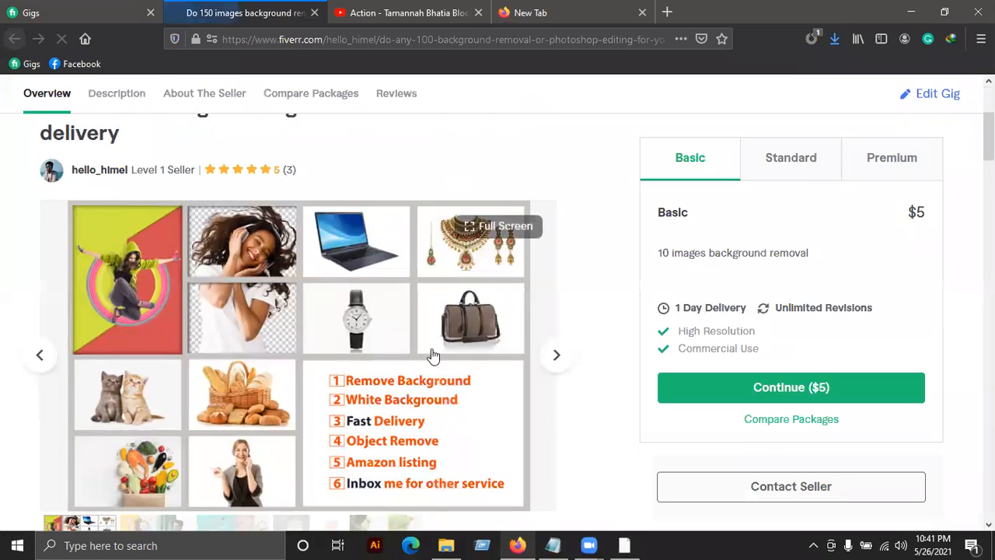
pyautogui.scroll(-3, 565, 297)
pyautogui.click(559, 142)
pyautogui.click(558, 141)
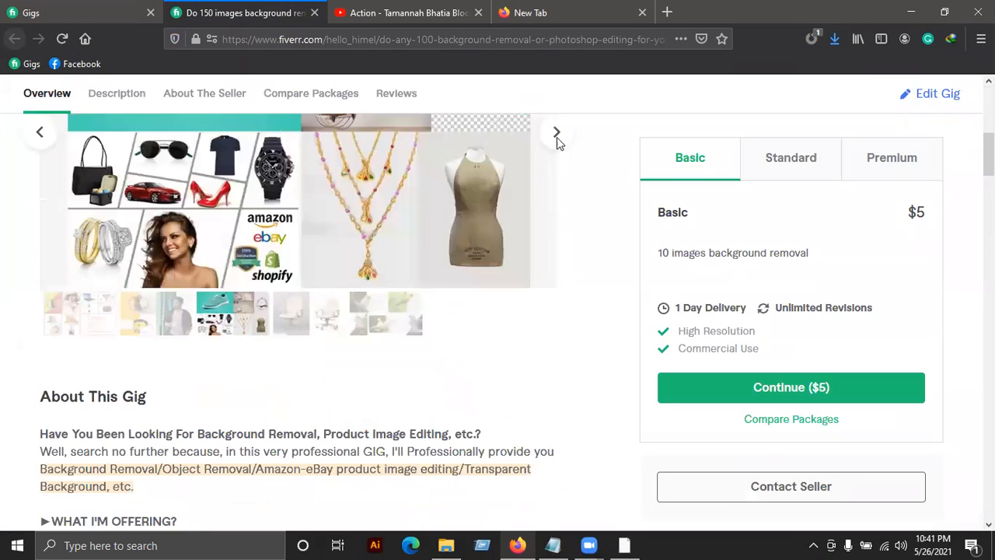
pyautogui.scroll(2, 491, 367)
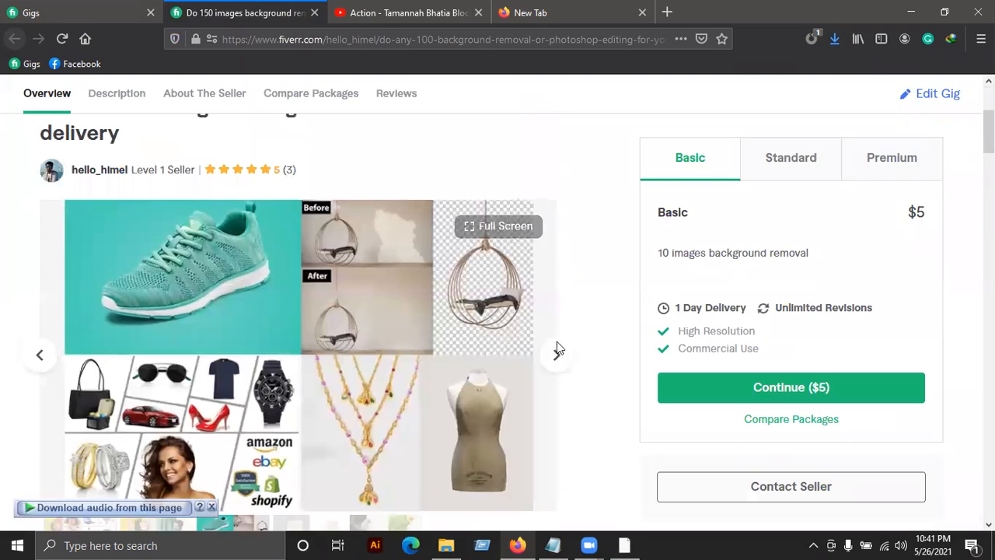
pyautogui.click(555, 357)
pyautogui.moveTo(508, 244)
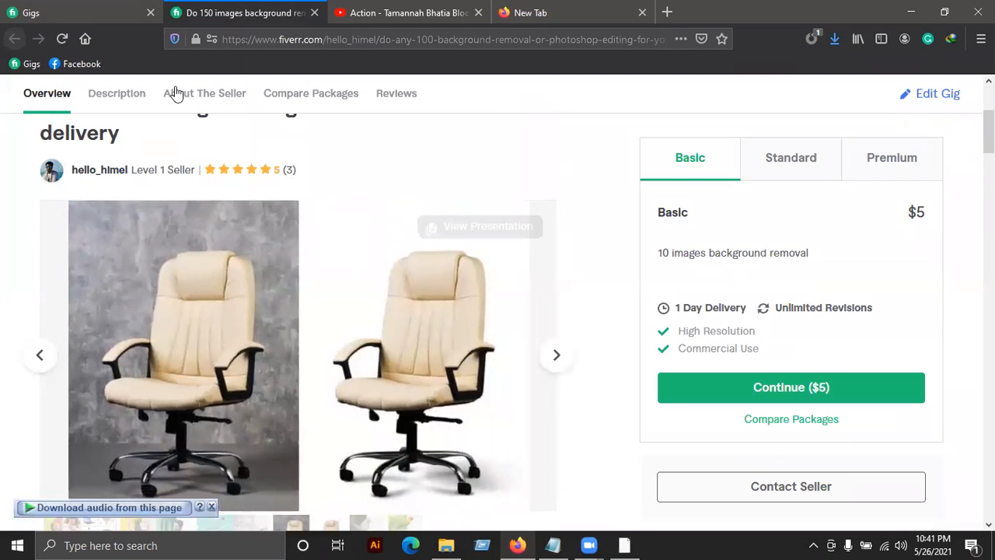
pyautogui.middleClick(186, 8)
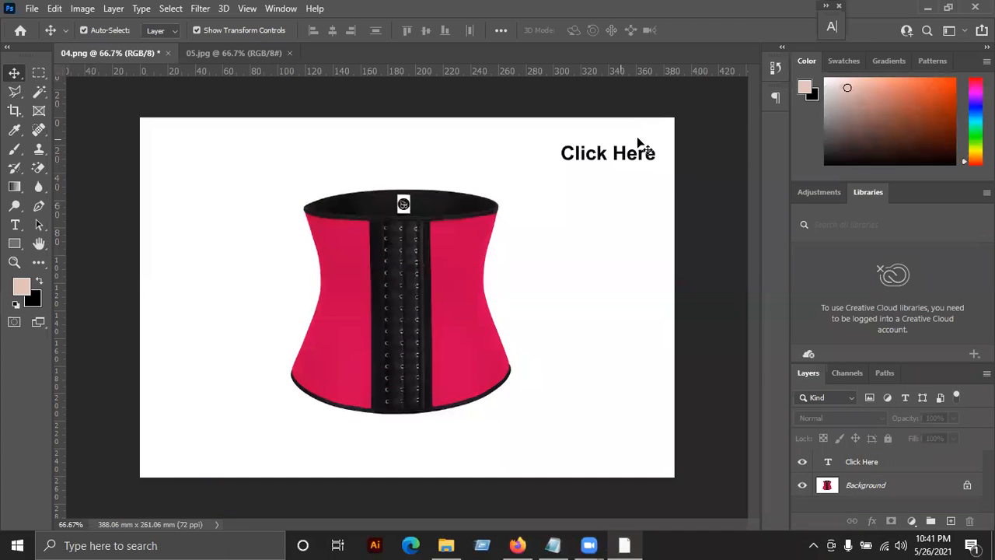
# Nudge the "Click Here" text slightly higher and save the document as 04.png in the NEW BG GIG folder, using PNG format with large file size
pyautogui.moveTo(638, 153); pyautogui.dragTo(636, 146)
pyautogui.click(699, 164)
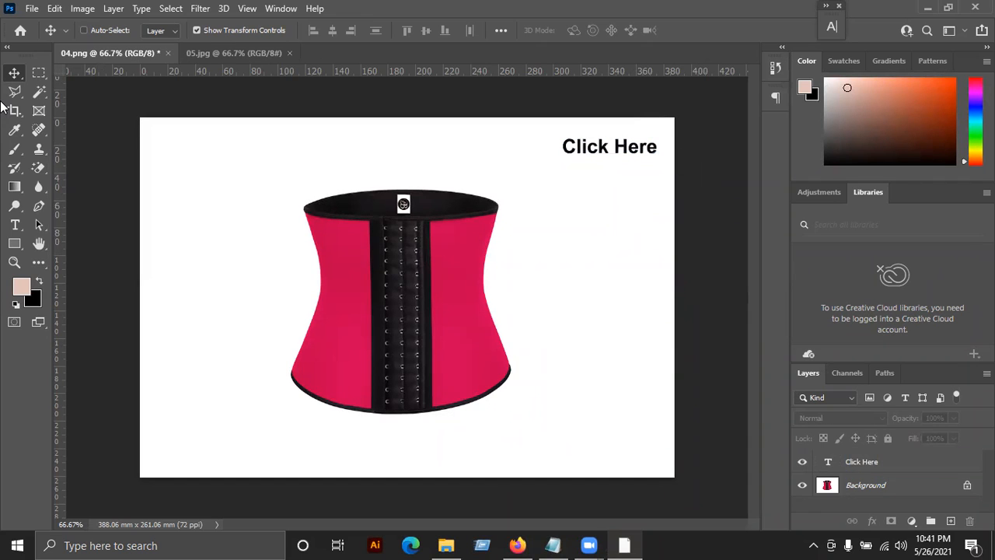
pyautogui.hotkey('ctrl', 'shift', 's')
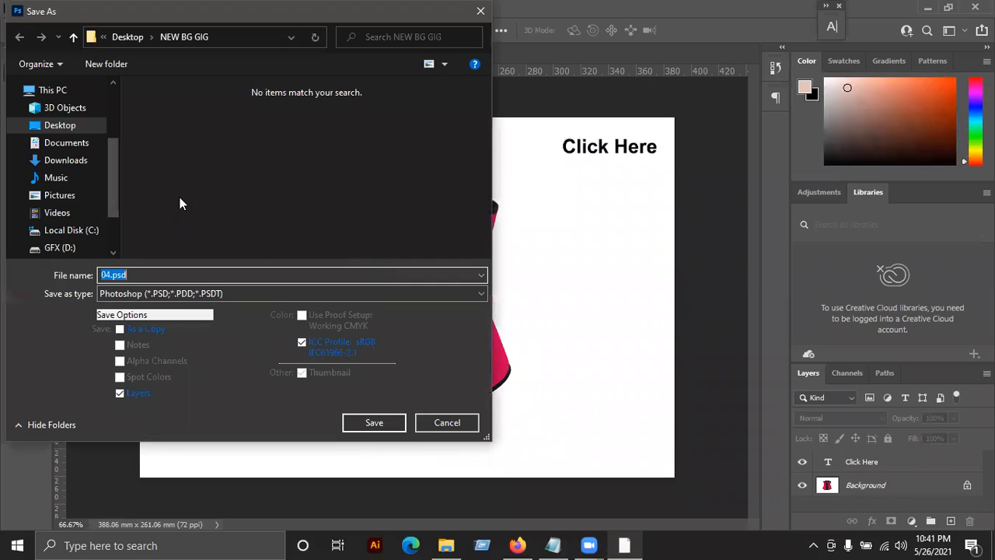
pyautogui.click(276, 293)
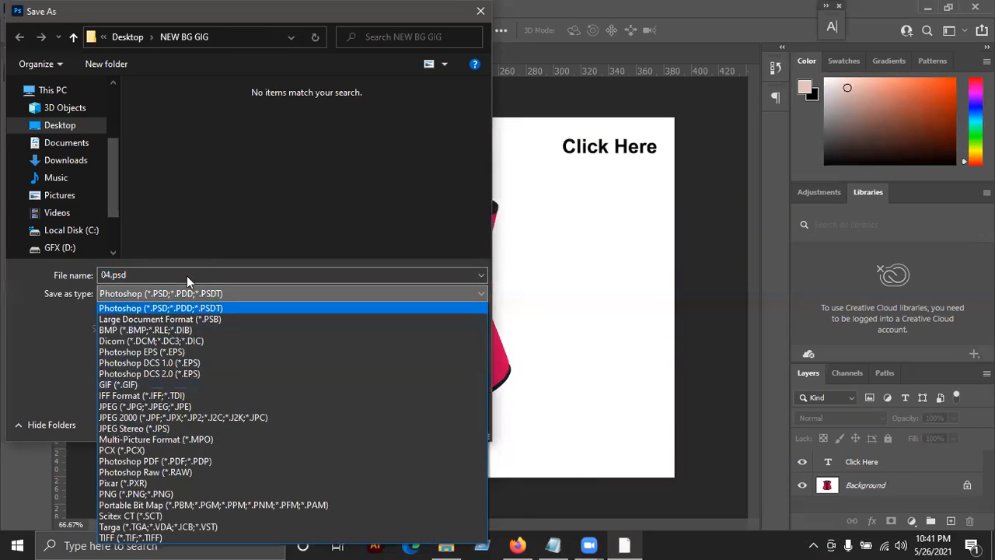
pyautogui.click(146, 13)
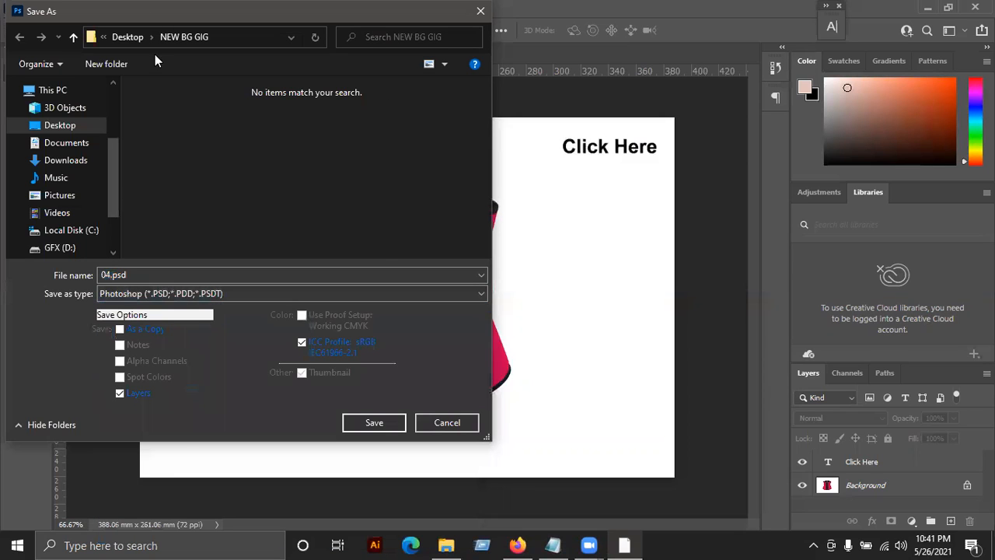
pyautogui.moveTo(148, 16); pyautogui.dragTo(153, 40)
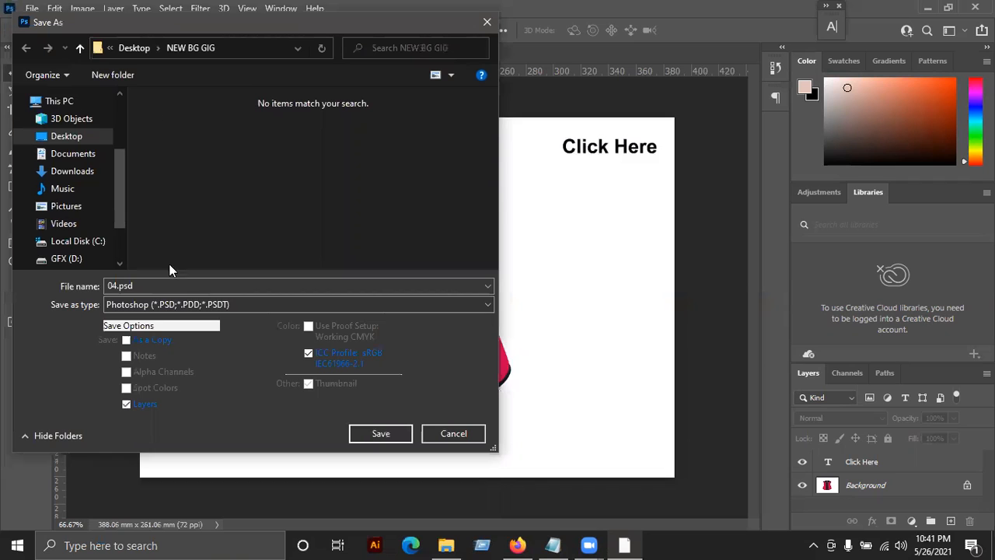
pyautogui.click(187, 304)
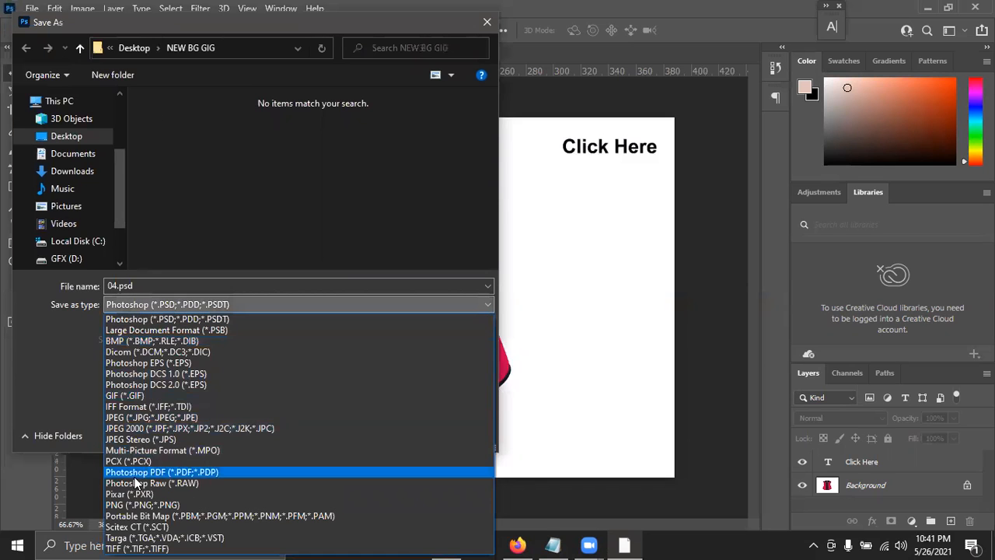
pyautogui.click(133, 505)
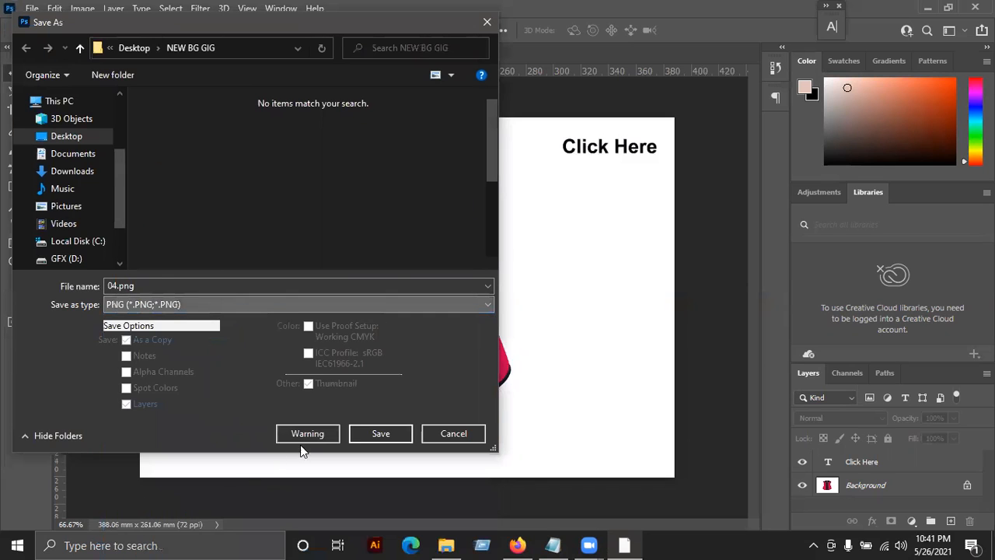
pyautogui.click(376, 432)
pyautogui.click(532, 272)
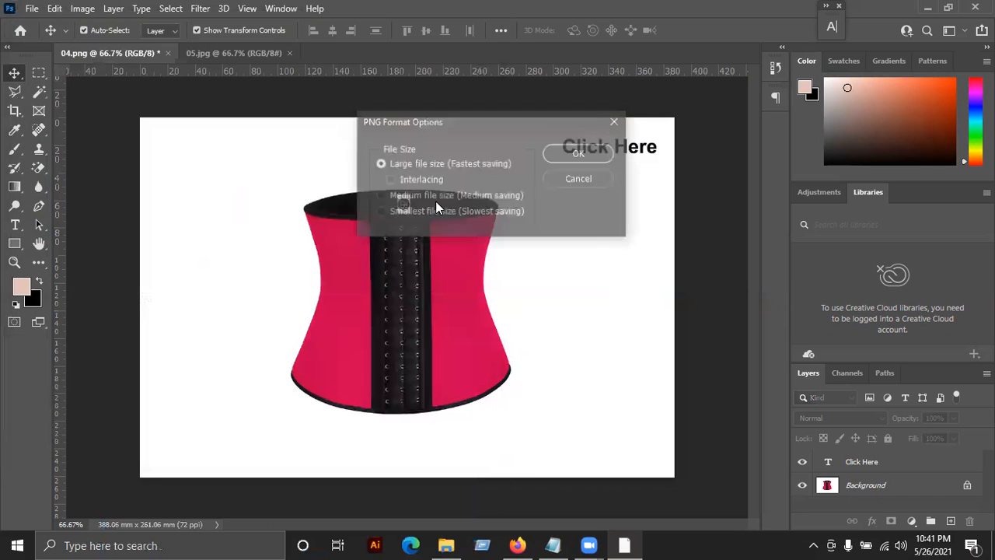
pyautogui.click(580, 149)
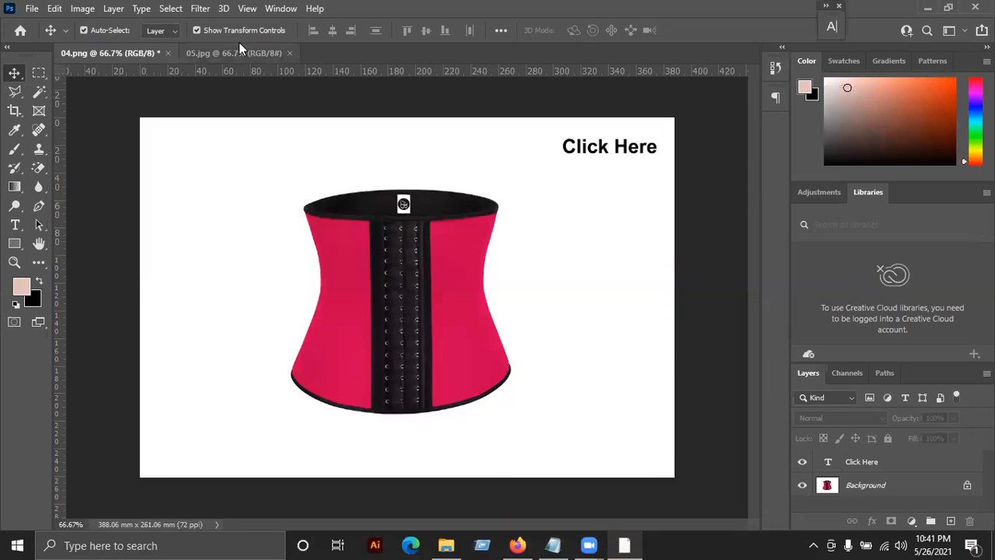
# Copy the "Click Here" text into 05.jpg and place it above the chair near the After half's upper-right corner
pyautogui.moveTo(584, 141)
pyautogui.mouseDown()
pyautogui.moveTo(401, 122)
pyautogui.moveTo(272, 58)
pyautogui.moveTo(606, 164)
pyautogui.moveTo(574, 151)
pyautogui.moveTo(576, 140)
pyautogui.moveTo(582, 153)
pyautogui.mouseUp()
pyautogui.press('Left')
pyautogui.press('Left')
pyautogui.press('Left')
pyautogui.press('Left')
pyautogui.press('Up')
pyautogui.press('Up')
pyautogui.press('Up')
pyautogui.press('Up')
pyautogui.press('Up')
pyautogui.press('Up')
pyautogui.press('Up')
pyautogui.press('Up')
pyautogui.press('Up')
pyautogui.press('Up')
pyautogui.press('Up')
pyautogui.press('Up')
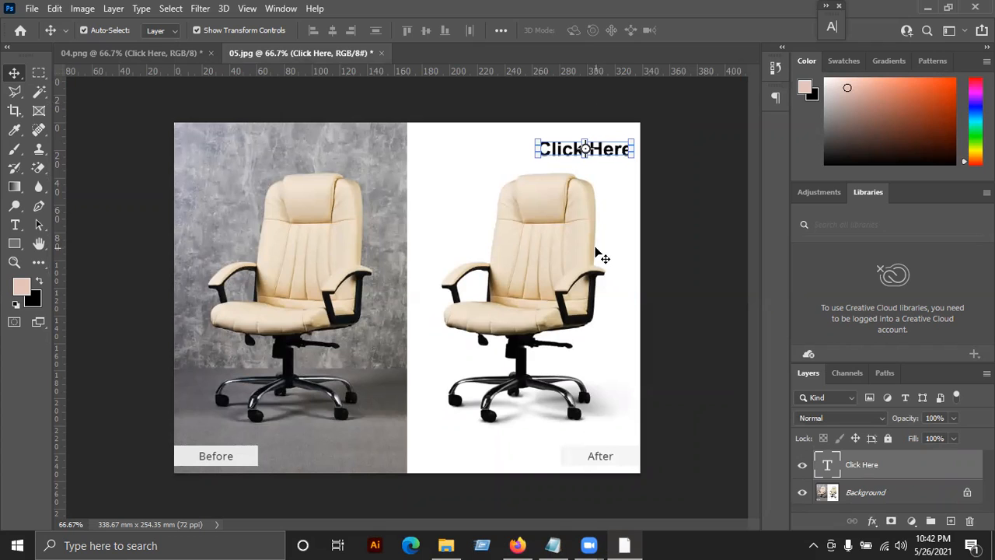
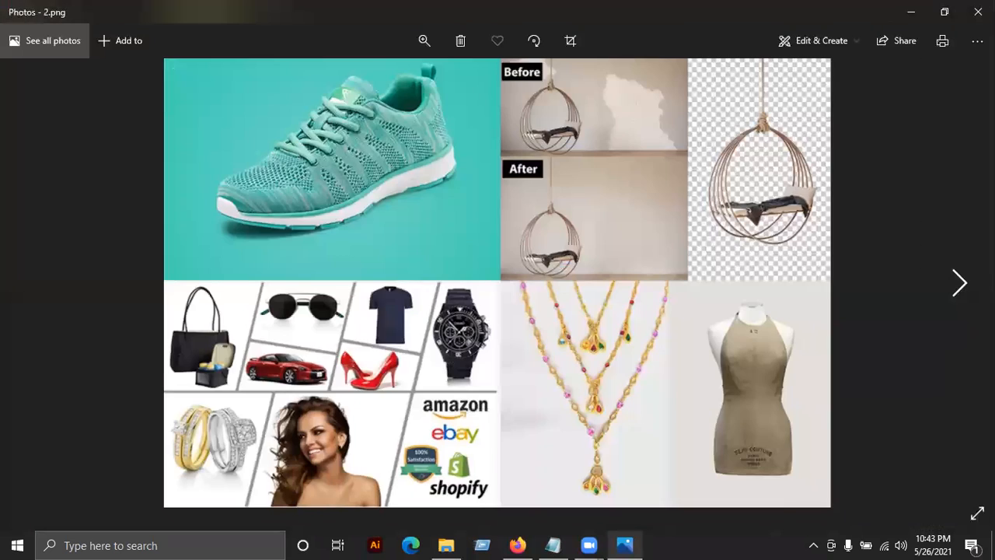
# Review the gig images in the Photos viewer, including 04.png, 03.jpg and 2.png, and close the viewer
pyautogui.click(959, 283)
pyautogui.press('Right')
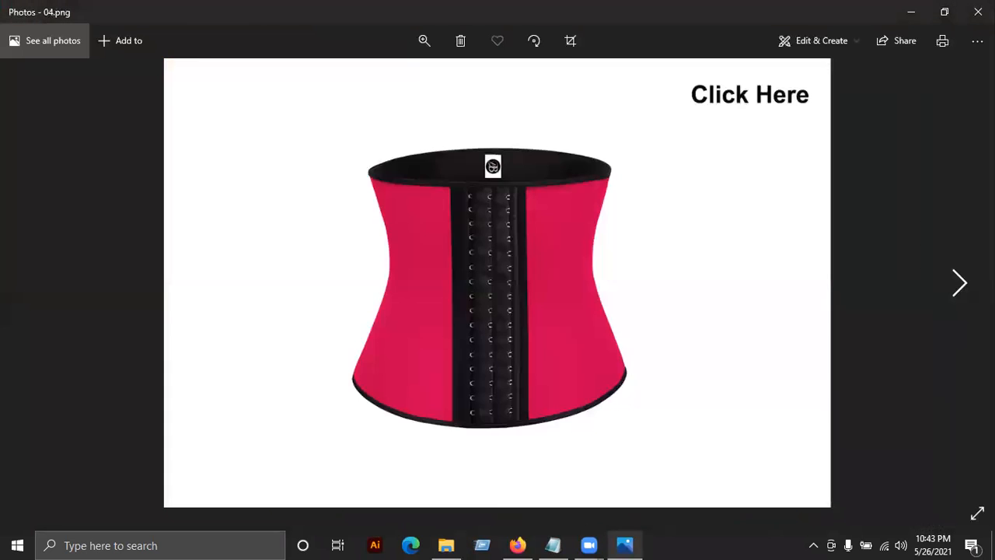
pyautogui.press('Right')
pyautogui.press('Left')
pyautogui.press('Left')
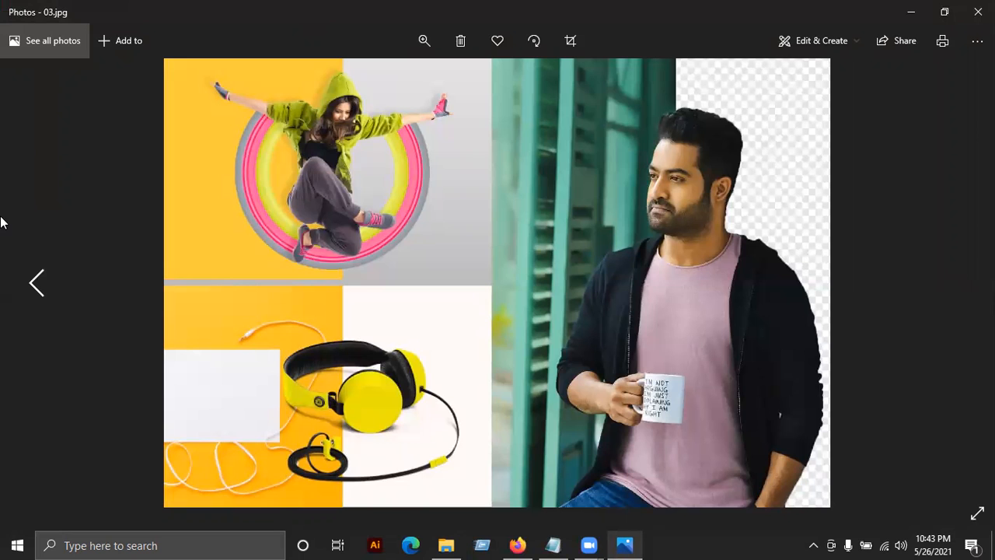
pyautogui.press('Left')
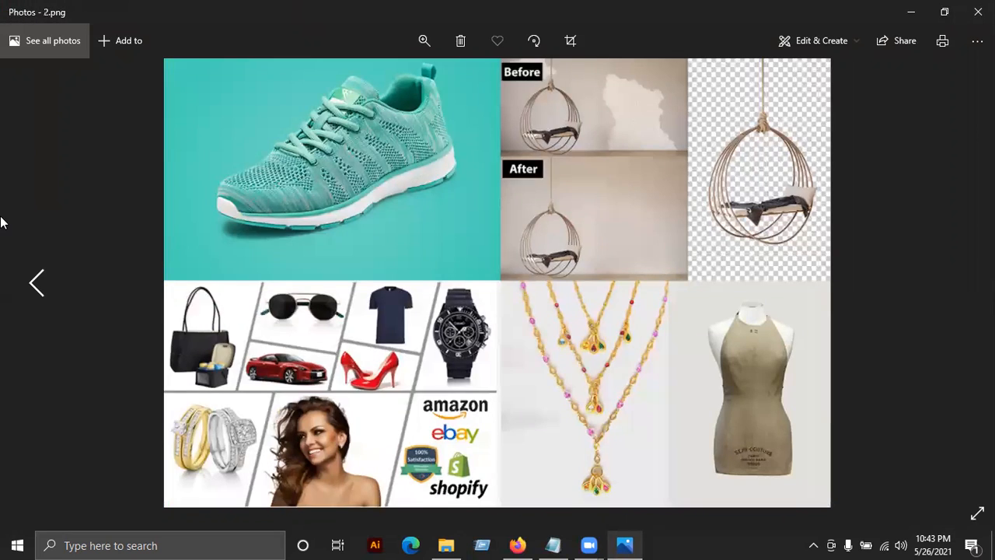
pyautogui.press('Left')
pyautogui.press('Right')
pyautogui.click(977, 11)
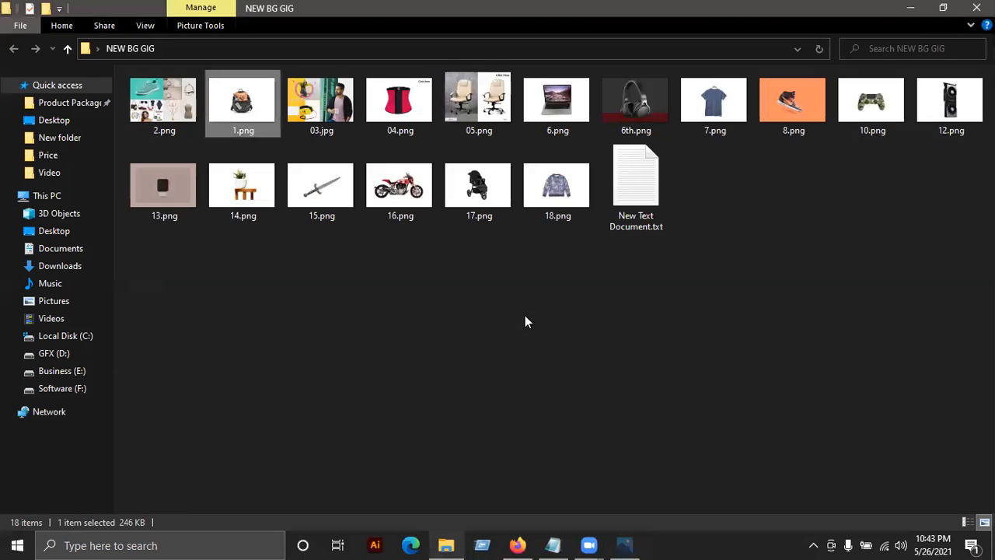
# Undo the last renames of the first two images in the NEW BG GIG folder and refresh the folder
pyautogui.rightClick(470, 386)
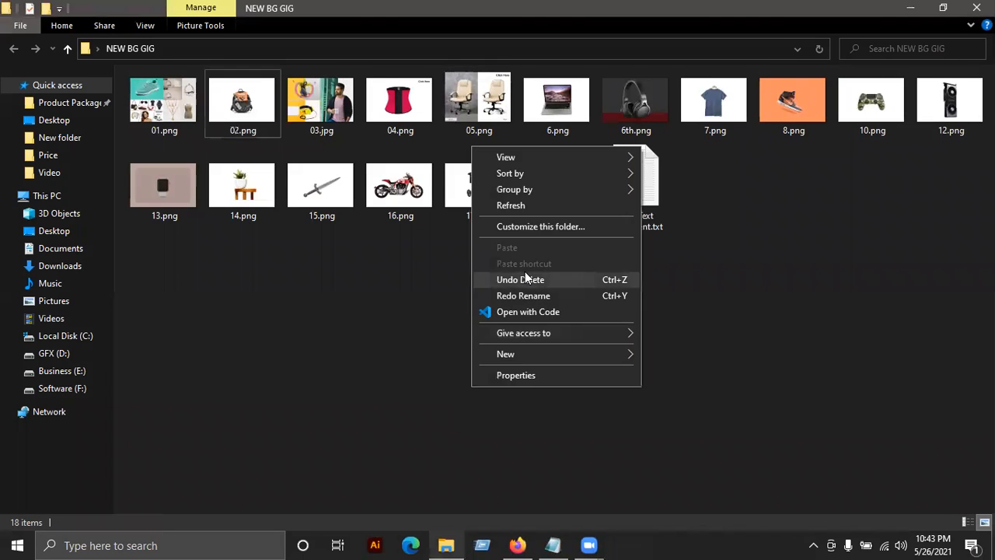
pyautogui.click(536, 208)
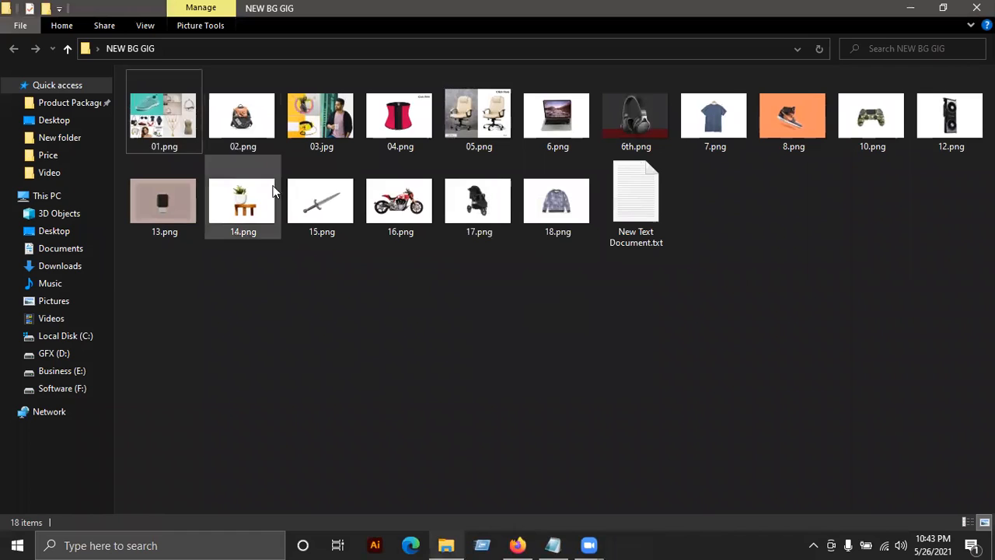
# Check the order of the numbered images from 01.png through 05.png in the NEW BG GIG folder
pyautogui.click(195, 135)
pyautogui.click(235, 137)
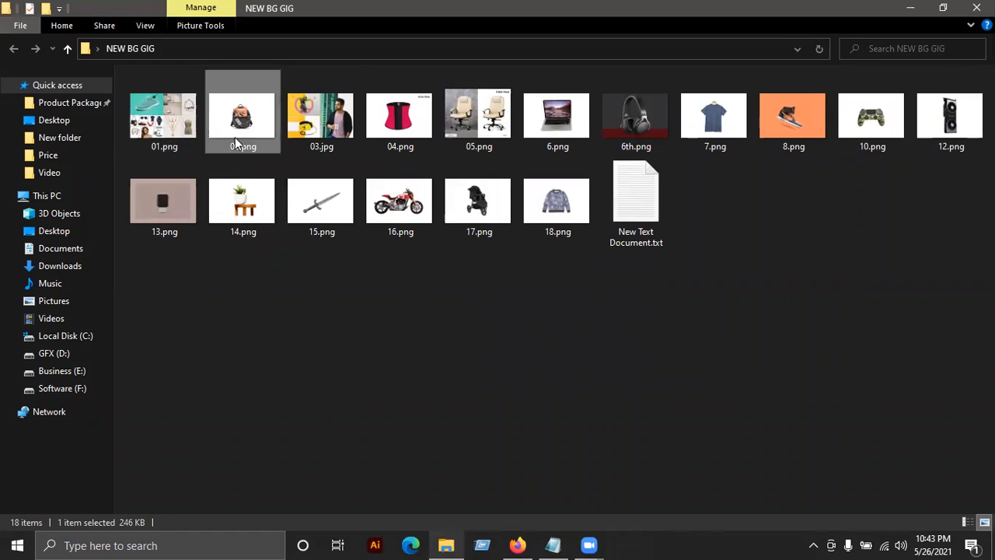
pyautogui.click(318, 138)
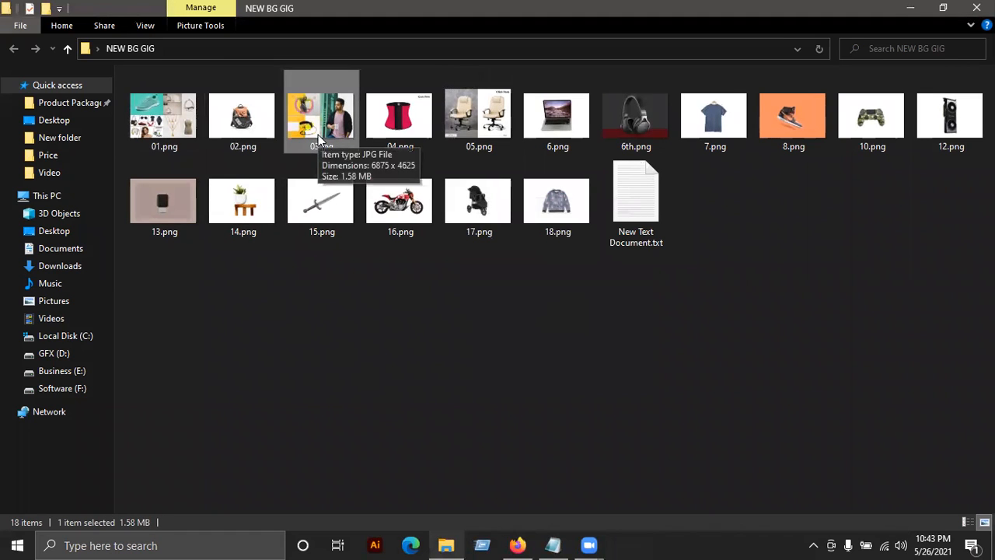
pyautogui.click(420, 107)
pyautogui.click(489, 134)
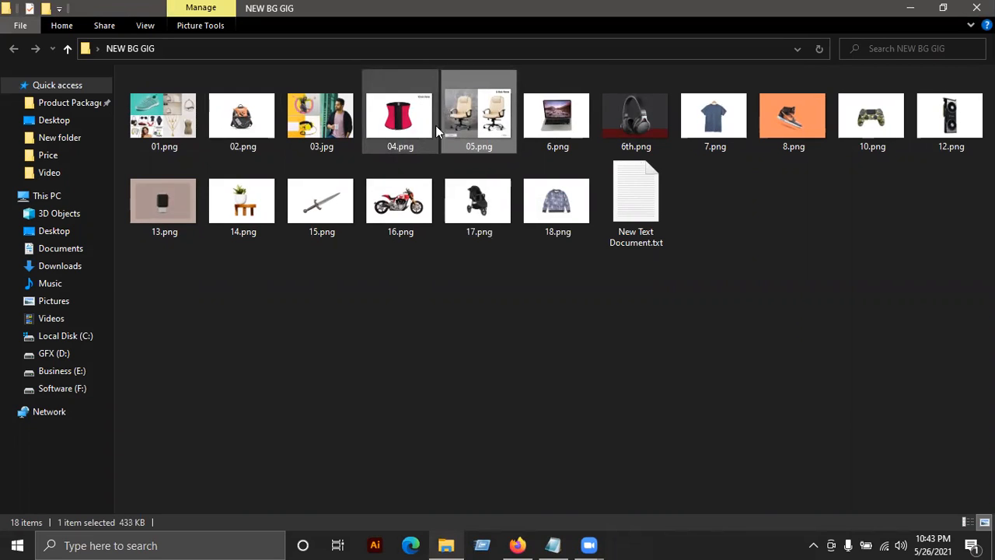
pyautogui.rightClick(447, 367)
# Examine the image dimensions and file details in the properties of 05.png, and close the properties
pyautogui.click(501, 105)
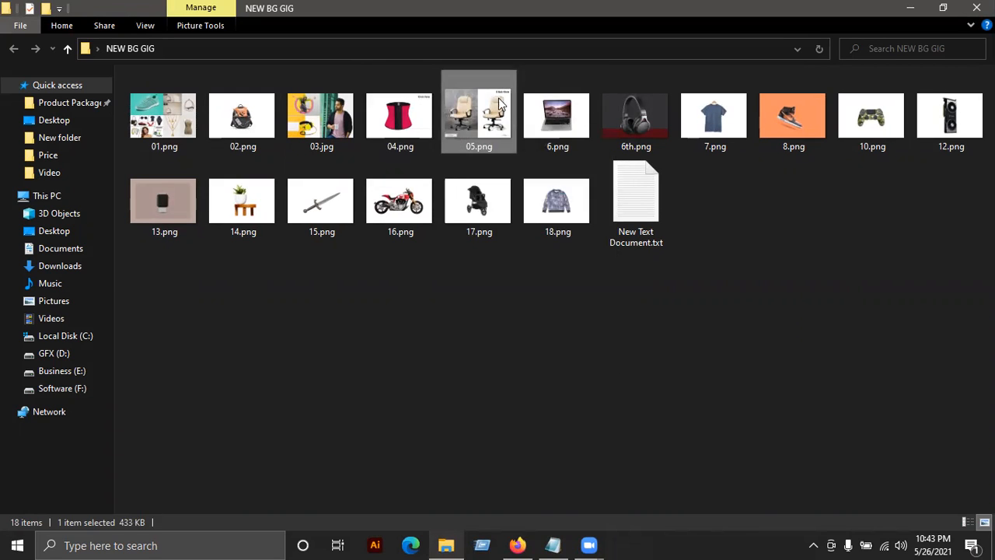
pyautogui.rightClick(501, 105)
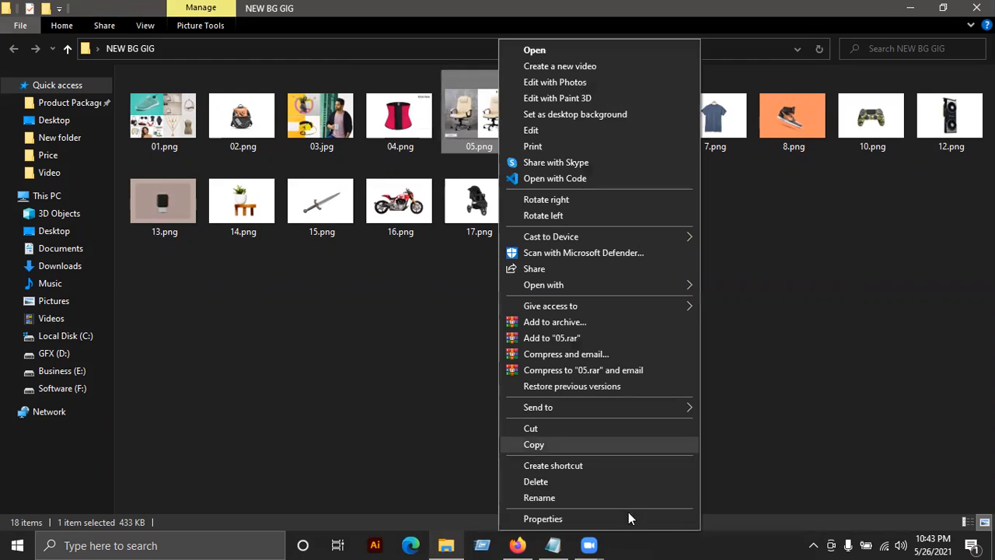
pyautogui.click(565, 515)
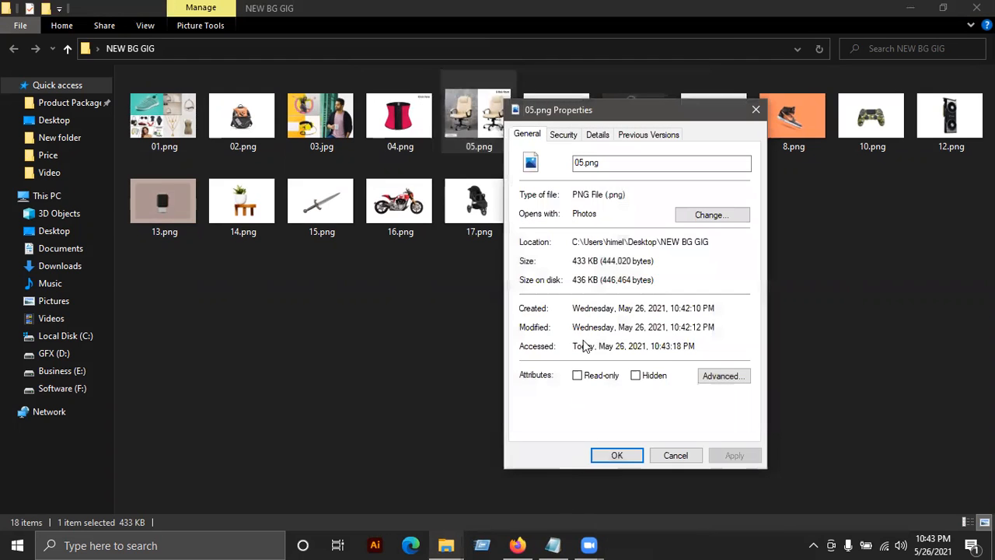
pyautogui.click(599, 138)
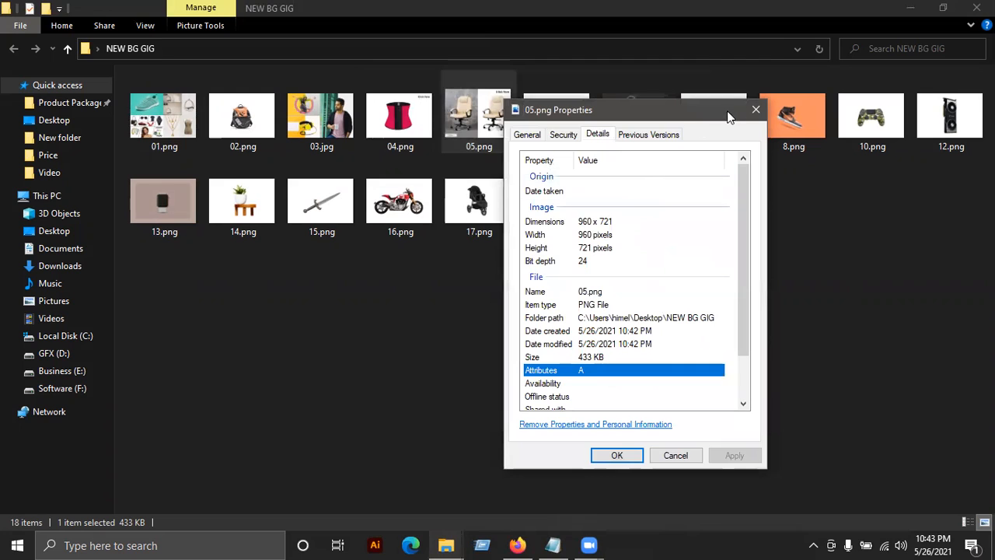
pyautogui.click(756, 109)
# Open 05.png from the NEW BG GIG folder in Adobe Photoshop 2021
pyautogui.rightClick(490, 137)
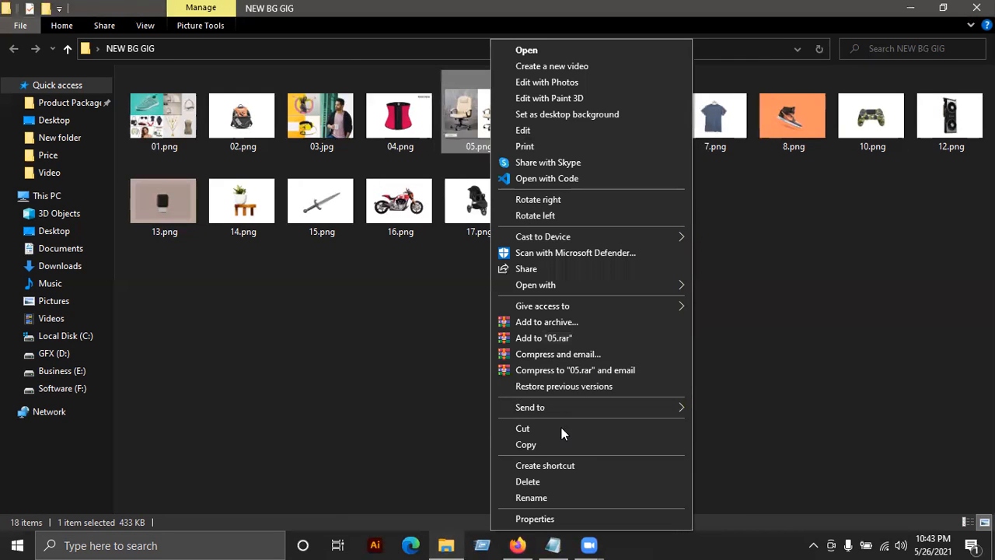
pyautogui.moveTo(594, 285)
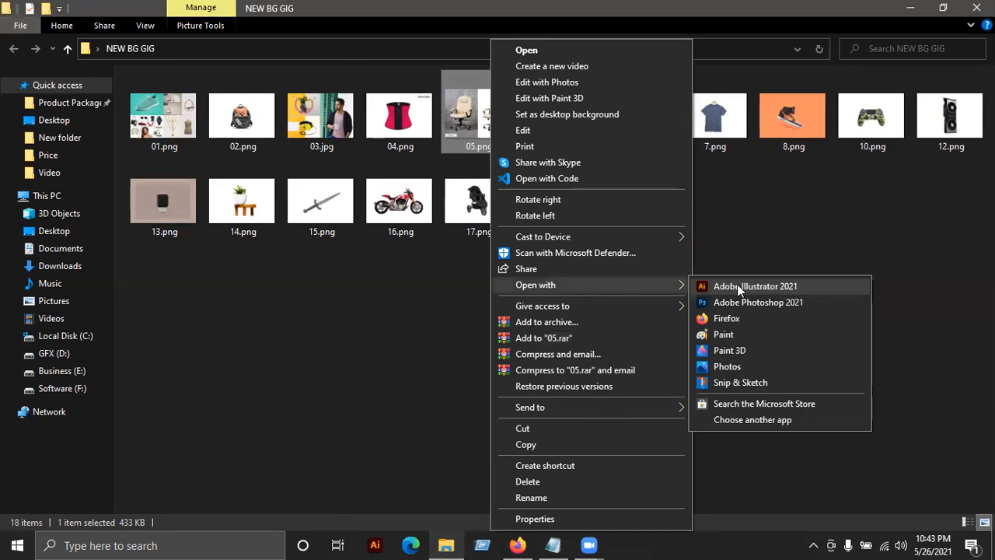
pyautogui.click(744, 300)
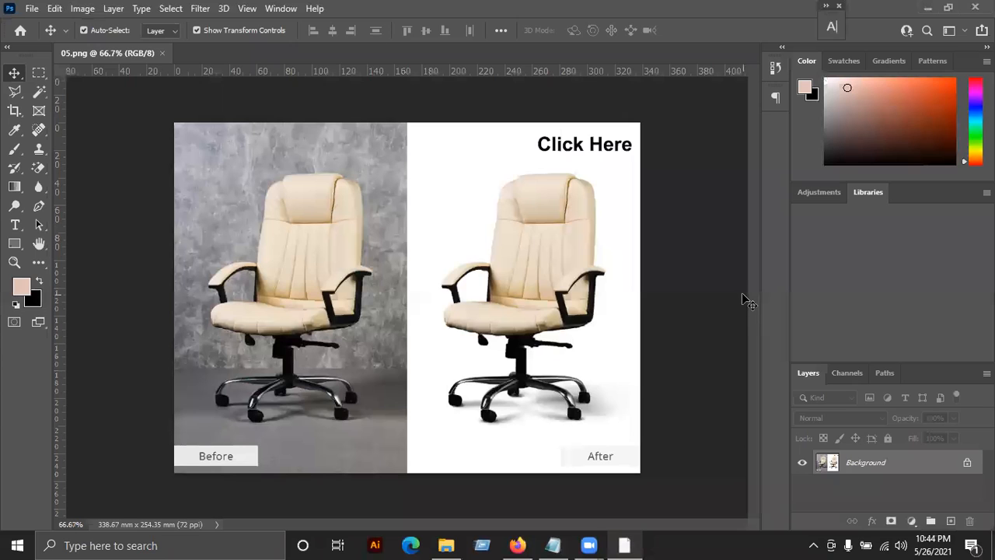
pyautogui.click(81, 9)
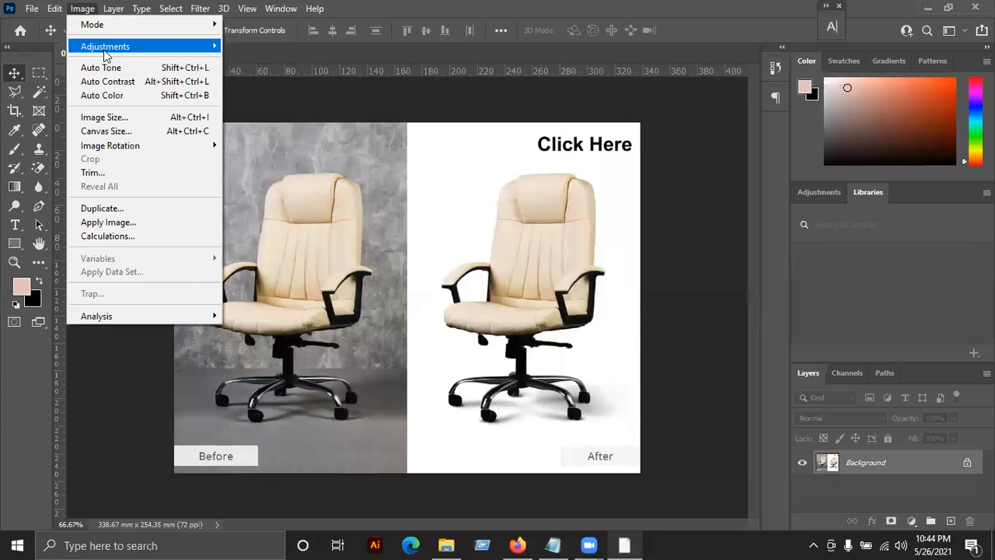
pyautogui.click(112, 116)
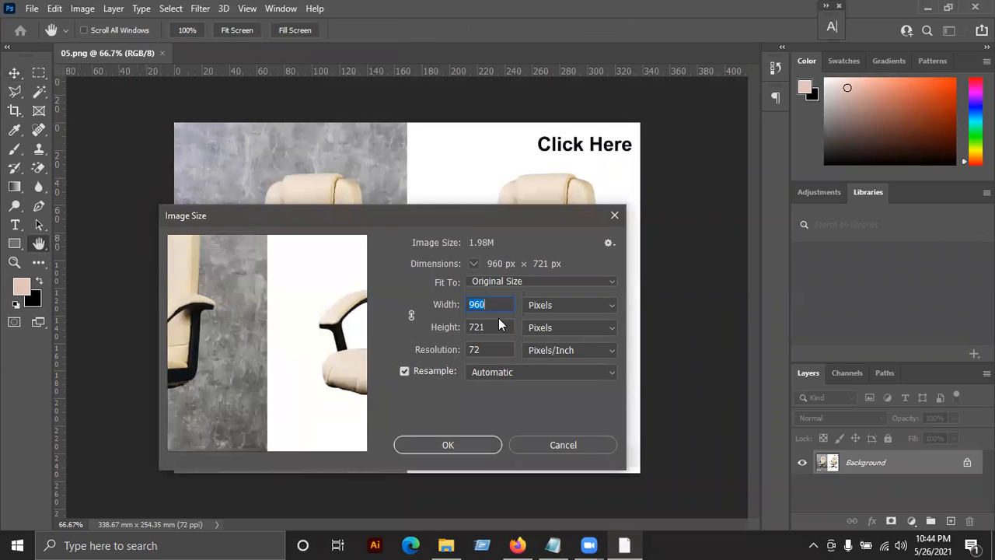
pyautogui.moveTo(498, 327); pyautogui.dragTo(440, 331)
pyautogui.doubleClick(484, 299)
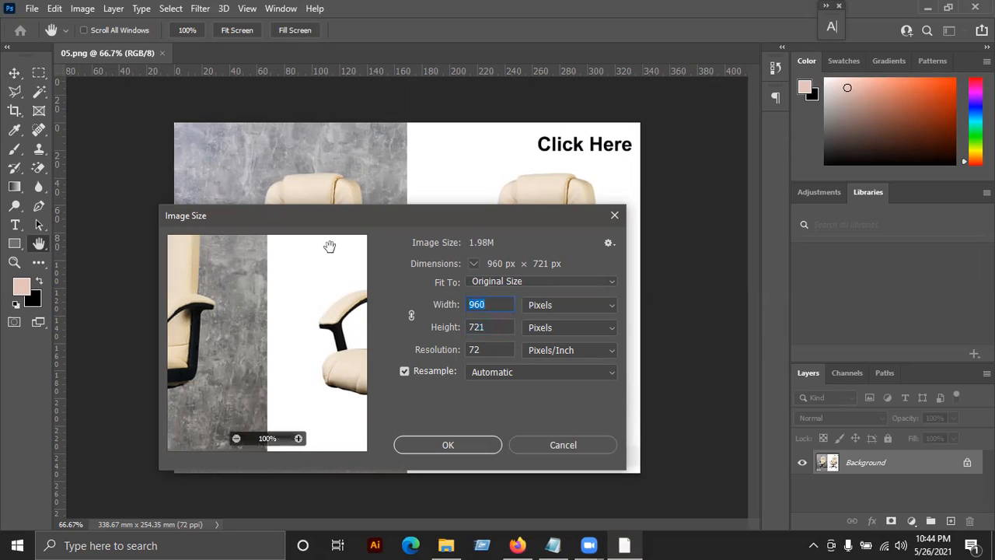
pyautogui.write('100')
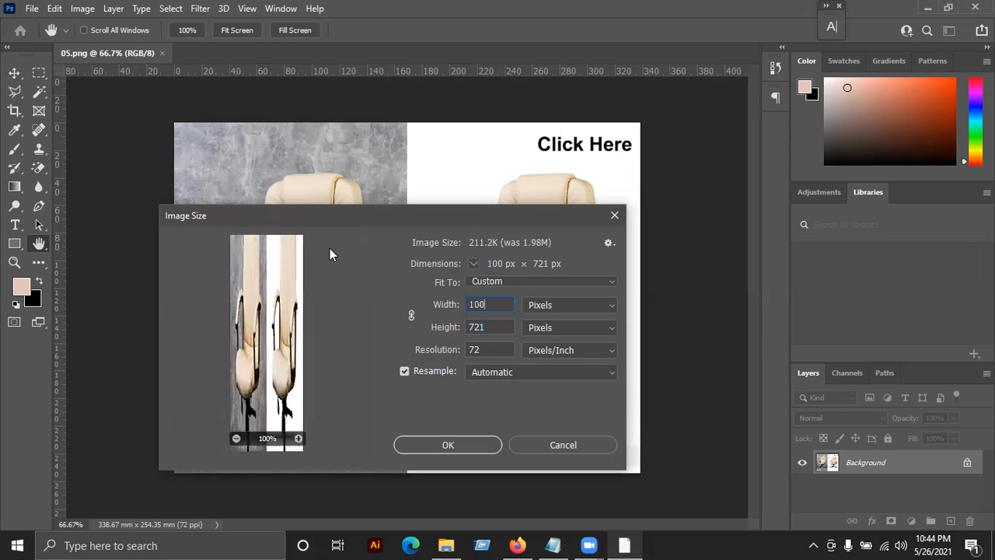
pyautogui.press('BackSpace')
pyautogui.press('BackSpace')
pyautogui.press('BackSpace')
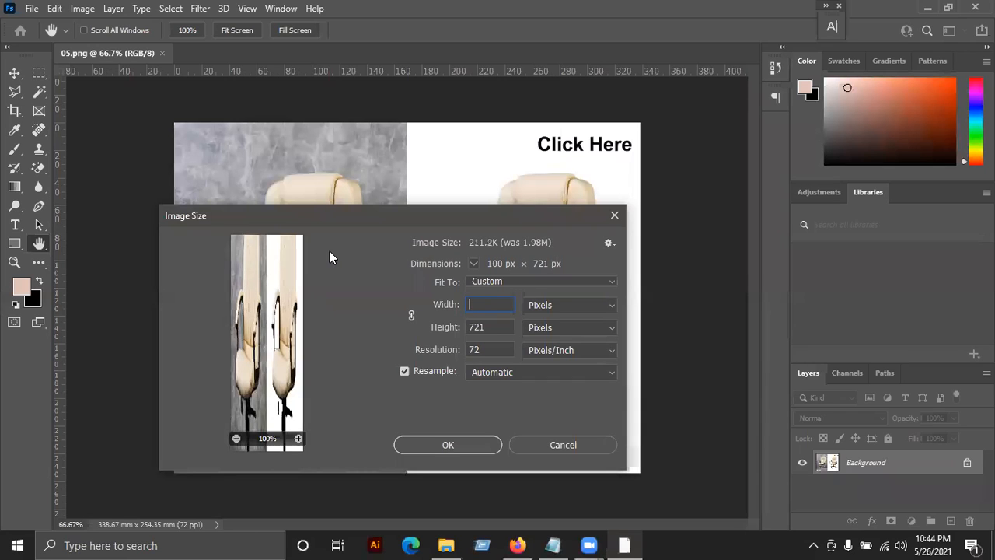
pyautogui.click(552, 447)
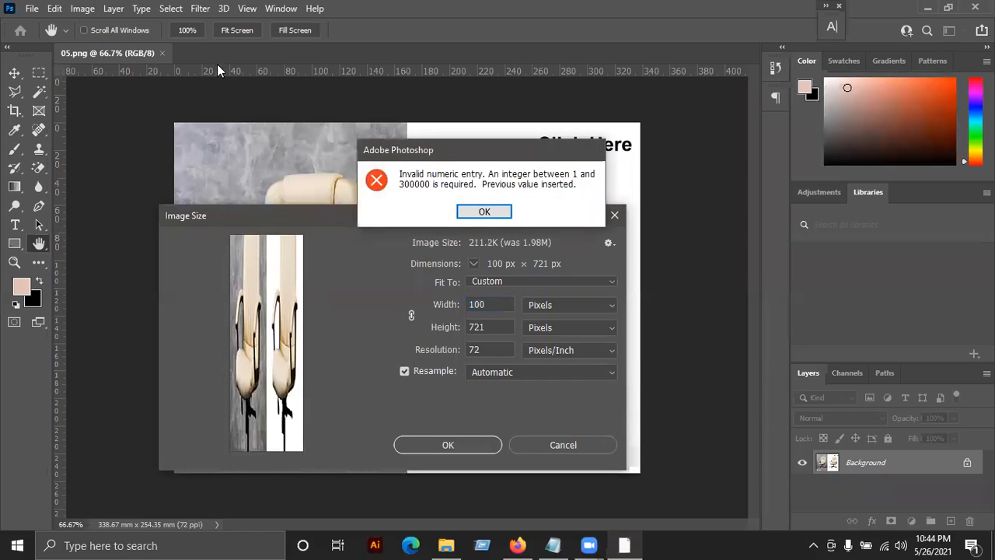
pyautogui.click(481, 216)
# Resize the image to a width of 1100 pixels with its width and height linked to keep the proportions
pyautogui.click(98, 11)
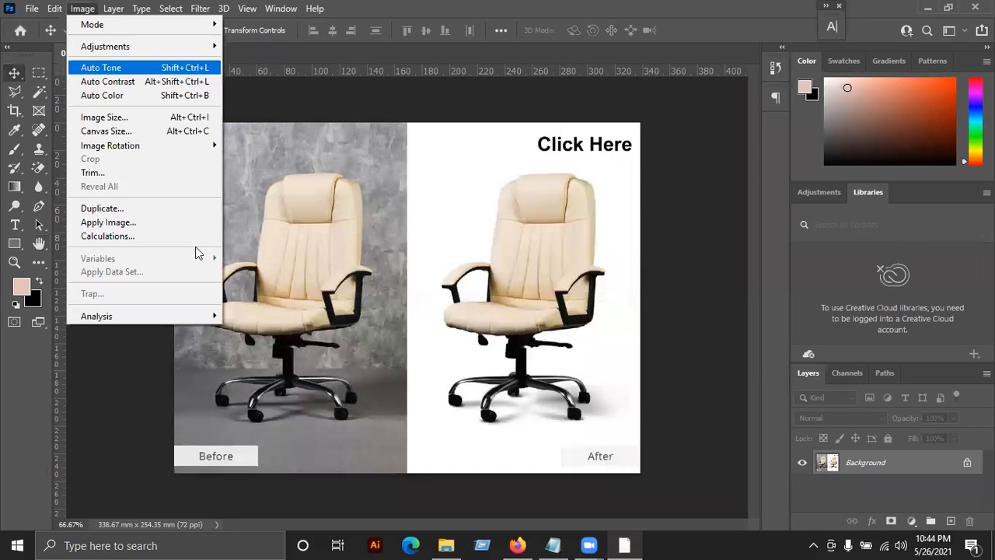
pyautogui.click(148, 111)
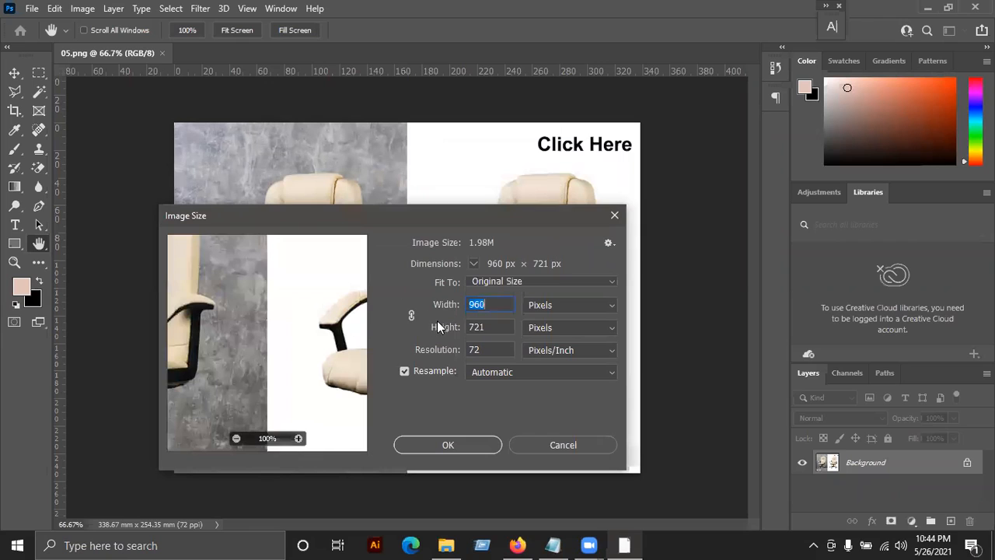
pyautogui.click(412, 314)
pyautogui.write('1100')
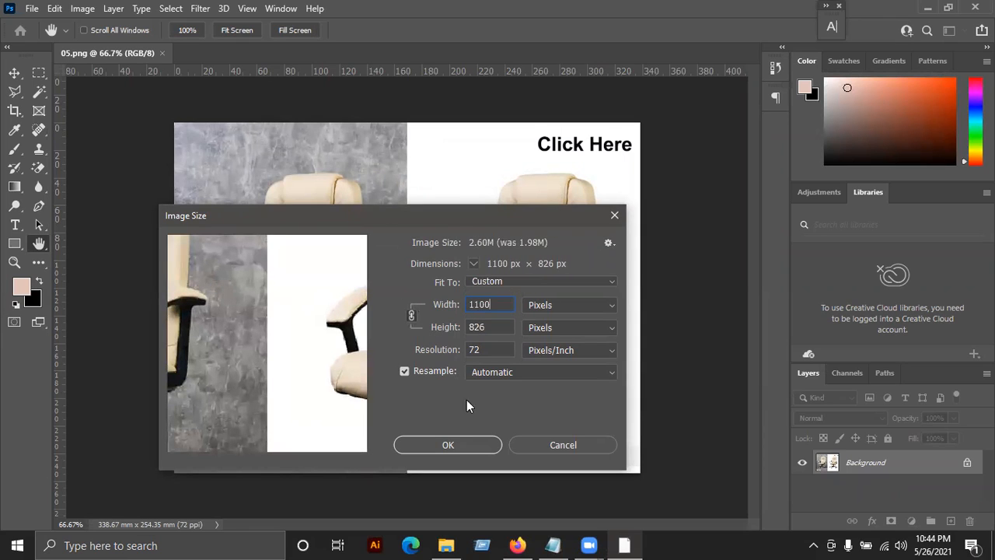
pyautogui.click(468, 450)
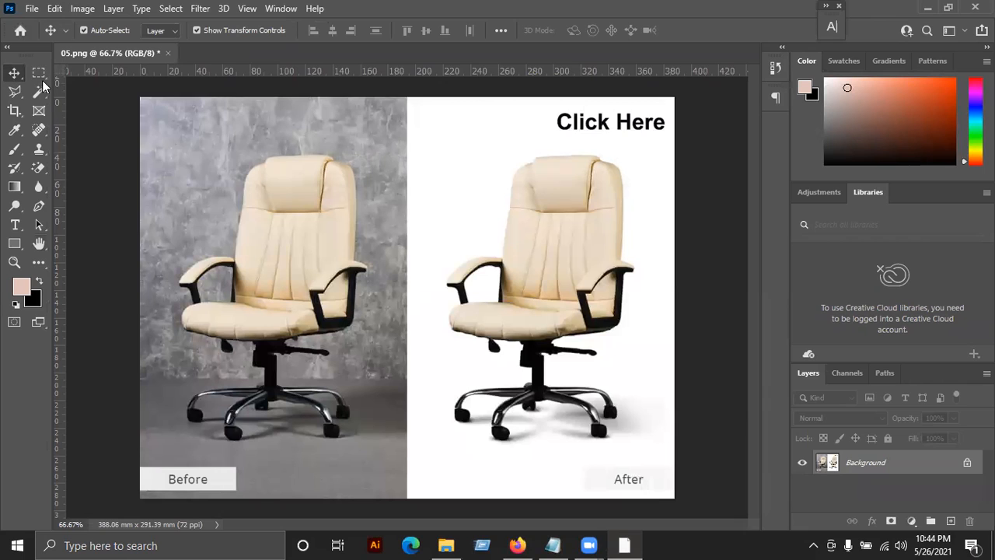
# Try to reduce the canvas height to 740 pixels at a width of 1100 pixels, accepting the clipping
pyautogui.click(82, 8)
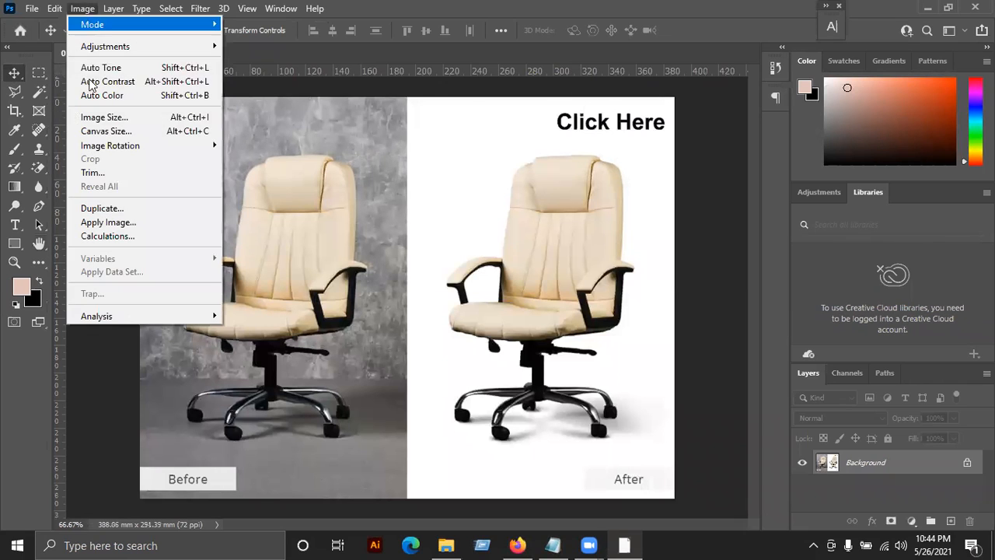
pyautogui.click(129, 132)
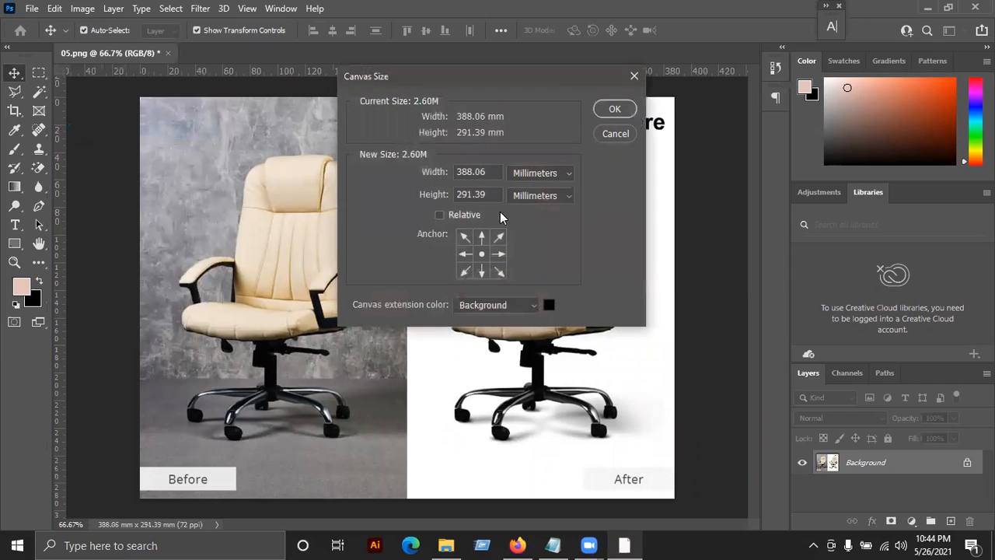
pyautogui.click(529, 172)
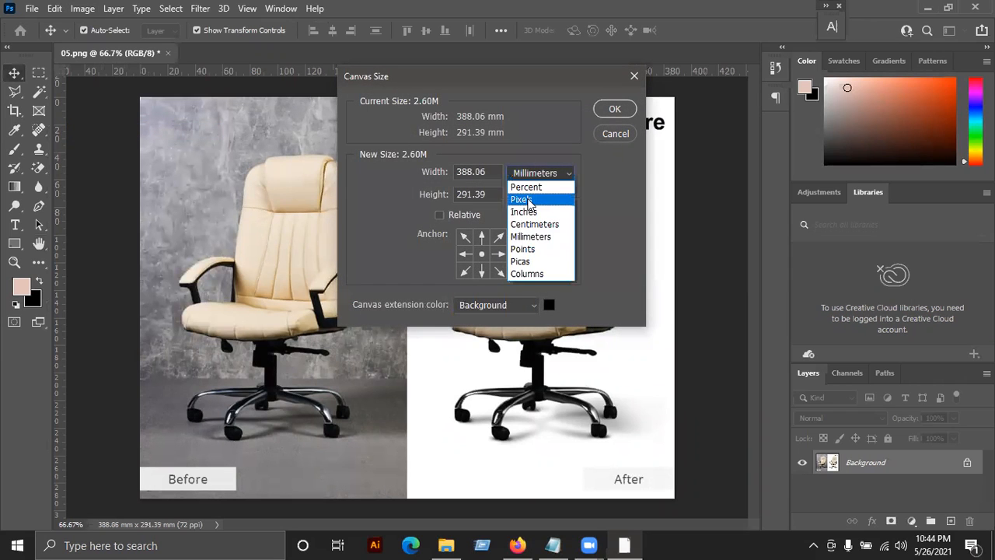
pyautogui.click(529, 200)
pyautogui.moveTo(487, 193); pyautogui.dragTo(420, 204)
pyautogui.write('740')
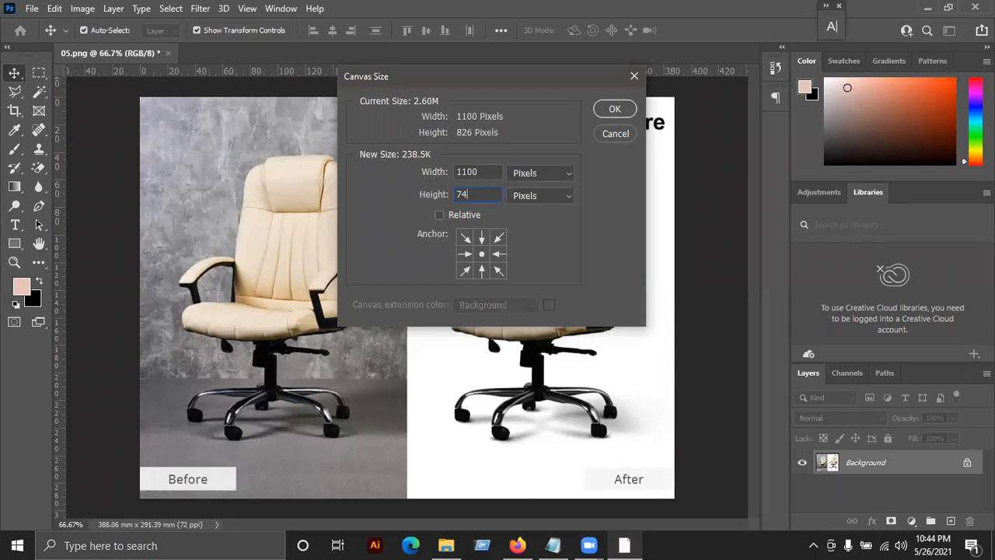
pyautogui.click(624, 115)
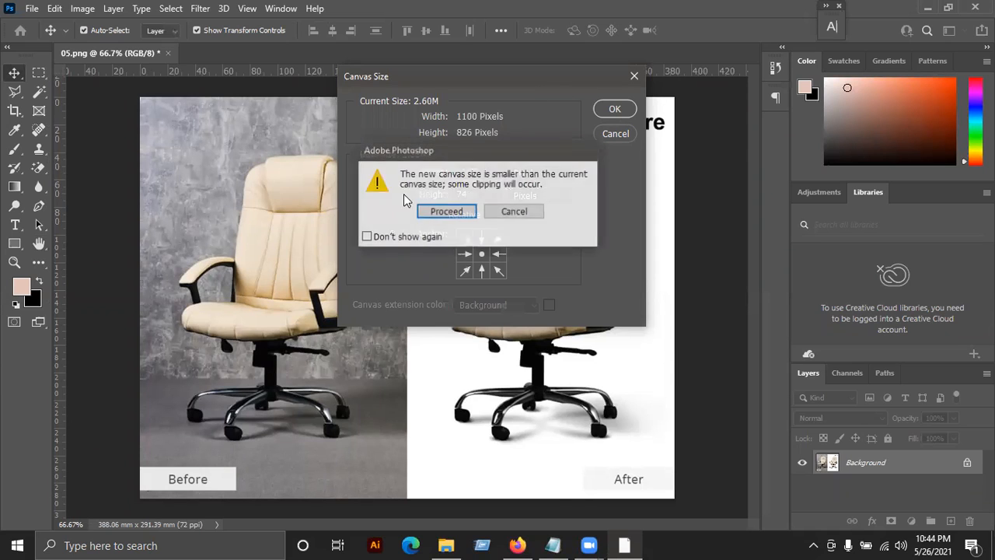
pyautogui.click(444, 213)
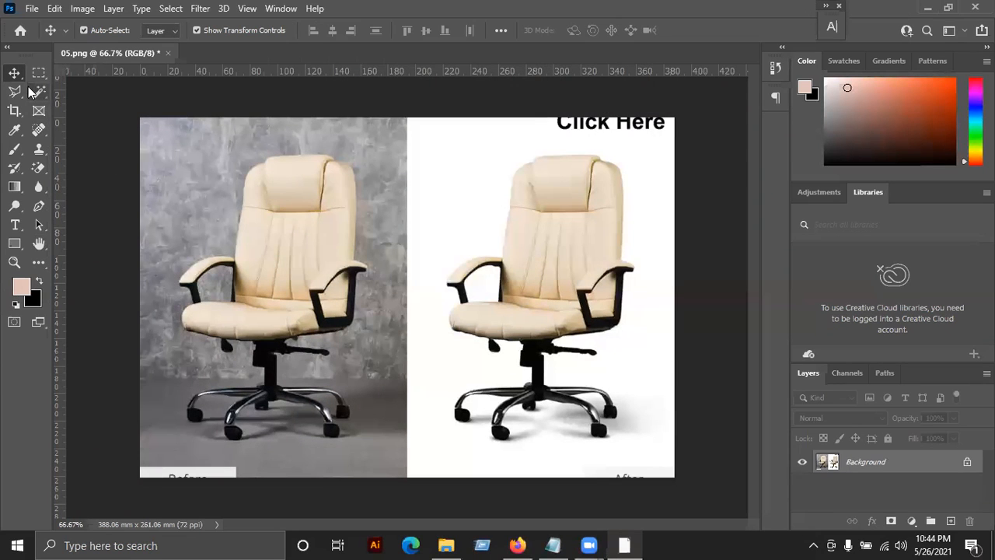
# Try to shift the chair image down within the clipped canvas, and undo the canvas size change
pyautogui.moveTo(352, 275); pyautogui.dragTo(352, 302)
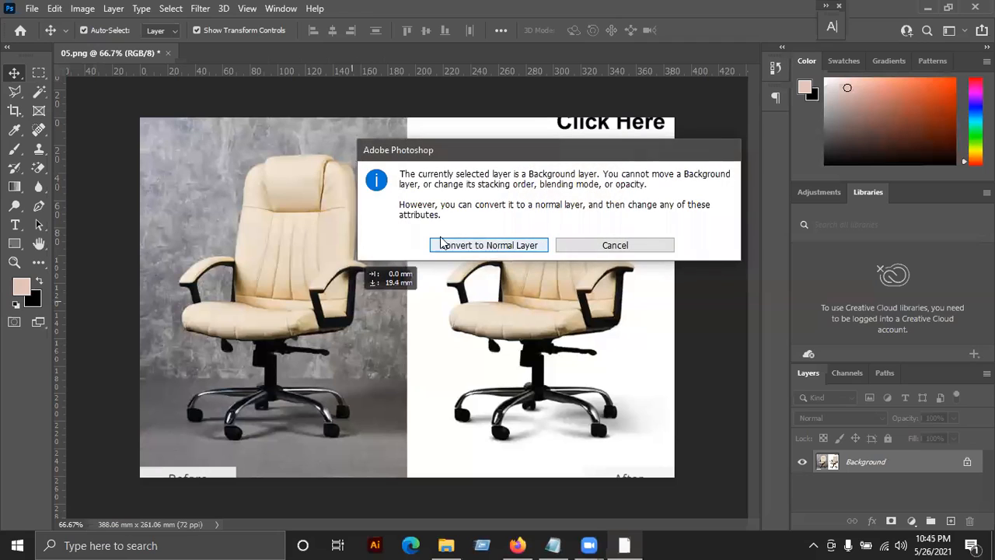
pyautogui.click(574, 252)
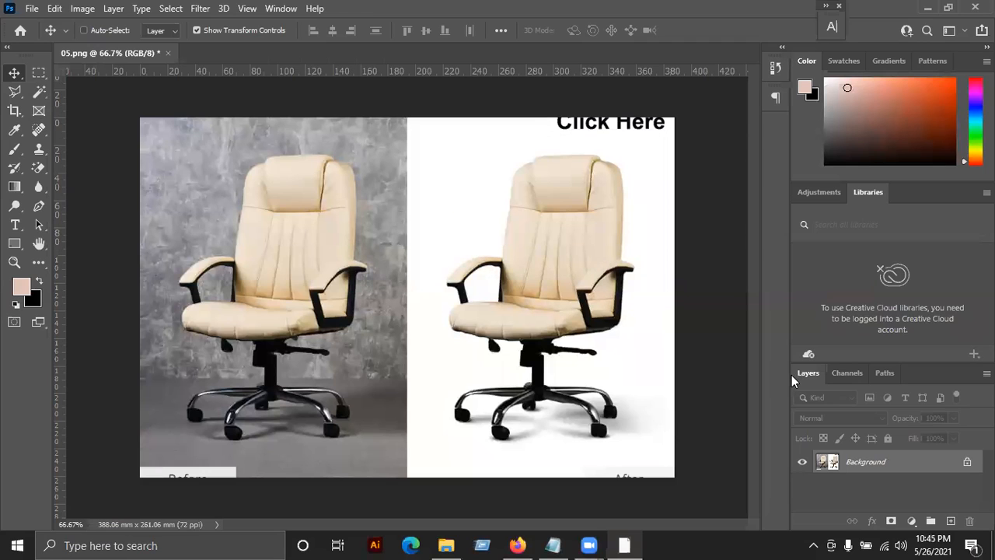
pyautogui.hotkey('ctrl', 'z')
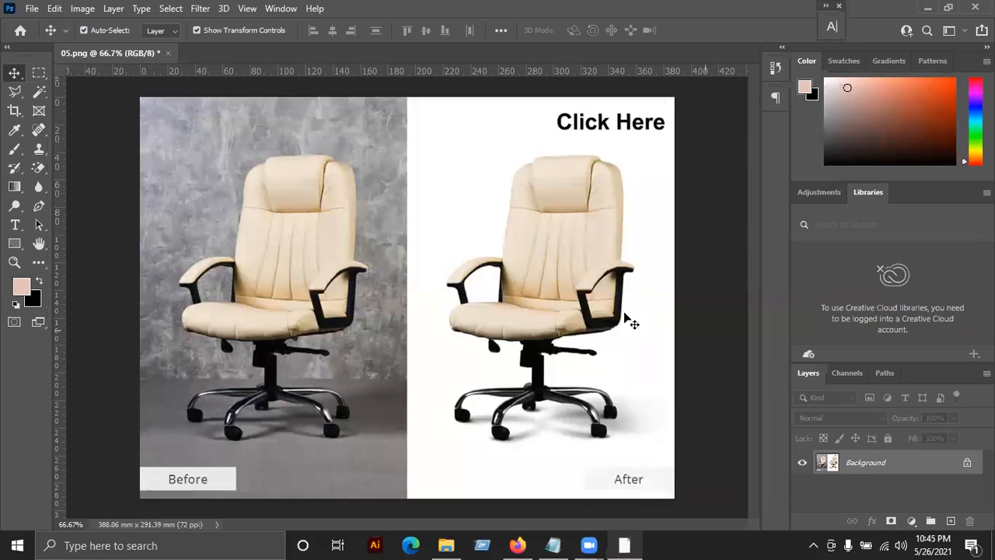
# Unlock the background layer and scale it proportionally to 89.80% about its centre
pyautogui.click(965, 464)
pyautogui.moveTo(678, 502); pyautogui.dragTo(656, 475)
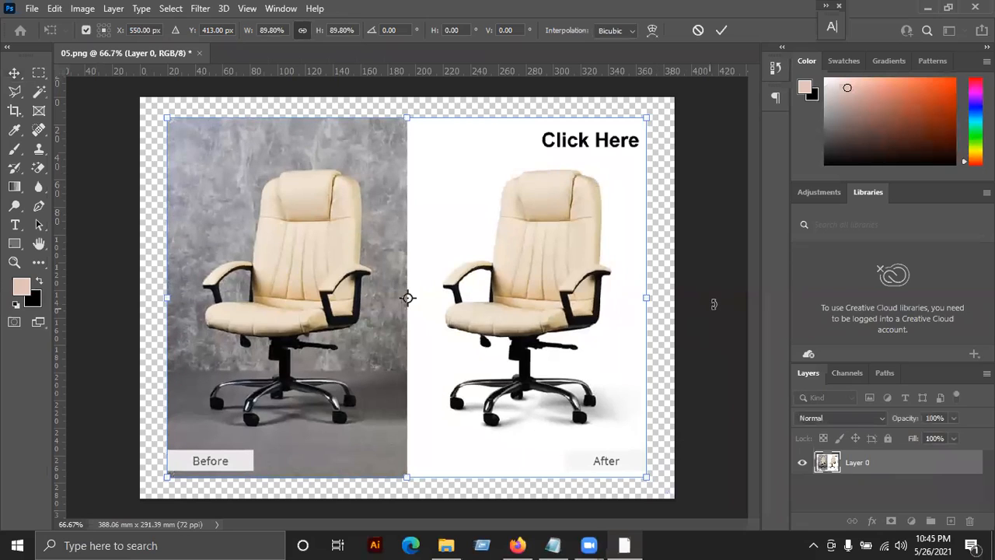
pyautogui.press('Return')
# Set the canvas size to 1100 by 740 pixels and proceed with the clipping
pyautogui.click(82, 9)
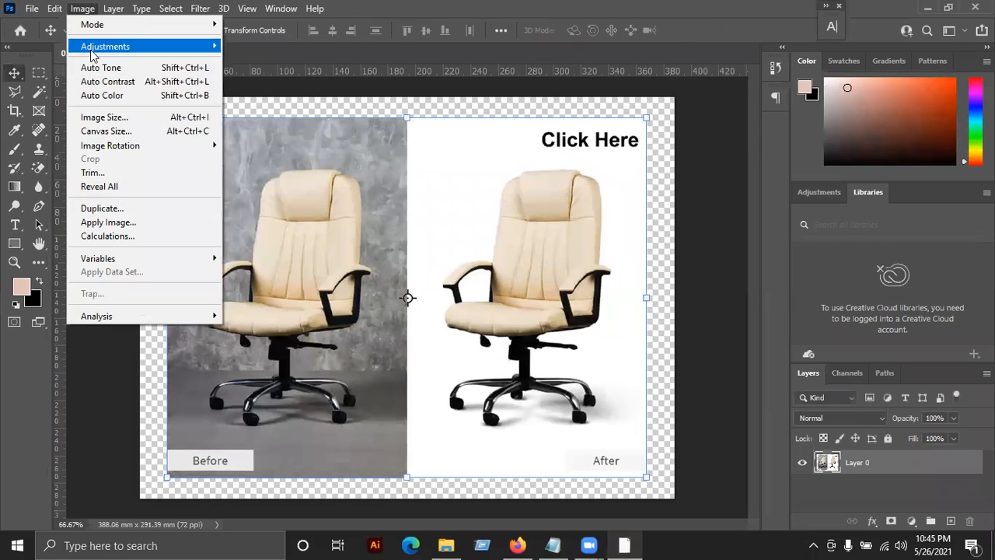
pyautogui.click(108, 132)
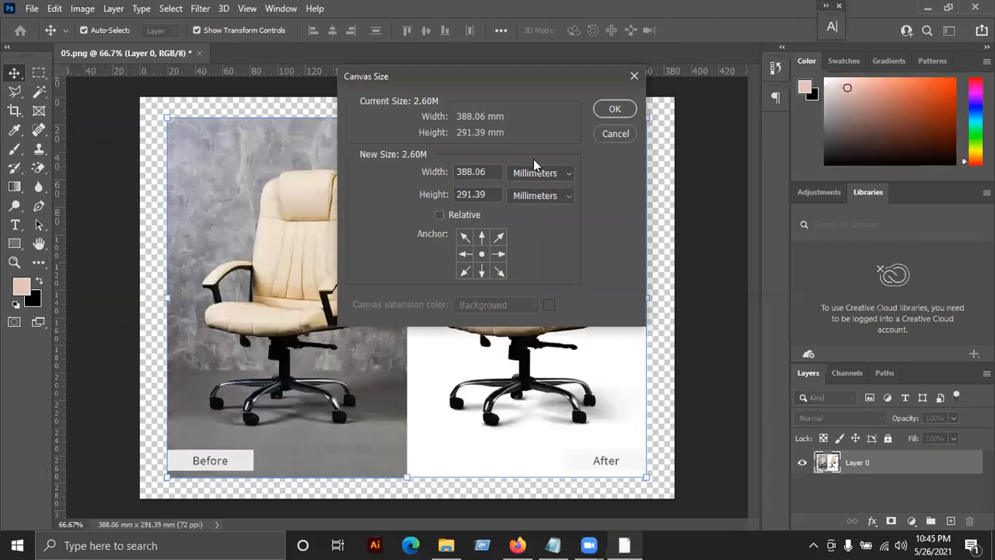
pyautogui.click(535, 173)
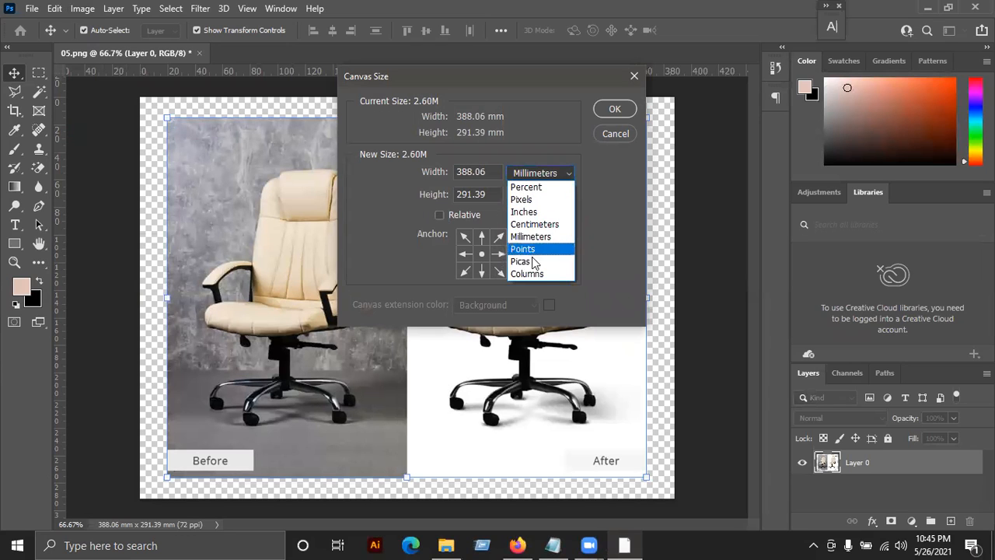
pyautogui.click(535, 202)
pyautogui.doubleClick(487, 198)
pyautogui.write('740')
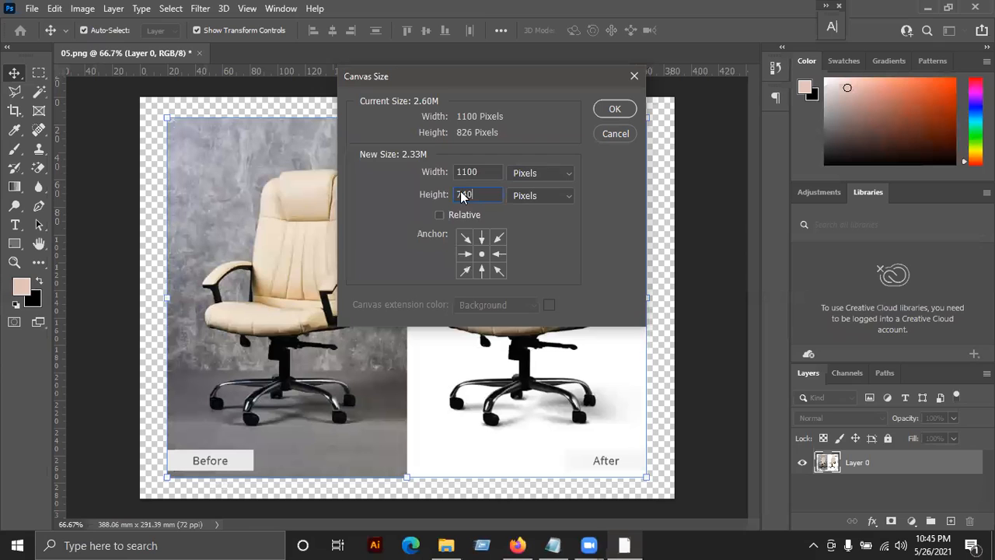
pyautogui.press('Return')
pyautogui.click(464, 213)
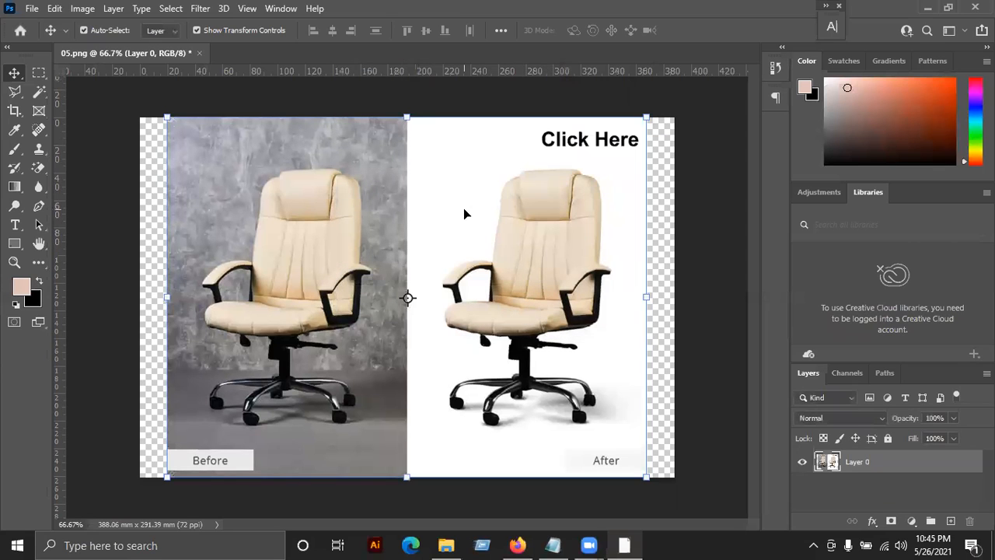
# Duplicate the scaled chair image layer within the cropped canvas
pyautogui.moveTo(638, 275)
pyautogui.mouseDown()
pyautogui.moveTo(627, 277)
pyautogui.moveTo(643, 275)
pyautogui.mouseUp()
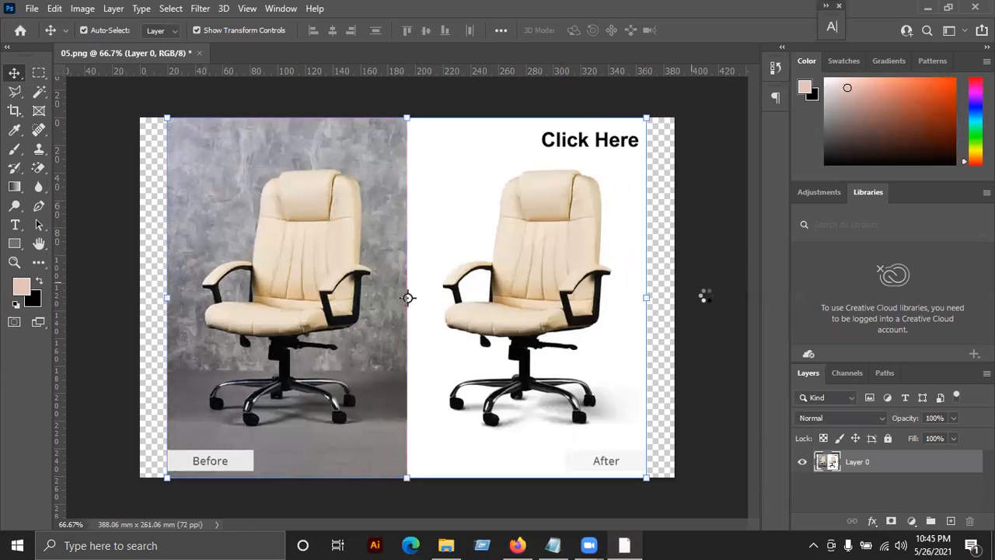
pyautogui.click(726, 186)
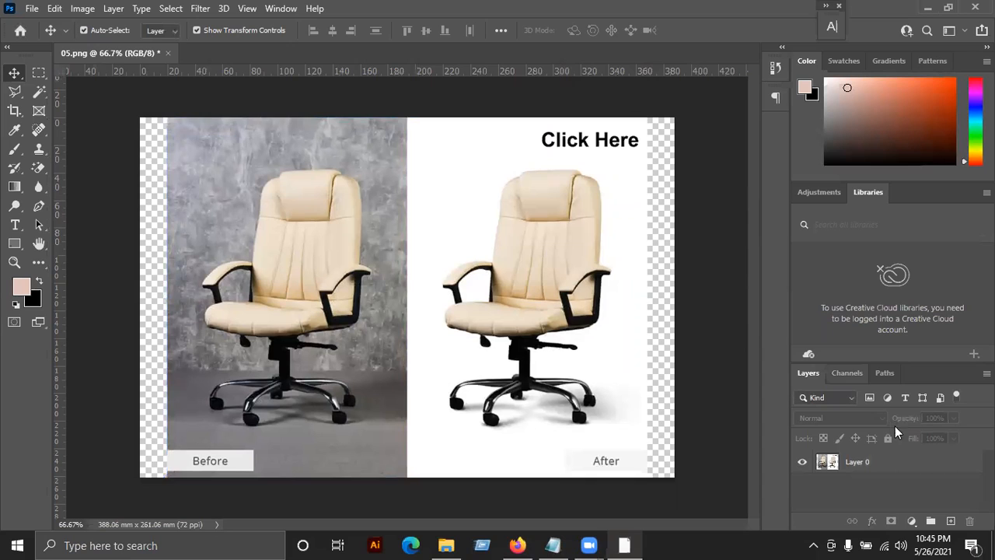
pyautogui.click(916, 471)
pyautogui.hotkey('ctrl', 'j')
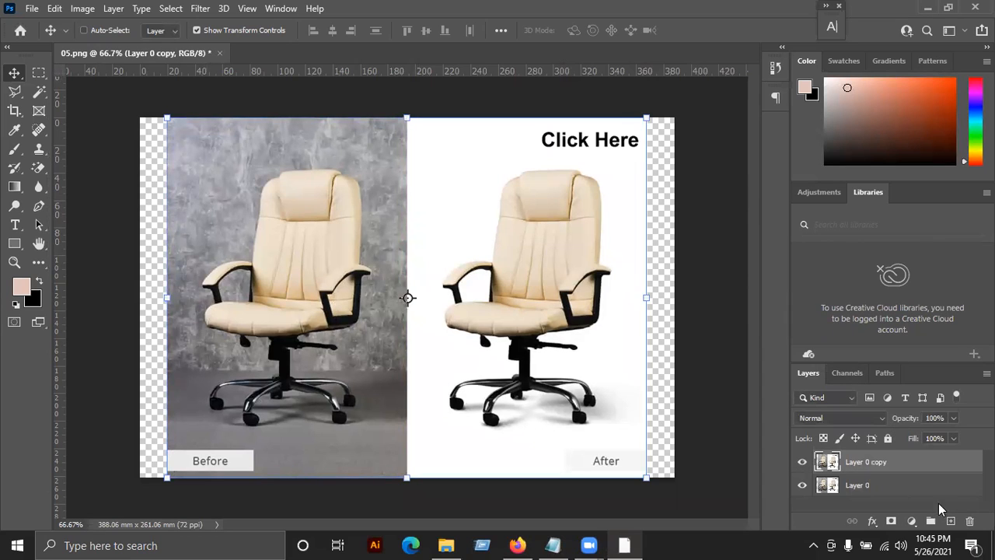
# Enlarge the original layer beneath the copy to about 116% and adjust its vertical position to cover the transparent side strips
pyautogui.click(851, 489)
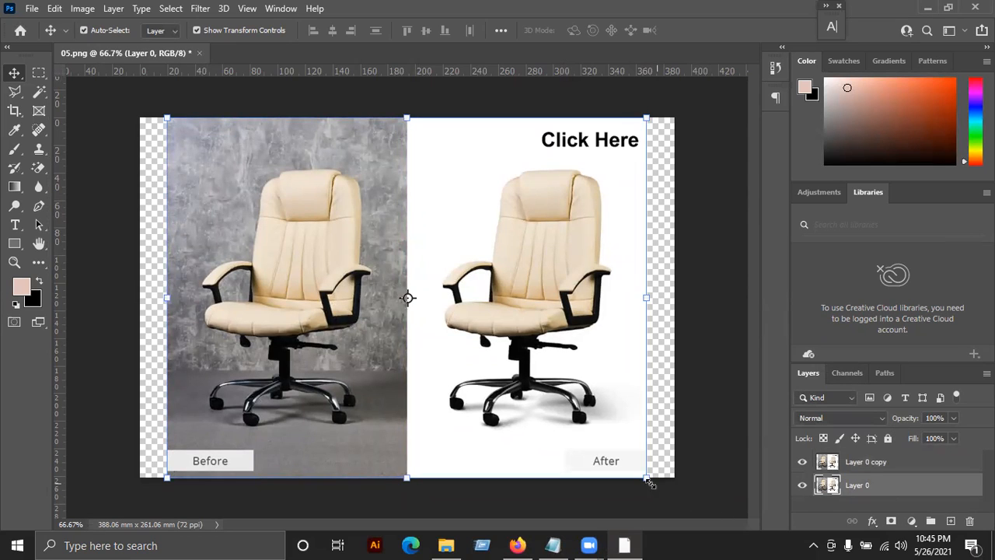
pyautogui.moveTo(638, 483); pyautogui.dragTo(697, 498)
pyautogui.press('Up')
pyautogui.press('Up')
pyautogui.press('Up')
pyautogui.press('Up')
pyautogui.press('Up')
pyautogui.press('Up')
pyautogui.press('Up')
pyautogui.press('Up')
pyautogui.press('Up')
pyautogui.press('Up')
pyautogui.press('Up')
pyautogui.press('Up')
pyautogui.press('Up')
pyautogui.press('Up')
pyautogui.press('Up')
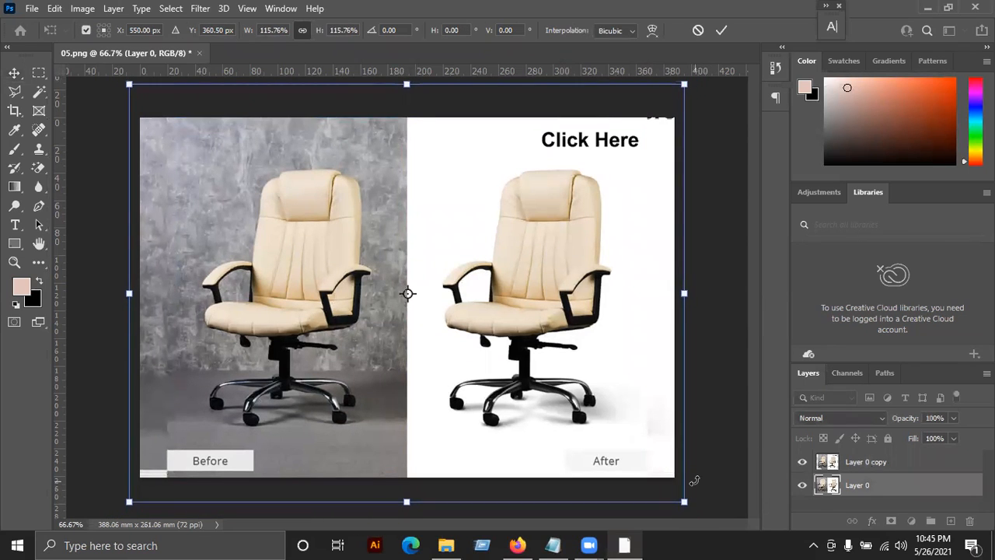
pyautogui.press('Up')
pyautogui.press('Down')
pyautogui.press('Down')
pyautogui.press('Down')
pyautogui.press('Down')
pyautogui.press('Down')
pyautogui.press('Down')
pyautogui.press('Down')
pyautogui.press('Down')
pyautogui.press('Down')
pyautogui.press('Down')
pyautogui.press('Down')
pyautogui.press('Down')
pyautogui.press('Down')
pyautogui.press('Down')
pyautogui.press('Down')
pyautogui.press('Down')
pyautogui.press('Down')
pyautogui.press('Down')
pyautogui.press('Down')
pyautogui.press('Down')
pyautogui.press('Down')
pyautogui.moveTo(683, 92); pyautogui.dragTo(673, 74)
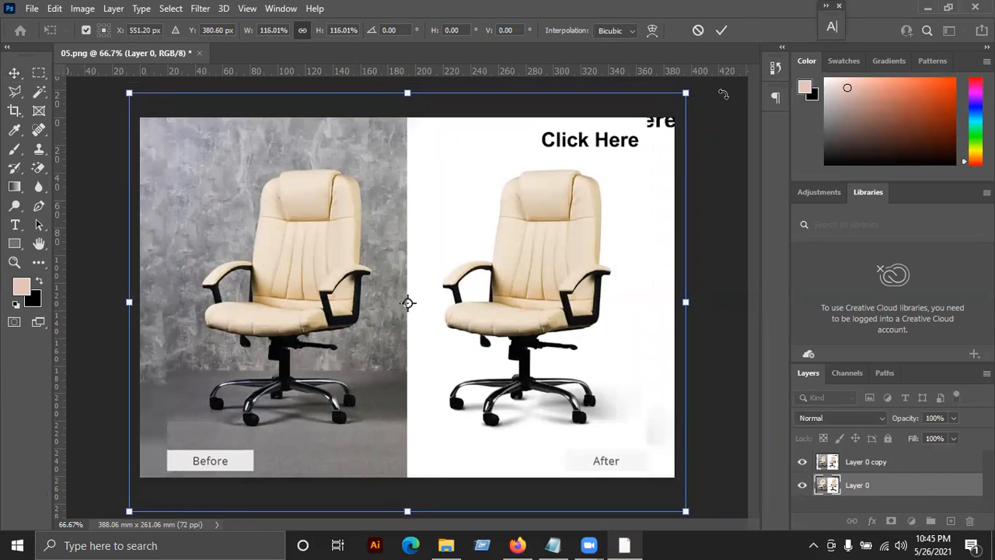
pyautogui.press('Return')
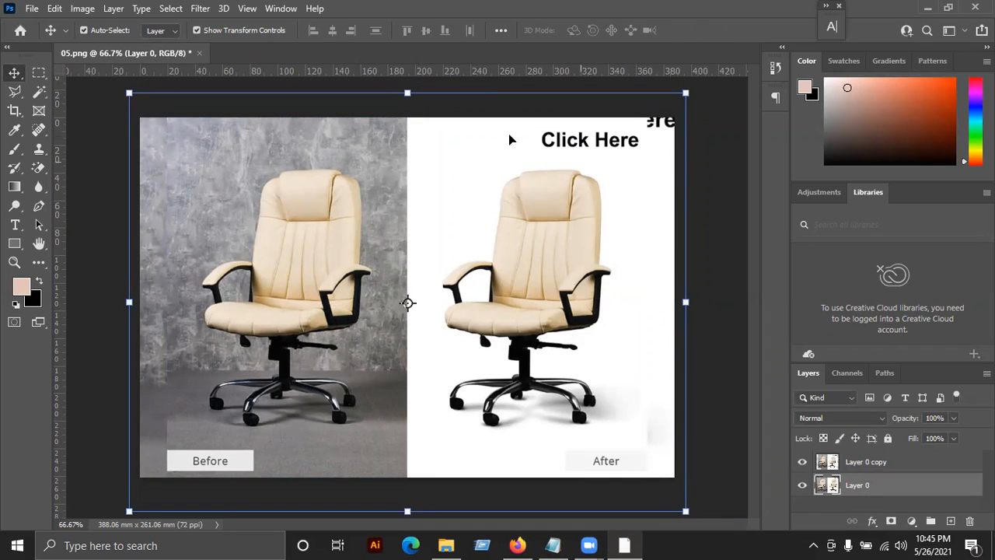
# Remove the leftover duplicate text at the upper-right corner of Layer 0 with Content-Aware Fill output to a new layer, and deselect
pyautogui.click(39, 72)
pyautogui.moveTo(688, 103); pyautogui.dragTo(628, 152)
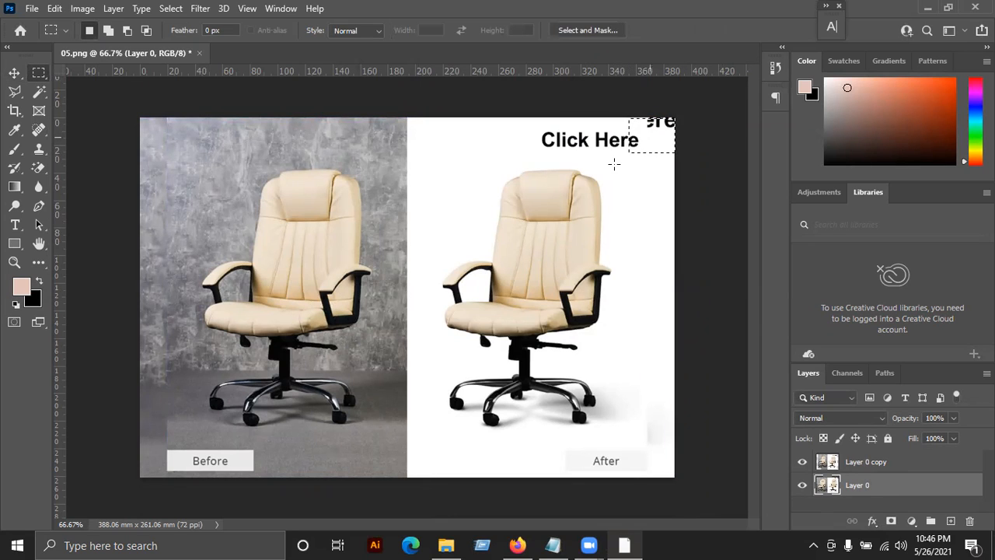
pyautogui.click(55, 8)
pyautogui.click(116, 261)
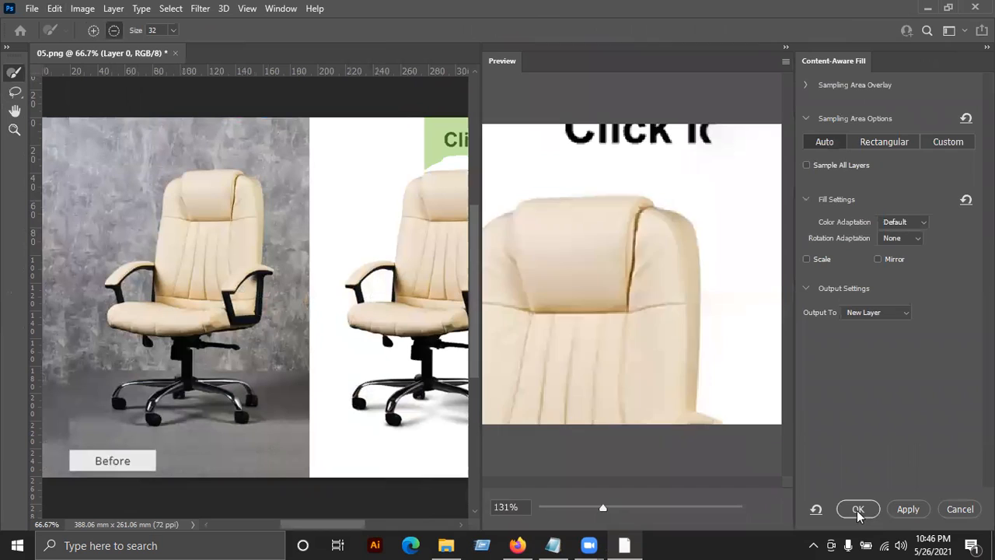
pyautogui.click(858, 509)
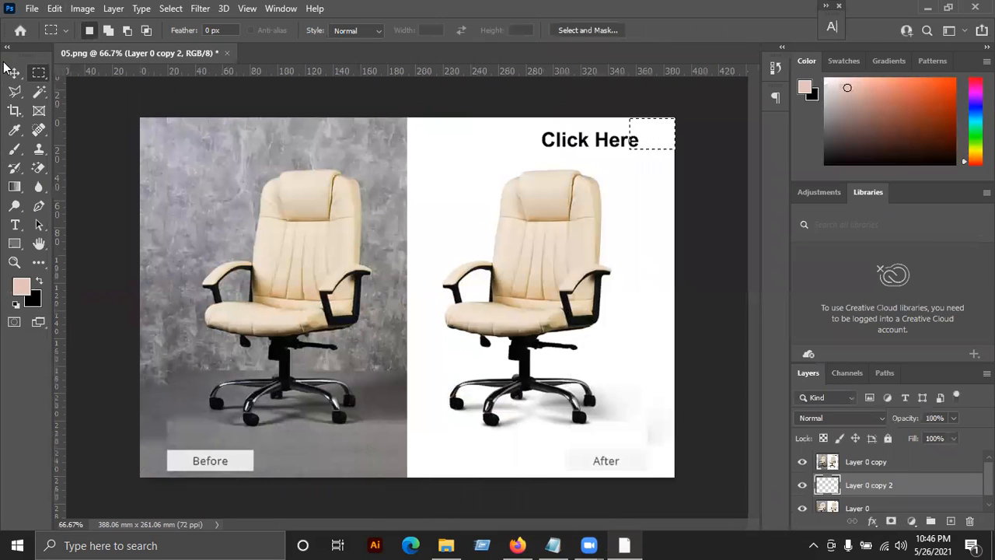
pyautogui.click(13, 75)
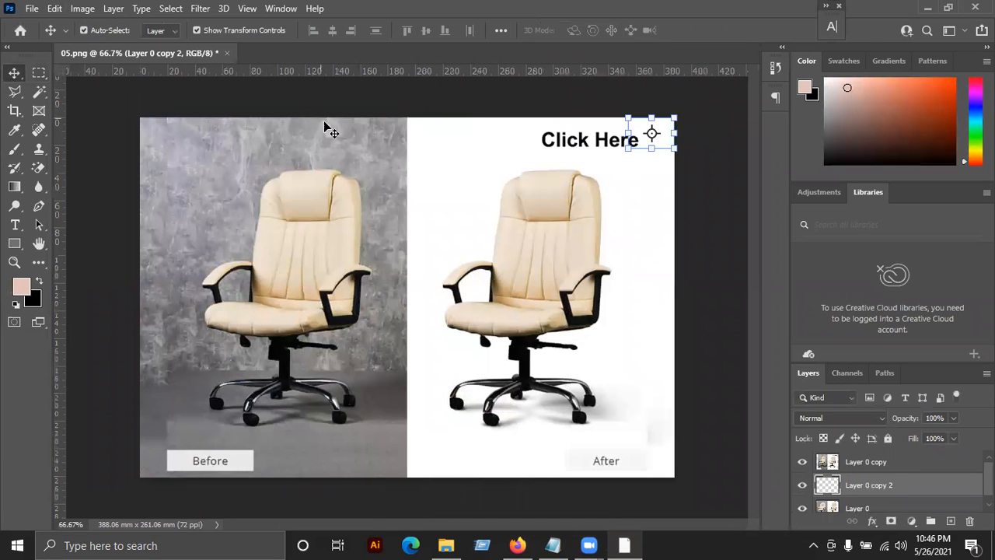
pyautogui.click(584, 145)
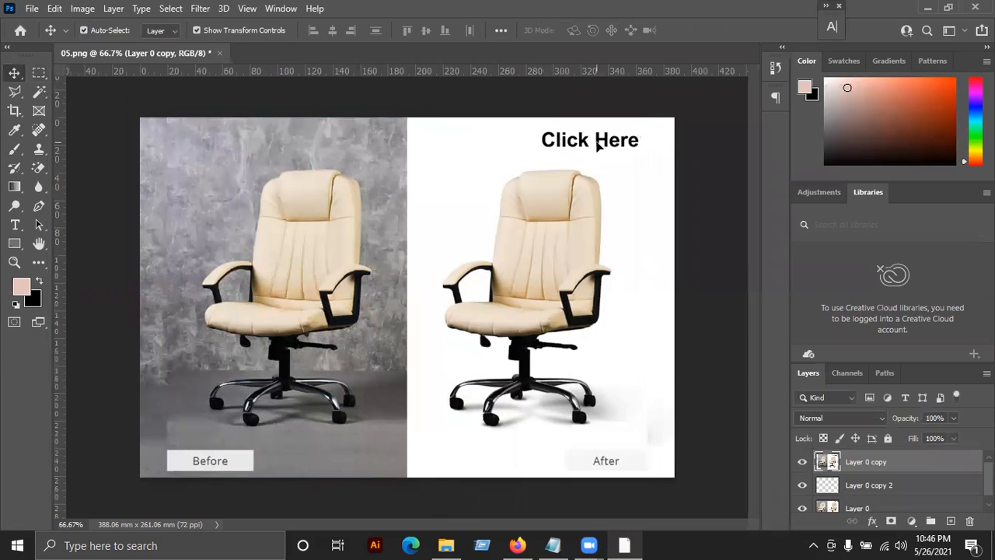
pyautogui.click(742, 177)
pyautogui.press('ctrl')
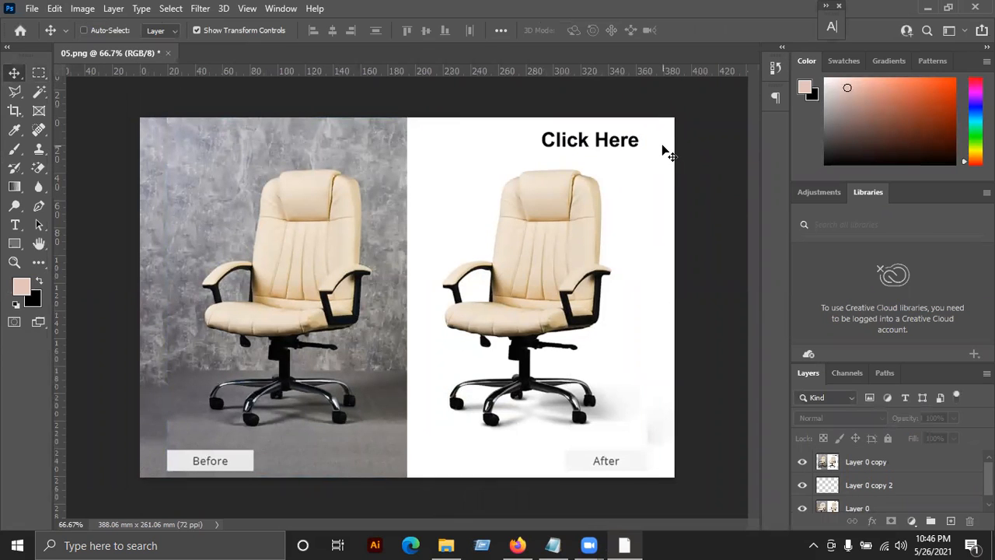
# Save the image as a PNG over the existing 05.png in NEW BG GIG, using the large file size option
pyautogui.hotkey('ctrl', 'shift', 's')
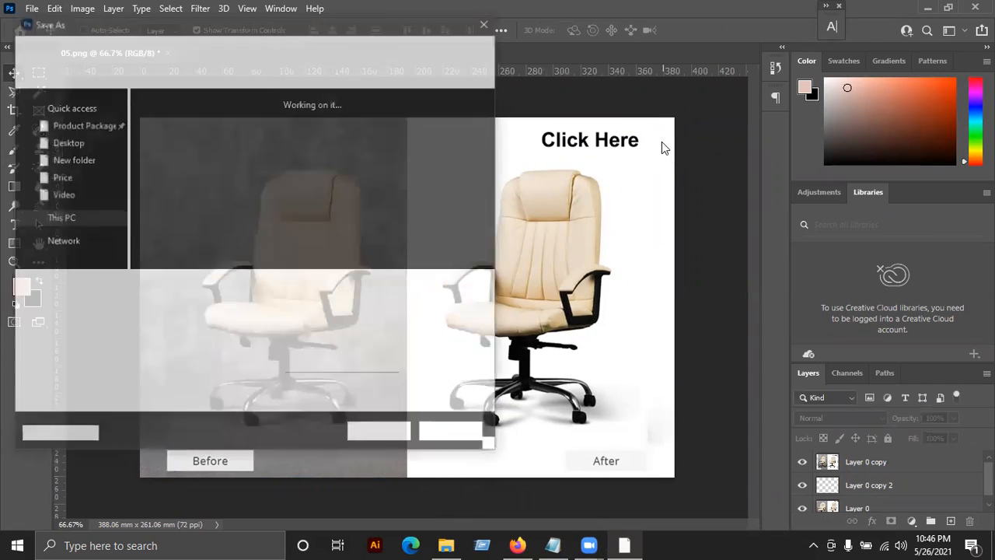
pyautogui.click(181, 306)
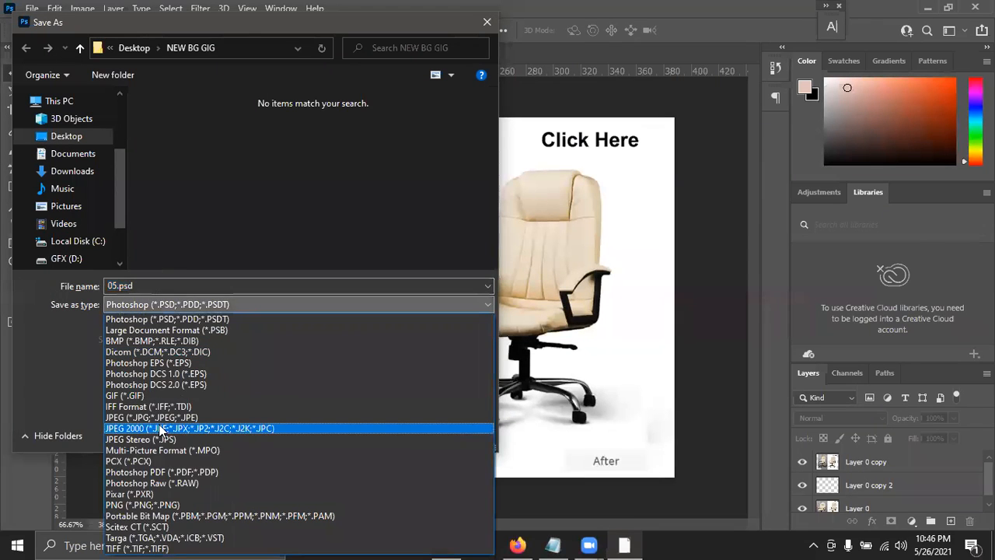
pyautogui.click(137, 505)
pyautogui.click(437, 138)
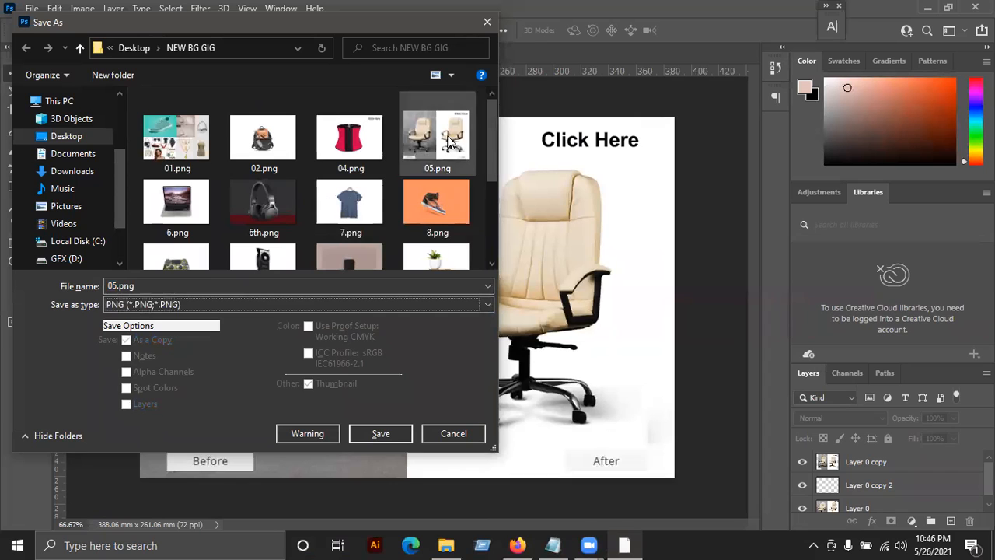
pyautogui.click(365, 434)
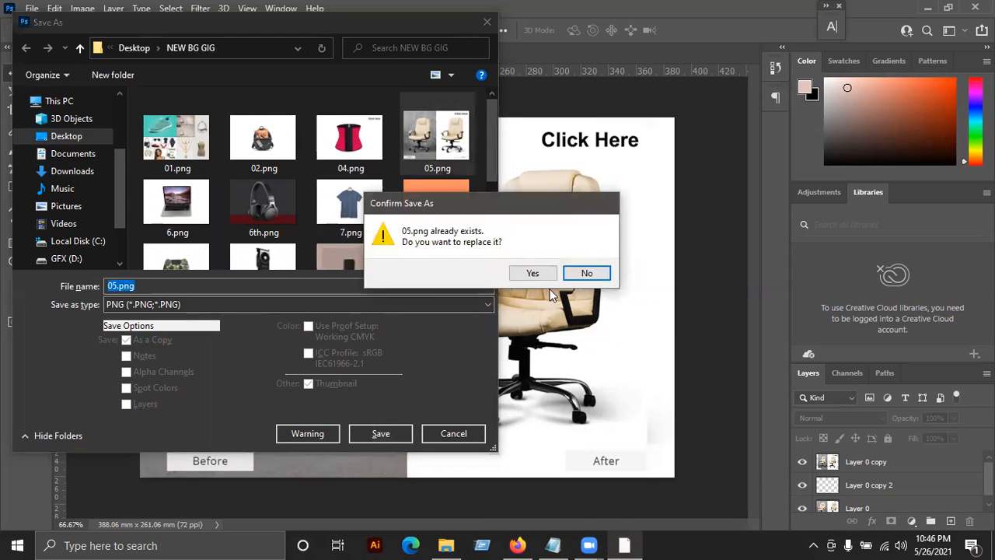
pyautogui.click(532, 272)
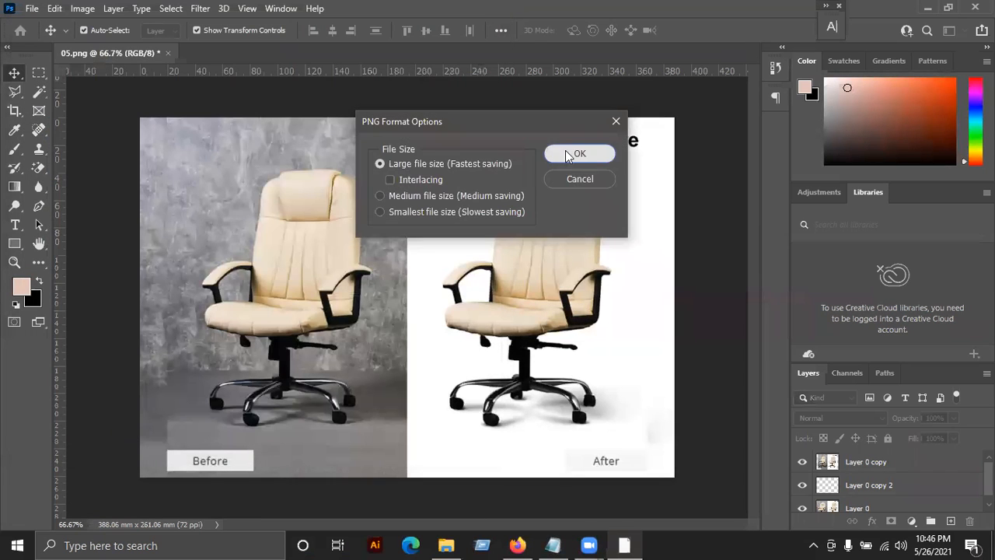
pyautogui.click(579, 155)
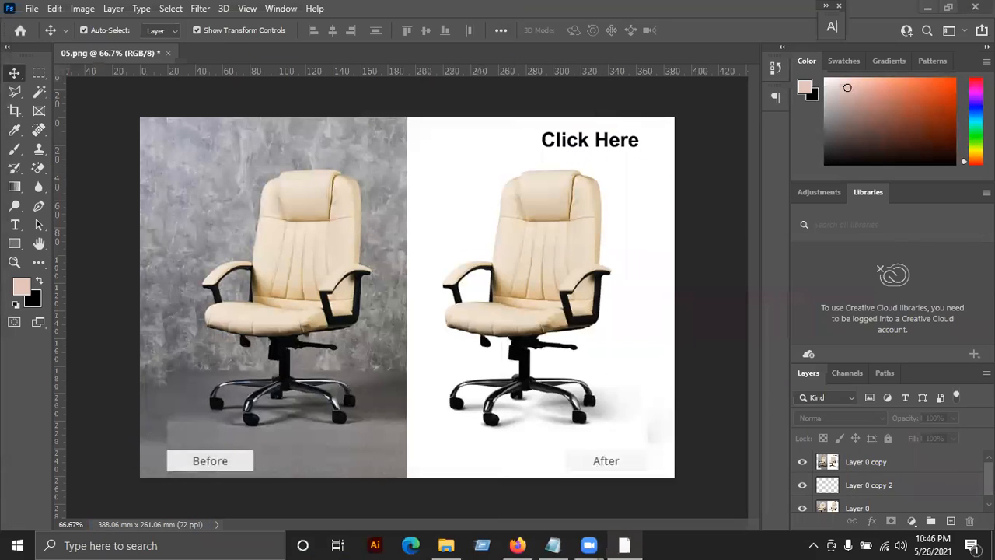
# Quit Photoshop without saving the layered document and refresh the NEW BG GIG folder
pyautogui.click(975, 7)
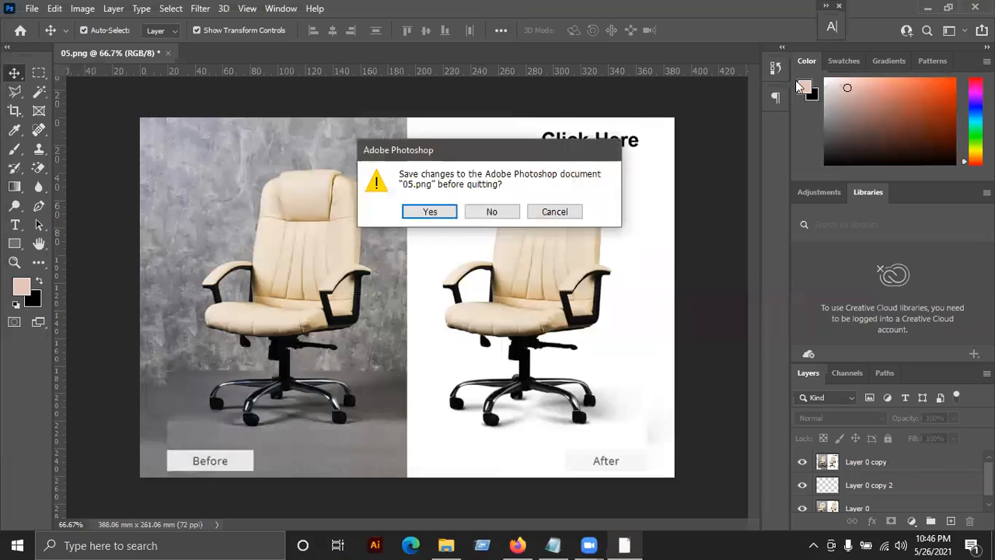
pyautogui.click(488, 211)
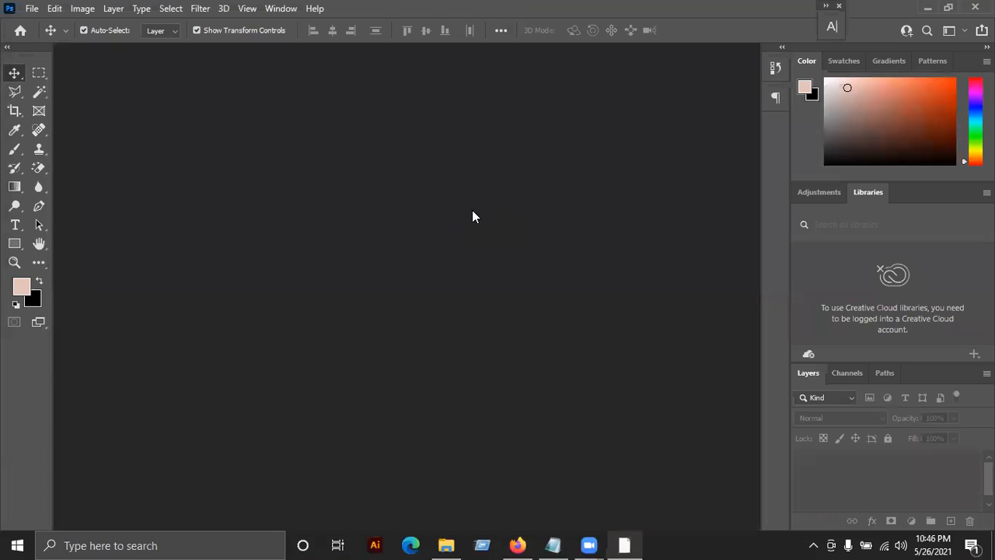
pyautogui.rightClick(785, 307)
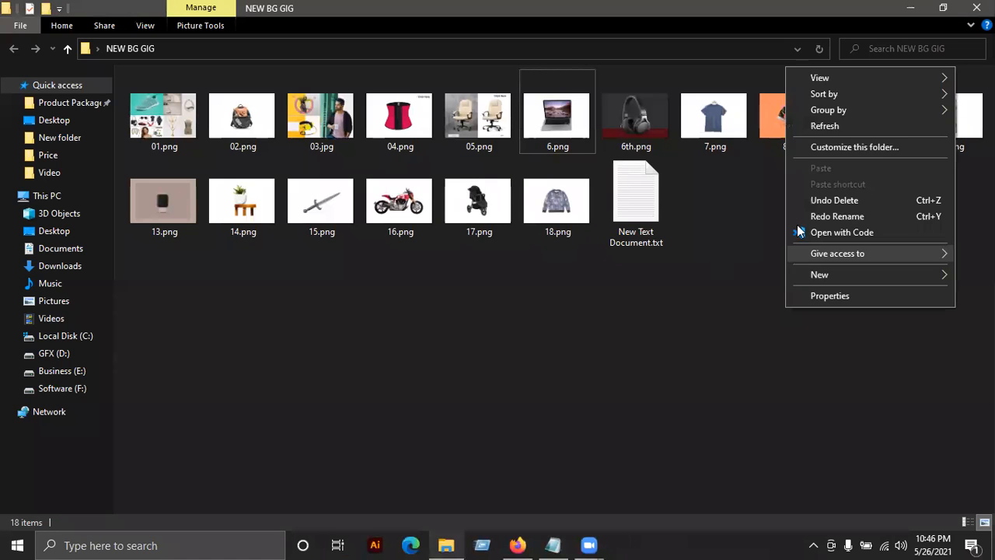
pyautogui.click(834, 125)
pyautogui.click(558, 131)
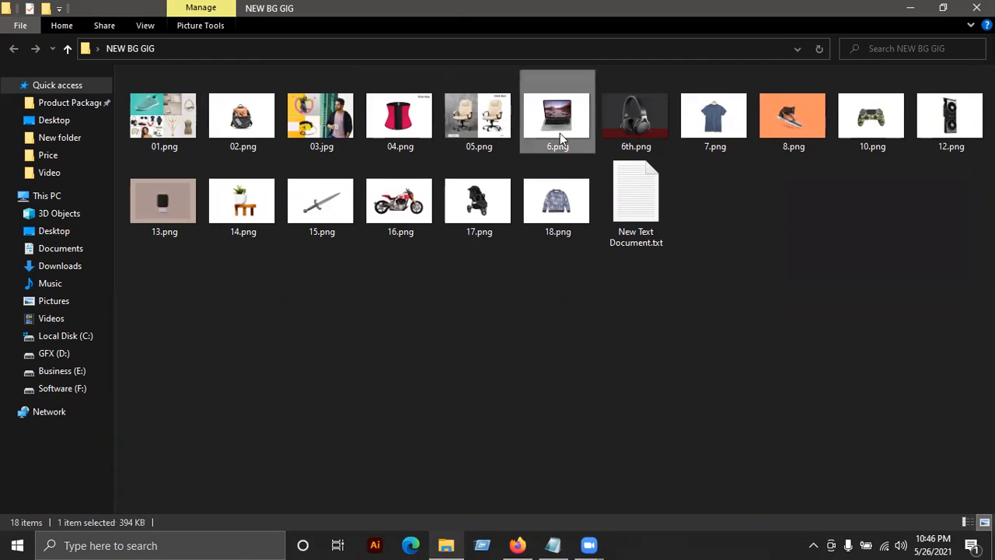
pyautogui.keyDown('shift'); pyautogui.click(548, 211); pyautogui.keyUp('shift')
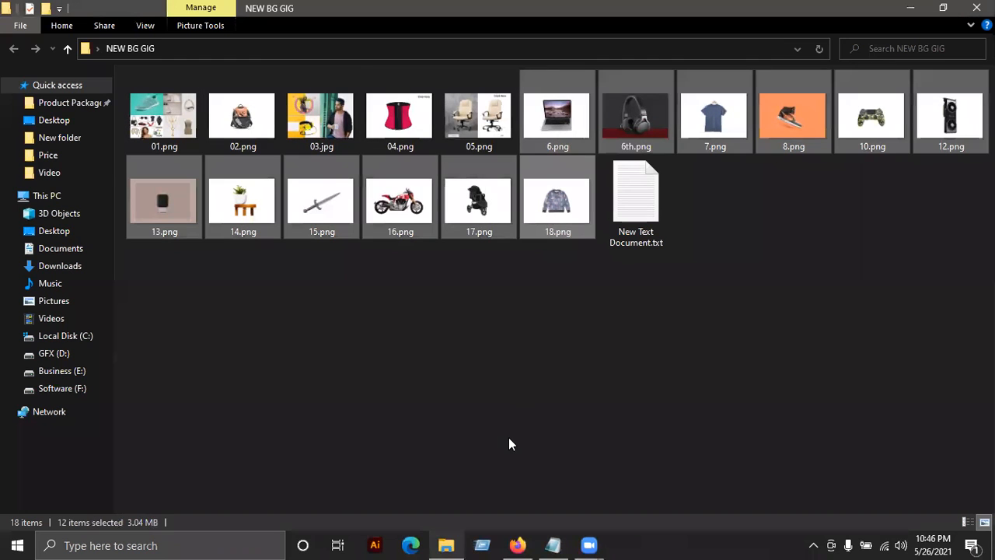
pyautogui.click(518, 368)
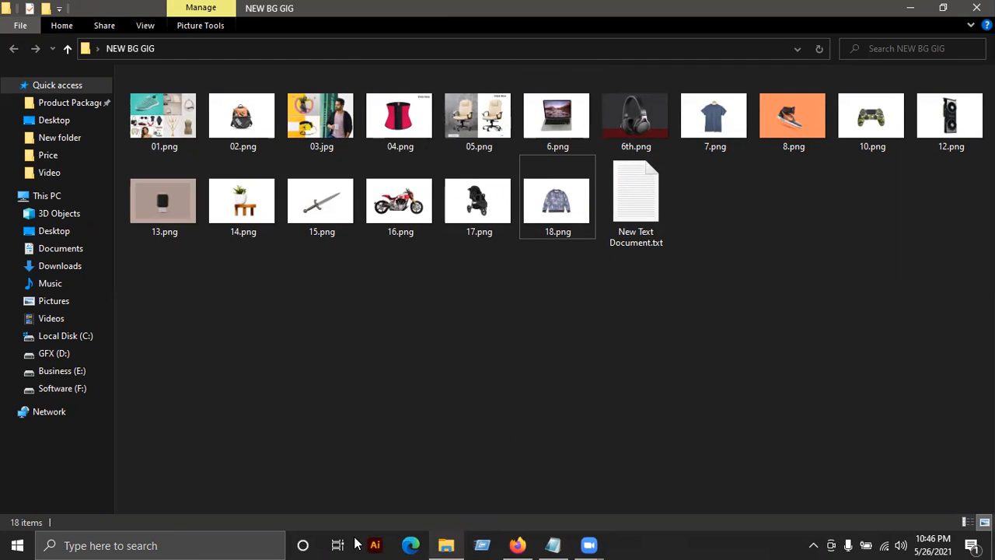
# Open Smallpdf's JPG to PDF converter through a Firefox search for "jpg to pdf", and switch back to the NEW BG GIG folder
pyautogui.click(517, 544)
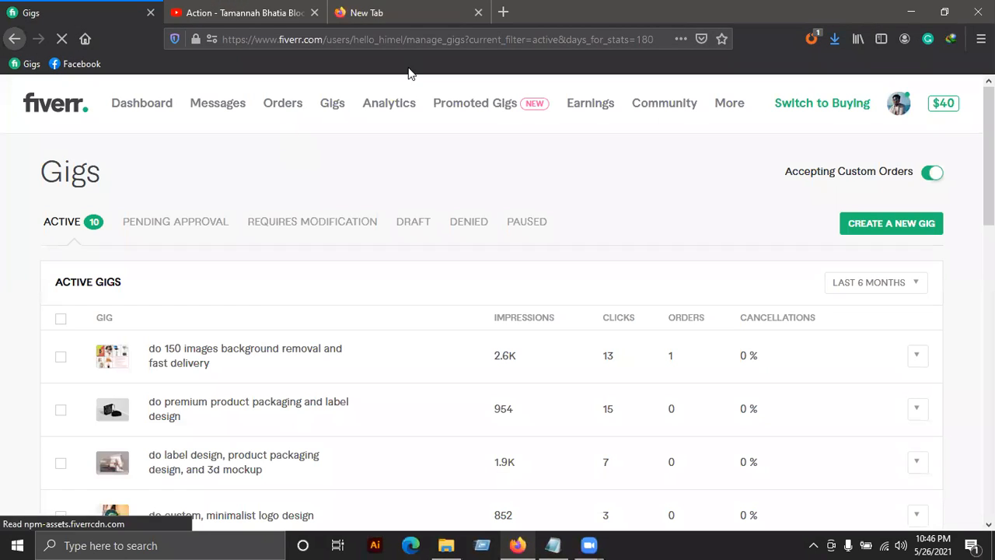
pyautogui.click(410, 19)
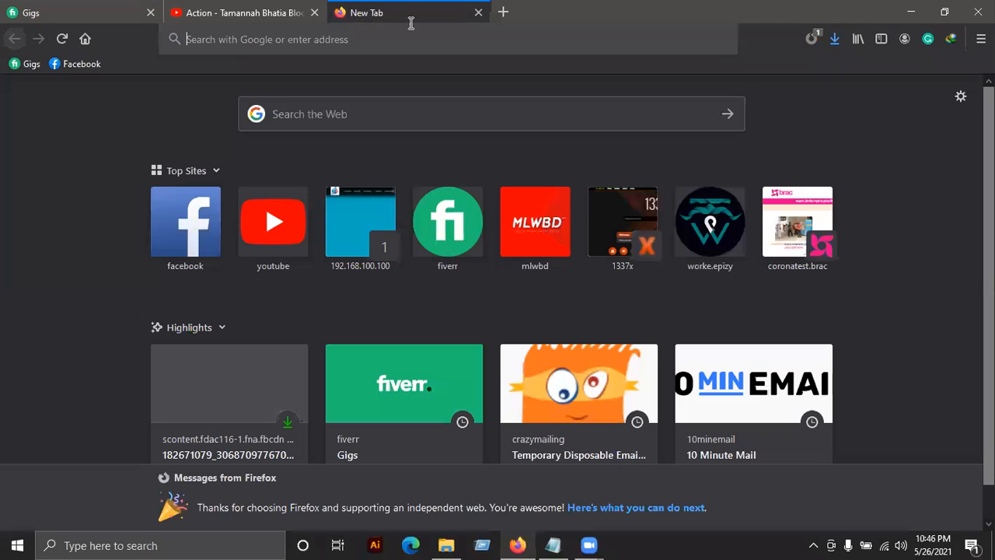
pyautogui.write('jpg to')
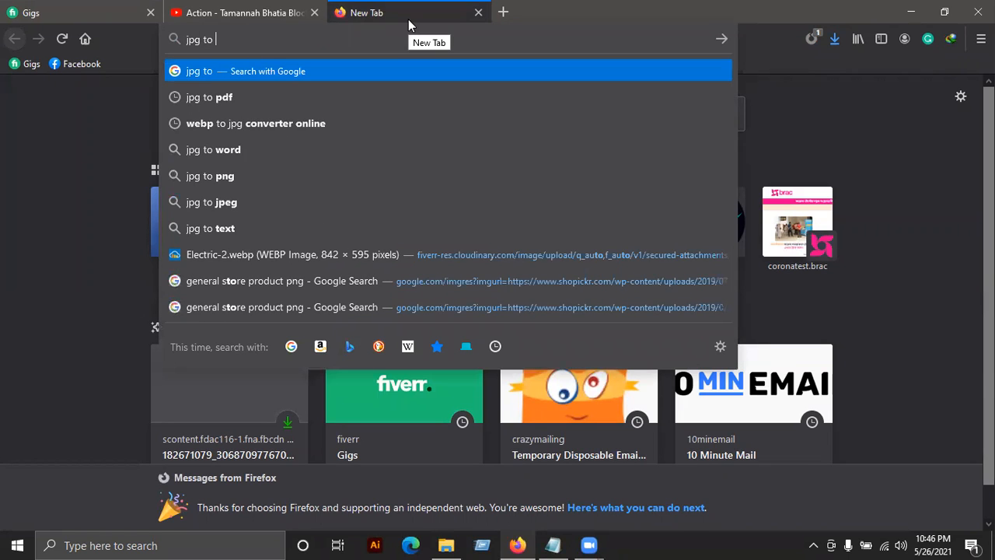
pyautogui.press('Down')
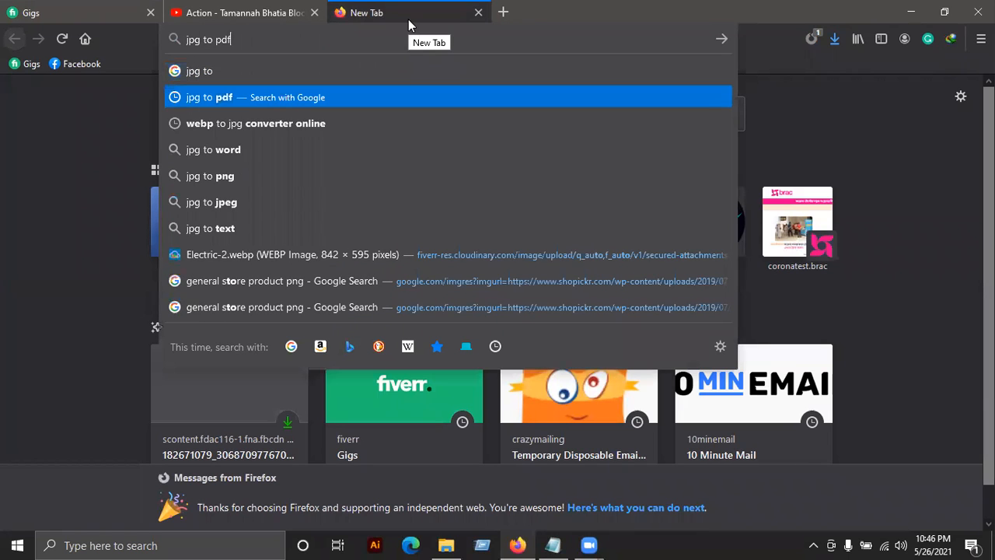
pyautogui.press('Return')
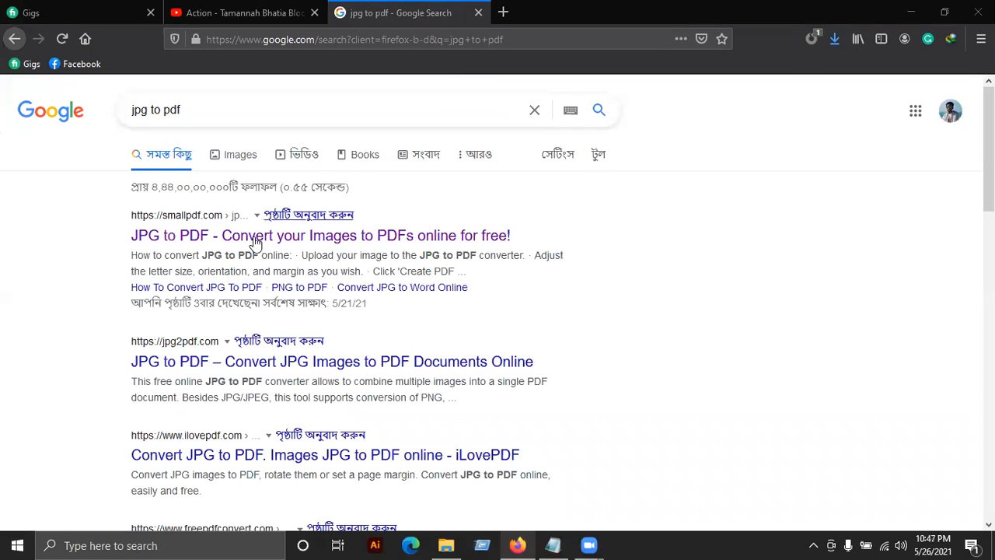
pyautogui.scroll(-2, 163, 151)
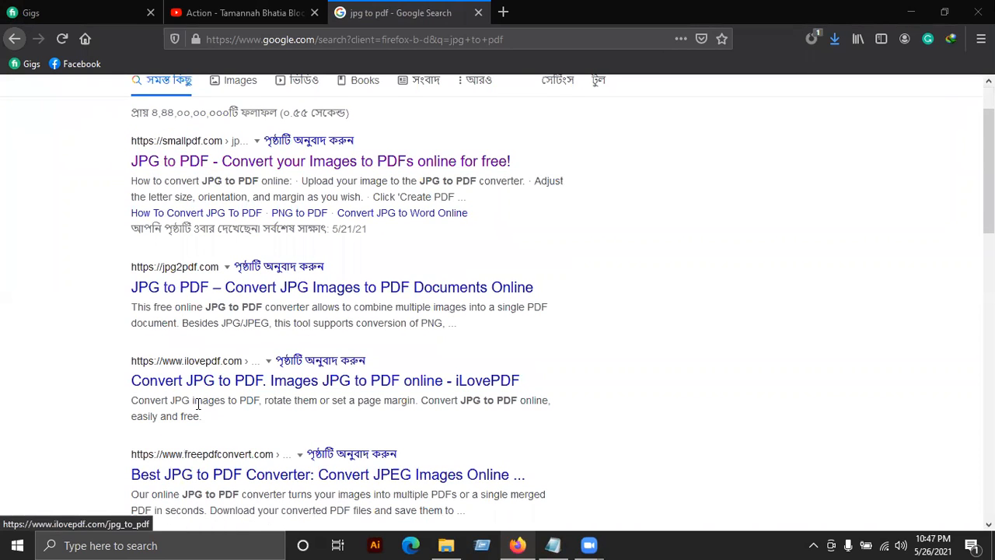
pyautogui.click(202, 163)
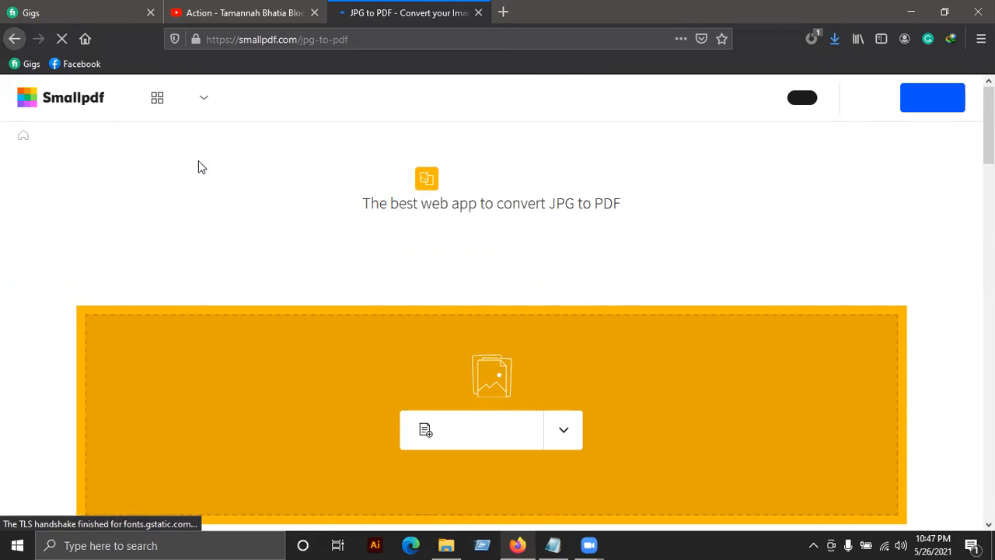
pyautogui.scroll(-3, 455, 393)
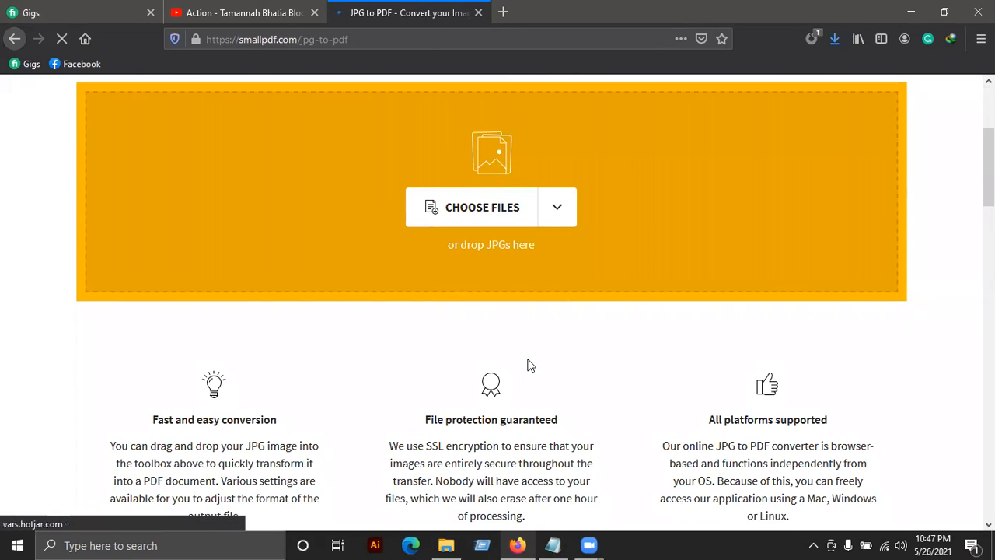
pyautogui.click(449, 545)
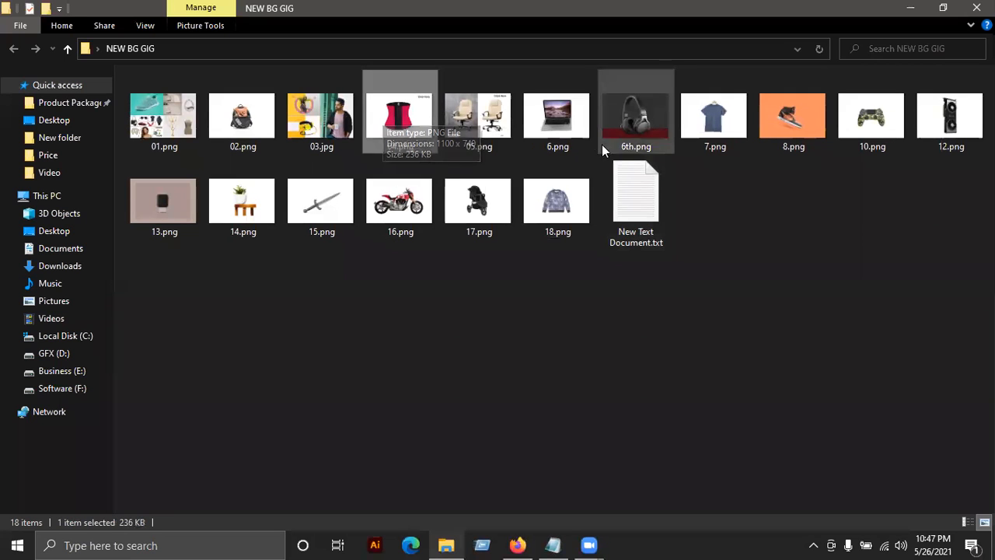
pyautogui.keyDown('ctrl'); pyautogui.click(565, 131); pyautogui.keyUp('ctrl')
pyautogui.keyDown('ctrl'); pyautogui.click(707, 126); pyautogui.keyUp('ctrl')
pyautogui.keyDown('ctrl'); pyautogui.click(782, 122); pyautogui.keyUp('ctrl')
pyautogui.keyDown('ctrl'); pyautogui.click(871, 102); pyautogui.keyUp('ctrl')
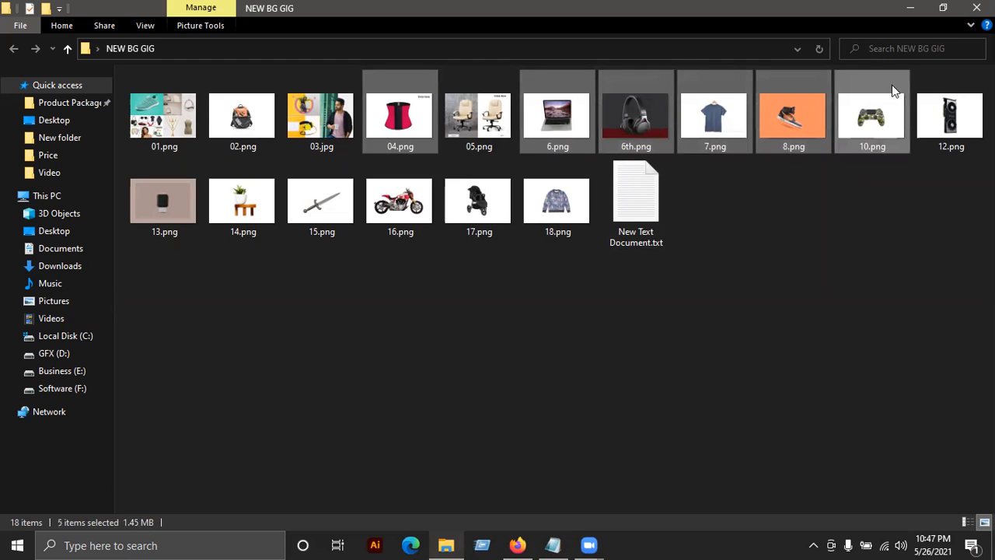
pyautogui.keyDown('ctrl'); pyautogui.click(948, 130); pyautogui.keyUp('ctrl')
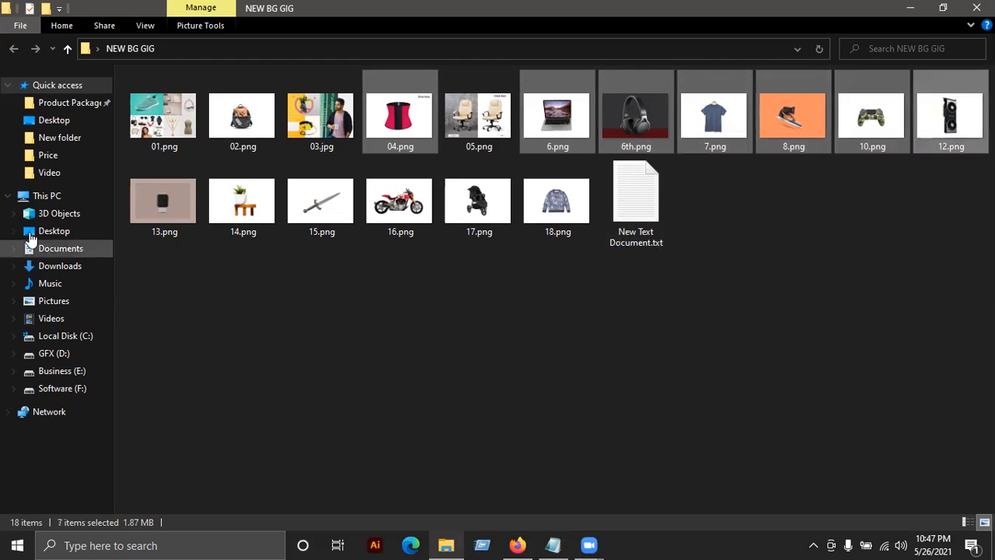
pyautogui.click(620, 297)
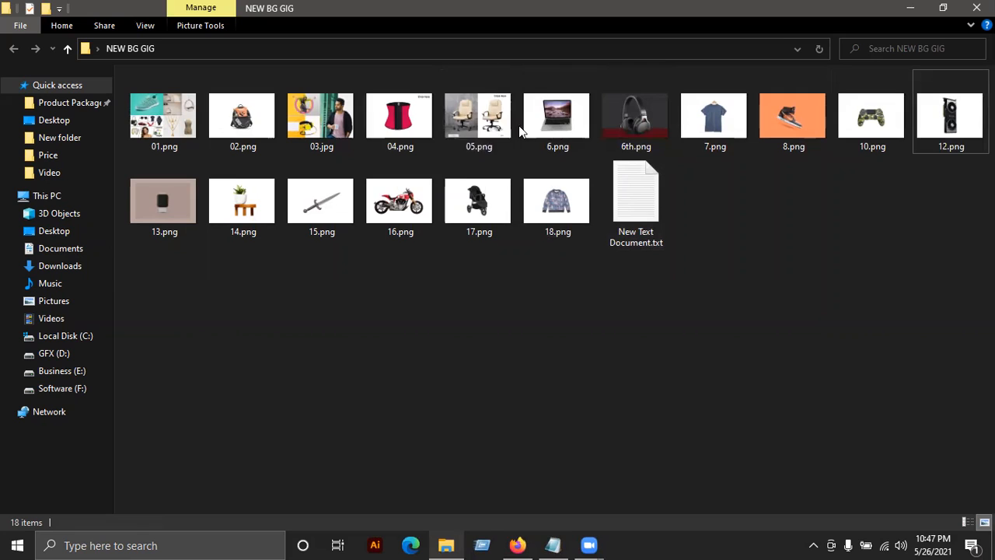
pyautogui.click(527, 137)
pyautogui.keyDown('shift'); pyautogui.click(543, 184); pyautogui.keyUp('shift')
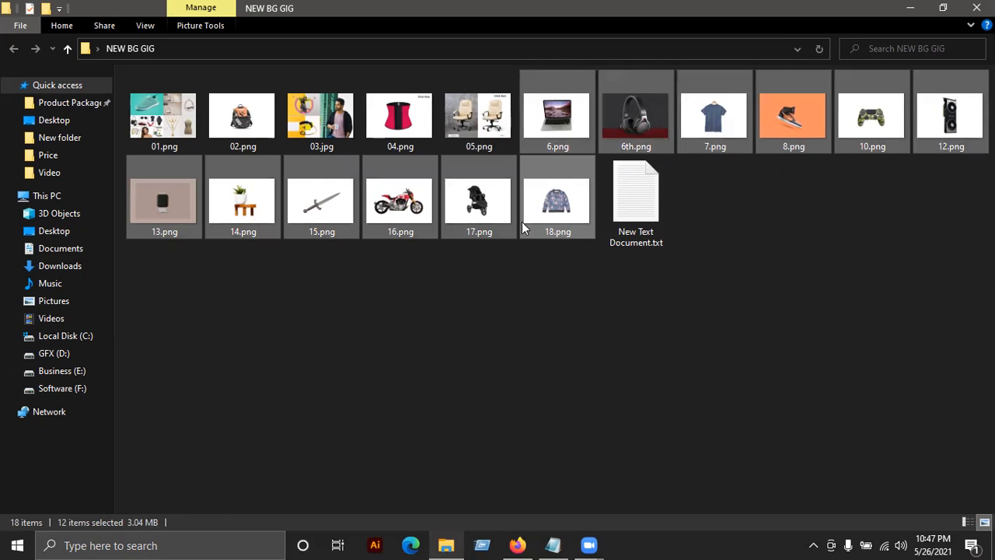
pyautogui.click(482, 368)
# Add 04.png, 6.png, 6th.png, 7.png, 8.png, 10.png and 12.png from the folder to the Smallpdf converter
pyautogui.click(399, 134)
pyautogui.keyDown('ctrl'); pyautogui.click(565, 128); pyautogui.keyUp('ctrl')
pyautogui.keyDown('ctrl'); pyautogui.click(641, 134); pyautogui.keyUp('ctrl')
pyautogui.keyDown('ctrl'); pyautogui.click(715, 134); pyautogui.keyUp('ctrl')
pyautogui.keyDown('ctrl'); pyautogui.click(793, 121); pyautogui.keyUp('ctrl')
pyautogui.keyDown('ctrl'); pyautogui.click(870, 120); pyautogui.keyUp('ctrl')
pyautogui.keyDown('ctrl'); pyautogui.click(950, 120); pyautogui.keyUp('ctrl')
pyautogui.keyDown('ctrl'); pyautogui.click(334, 207); pyautogui.keyUp('ctrl')
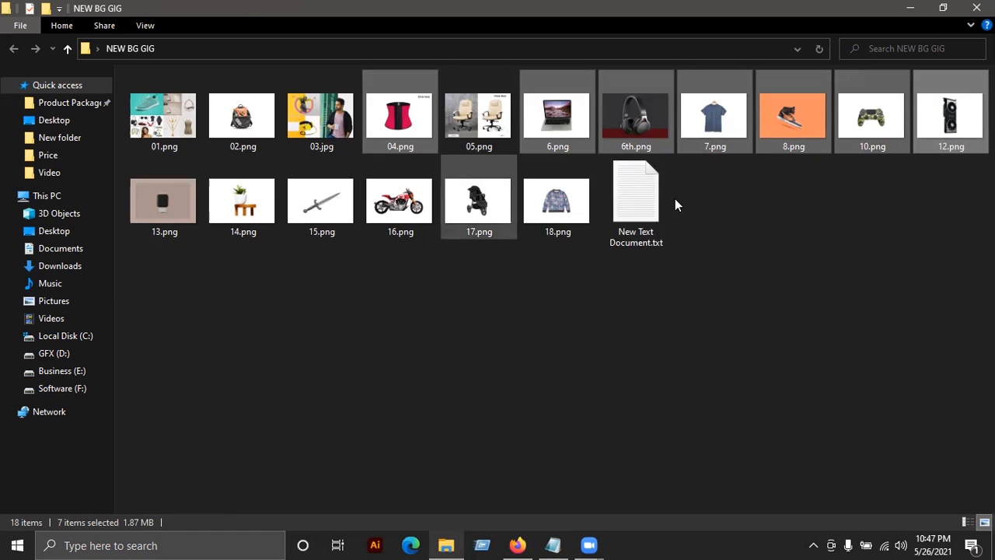
pyautogui.moveTo(512, 480); pyautogui.dragTo(484, 194)
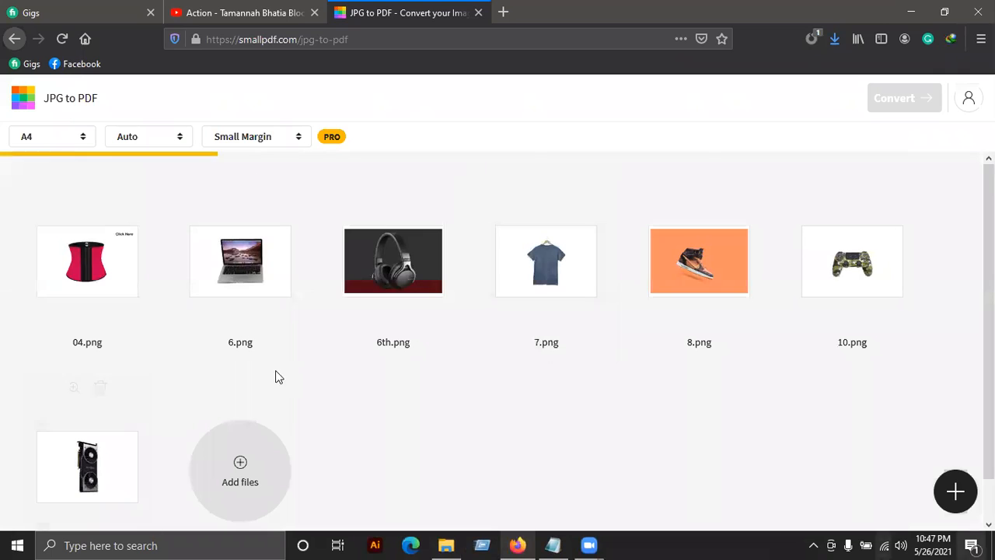
# Set the PDF page size to Auto
pyautogui.click(33, 139)
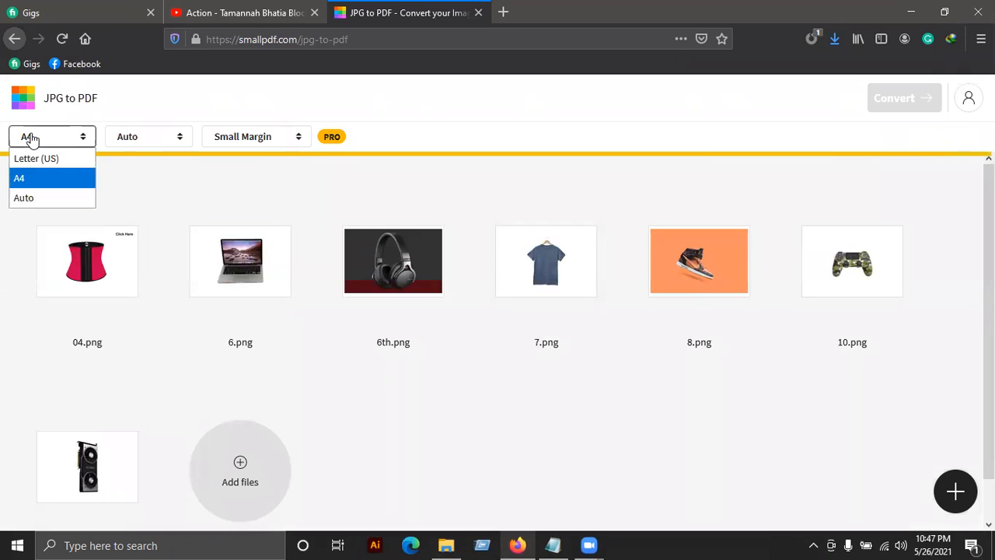
pyautogui.click(30, 195)
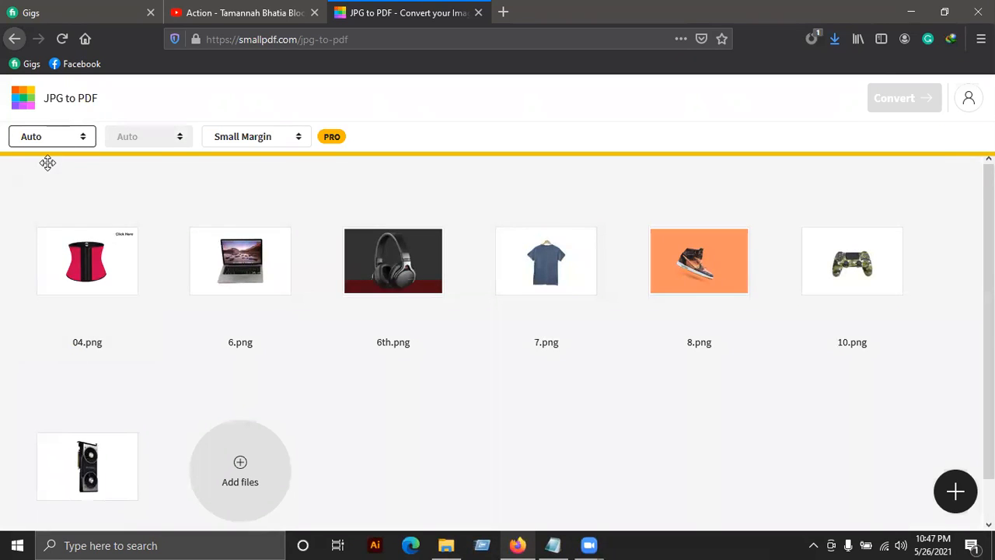
# Reorder the images after 7.png as 12.png, 10.png and 8.png, and convert them to a PDF
pyautogui.scroll(-1, 191, 316)
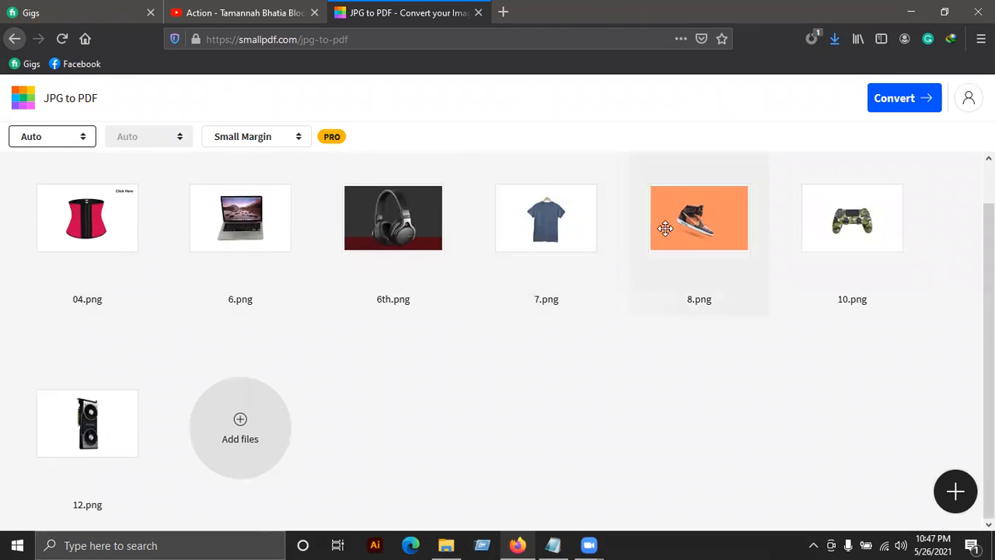
pyautogui.moveTo(822, 225); pyautogui.dragTo(689, 216)
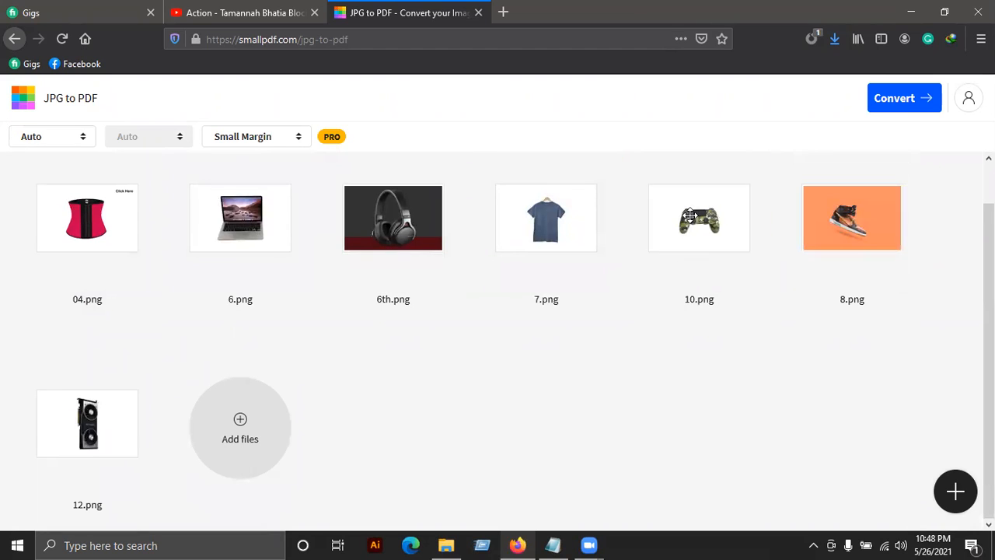
pyautogui.moveTo(69, 426); pyautogui.dragTo(649, 214)
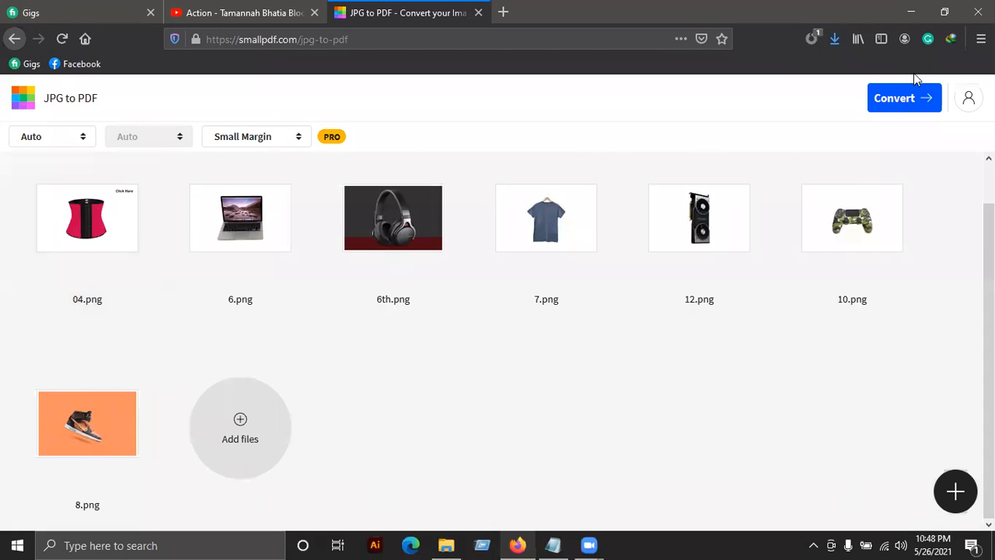
pyautogui.click(890, 100)
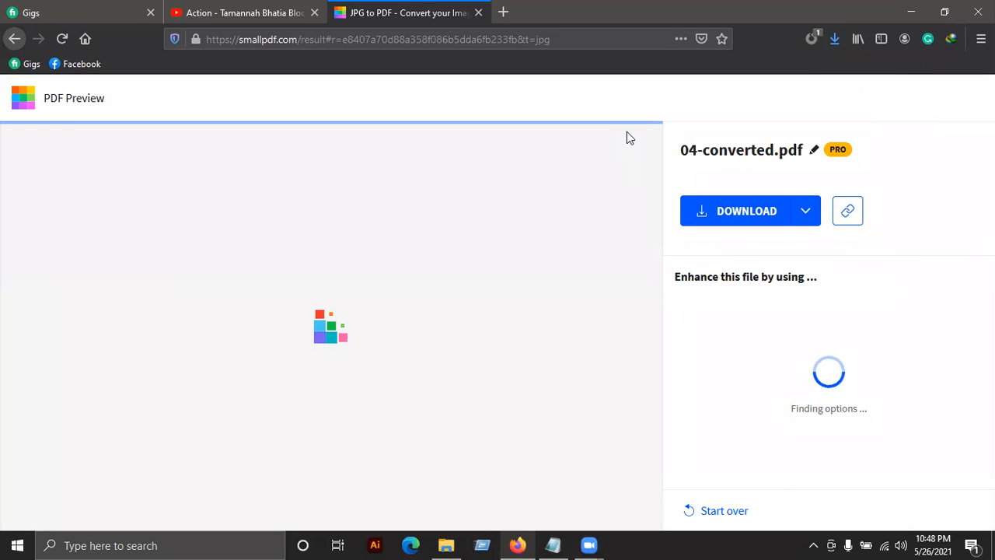
# Start downloading the converted PDF and name the file 4.pdf
pyautogui.click(752, 206)
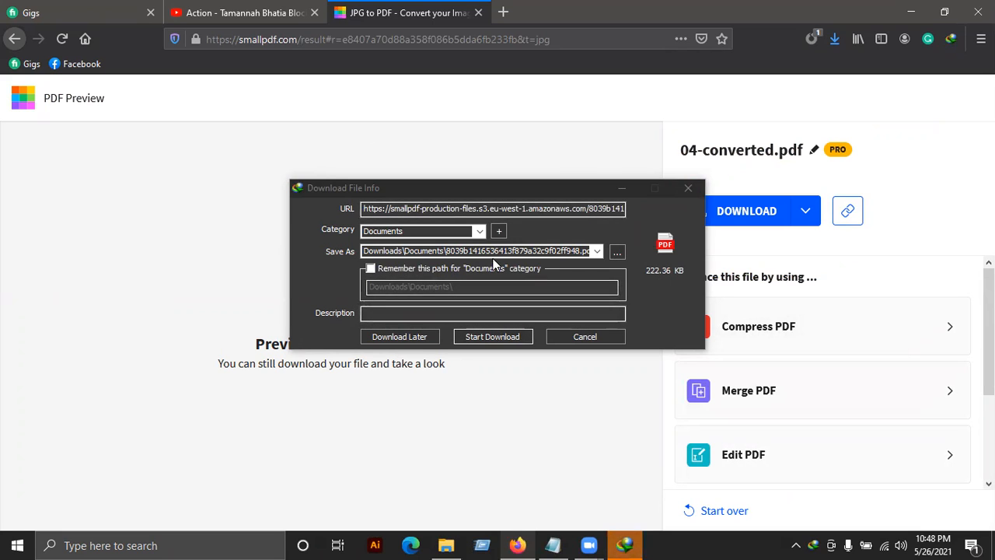
pyautogui.click(449, 251)
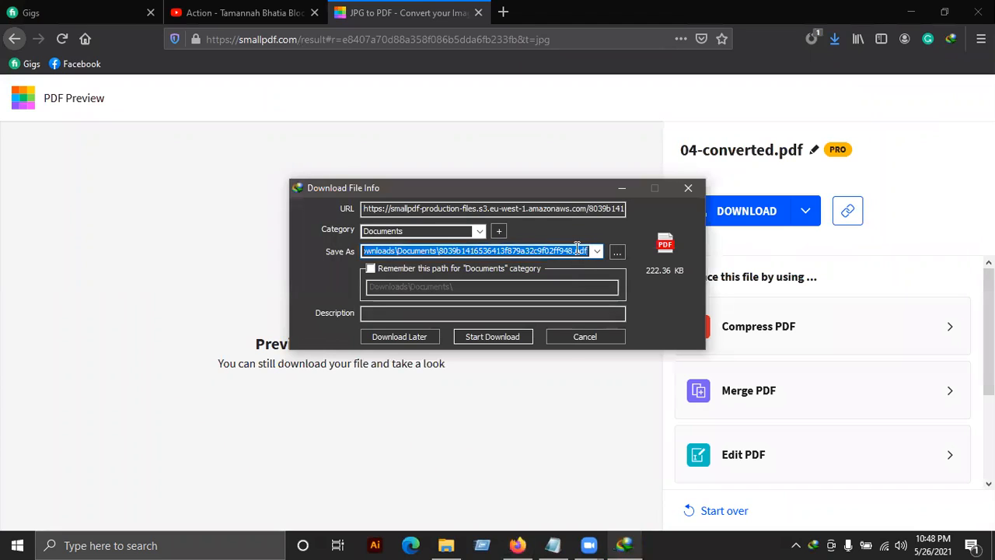
pyautogui.click(577, 250)
pyautogui.press('BackSpace')
pyautogui.press('BackSpace')
pyautogui.press('BackSpace')
pyautogui.press('BackSpace')
pyautogui.press('BackSpace')
pyautogui.press('BackSpace')
pyautogui.press('BackSpace')
pyautogui.press('BackSpace')
pyautogui.press('BackSpace')
pyautogui.press('BackSpace')
pyautogui.press('BackSpace')
pyautogui.press('BackSpace')
pyautogui.press('BackSpace')
pyautogui.press('BackSpace')
pyautogui.press('BackSpace')
pyautogui.press('BackSpace')
pyautogui.press('BackSpace')
pyautogui.press('BackSpace')
pyautogui.press('BackSpace')
pyautogui.press('BackSpace')
pyautogui.press('BackSpace')
pyautogui.press('BackSpace')
pyautogui.press('BackSpace')
pyautogui.write('4')
# Choose the NEW BG GIG folder on the Desktop as the save location and download 4.pdf there
pyautogui.click(618, 248)
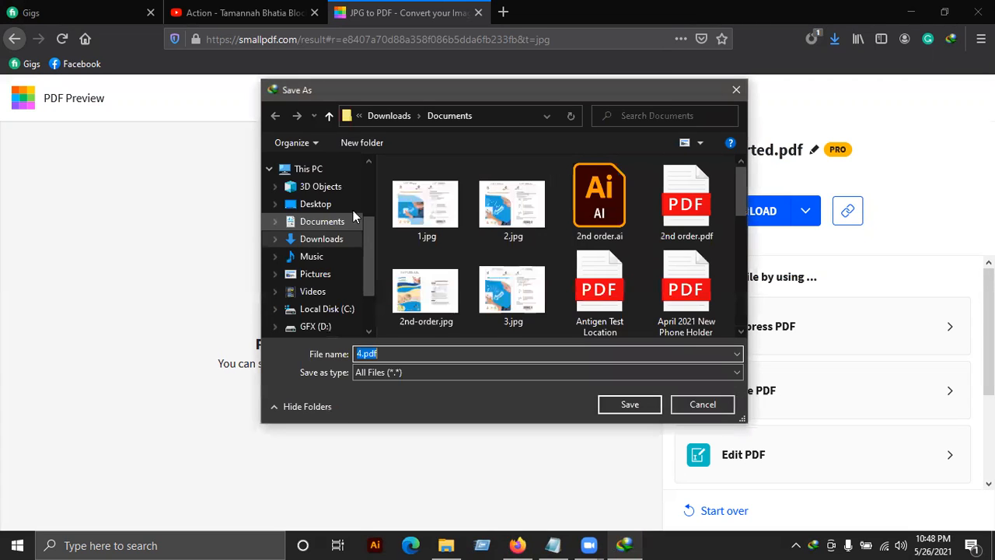
pyautogui.click(335, 203)
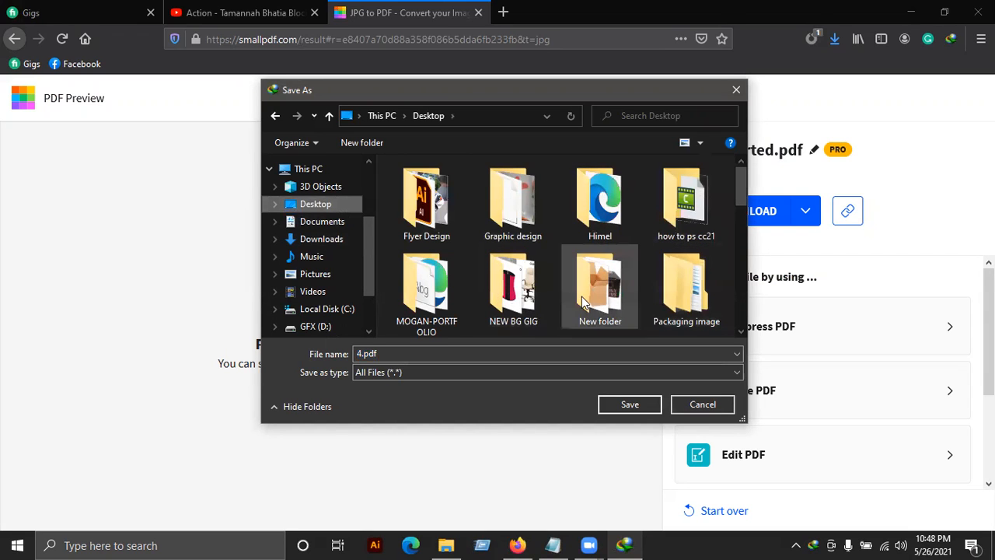
pyautogui.doubleClick(513, 288)
pyautogui.click(613, 409)
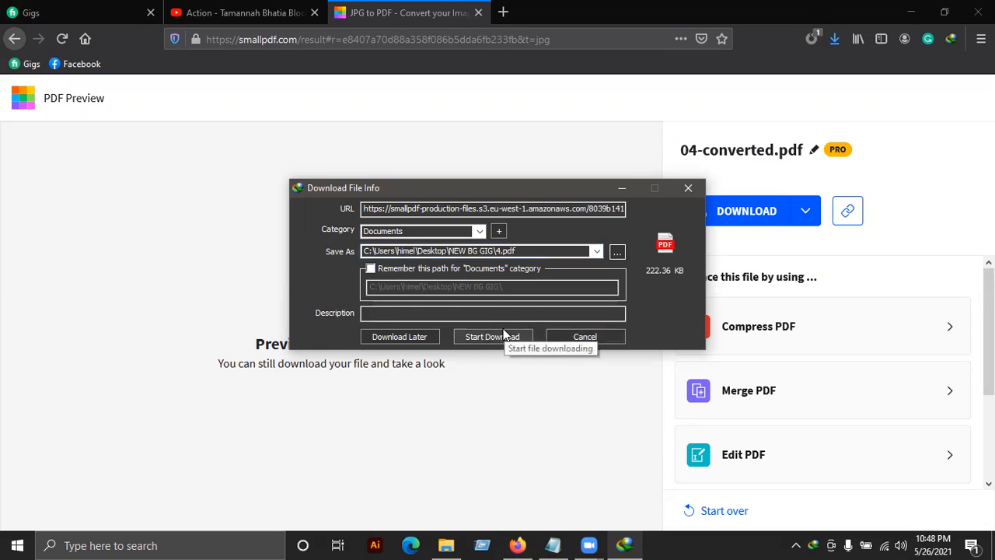
pyautogui.click(504, 336)
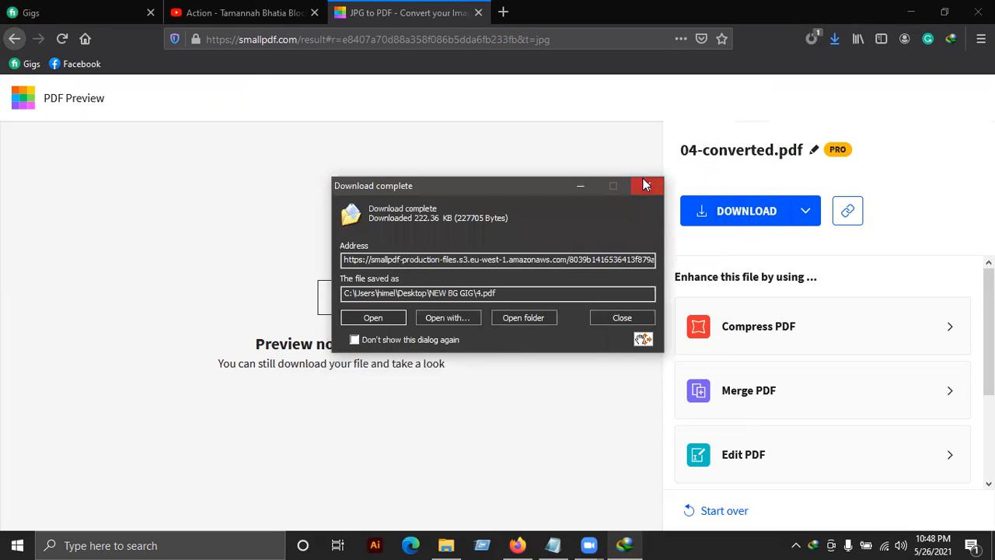
pyautogui.click(643, 184)
# Try to load Price high res.pdf into Smallpdf's Compress PDF tool, and look through its page preview
pyautogui.click(11, 40)
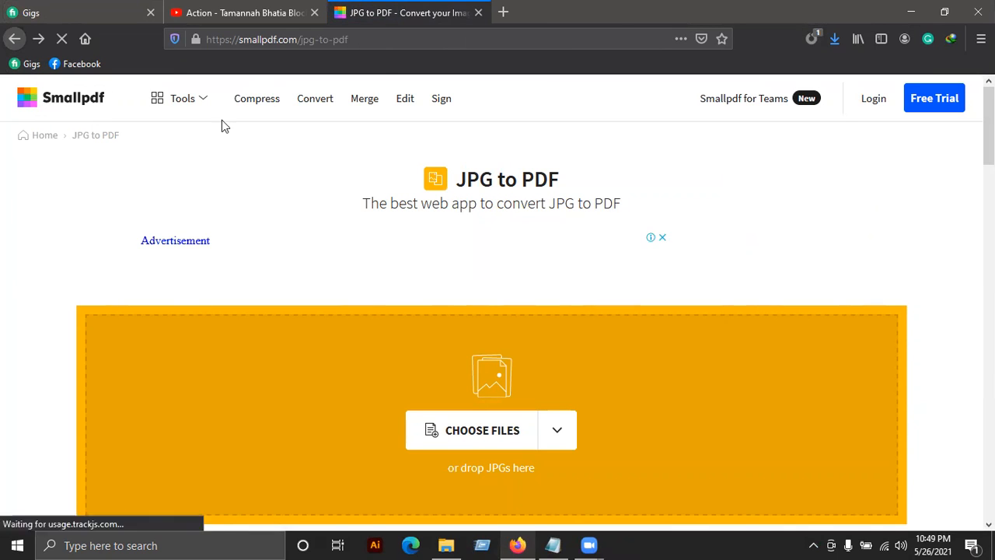
pyautogui.click(268, 99)
pyautogui.scroll(-1, 404, 307)
pyautogui.click(495, 356)
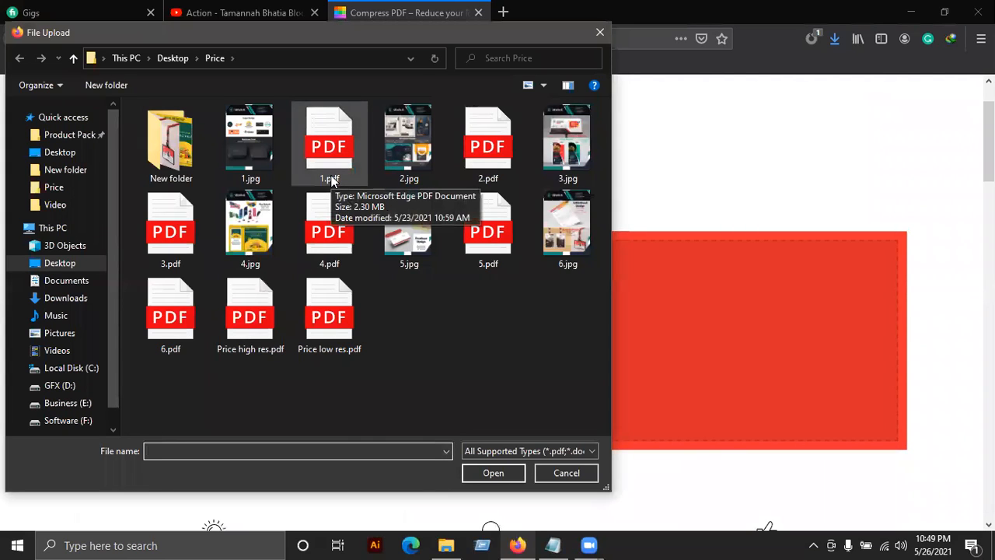
pyautogui.click(230, 333)
pyautogui.click(517, 475)
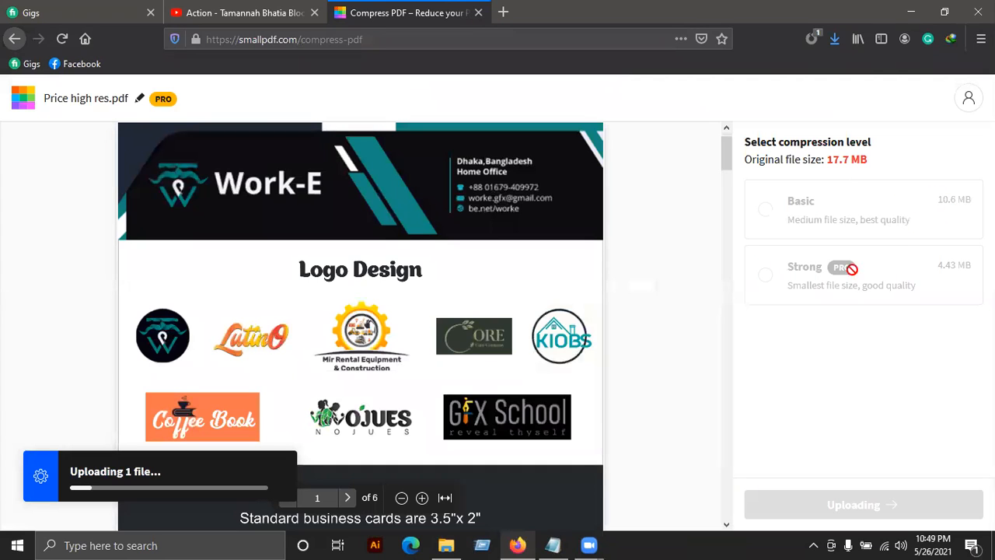
pyautogui.scroll(-2, 633, 445)
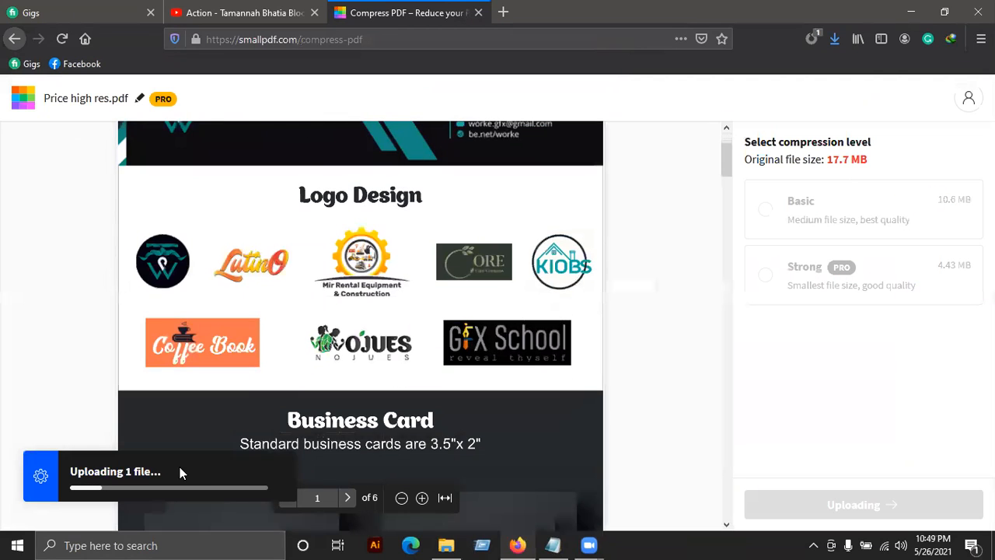
pyautogui.scroll(-4, 438, 371)
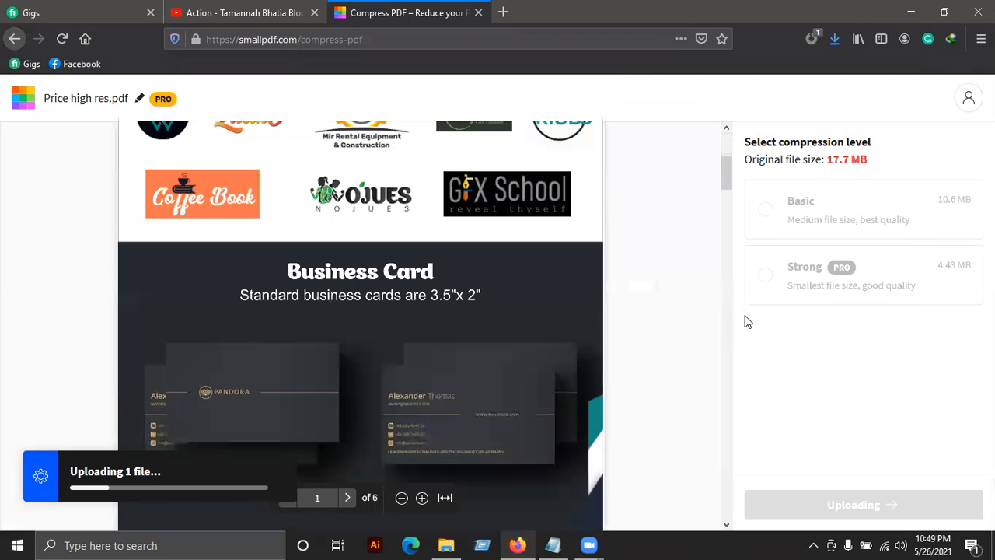
pyautogui.scroll(8, 726, 324)
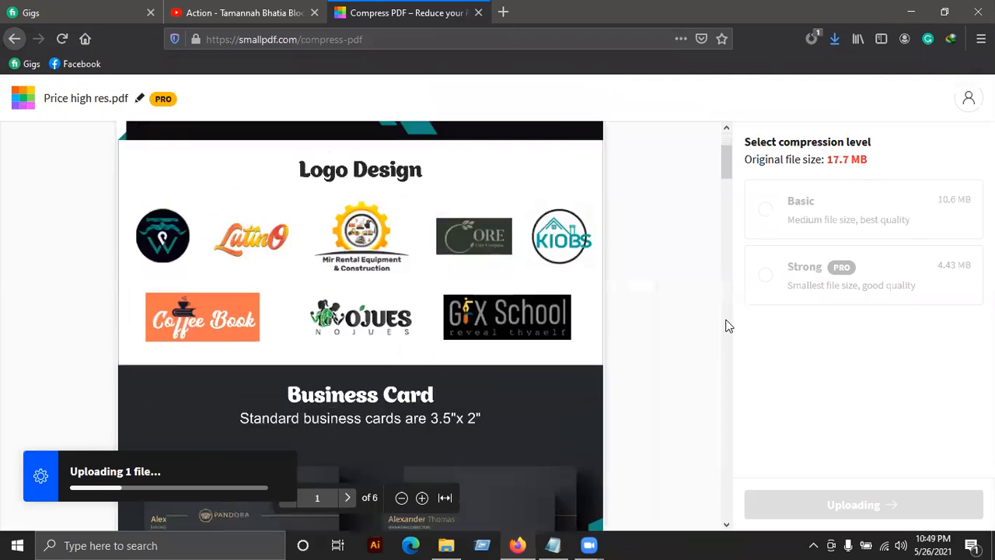
pyautogui.scroll(-9, 726, 325)
pyautogui.scroll(-10, 726, 325)
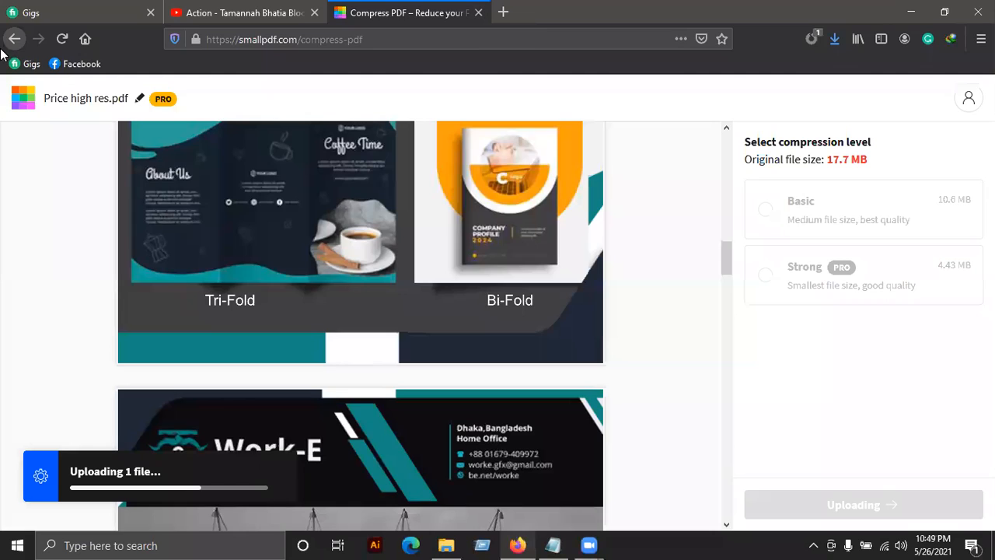
# Return to the JPG to PDF converter and add 05.png, 13.png, 14.png, 15.png, 16.png, 17.png and 18.png from NEW BG GIG
pyautogui.click(5, 43)
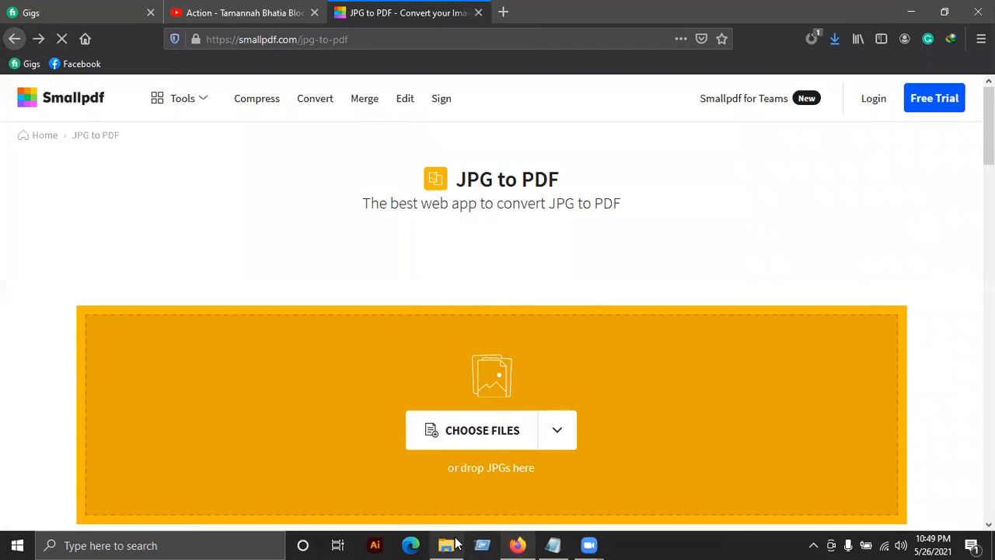
pyautogui.click(454, 544)
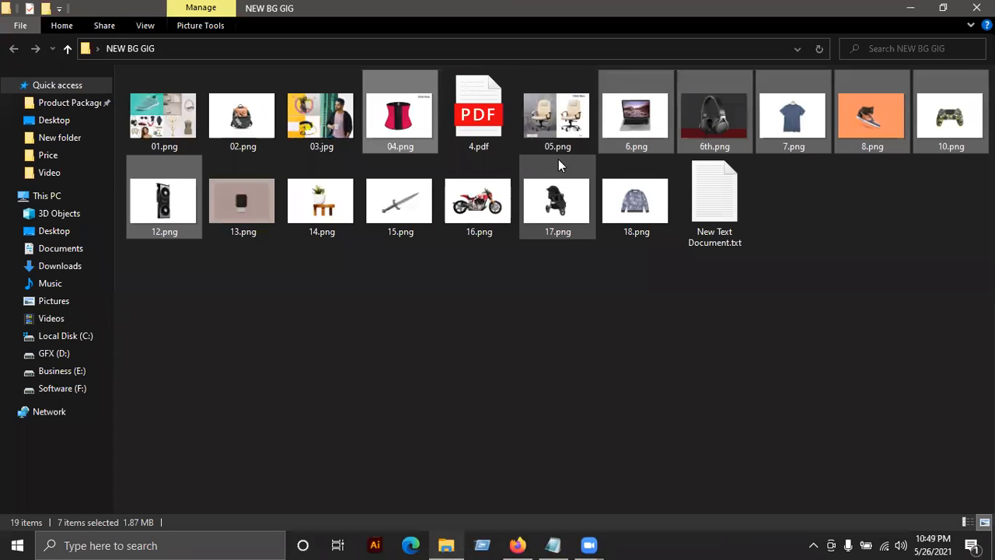
pyautogui.click(557, 129)
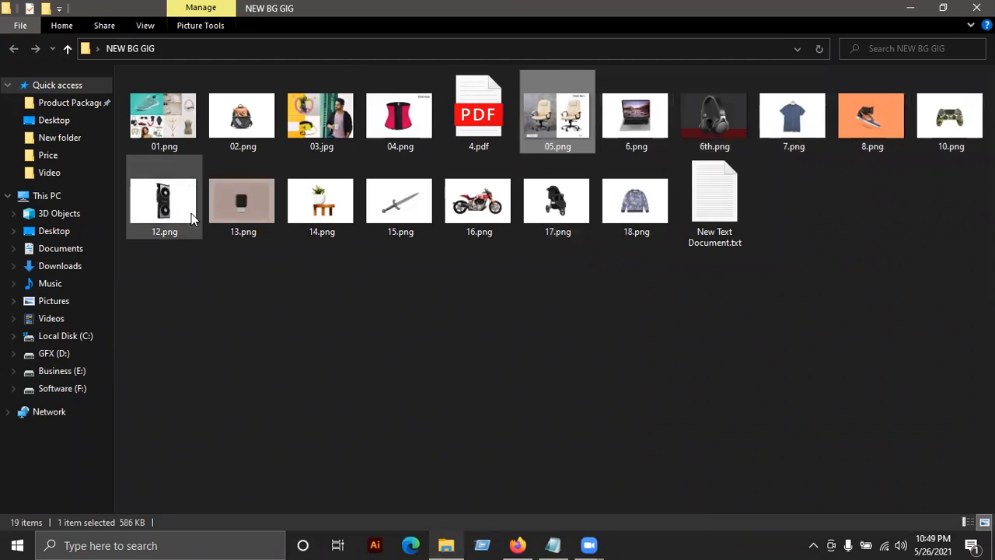
pyautogui.click(264, 222)
pyautogui.keyDown('ctrl'); pyautogui.click(311, 210); pyautogui.keyUp('ctrl')
pyautogui.keyDown('ctrl'); pyautogui.click(400, 212); pyautogui.keyUp('ctrl')
pyautogui.keyDown('ctrl'); pyautogui.click(478, 212); pyautogui.keyUp('ctrl')
pyautogui.keyDown('ctrl'); pyautogui.click(564, 214); pyautogui.keyUp('ctrl')
pyautogui.keyDown('ctrl'); pyautogui.click(604, 216); pyautogui.keyUp('ctrl')
pyautogui.keyDown('ctrl'); pyautogui.click(563, 147); pyautogui.keyUp('ctrl')
pyautogui.moveTo(548, 178); pyautogui.dragTo(527, 404)
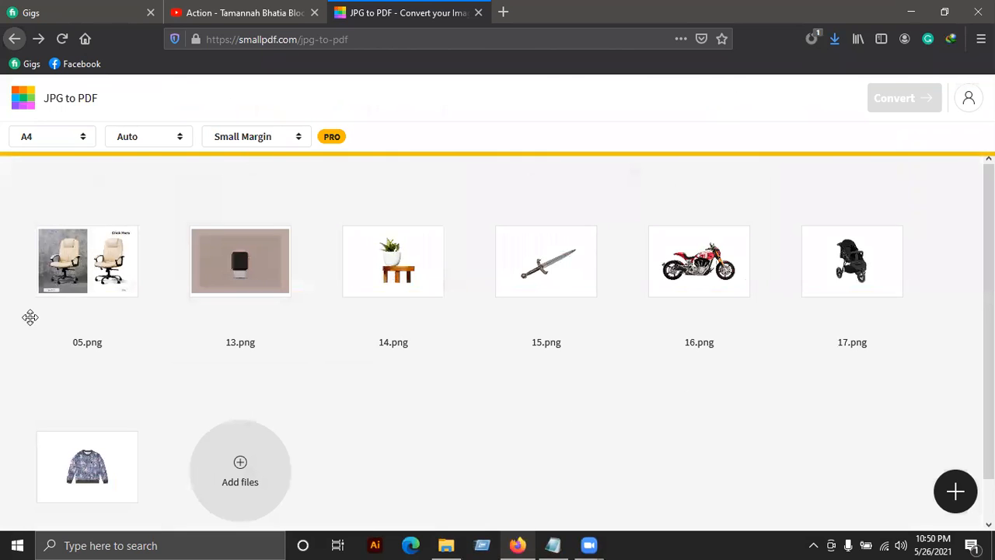
# Set the page size to Auto and convert the seven images to a PDF
pyautogui.click(23, 145)
pyautogui.click(27, 195)
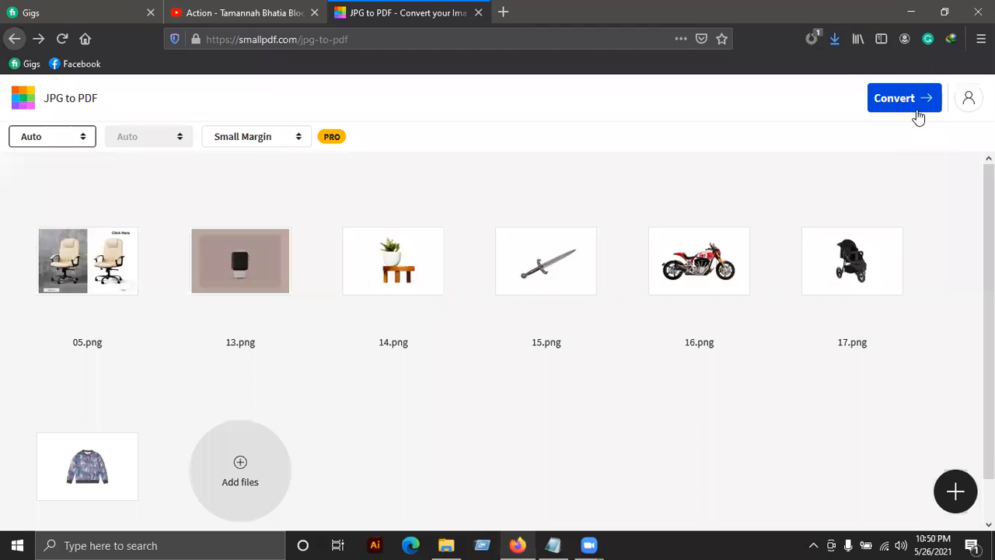
pyautogui.click(917, 115)
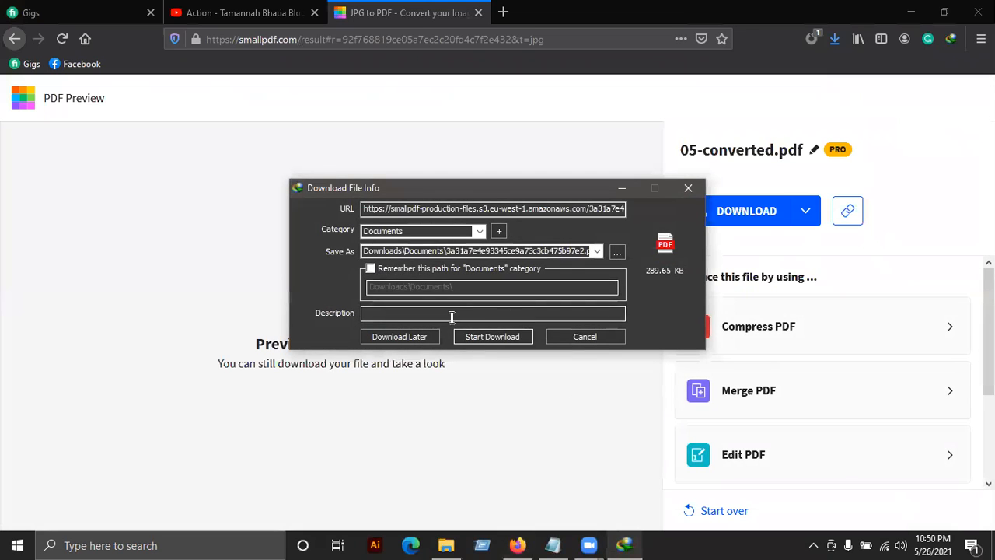
# Name the converted PDF 5.pdf and download it to the Documents folder inside Downloads
pyautogui.click(457, 251)
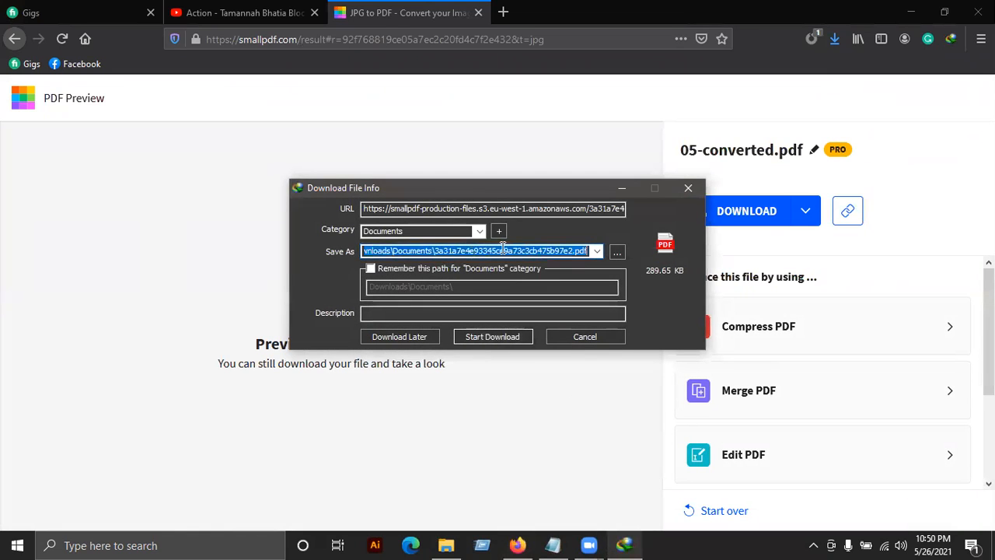
pyautogui.click(503, 250)
pyautogui.press('BackSpace')
pyautogui.press('BackSpace')
pyautogui.press('BackSpace')
pyautogui.press('BackSpace')
pyautogui.press('BackSpace')
pyautogui.press('BackSpace')
pyautogui.press('BackSpace')
pyautogui.press('BackSpace')
pyautogui.press('BackSpace')
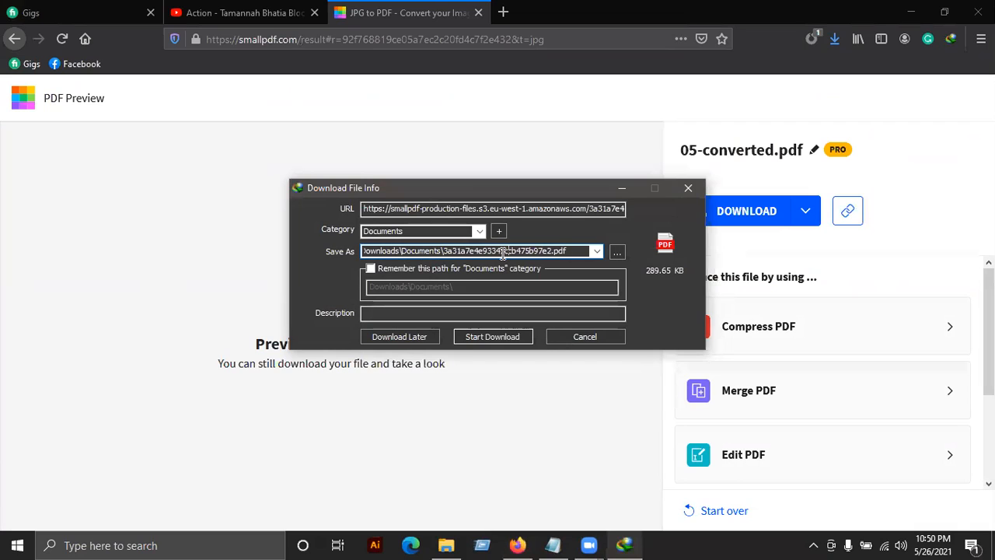
pyautogui.press('Delete')
pyautogui.press('Delete')
pyautogui.press('Delete')
pyautogui.press('Delete')
pyautogui.press('Delete')
pyautogui.press('Delete')
pyautogui.press('Delete')
pyautogui.press('Delete')
pyautogui.press('Delete')
pyautogui.press('BackSpace')
pyautogui.press('BackSpace')
pyautogui.press('BackSpace')
pyautogui.press('BackSpace')
pyautogui.press('BackSpace')
pyautogui.press('BackSpace')
pyautogui.press('BackSpace')
pyautogui.press('BackSpace')
pyautogui.press('BackSpace')
pyautogui.press('BackSpace')
pyautogui.press('BackSpace')
pyautogui.press('BackSpace')
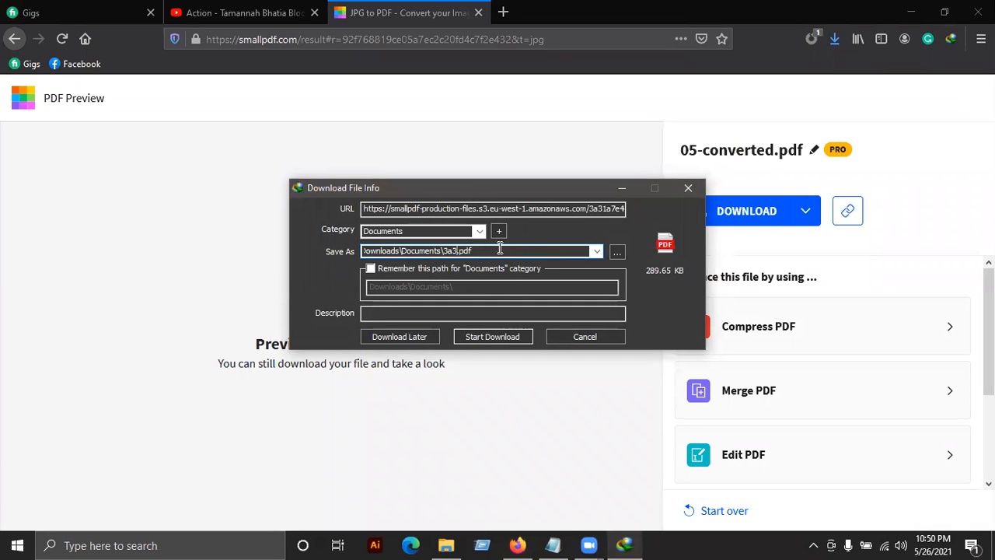
pyautogui.press('BackSpace')
pyautogui.write('5')
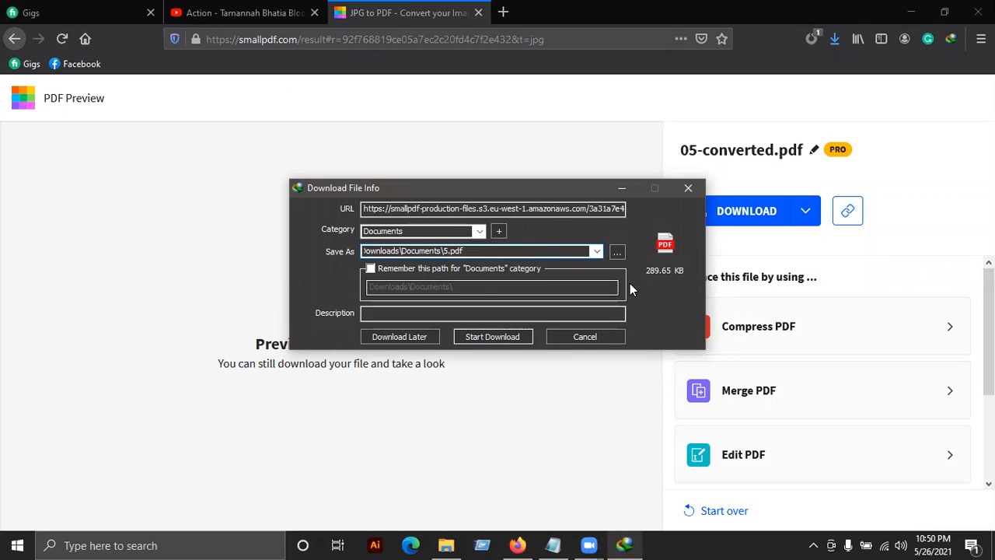
pyautogui.click(488, 342)
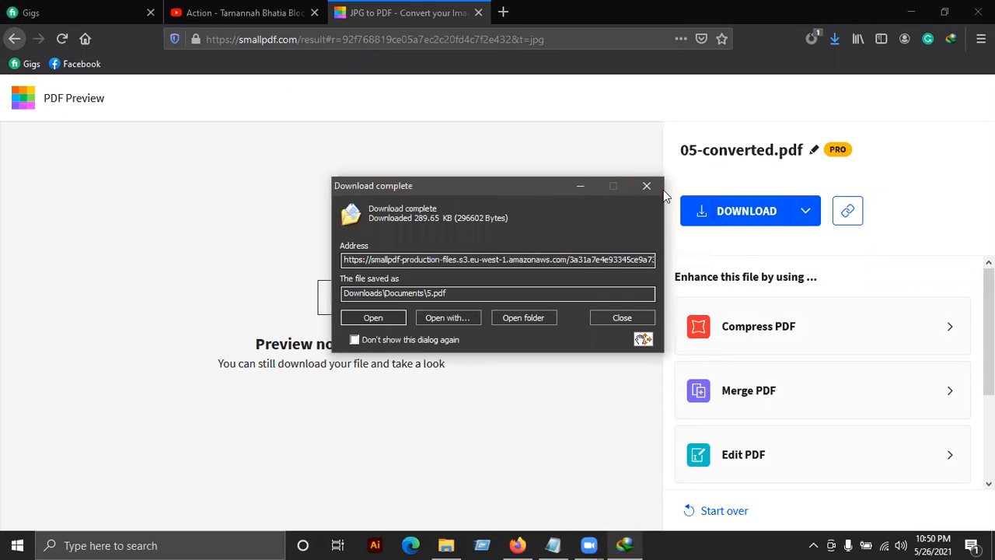
pyautogui.click(646, 185)
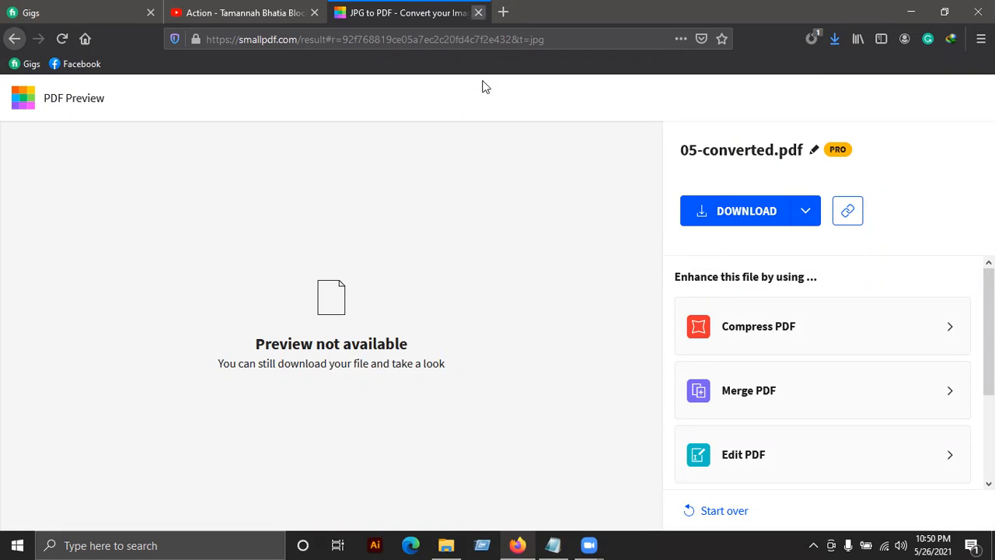
# Replace the Smallpdf page with a blank browser tab, and switch to the NEW BG GIG folder and refresh it
pyautogui.hotkey('ctrl', 'w')
pyautogui.hotkey('ctrl', 't')
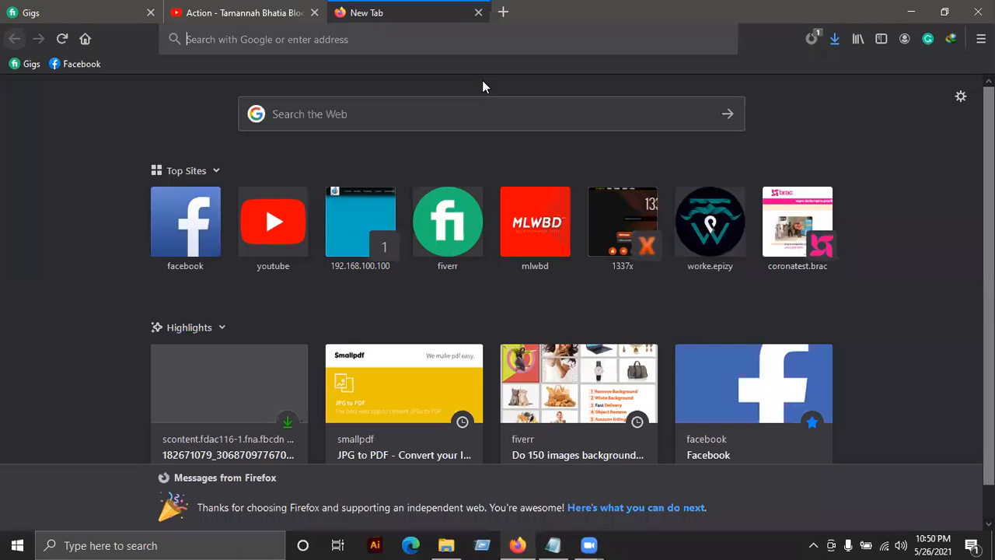
pyautogui.click(909, 9)
pyautogui.rightClick(823, 277)
pyautogui.click(878, 335)
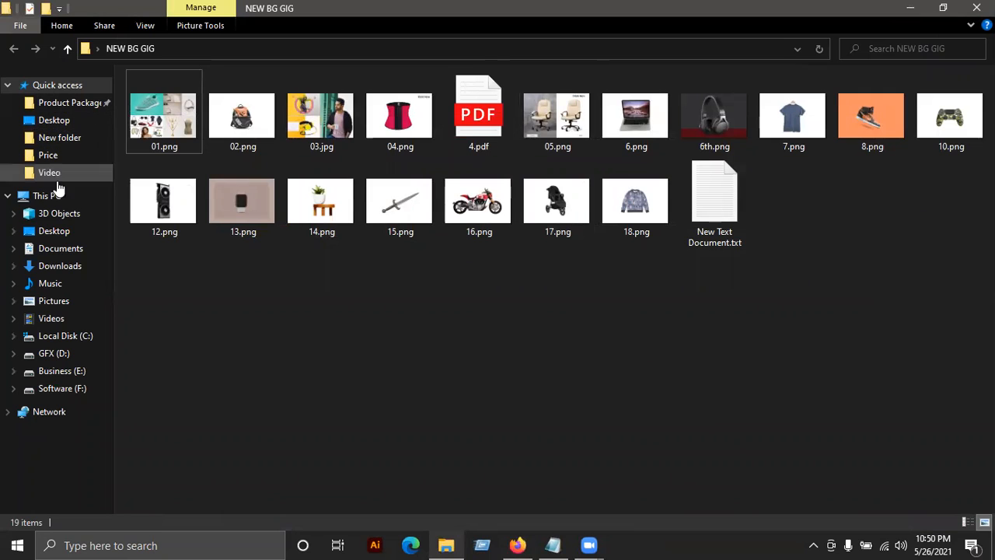
# Move 5.pdf from the Documents folder inside Downloads into the NEW BG GIG folder and refresh the folder
pyautogui.click(51, 265)
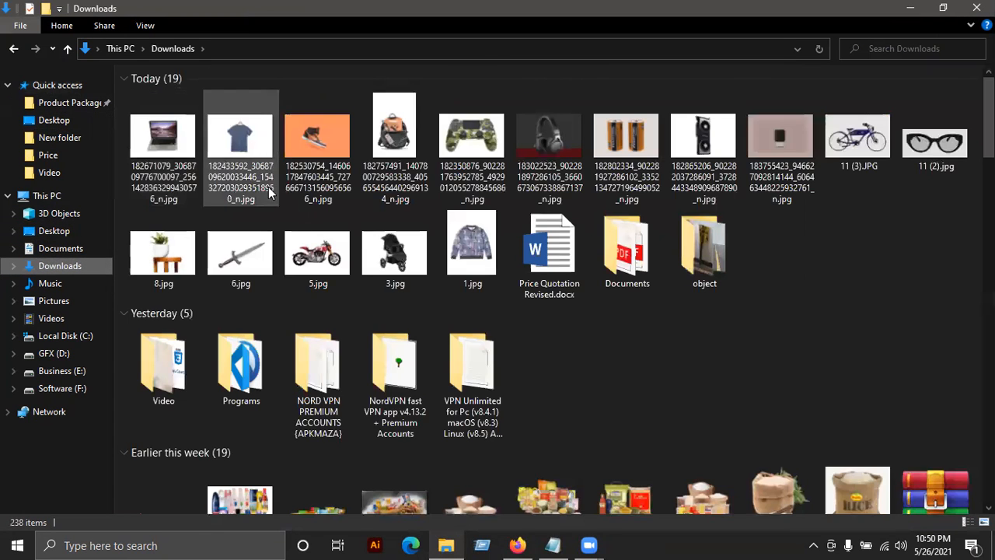
pyautogui.click(632, 268)
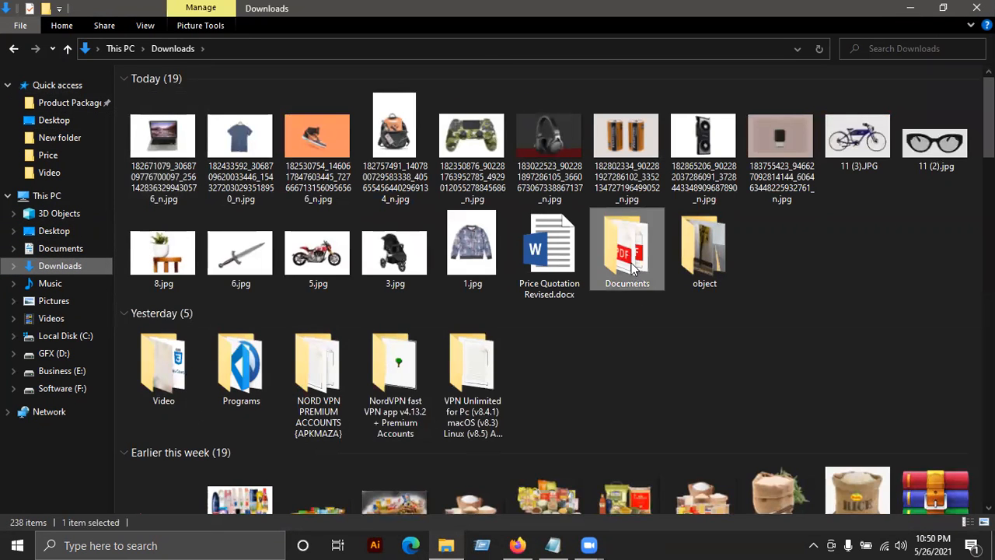
pyautogui.doubleClick(632, 268)
pyautogui.click(161, 112)
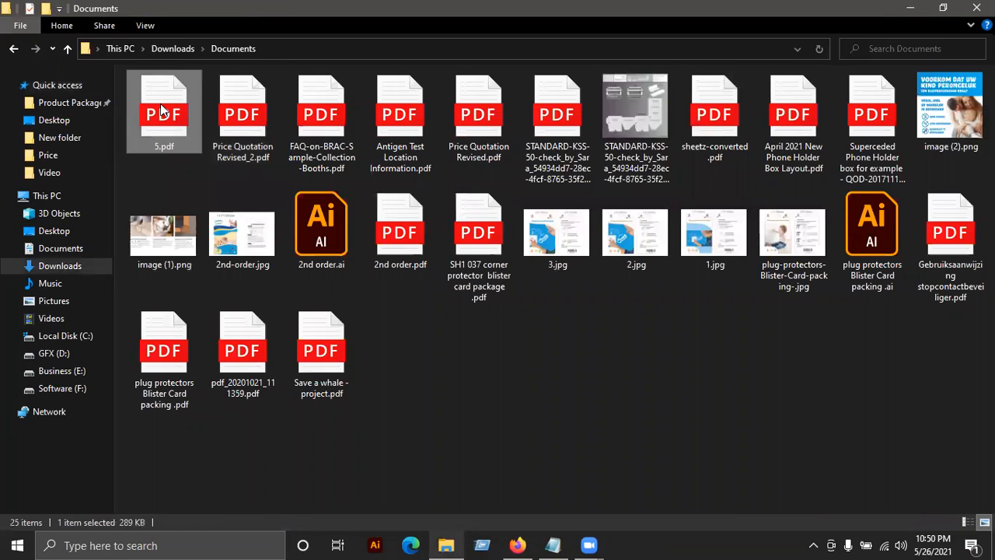
pyautogui.click(14, 49)
pyautogui.click(16, 55)
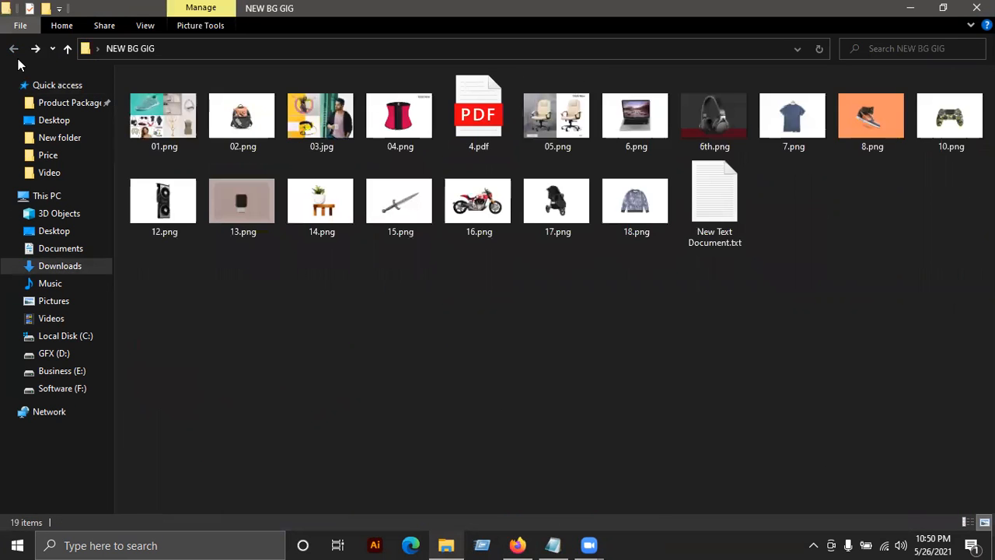
pyautogui.hotkey('ctrl', 'v')
pyautogui.click(653, 386)
pyautogui.rightClick(653, 386)
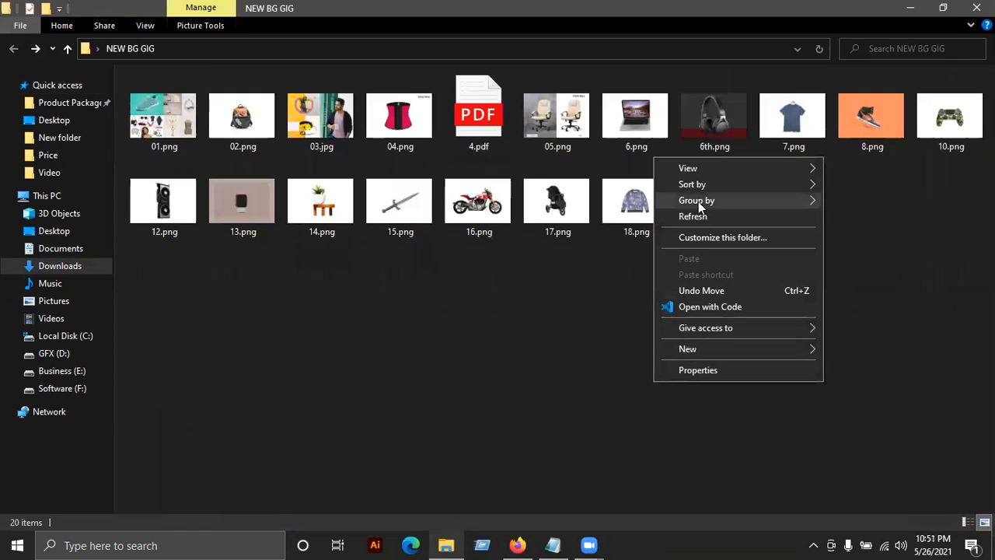
pyautogui.click(692, 216)
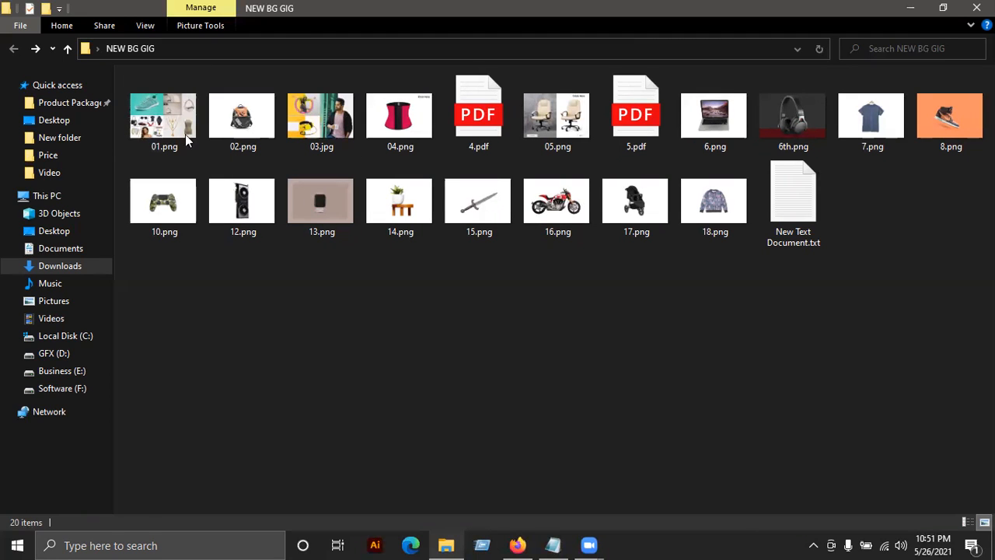
pyautogui.click(318, 130)
pyautogui.click(376, 307)
pyautogui.rightClick(376, 292)
pyautogui.click(498, 356)
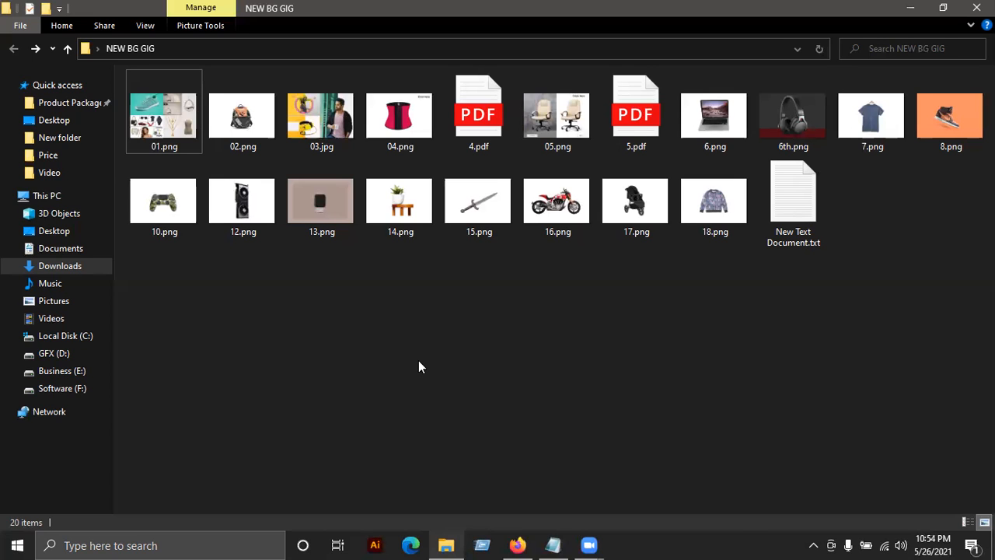
pyautogui.click(699, 226)
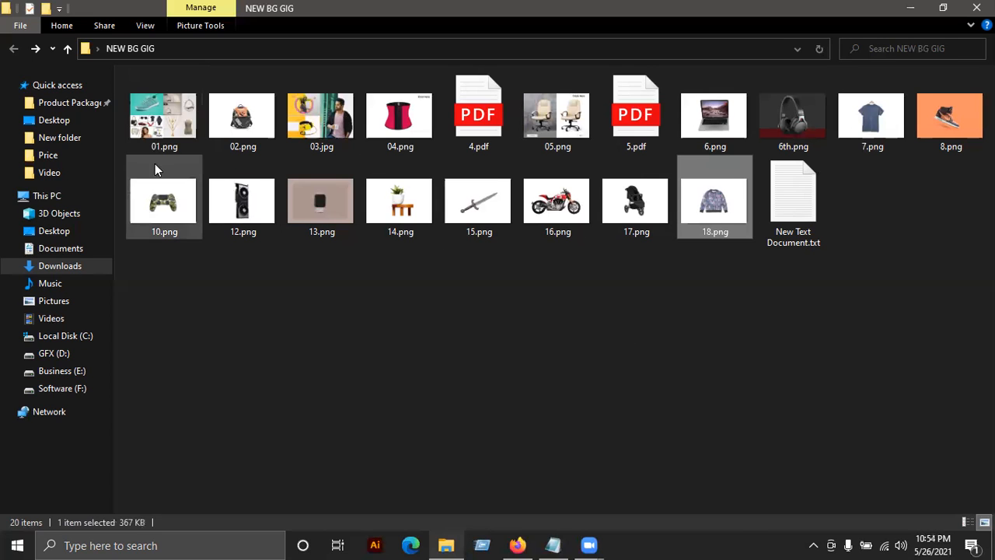
pyautogui.keyDown('shift'); pyautogui.click(164, 117); pyautogui.keyUp('shift')
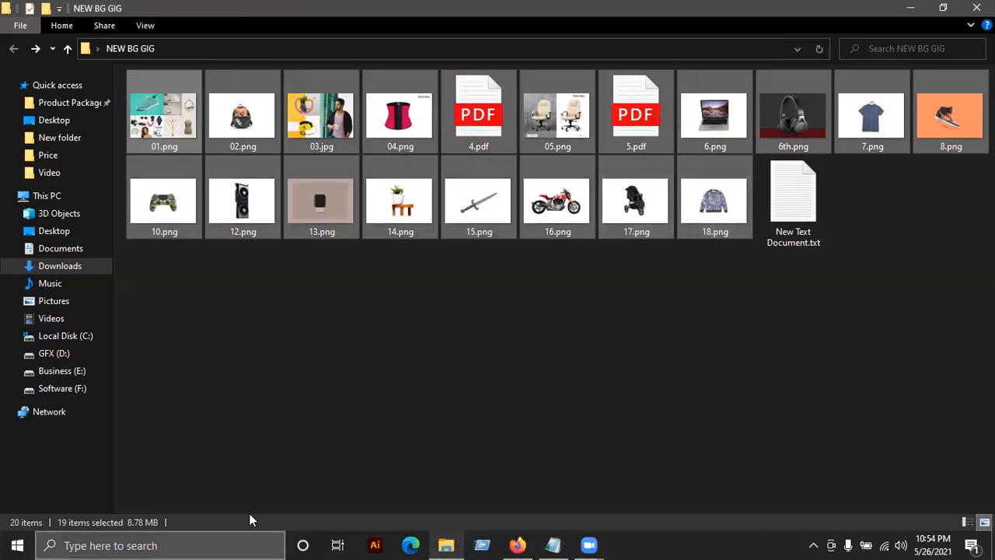
pyautogui.click(291, 463)
pyautogui.rightClick(373, 445)
pyautogui.click(431, 270)
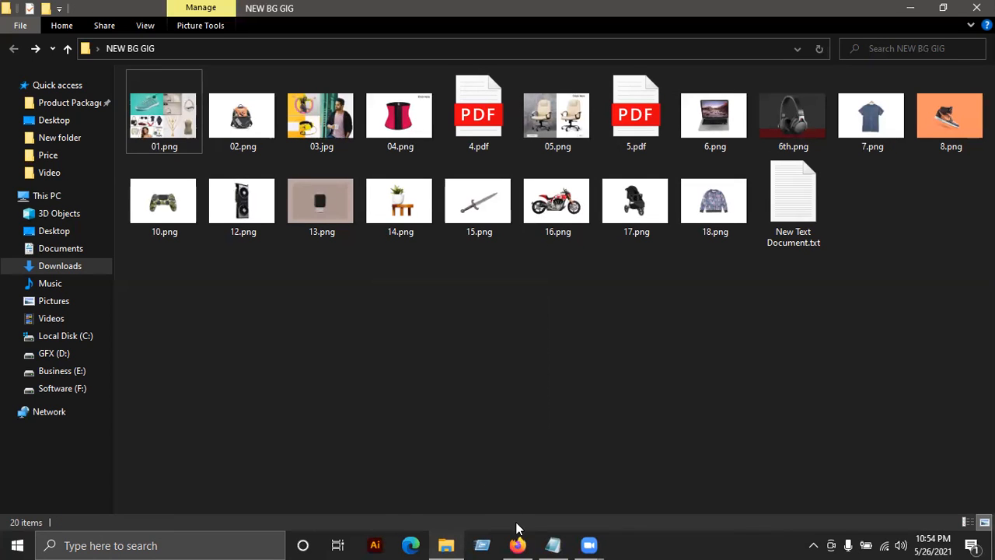
pyautogui.rightClick(478, 276)
pyautogui.click(513, 332)
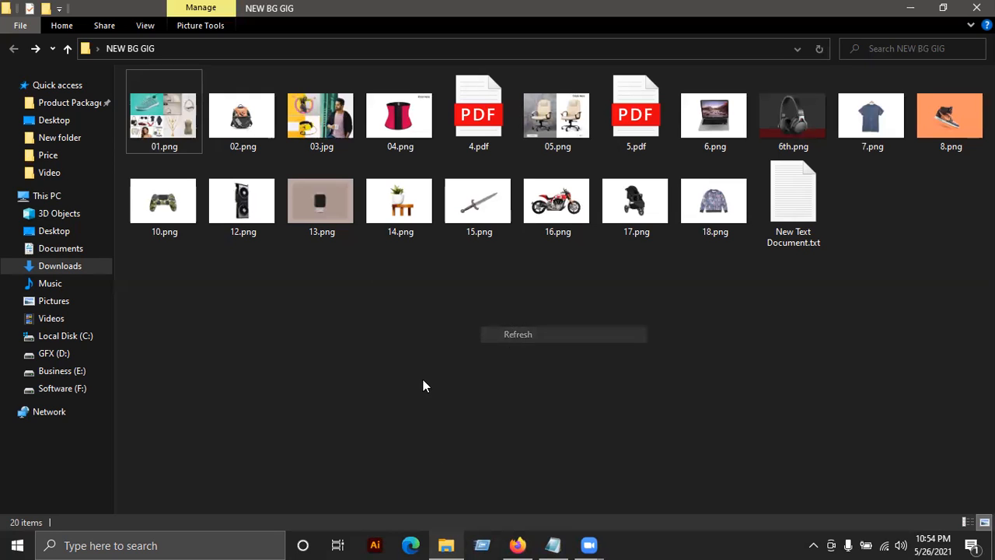
# Launch Camtasia 2019 and dismiss the Camtasia 2021 announcement
pyautogui.click(6, 544)
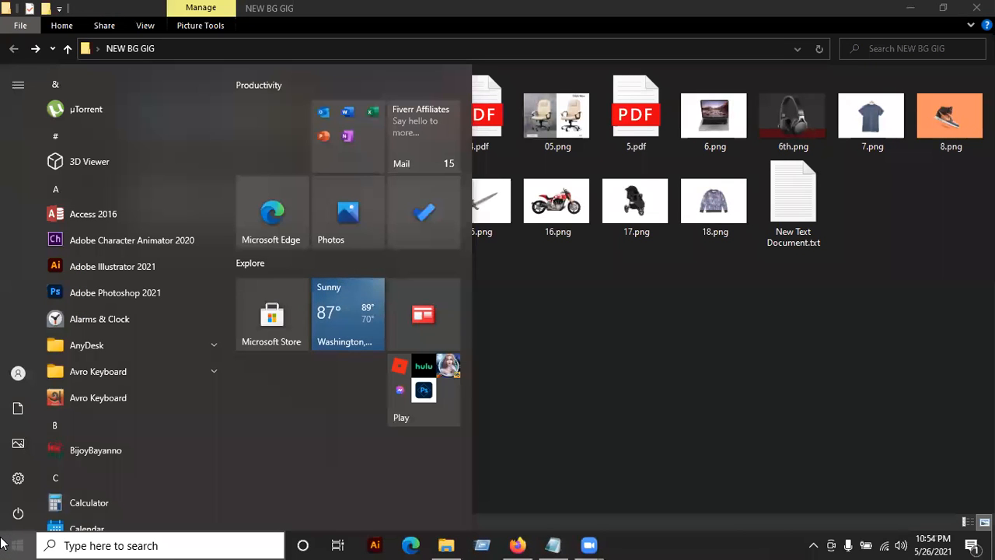
pyautogui.scroll(-1, 140, 299)
pyautogui.scroll(-10, 134, 275)
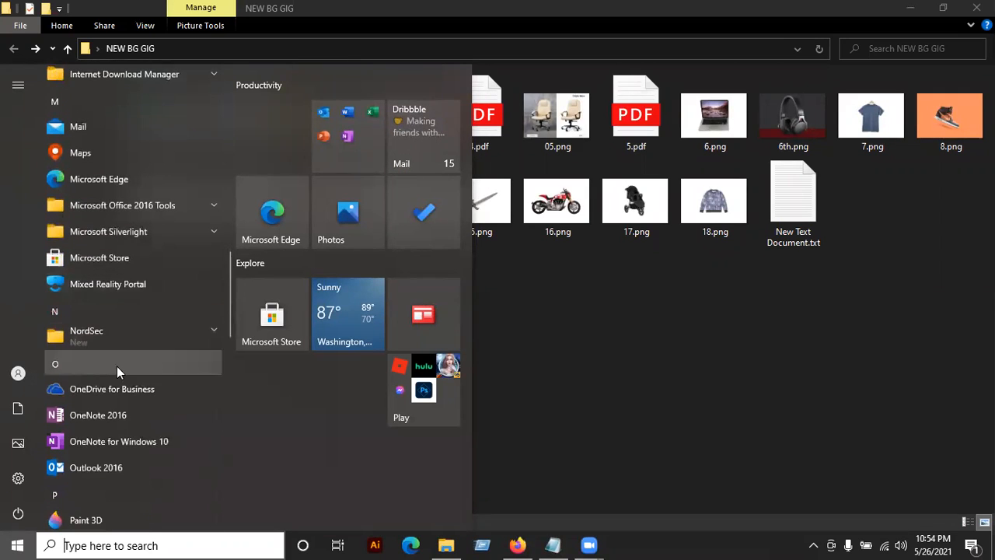
pyautogui.scroll(-15, 117, 367)
pyautogui.scroll(-3, 120, 370)
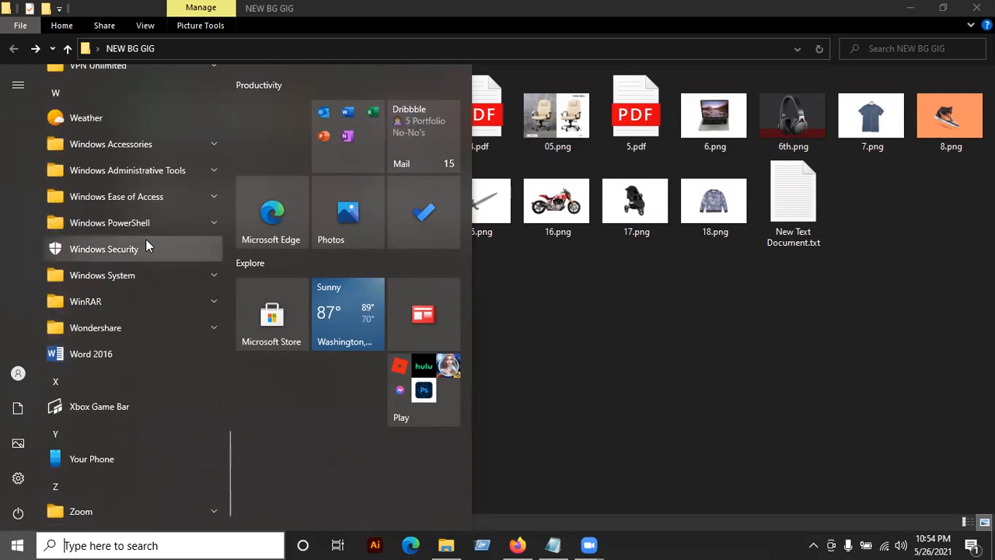
pyautogui.scroll(4, 136, 304)
pyautogui.scroll(1, 137, 287)
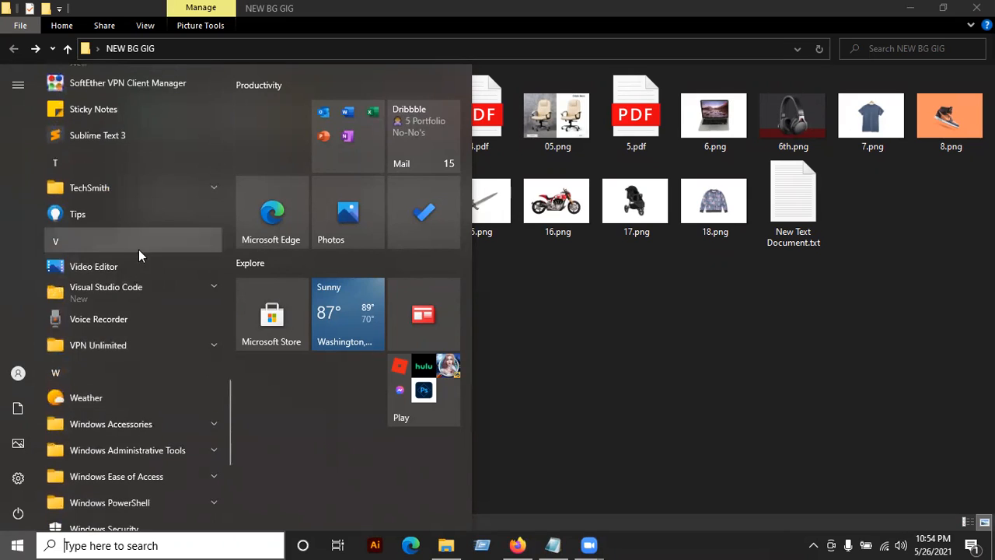
pyautogui.click(130, 188)
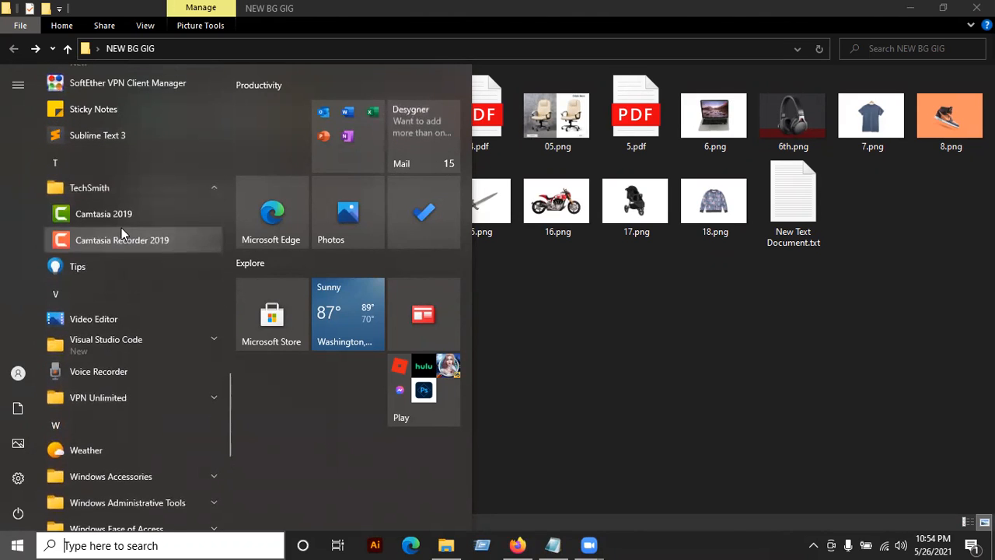
pyautogui.click(122, 220)
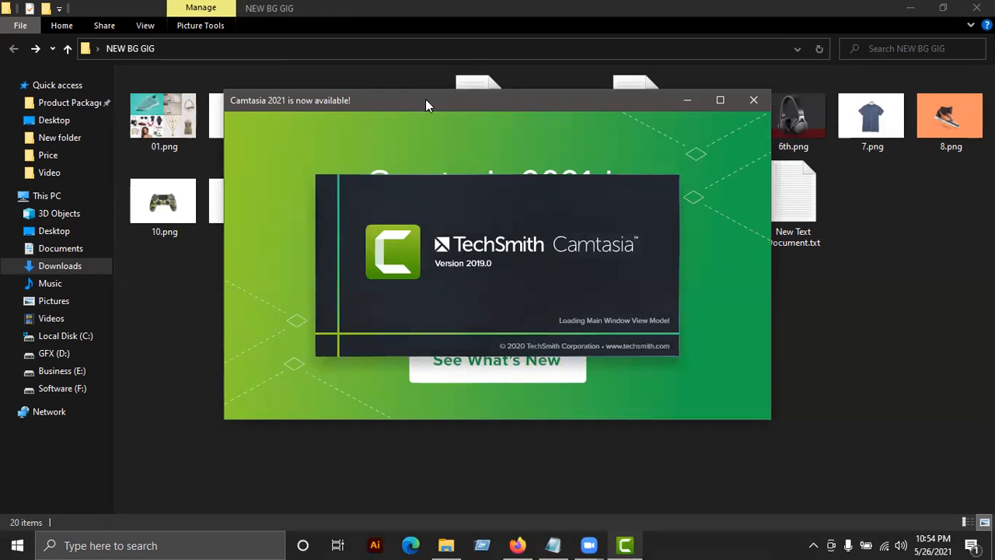
pyautogui.click(753, 99)
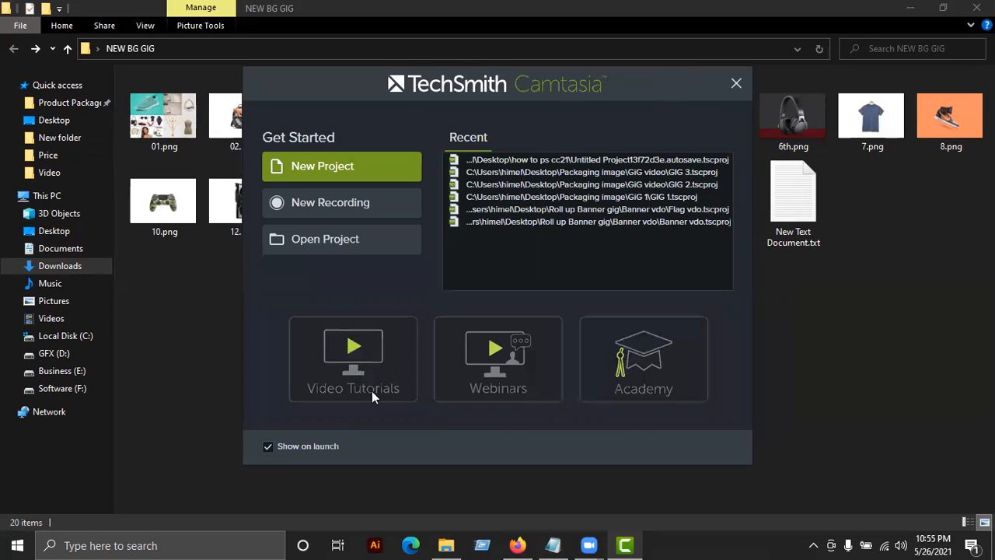
# Create a new Camtasia project and dismiss the update check
pyautogui.click(297, 173)
pyautogui.moveTo(572, 88); pyautogui.dragTo(559, 85)
pyautogui.click(293, 162)
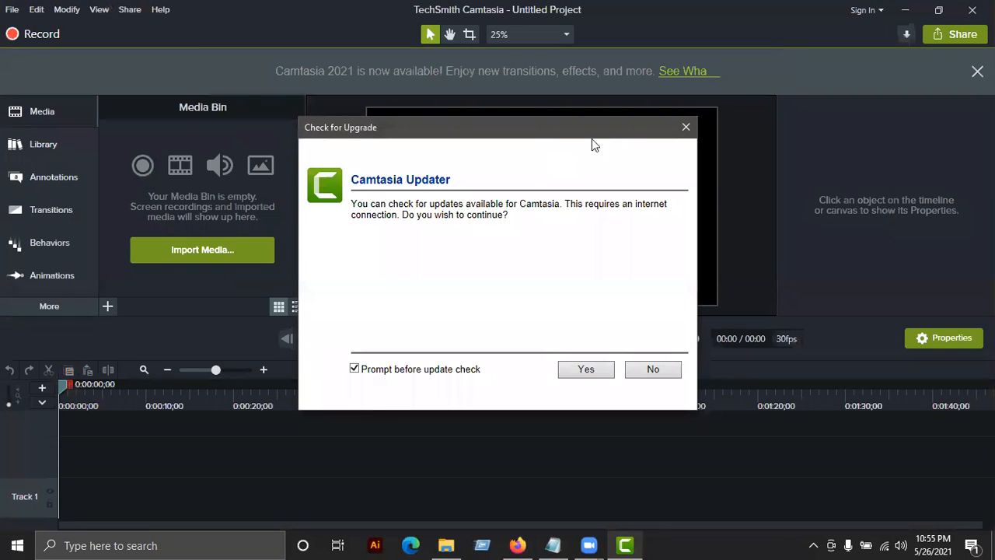
pyautogui.click(681, 126)
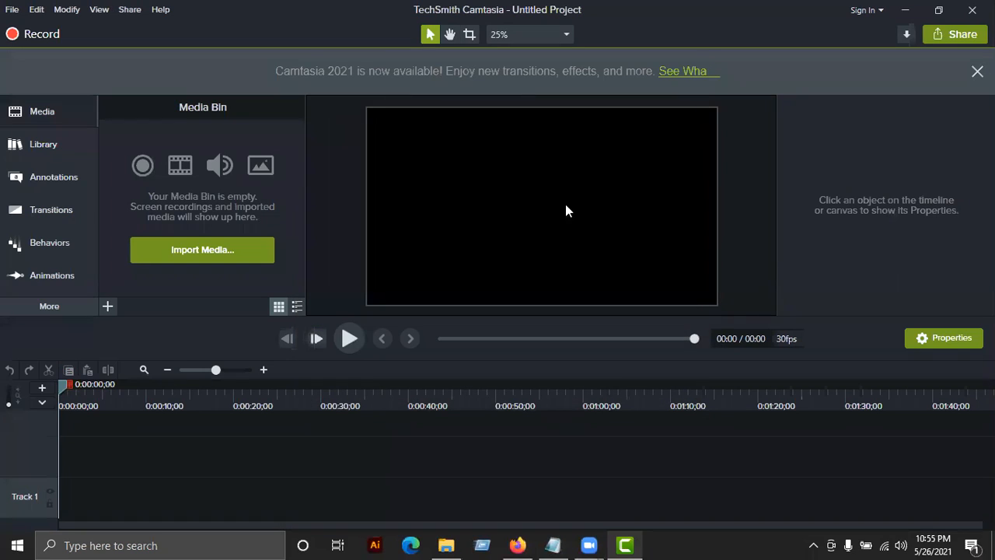
# Set the project canvas to custom dimensions of 1100 wide by 740 high and apply the settings
pyautogui.rightClick(433, 155)
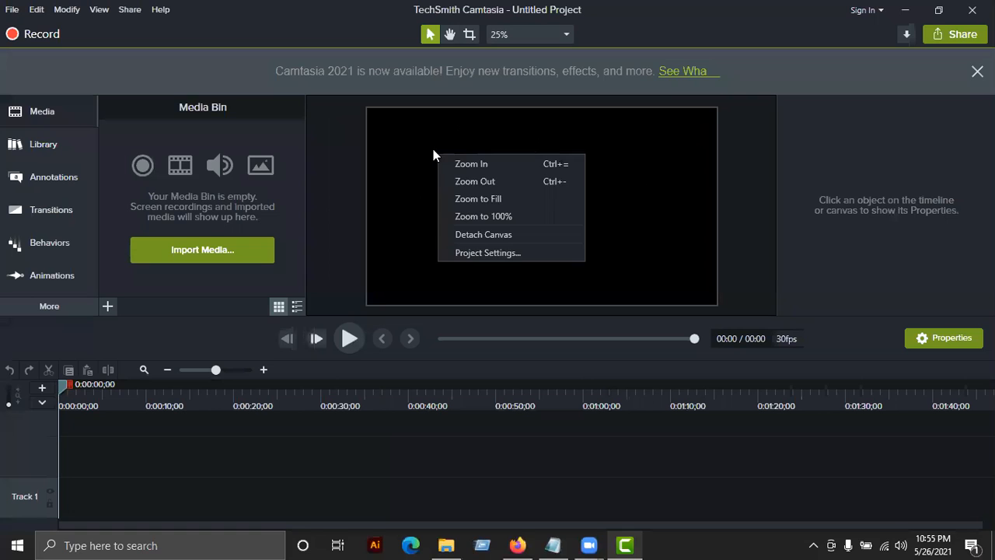
pyautogui.rightClick(663, 159)
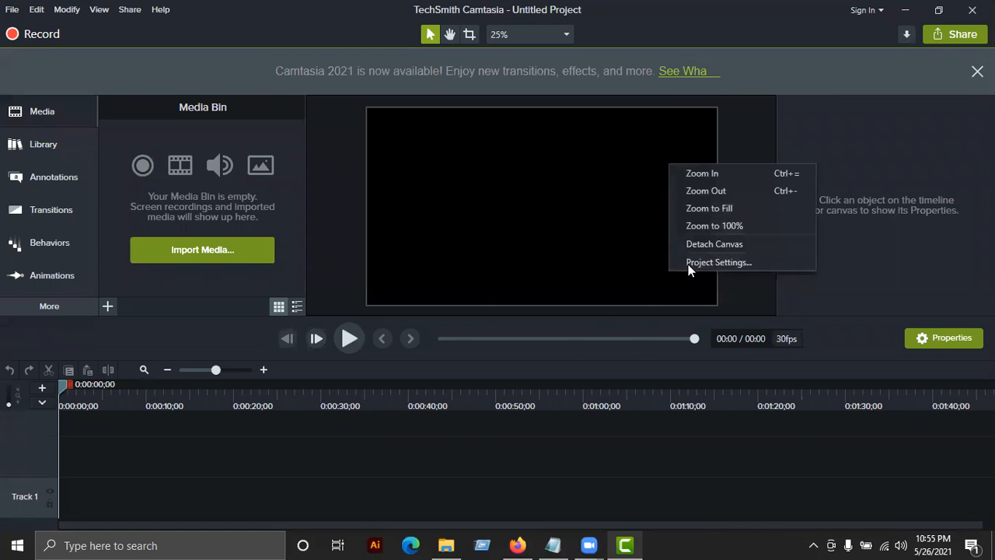
pyautogui.click(688, 263)
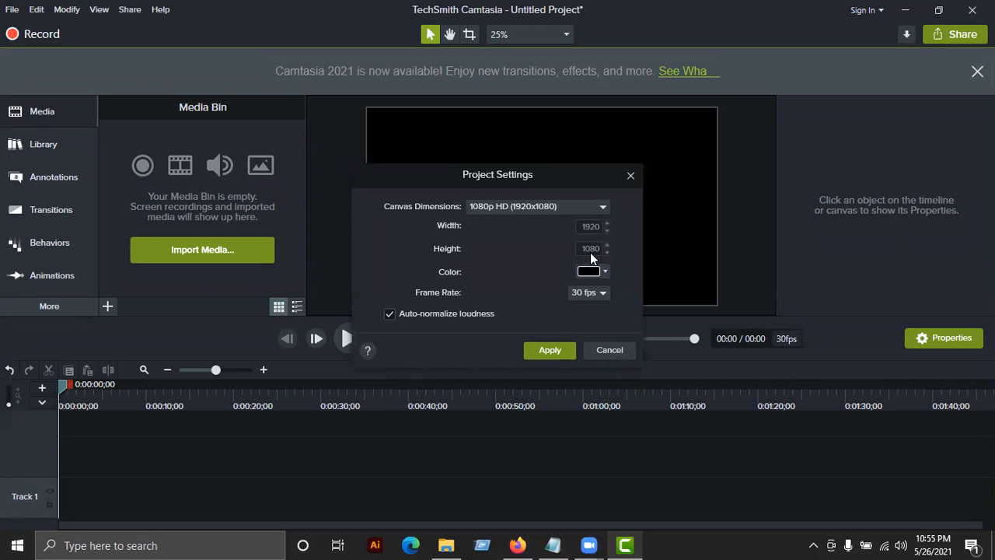
pyautogui.click(555, 209)
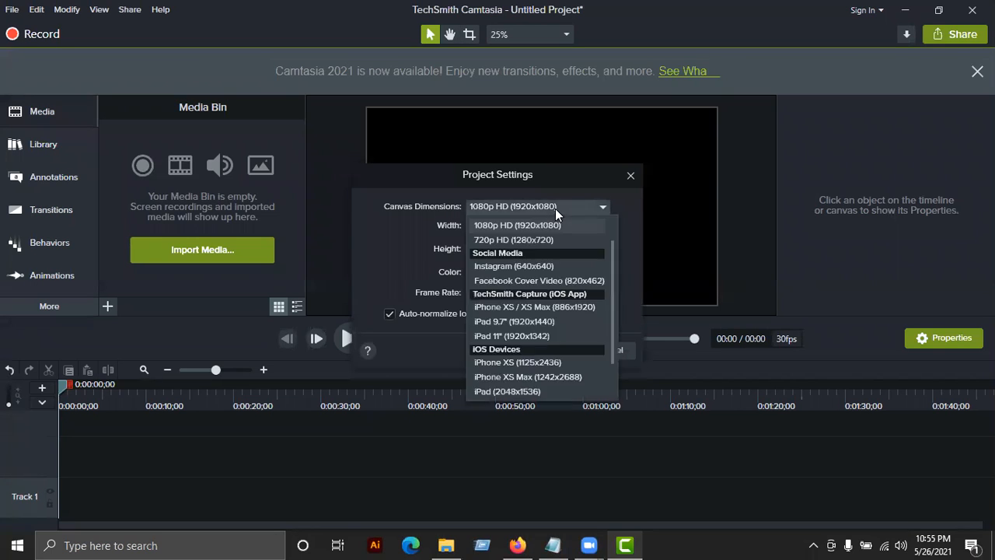
pyautogui.scroll(-1, 511, 334)
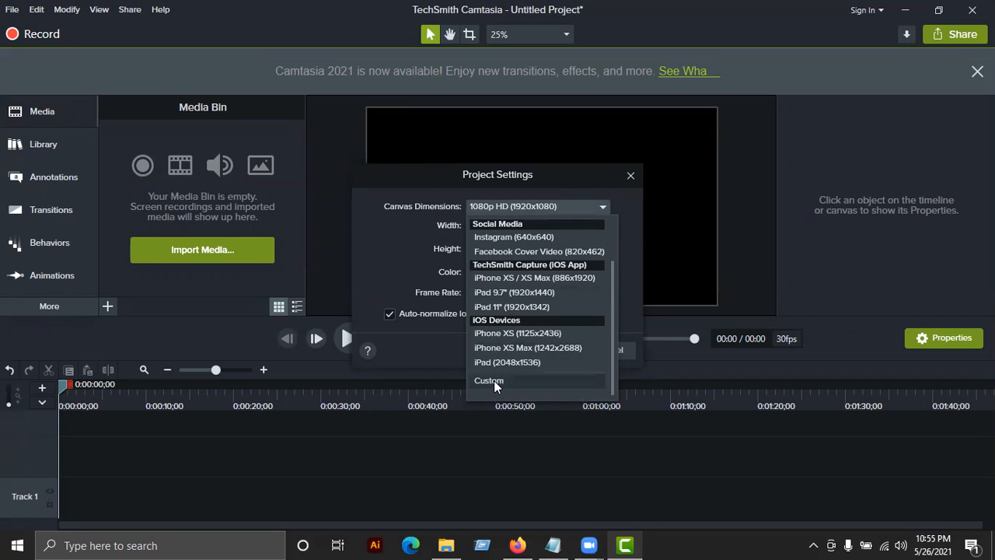
pyautogui.click(494, 380)
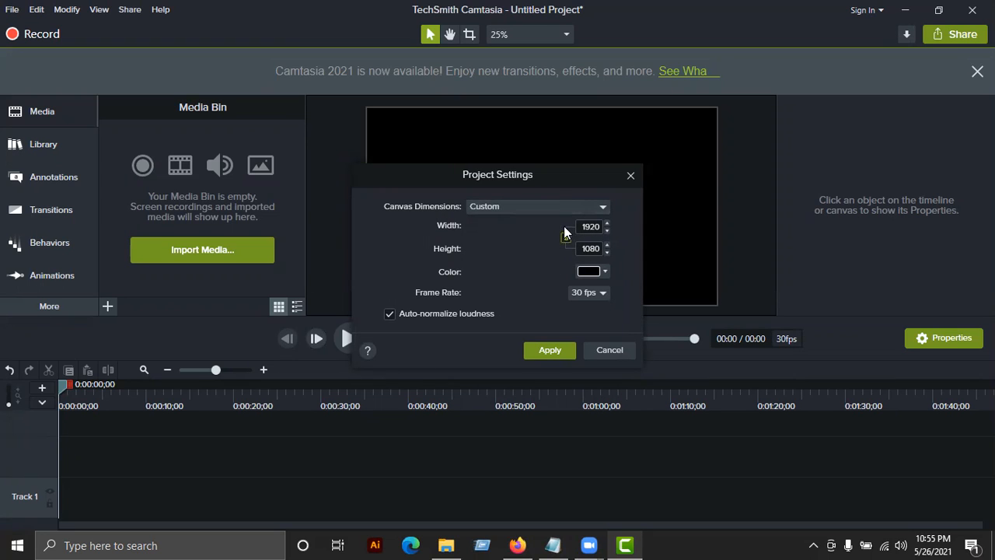
pyautogui.doubleClick(591, 226)
pyautogui.write('1100')
pyautogui.press('Tab')
pyautogui.write('740')
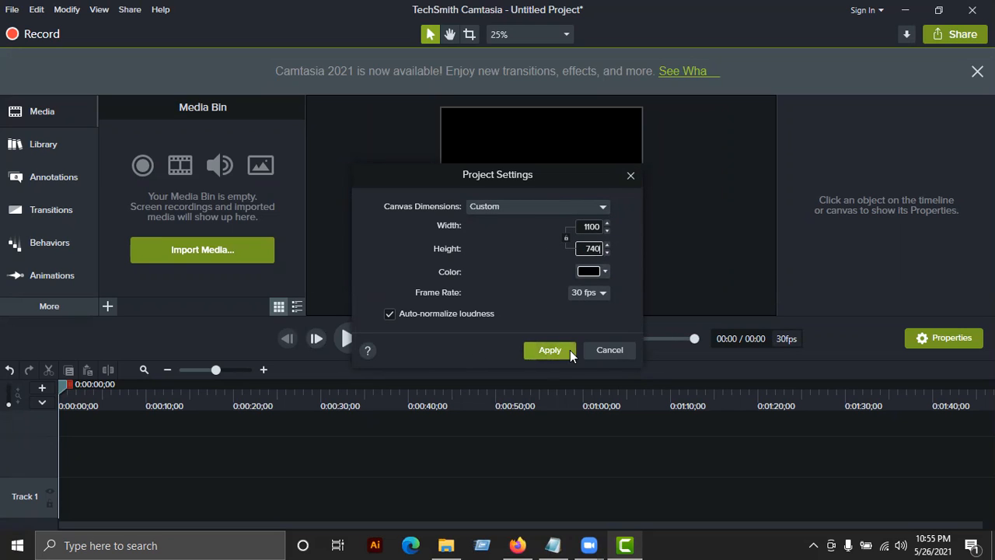
pyautogui.click(549, 349)
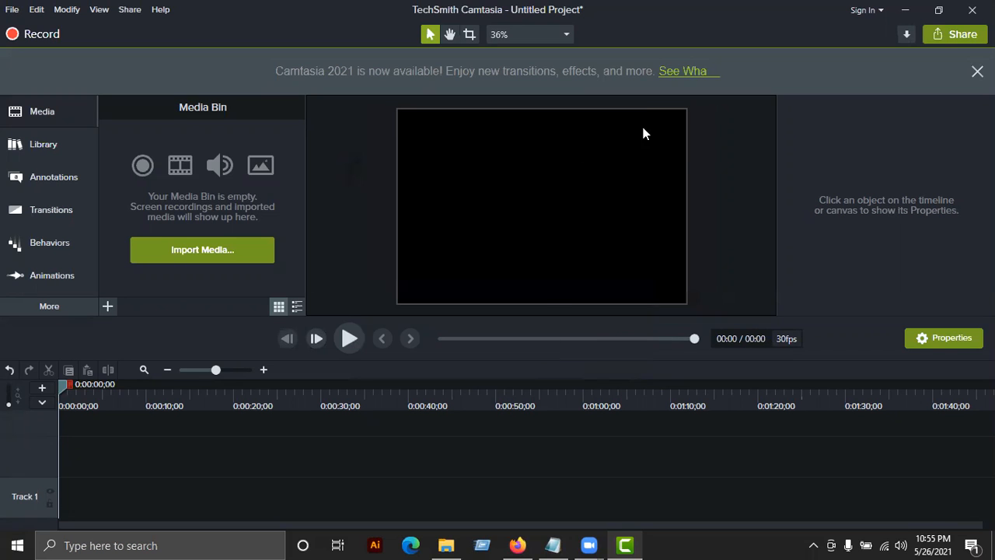
# Check the default image duration in the timing preferences and accept the settings
pyautogui.click(36, 9)
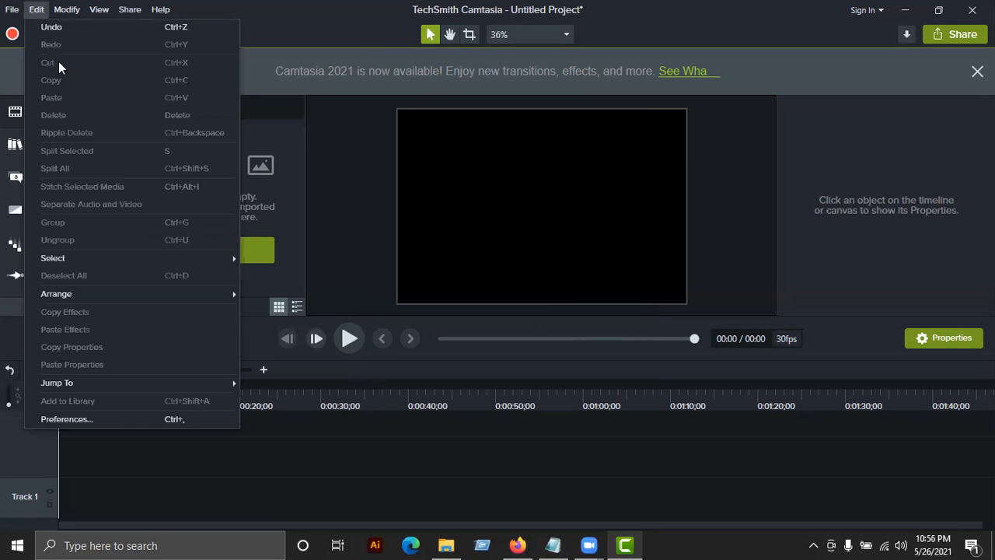
pyautogui.click(83, 418)
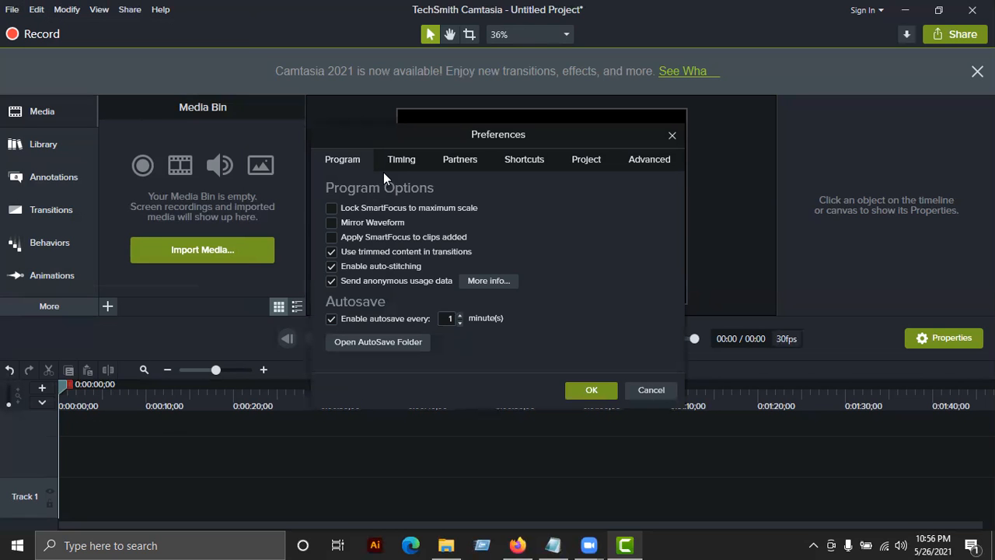
pyautogui.click(413, 160)
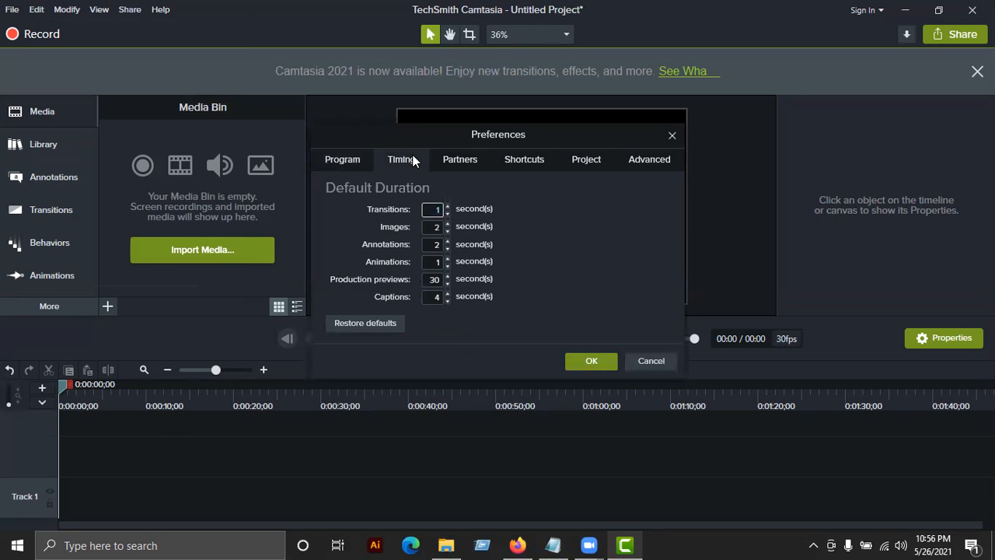
pyautogui.click(435, 226)
pyautogui.doubleClick(436, 227)
pyautogui.click(590, 362)
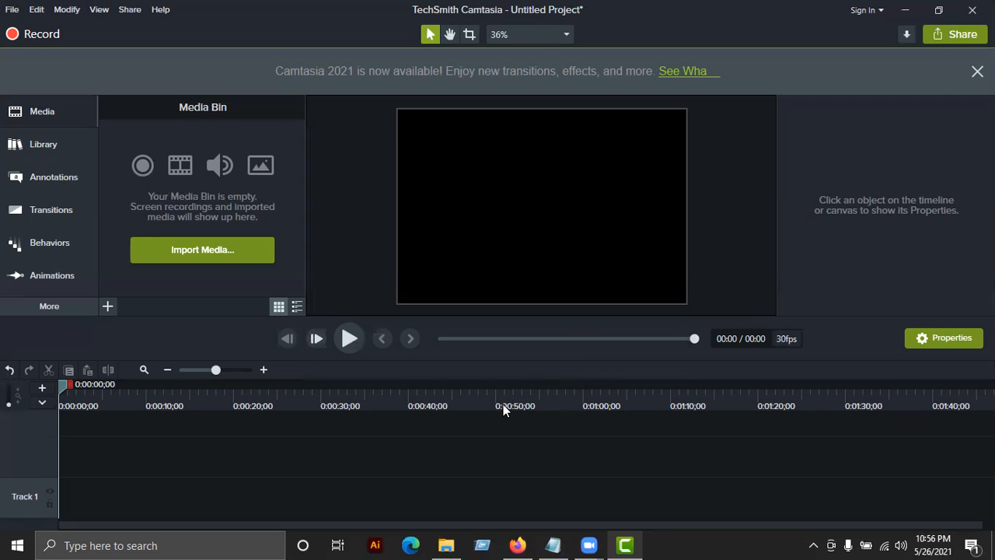
# Switch from Camtasia to the NEW BG GIG folder in File Explorer
pyautogui.click(905, 10)
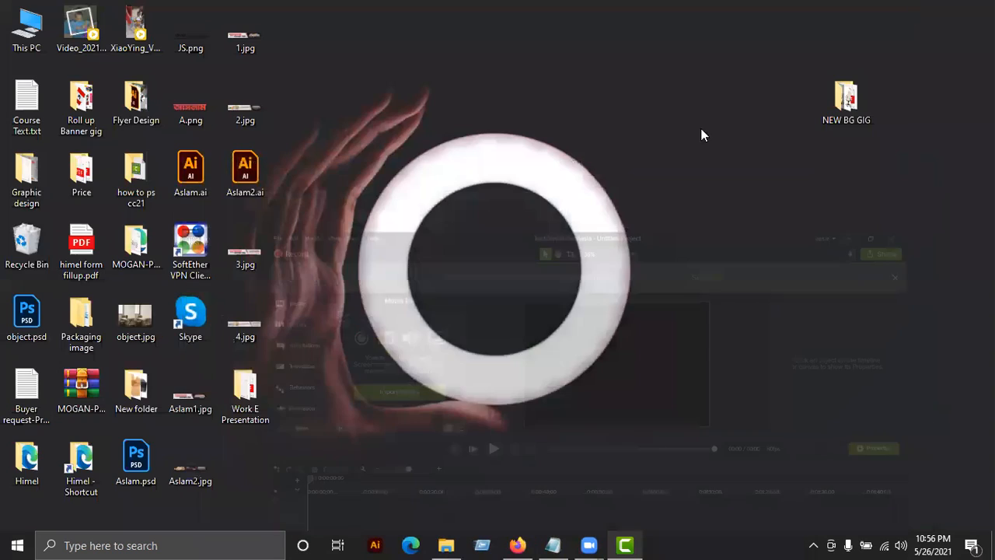
pyautogui.click(445, 545)
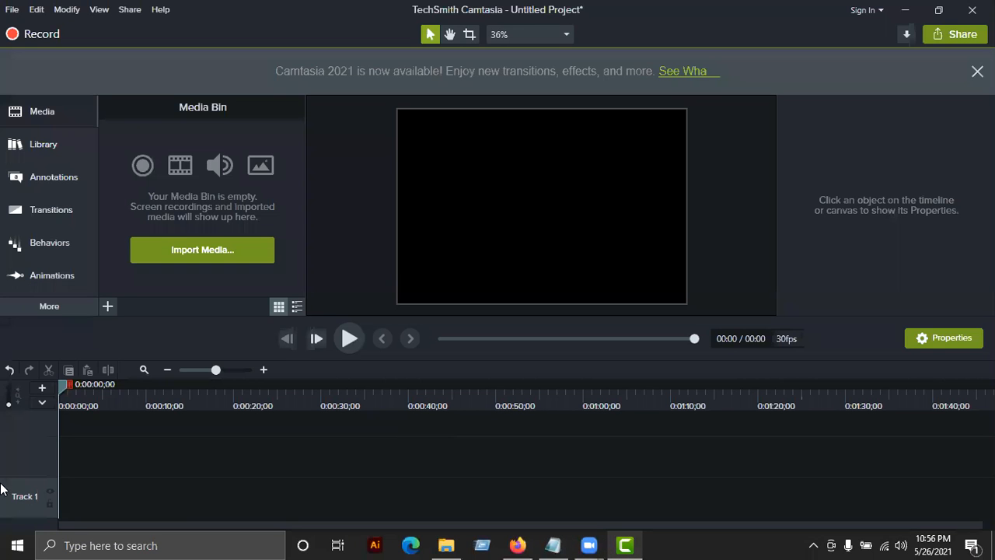
pyautogui.click(904, 10)
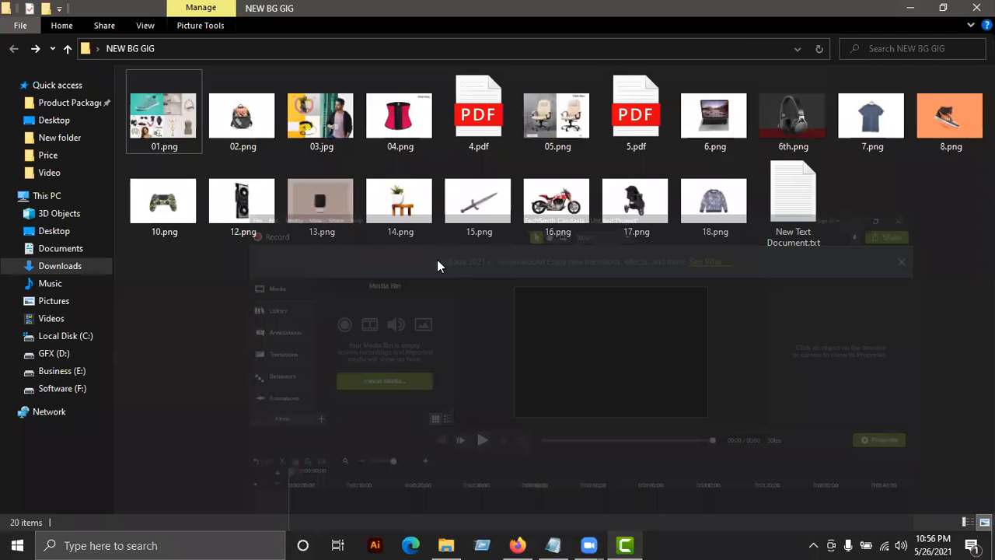
pyautogui.click(133, 85)
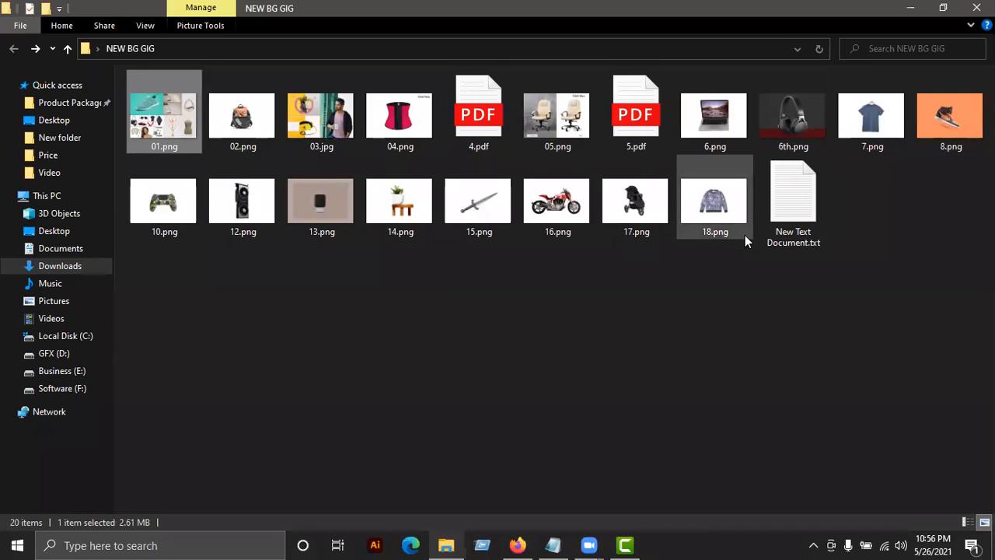
pyautogui.keyDown('shift'); pyautogui.click(742, 233); pyautogui.keyUp('shift')
pyautogui.keyDown('ctrl'); pyautogui.click(478, 116); pyautogui.keyUp('ctrl')
pyautogui.keyDown('ctrl'); pyautogui.click(635, 117); pyautogui.keyUp('ctrl')
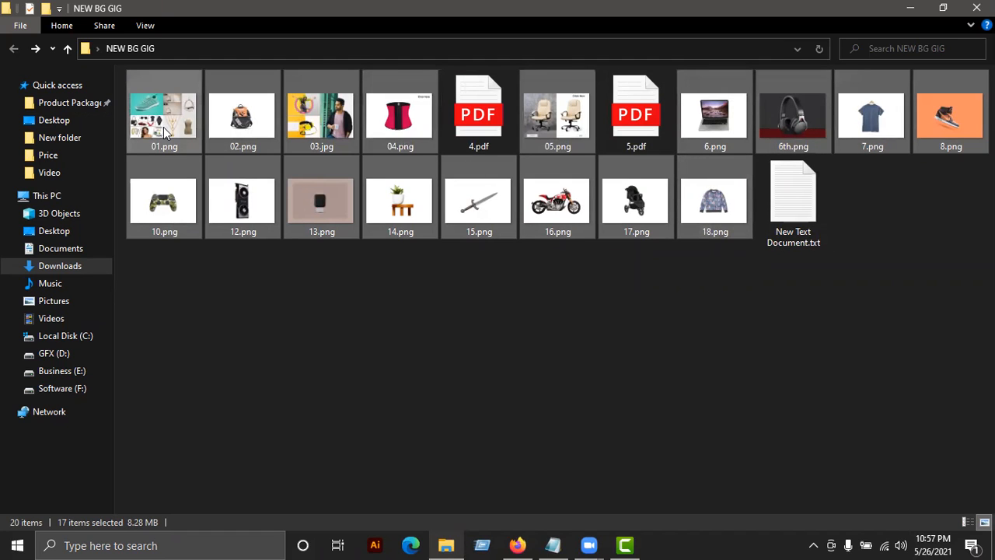
pyautogui.click(253, 354)
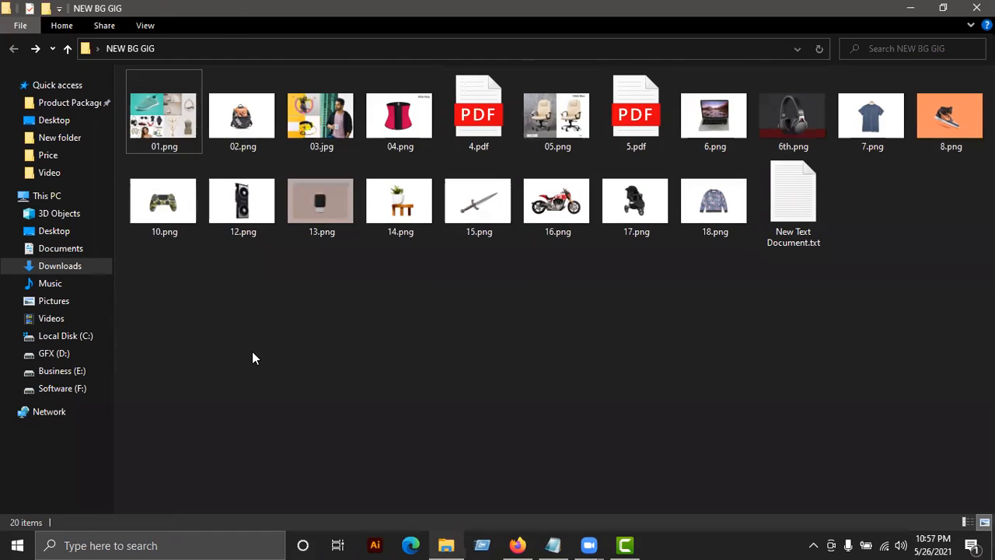
# Add all the gig images from 01.png to 18.png, excluding 4.pdf and 5.pdf, to the Camtasia timeline
pyautogui.click(165, 128)
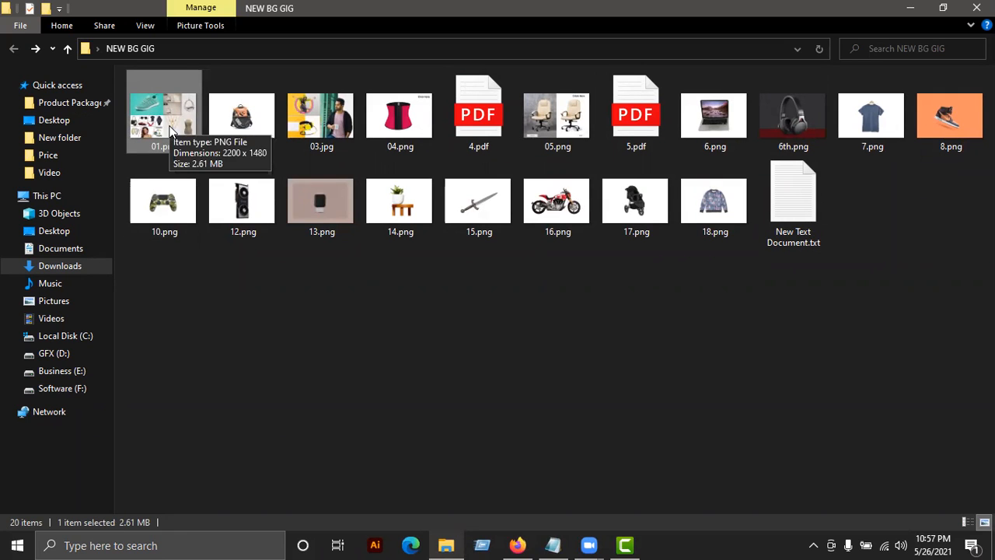
pyautogui.keyDown('shift'); pyautogui.click(735, 237); pyautogui.keyUp('shift')
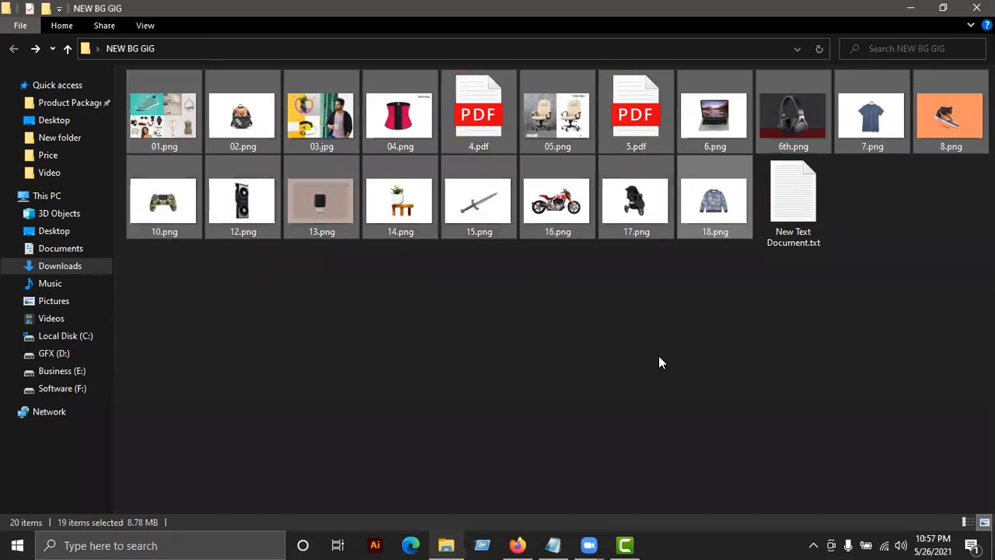
pyautogui.keyDown('ctrl'); pyautogui.click(482, 125); pyautogui.keyUp('ctrl')
pyautogui.keyDown('ctrl'); pyautogui.click(620, 133); pyautogui.keyUp('ctrl')
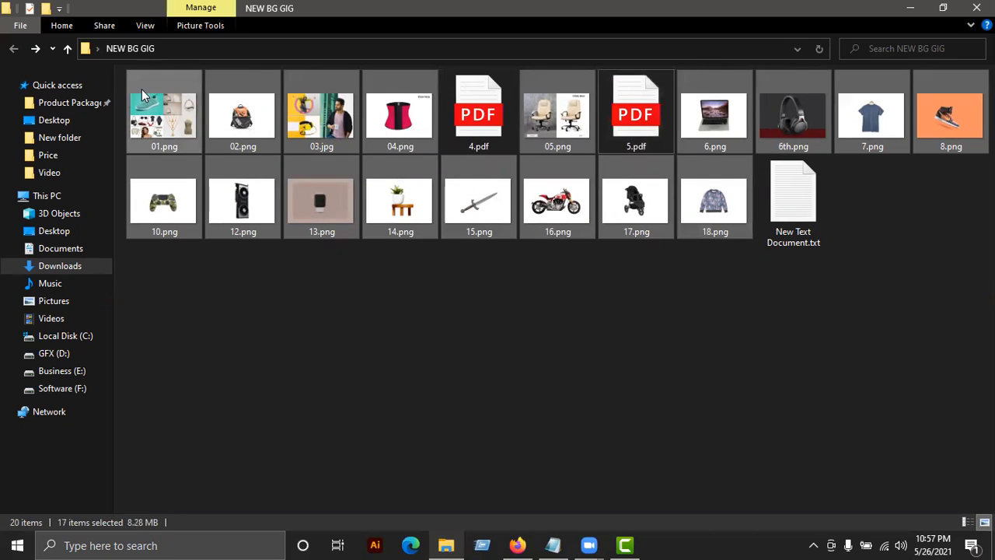
pyautogui.moveTo(155, 102); pyautogui.dragTo(125, 512)
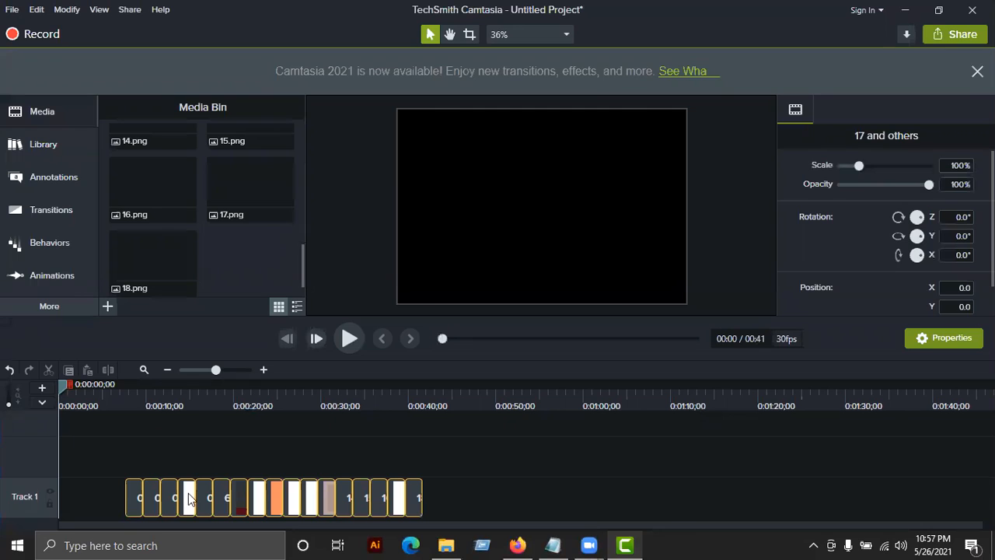
# Shift the image clips to the start of the timeline and move them up to Track 2
pyautogui.moveTo(125, 496); pyautogui.dragTo(21, 501)
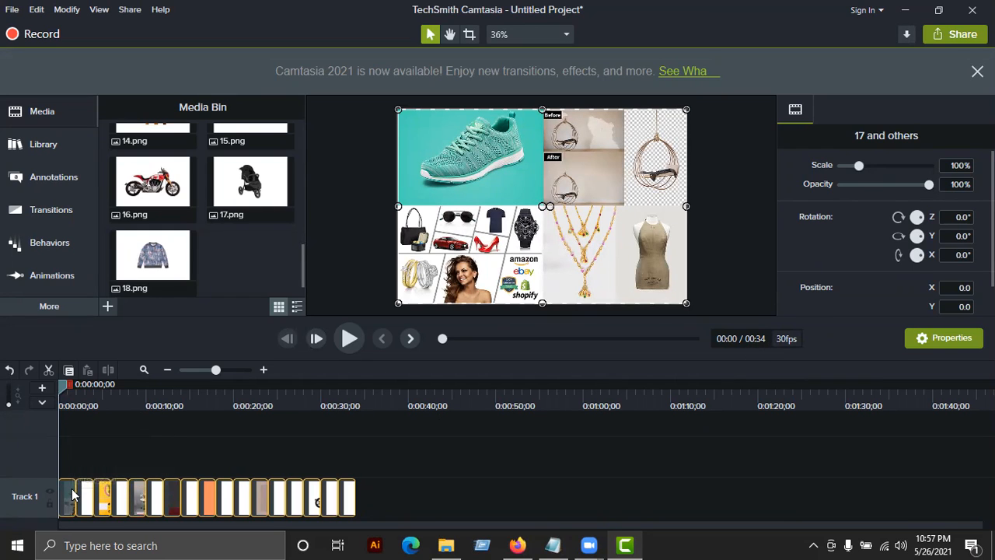
pyautogui.moveTo(71, 495); pyautogui.dragTo(48, 450)
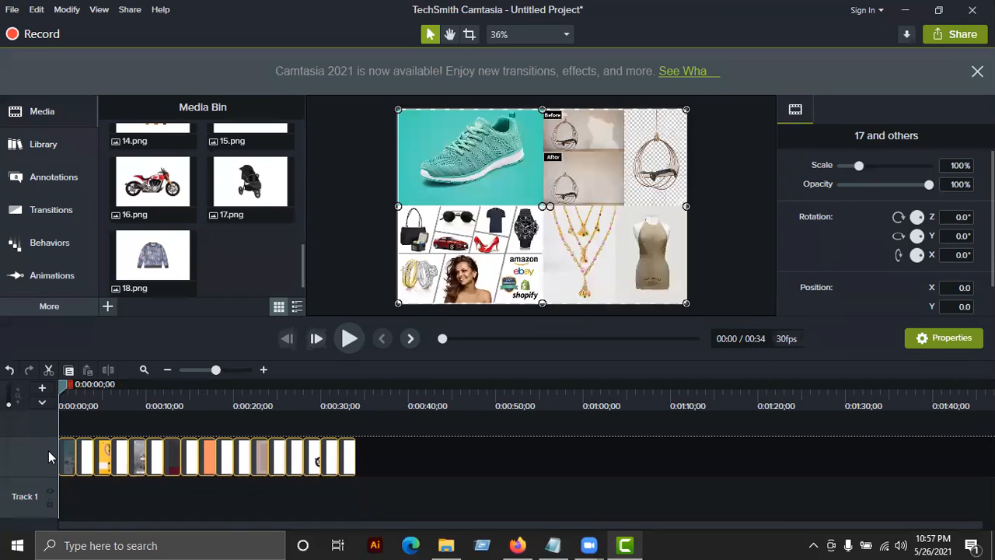
pyautogui.click(79, 488)
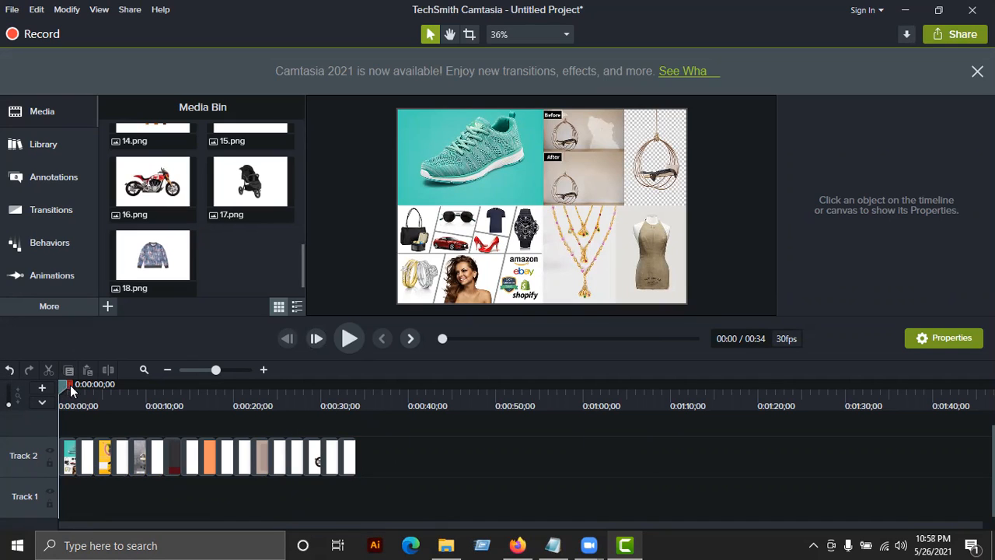
pyautogui.moveTo(63, 385); pyautogui.dragTo(8, 392)
# Start a local file export with custom production settings in the MP4 - Smart Player (HTML5) format
pyautogui.click(950, 34)
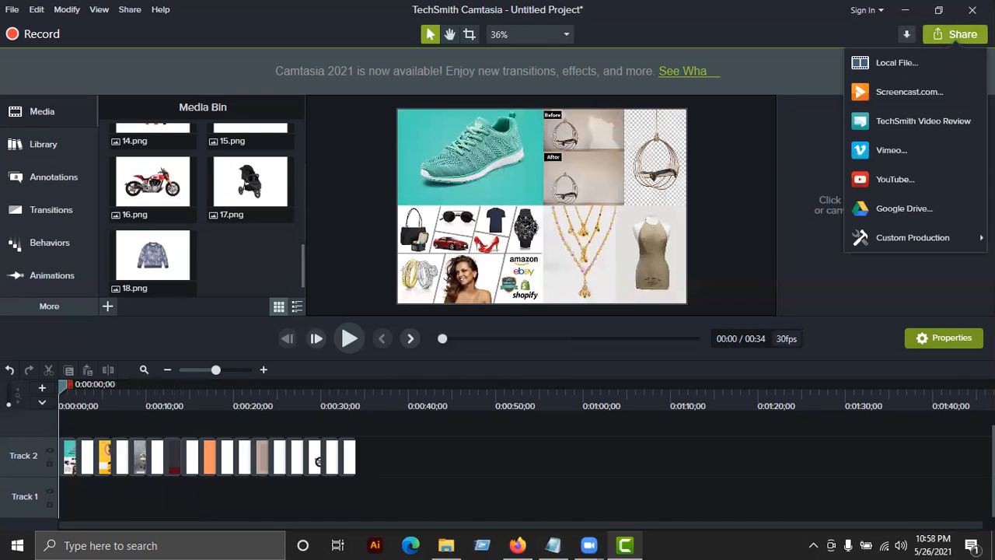
pyautogui.click(902, 62)
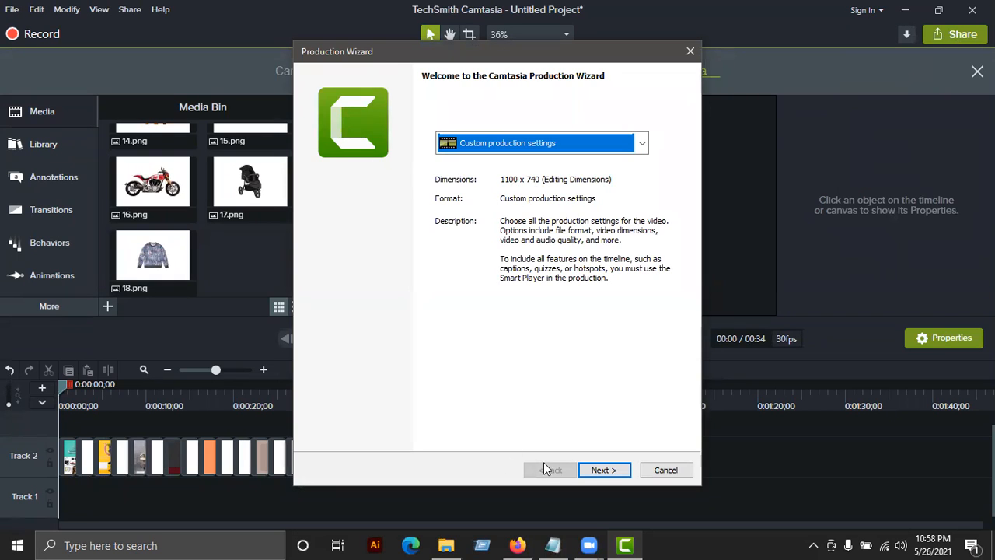
pyautogui.click(596, 471)
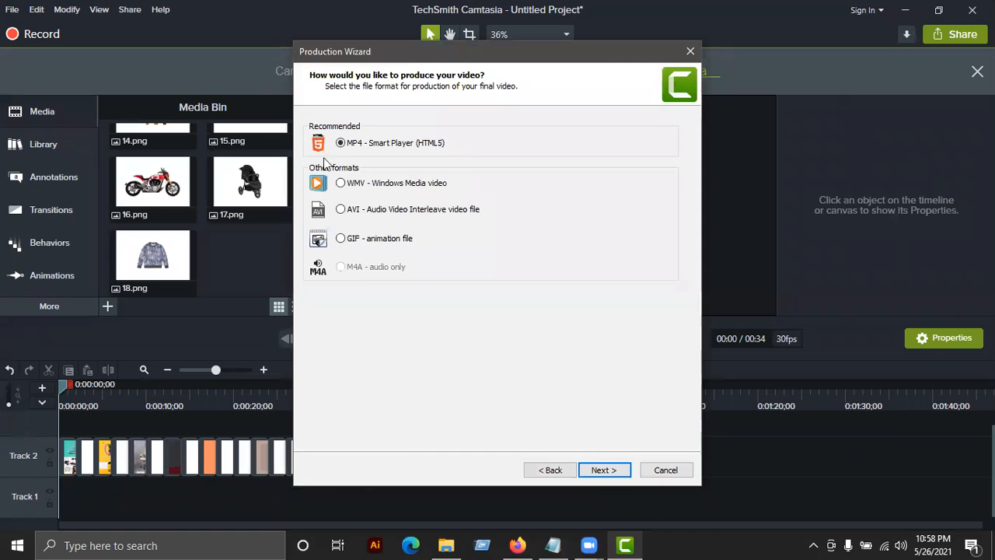
pyautogui.click(603, 471)
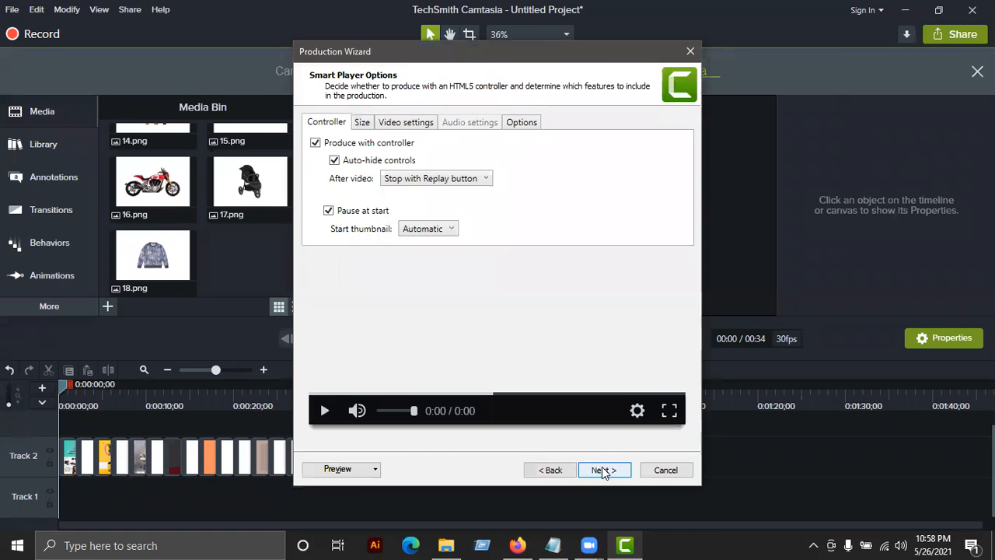
# Set the Smart Player embed width to 1100 and continue to the video options
pyautogui.click(362, 122)
pyautogui.moveTo(377, 161); pyautogui.dragTo(345, 171)
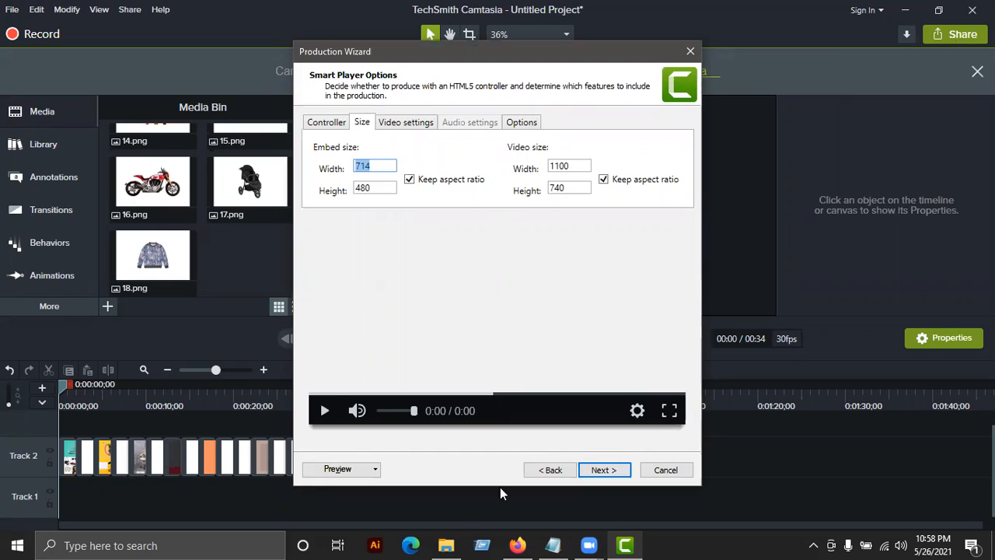
pyautogui.write('1100')
pyautogui.click(612, 471)
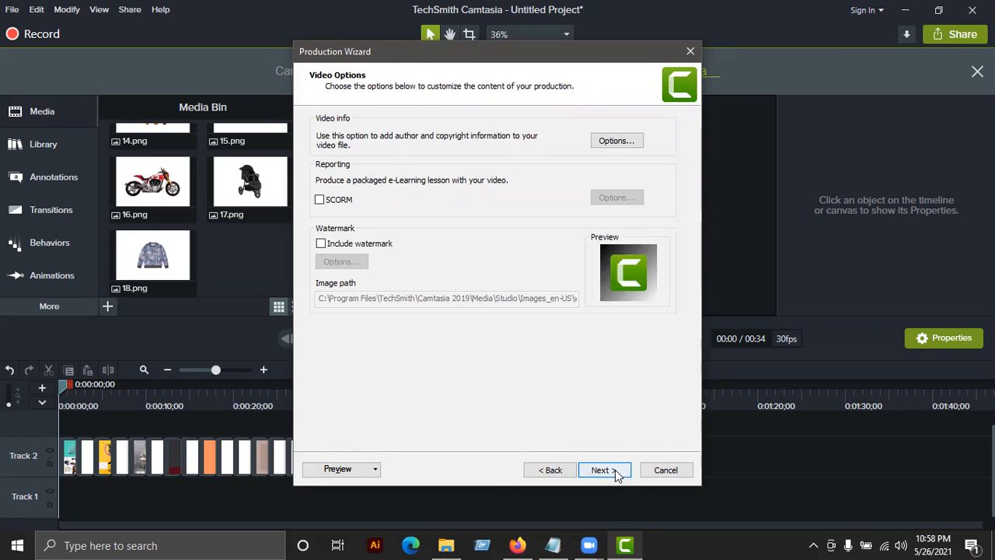
# Name the production New BG GIG and set its output folder to NEW BG GIG on the Desktop
pyautogui.click(628, 472)
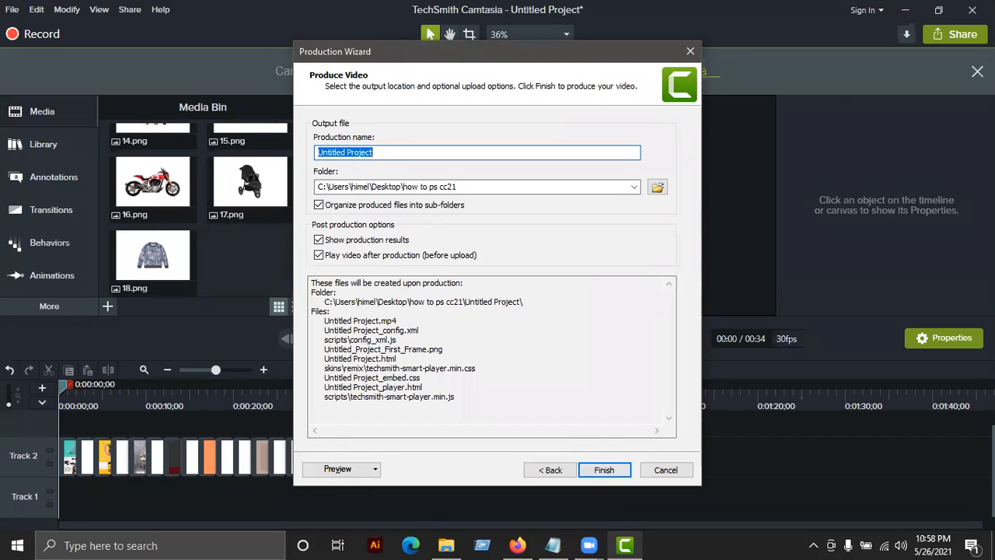
pyautogui.write('New BF')
pyautogui.press('BackSpace')
pyautogui.write('G GIG')
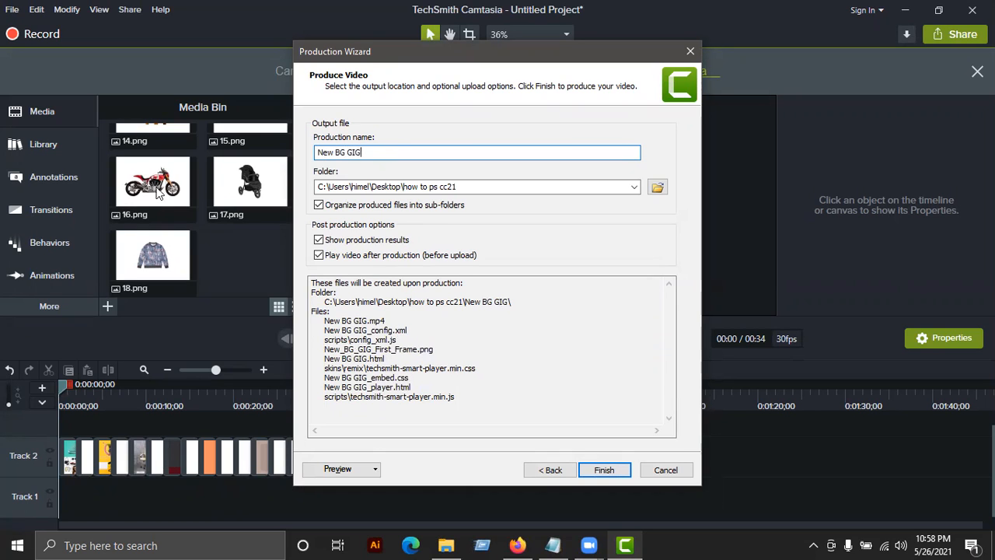
pyautogui.click(656, 189)
pyautogui.click(353, 188)
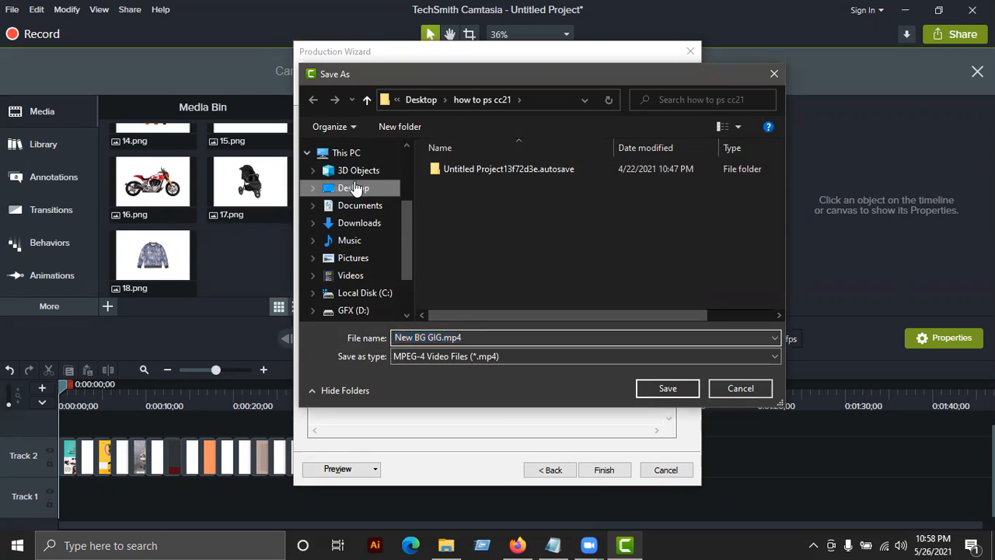
pyautogui.doubleClick(589, 268)
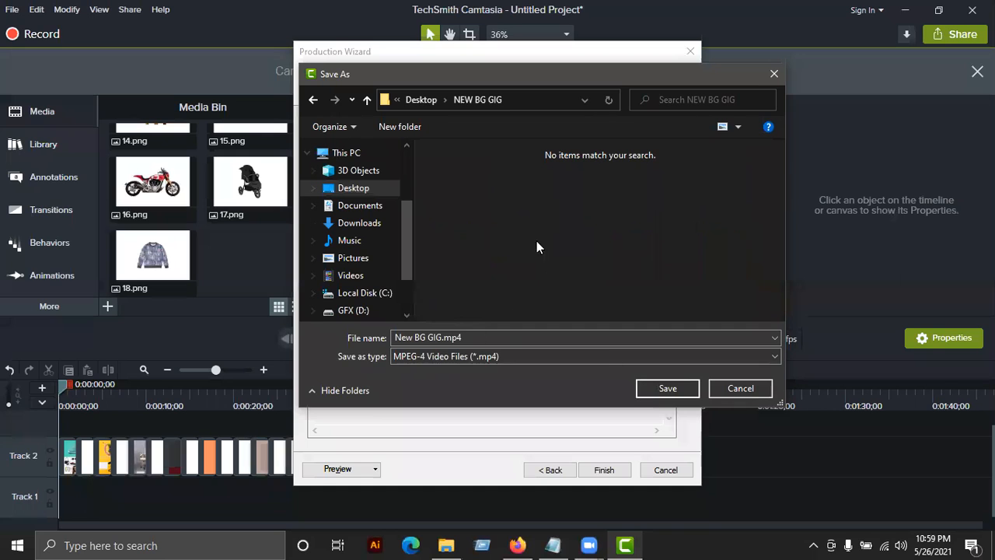
pyautogui.click(689, 388)
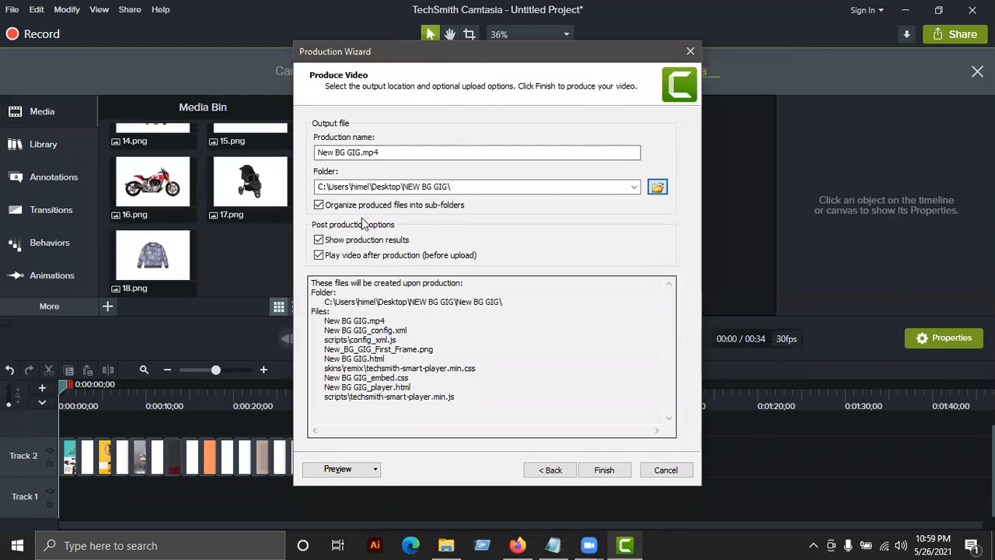
# Produce the video, postpone the Internet Explorer setup, and close the preview and the production results
pyautogui.click(606, 469)
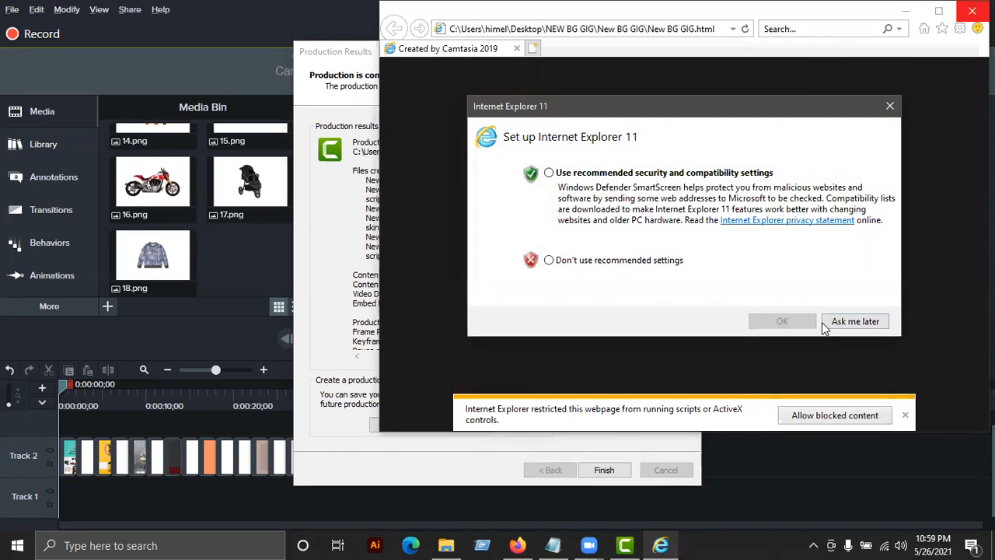
pyautogui.click(855, 321)
pyautogui.click(962, 19)
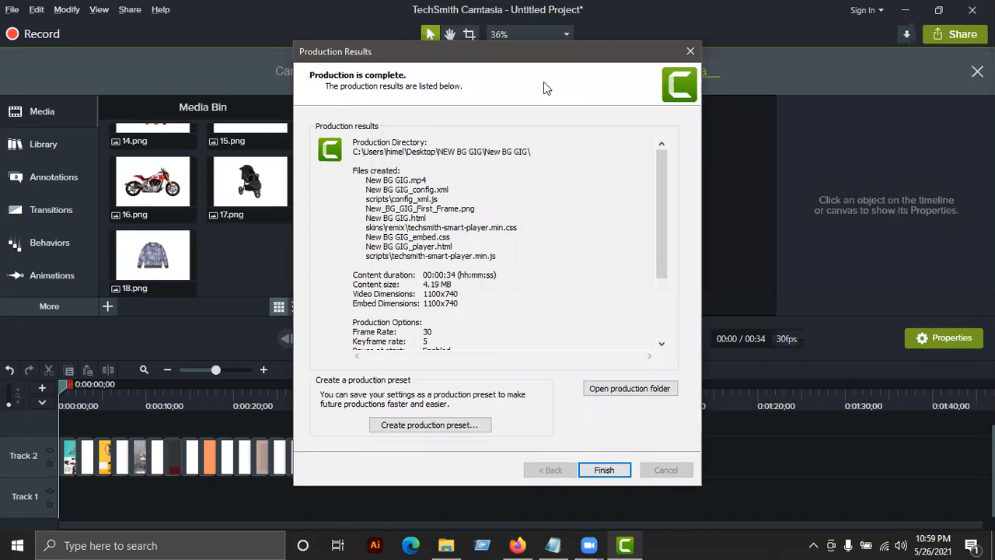
pyautogui.click(690, 51)
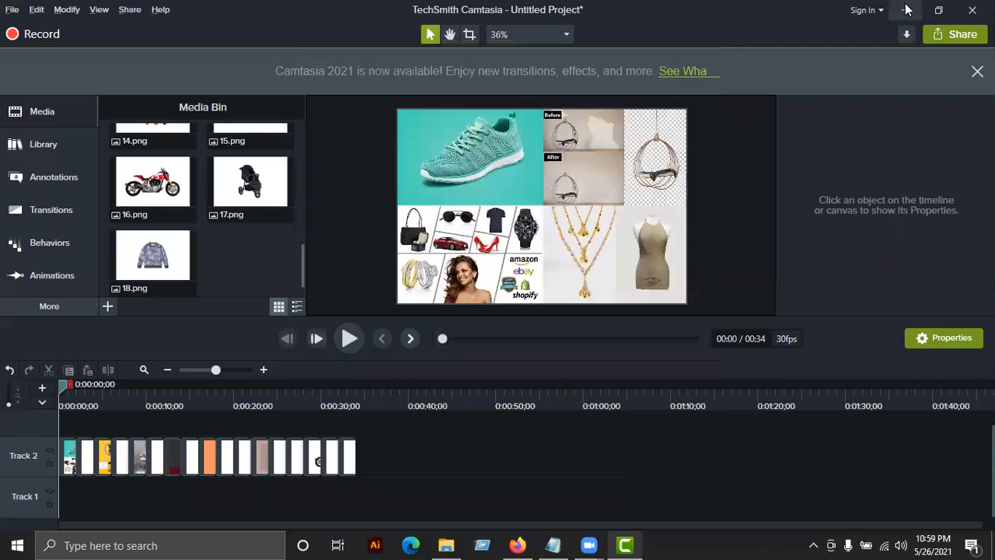
# Transfer New BG GIG.mp4 from the produced New BG GIG subfolder into the main NEW BG GIG folder
pyautogui.click(905, 10)
pyautogui.doubleClick(167, 129)
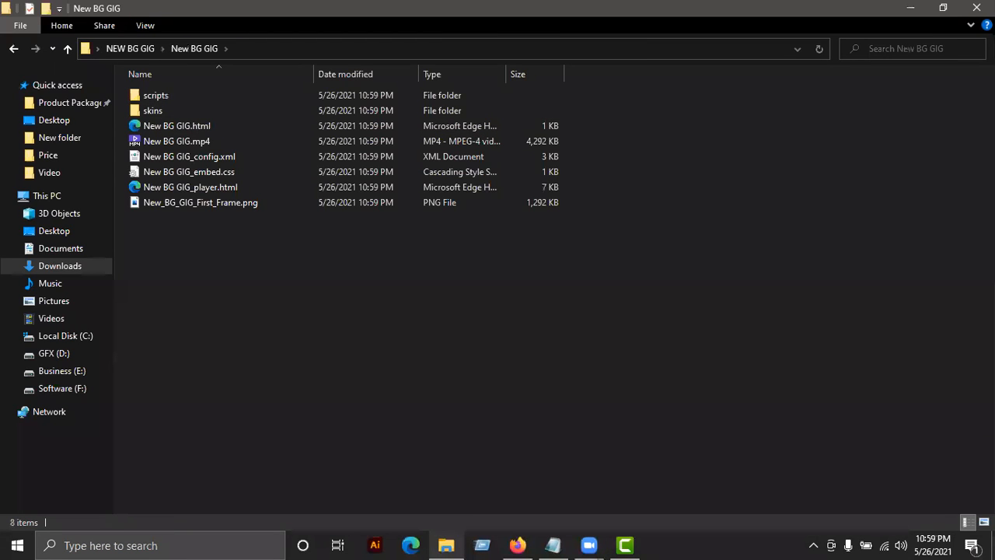
pyautogui.click(983, 521)
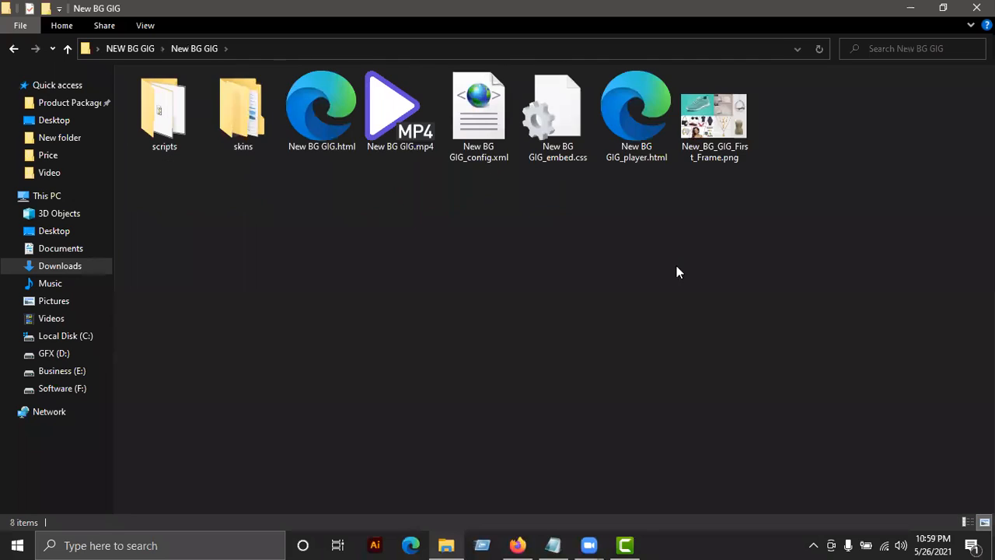
pyautogui.click(412, 155)
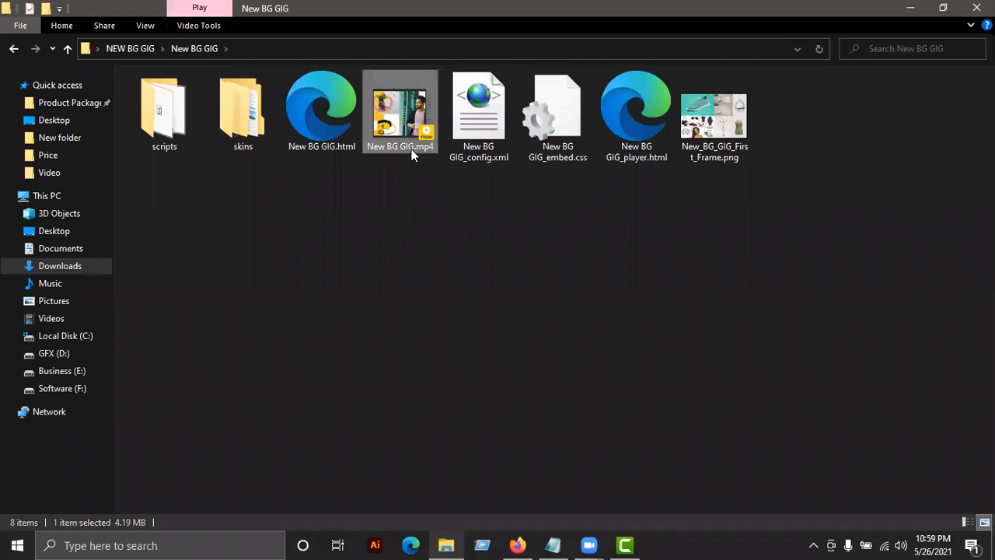
pyautogui.click(13, 48)
pyautogui.hotkey('ctrl', 'v')
pyautogui.click(864, 224)
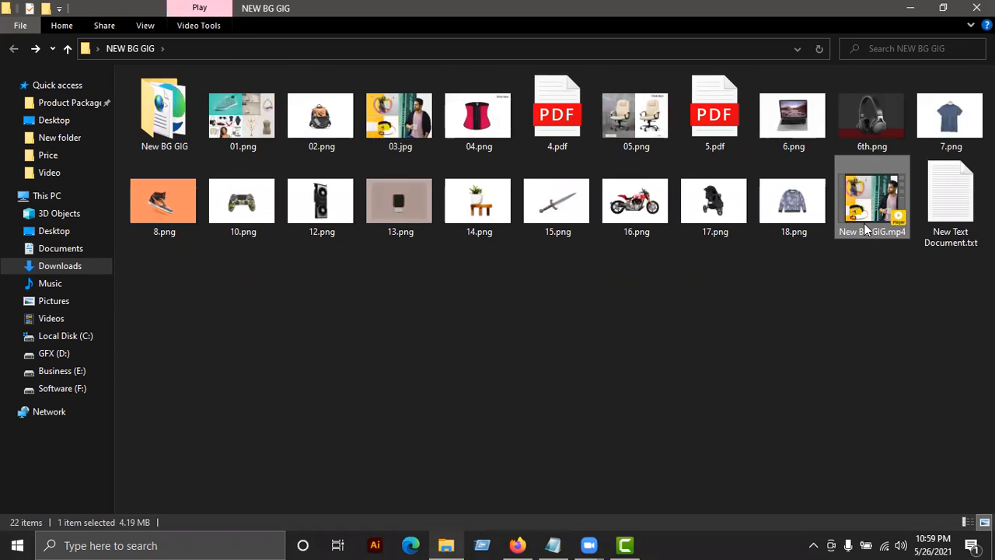
# Play New BG GIG.mp4 to check the slideshow, close the player, and refresh the folder
pyautogui.doubleClick(865, 222)
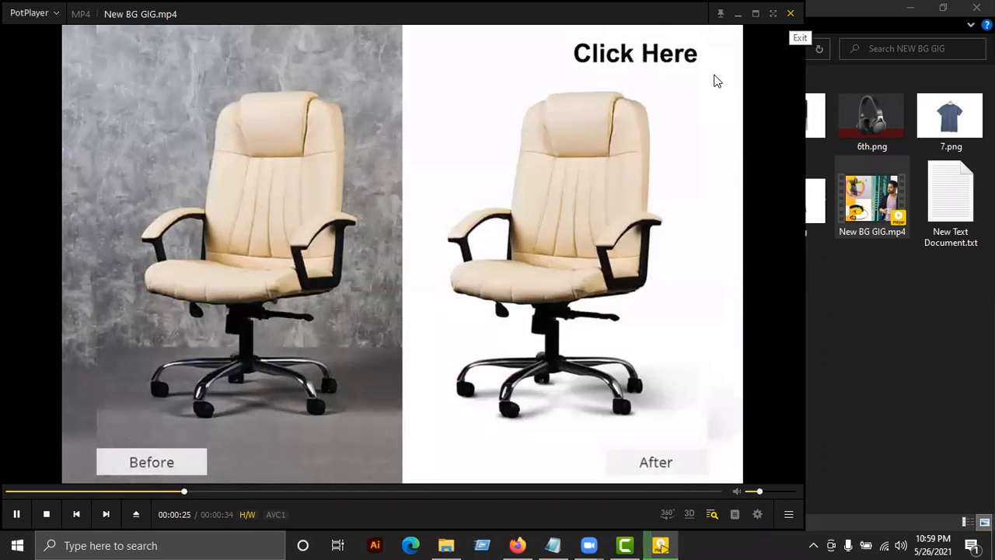
pyautogui.hotkey('alt', 'F4')
pyautogui.rightClick(720, 334)
pyautogui.click(765, 164)
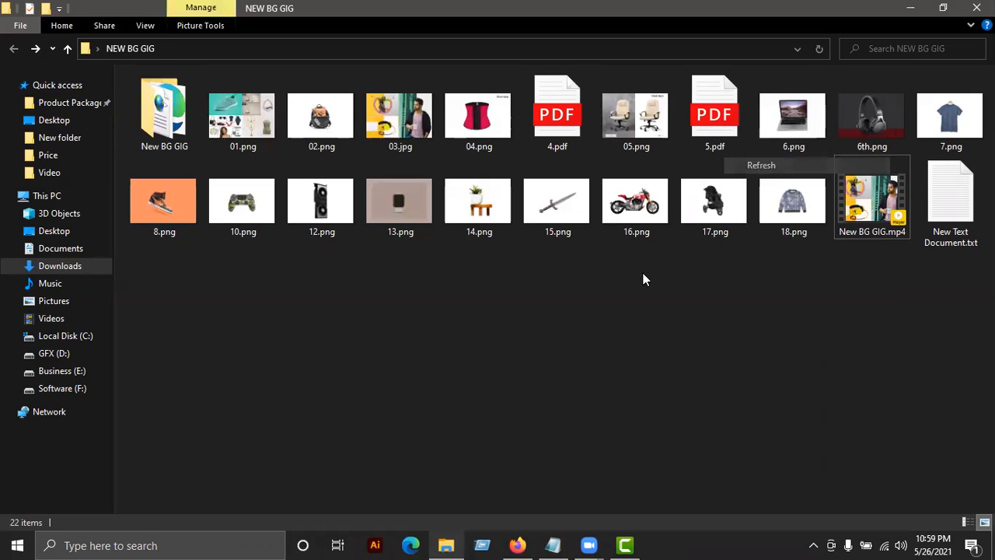
# Delete the produced New BG GIG subfolder from the main gig folder
pyautogui.click(585, 126)
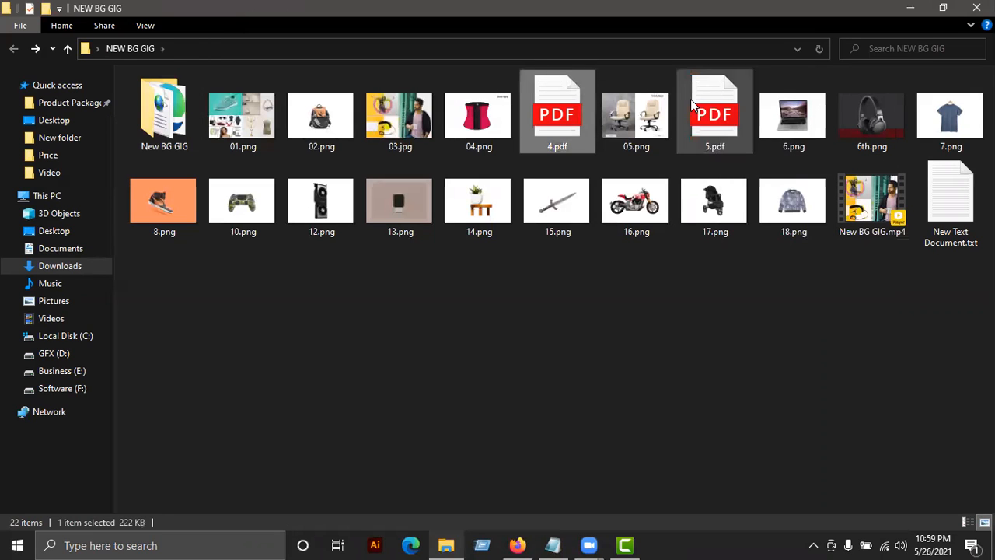
pyautogui.click(565, 309)
pyautogui.click(166, 115)
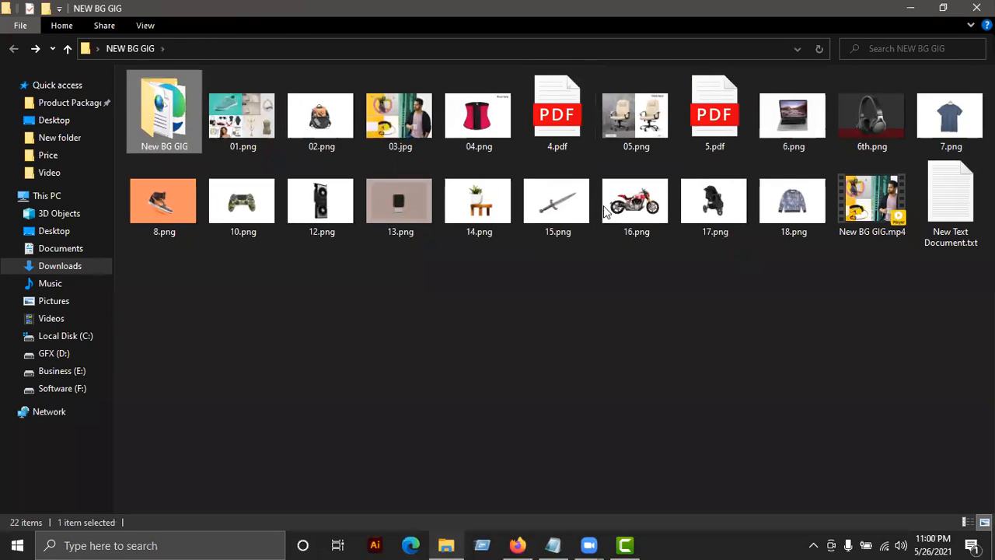
pyautogui.press('Delete')
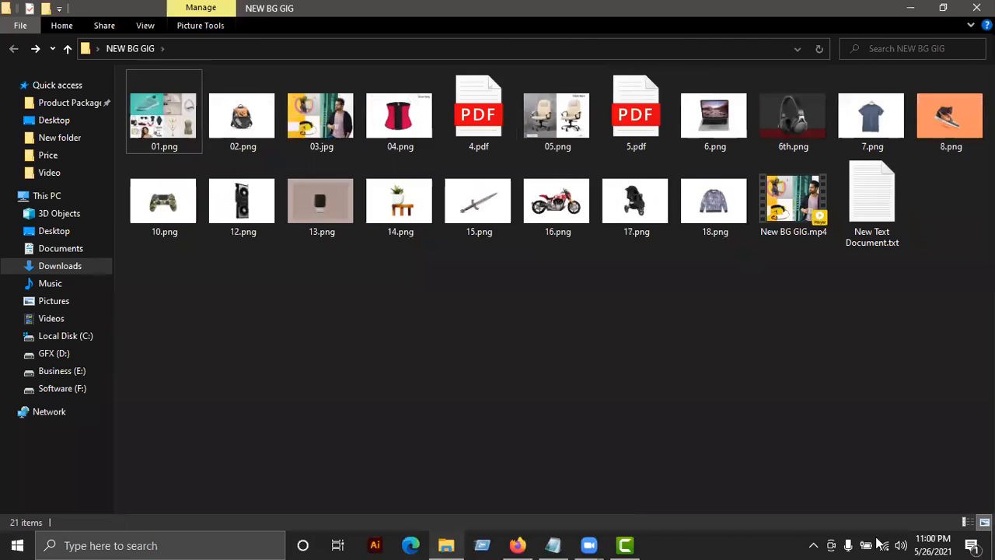
# Close Camtasia and refresh the NEW BG GIG folder
pyautogui.click(624, 546)
pyautogui.click(972, 9)
pyautogui.click(544, 324)
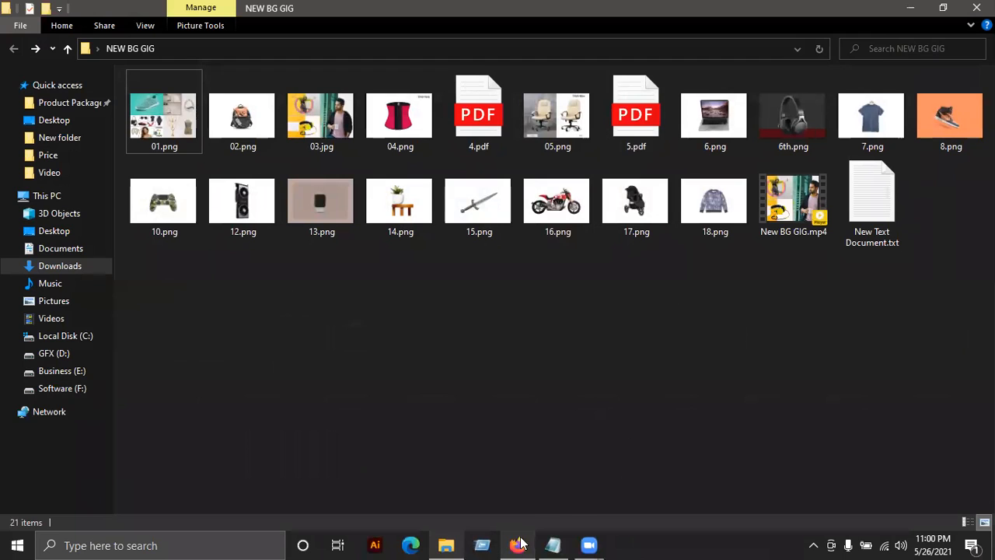
pyautogui.rightClick(612, 315)
pyautogui.click(631, 150)
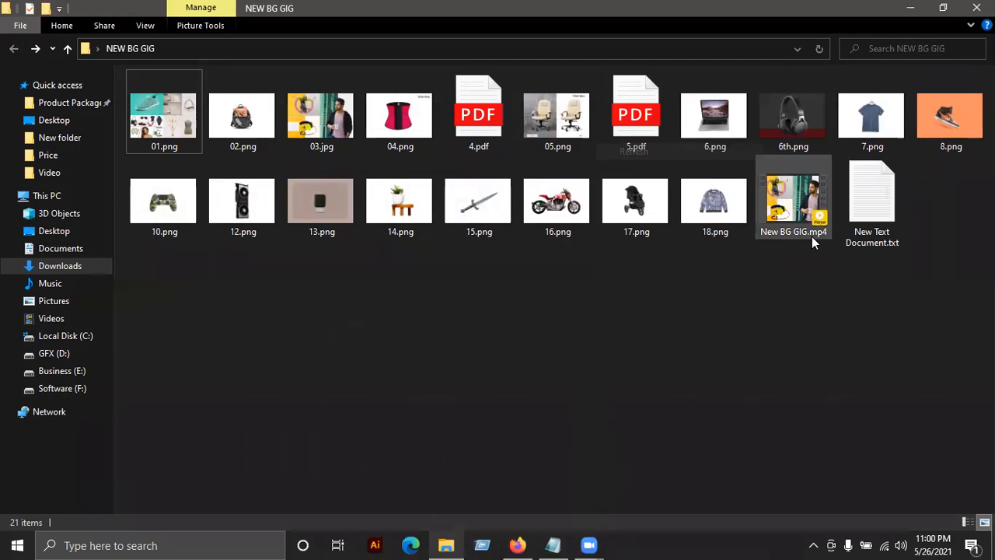
# Switch to Firefox and delete the gig "quickly remove the background perfectly from your image" from the active Fiverr gigs
pyautogui.click(517, 544)
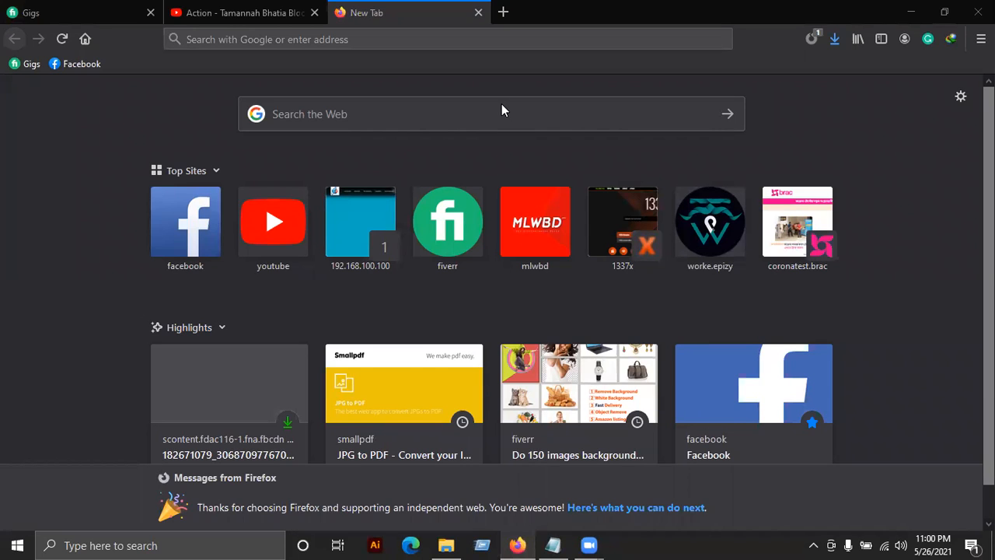
pyautogui.click(86, 8)
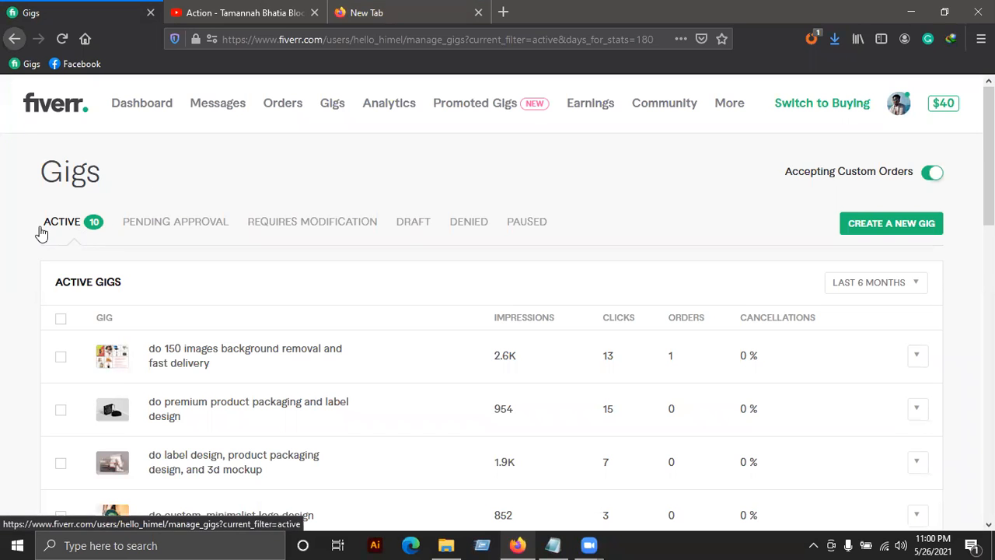
pyautogui.scroll(-3, 238, 322)
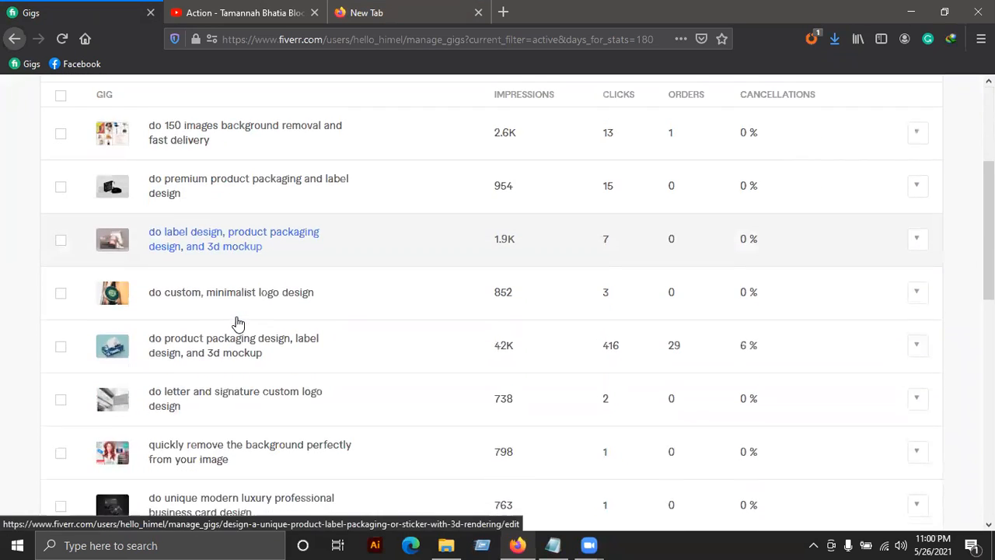
pyautogui.scroll(-2, 238, 322)
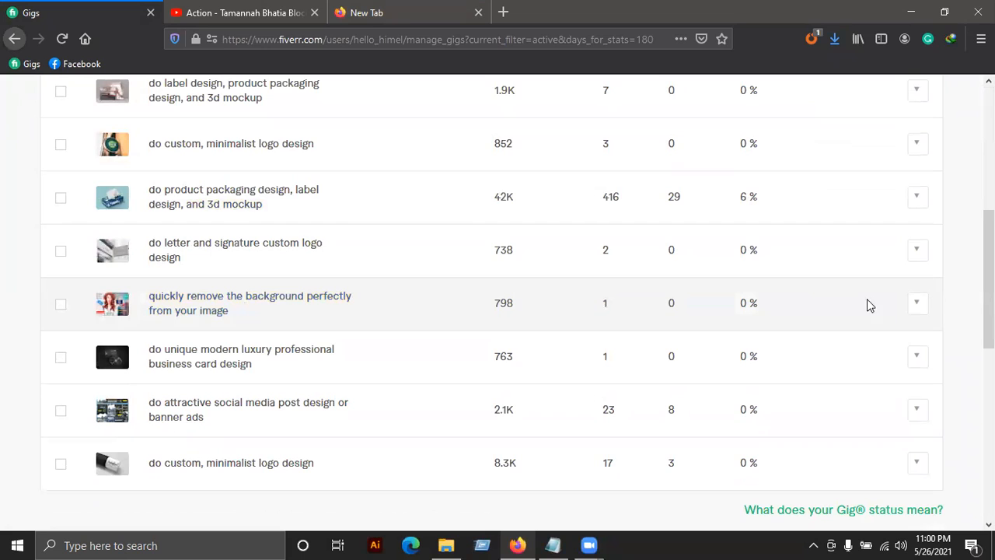
pyautogui.click(915, 305)
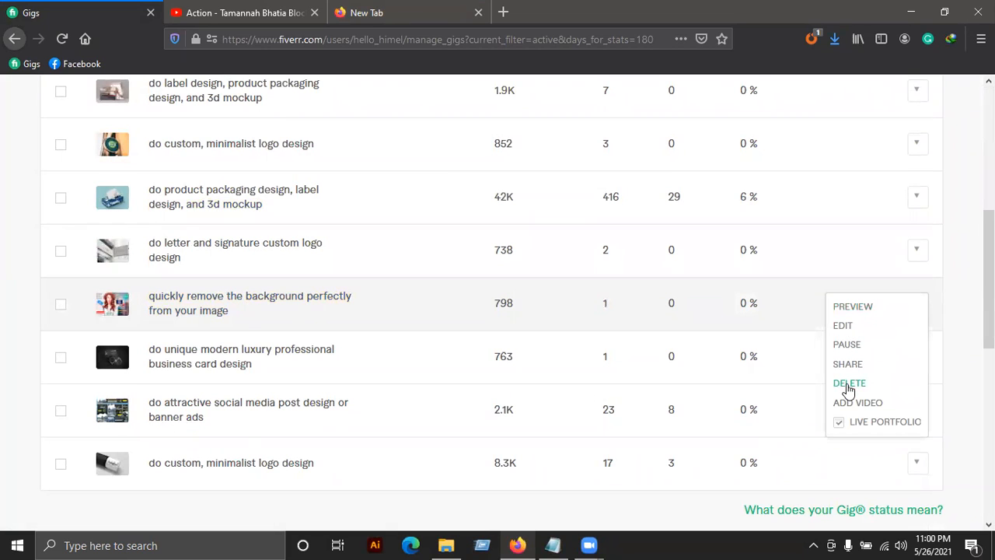
pyautogui.click(488, 327)
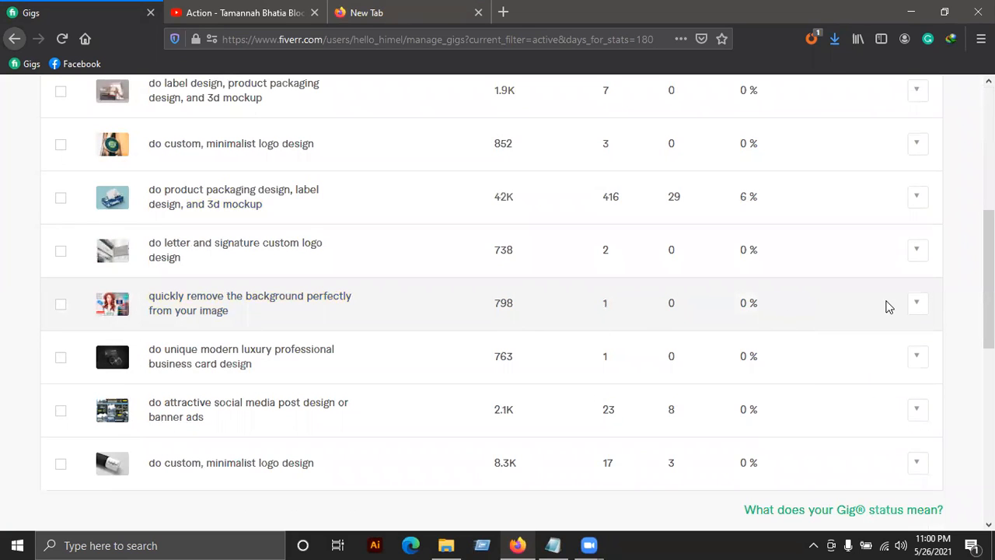
pyautogui.click(917, 304)
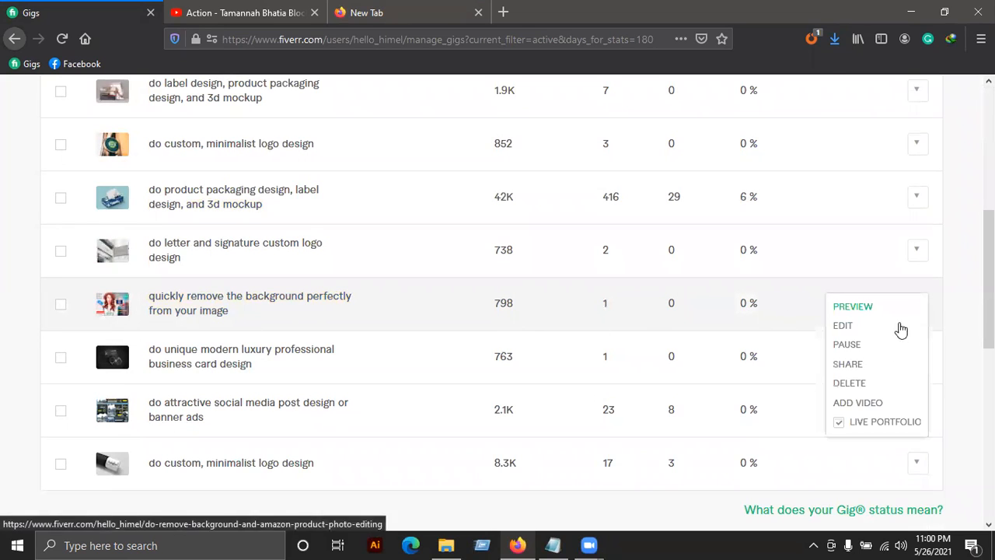
pyautogui.click(849, 383)
pyautogui.click(485, 276)
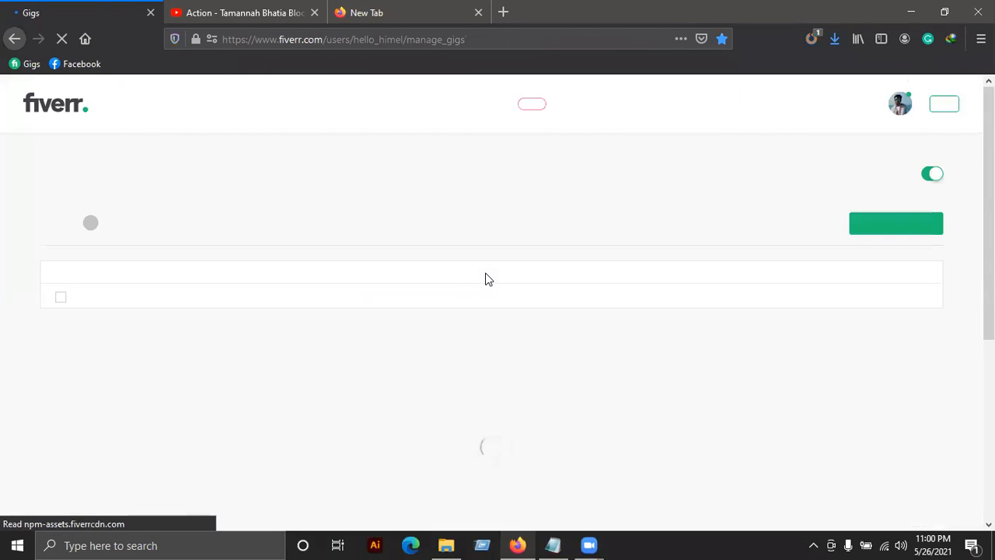
pyautogui.scroll(-5, 173, 284)
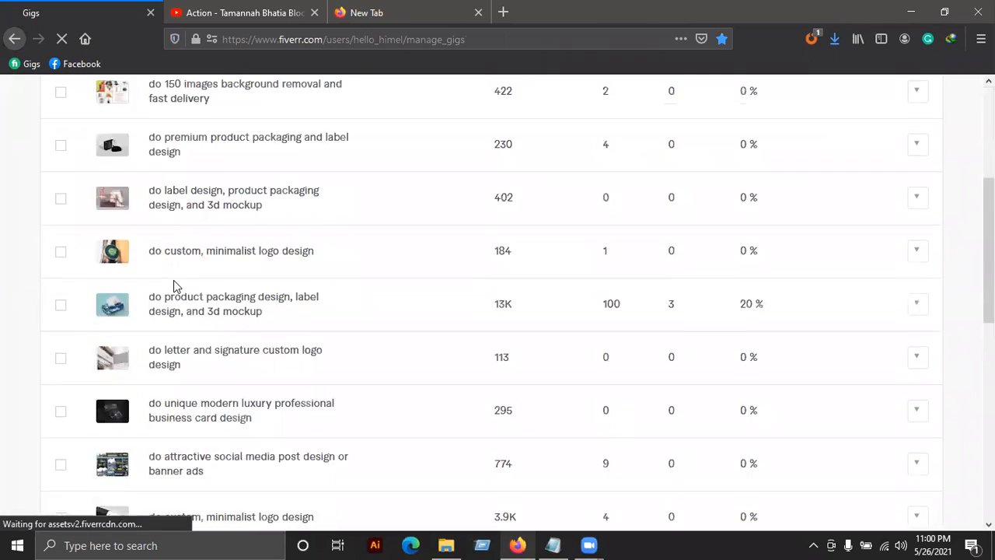
pyautogui.scroll(2, 175, 314)
pyautogui.scroll(3, 180, 323)
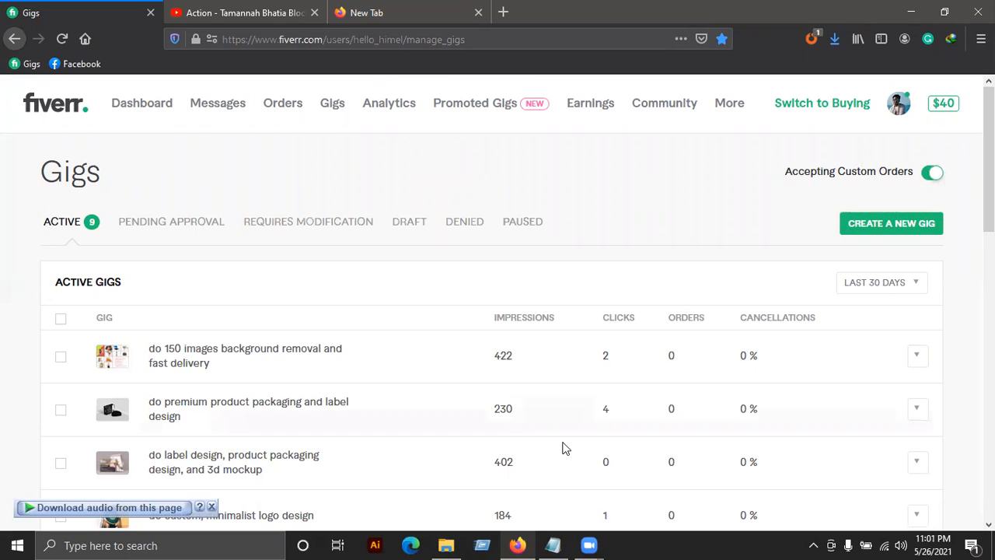
# Switch to Microsoft Edge, open fiverr.com and dismiss the Join Fiverr prompt
pyautogui.click(411, 544)
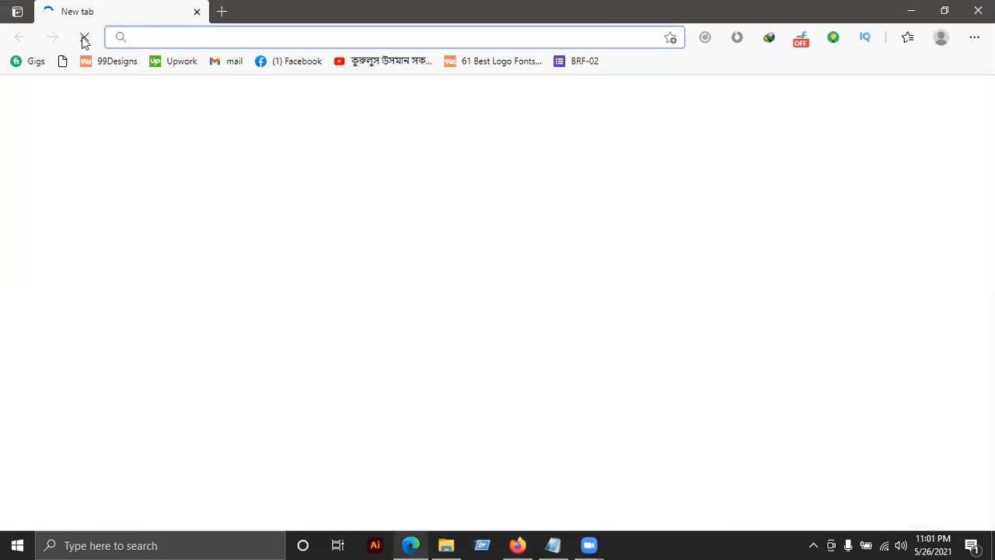
pyautogui.write('fiverr.com')
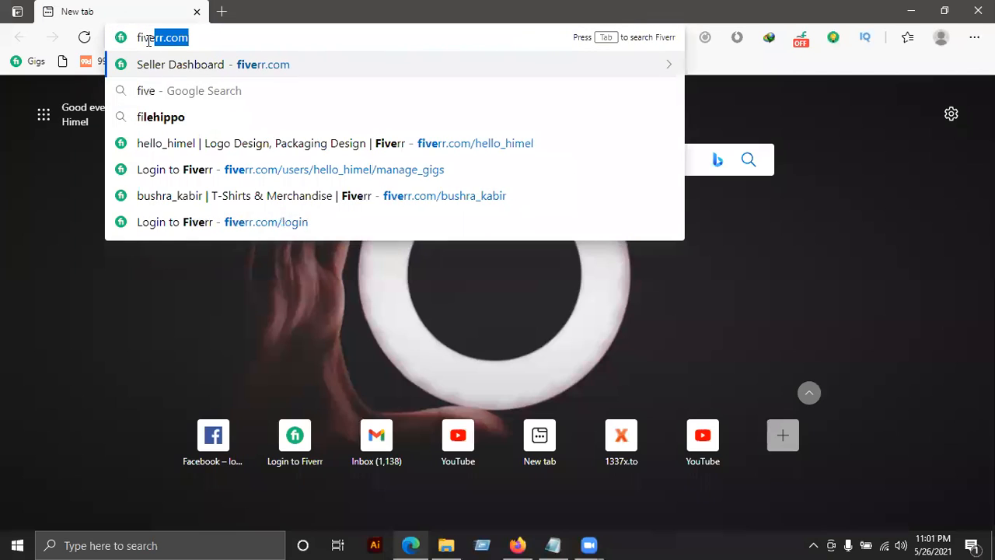
pyautogui.press('Return')
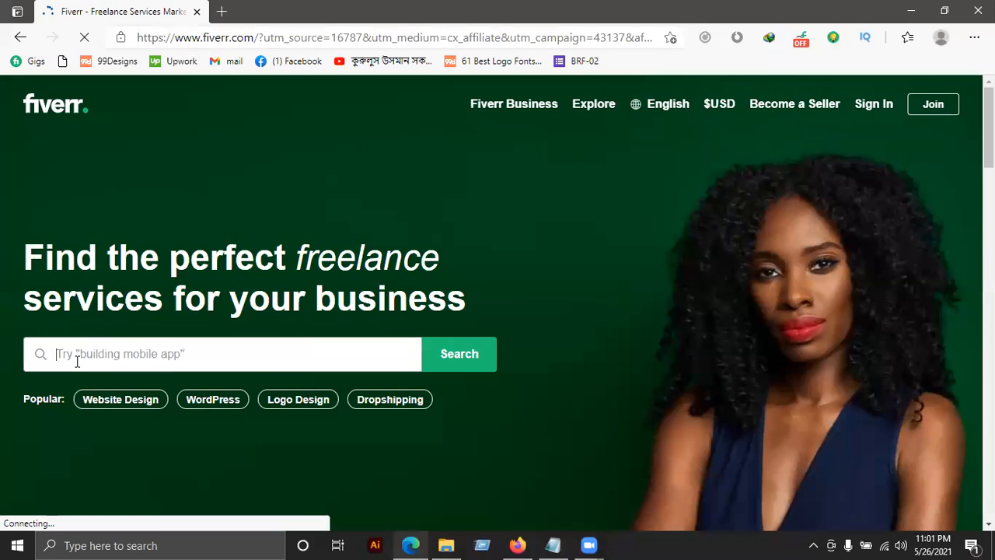
pyautogui.click(197, 353)
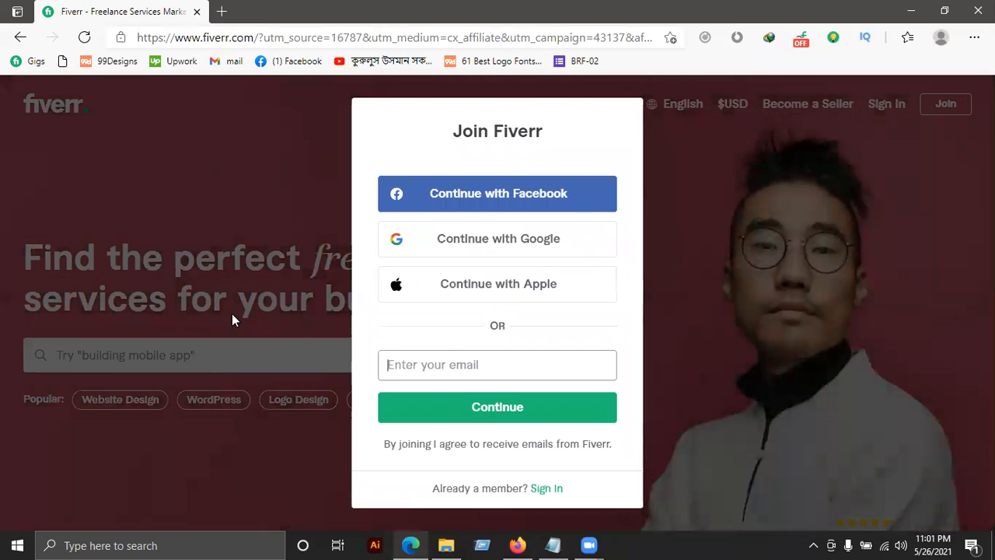
pyautogui.click(214, 349)
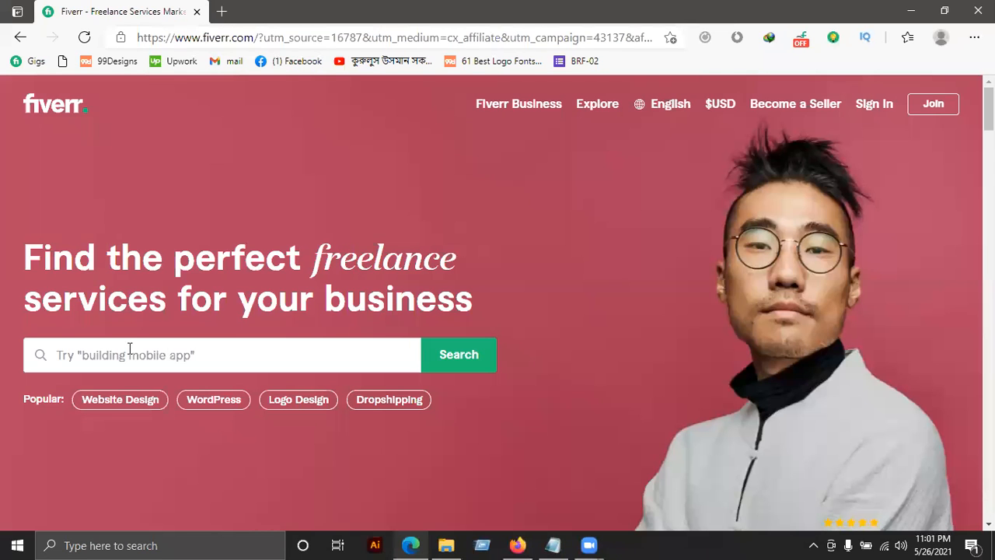
# Enter "background" in Fiverr's homepage service search and examine the suggested services
pyautogui.click(129, 347)
pyautogui.write('background')
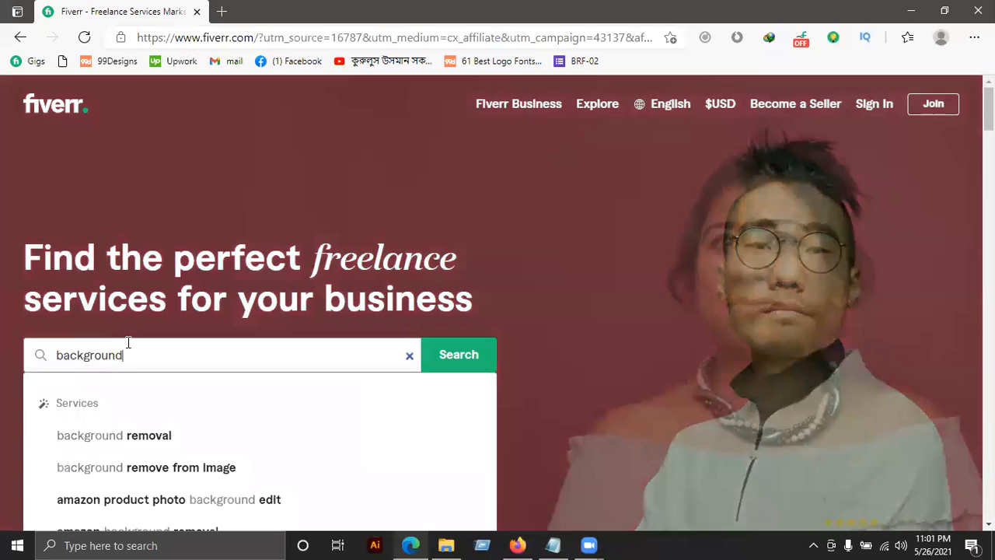
pyautogui.scroll(-2, 128, 342)
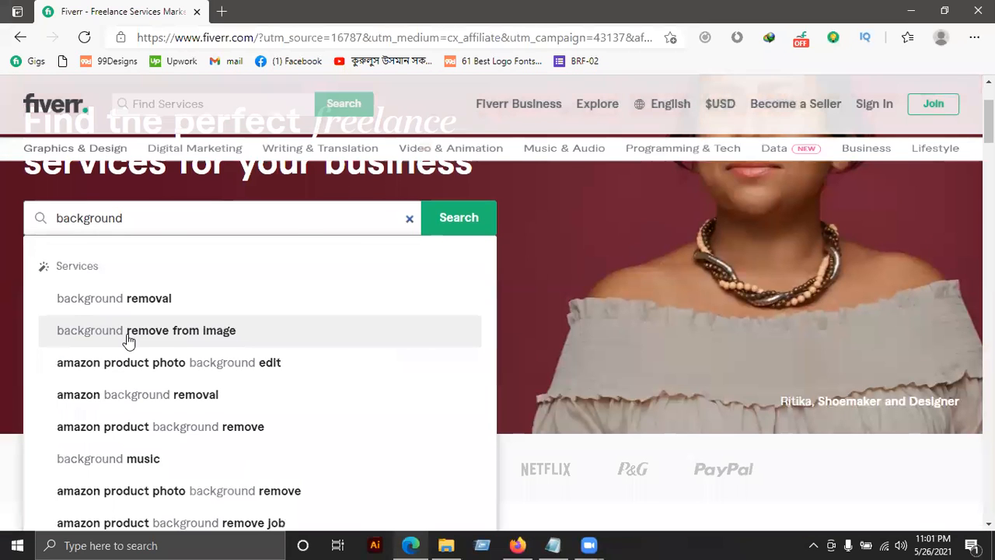
pyautogui.scroll(-1, 128, 339)
pyautogui.click(111, 238)
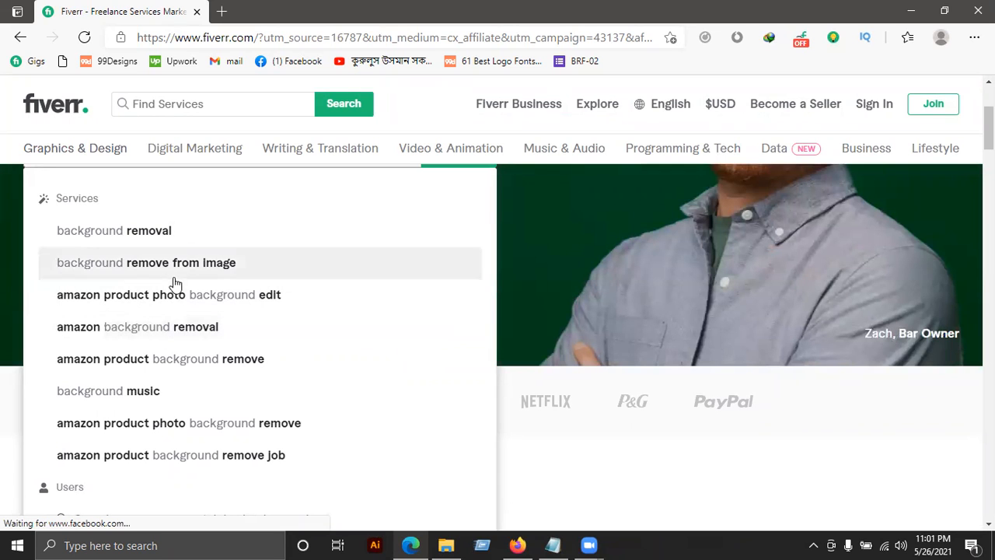
pyautogui.scroll(1, 125, 475)
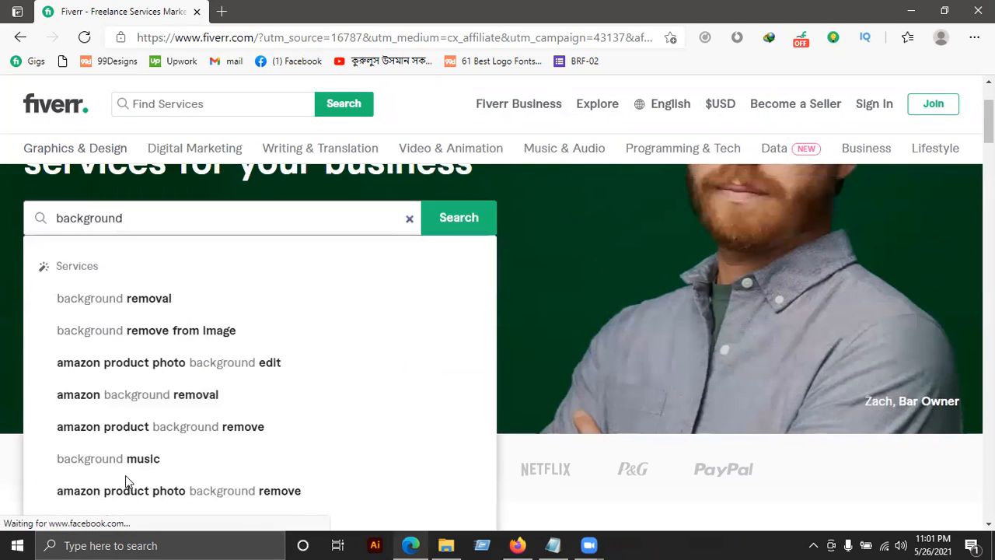
pyautogui.scroll(2, 125, 475)
pyautogui.scroll(-3, 125, 475)
pyautogui.scroll(1, 126, 474)
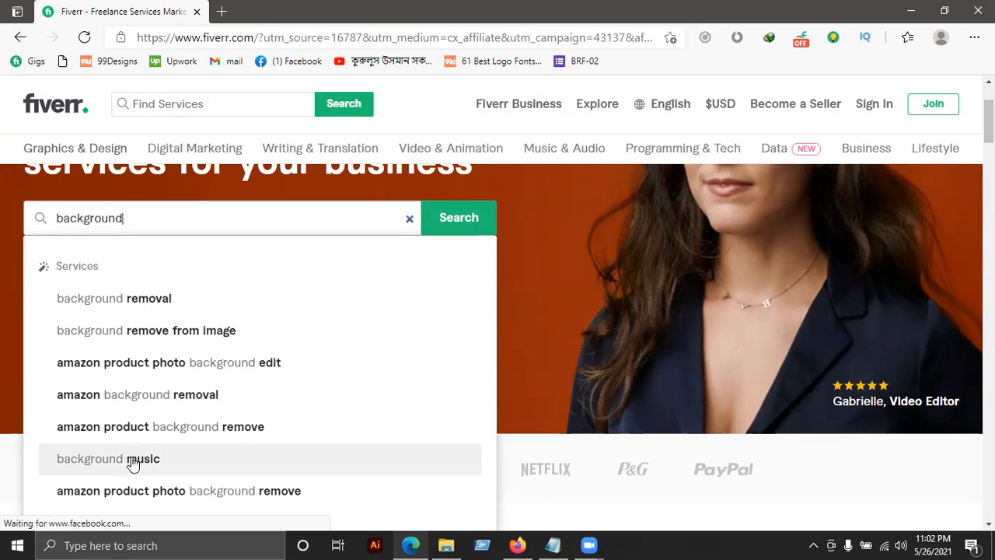
pyautogui.scroll(1, 132, 462)
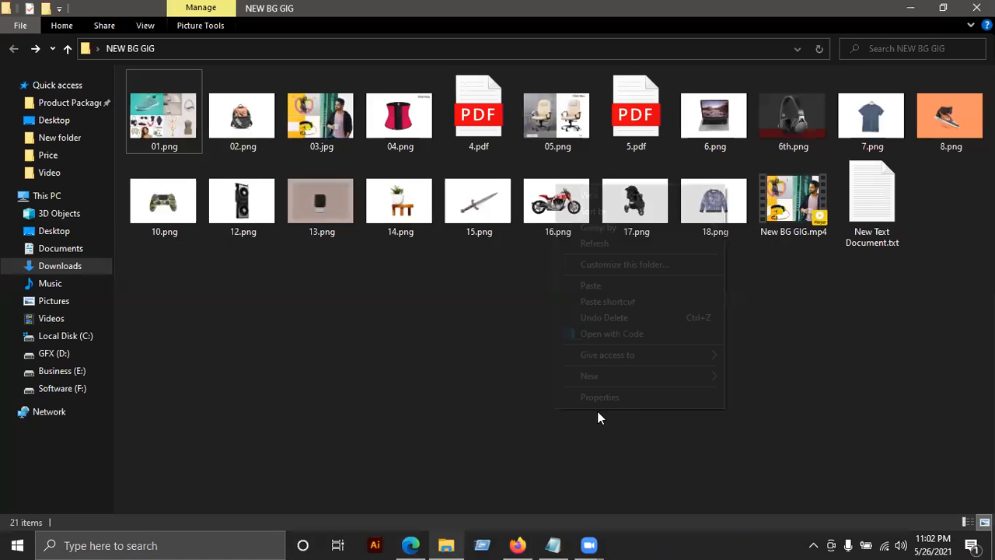
# Create a second text document in the NEW BG GIG folder and write the heading "fiverr Suggest:" in it
pyautogui.moveTo(608, 376)
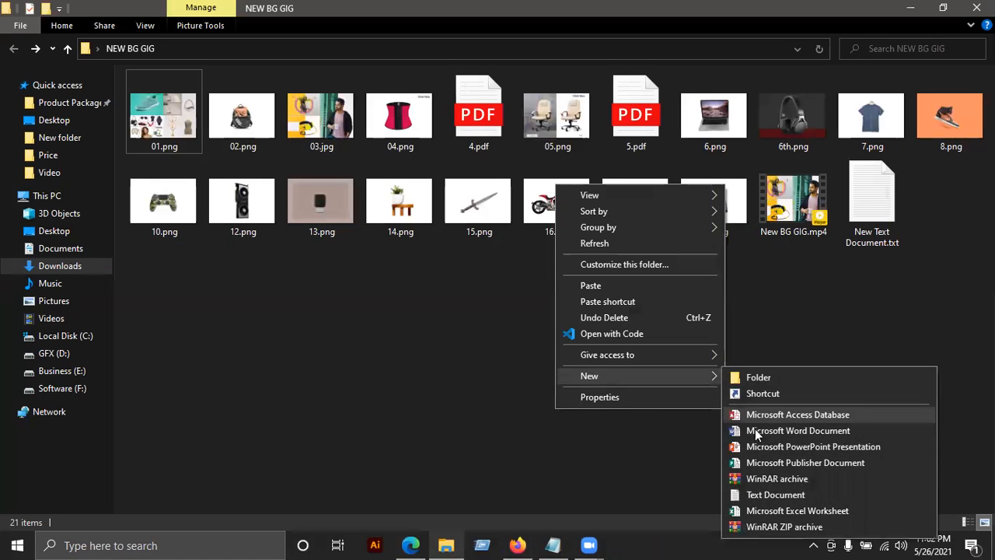
pyautogui.click(777, 494)
pyautogui.doubleClick(879, 206)
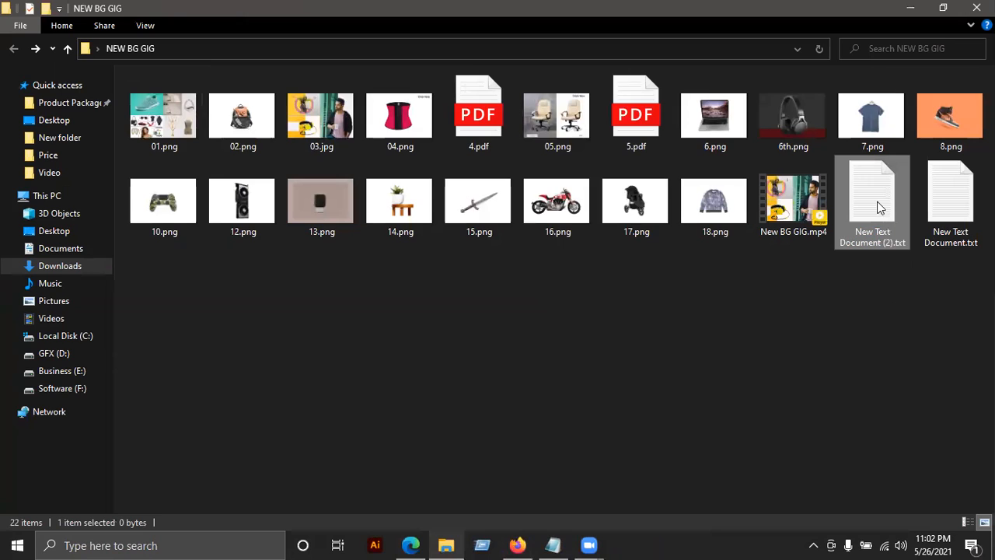
pyautogui.write('fiver')
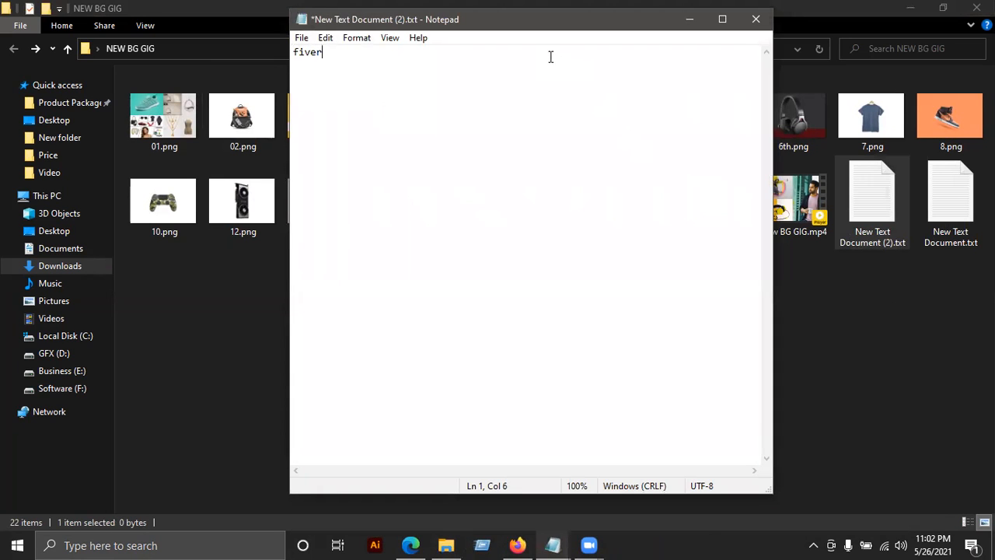
pyautogui.write('r Suggest:')
# Place the New Text Document (2).txt note beside the Fiverr search suggestions in Edge
pyautogui.click(544, 534)
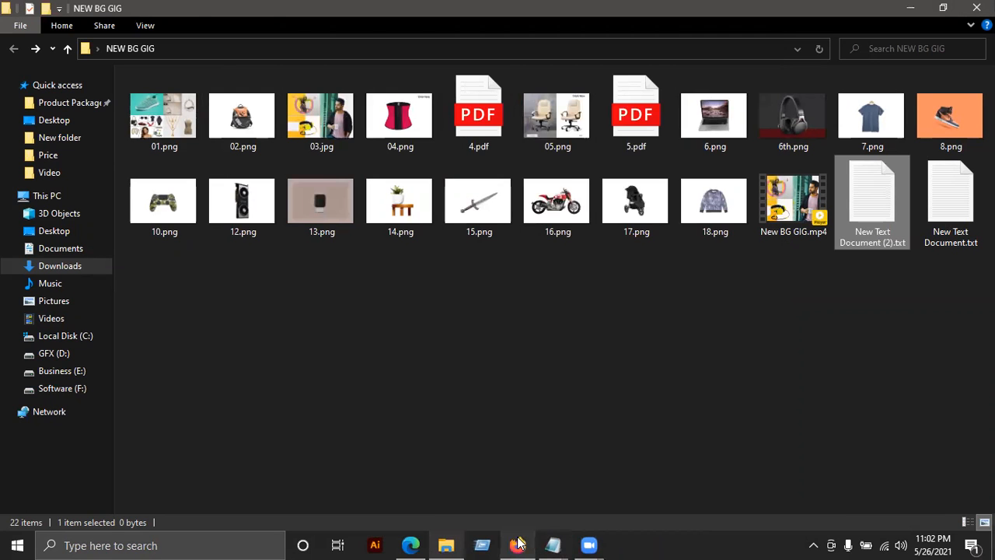
pyautogui.click(519, 544)
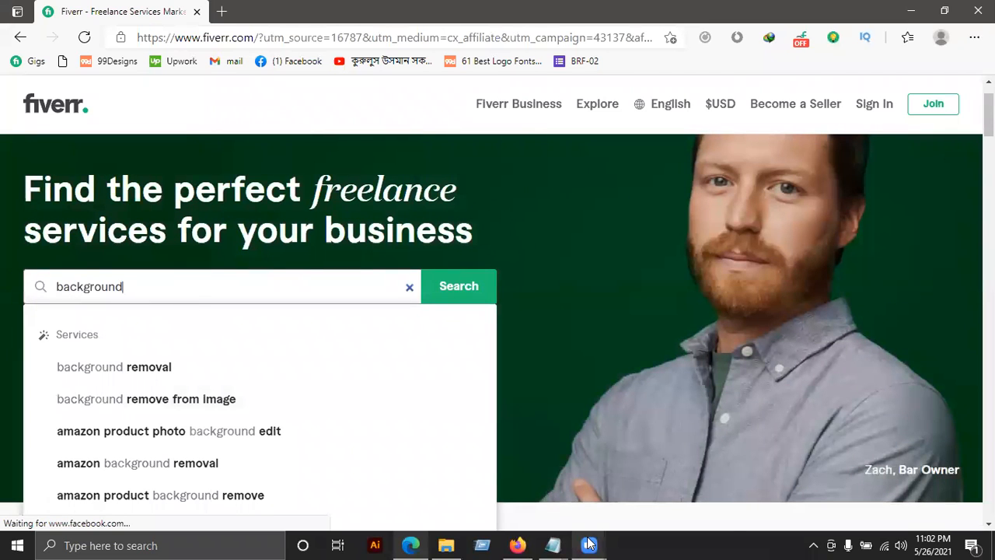
pyautogui.moveTo(552, 544)
pyautogui.click(521, 486)
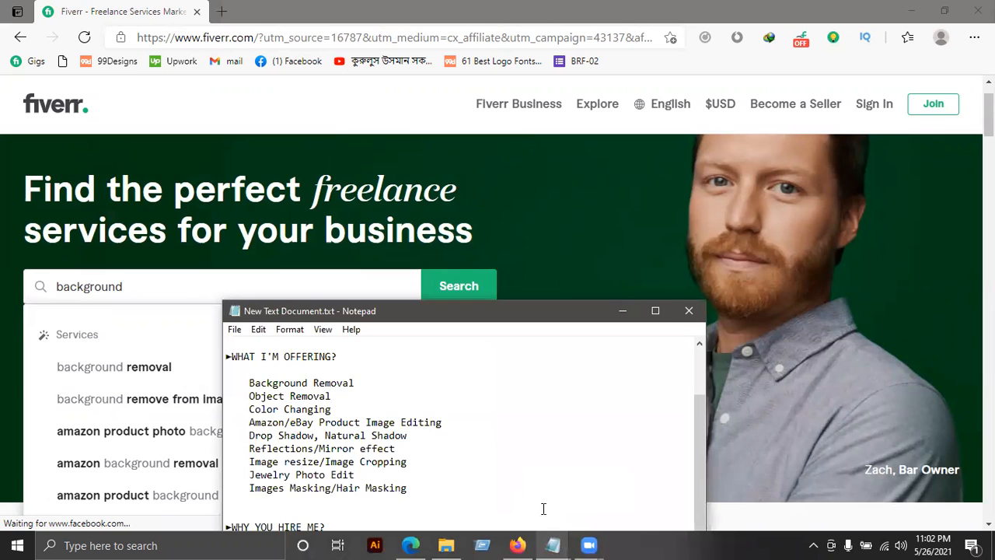
pyautogui.click(622, 311)
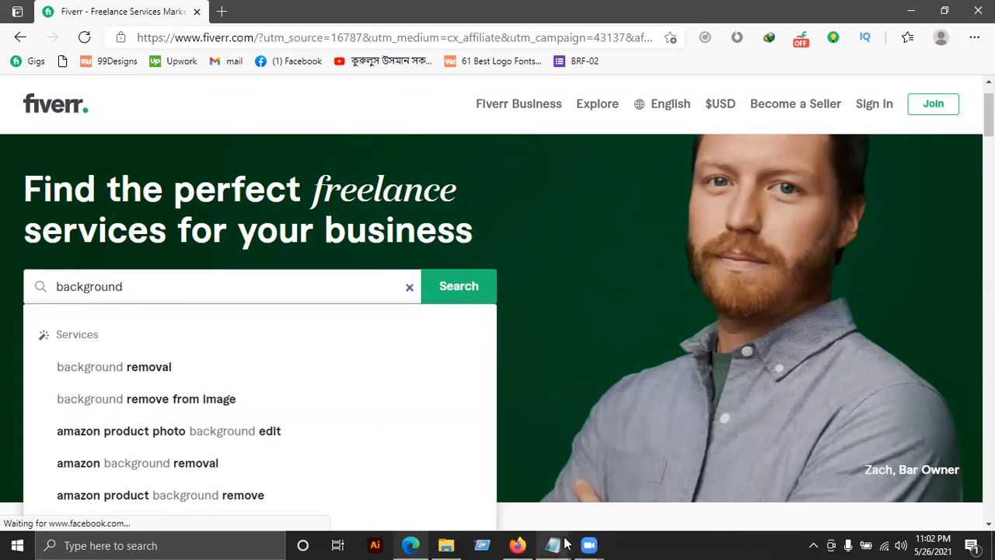
pyautogui.click(565, 543)
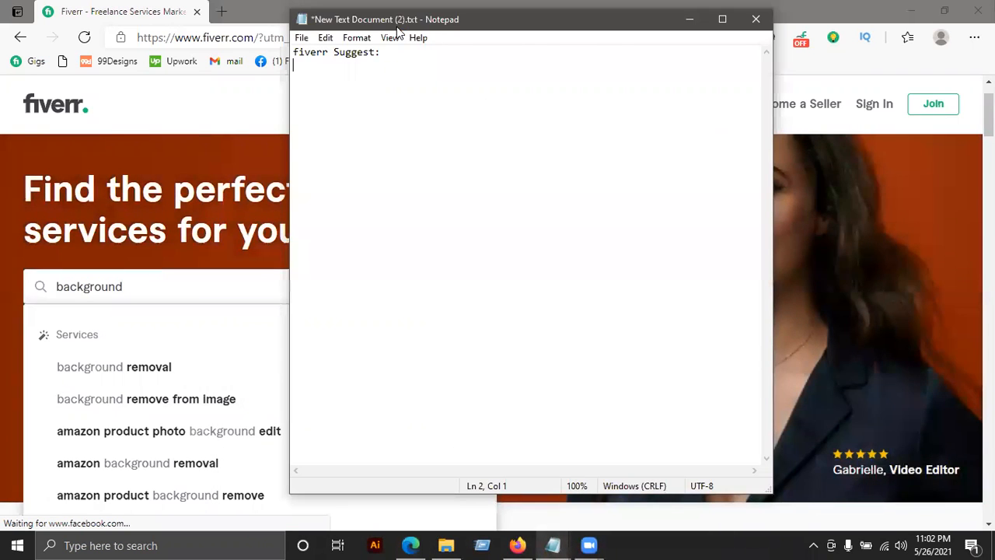
pyautogui.moveTo(396, 31); pyautogui.dragTo(623, 83)
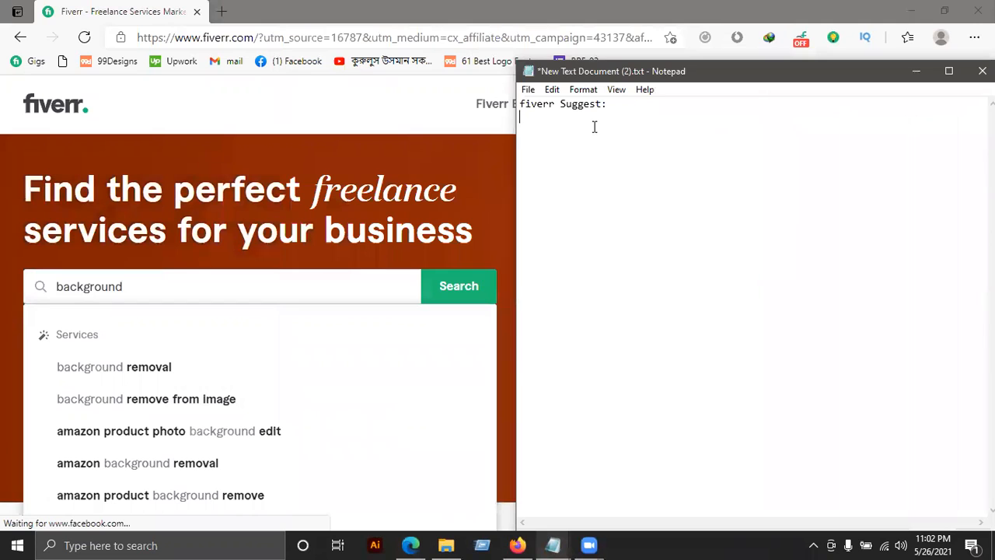
# List "background removal" and "background remove from image" on separate lines under the note's heading
pyautogui.write('background removal')
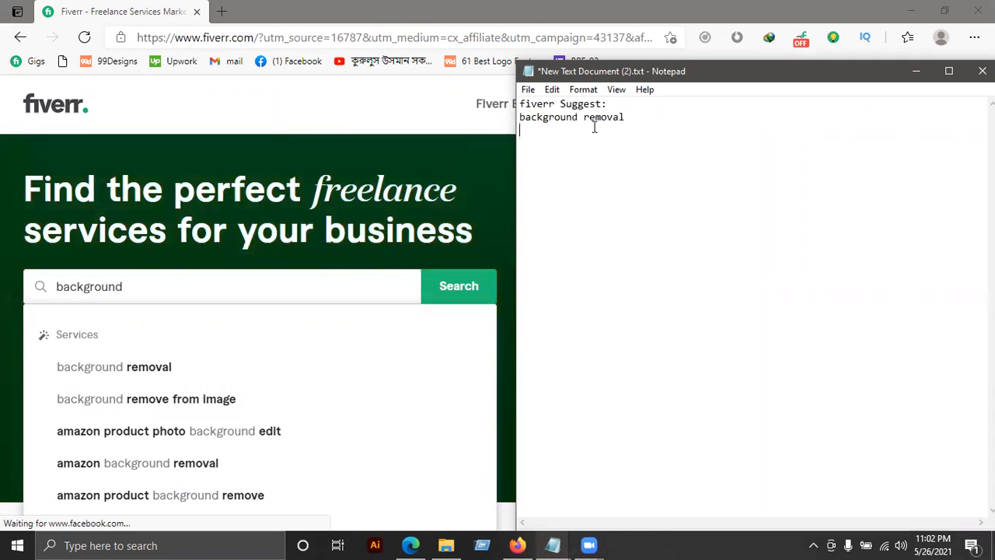
pyautogui.moveTo(520, 117)
pyautogui.mouseDown()
pyautogui.moveTo(572, 104)
pyautogui.moveTo(517, 117)
pyautogui.mouseUp()
pyautogui.click(637, 120)
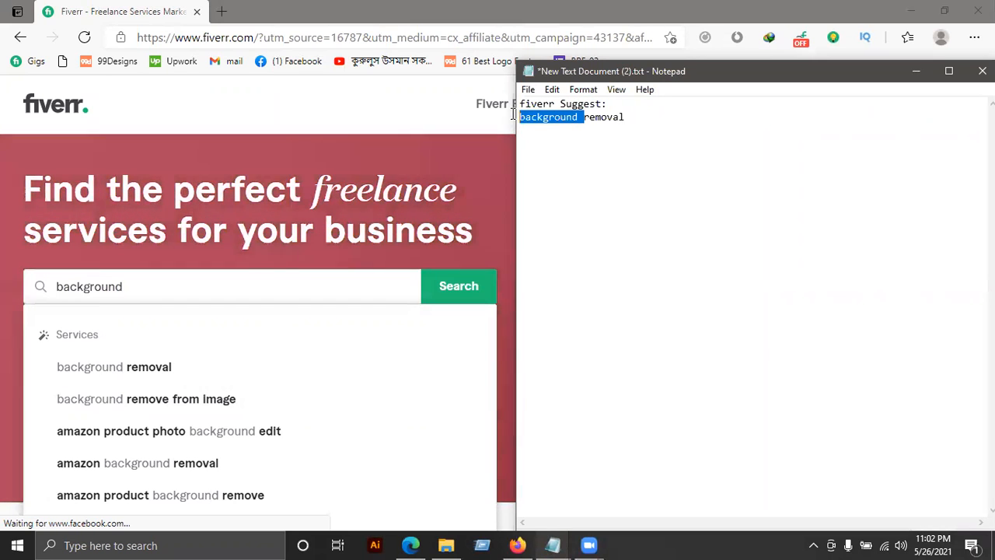
pyautogui.hotkey('ctrl', 'c')
pyautogui.click(520, 132)
pyautogui.hotkey('ctrl', 'v')
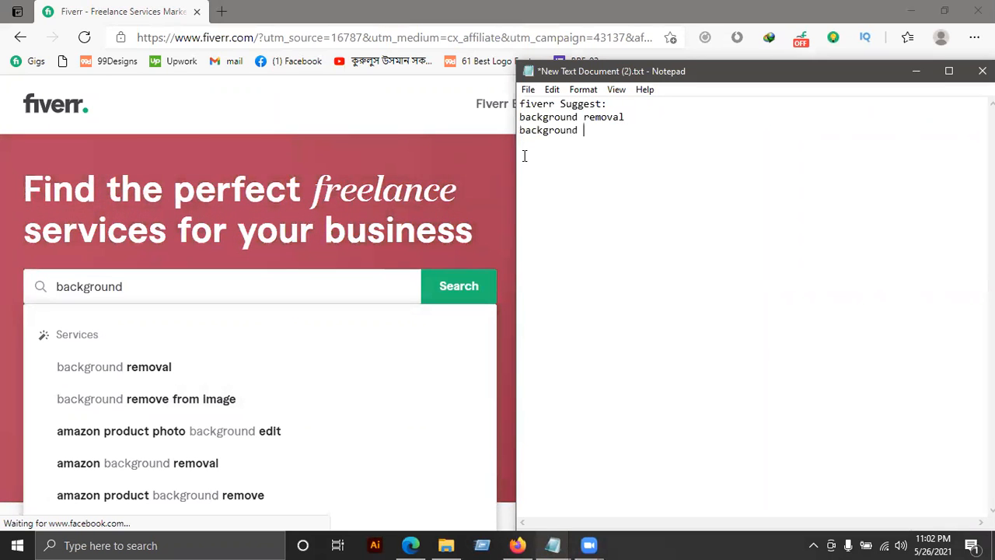
pyautogui.write('remove from image')
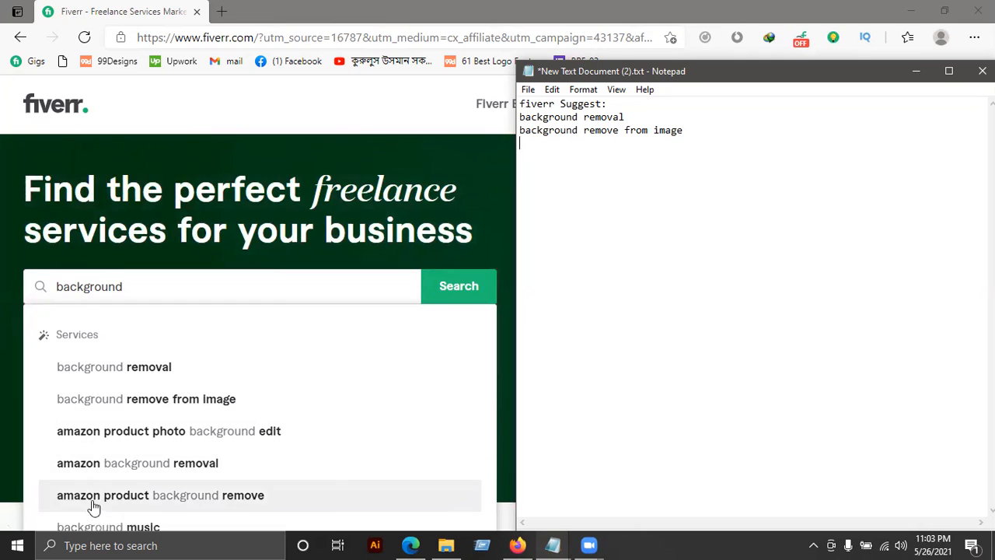
# Add "amazon background removal" as the third keyword in the note and check the remaining Fiverr suggestions
pyautogui.scroll(-1, 93, 504)
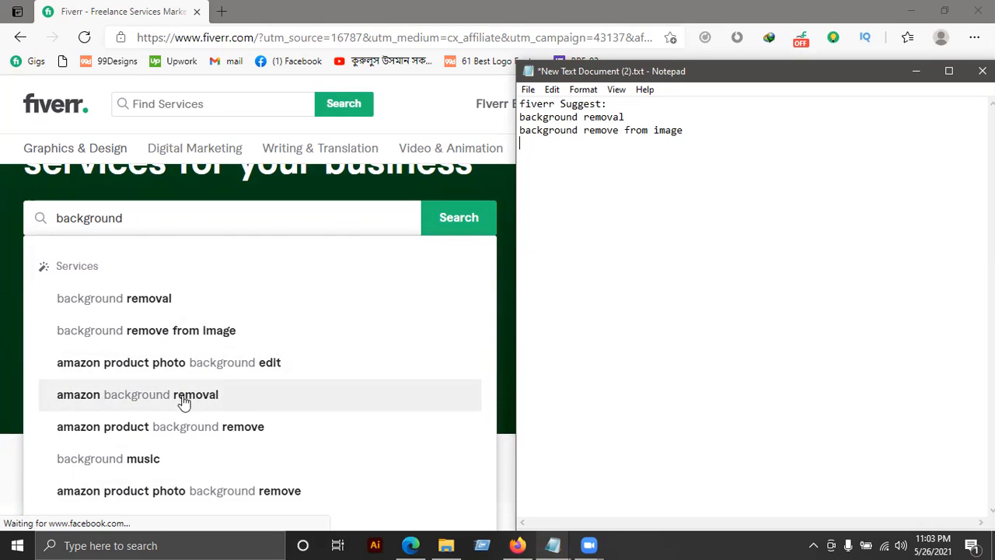
pyautogui.write('amazon')
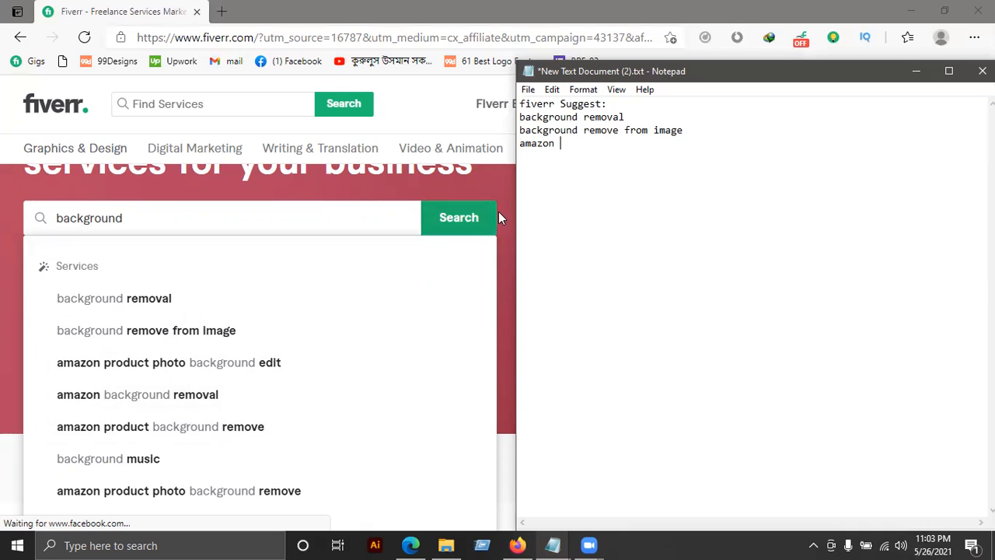
pyautogui.write('background ')
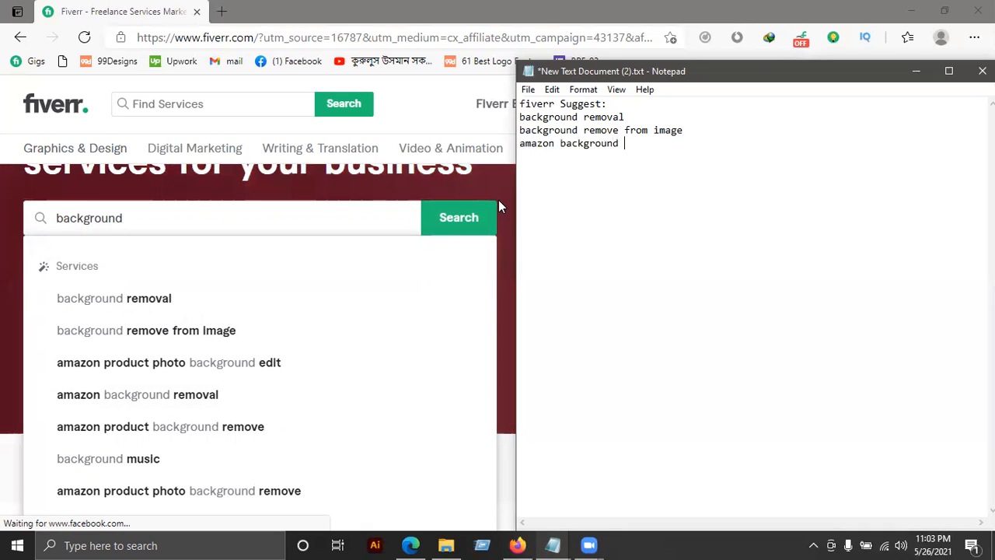
pyautogui.write('removal')
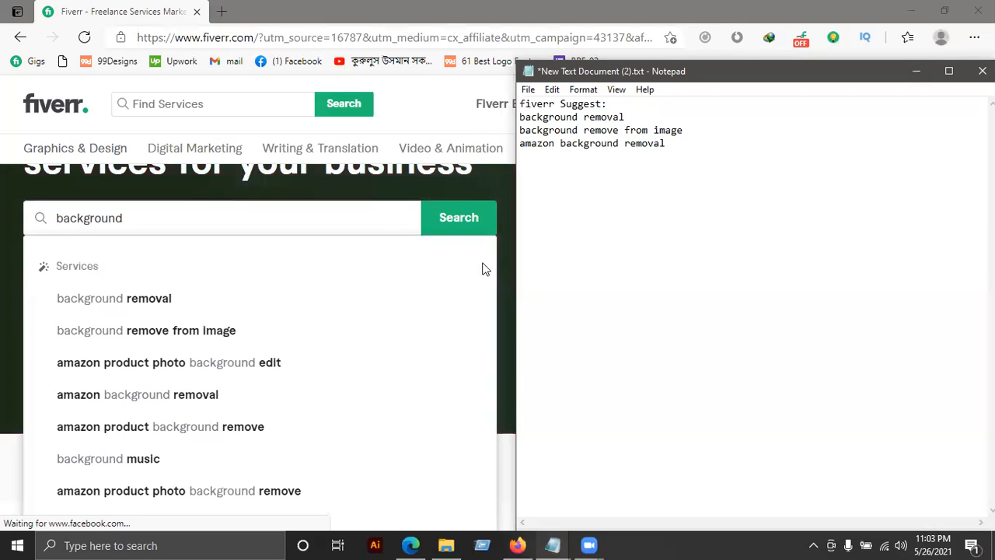
pyautogui.scroll(-2, 355, 351)
pyautogui.scroll(4, 177, 404)
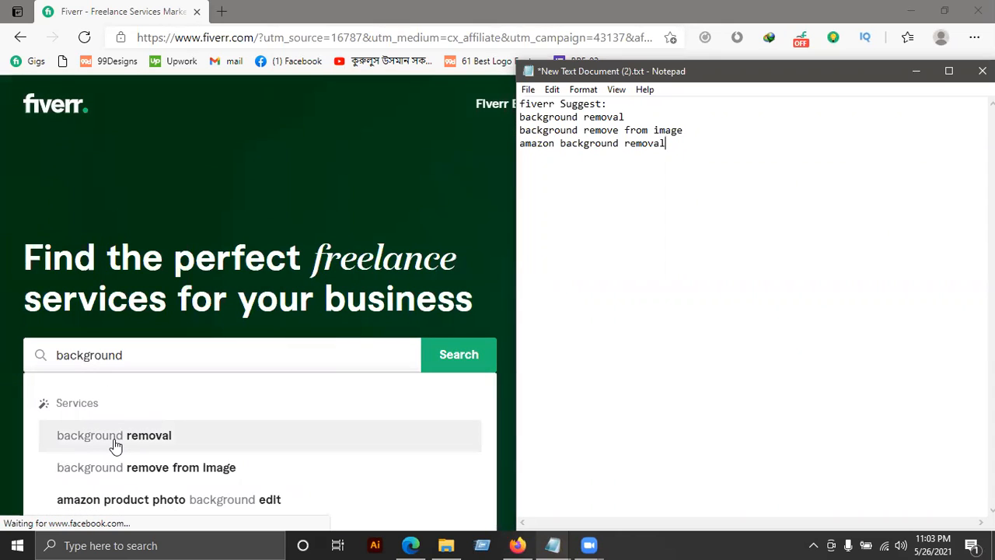
# Search Fiverr's services using the suggested term "background removal"
pyautogui.click(113, 440)
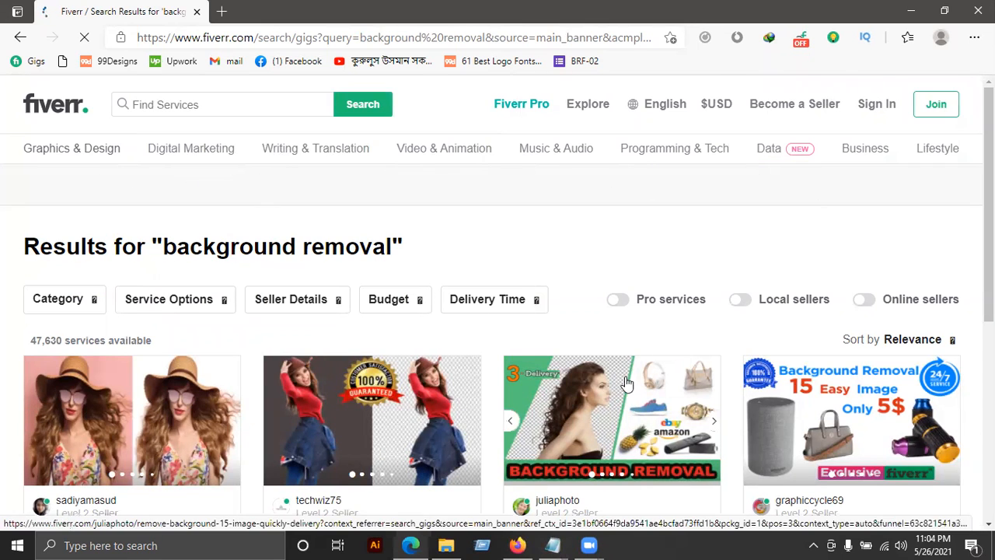
pyautogui.scroll(-1, 630, 365)
pyautogui.scroll(1, 660, 213)
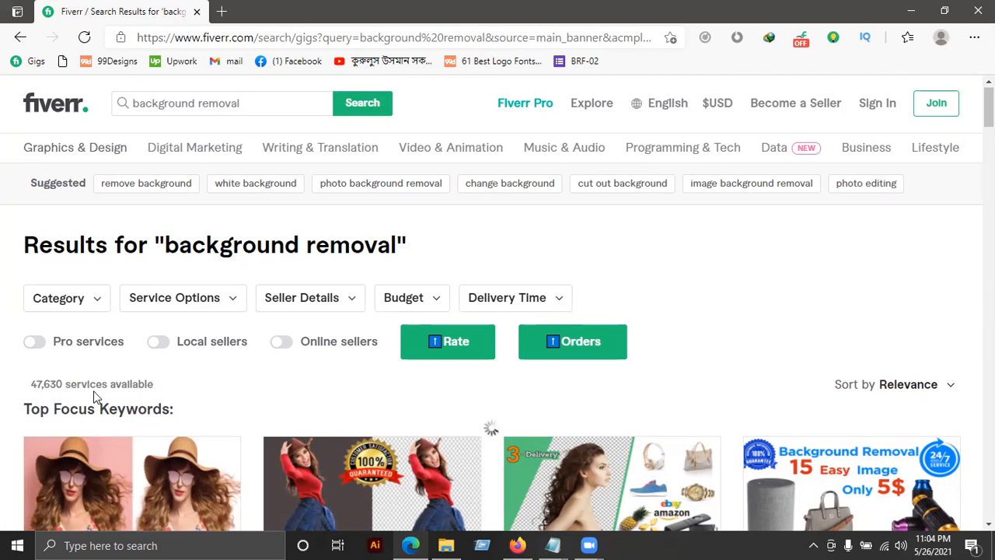
# Examine the tags on the background removal gigs and the Top Focus Keywords list above the results
pyautogui.scroll(-2, 108, 380)
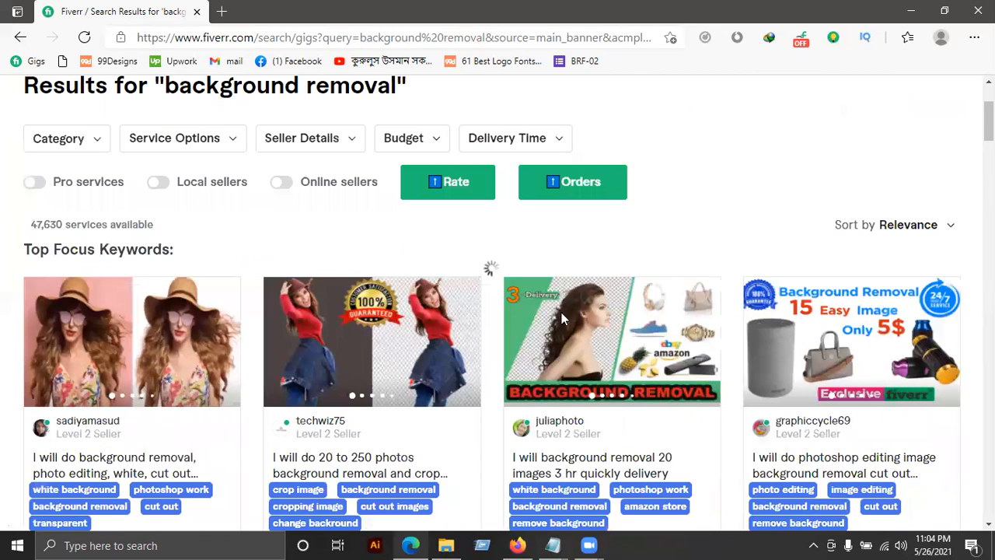
pyautogui.scroll(-6, 808, 370)
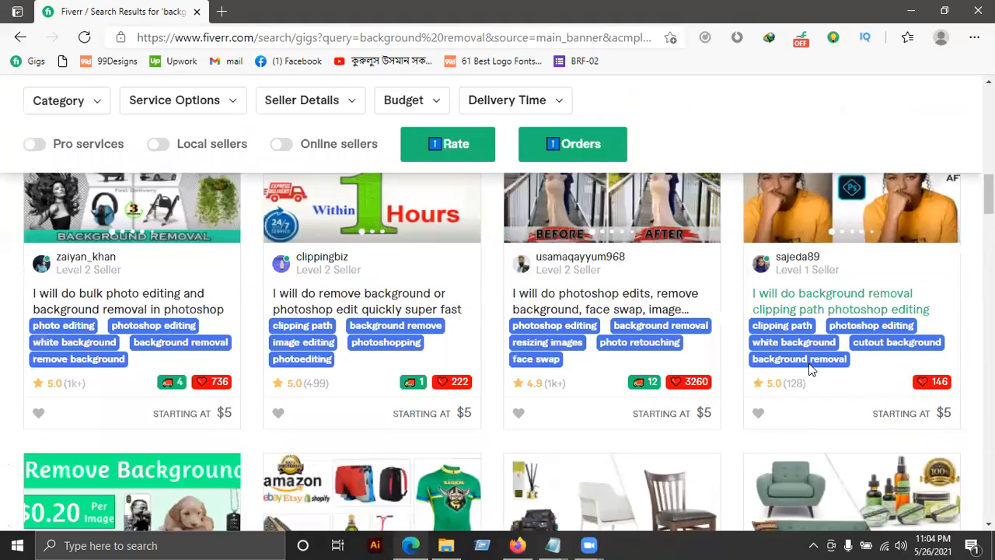
pyautogui.scroll(-4, 809, 370)
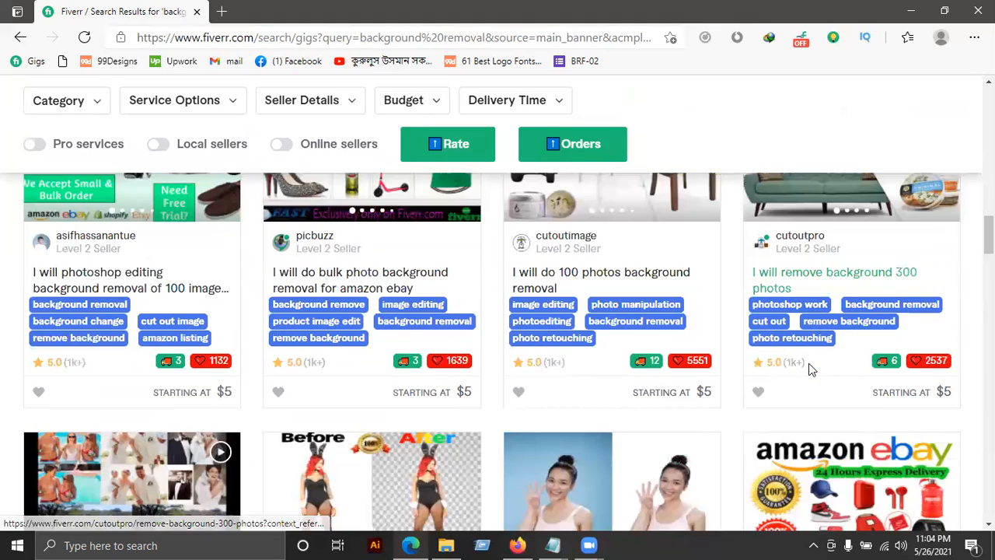
pyautogui.scroll(-5, 808, 370)
pyautogui.scroll(3, 808, 370)
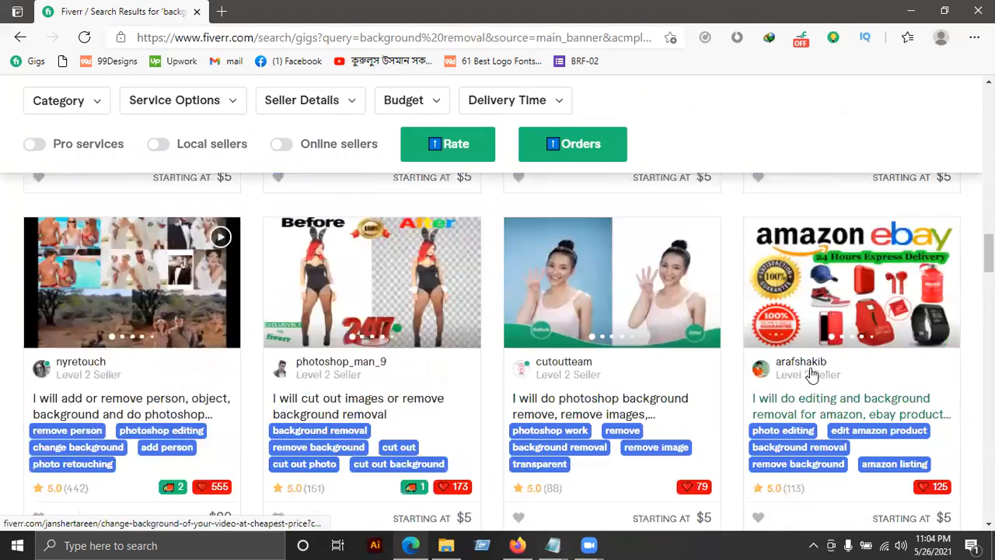
pyautogui.scroll(6, 811, 367)
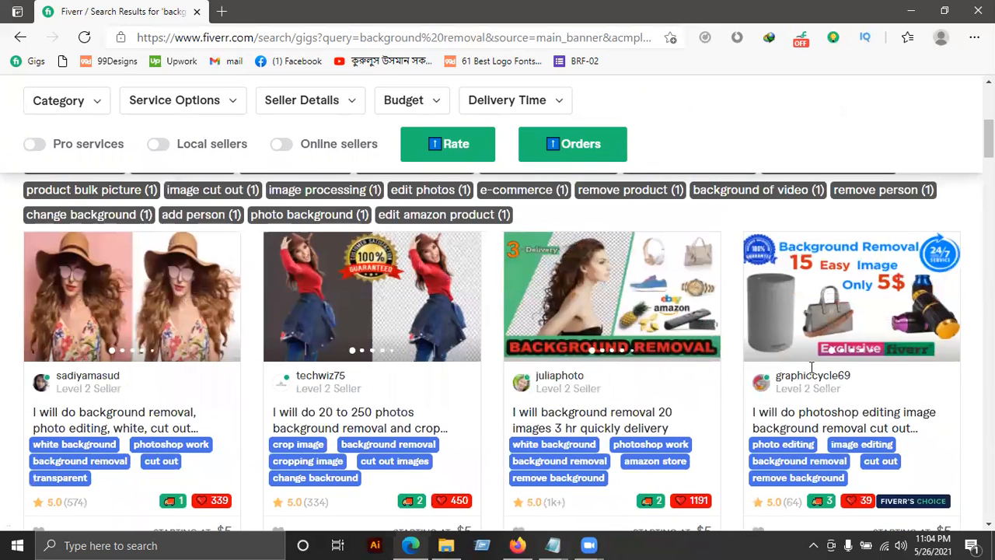
pyautogui.scroll(5, 811, 373)
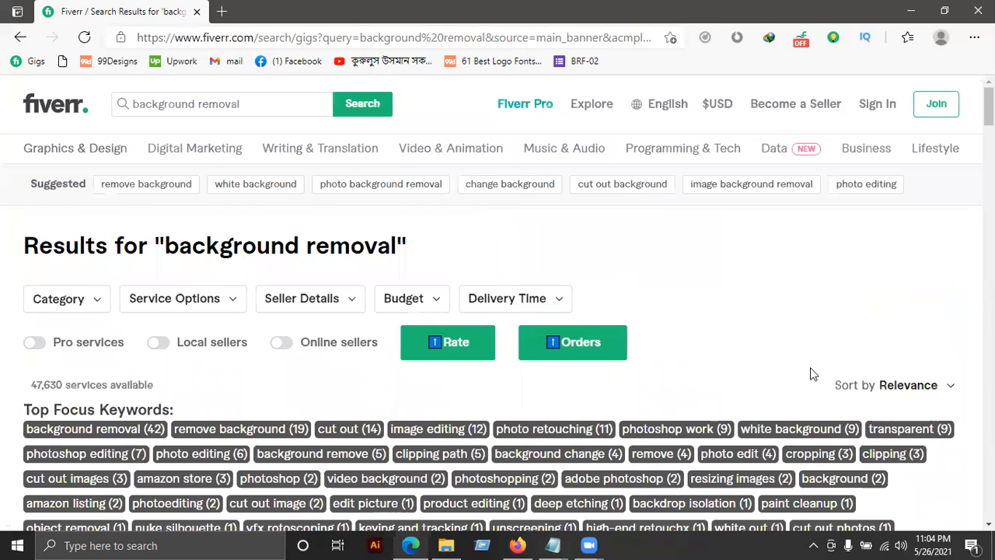
pyautogui.scroll(-2, 811, 367)
pyautogui.scroll(3, 811, 367)
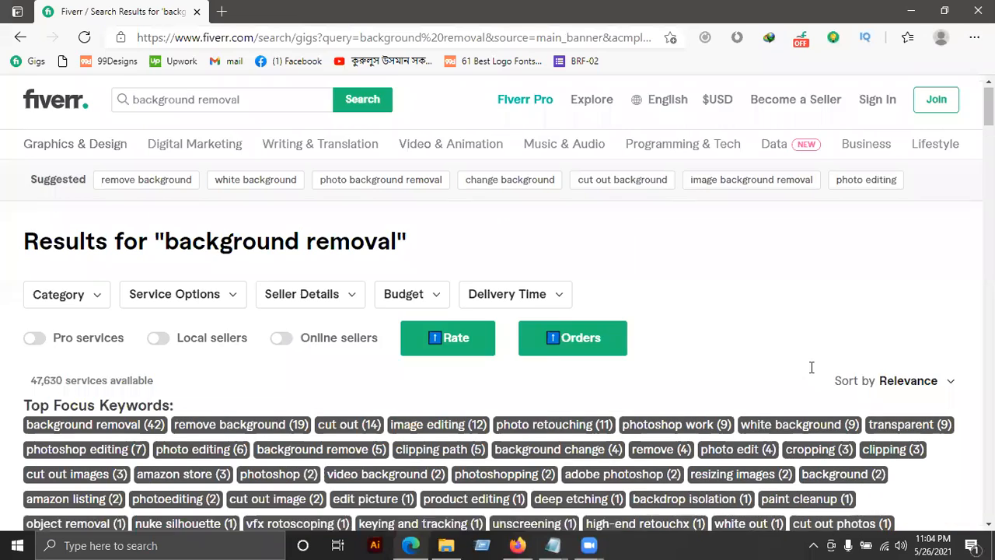
pyautogui.scroll(-1, 810, 374)
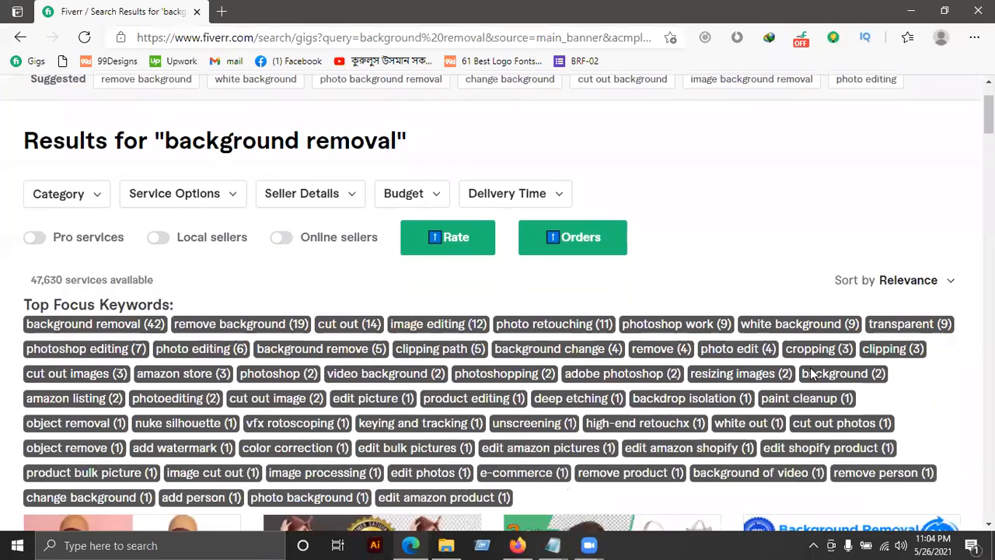
pyautogui.scroll(-2, 811, 374)
pyautogui.scroll(3, 811, 367)
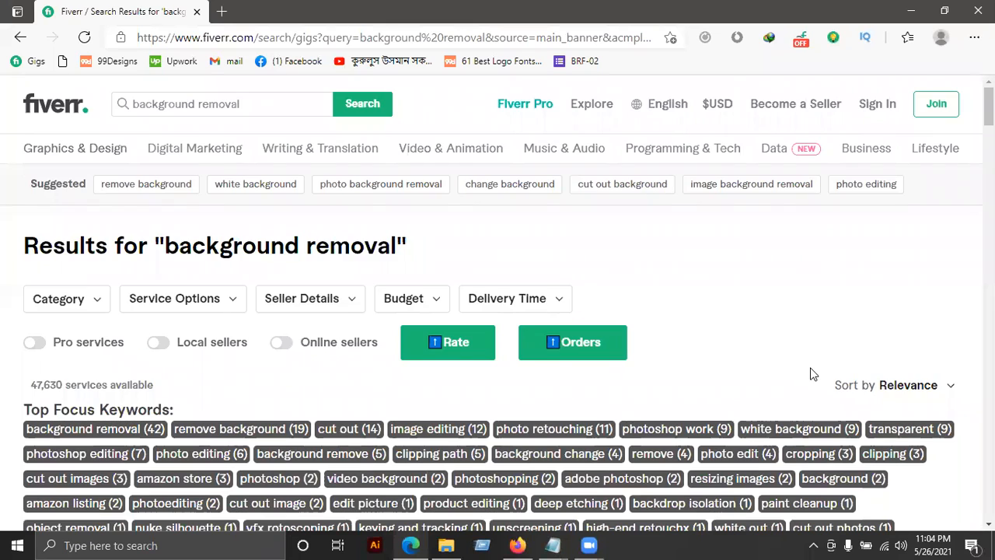
# Compare the seller levels, ratings, review counts and tags of the background removal gigs, row by row, looking for sellers without a level
pyautogui.scroll(-4, 740, 246)
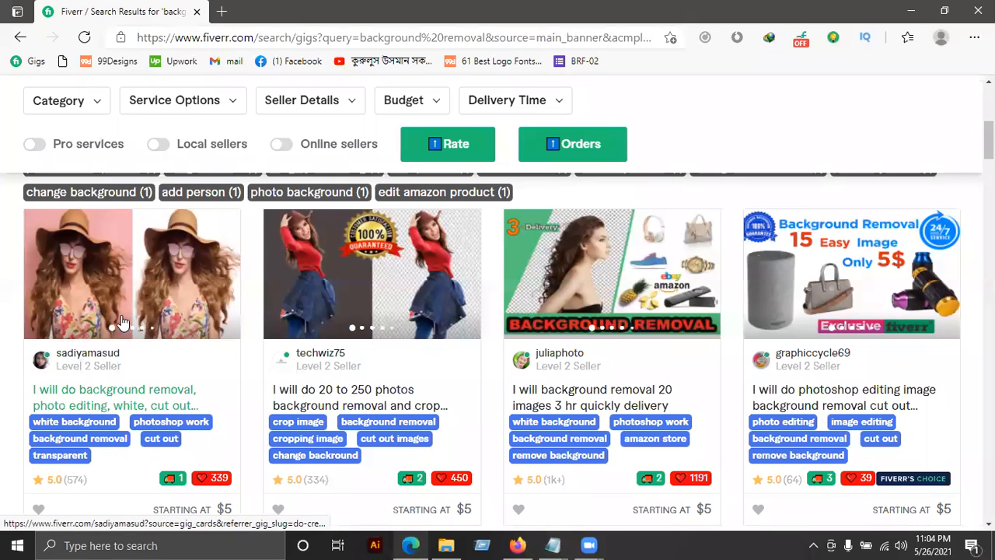
pyautogui.scroll(-1, 122, 321)
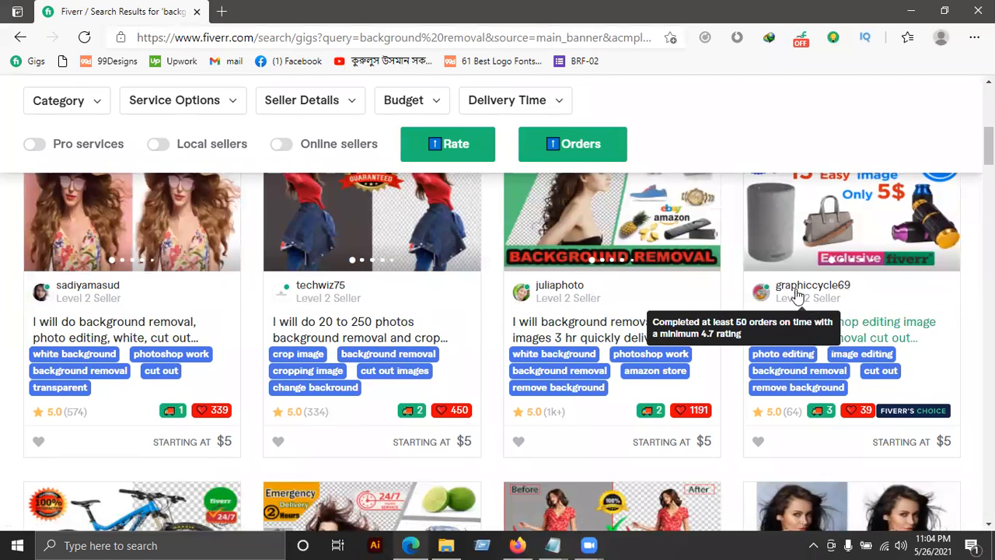
pyautogui.scroll(-1, 581, 234)
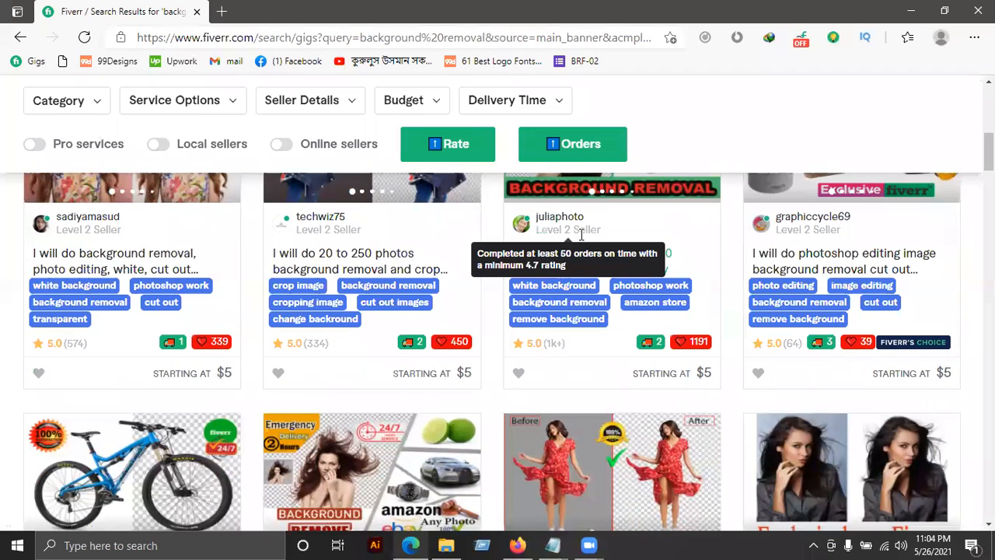
pyautogui.scroll(-1, 305, 294)
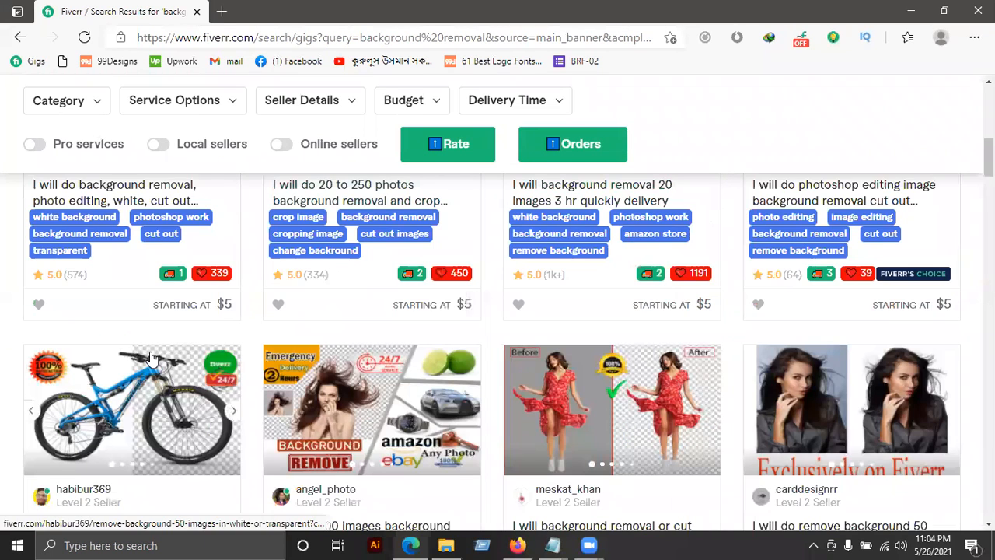
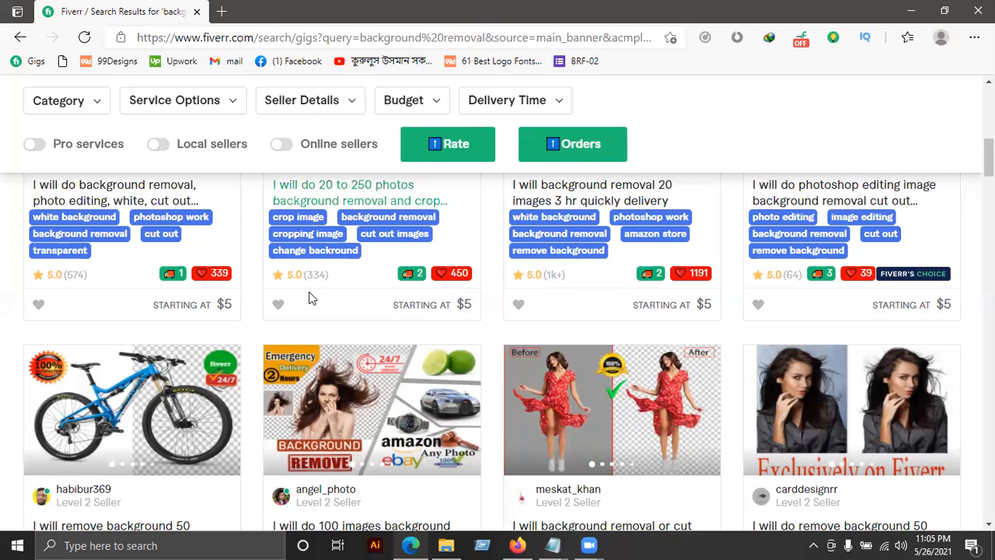
pyautogui.scroll(2, 308, 296)
pyautogui.scroll(-1, 308, 295)
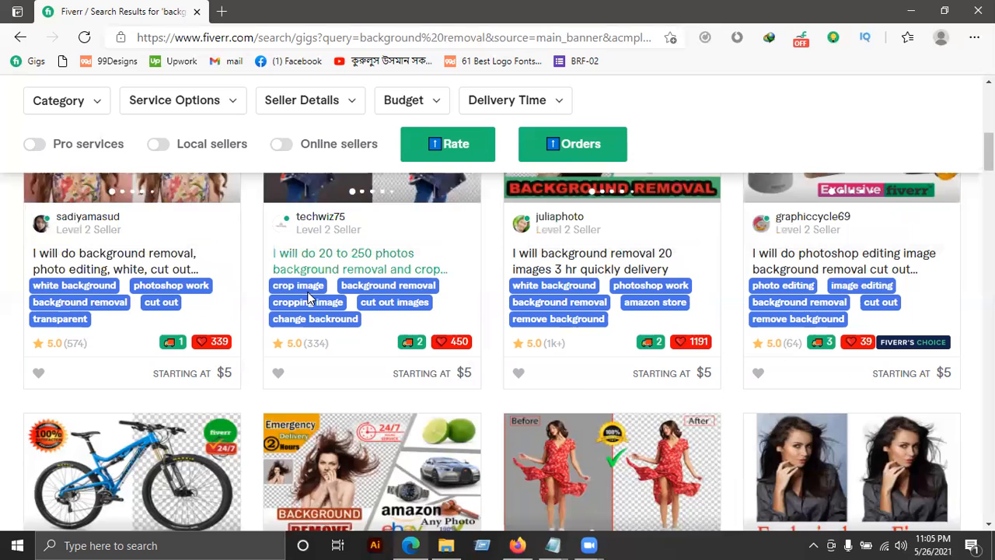
pyautogui.scroll(-1, 308, 295)
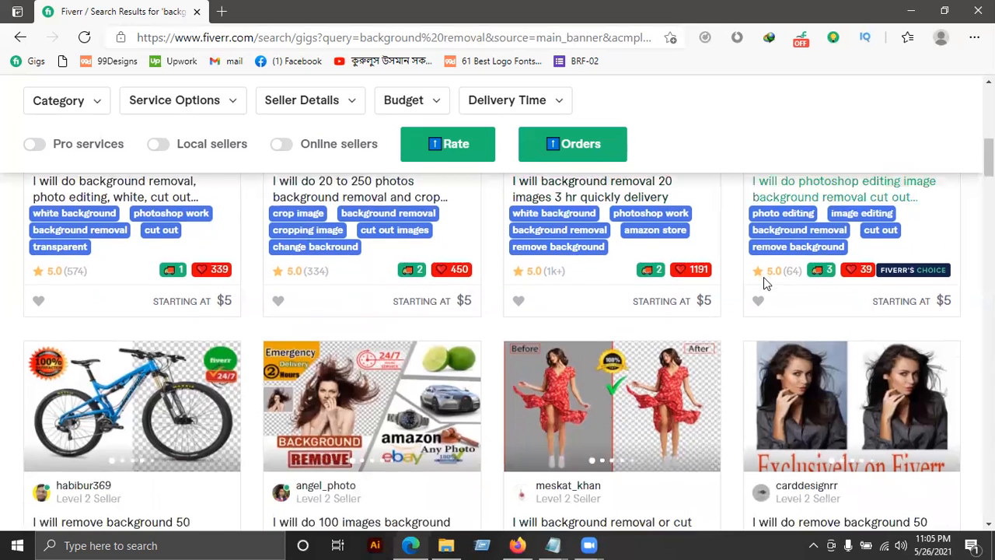
pyautogui.scroll(-3, 763, 276)
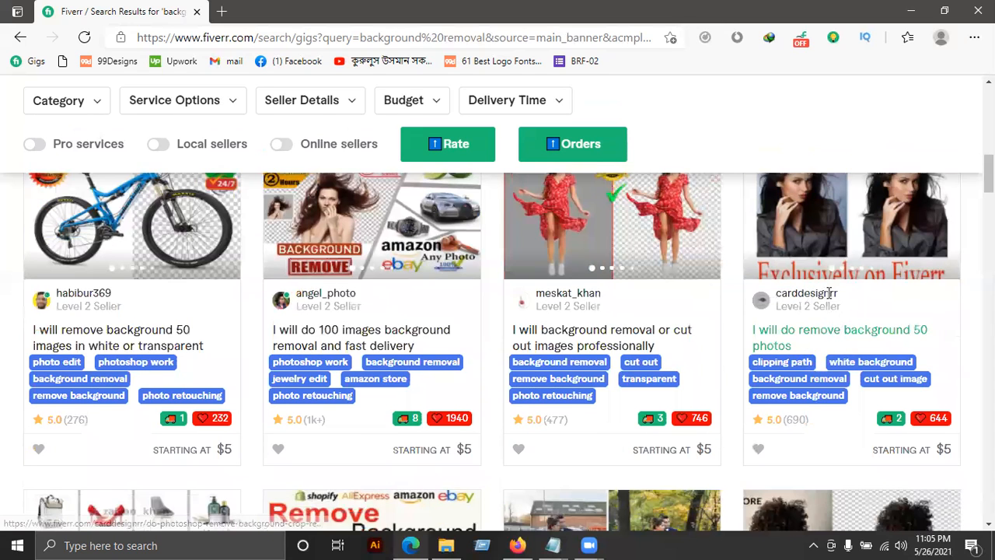
pyautogui.scroll(-1, 830, 327)
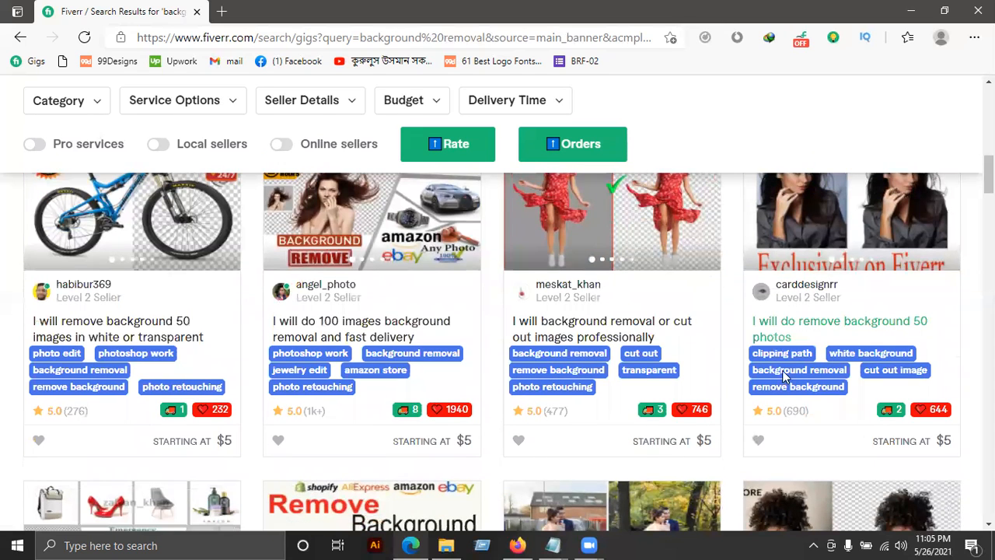
pyautogui.scroll(-1, 598, 369)
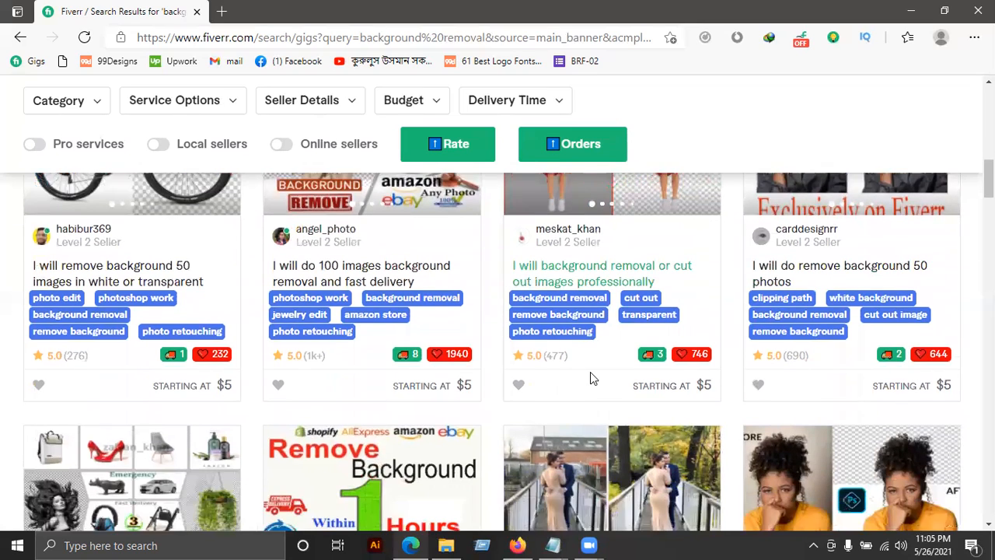
pyautogui.scroll(-1, 146, 352)
pyautogui.scroll(-2, 145, 354)
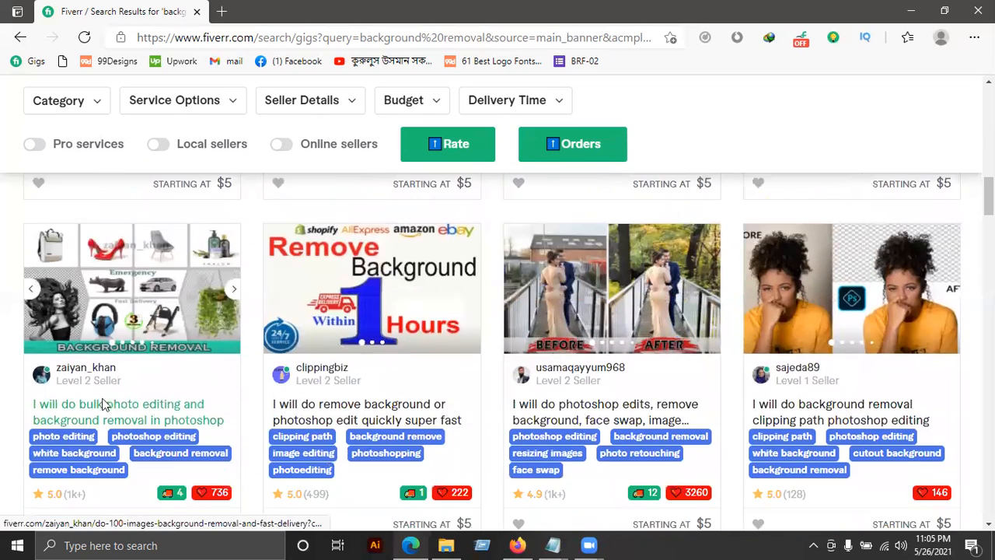
pyautogui.scroll(-2, 372, 324)
pyautogui.scroll(-1, 788, 328)
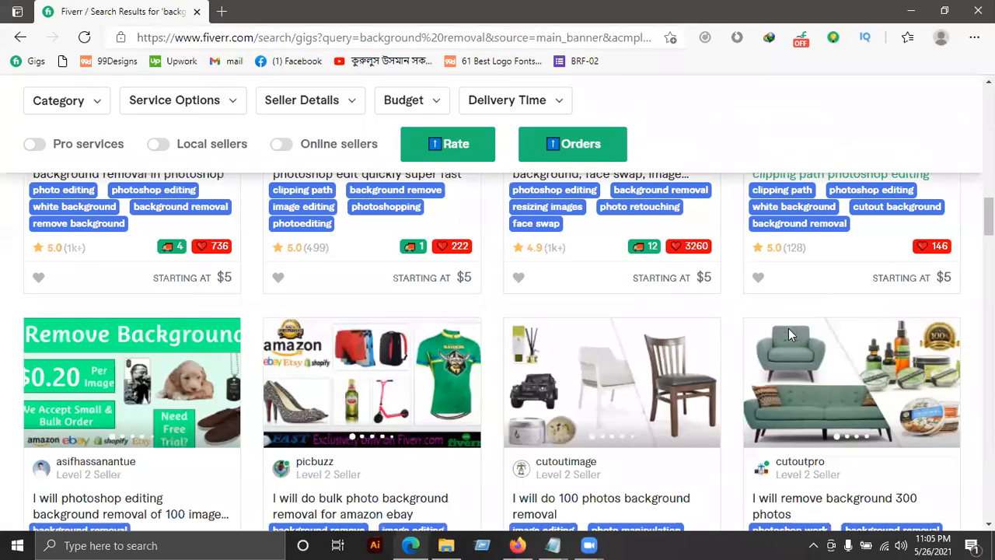
pyautogui.scroll(-2, 700, 350)
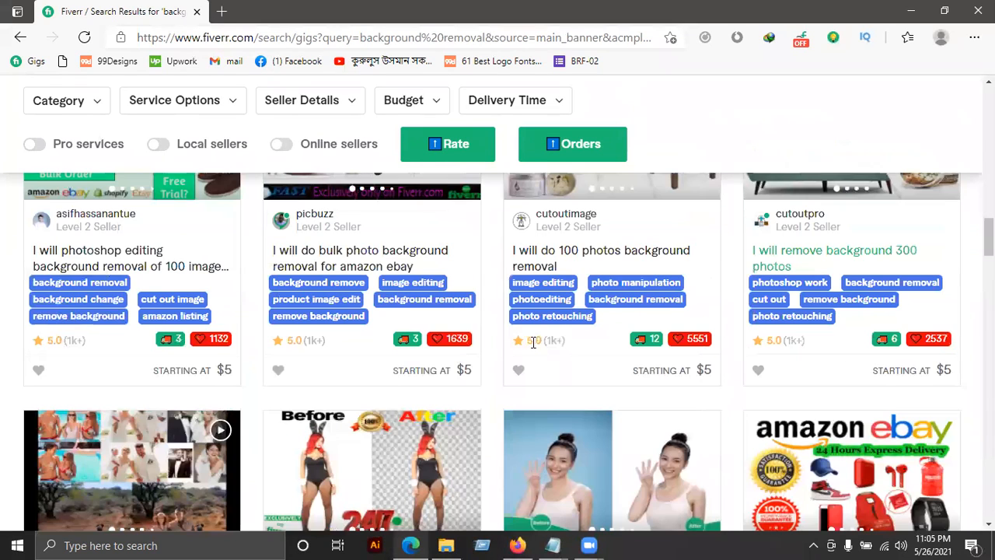
pyautogui.scroll(-1, 171, 362)
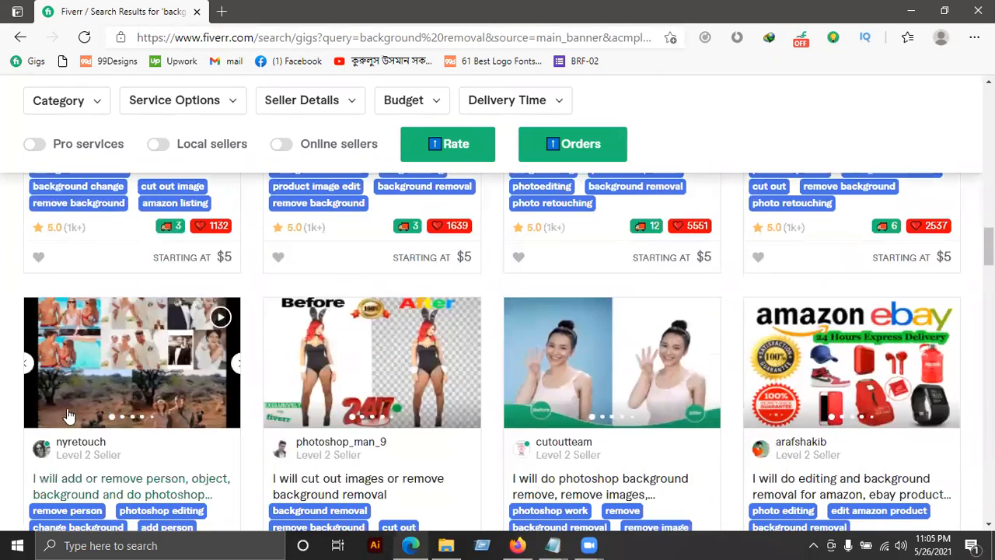
pyautogui.scroll(-1, 68, 416)
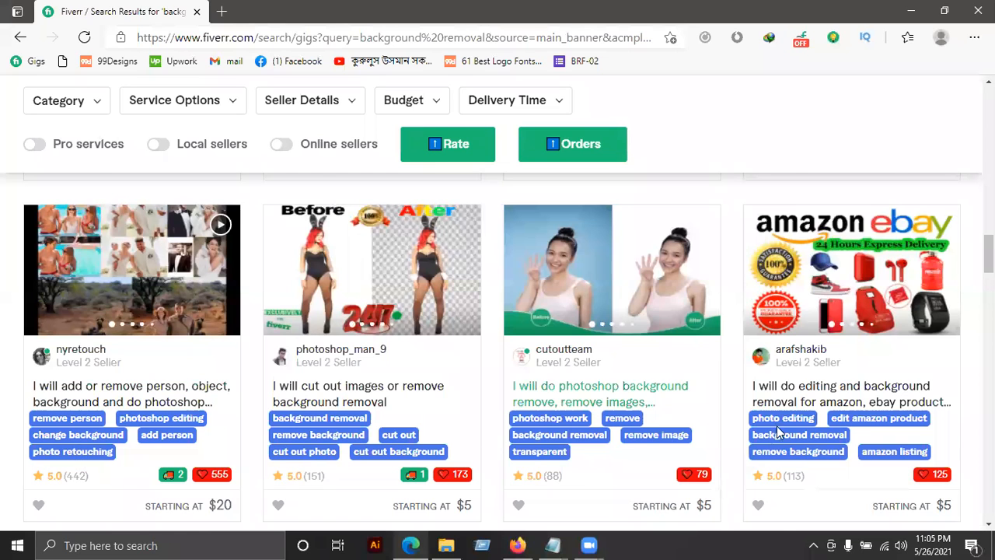
pyautogui.scroll(-4, 772, 396)
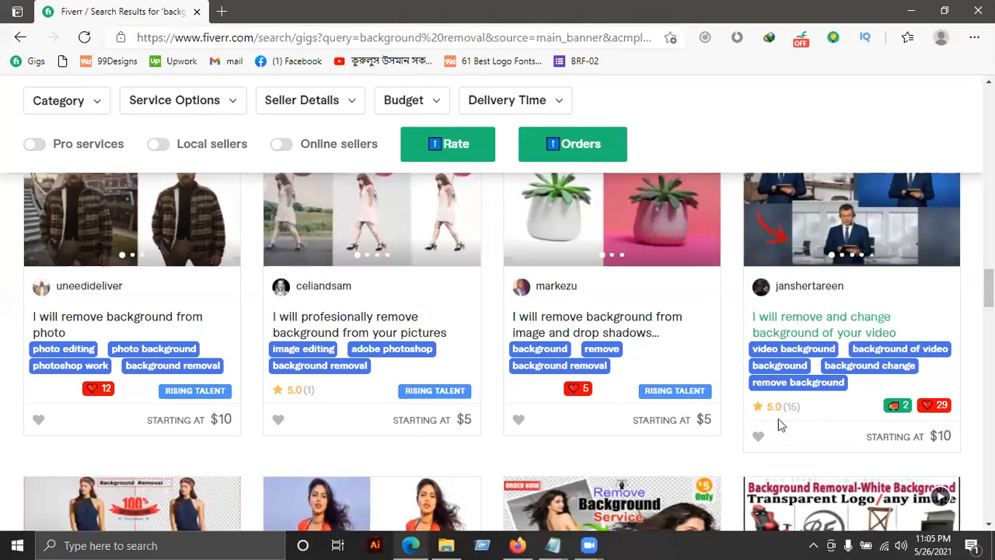
# Open the video background, image and drop shadows, "from your pictures" and "from photo" background removal gigs in separate new tabs
pyautogui.rightClick(800, 317)
pyautogui.click(806, 81)
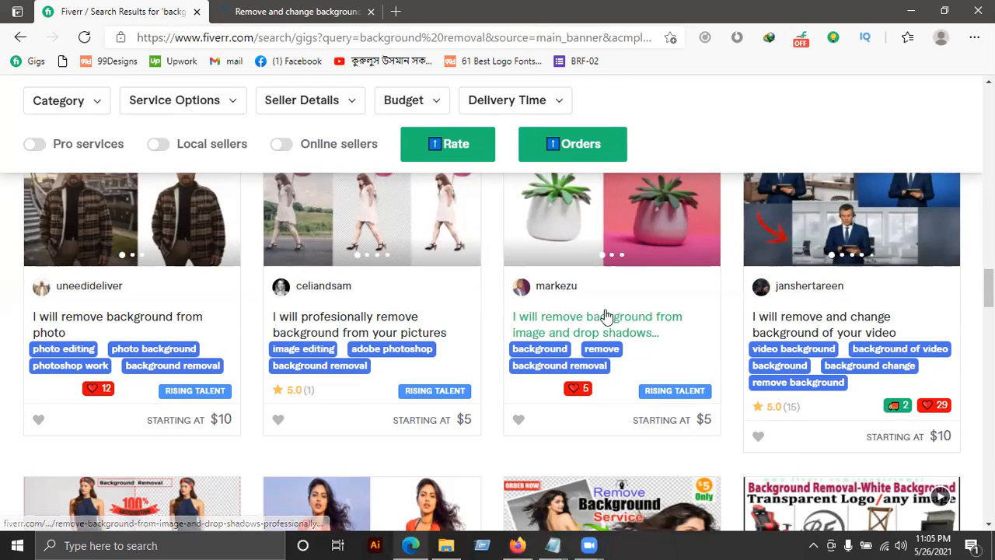
pyautogui.rightClick(606, 315)
pyautogui.click(645, 84)
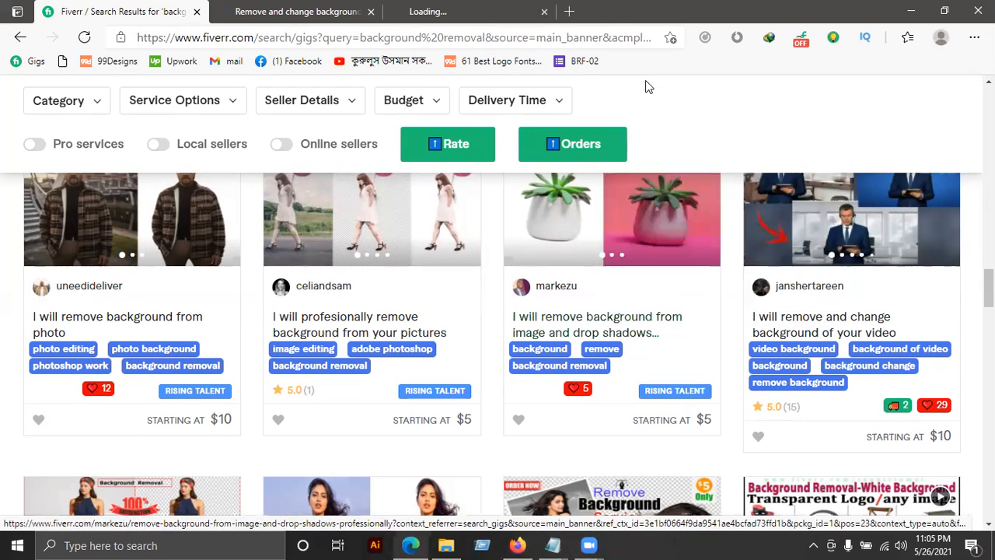
pyautogui.rightClick(294, 321)
pyautogui.click(365, 83)
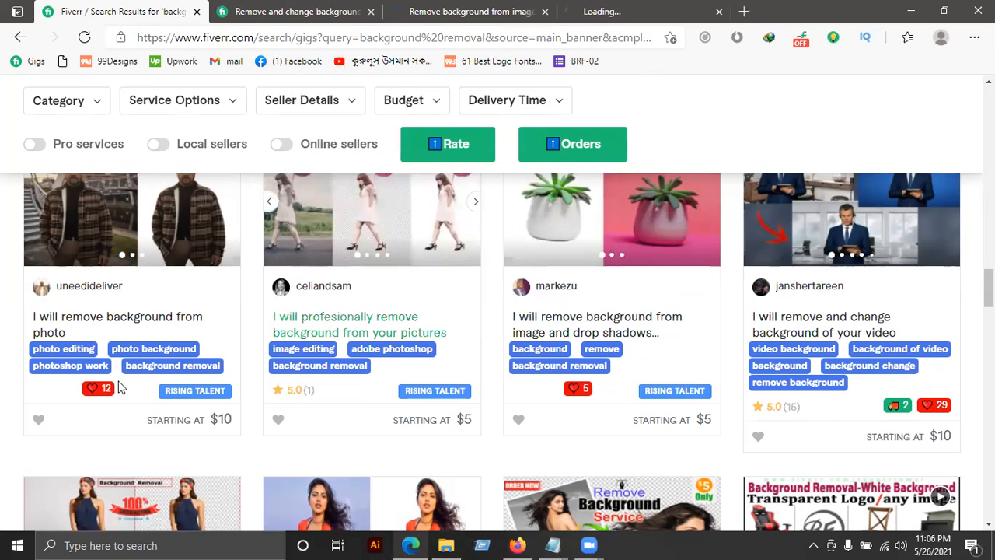
pyautogui.rightClick(94, 316)
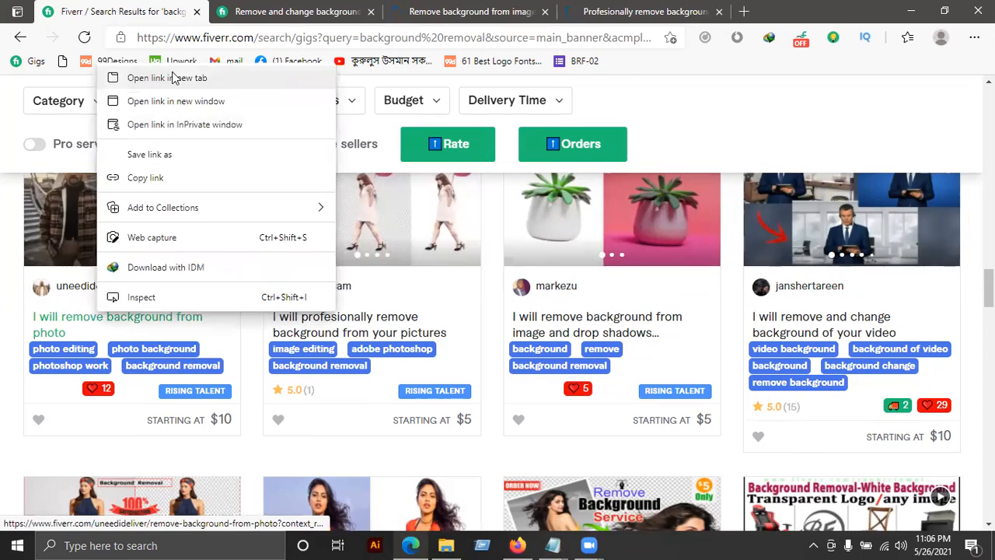
pyautogui.click(174, 77)
# Compare the seller levels, ratings, review counts and tags of the remaining background removal gigs, looking for further sellers without a level
pyautogui.scroll(-1, 468, 279)
pyautogui.scroll(-3, 469, 280)
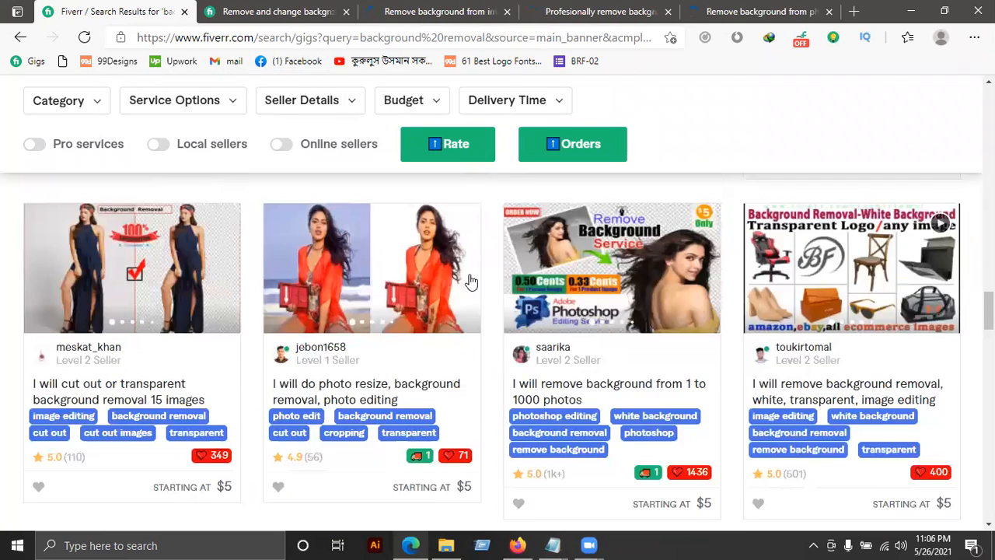
pyautogui.scroll(-2, 622, 455)
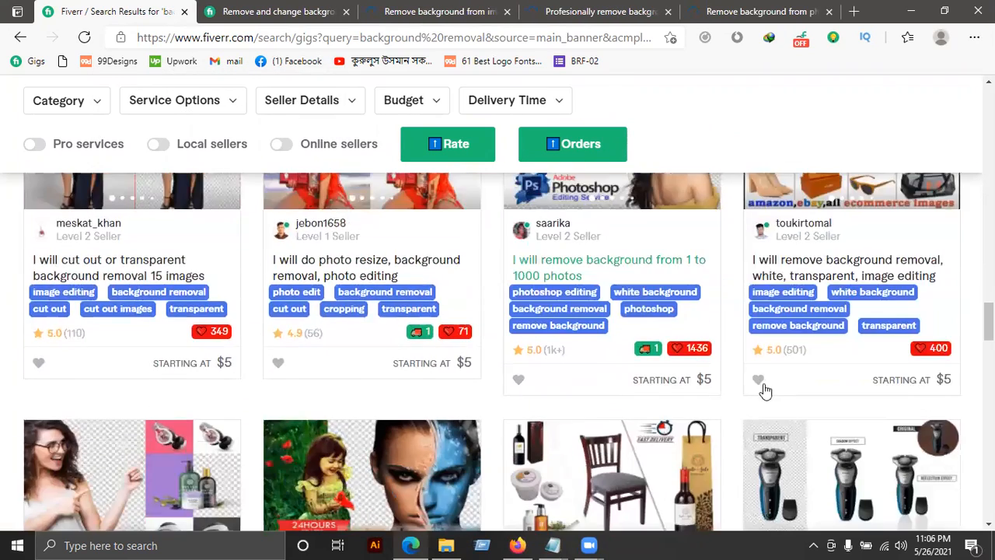
pyautogui.scroll(-2, 768, 419)
pyautogui.scroll(-4, 723, 303)
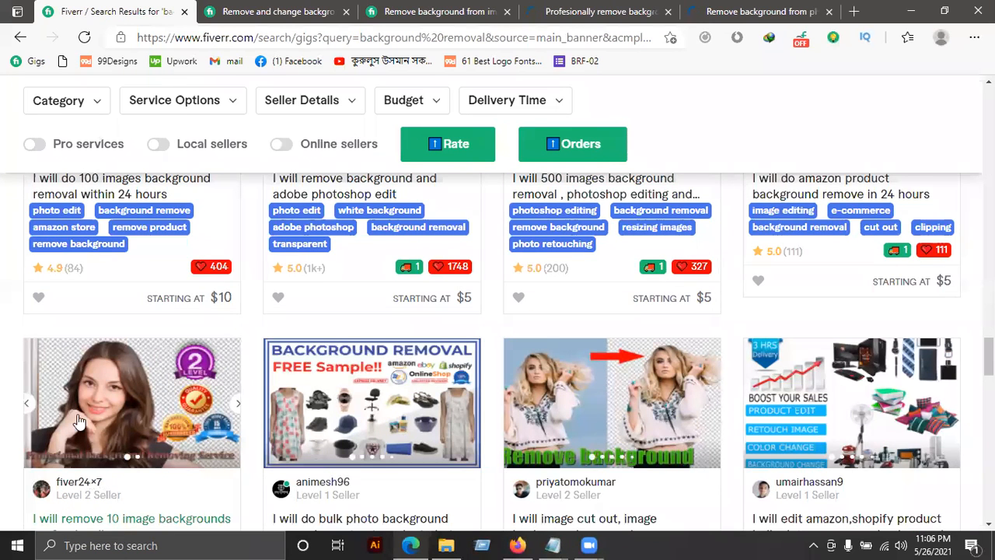
pyautogui.scroll(-4, 78, 388)
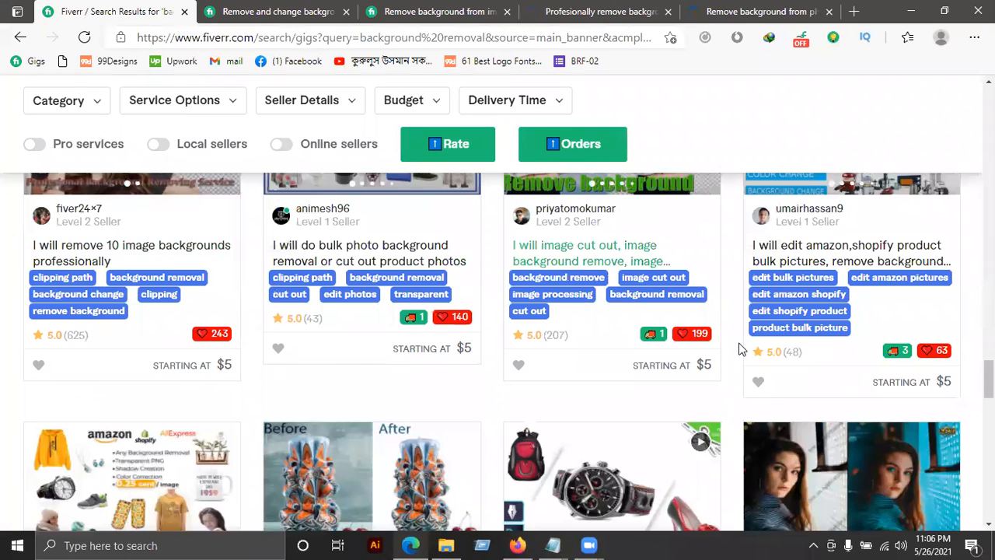
pyautogui.scroll(-1, 793, 385)
pyautogui.scroll(-5, 804, 387)
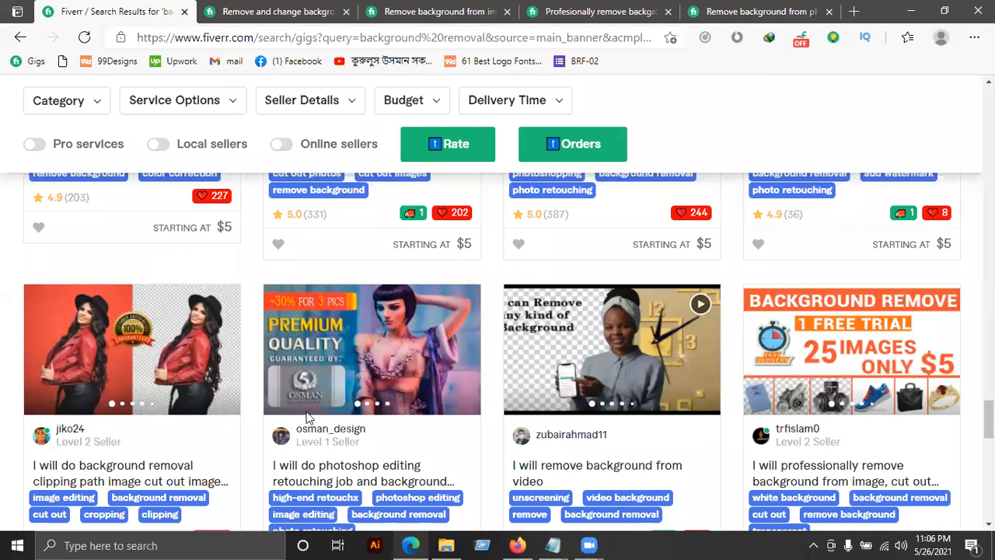
# Open the "remove background from video" and "edit and remove background any type of 5 images within 24h" gigs in separate new tabs
pyautogui.scroll(-2, 529, 340)
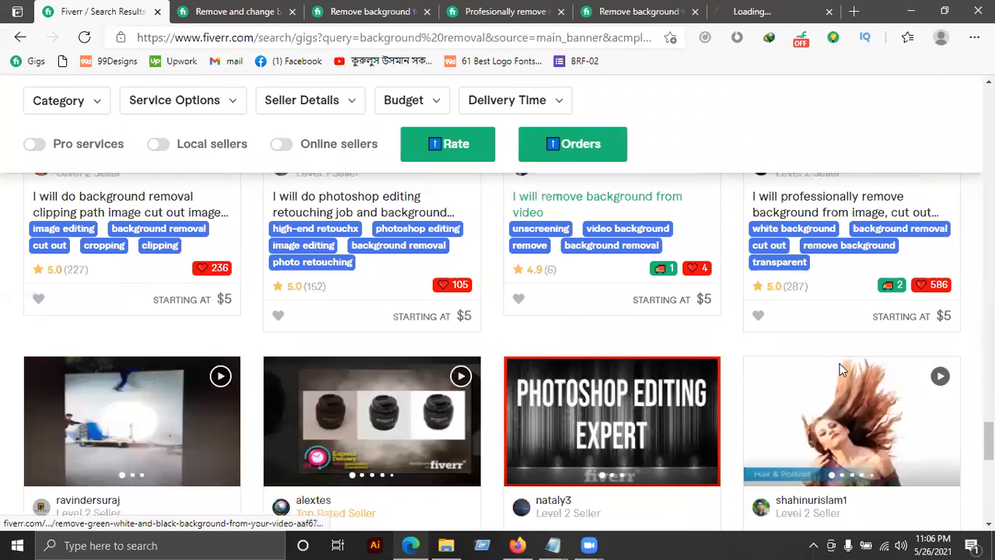
pyautogui.scroll(-3, 777, 303)
pyautogui.rightClick(801, 272)
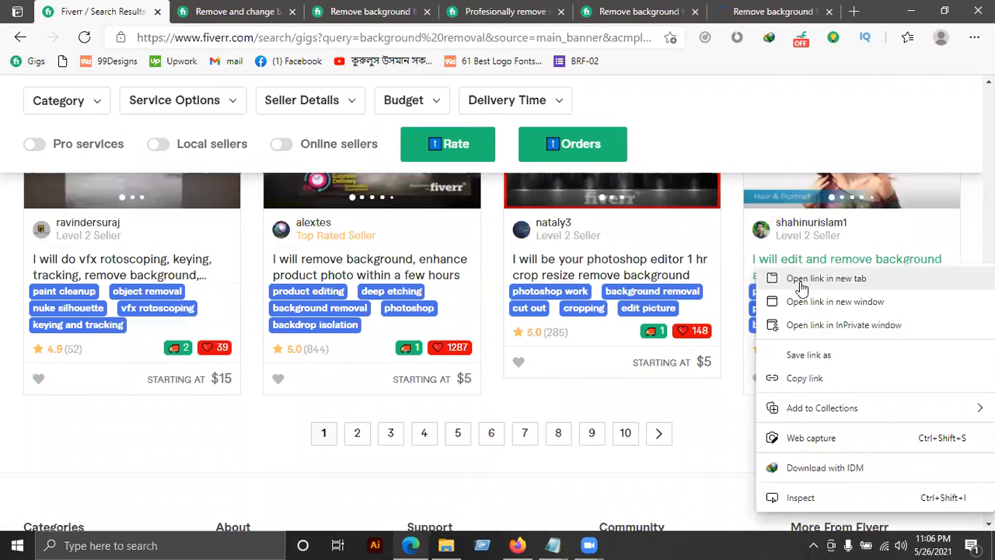
pyautogui.click(839, 339)
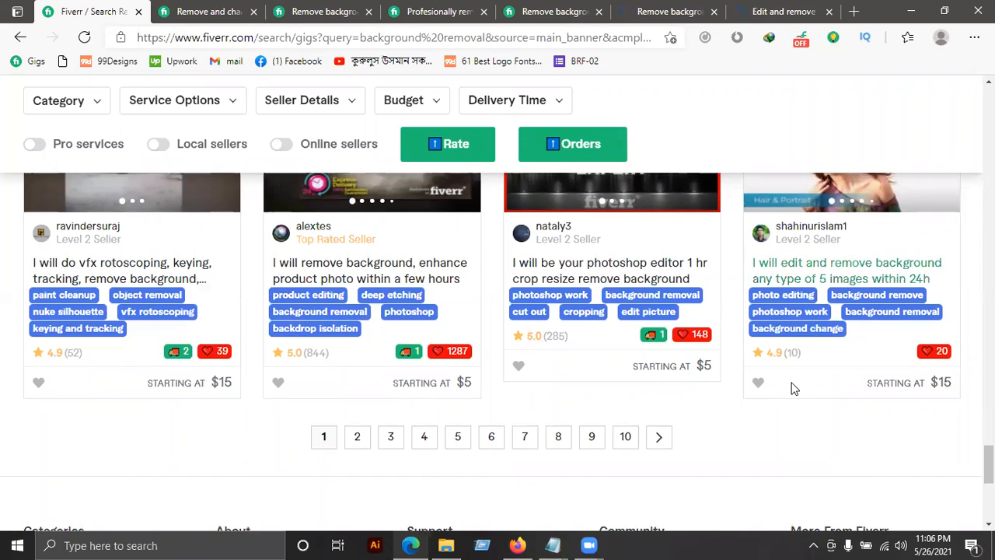
# Return to the start of the search results, and examine the full title wording of the opened video background removal and change gig
pyautogui.scroll(4, 793, 387)
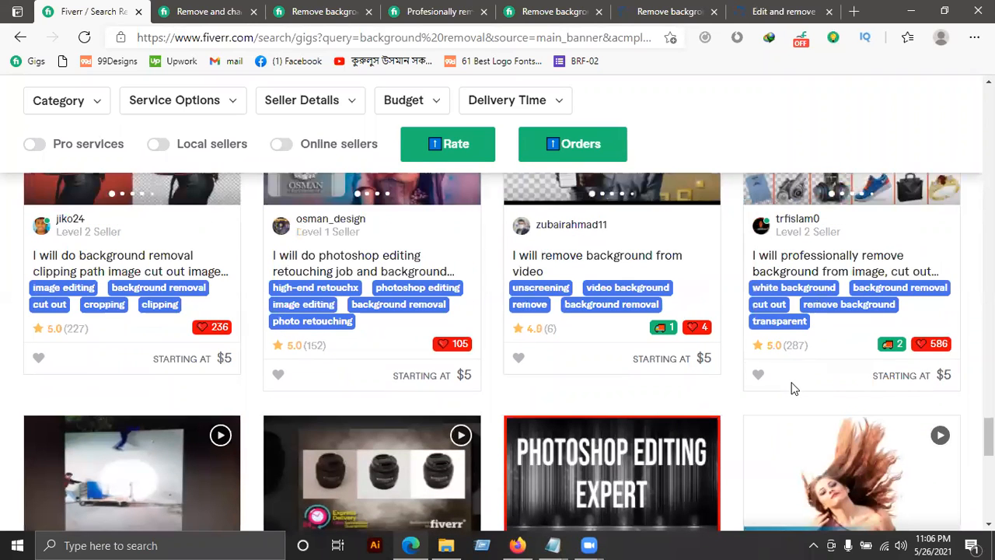
pyautogui.scroll(10, 791, 388)
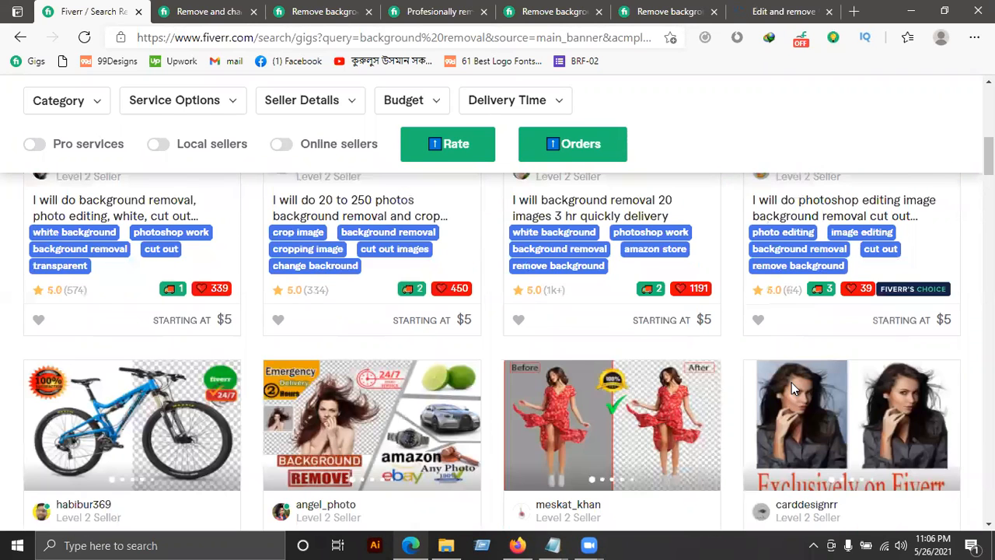
pyautogui.scroll(10, 791, 382)
pyautogui.hotkey('ctrl', 'Tab')
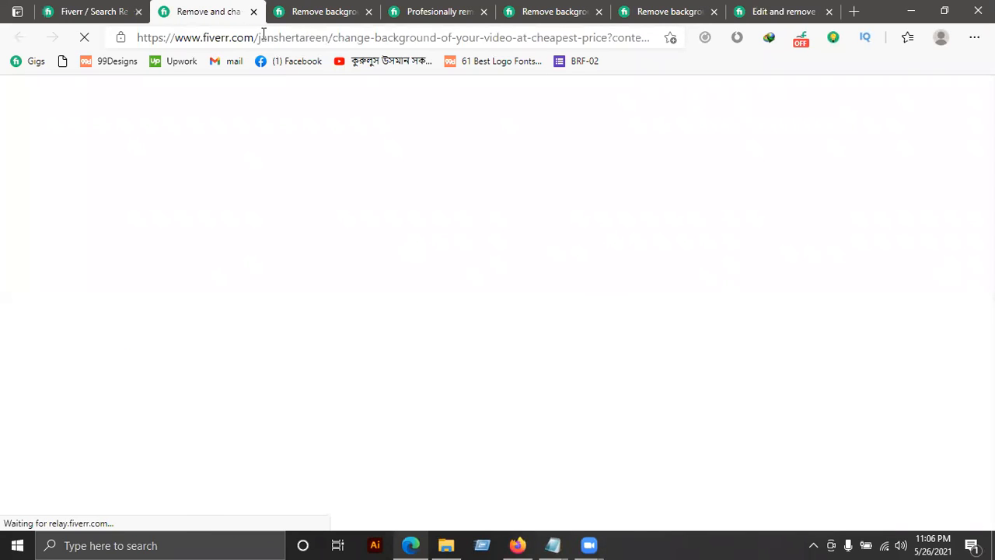
pyautogui.click(98, 6)
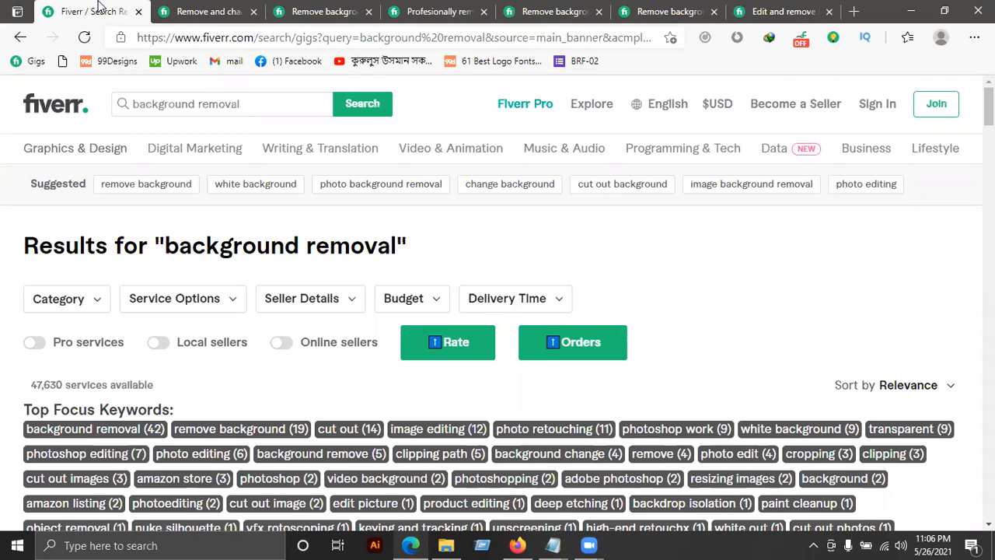
pyautogui.click(200, 10)
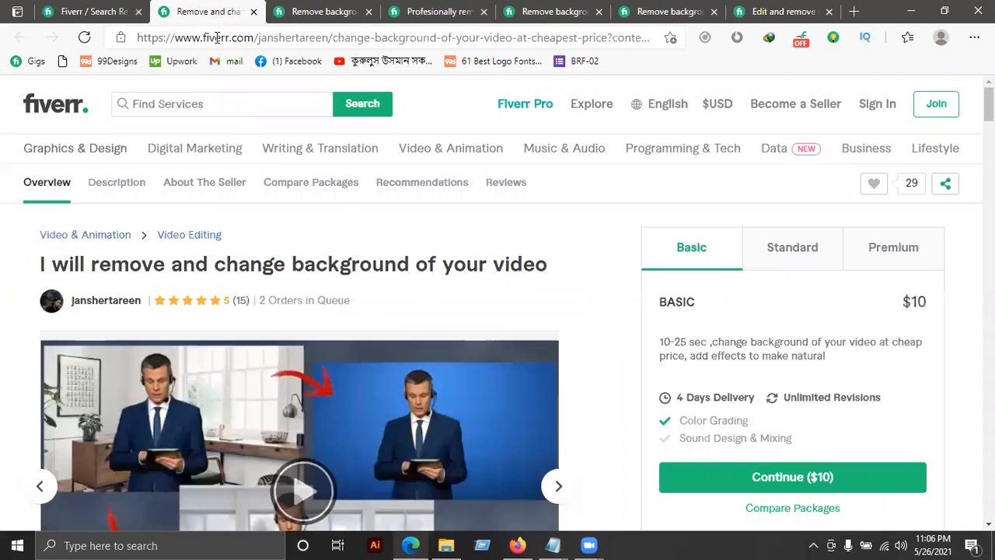
pyautogui.scroll(-1, 118, 264)
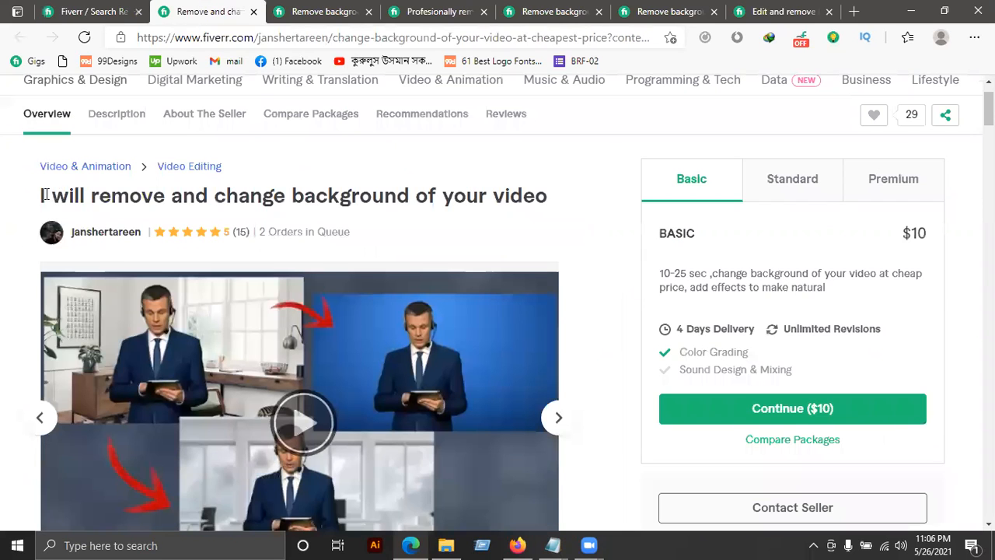
pyautogui.moveTo(38, 195); pyautogui.dragTo(52, 196)
pyautogui.moveTo(115, 198); pyautogui.dragTo(550, 204)
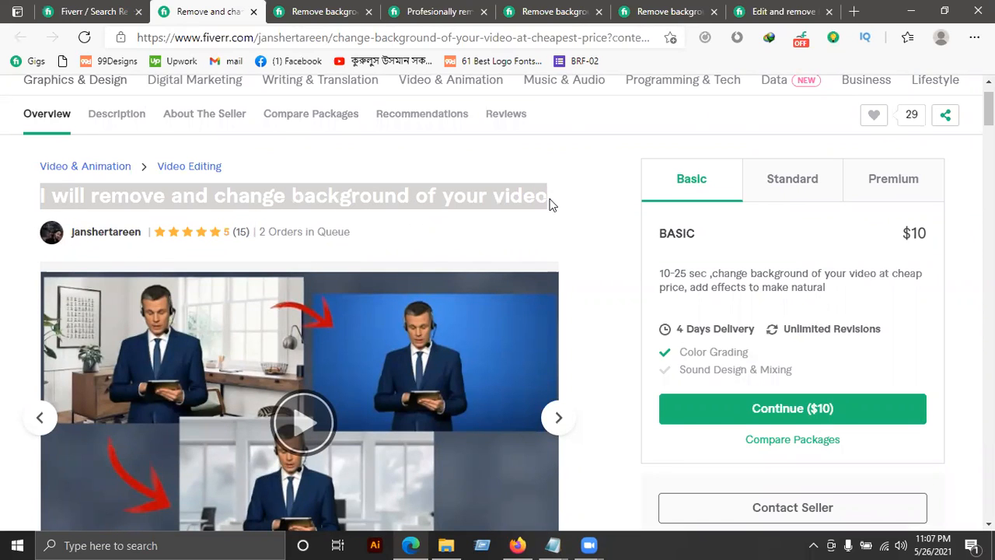
pyautogui.click(523, 188)
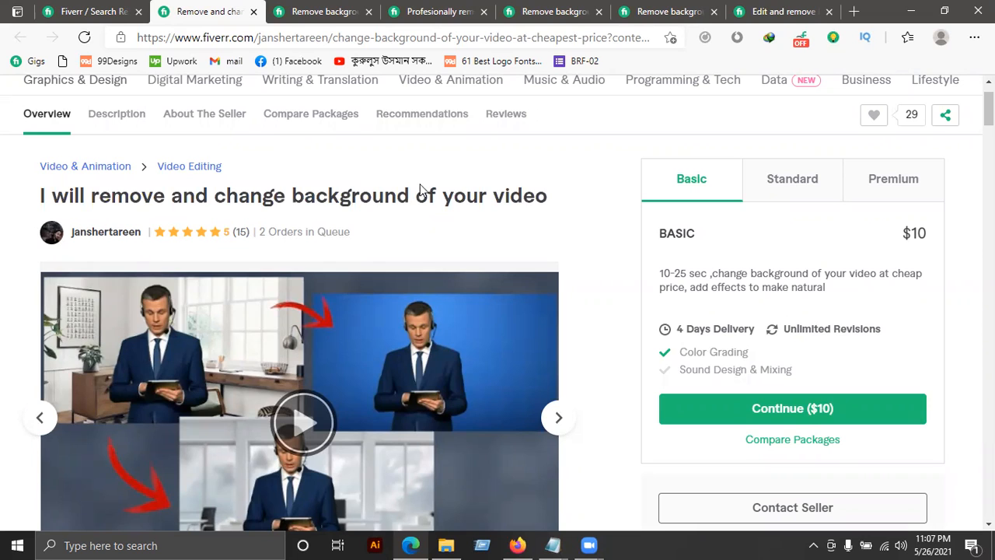
pyautogui.click(372, 26)
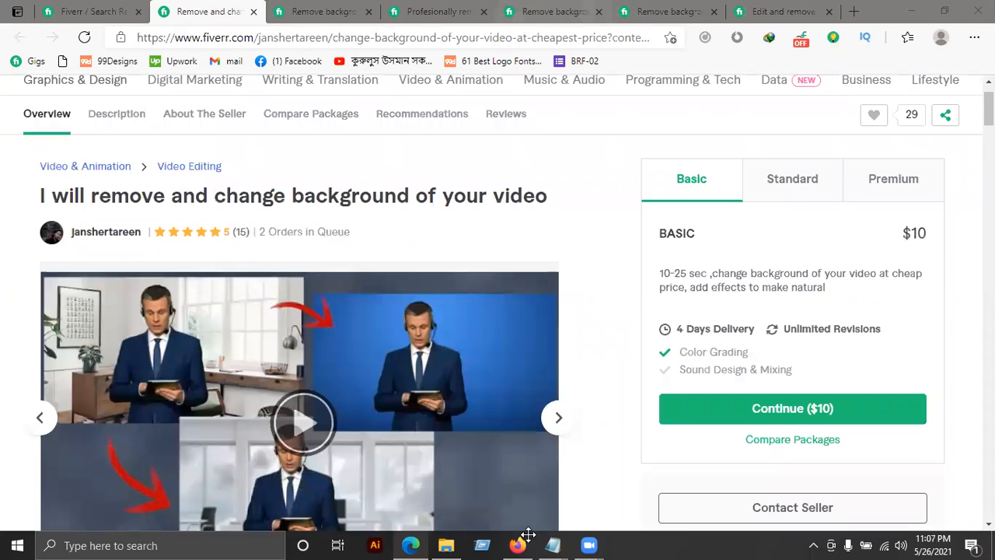
# Examine how the image and drop shadows gig and the "from your pictures" gig phrase the background removal keyword in their titles
pyautogui.click(326, 11)
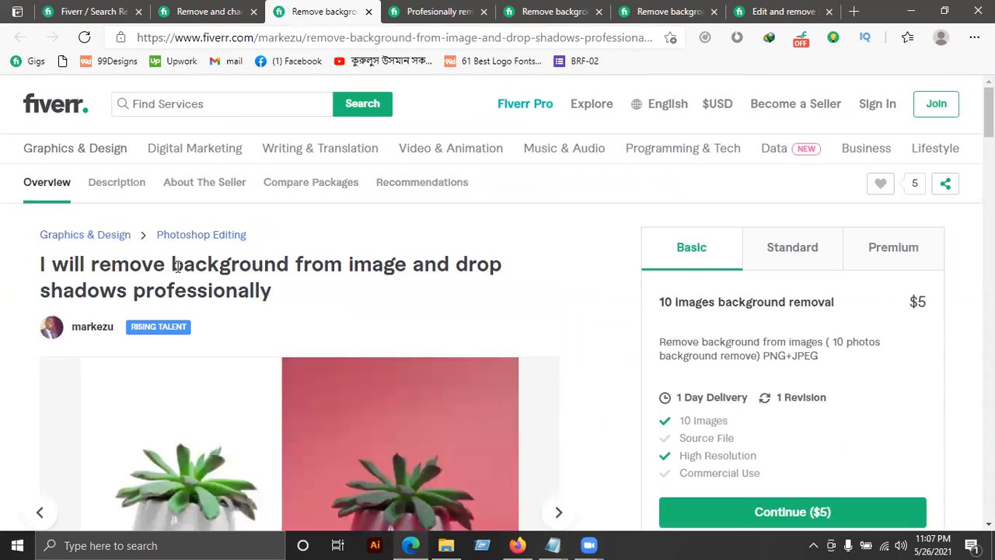
pyautogui.moveTo(189, 263); pyautogui.dragTo(404, 263)
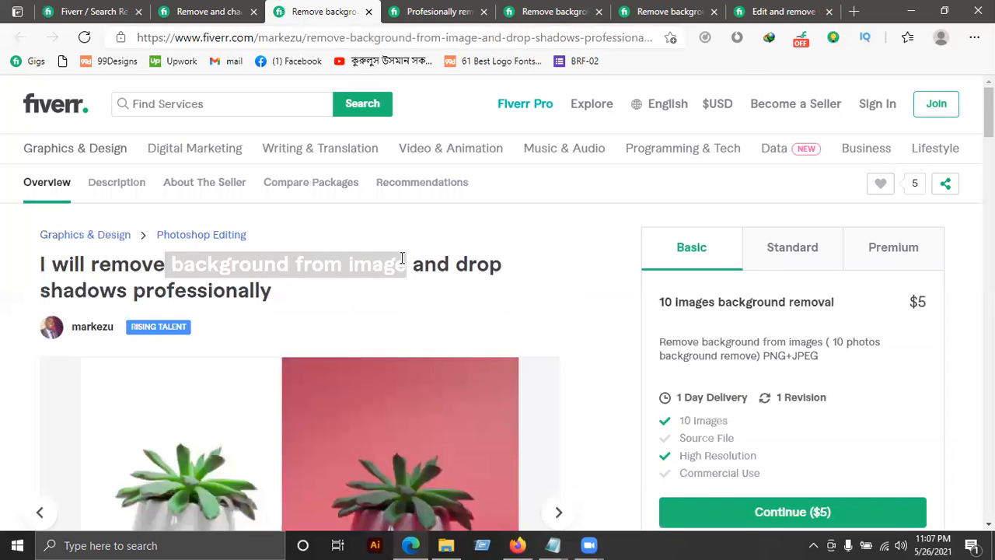
pyautogui.click(144, 261)
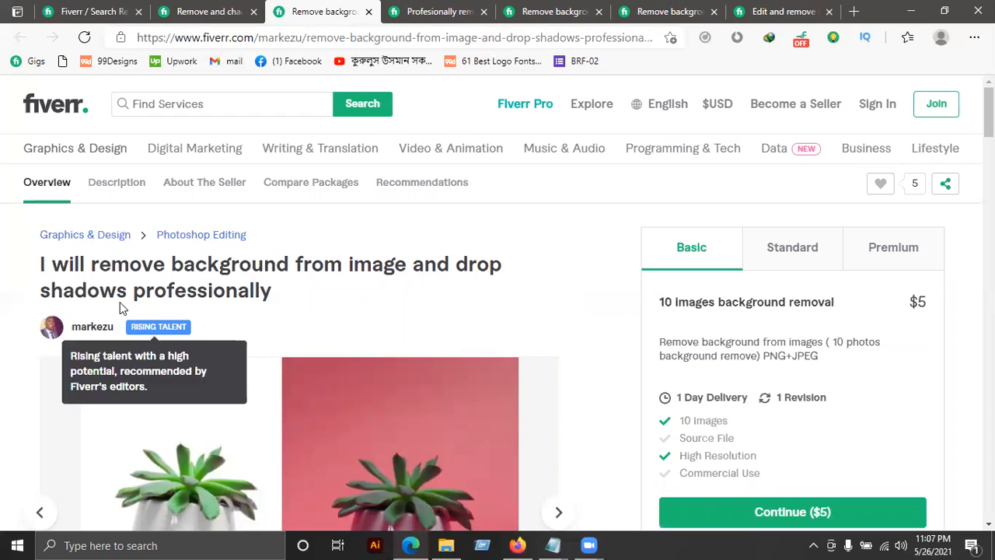
pyautogui.click(408, 9)
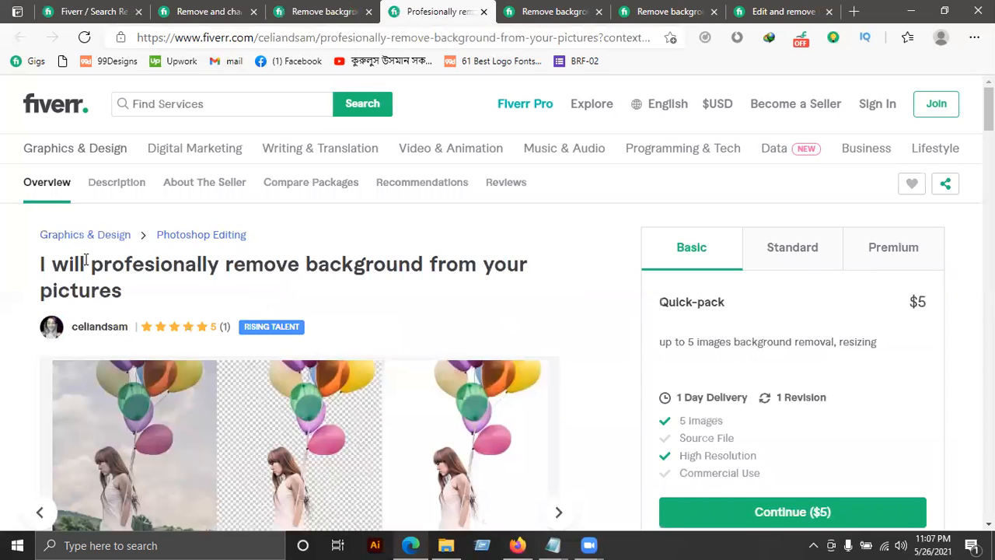
pyautogui.moveTo(342, 265); pyautogui.dragTo(447, 266)
pyautogui.moveTo(225, 266); pyautogui.dragTo(482, 266)
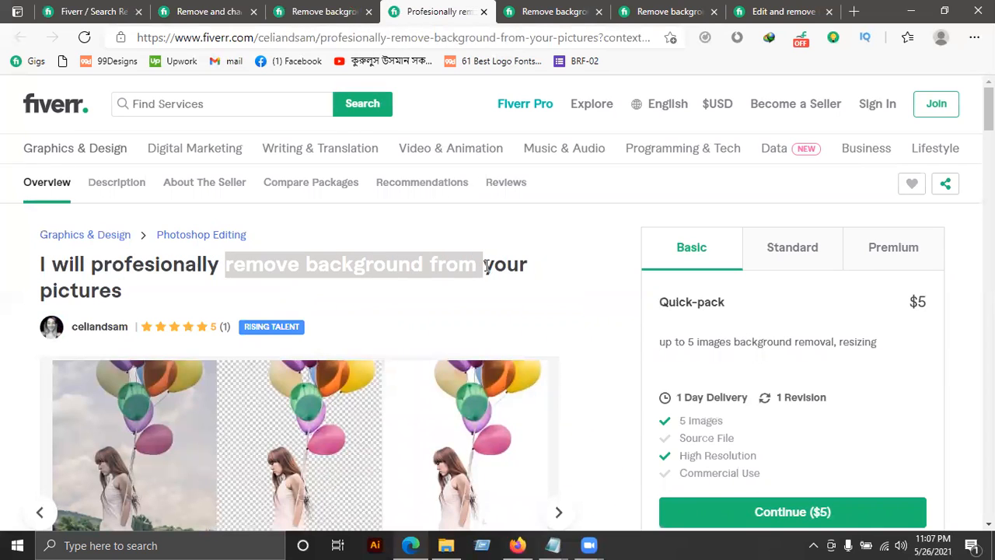
# Check the "remove background" keyword in the titles of the photo, "from video" and "any type of 5 images" gigs
pyautogui.click(519, 11)
pyautogui.moveTo(84, 264); pyautogui.dragTo(288, 268)
pyautogui.click(672, 11)
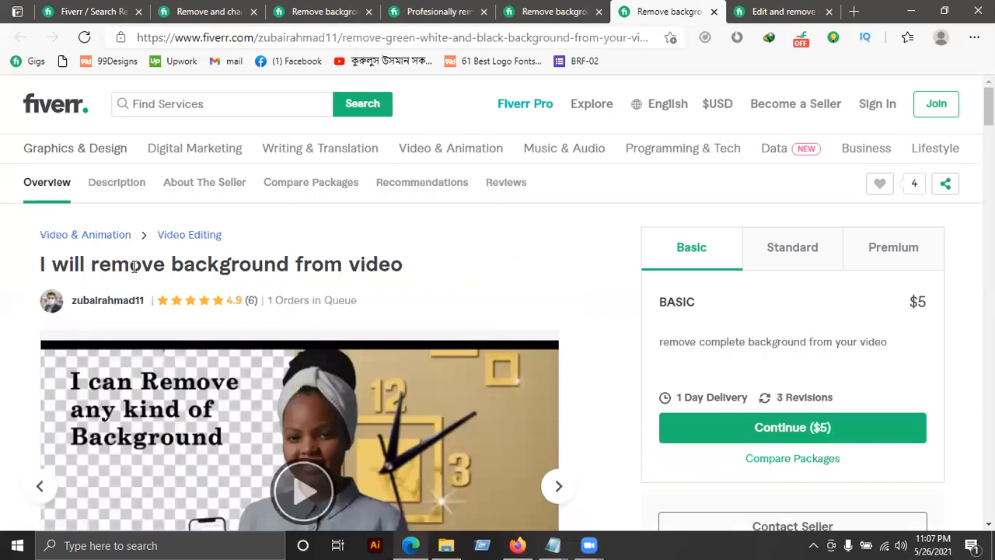
pyautogui.moveTo(98, 264); pyautogui.dragTo(295, 267)
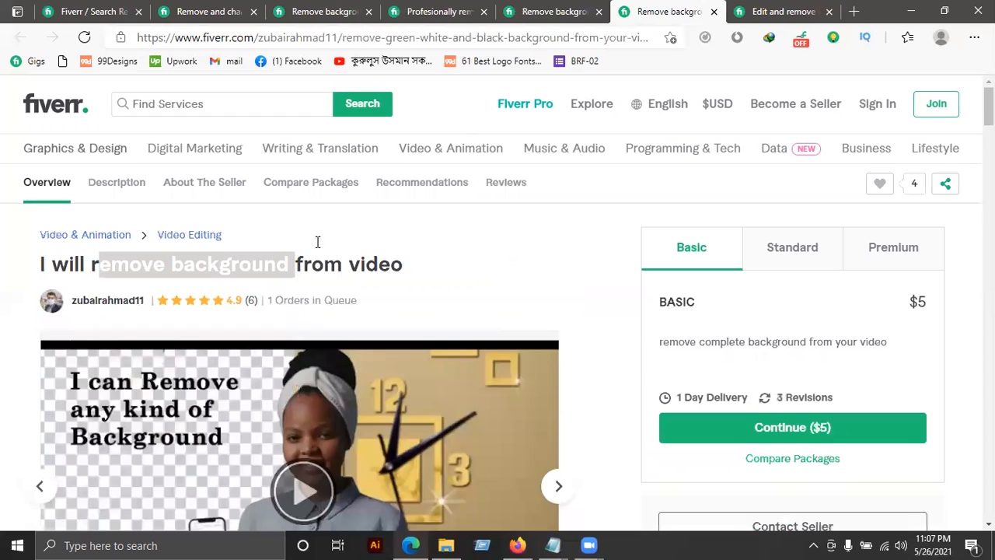
pyautogui.click(747, 13)
pyautogui.moveTo(186, 264); pyautogui.dragTo(394, 268)
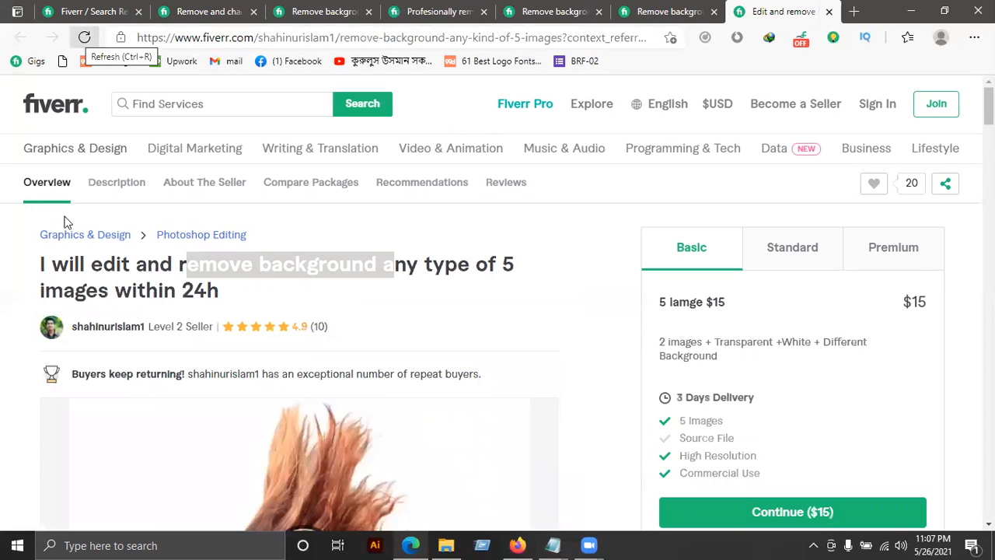
# Switch to the Notepad keyword notes and add a dashed separator line below the Fiverr suggestions
pyautogui.click(245, 9)
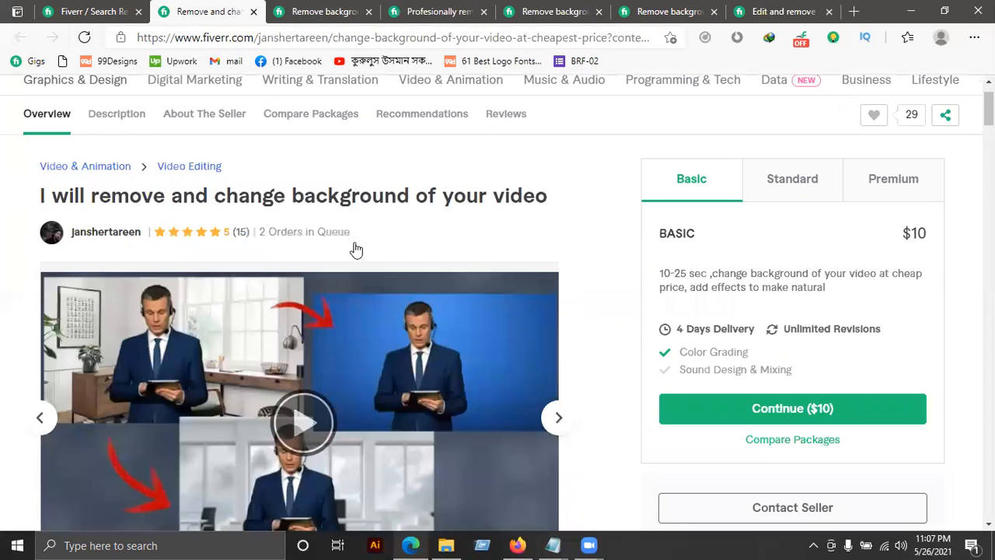
pyautogui.moveTo(556, 544)
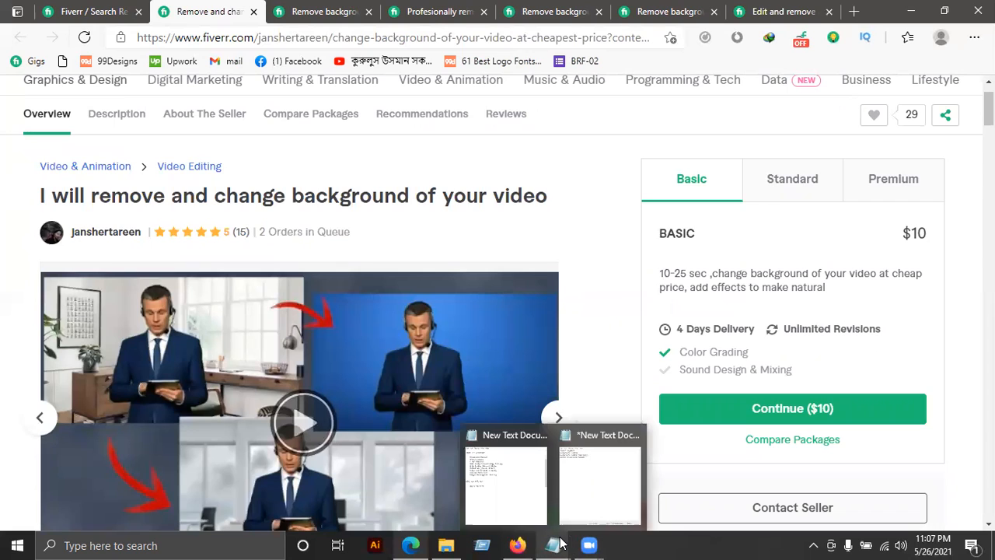
pyautogui.click(582, 510)
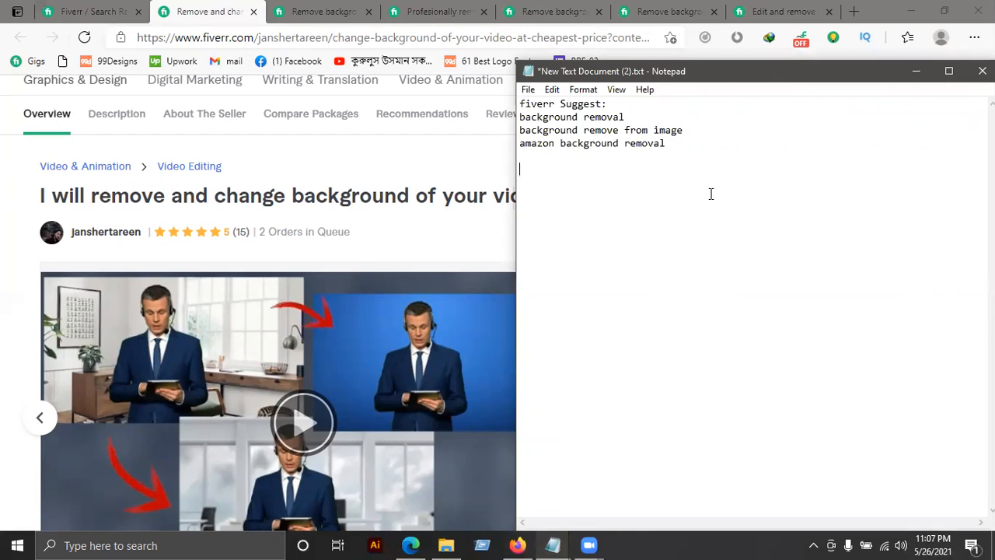
pyautogui.write('----------------------------------------------------')
# Draft the gig title "I will remove background from images and drop shadows" in the Notepad notes under a "Title:" label, following the drop shadows gig's title
pyautogui.click(359, 9)
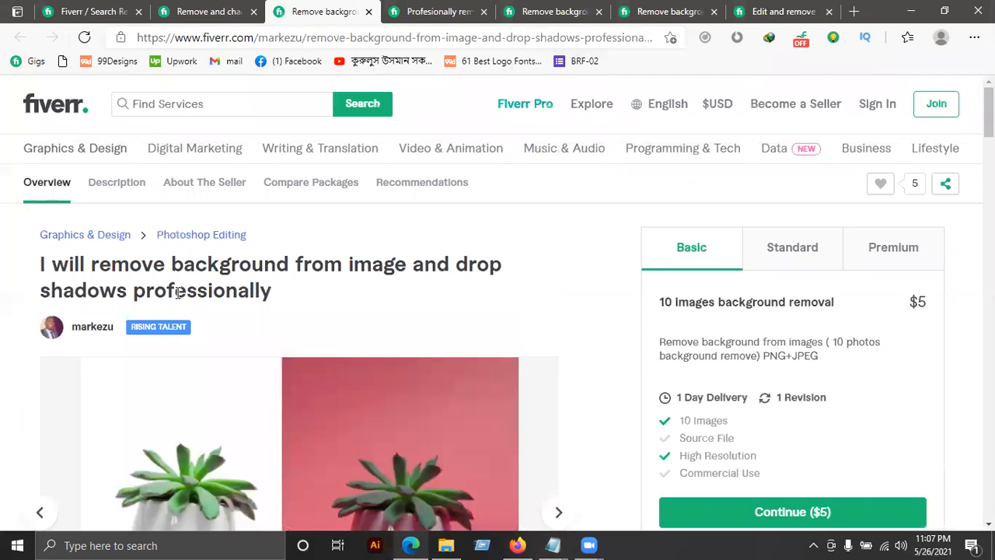
pyautogui.scroll(-1, 174, 261)
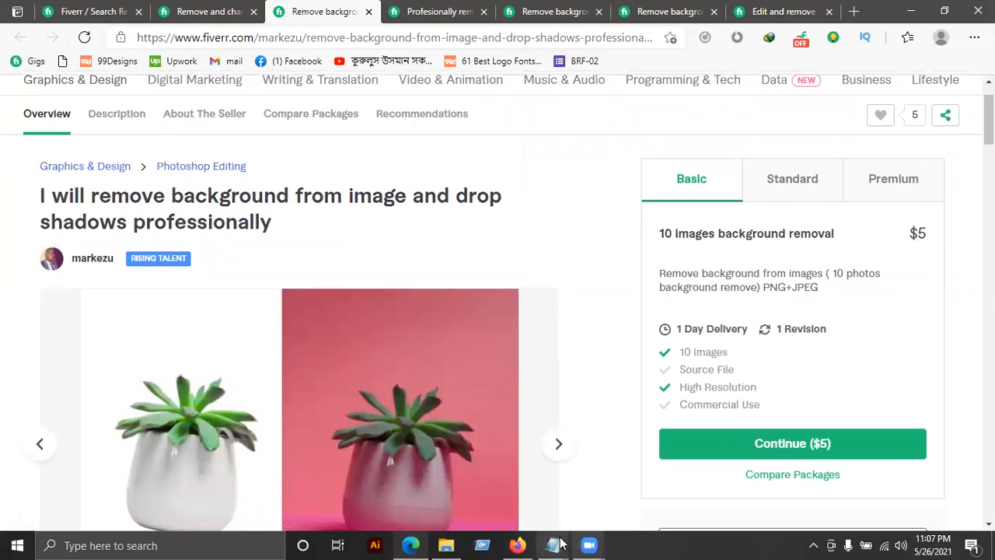
pyautogui.click(556, 544)
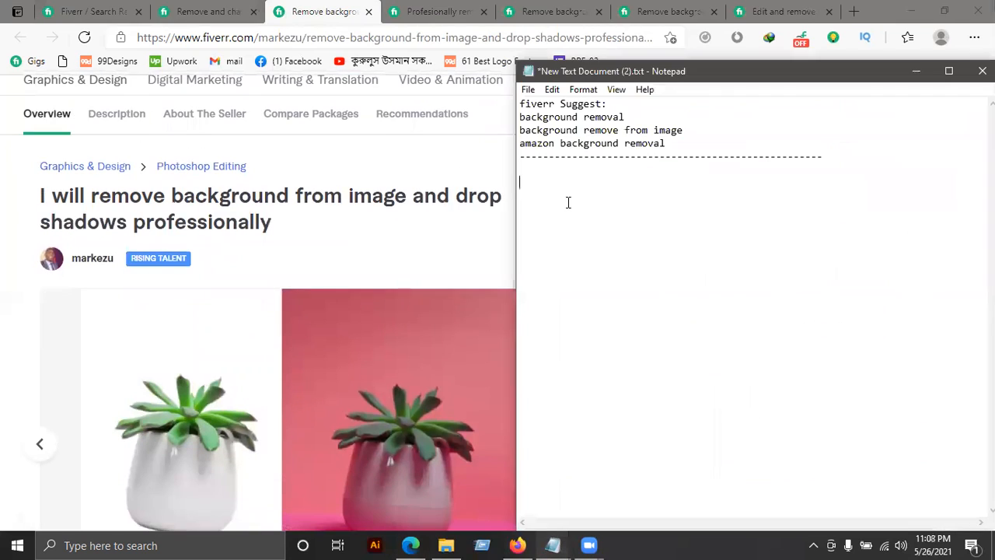
pyautogui.write('I will remove background from ')
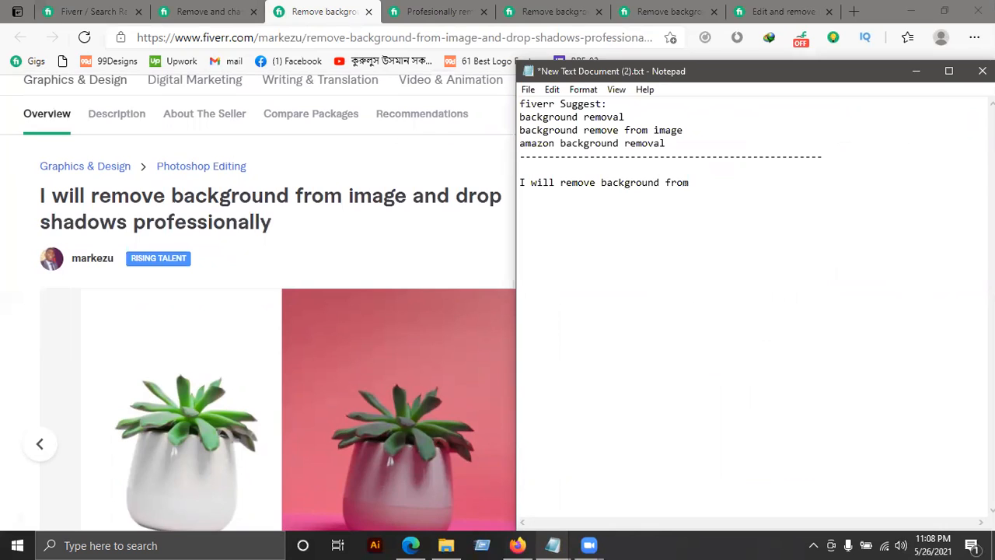
pyautogui.write('image')
pyautogui.write('and drop shadows')
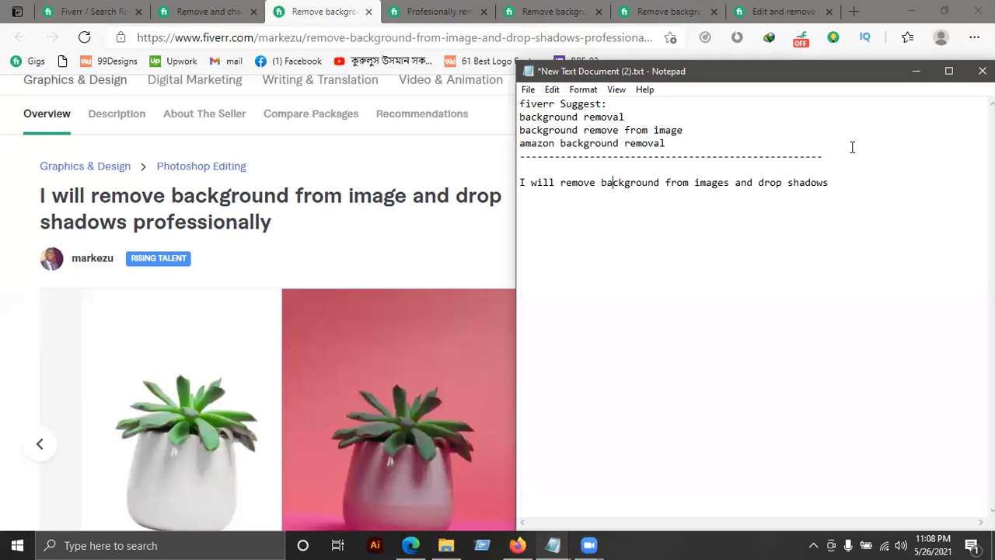
pyautogui.click(521, 169)
pyautogui.write('Title:')
# Switch back to the image and drop shadows gig in the browser and examine its description
pyautogui.click(300, 157)
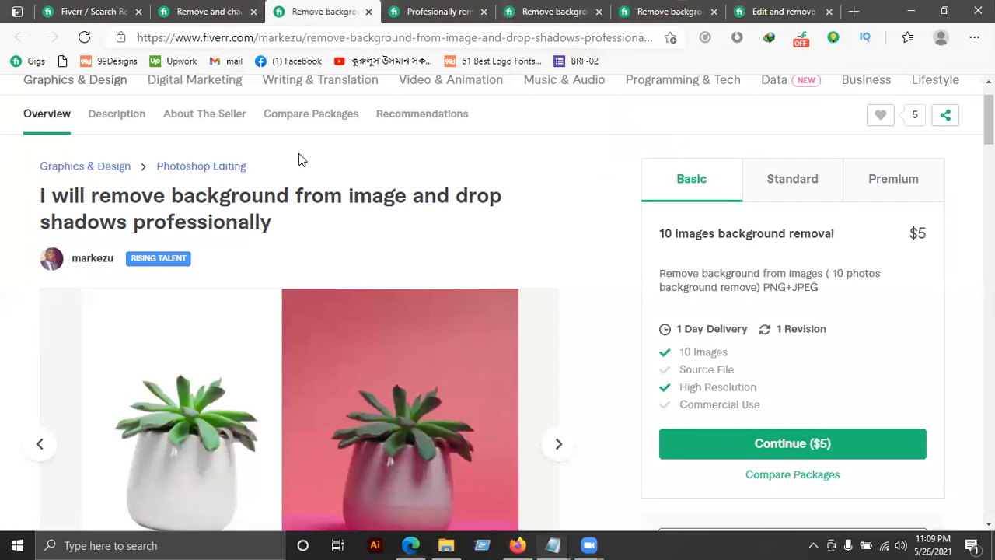
pyautogui.scroll(-1, 301, 231)
pyautogui.scroll(-6, 300, 232)
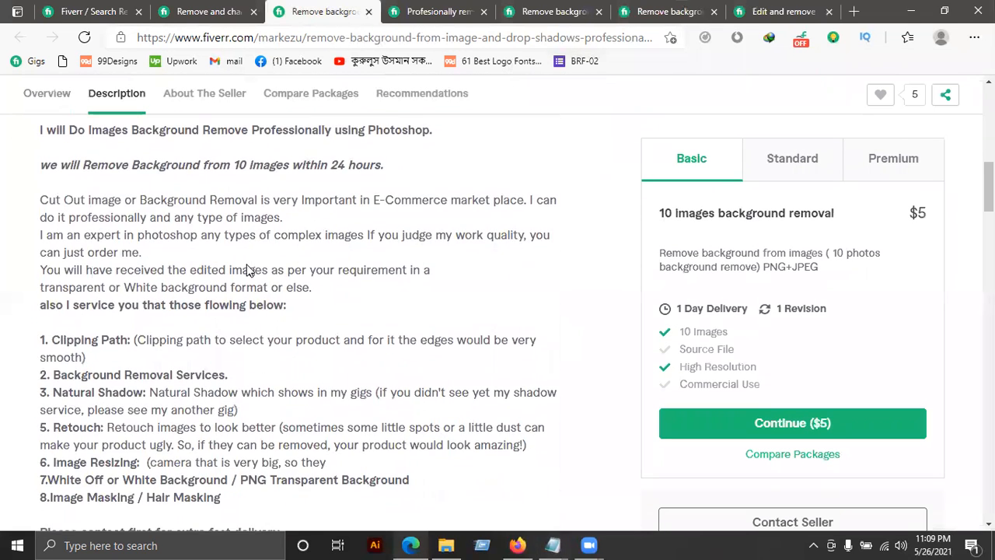
# Check the background removal and shadow keywords in the drop shadows gig's description and its list of services
pyautogui.scroll(1, 247, 269)
pyautogui.scroll(-1, 223, 333)
pyautogui.moveTo(116, 164); pyautogui.dragTo(252, 134)
pyautogui.click(173, 146)
pyautogui.moveTo(140, 196); pyautogui.dragTo(248, 194)
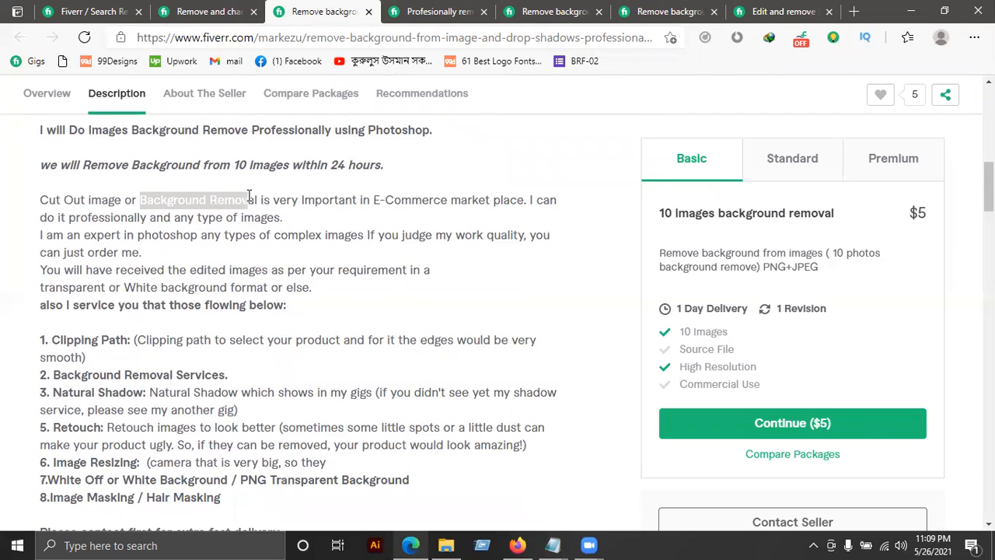
pyautogui.click(154, 286)
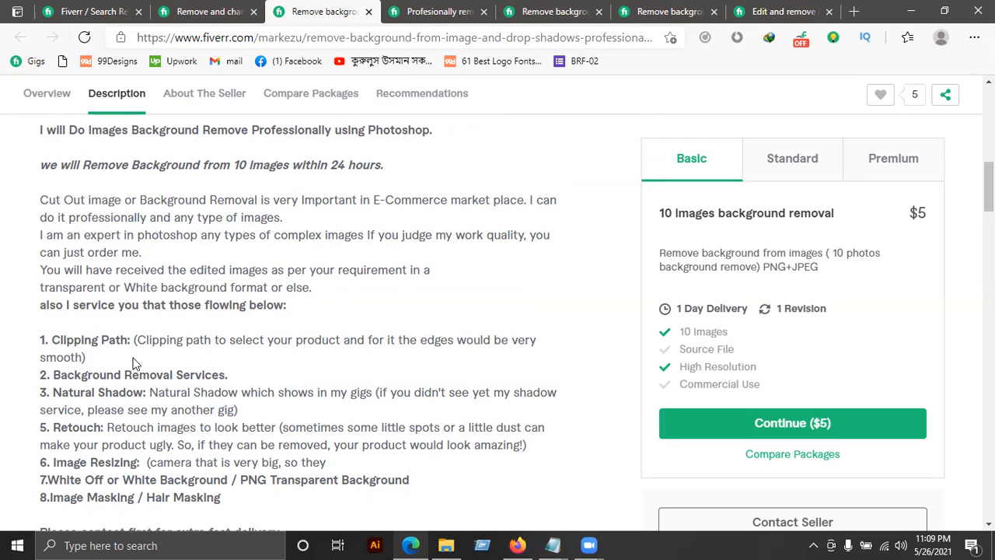
pyautogui.moveTo(68, 379); pyautogui.dragTo(216, 357)
pyautogui.moveTo(95, 393); pyautogui.dragTo(178, 393)
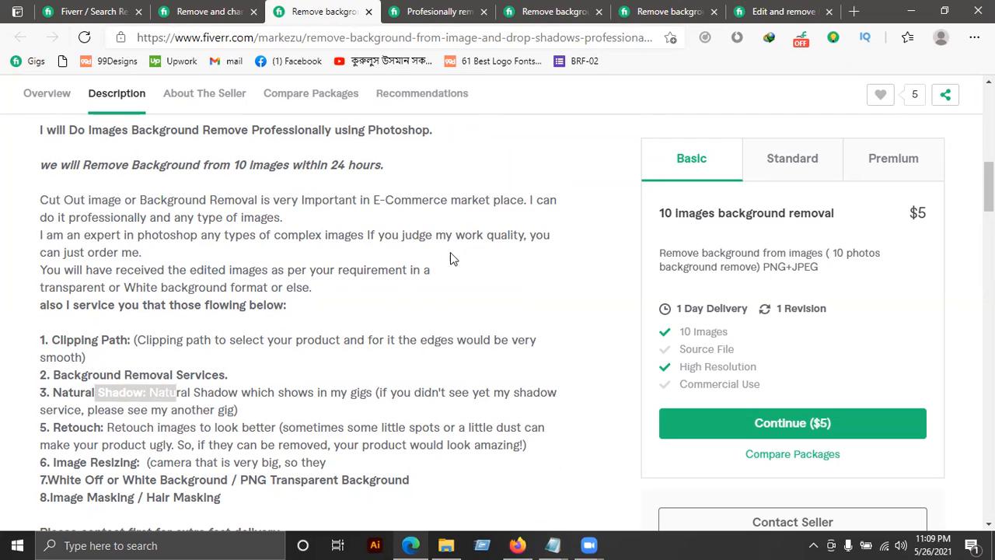
# Read the rest of the drop shadows gig's description, from the service list down to the editing type
pyautogui.scroll(-1, 233, 326)
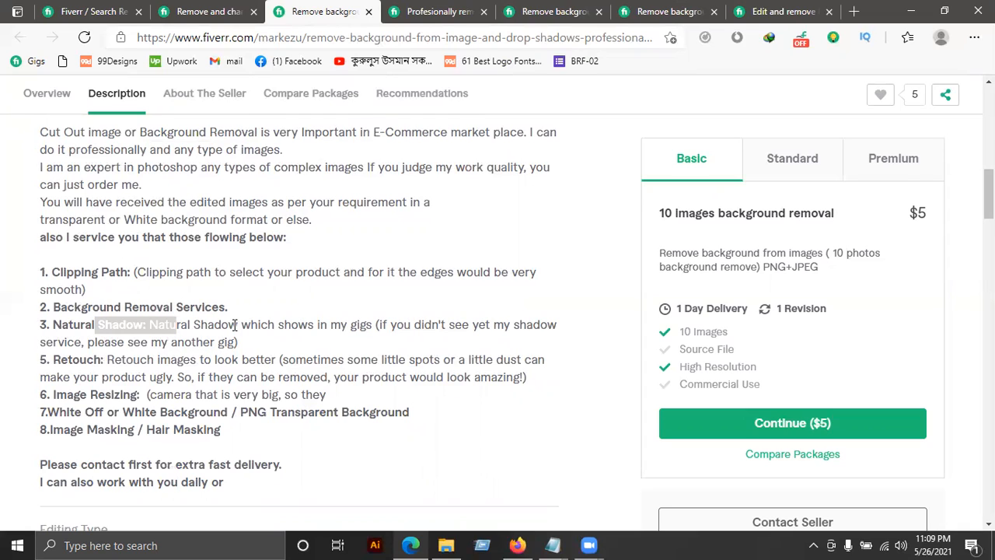
pyautogui.scroll(-2, 204, 295)
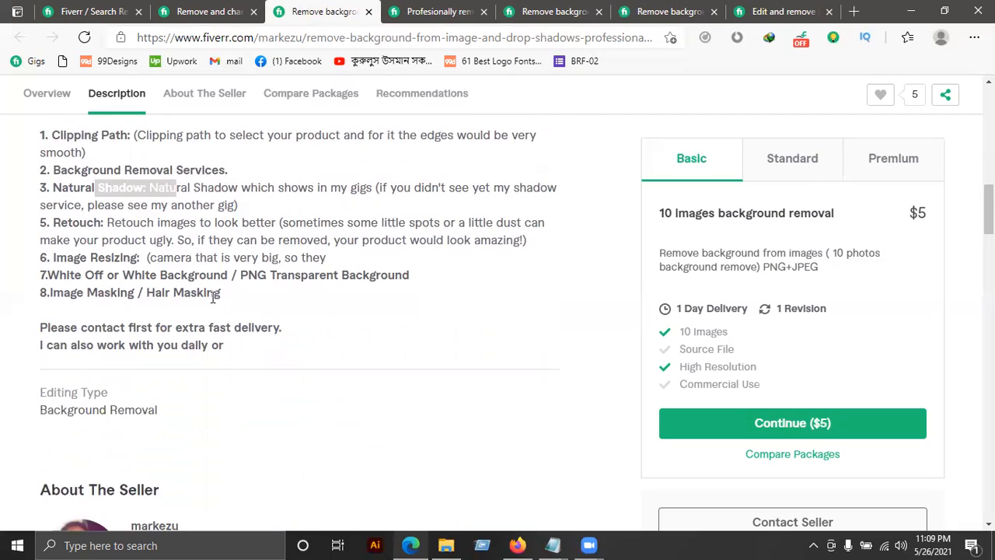
pyautogui.scroll(4, 212, 327)
pyautogui.click(92, 198)
pyautogui.scroll(-3, 94, 200)
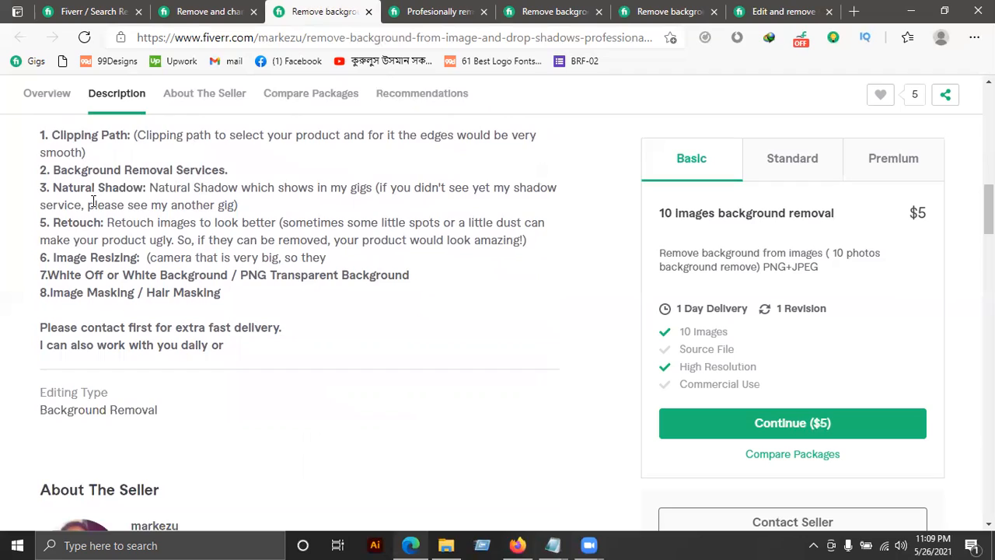
pyautogui.scroll(-1, 92, 199)
pyautogui.scroll(2, 92, 200)
pyautogui.scroll(-5, 195, 256)
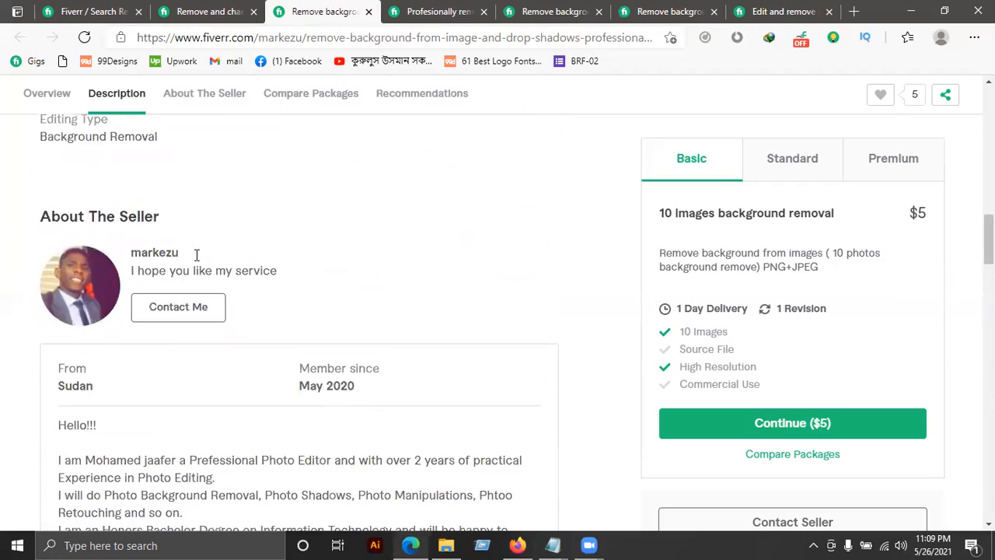
# Look through the drop shadows gig's seller profile, package comparison and recommended gigs
pyautogui.scroll(-10, 196, 255)
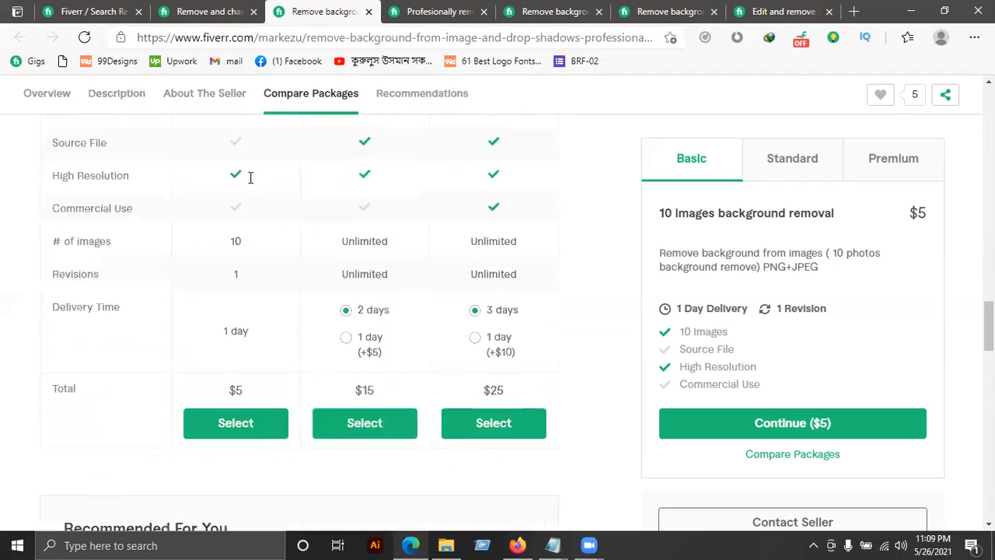
pyautogui.scroll(-6, 250, 183)
pyautogui.scroll(3, 342, 84)
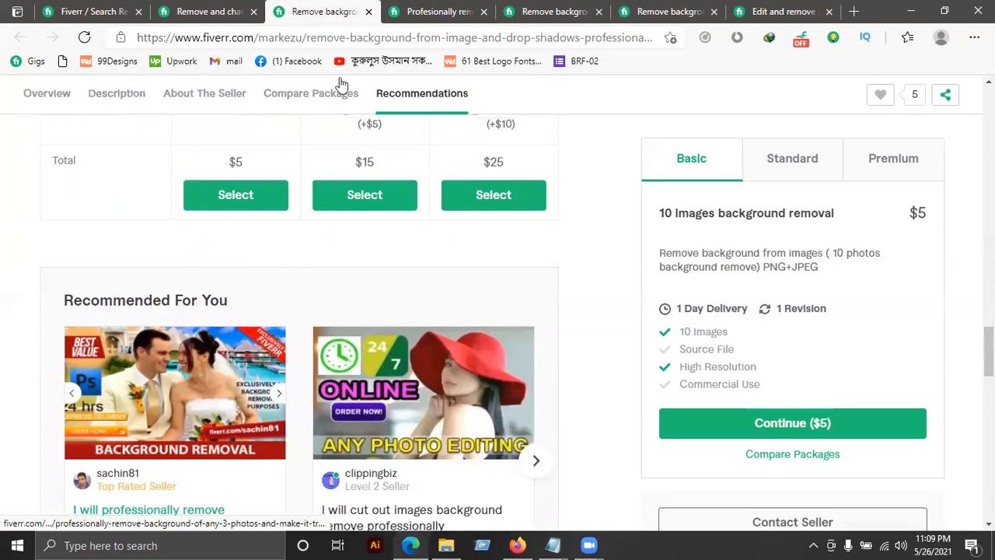
pyautogui.scroll(-3, 339, 139)
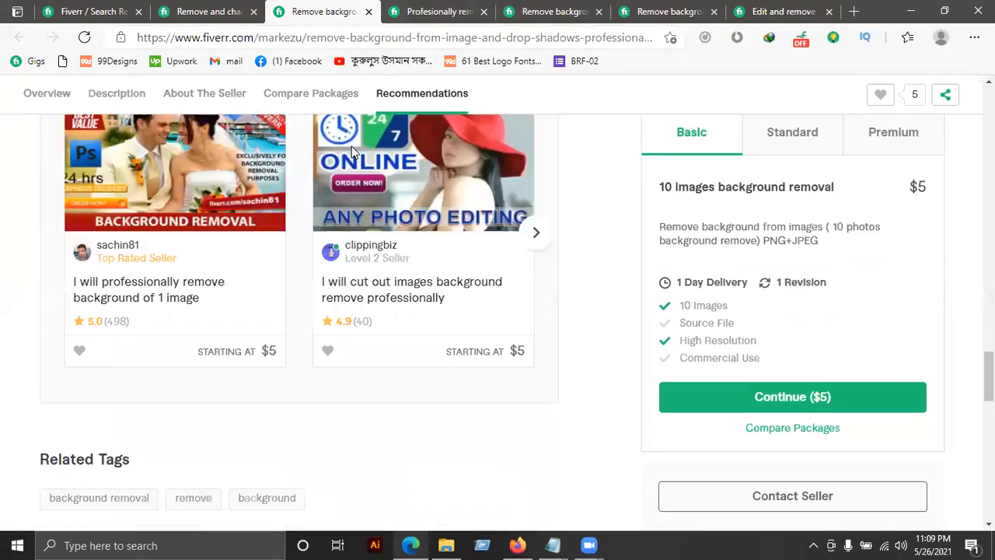
pyautogui.scroll(-10, 351, 152)
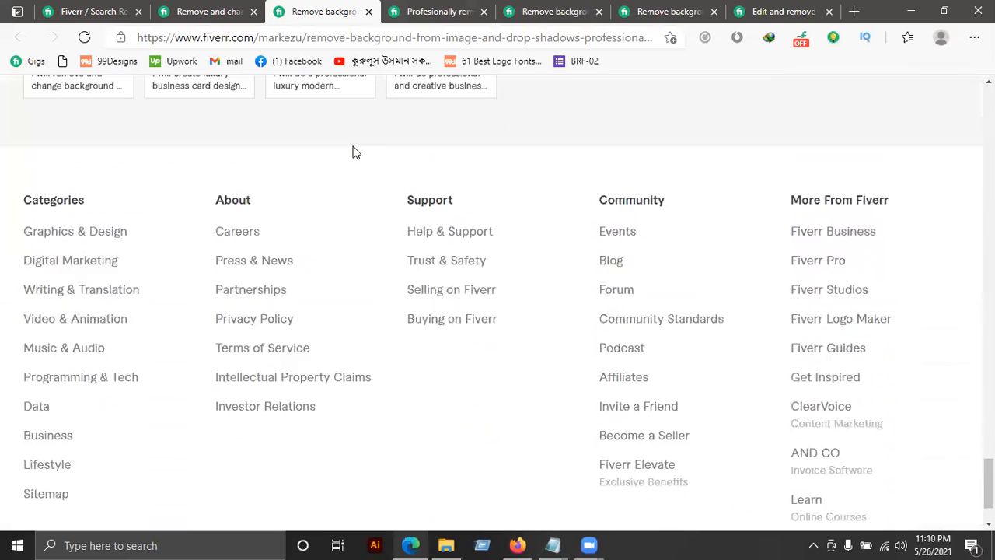
# Examine the Related Tags section of the drop shadows gig
pyautogui.scroll(10, 351, 152)
pyautogui.moveTo(59, 214)
pyautogui.mouseDown()
pyautogui.moveTo(142, 213)
pyautogui.moveTo(49, 220)
pyautogui.mouseUp()
pyautogui.click(198, 207)
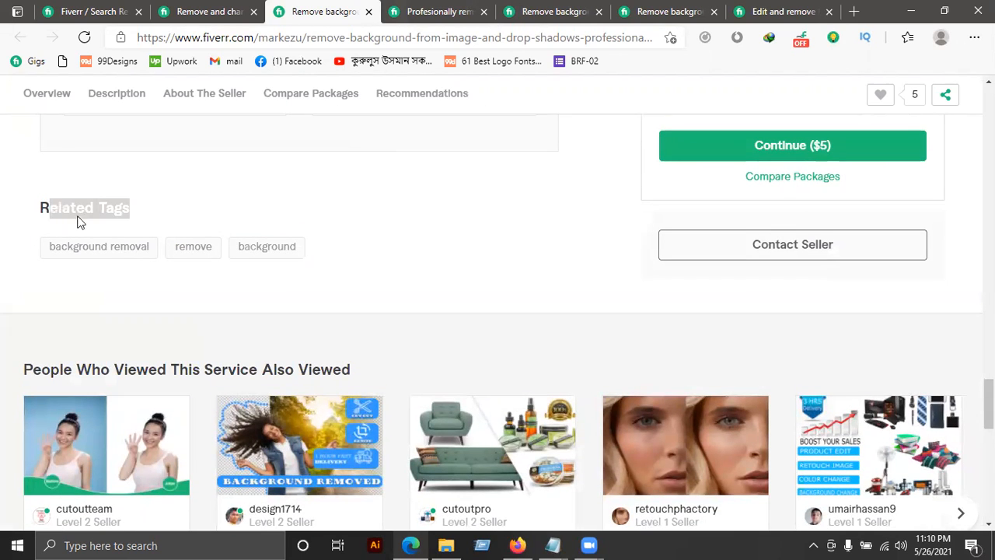
pyautogui.scroll(-3, 77, 222)
pyautogui.scroll(7, 817, 275)
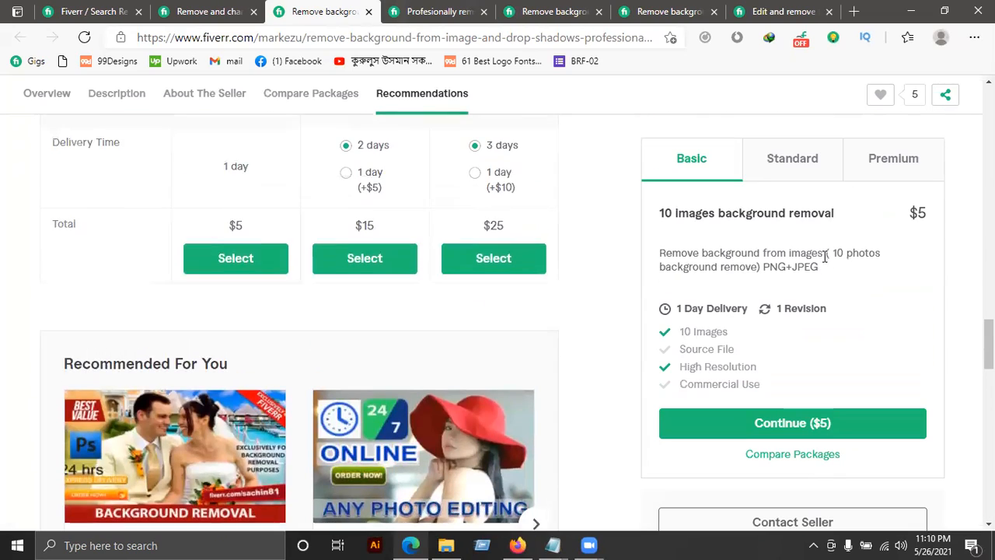
pyautogui.scroll(-4, 826, 178)
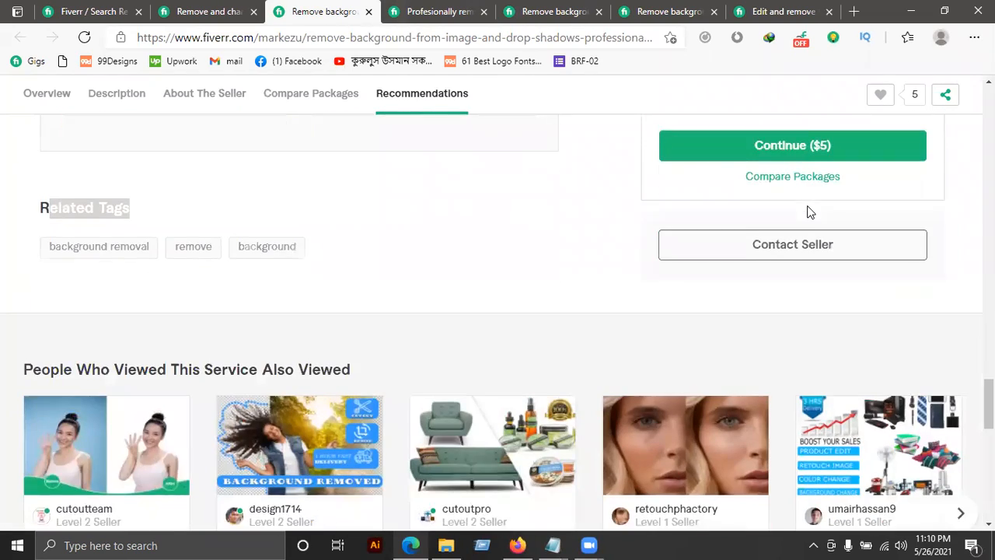
pyautogui.scroll(-1, 809, 211)
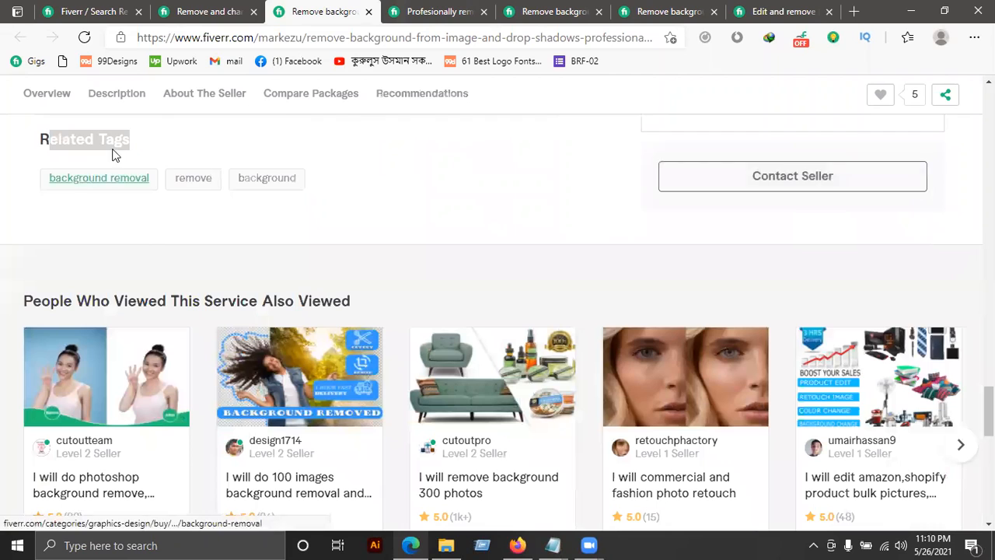
# Try to copy the "background removal" related tag into the Notepad notes below the gig title, and return to the browser
pyautogui.click(141, 140)
pyautogui.moveTo(30, 194); pyautogui.dragTo(151, 187)
pyautogui.hotkey('ctrl', 'c')
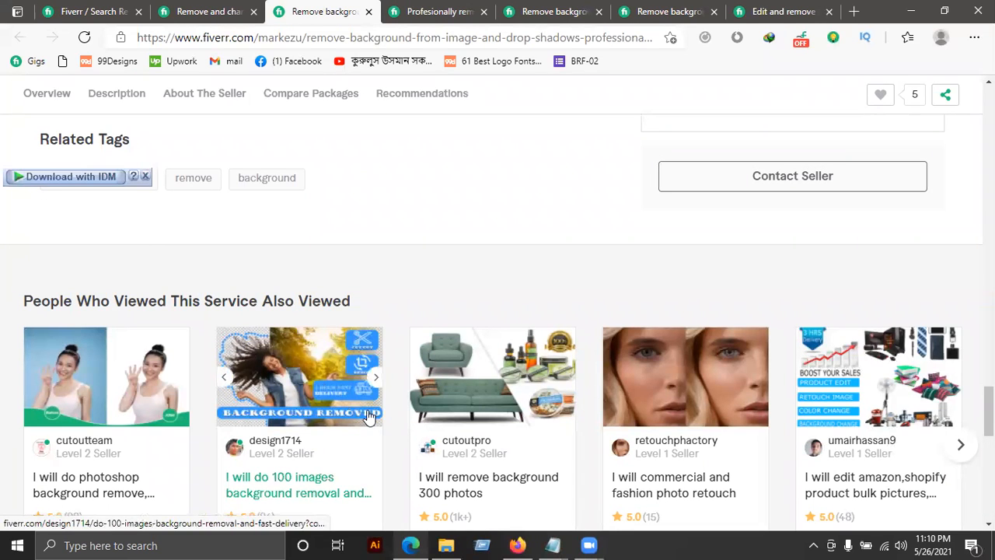
pyautogui.click(552, 544)
pyautogui.click(588, 463)
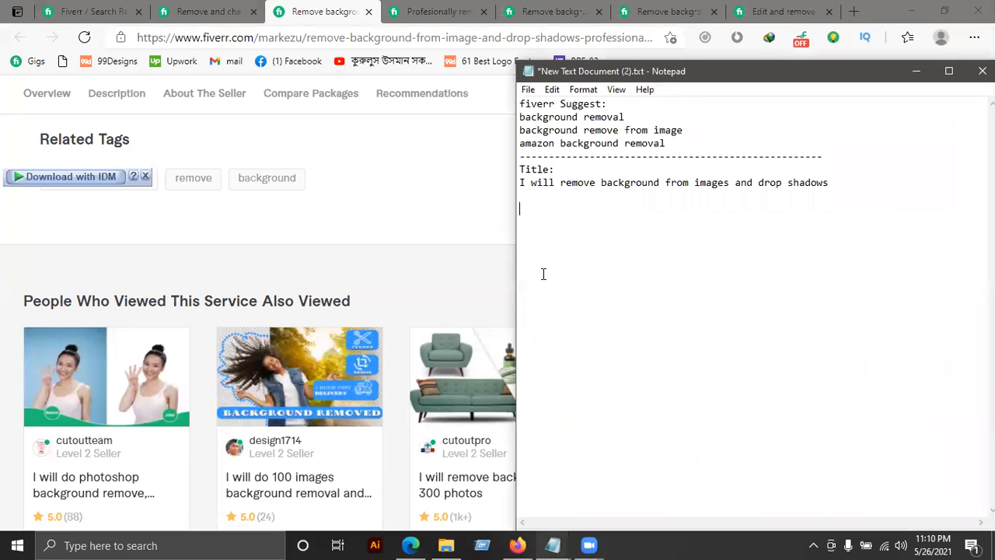
pyautogui.hotkey('ctrl', 'v')
pyautogui.click(321, 154)
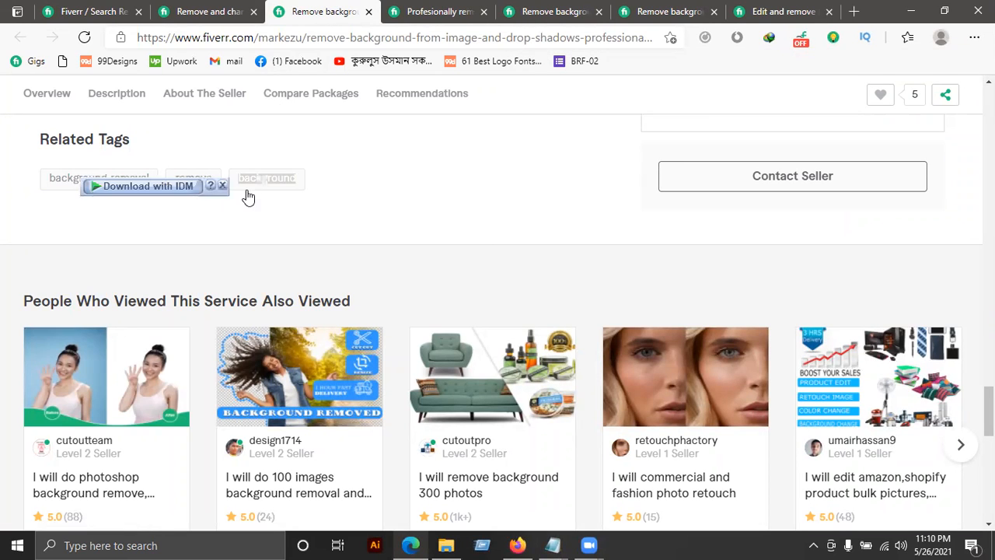
# Switch to the "remove background from your pictures" gig and examine its related tags
pyautogui.click(424, 10)
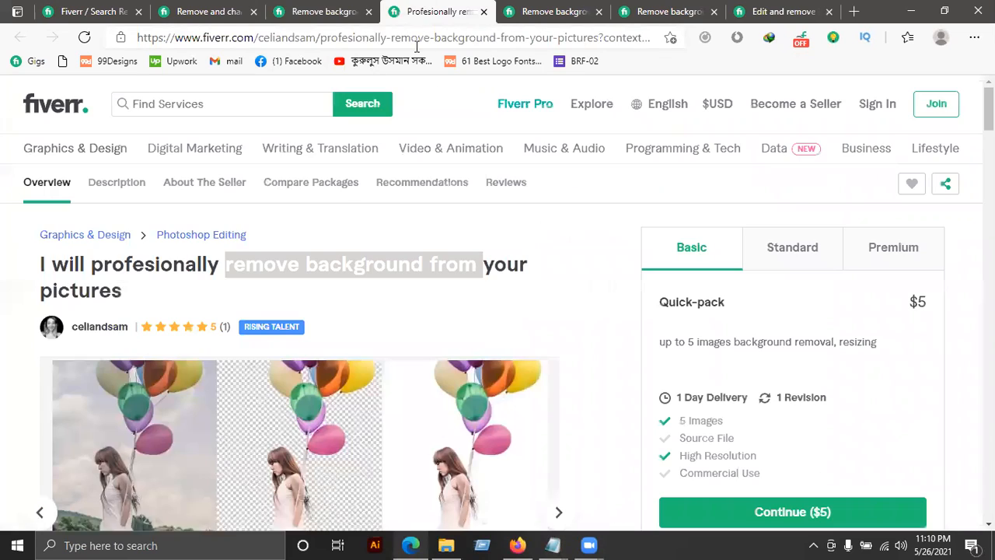
pyautogui.scroll(-1, 784, 305)
pyautogui.scroll(-10, 785, 304)
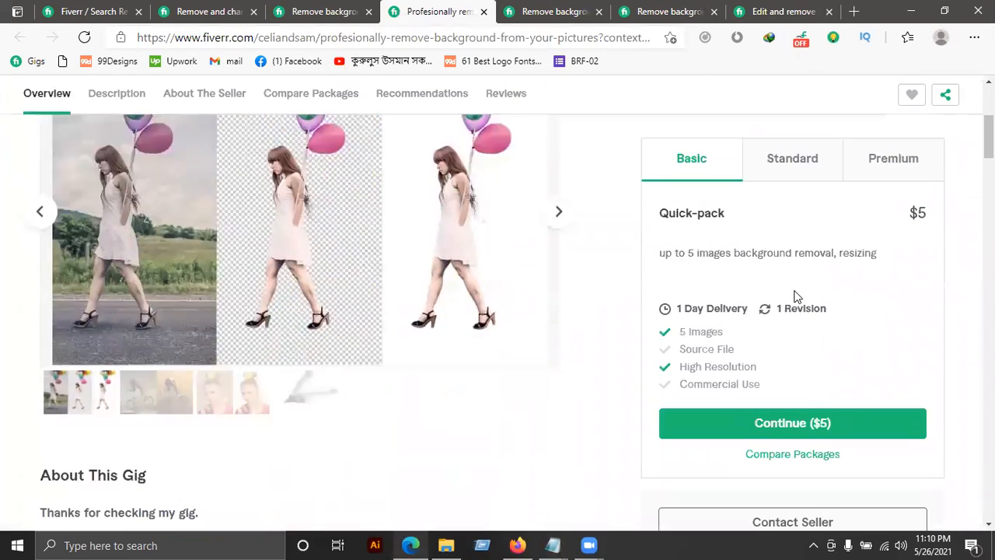
pyautogui.scroll(-10, 303, 236)
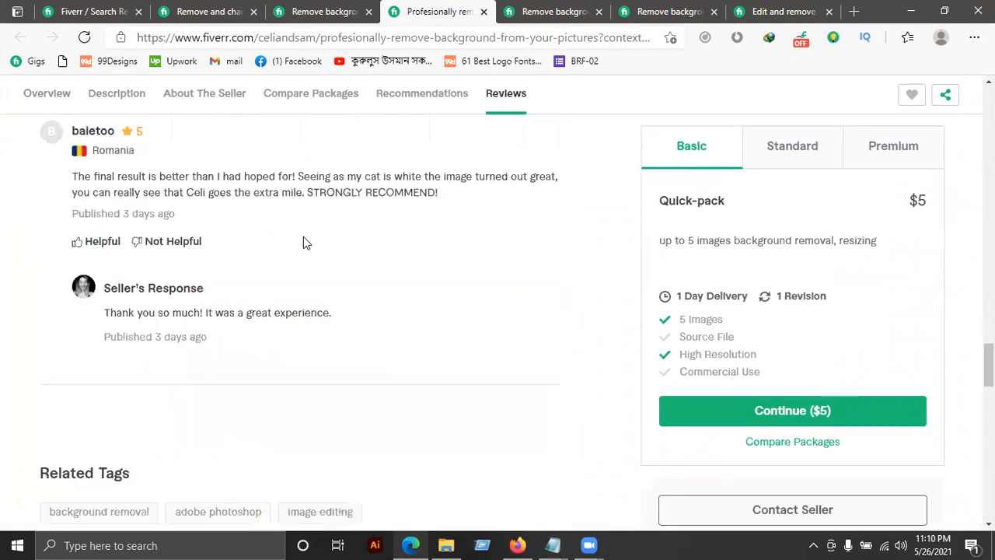
pyautogui.scroll(2, 303, 237)
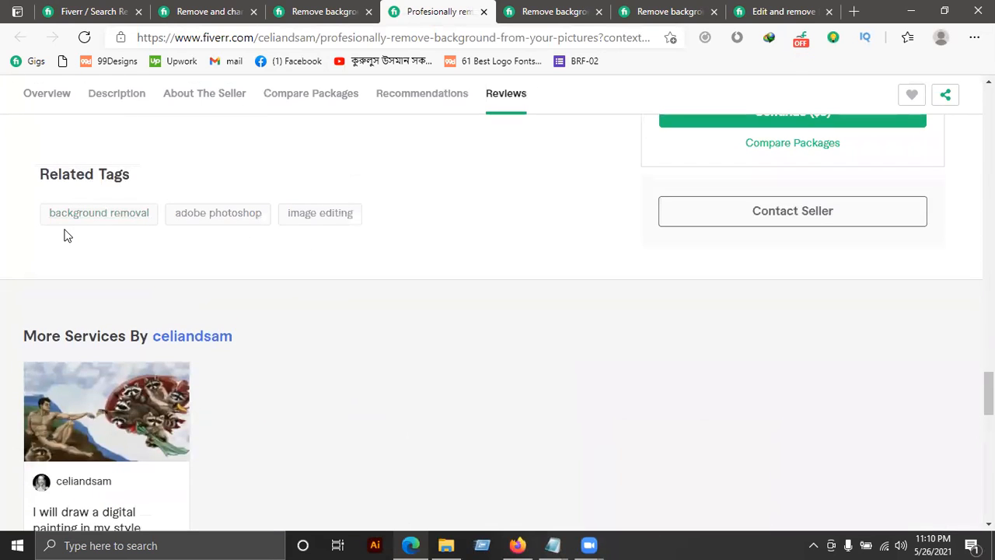
# Switch to the "remove background from photo" gig and examine its related tags
pyautogui.click(538, 8)
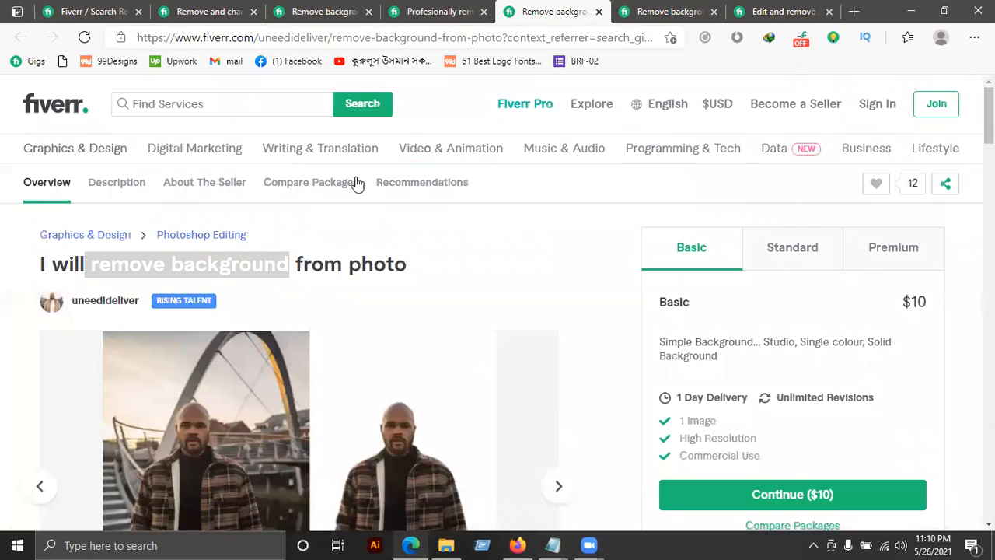
pyautogui.click(394, 186)
pyautogui.scroll(-3, 324, 295)
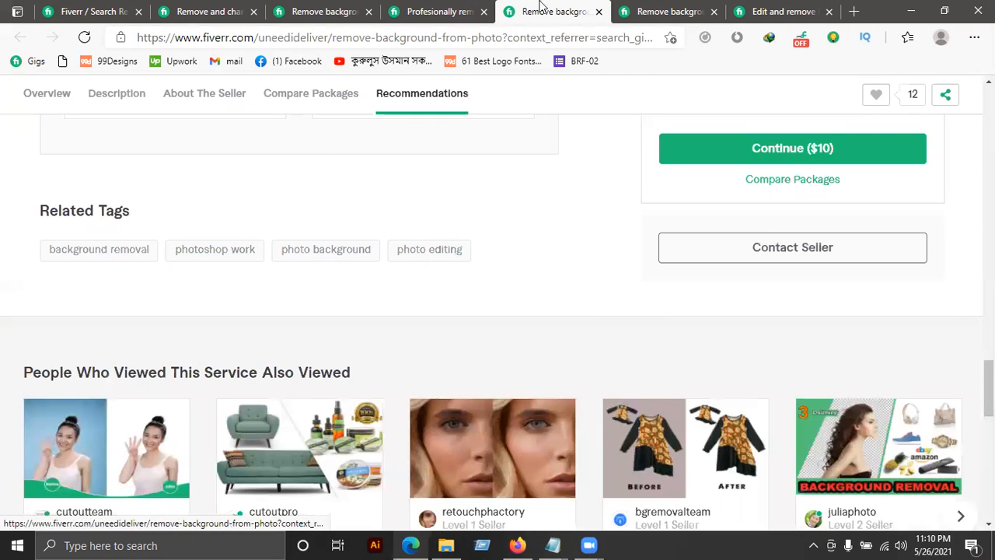
# Switch to the video background removal gig and examine the related tags below its reviews
pyautogui.hotkey('ctrl', 'Tab')
pyautogui.scroll(-2, 478, 168)
pyautogui.scroll(1, 488, 140)
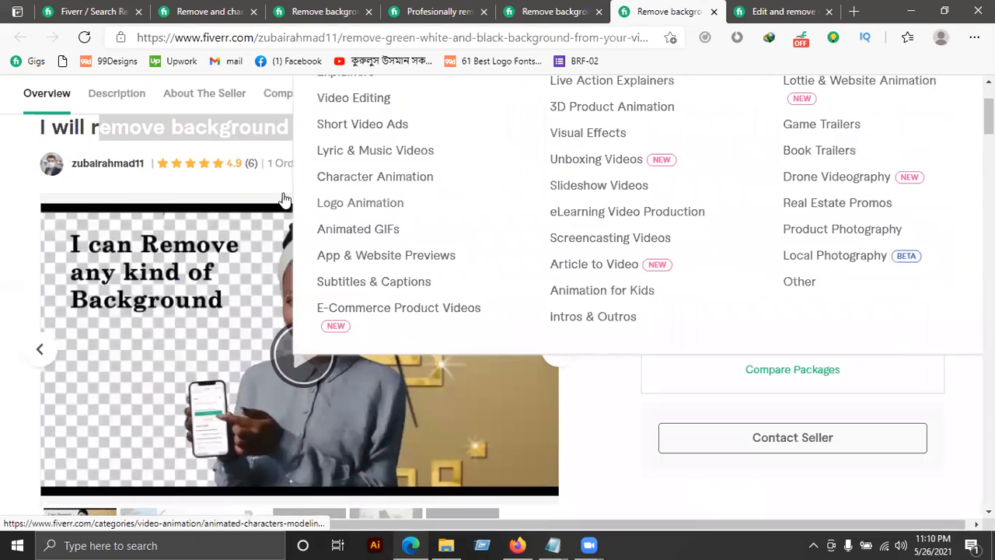
pyautogui.click(504, 93)
pyautogui.scroll(-5, 342, 293)
pyautogui.scroll(-4, 344, 293)
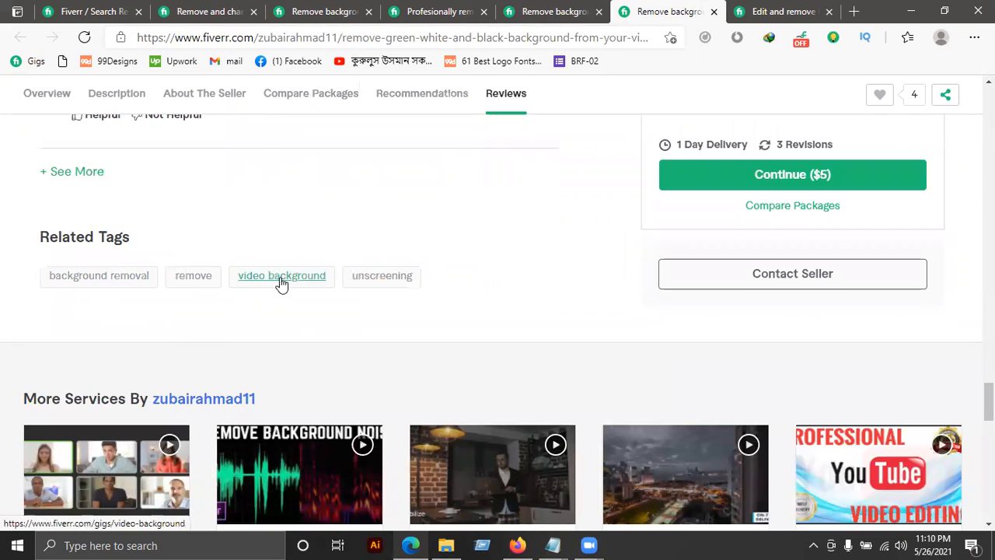
# Compare the related tags of the "your pictures", drop shadows and video background gigs
pyautogui.click(406, 8)
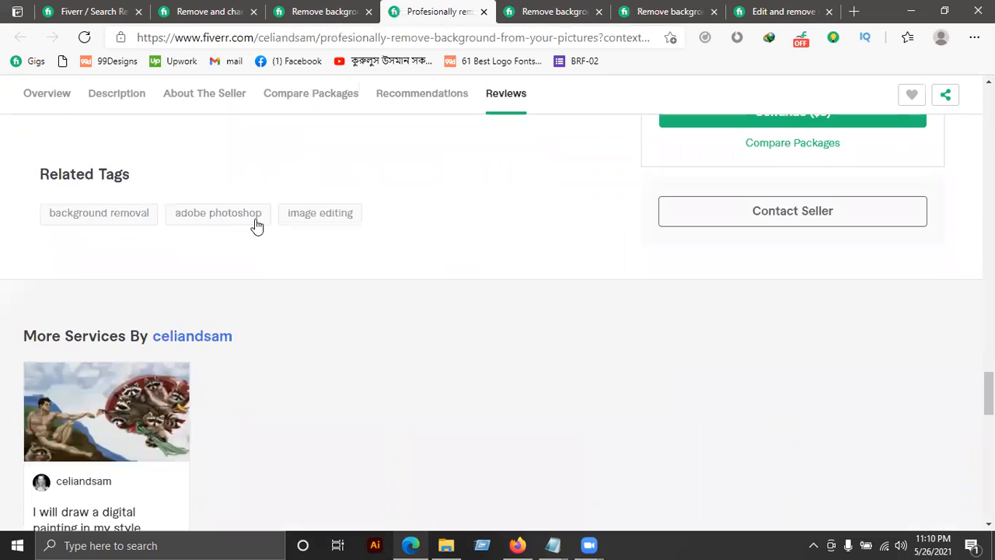
pyautogui.click(326, 22)
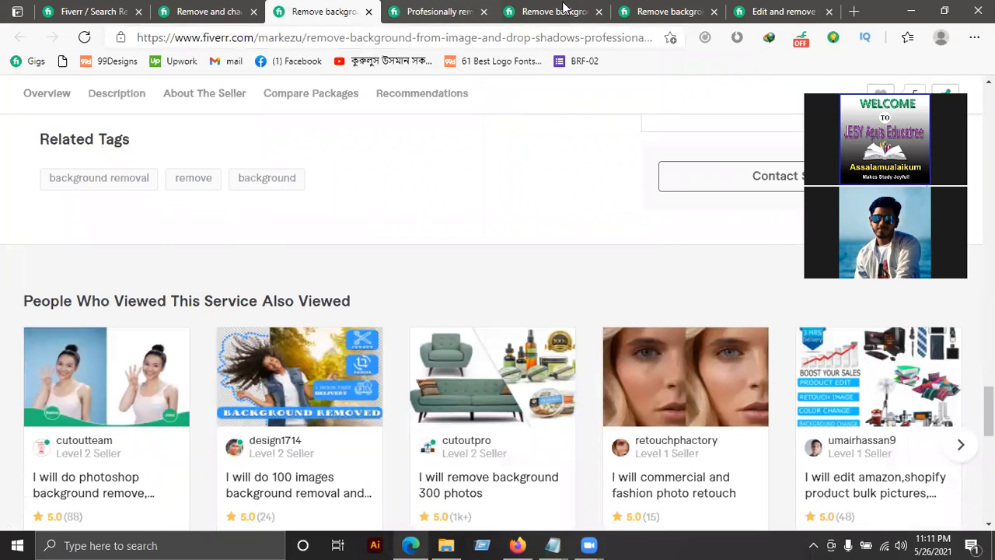
pyautogui.click(653, 11)
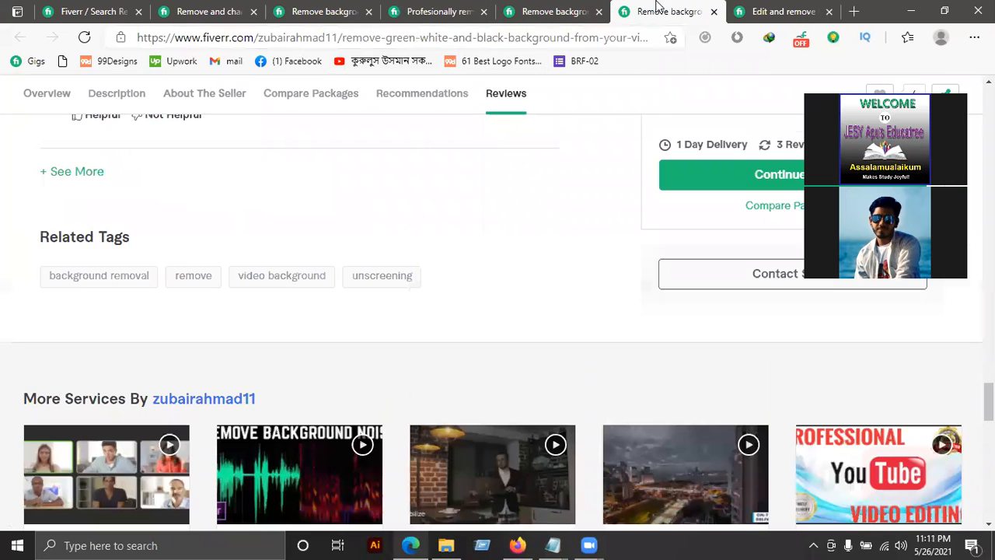
# Switch to the "any kind of 5 images" background gig and examine the related tags below its reviews
pyautogui.click(769, 11)
pyautogui.click(509, 183)
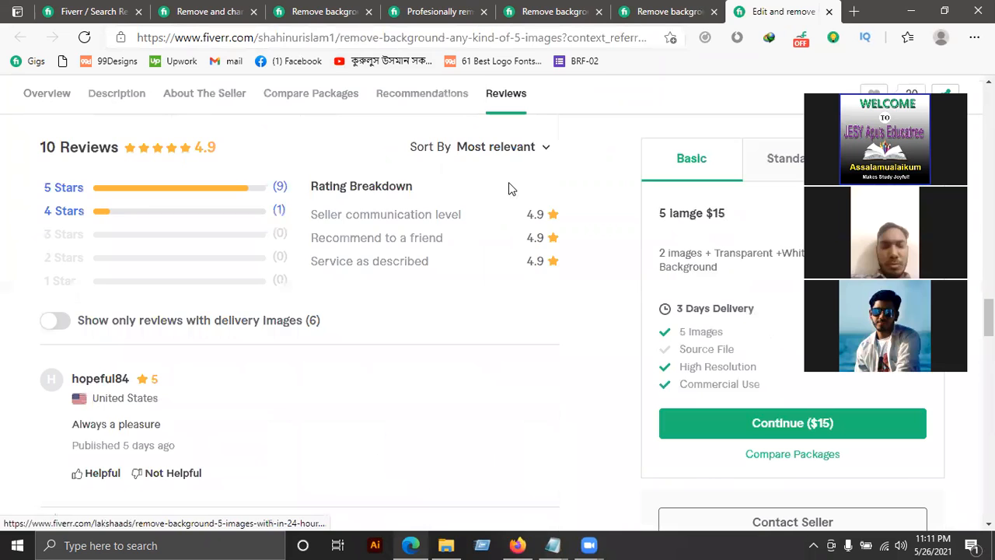
pyautogui.scroll(-15, 451, 212)
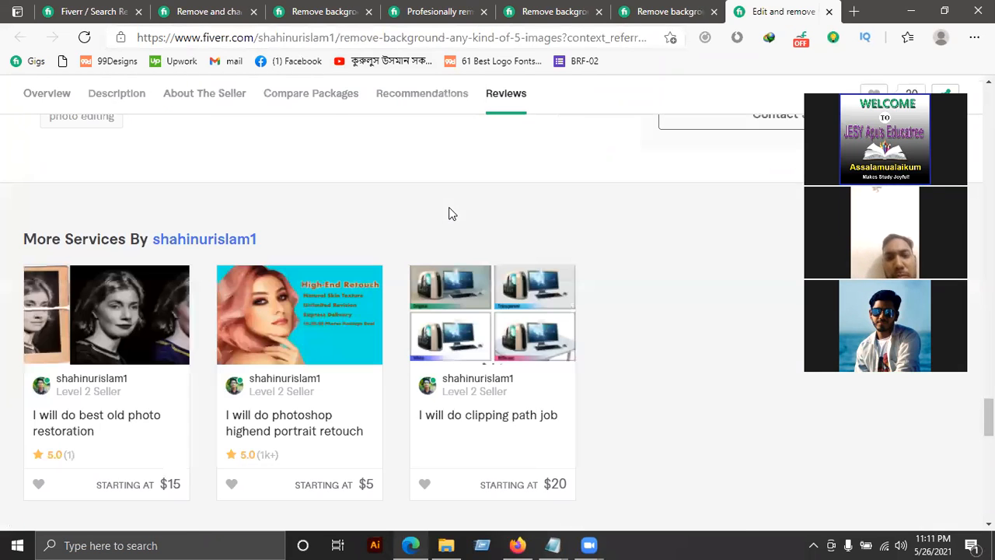
pyautogui.scroll(-1, 448, 211)
pyautogui.scroll(3, 428, 242)
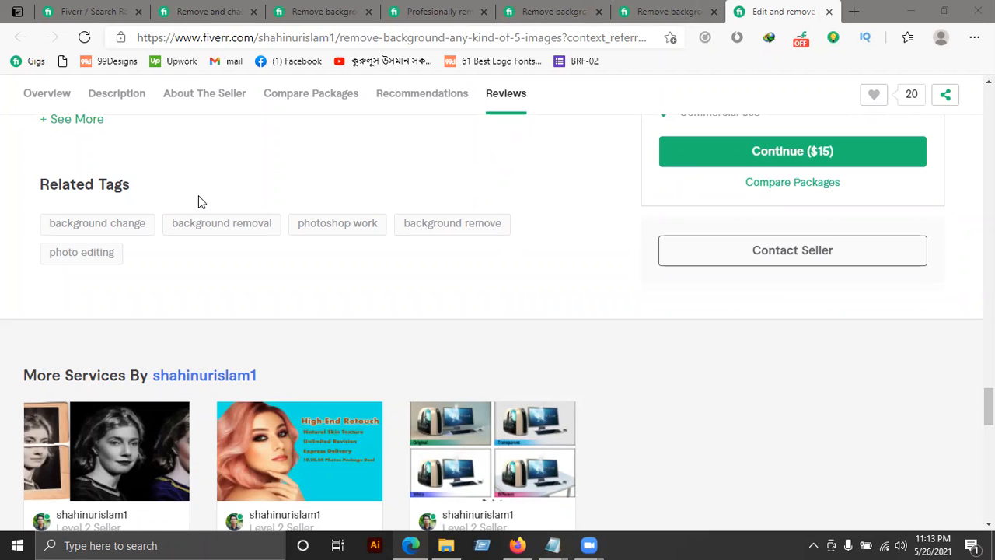
# Return to the "background removal" search results and examine the Top Focus Keywords list
pyautogui.click(84, 11)
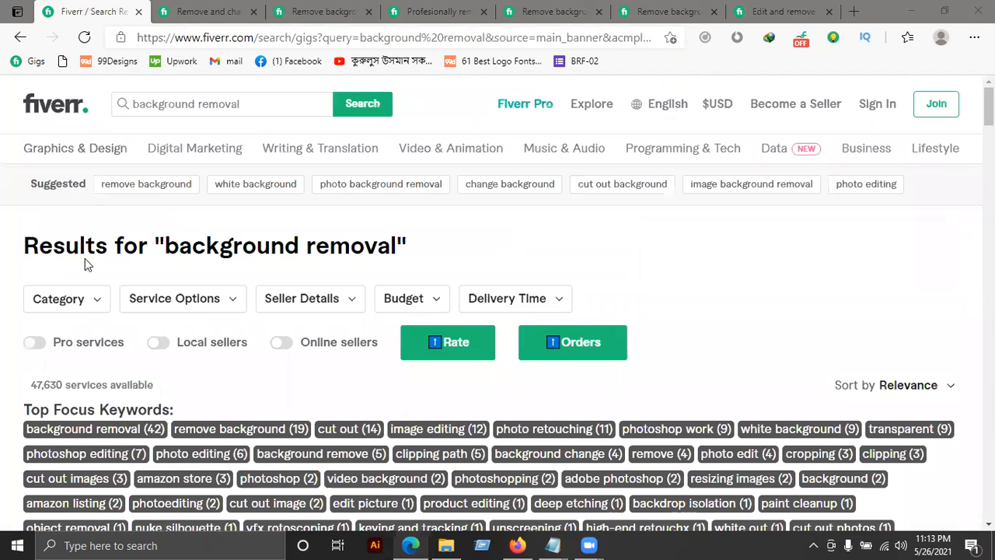
pyautogui.scroll(-2, 666, 267)
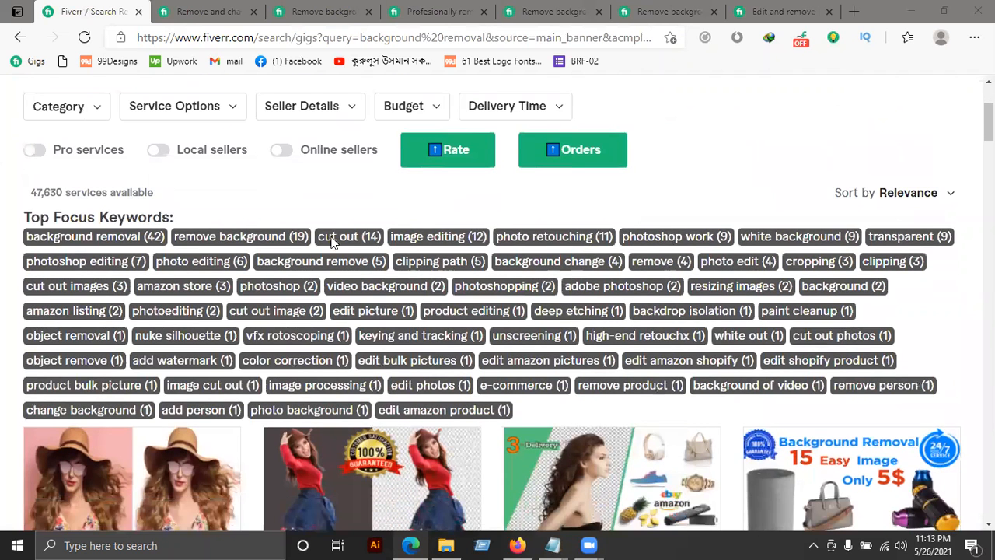
pyautogui.scroll(-1, 311, 245)
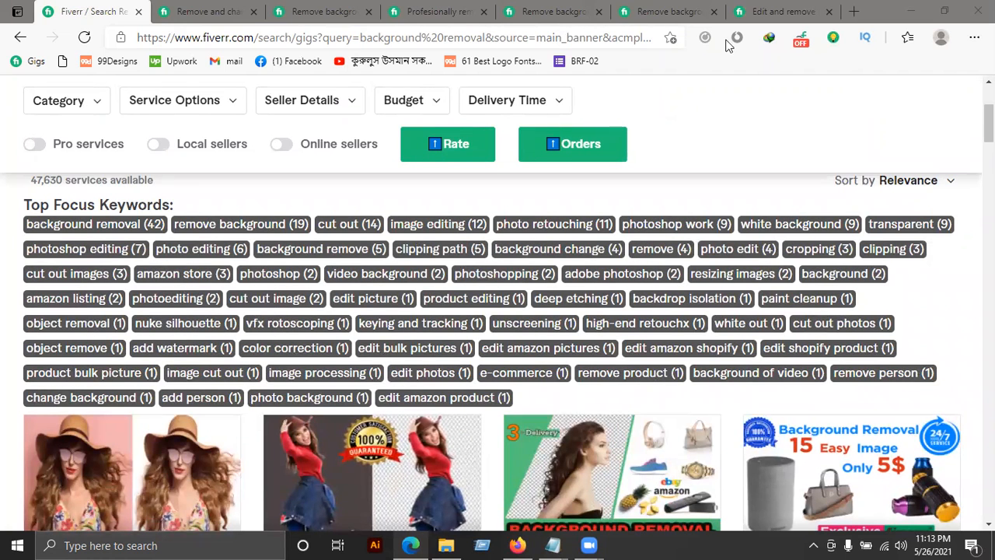
# Inspect the settings of the Fiverr Quick View and Fivlytics browser extensions
pyautogui.click(833, 37)
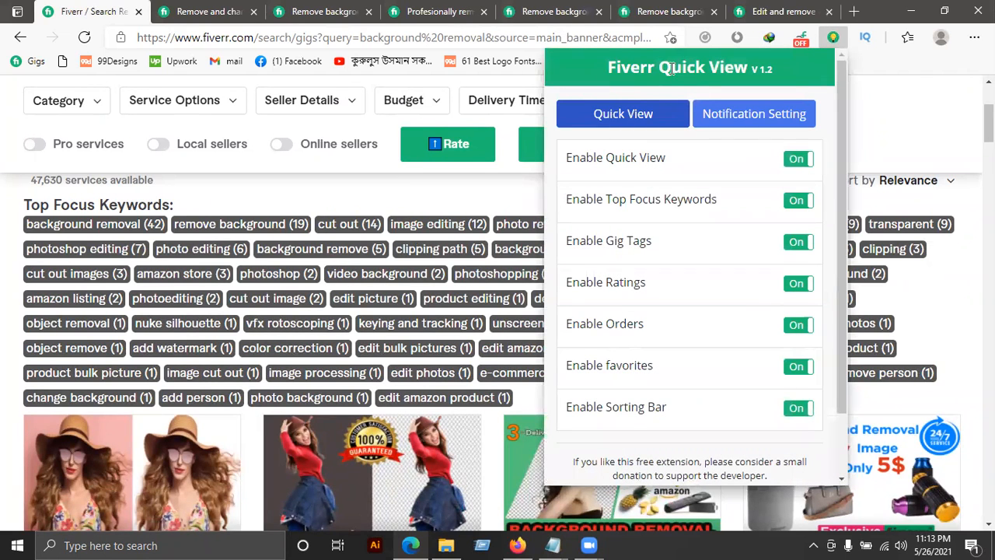
pyautogui.click(860, 73)
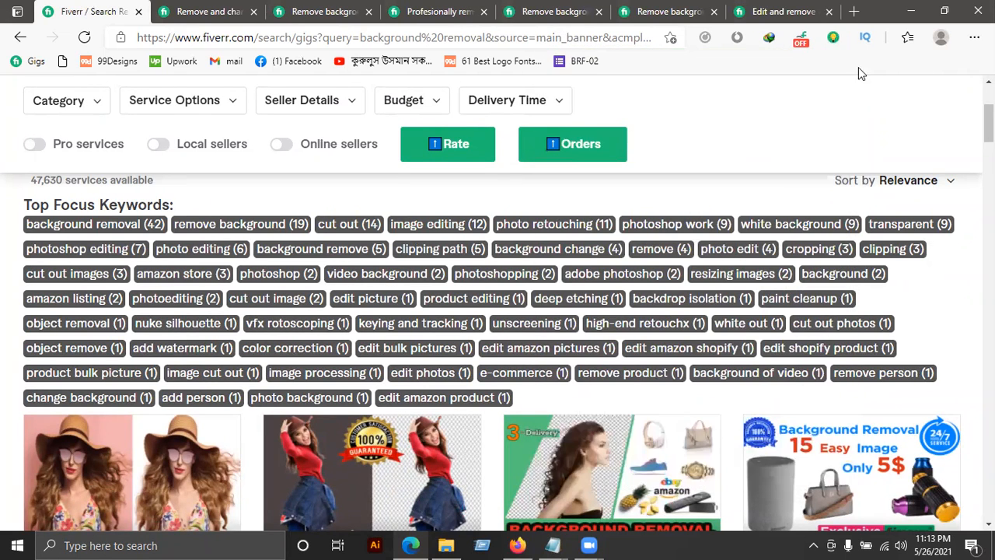
pyautogui.click(805, 42)
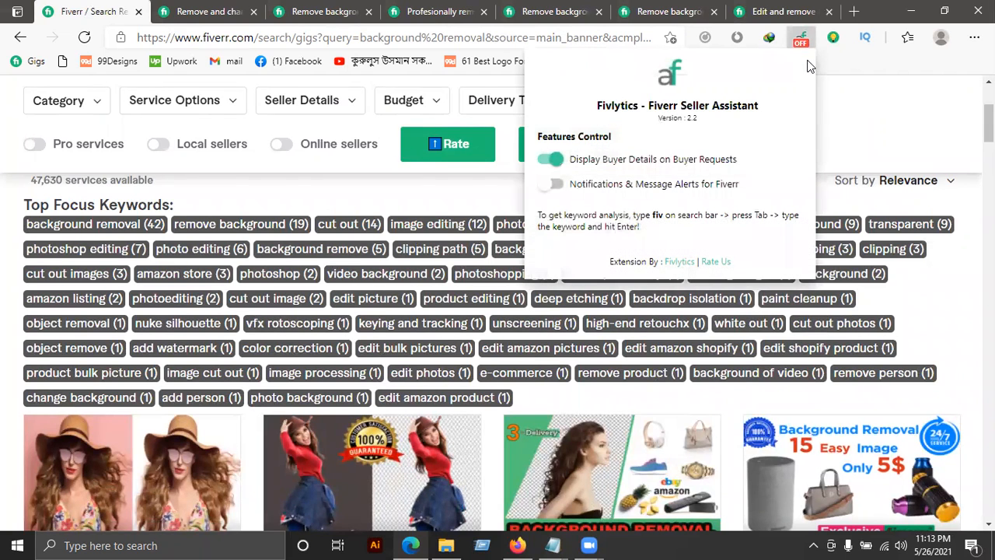
pyautogui.click(913, 90)
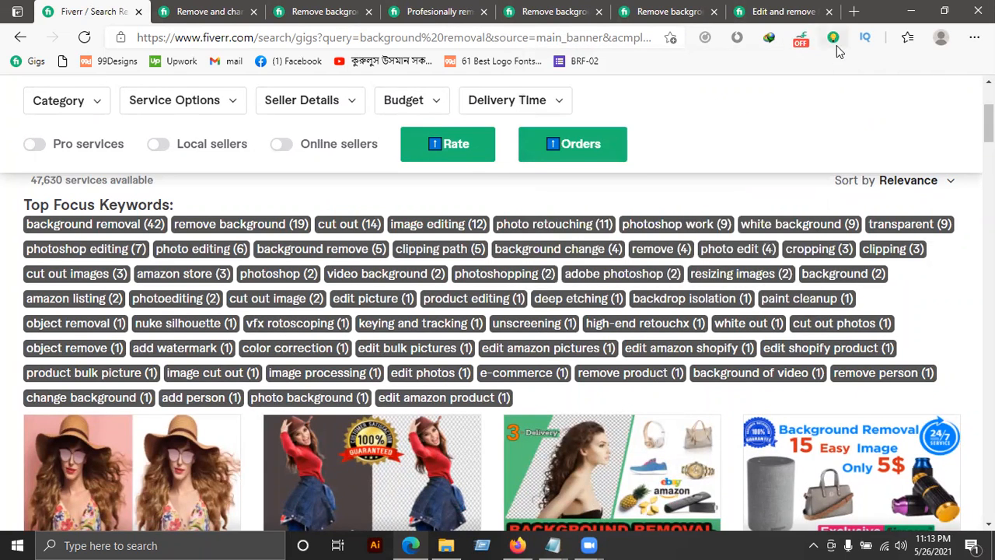
pyautogui.click(833, 38)
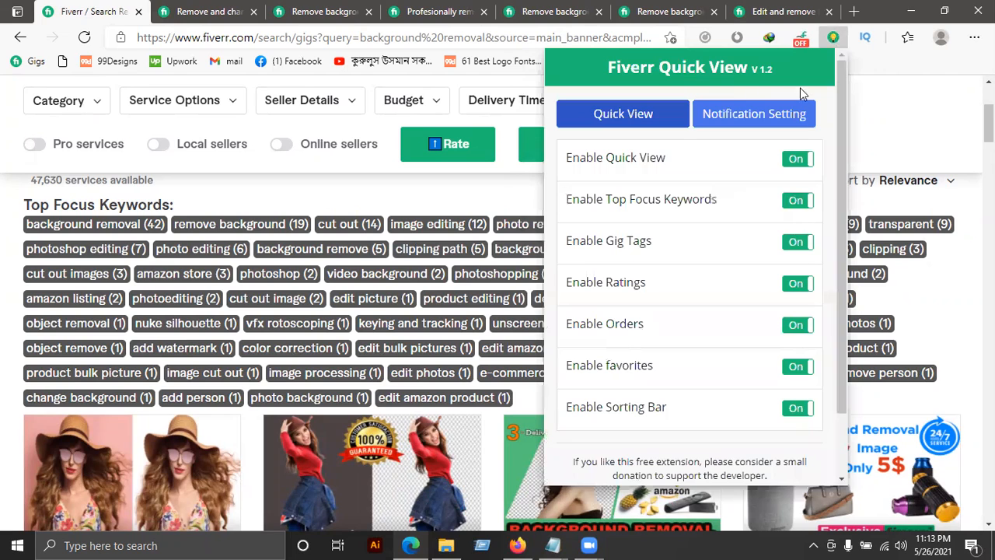
pyautogui.click(908, 106)
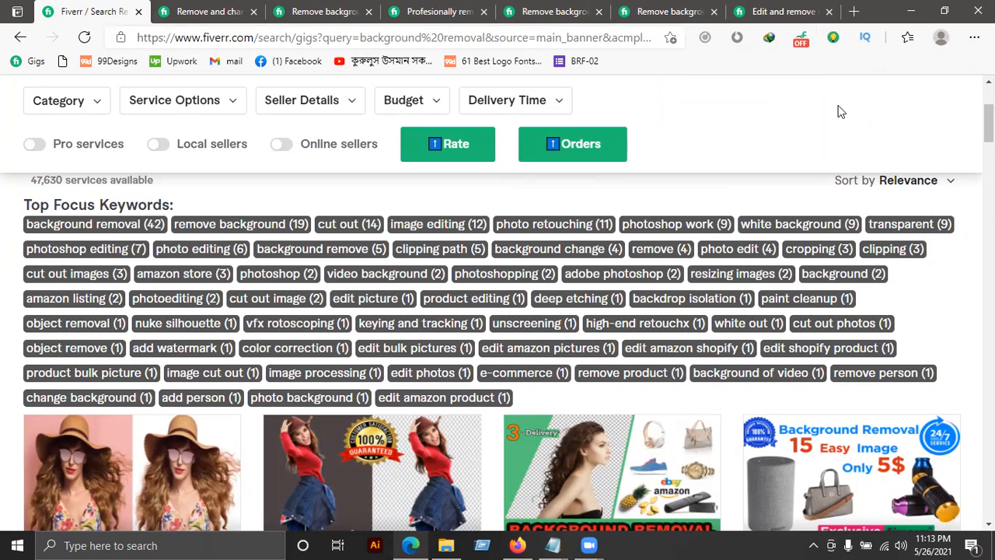
# Copy the "background removal" focus keyword into Notepad as a single tag line below the gig title
pyautogui.scroll(-2, 712, 195)
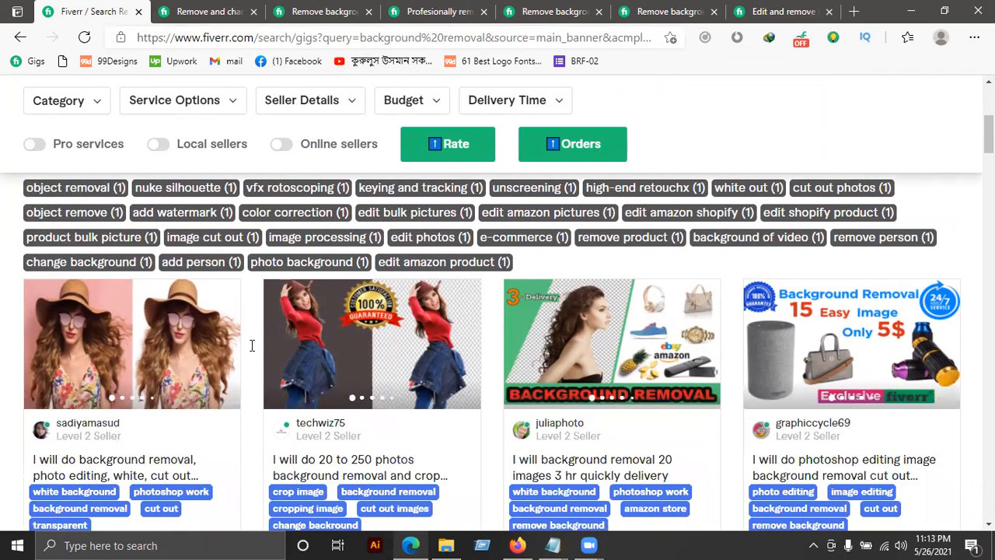
pyautogui.scroll(3, 252, 345)
pyautogui.moveTo(25, 292); pyautogui.dragTo(145, 288)
pyautogui.hotkey('ctrl', 'c')
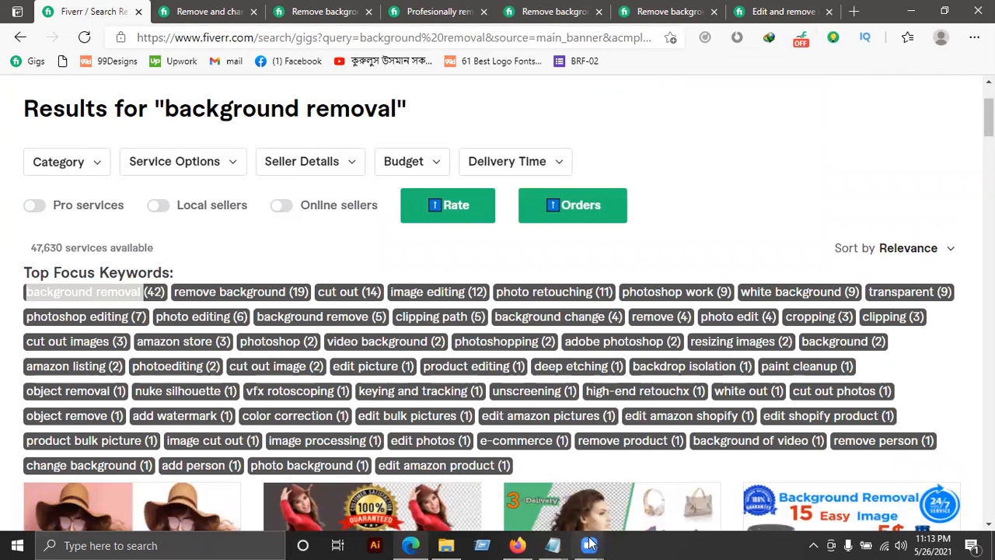
pyautogui.click(616, 488)
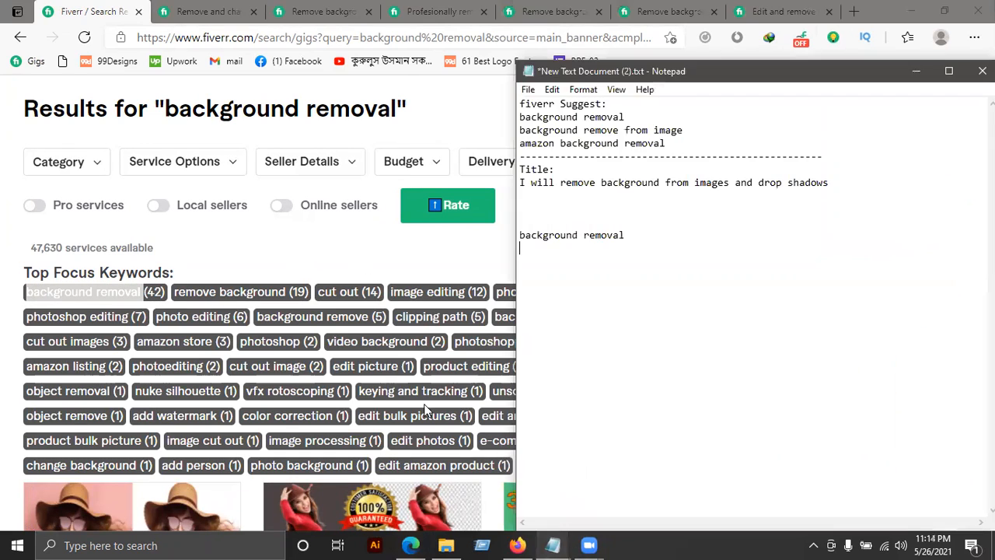
pyautogui.click(642, 237)
pyautogui.hotkey('ctrl', 'v')
pyautogui.moveTo(734, 235); pyautogui.dragTo(453, 231)
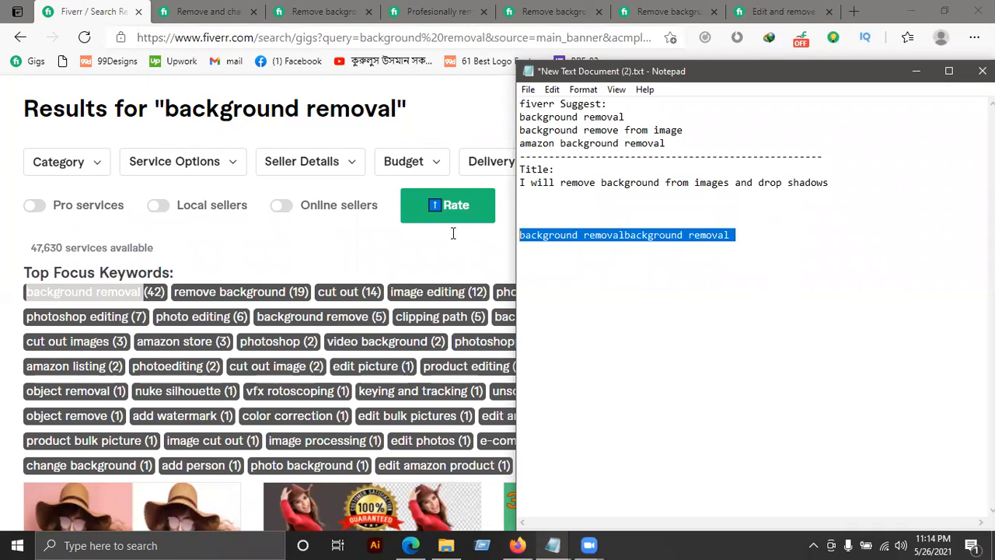
pyautogui.hotkey('ctrl', 'v')
pyautogui.press('BackSpace')
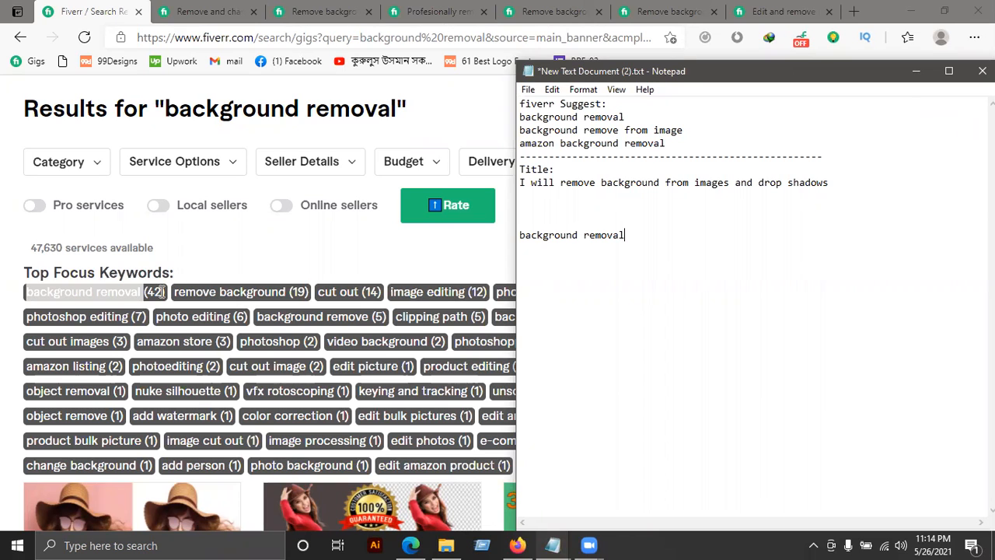
# Add the "remove background" focus keyword to the Notepad tag list below "background removal"
pyautogui.moveTo(174, 292); pyautogui.dragTo(292, 293)
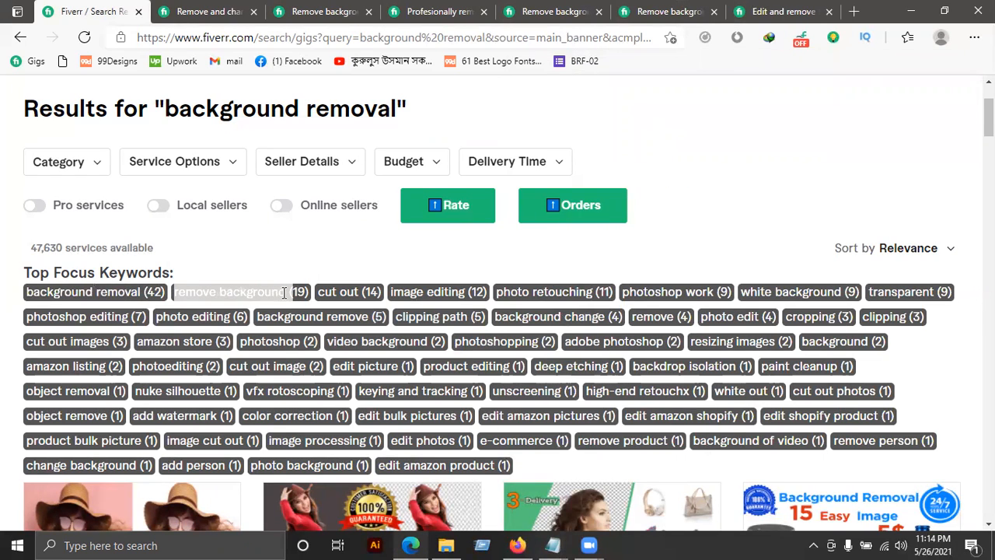
pyautogui.click(283, 293)
pyautogui.moveTo(181, 289); pyautogui.dragTo(285, 289)
pyautogui.hotkey('ctrl', 'c')
pyautogui.click(553, 544)
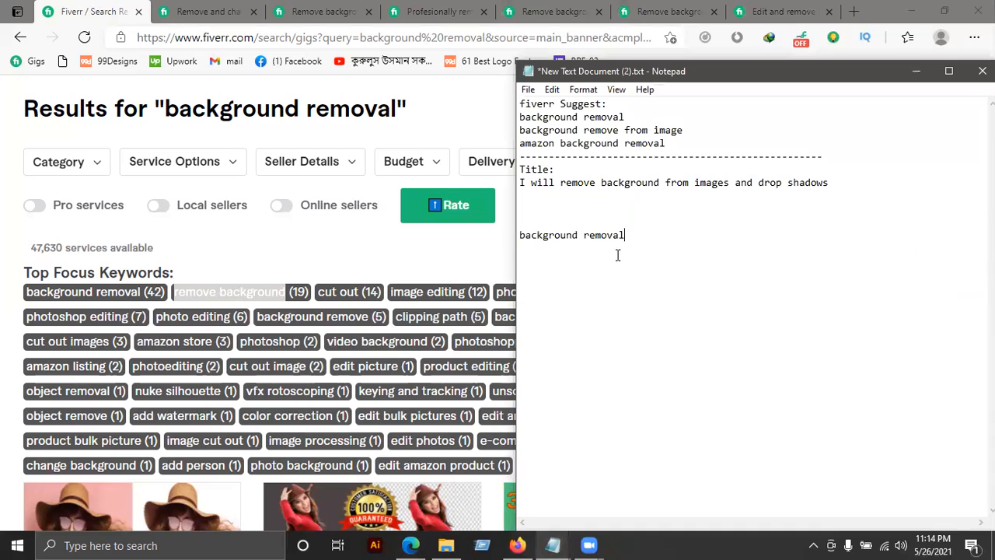
pyautogui.hotkey('ctrl', 'v')
# Copy the "cut out" focus keyword onto a new line of the Notepad tag list
pyautogui.click(353, 294)
pyautogui.moveTo(317, 294); pyautogui.dragTo(358, 294)
pyautogui.hotkey('ctrl', 'c')
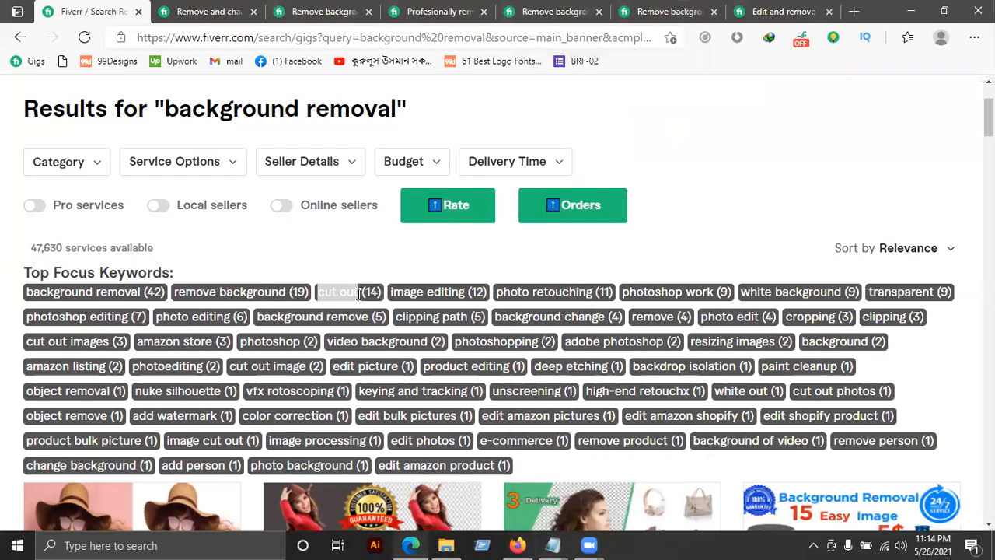
pyautogui.click(552, 545)
pyautogui.press('Return')
pyautogui.hotkey('ctrl', 'v')
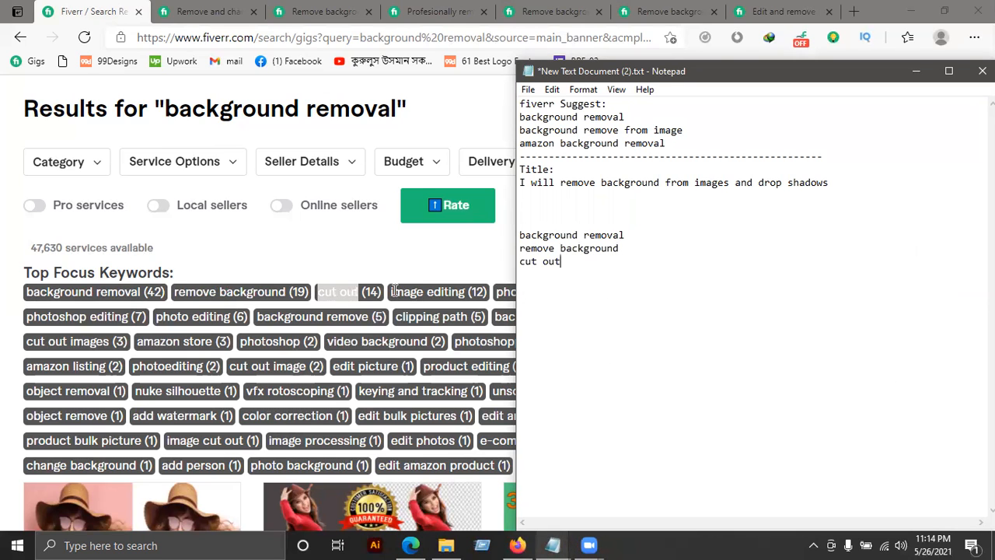
# Add the "image editing" focus keyword to the Notepad tag list below "cut out"
pyautogui.moveTo(391, 291); pyautogui.dragTo(468, 292)
pyautogui.hotkey('ctrl', 'c')
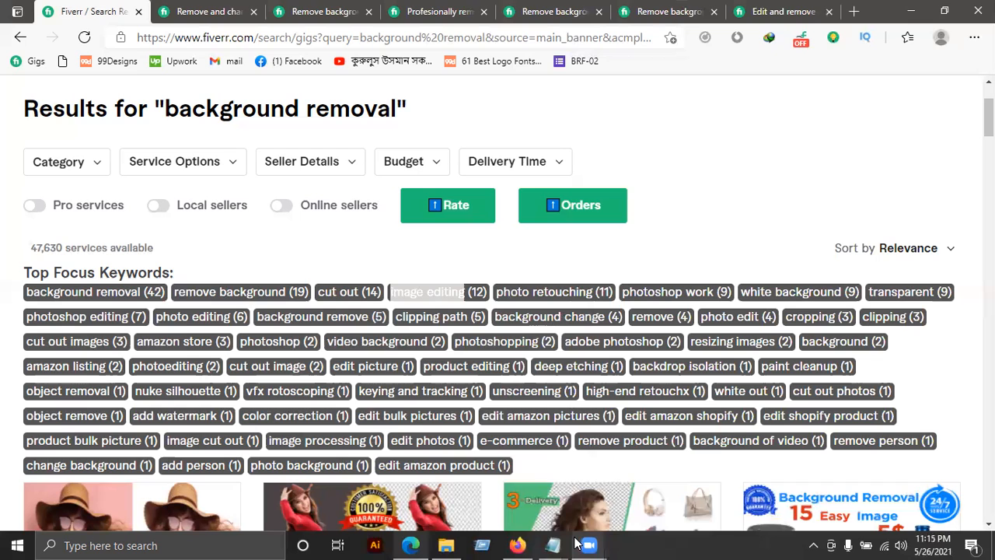
pyautogui.moveTo(553, 544)
pyautogui.click(605, 484)
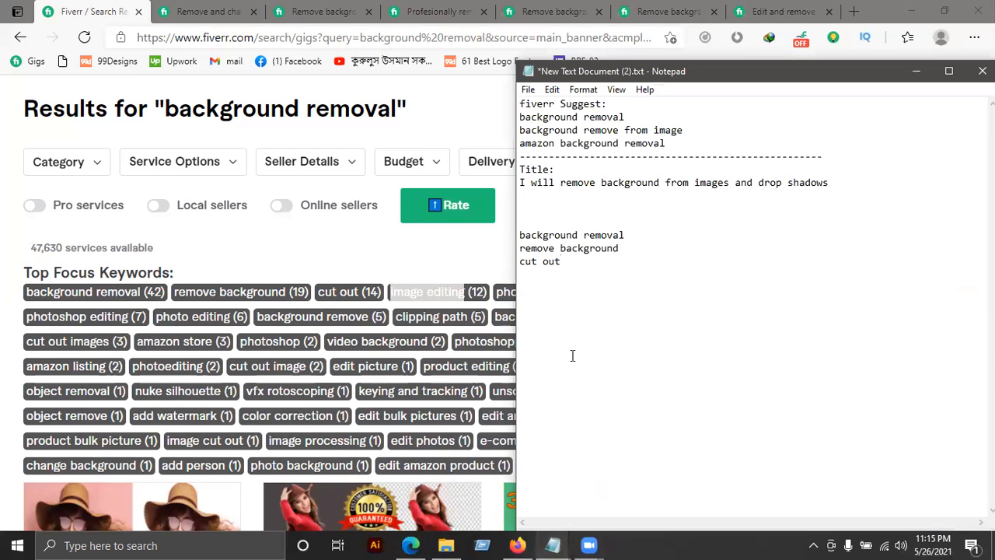
pyautogui.hotkey('ctrl', 'v')
# Copy "photoshop wo" from the photoshop work focus keyword into Notepad as the fifth tag line
pyautogui.click(492, 300)
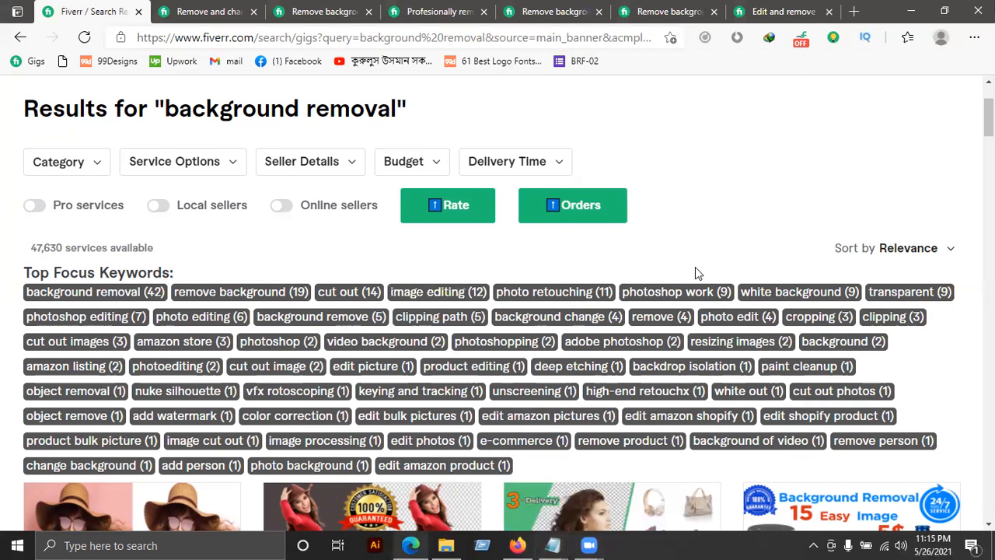
pyautogui.moveTo(620, 294); pyautogui.dragTo(702, 292)
pyautogui.hotkey('ctrl', 'c')
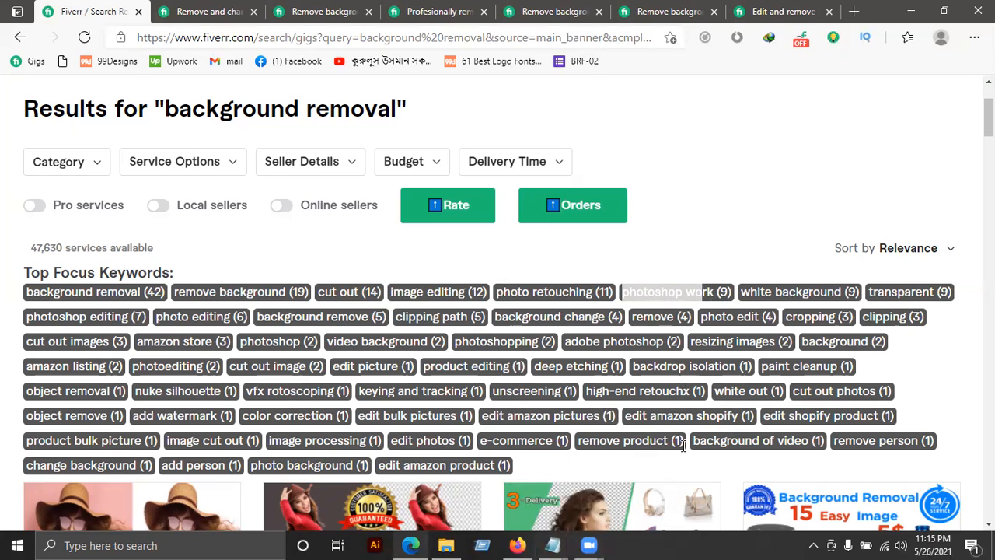
pyautogui.click(552, 545)
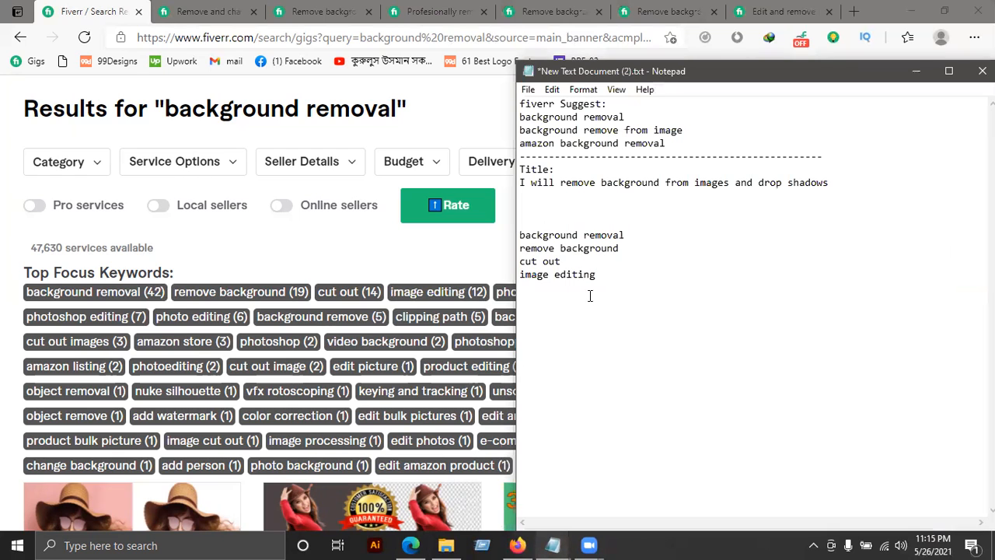
pyautogui.hotkey('ctrl', 'v')
# Search Fiverr for the noted phrase "background remove from image" and examine the Top Focus Keywords of its results
pyautogui.moveTo(689, 130); pyautogui.dragTo(504, 129)
pyautogui.hotkey('ctrl', 'c')
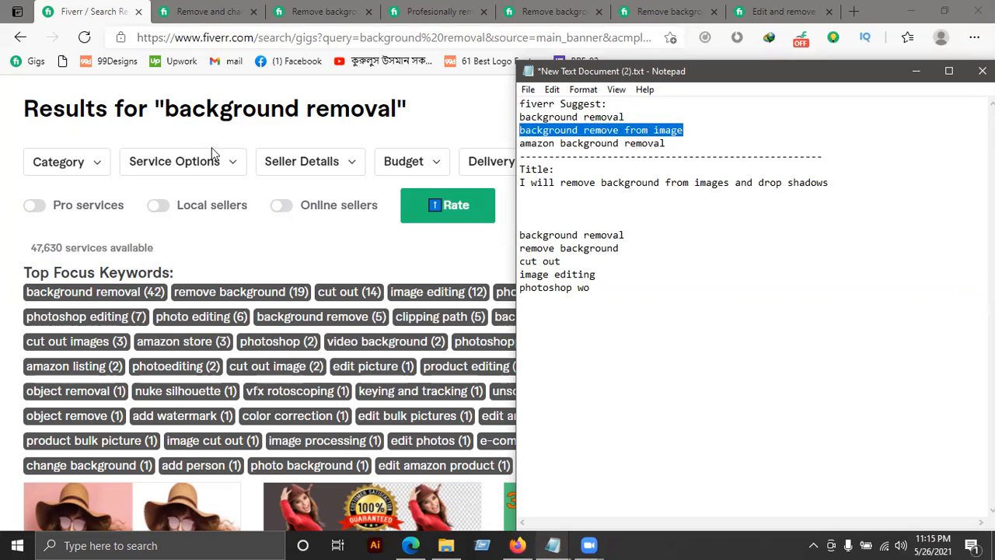
pyautogui.scroll(1, 185, 165)
pyautogui.scroll(1, 259, 129)
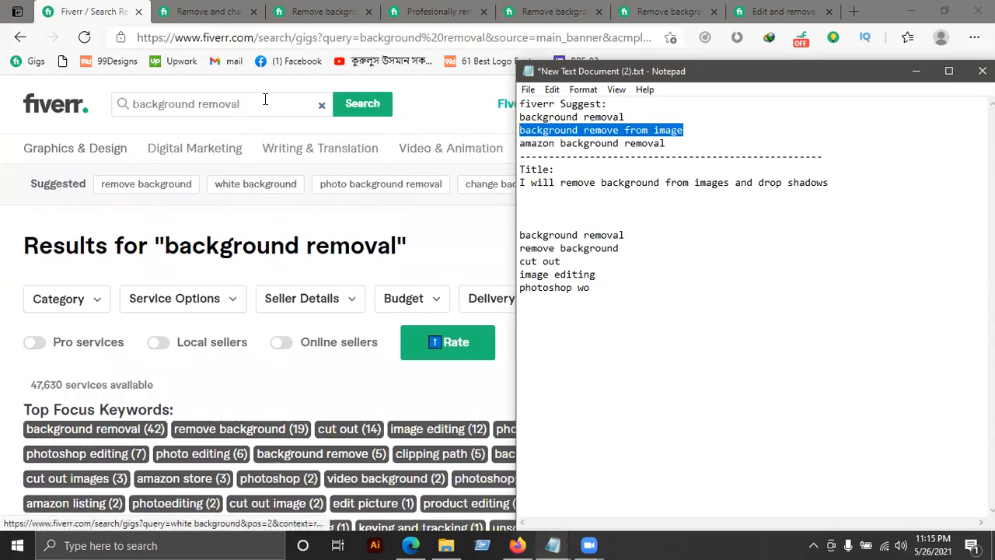
pyautogui.moveTo(264, 103); pyautogui.dragTo(0, 135)
pyautogui.hotkey('ctrl', 'v')
pyautogui.press('Return')
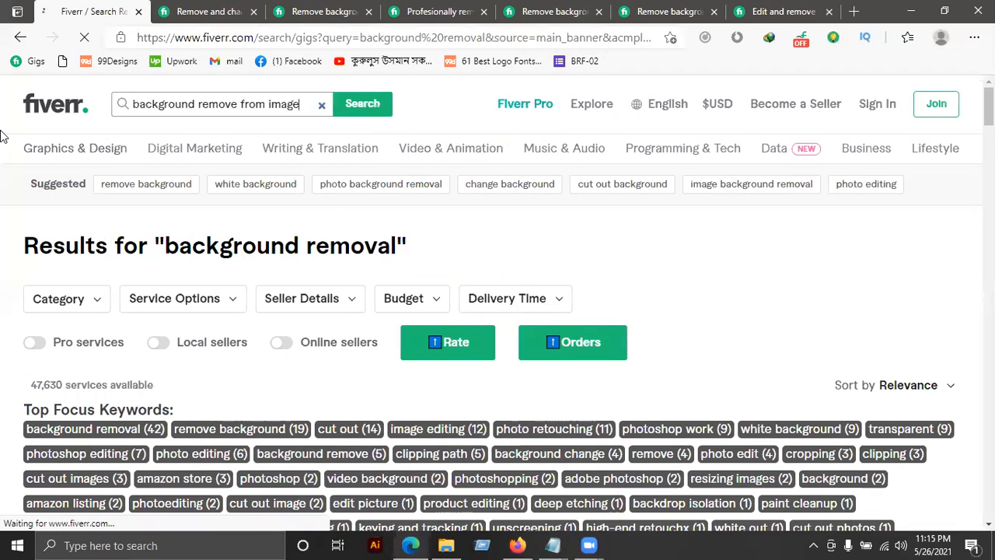
pyautogui.scroll(-1, 78, 342)
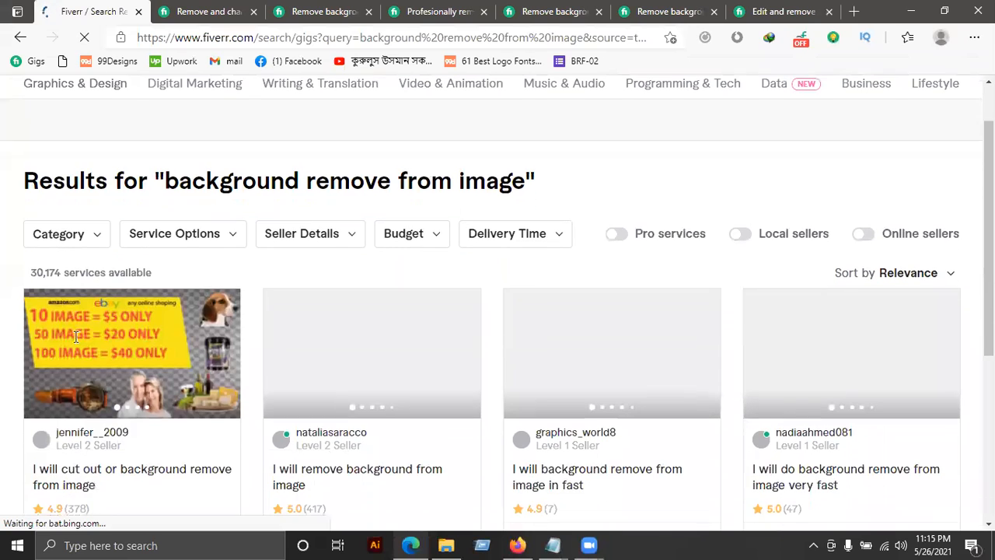
pyautogui.scroll(-2, 45, 288)
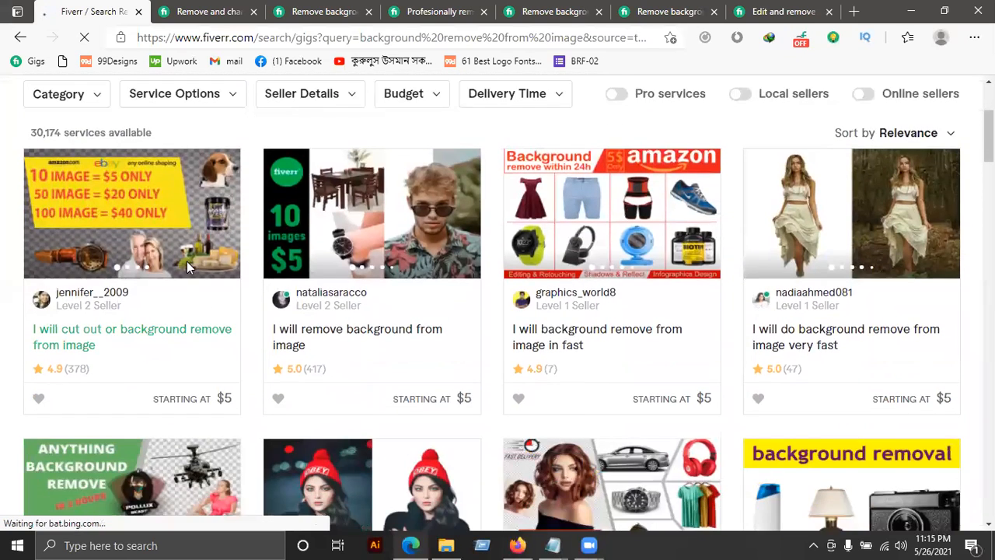
pyautogui.scroll(2, 187, 261)
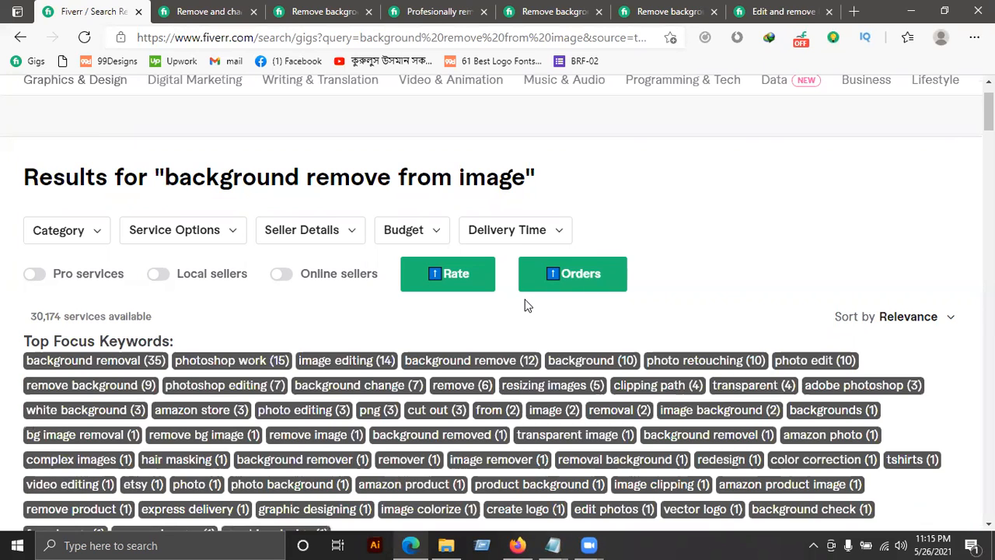
pyautogui.scroll(-1, 525, 305)
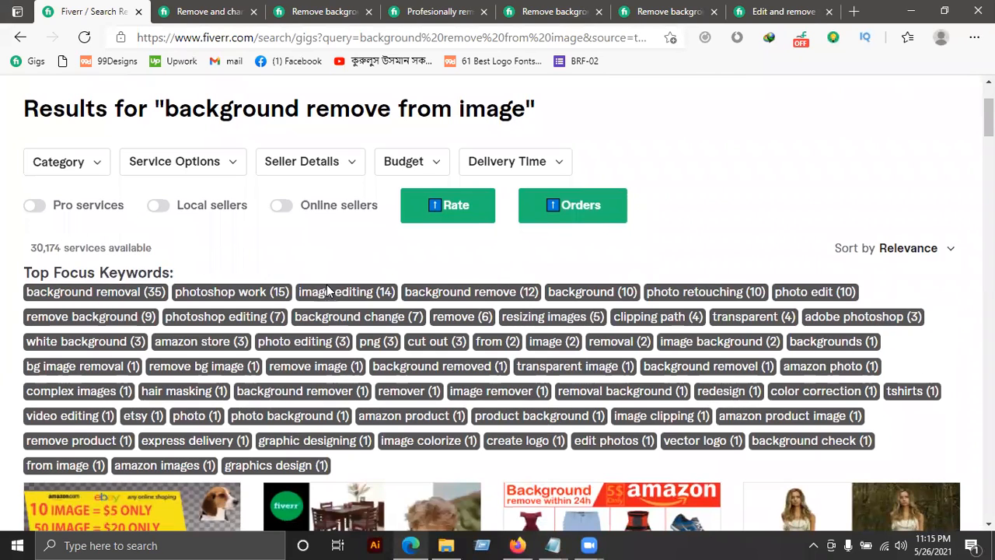
# Move the Notepad window off the keyword list and complete the fifth tag as "photoshop work"
pyautogui.click(562, 543)
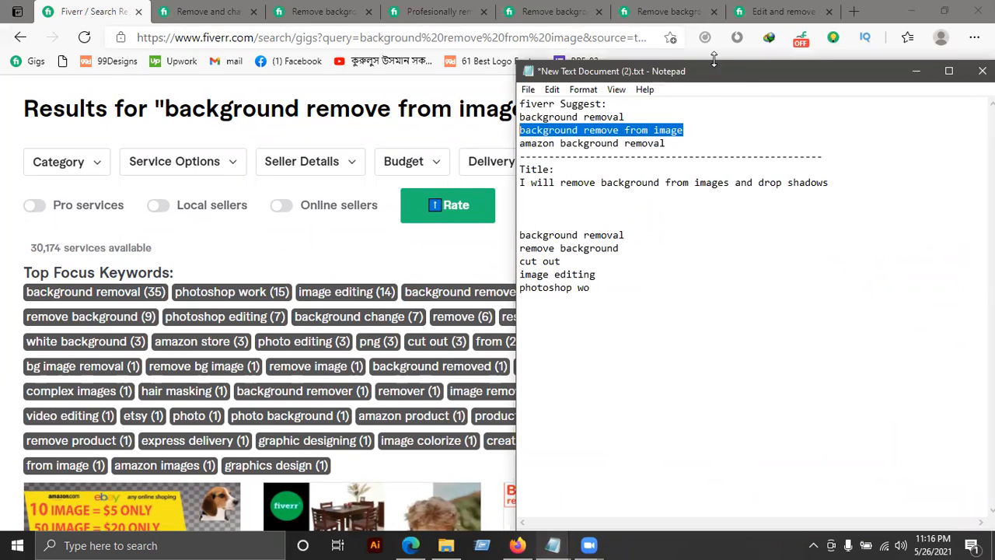
pyautogui.moveTo(725, 78); pyautogui.dragTo(844, 62)
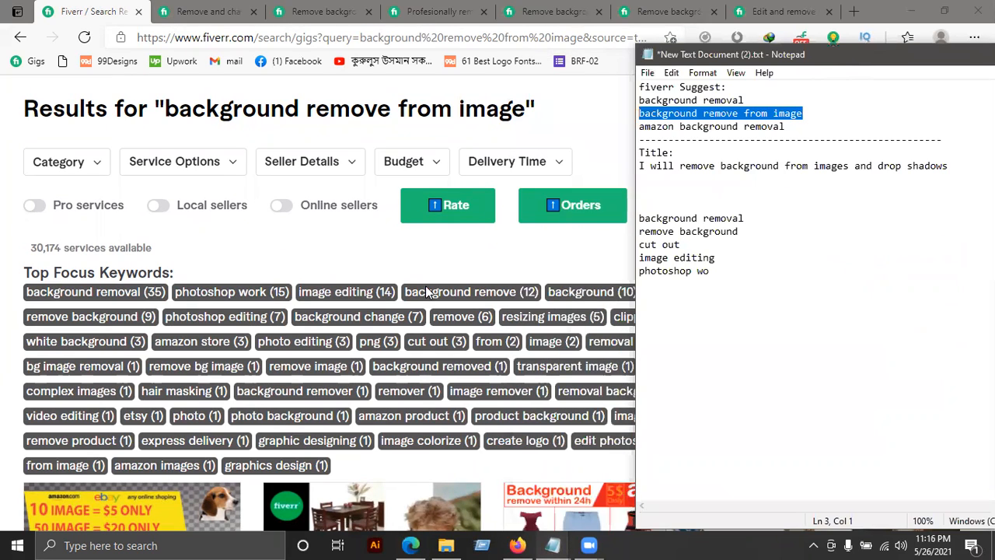
pyautogui.click(703, 218)
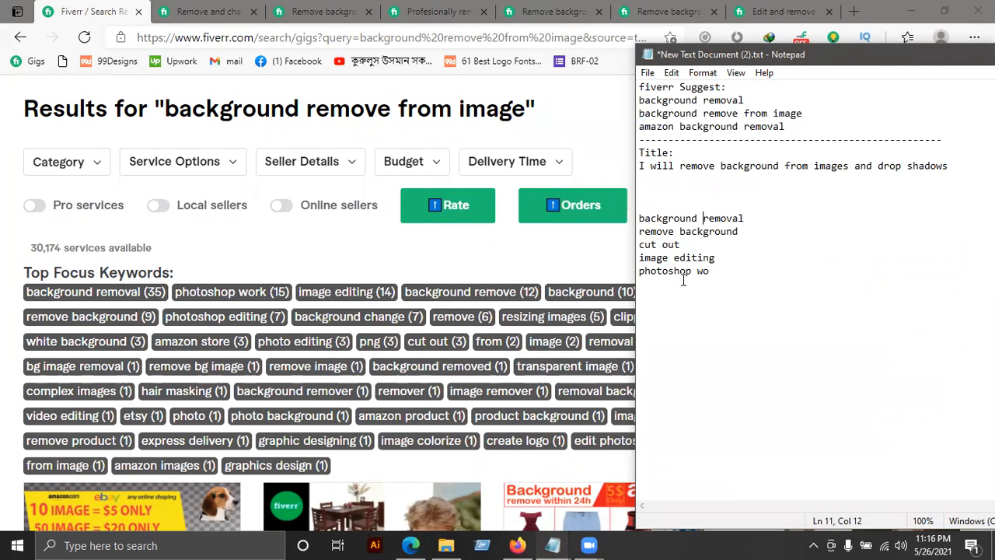
pyautogui.click(732, 284)
pyautogui.write('rk')
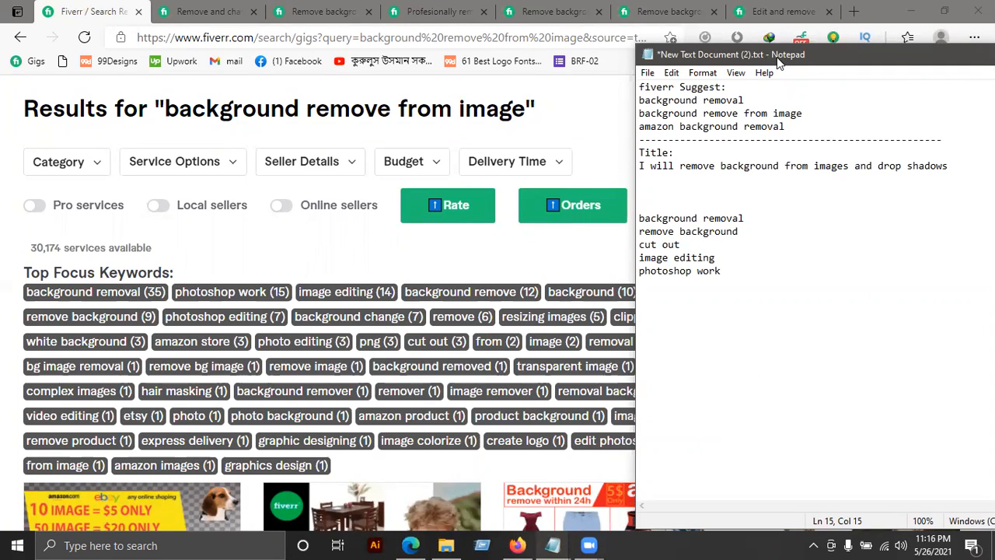
# Search Fiverr for the noted suggestion "amazon background removal"
pyautogui.moveTo(776, 57); pyautogui.dragTo(478, 138)
pyautogui.moveTo(487, 208); pyautogui.dragTo(341, 212)
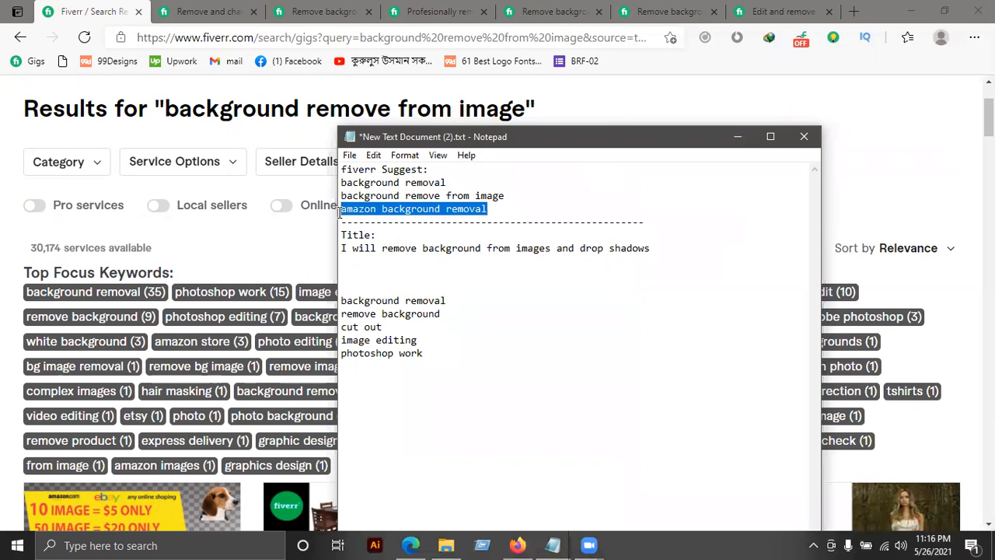
pyautogui.scroll(2, 277, 86)
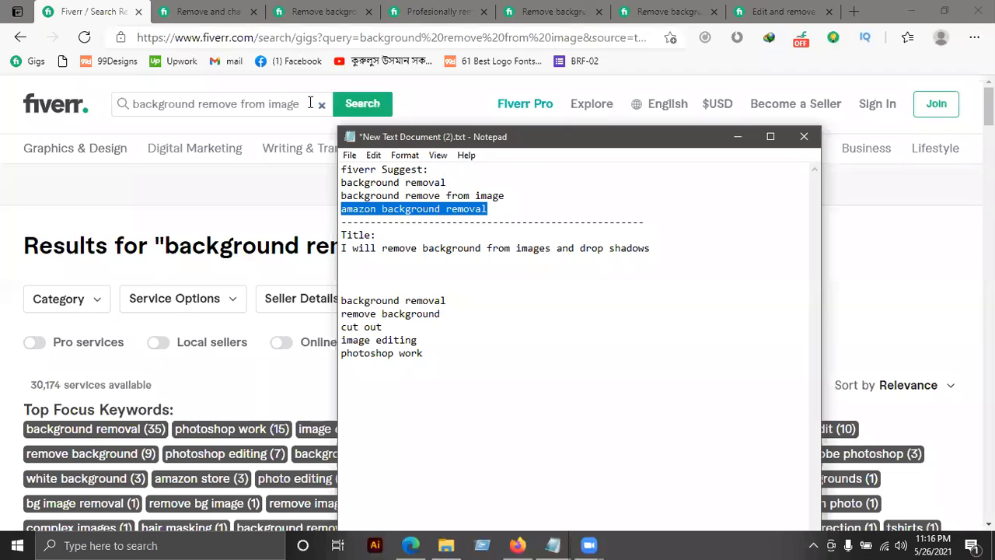
pyautogui.click(315, 97)
pyautogui.write('amazon background removal')
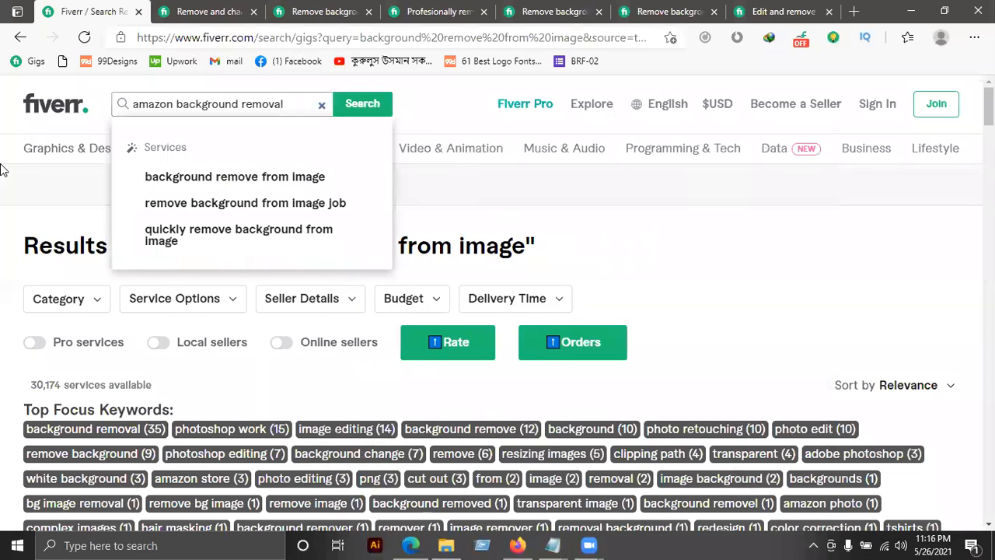
pyautogui.press('Return')
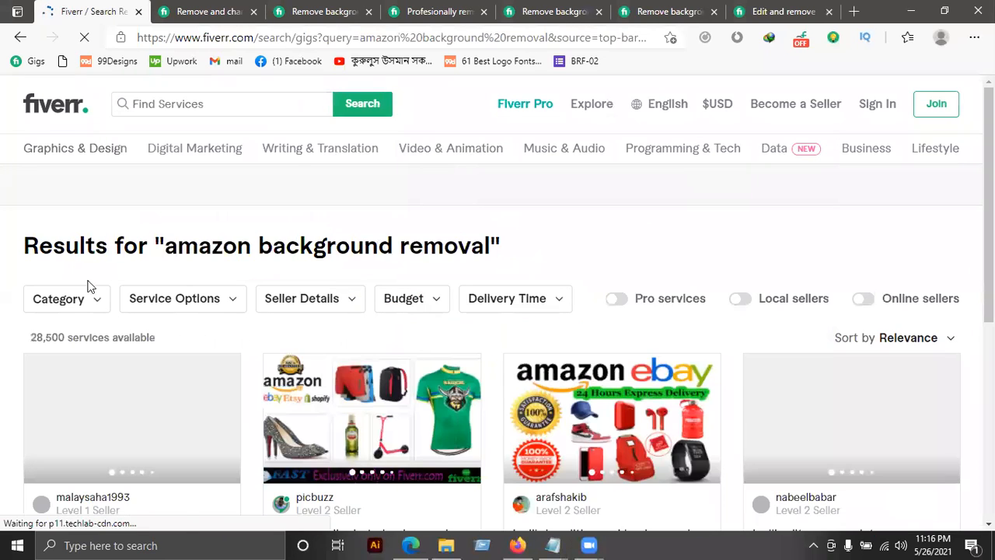
# Examine the Top Focus Keywords of the "amazon background removal" results
pyautogui.scroll(-3, 88, 286)
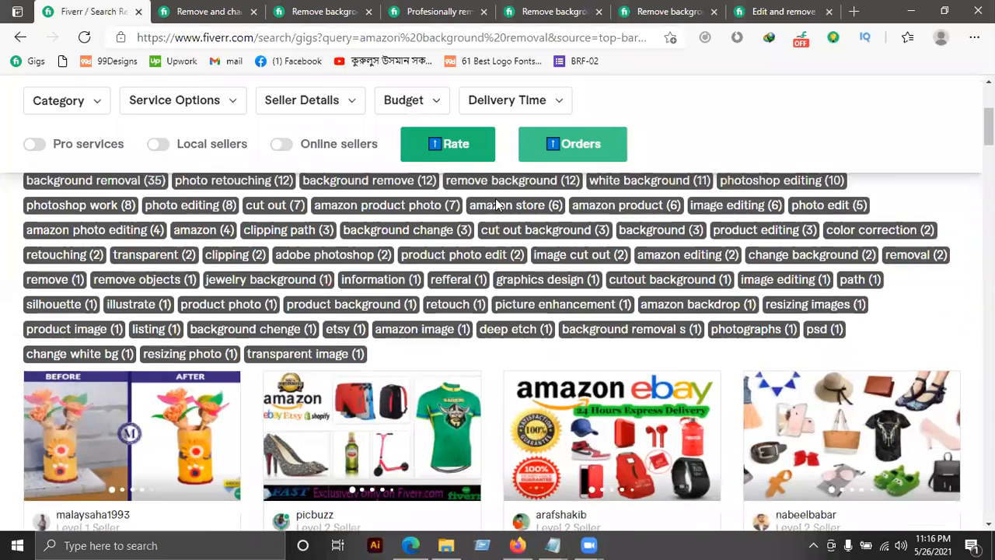
pyautogui.scroll(1, 104, 205)
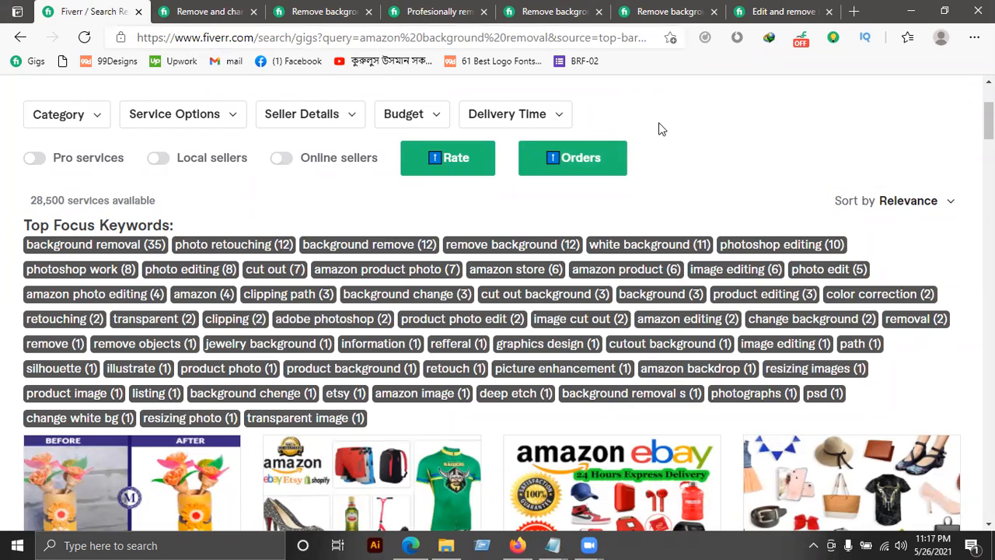
pyautogui.scroll(3, 659, 128)
# Close the six open gig tabs, keeping only the search results for "amazon background removal"
pyautogui.click(816, 12)
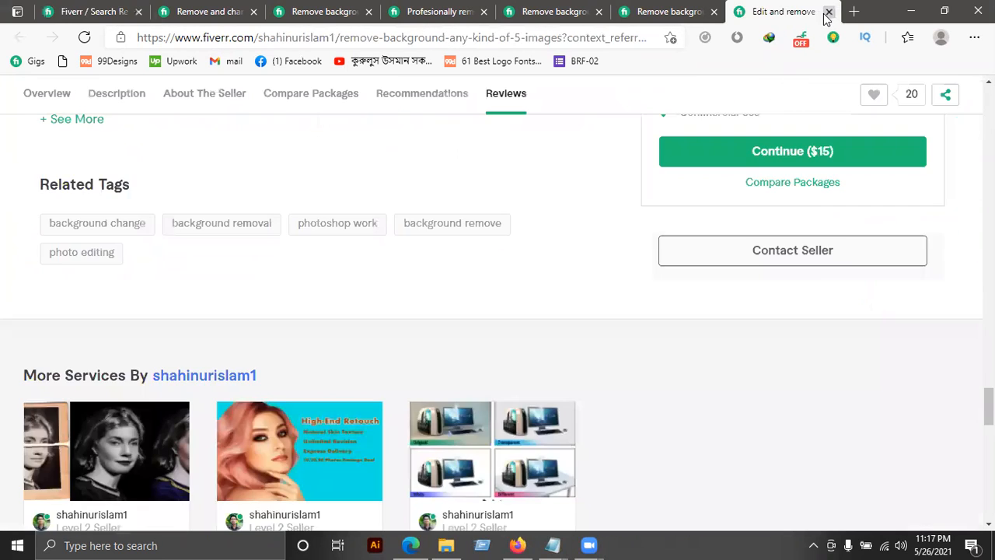
pyautogui.click(828, 12)
pyautogui.middleClick(810, 16)
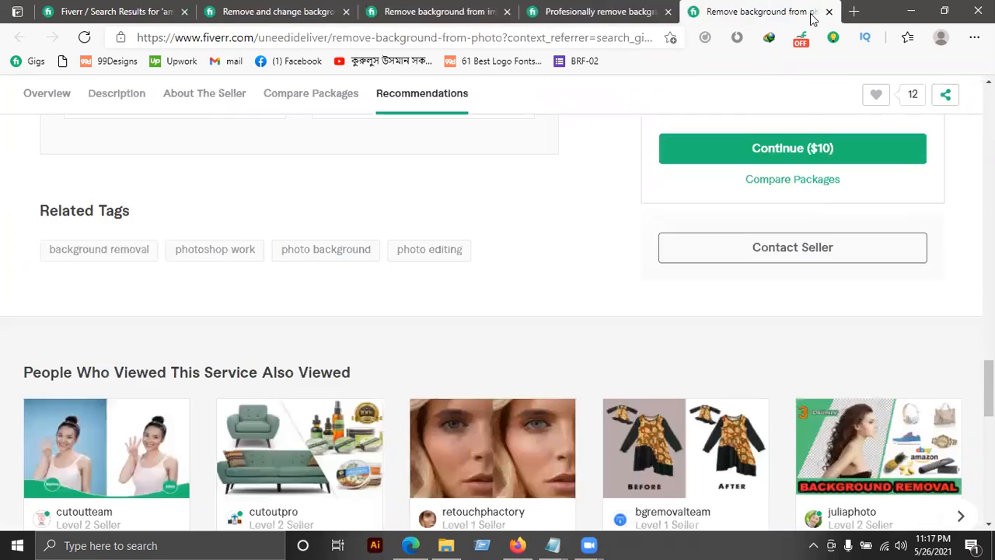
pyautogui.middleClick(810, 16)
pyautogui.hotkey('ctrl', 'w')
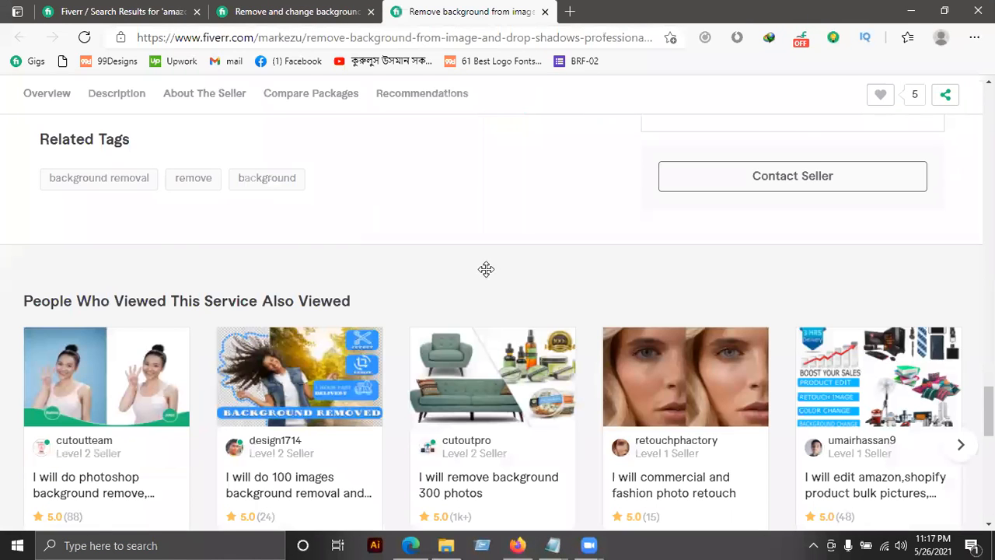
pyautogui.middleClick(466, 10)
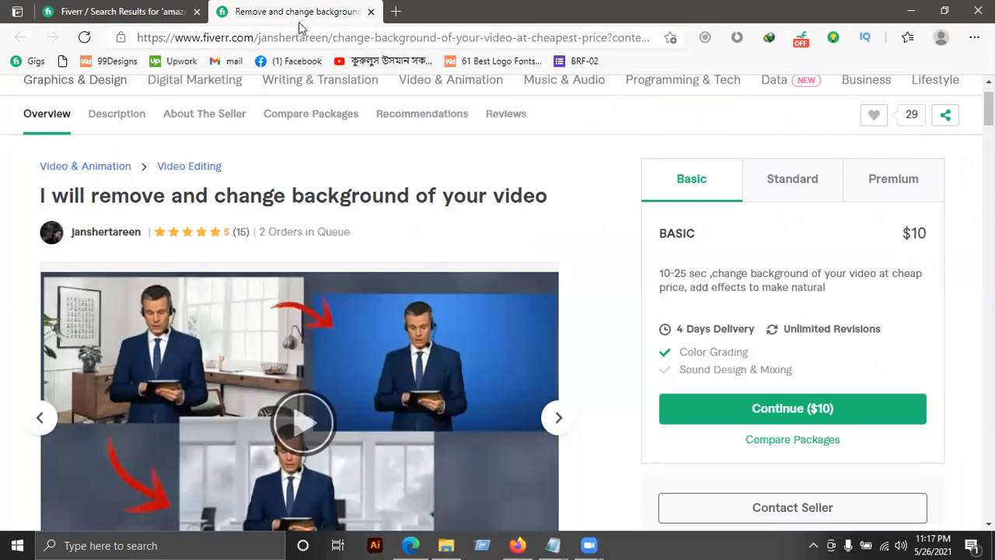
pyautogui.click(370, 11)
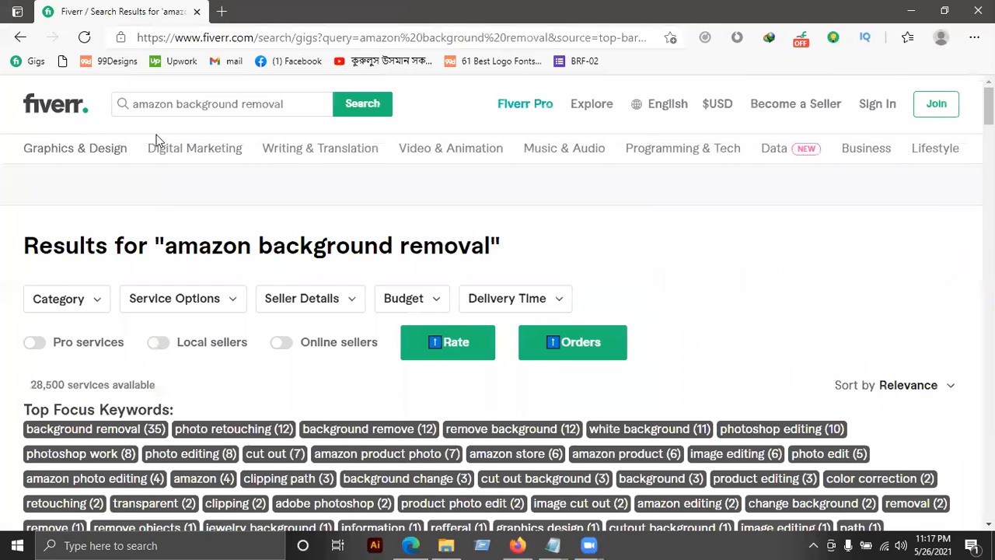
# Examine the titles, tags and starting prices of the gigs listed for "amazon background removal"
pyautogui.scroll(-2, 171, 358)
pyautogui.scroll(-4, 171, 357)
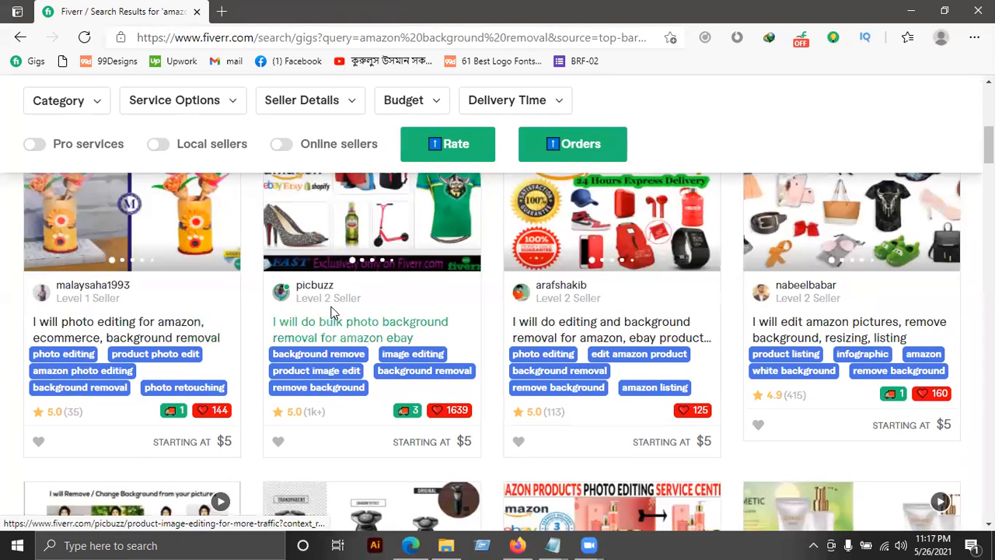
pyautogui.moveTo(575, 296)
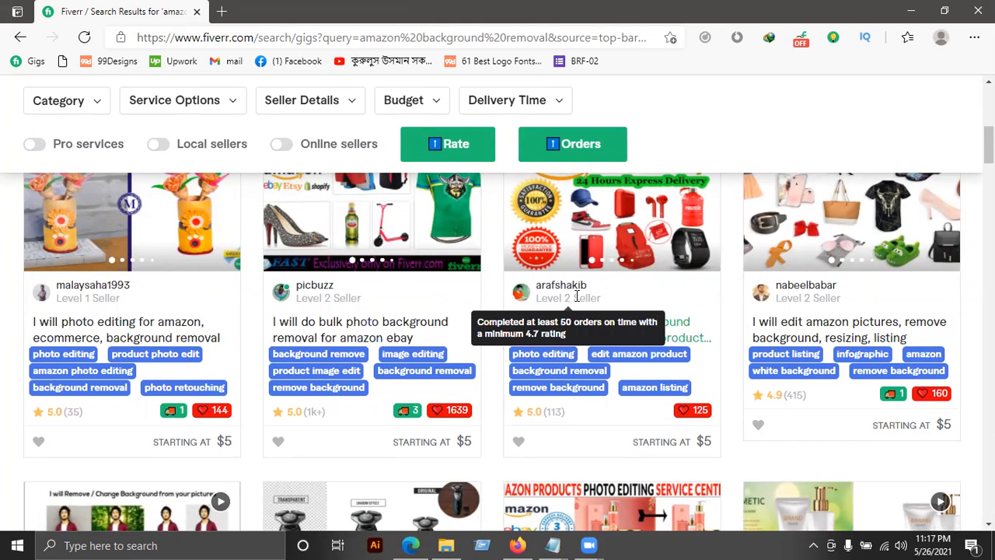
pyautogui.scroll(-3, 576, 296)
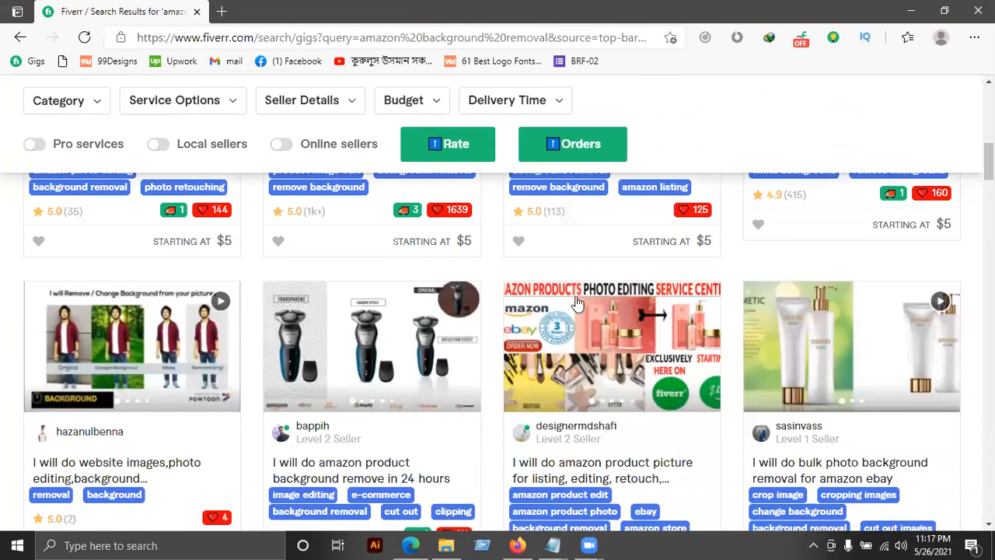
pyautogui.scroll(3, 223, 321)
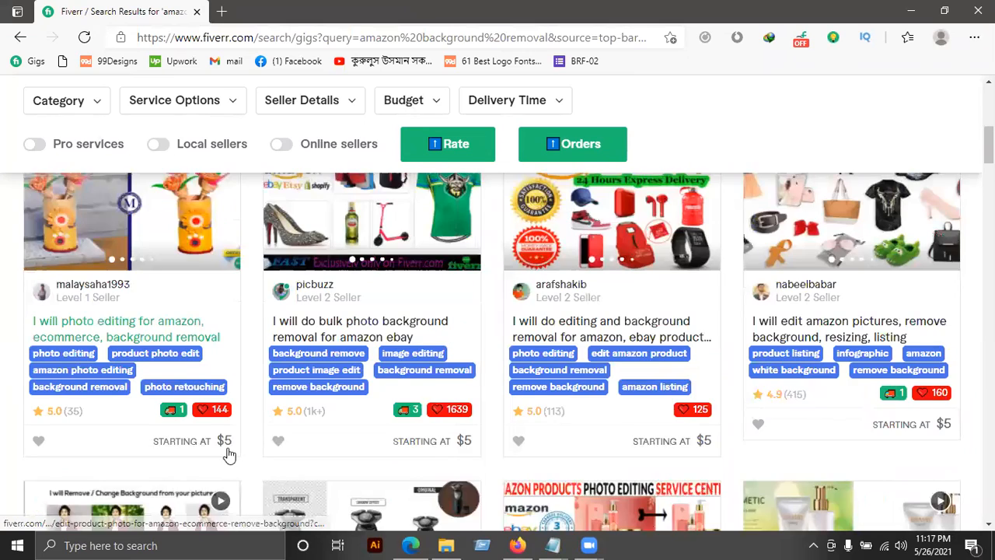
pyautogui.scroll(-3, 801, 458)
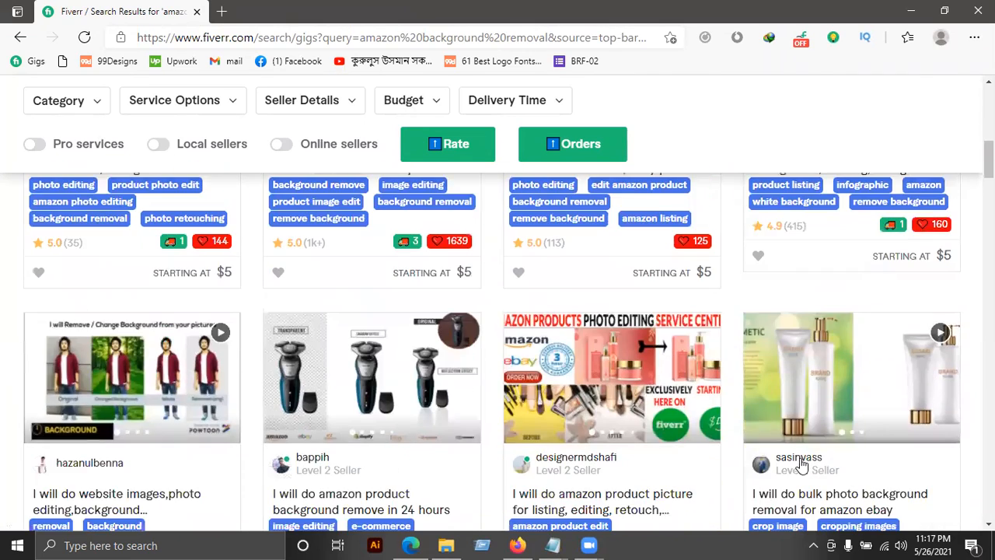
pyautogui.scroll(-7, 801, 463)
pyautogui.scroll(9, 137, 460)
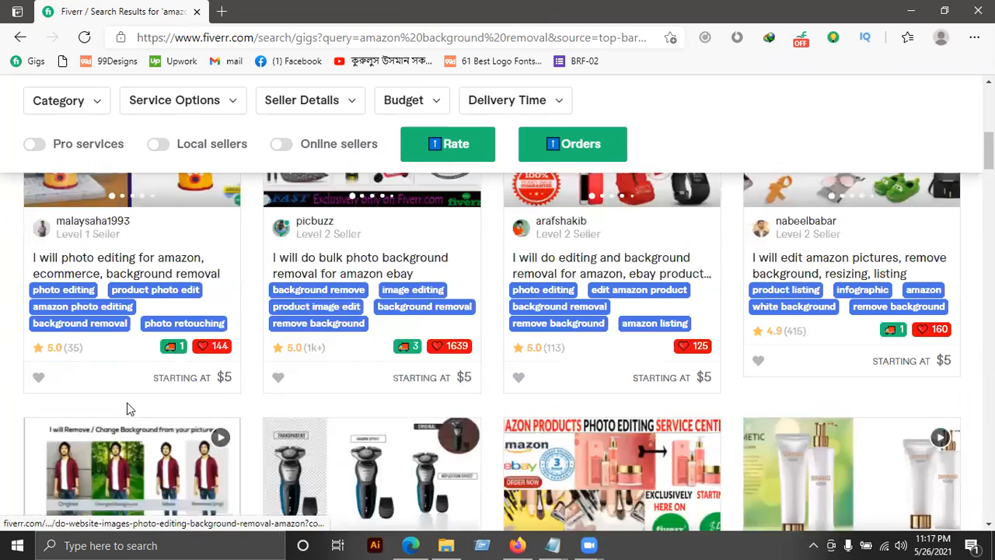
pyautogui.scroll(2, 178, 315)
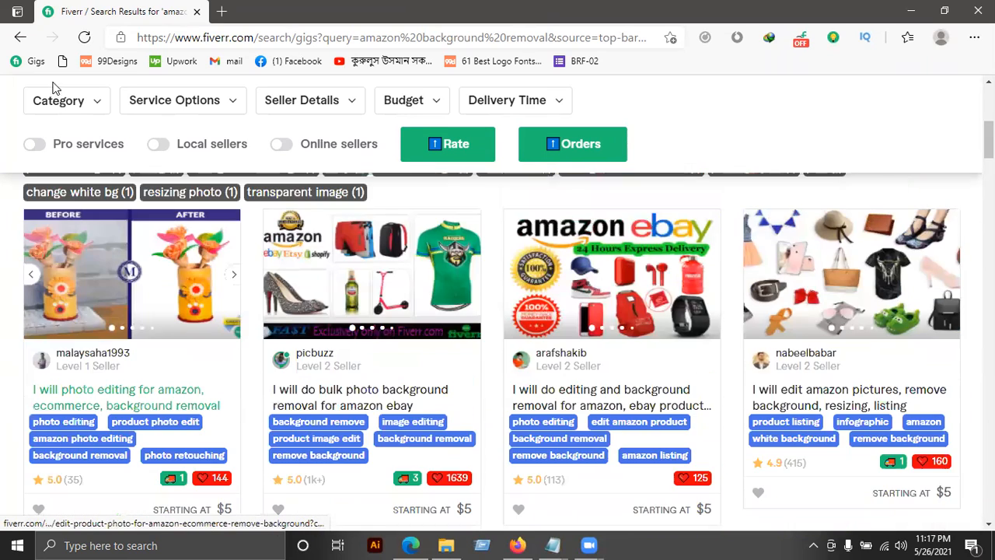
# Return to the "background remove from image" results, open the first gig and complete the bicycle-image human verification
pyautogui.click(32, 43)
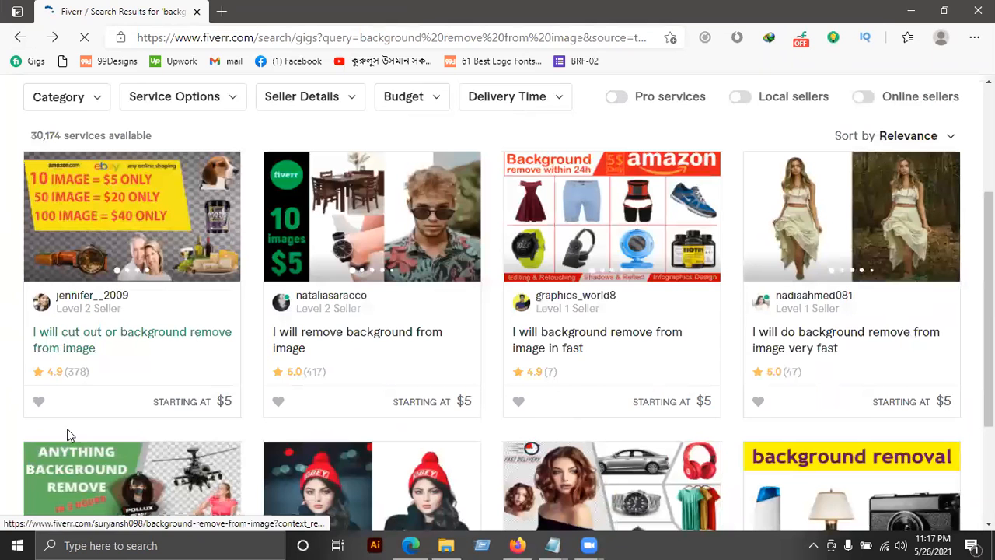
pyautogui.click(130, 224)
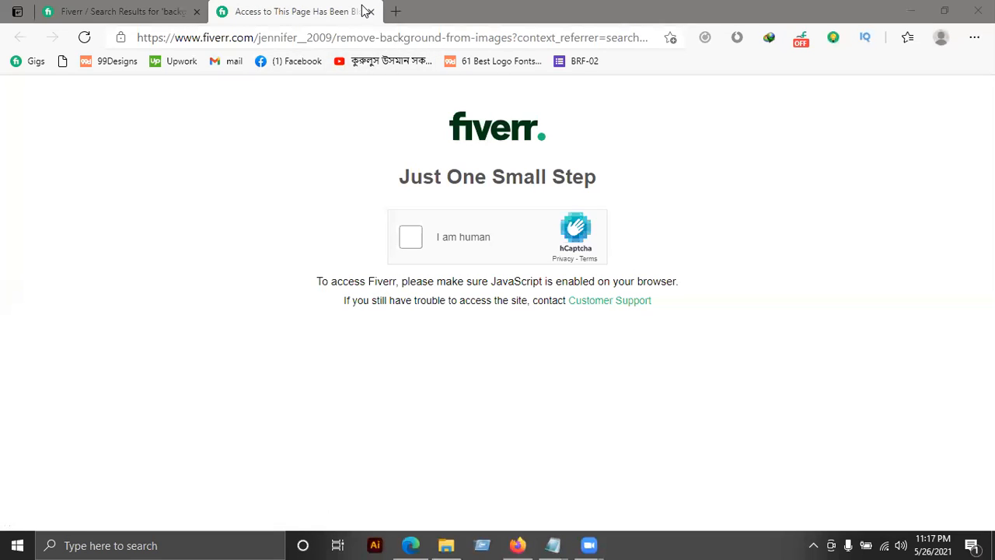
pyautogui.click(424, 250)
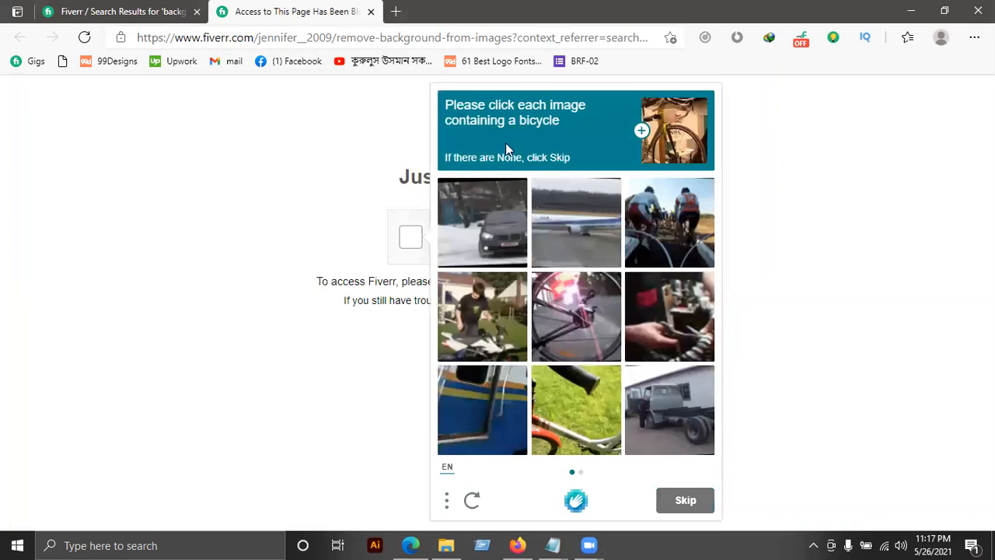
pyautogui.click(577, 311)
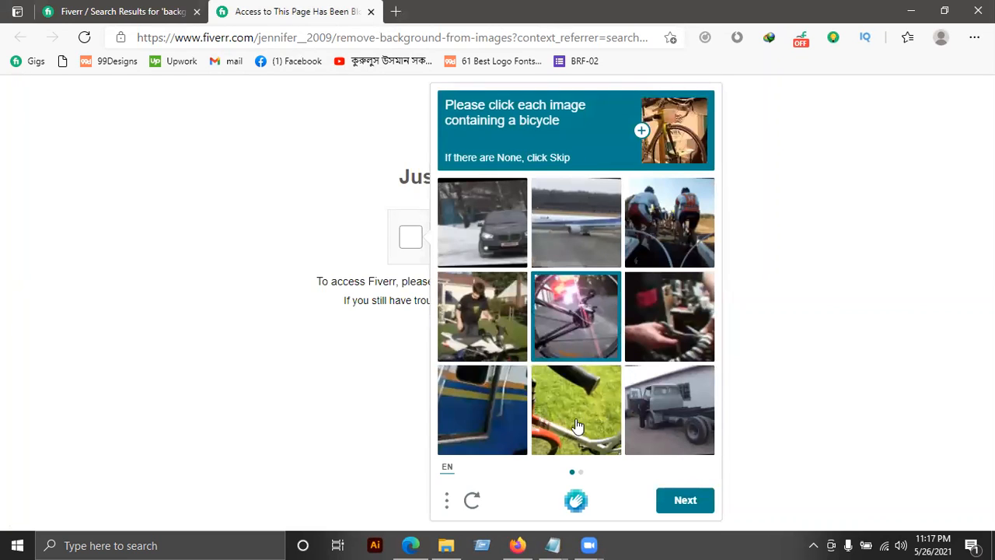
pyautogui.click(657, 243)
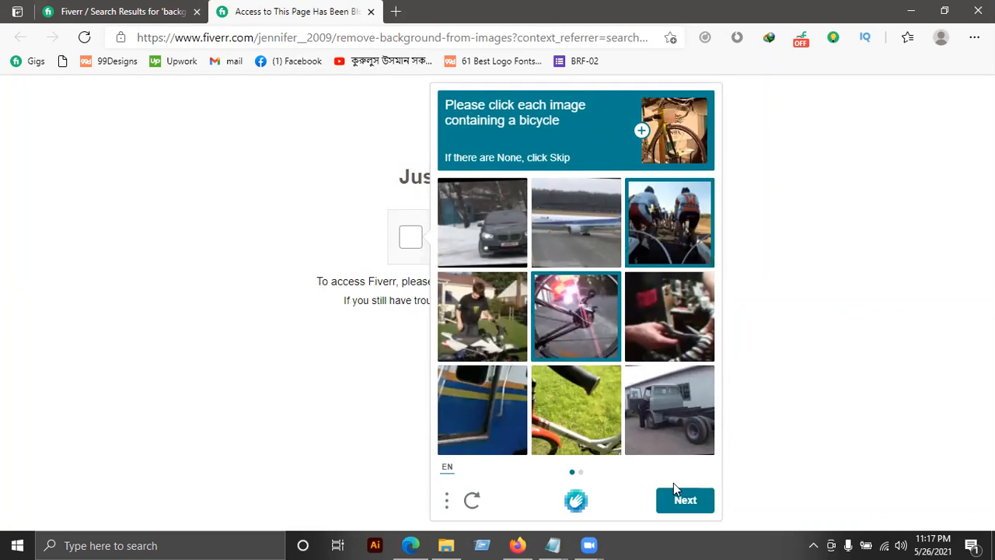
pyautogui.click(673, 503)
pyautogui.click(583, 241)
pyautogui.click(577, 308)
pyautogui.click(512, 392)
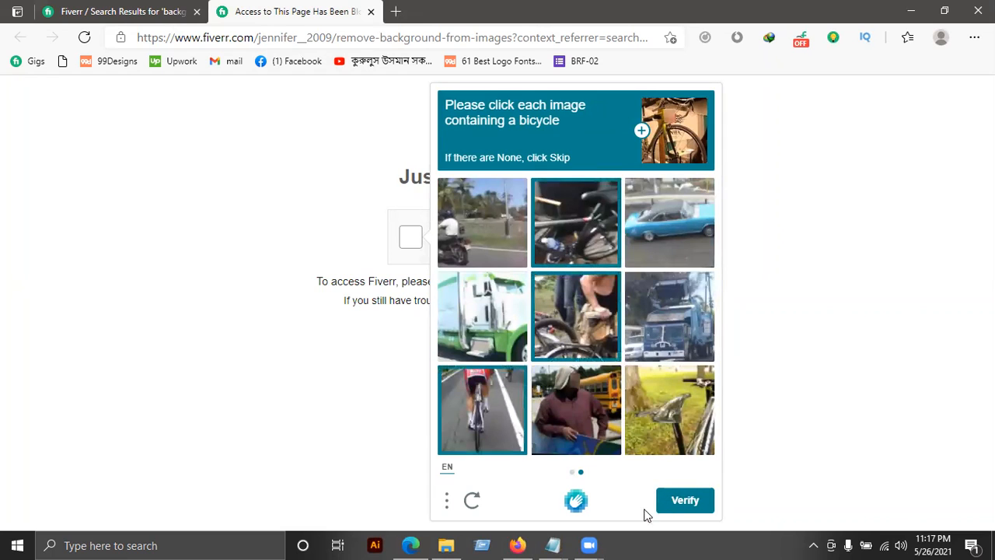
pyautogui.click(685, 499)
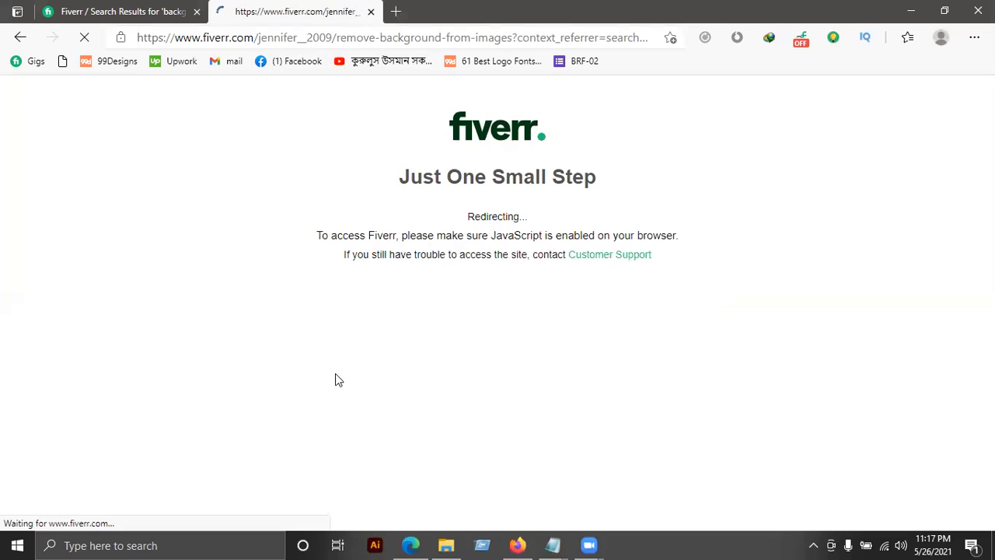
# Compare the image counts, prices and delivery terms of the gig's Basic, Standard and Premium packages
pyautogui.scroll(-1, 340, 267)
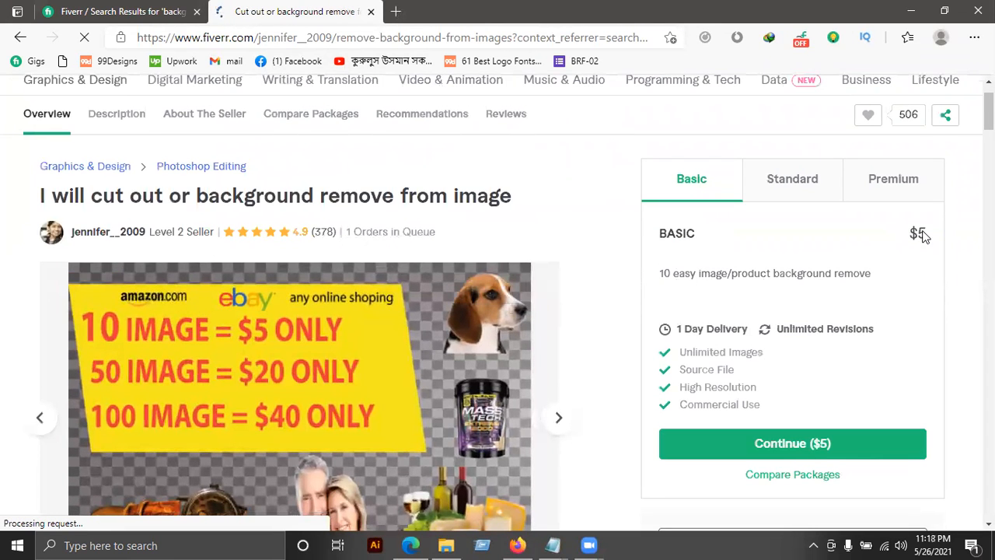
pyautogui.moveTo(697, 272); pyautogui.dragTo(865, 272)
pyautogui.click(816, 188)
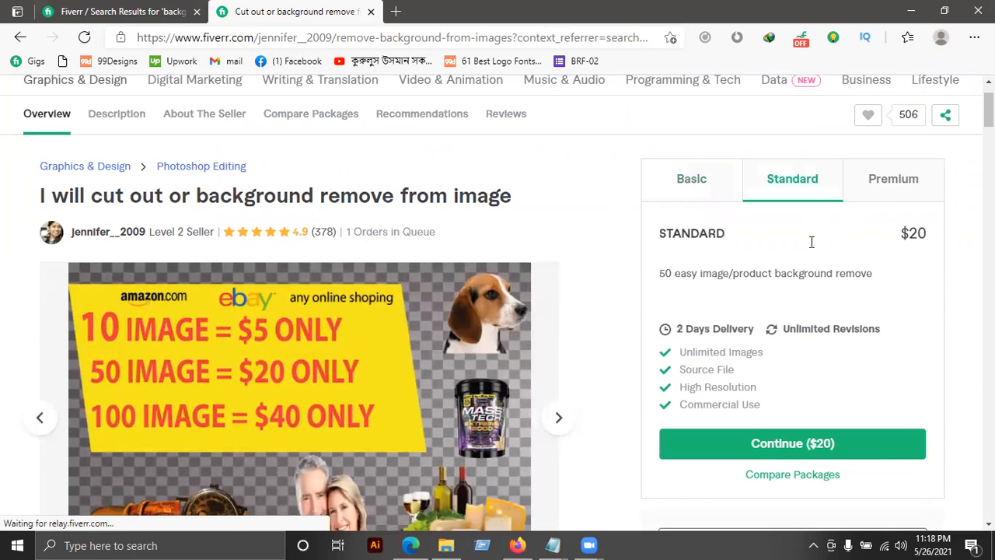
pyautogui.click(706, 182)
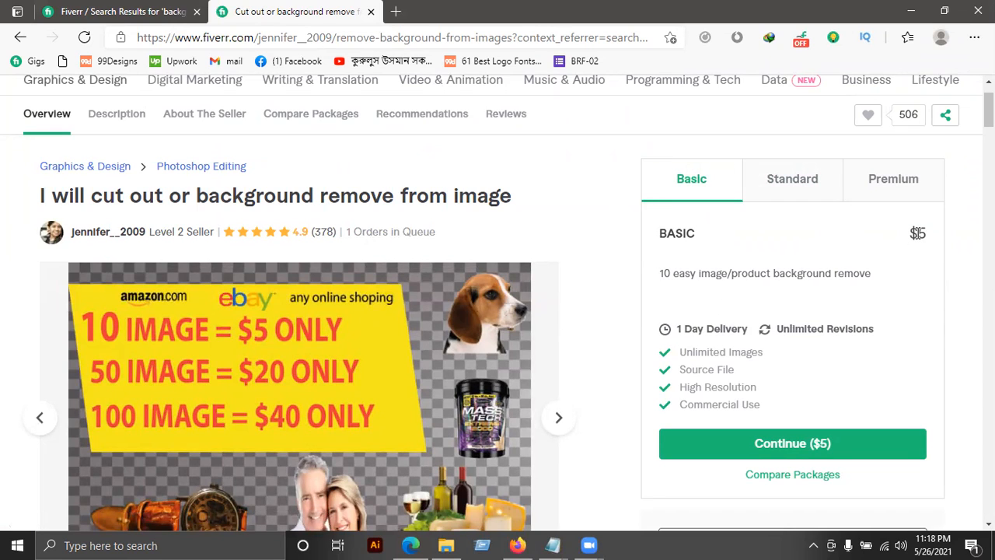
pyautogui.moveTo(921, 238); pyautogui.dragTo(900, 244)
pyautogui.click(821, 186)
pyautogui.moveTo(658, 280); pyautogui.dragTo(676, 278)
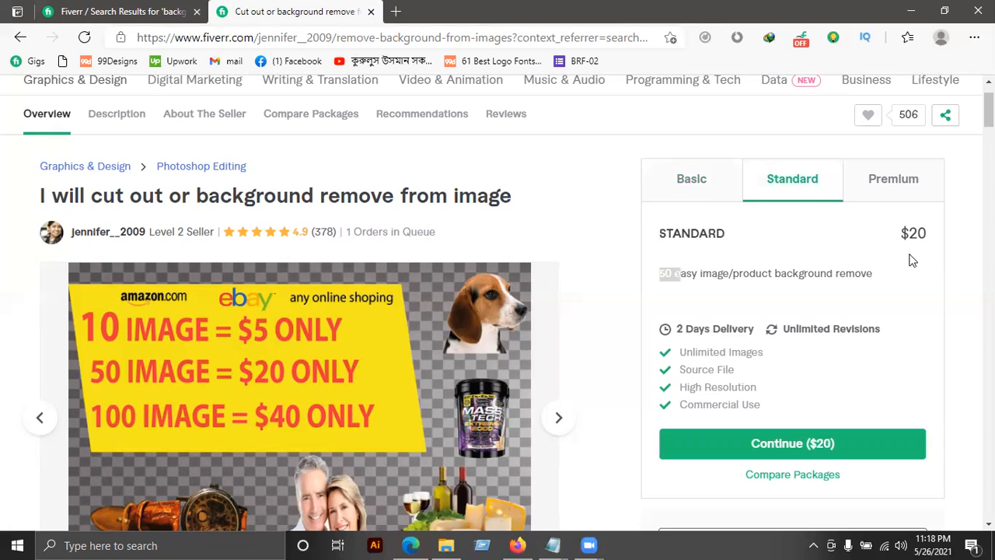
pyautogui.click(898, 177)
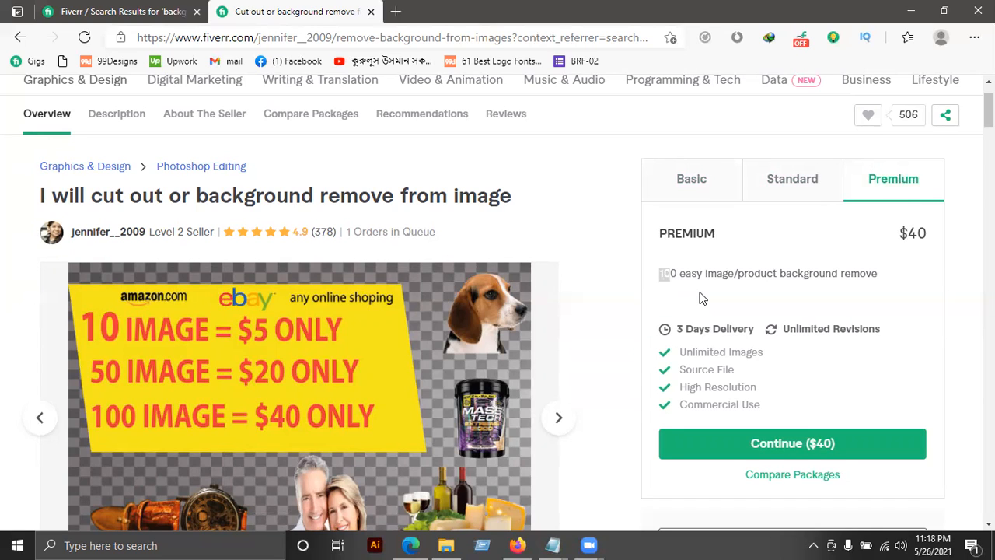
pyautogui.click(811, 185)
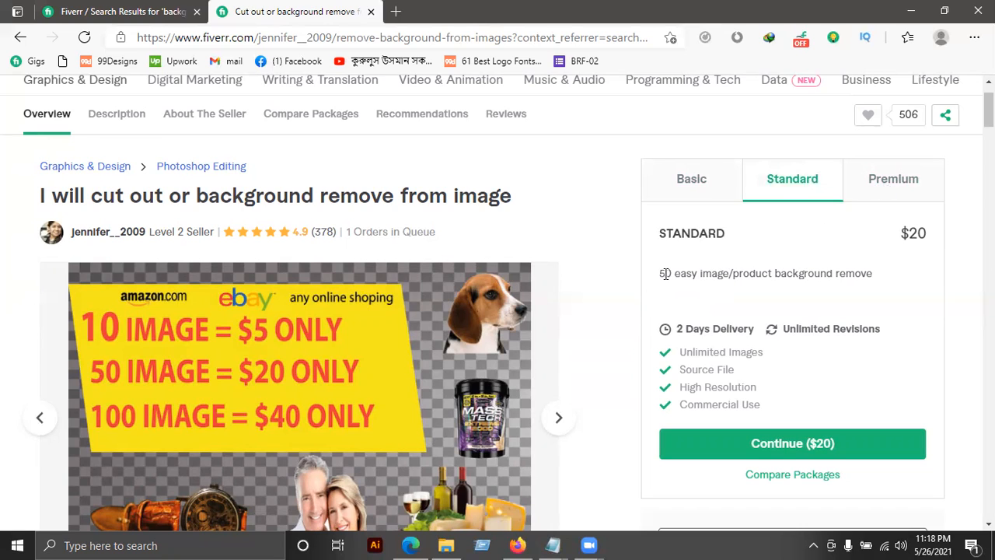
pyautogui.click(677, 187)
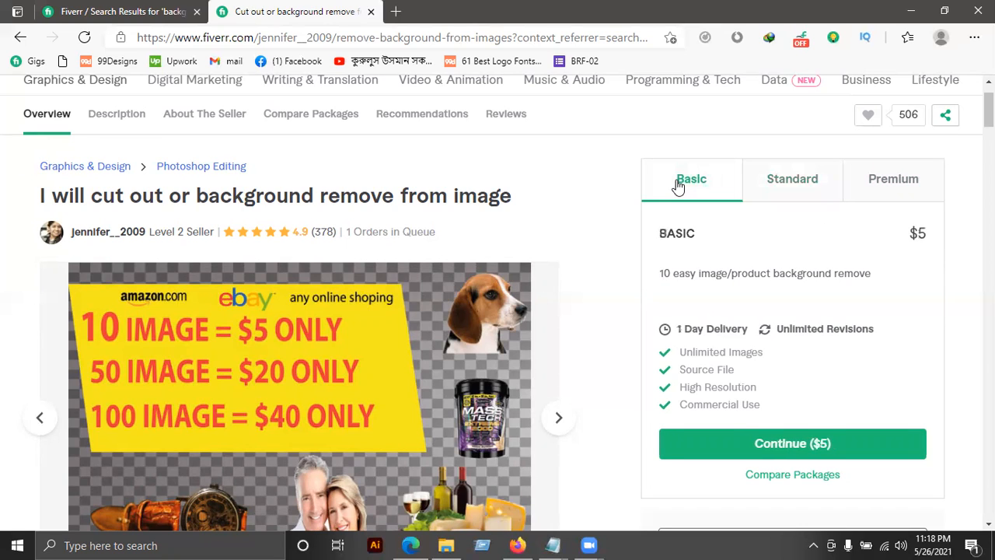
pyautogui.click(820, 192)
pyautogui.click(888, 189)
pyautogui.click(682, 197)
pyautogui.scroll(-3, 283, 369)
pyautogui.scroll(3, 283, 370)
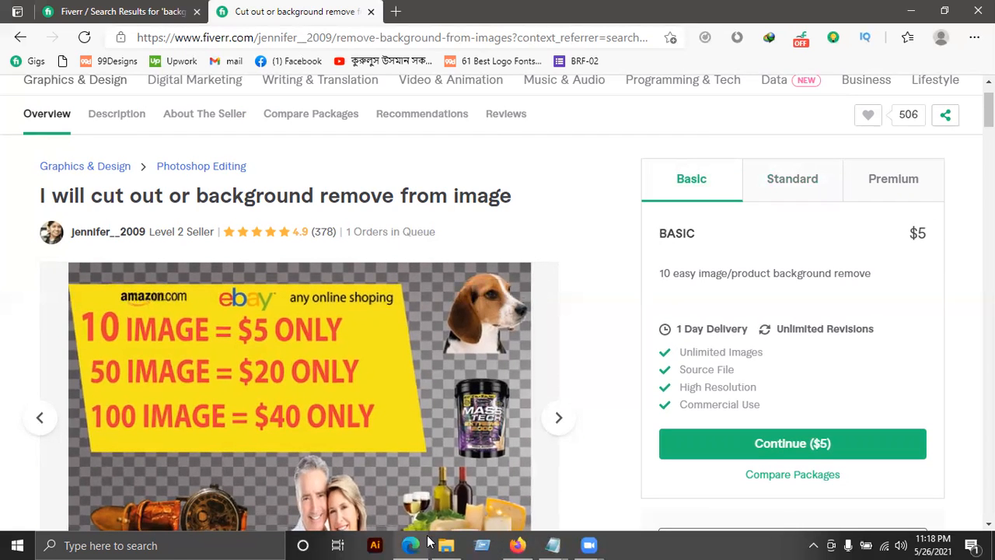
# Switch to Firefox and view the Fiverr account's home page in buying mode before returning to selling mode
pyautogui.click(524, 544)
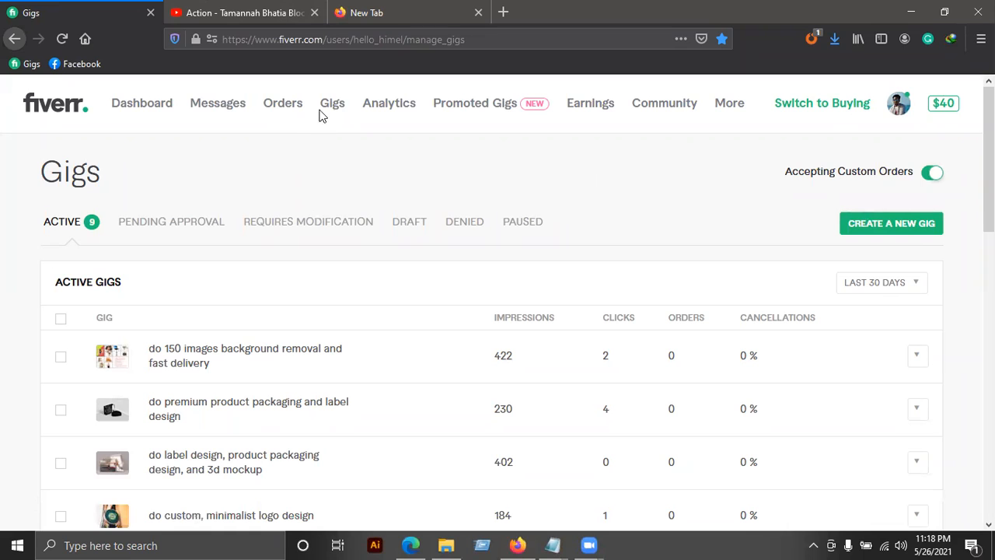
pyautogui.click(826, 113)
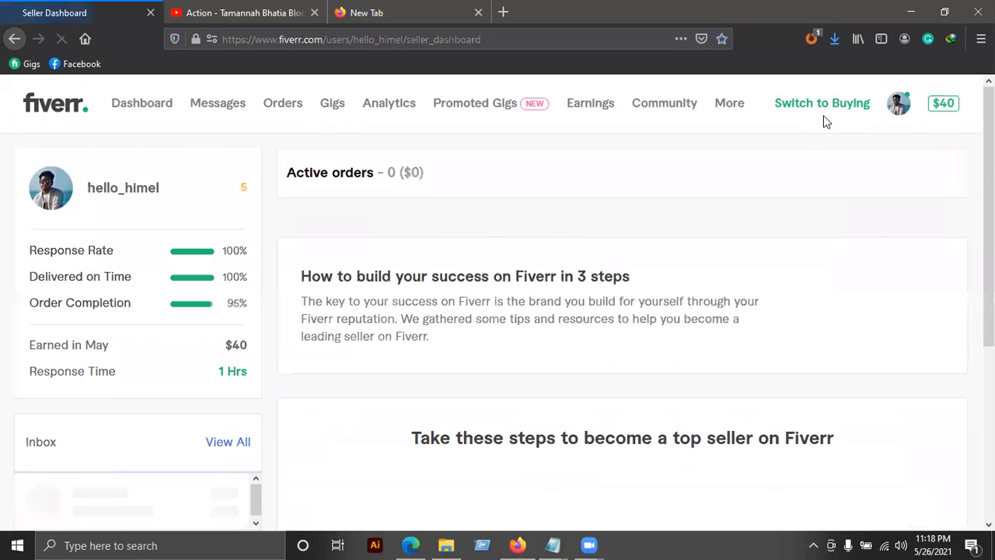
pyautogui.click(852, 105)
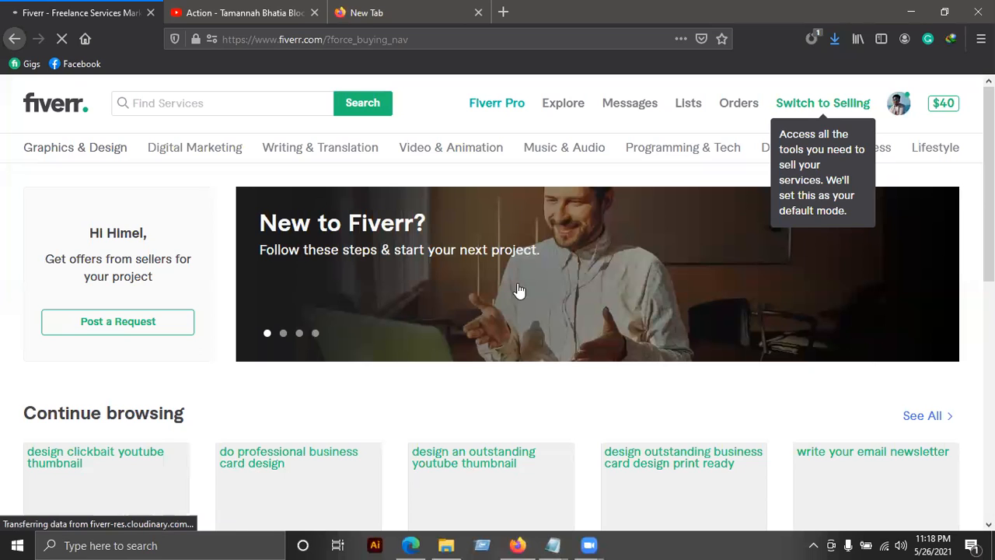
pyautogui.scroll(-5, 522, 291)
pyautogui.scroll(5, 524, 296)
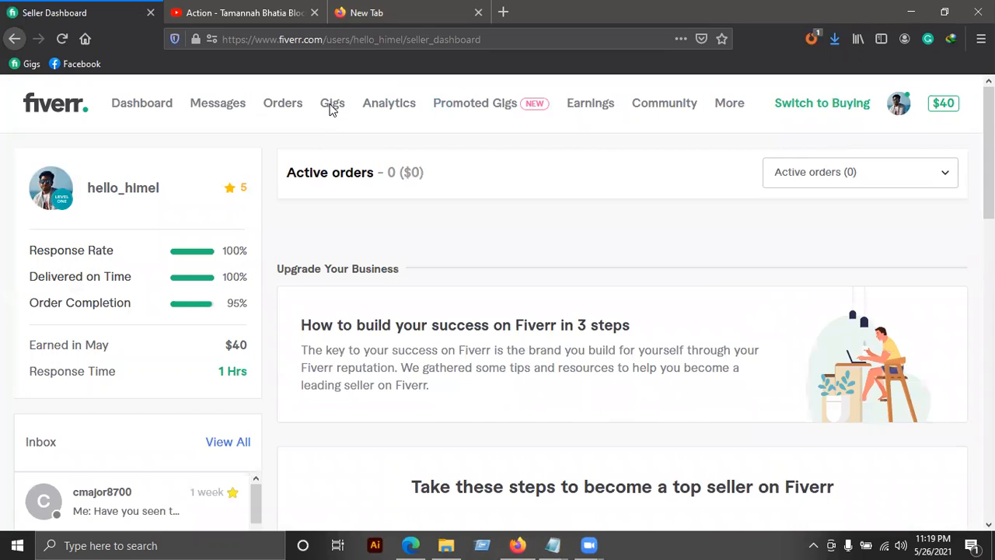
# Open the account's gig management page and start a new gig in a separate tab
pyautogui.click(332, 106)
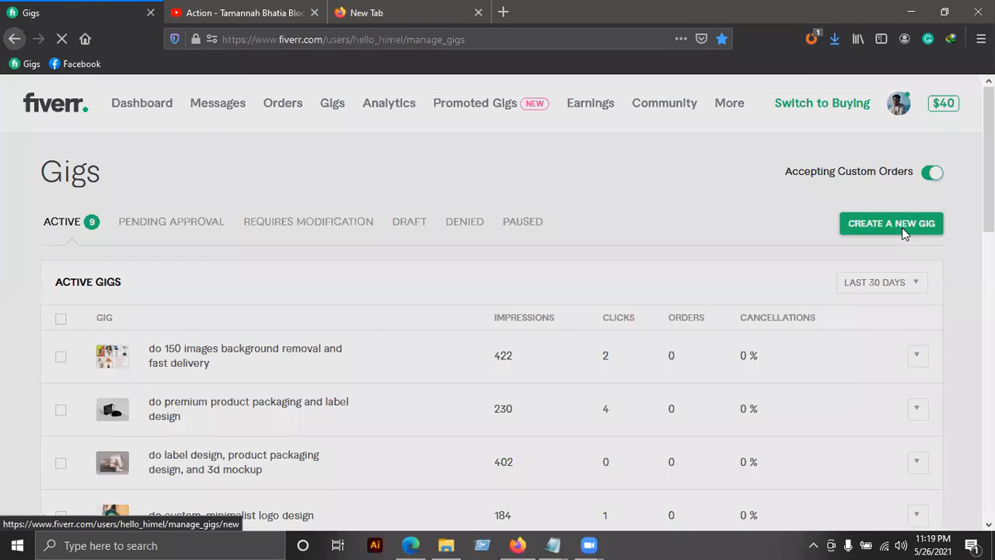
pyautogui.rightClick(903, 230)
pyautogui.click(902, 241)
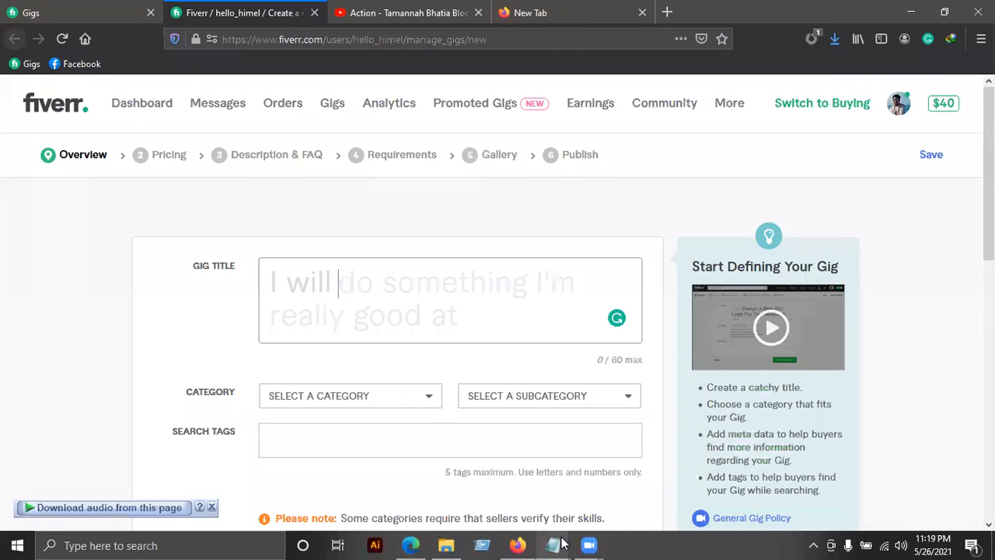
# Copy "remove background from images and drop shadows" from the Notepad title line into the new gig's title after "I will"
pyautogui.click(553, 545)
pyautogui.moveTo(671, 253); pyautogui.dragTo(383, 252)
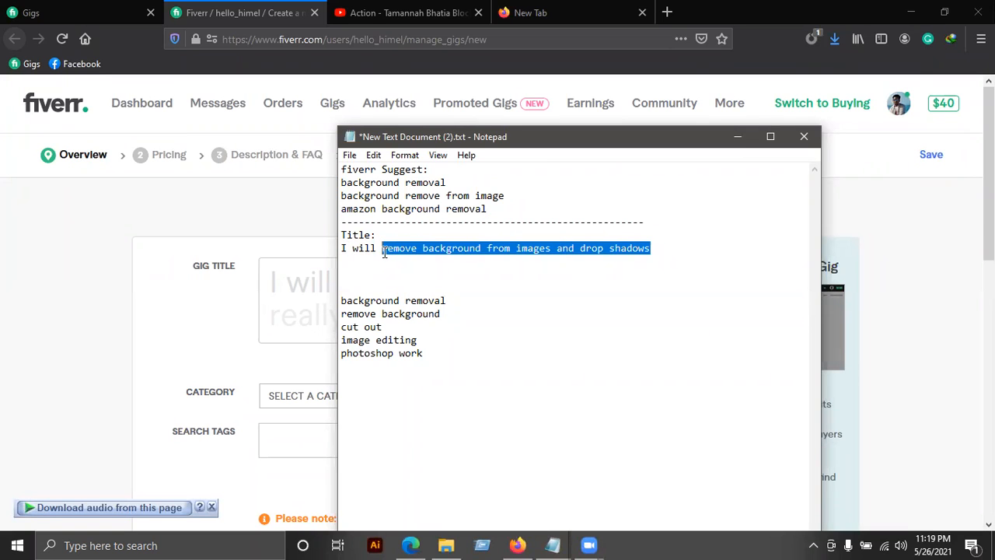
pyautogui.hotkey('ctrl', 'c')
pyautogui.click(291, 283)
pyautogui.hotkey('ctrl', 'v')
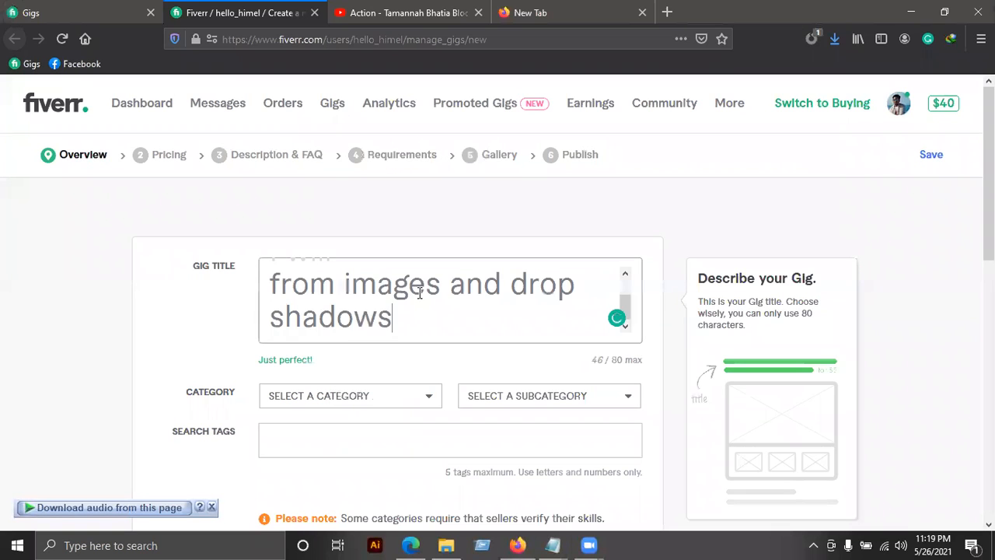
# Insert the word "create" before "drop shadows" in the gig title
pyautogui.scroll(1, 388, 298)
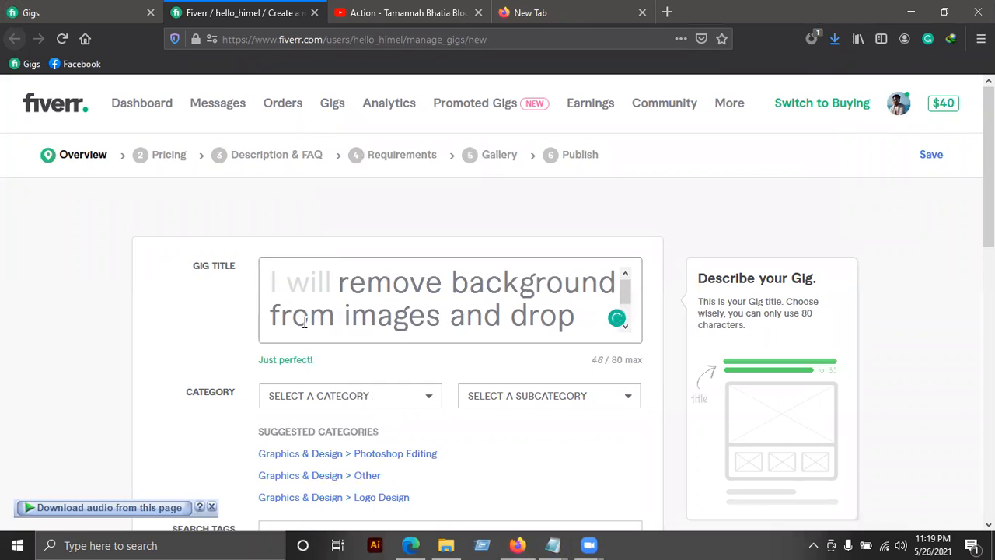
pyautogui.scroll(-3, 493, 257)
pyautogui.scroll(-2, 538, 212)
pyautogui.scroll(4, 483, 219)
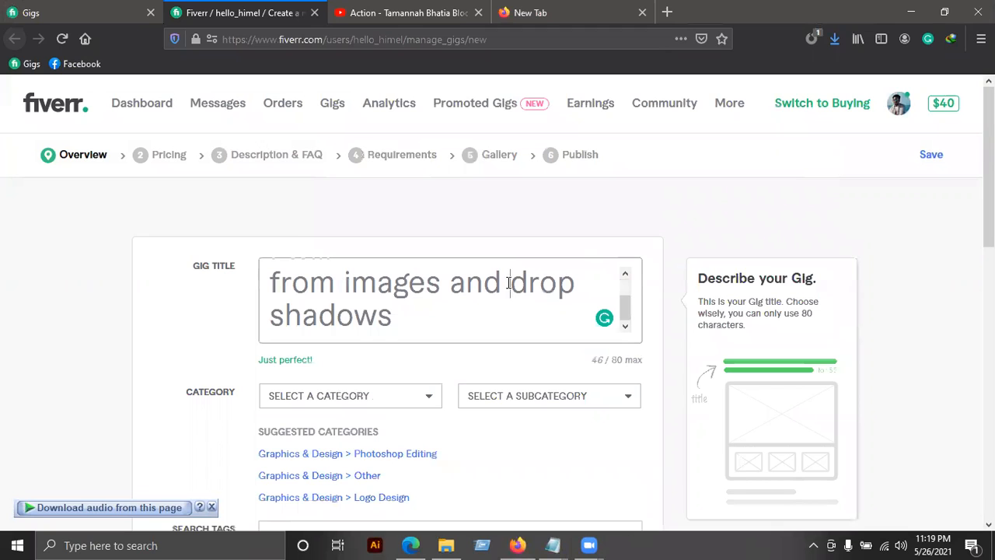
pyautogui.write('create')
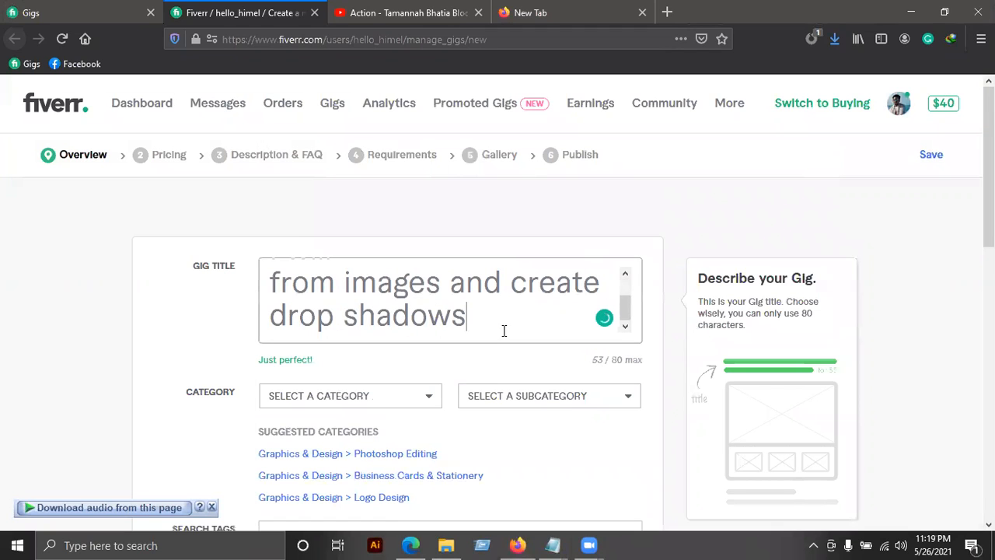
pyautogui.scroll(-2, 503, 331)
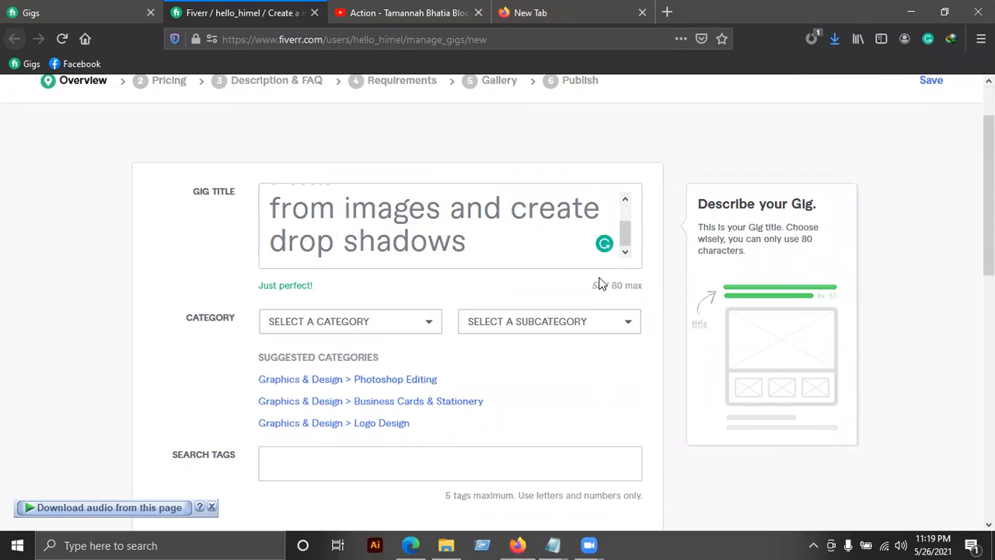
pyautogui.click(621, 289)
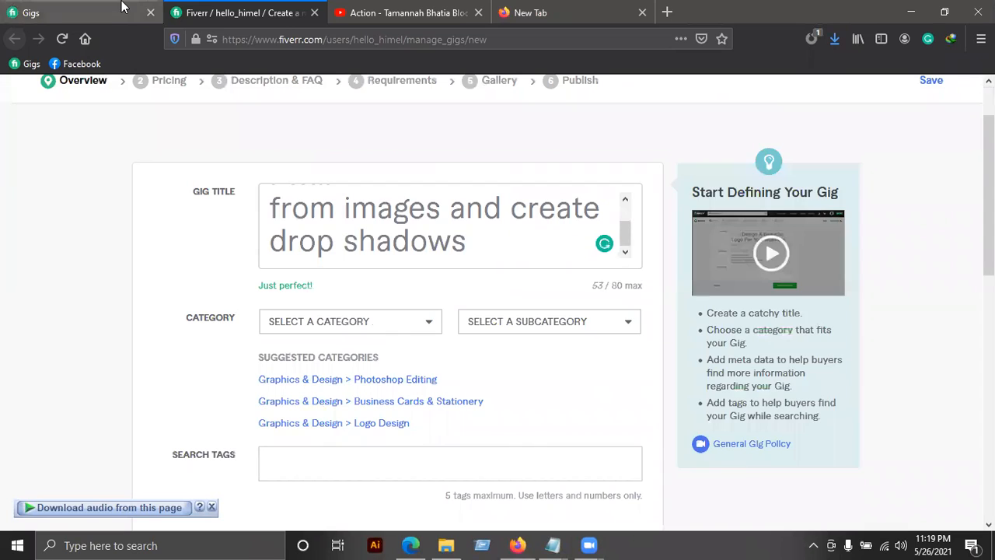
# Review the titles of the account's existing gigs, then reread the new gig's title
pyautogui.click(116, 12)
pyautogui.scroll(-6, 150, 437)
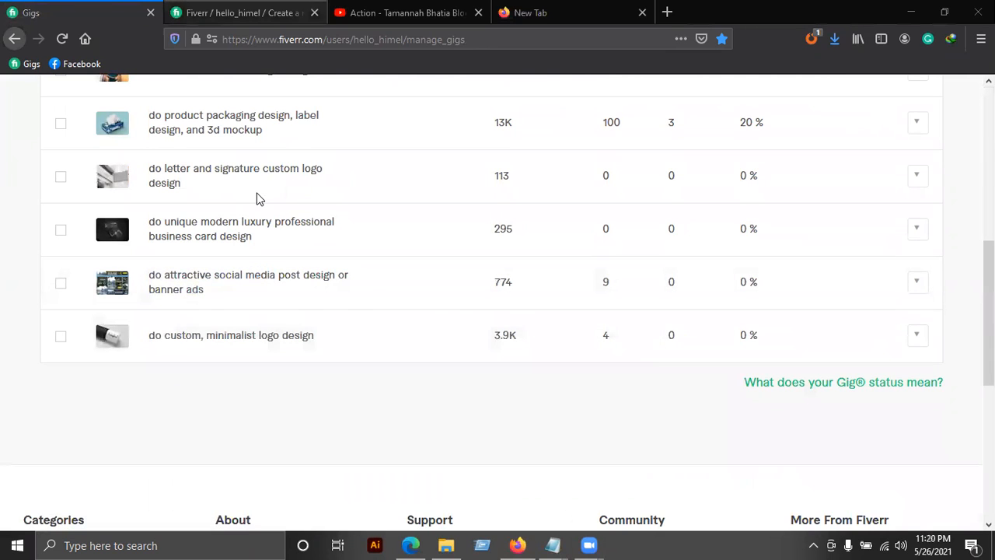
pyautogui.hotkey('ctrl', 'Tab')
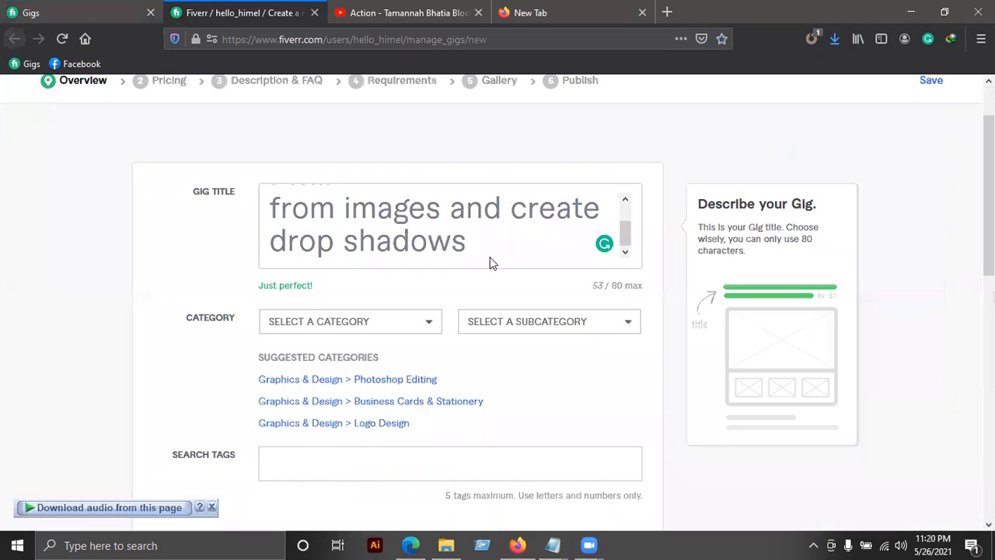
pyautogui.click(488, 245)
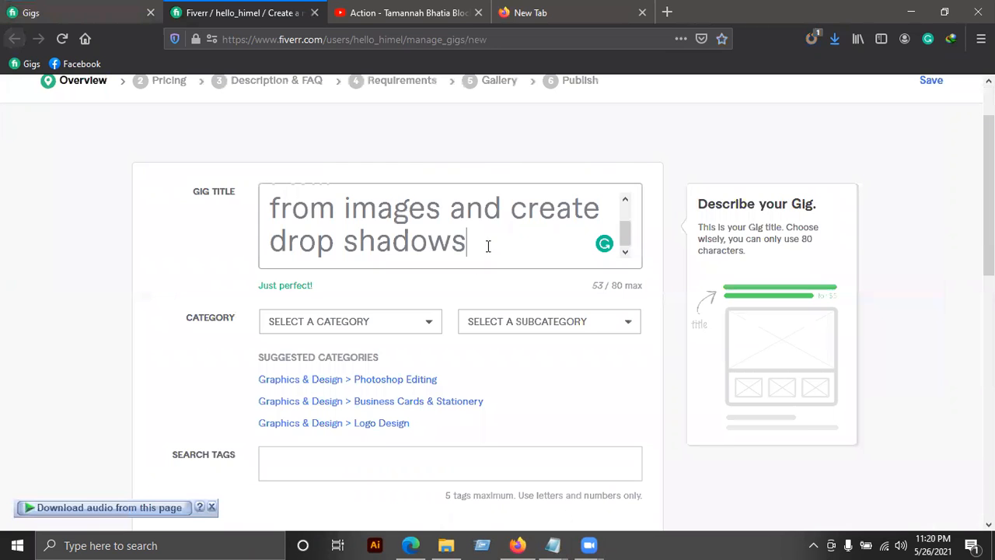
pyautogui.scroll(-2, 487, 246)
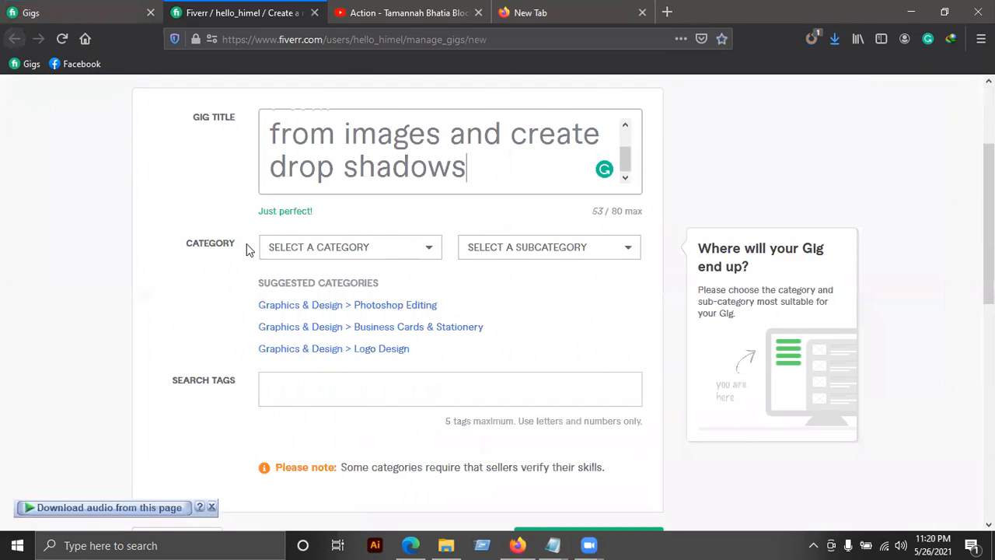
pyautogui.scroll(1, 454, 169)
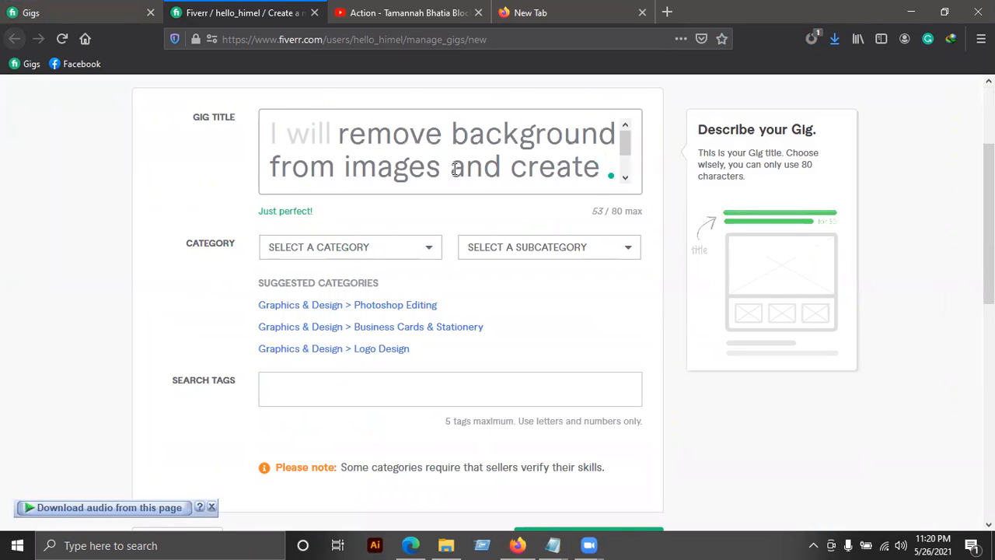
pyautogui.click(520, 132)
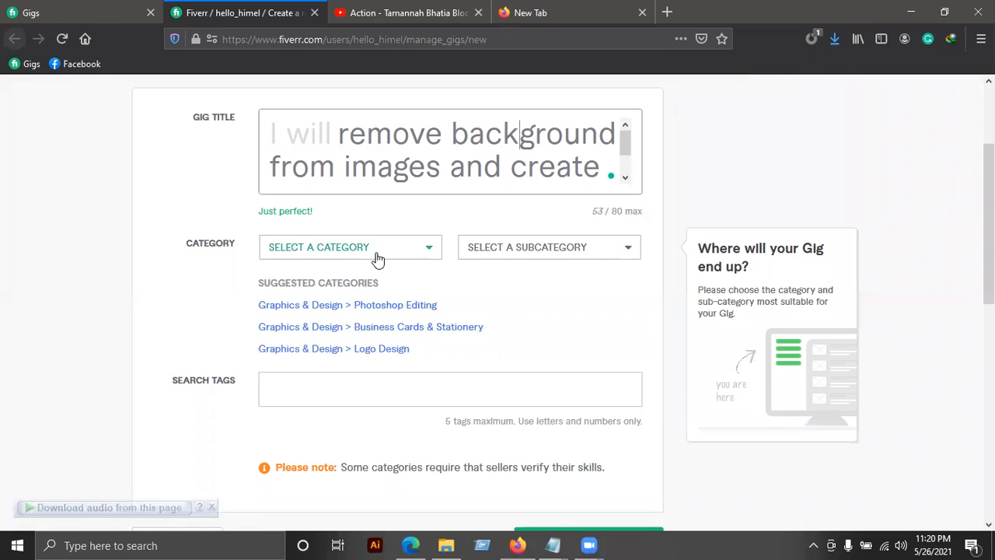
# Set the gig's category to Graphics & Design and its subcategory to Photoshop Editing
pyautogui.click(377, 259)
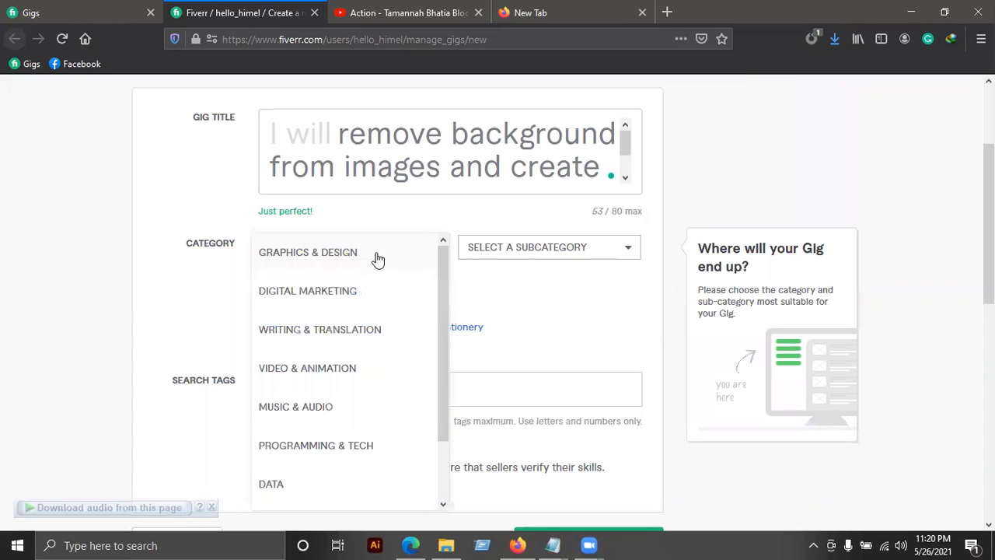
pyautogui.click(297, 257)
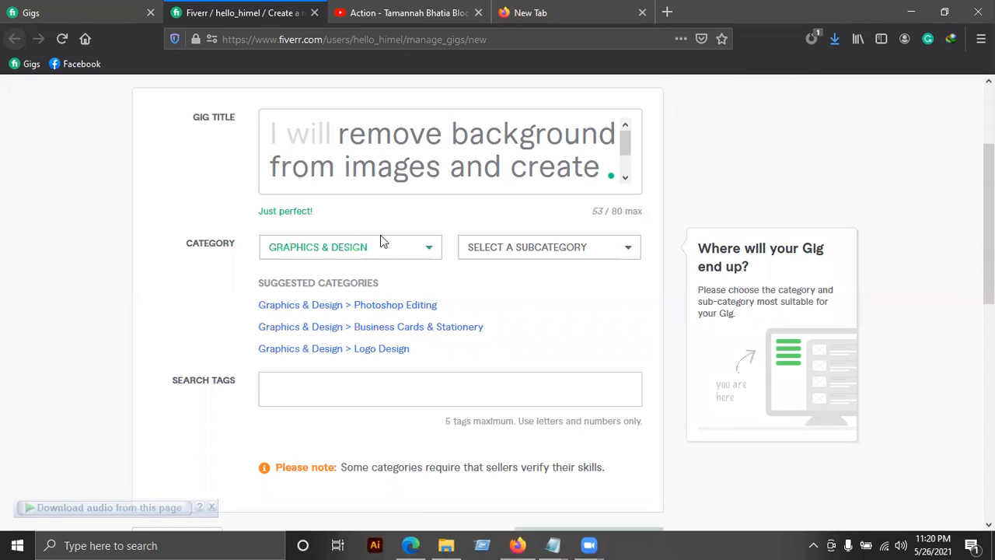
pyautogui.click(510, 249)
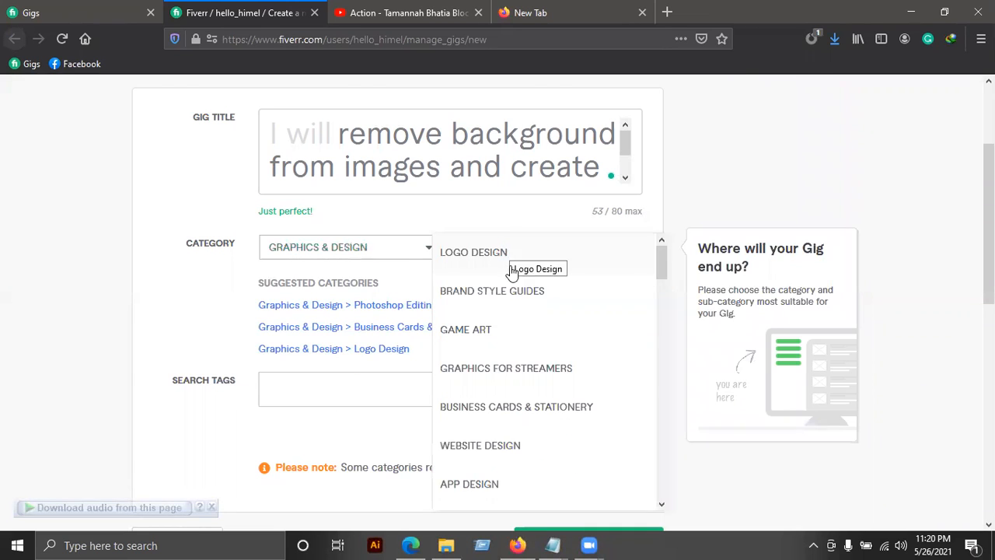
pyautogui.scroll(-3, 503, 446)
pyautogui.scroll(-2, 503, 445)
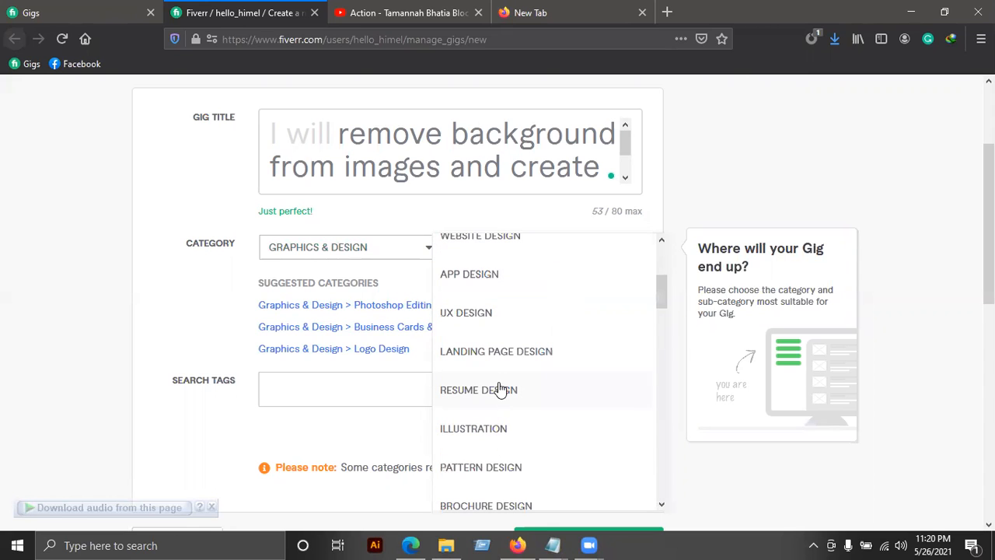
pyautogui.click(410, 544)
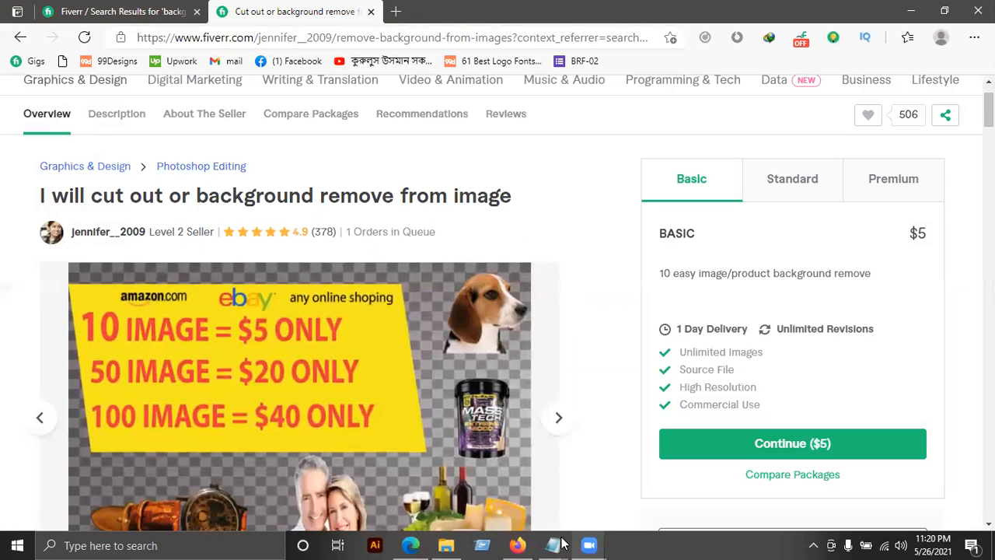
pyautogui.click(518, 545)
pyautogui.scroll(-3, 476, 346)
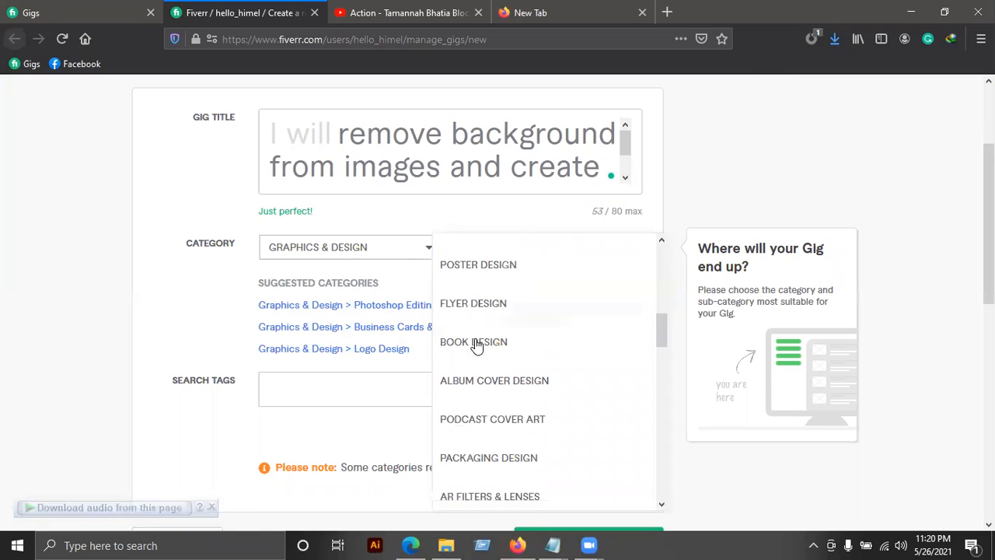
pyautogui.scroll(-3, 475, 346)
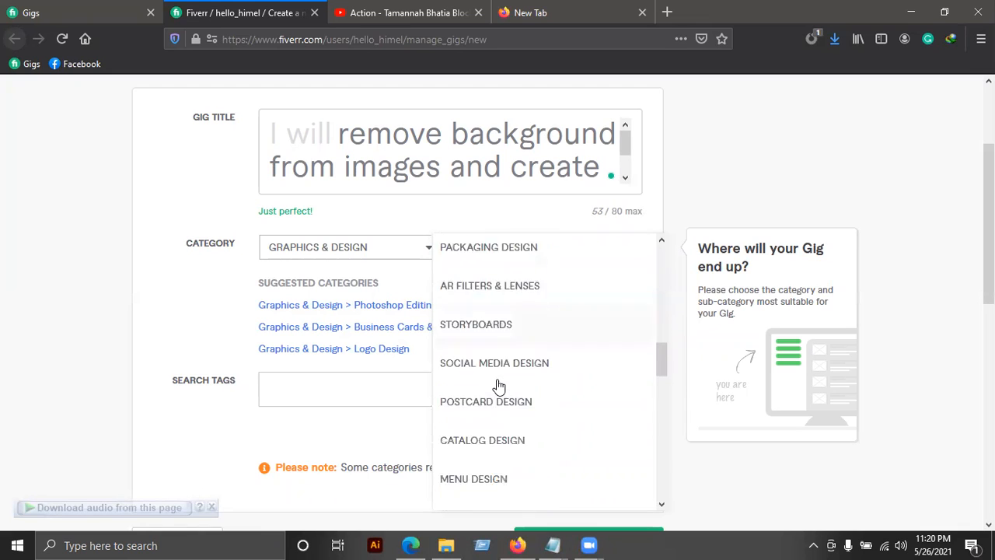
pyautogui.scroll(-3, 505, 285)
pyautogui.scroll(-2, 515, 384)
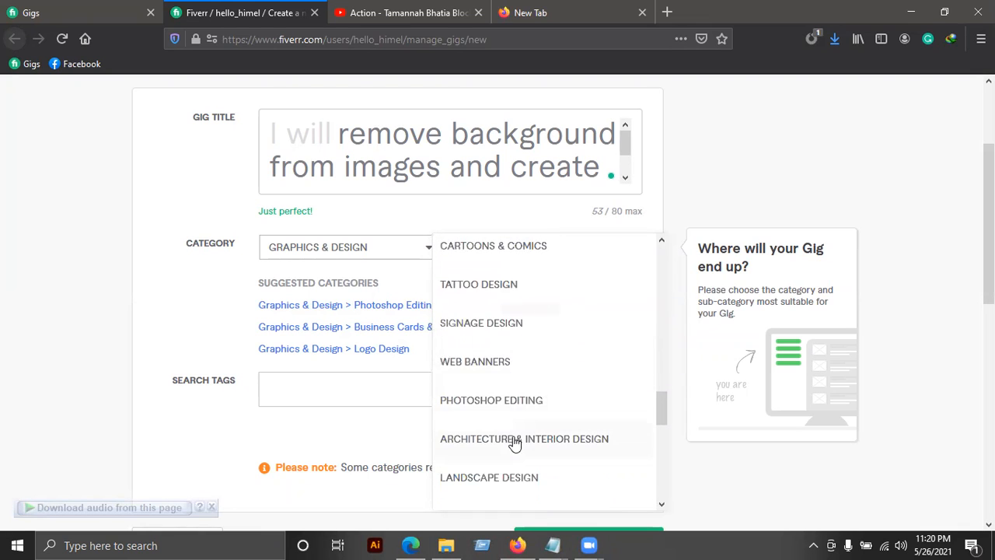
pyautogui.scroll(-2, 514, 443)
pyautogui.click(490, 343)
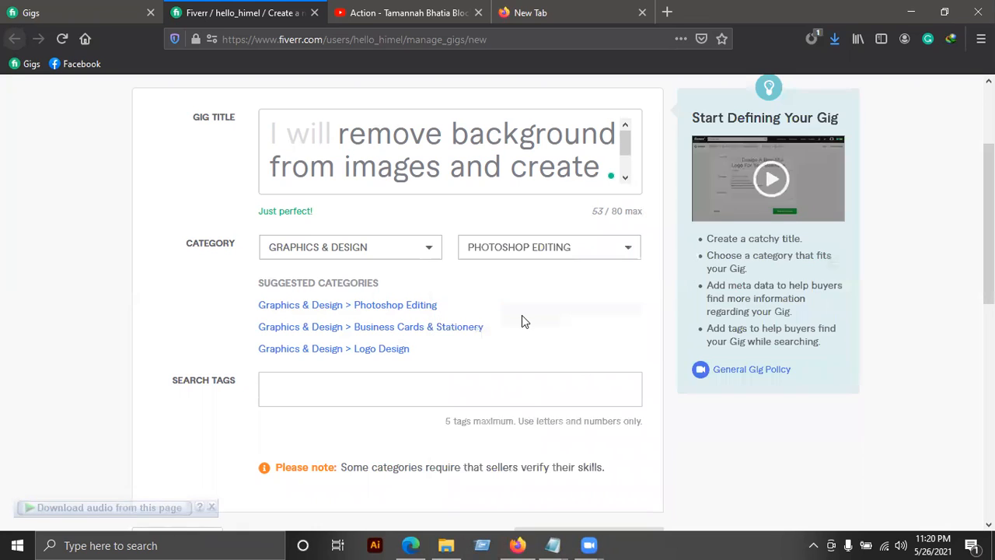
# Set the gig metadata's editing type to Background Removal and select the JPEG, PDF, PNG, PSD, RAW and TIFF file formats
pyautogui.scroll(-3, 524, 318)
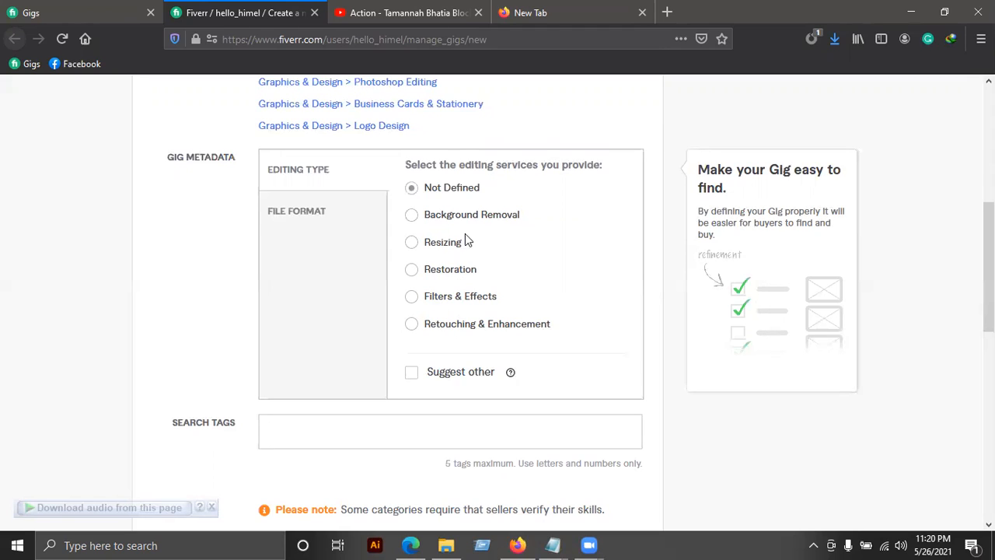
pyautogui.click(410, 217)
pyautogui.click(280, 214)
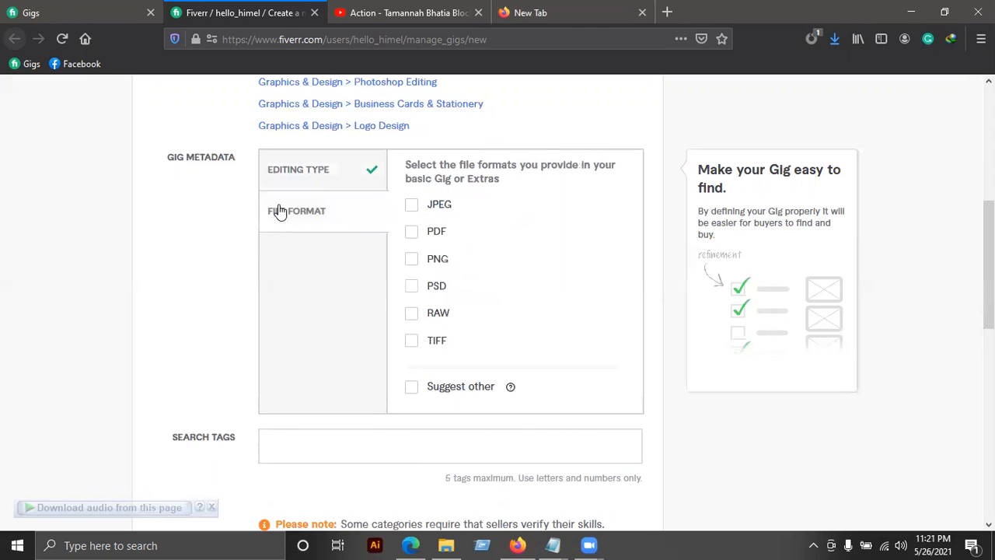
pyautogui.click(411, 205)
pyautogui.click(411, 232)
pyautogui.click(411, 261)
pyautogui.click(411, 286)
pyautogui.click(412, 342)
pyautogui.click(414, 314)
pyautogui.scroll(-1, 427, 266)
pyautogui.scroll(-2, 413, 186)
# Copy "background removal" from the Notepad keyword list and add it as the first search tag
pyautogui.click(362, 233)
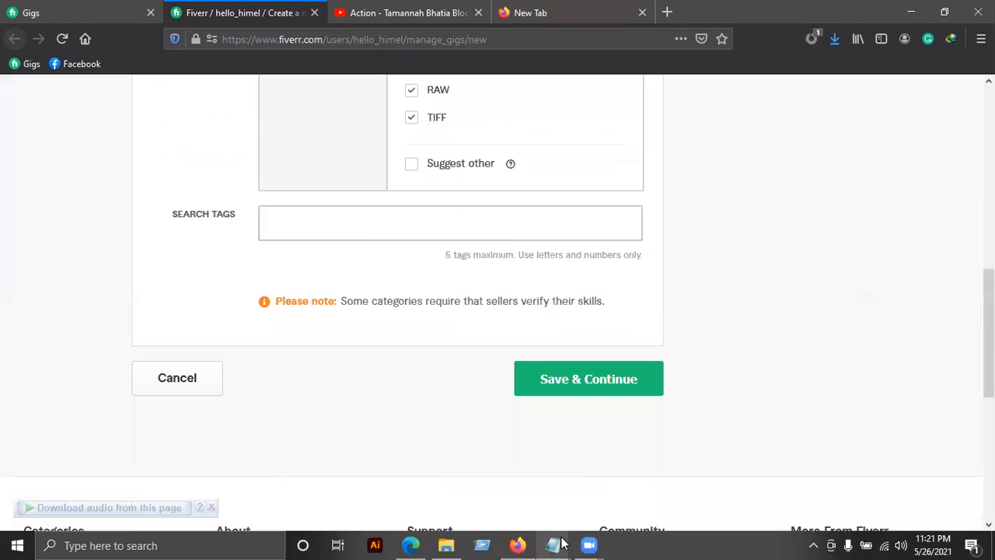
pyautogui.moveTo(563, 543)
pyautogui.click(596, 475)
pyautogui.moveTo(457, 306); pyautogui.dragTo(340, 305)
pyautogui.hotkey('ctrl', 'c')
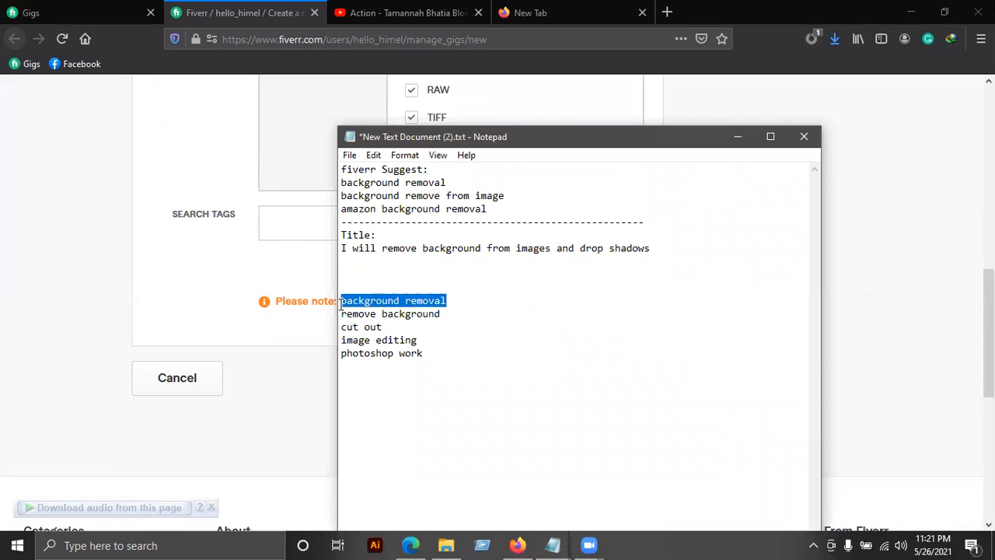
pyautogui.click(308, 233)
pyautogui.hotkey('ctrl', 'v')
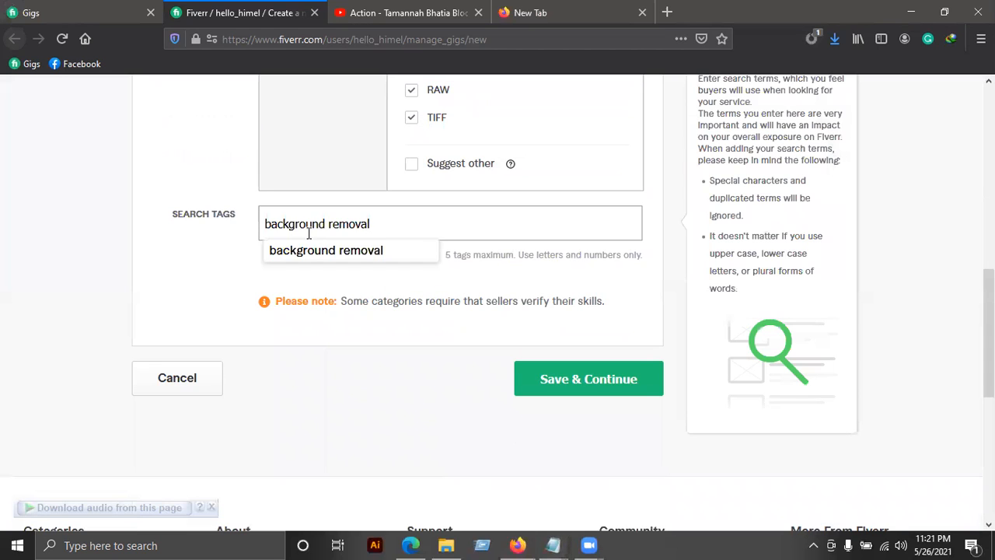
pyautogui.click(377, 253)
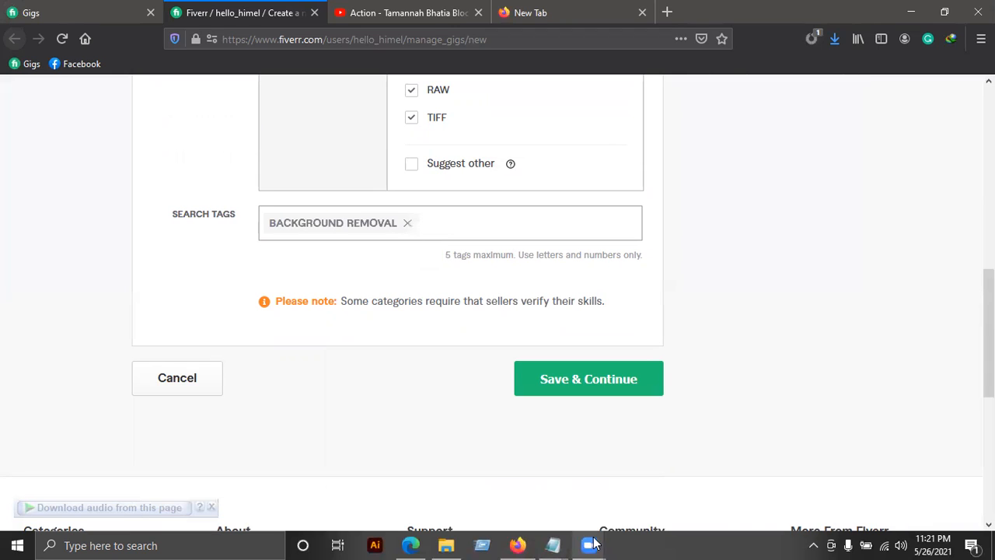
# Add "remove background" from the Notepad list as the second search tag, moving the Notepad window clear of the tags field
pyautogui.moveTo(553, 544)
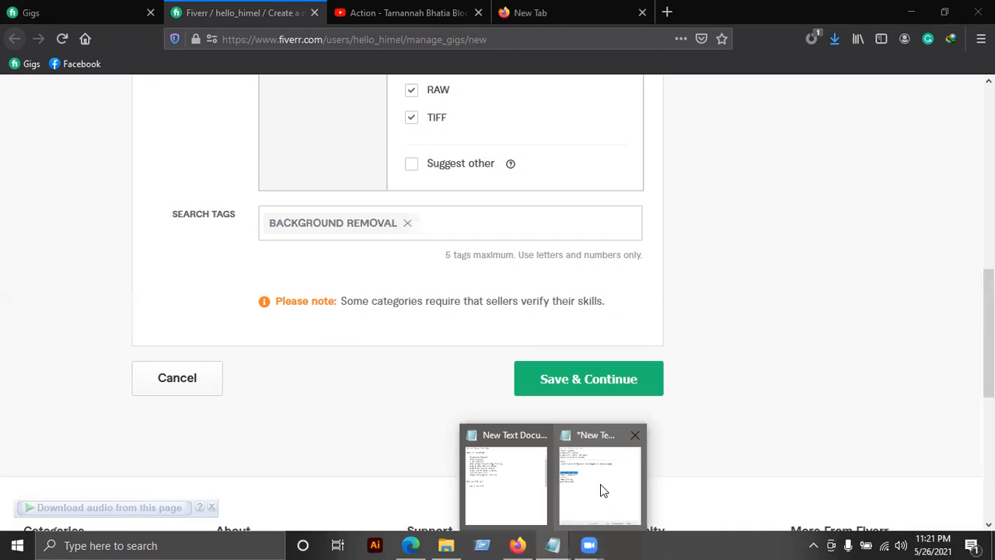
pyautogui.click(600, 466)
pyautogui.moveTo(442, 313); pyautogui.dragTo(336, 317)
pyautogui.hotkey('ctrl', 'c')
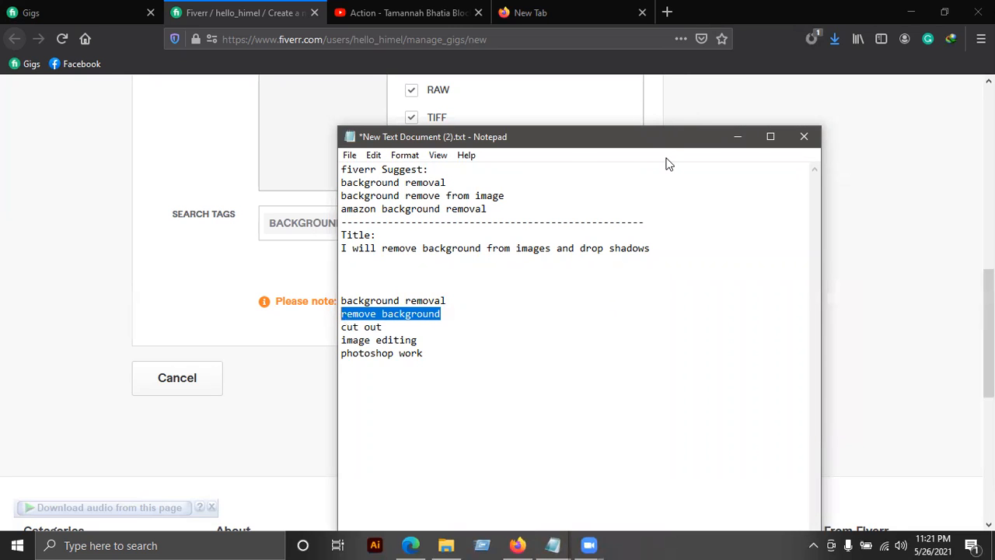
pyautogui.moveTo(668, 138); pyautogui.dragTo(686, 293)
pyautogui.click(568, 225)
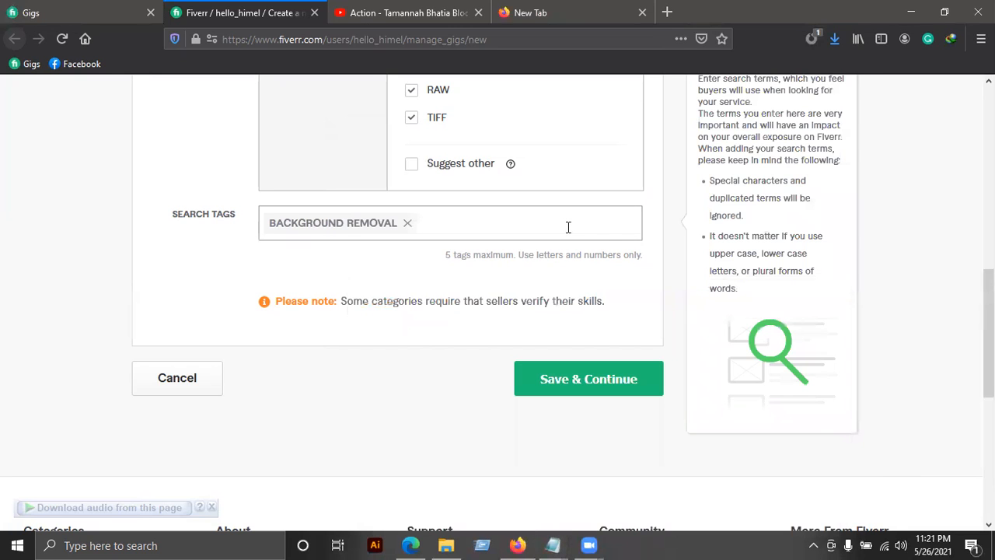
pyautogui.hotkey('ctrl', 'v')
pyautogui.press('Return')
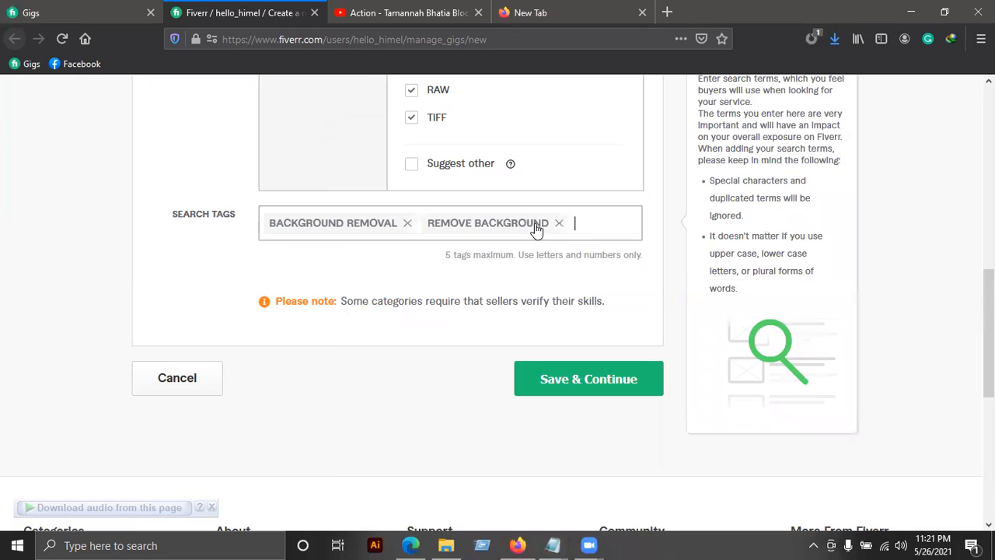
# Copy "cut out" from the Notepad list and add it as the third search tag
pyautogui.click(552, 545)
pyautogui.moveTo(412, 482); pyautogui.dragTo(346, 488)
pyautogui.hotkey('ctrl', 'c')
pyautogui.click(577, 233)
pyautogui.hotkey('ctrl', 'v')
pyautogui.click(580, 253)
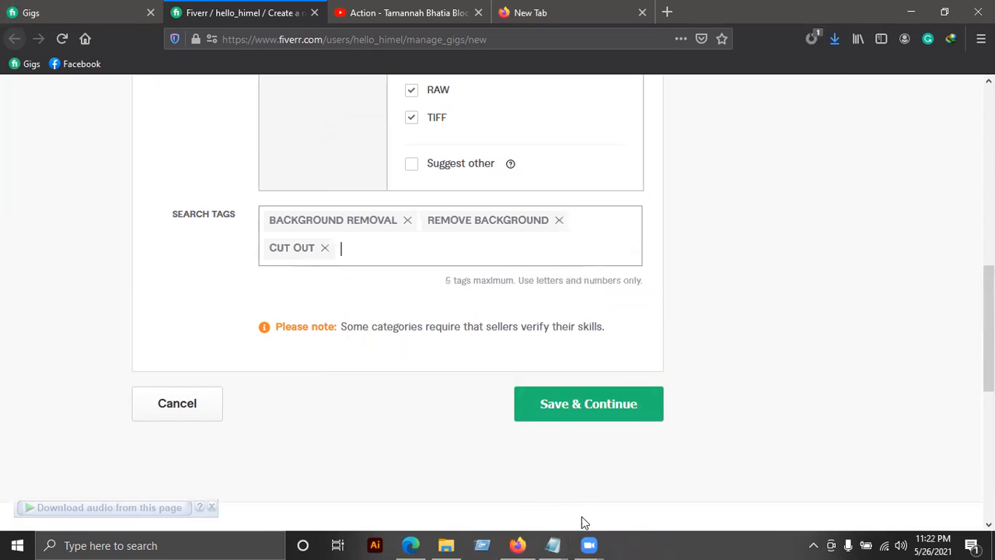
# Copy "image editing" from the Notepad keyword list and add it as the fourth search tag
pyautogui.click(570, 540)
pyautogui.moveTo(434, 496); pyautogui.dragTo(340, 496)
pyautogui.hotkey('ctrl', 'c')
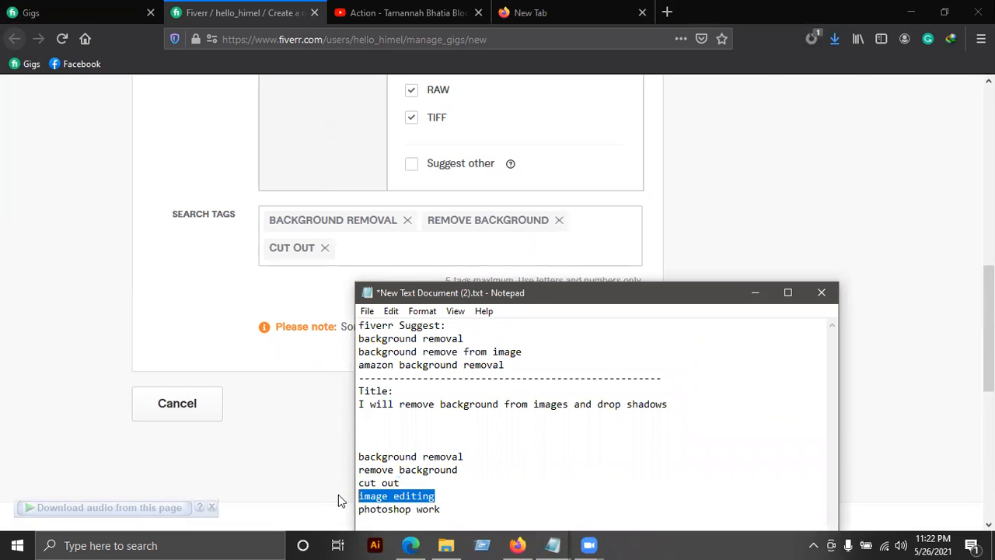
pyautogui.click(492, 248)
pyautogui.hotkey('ctrl', 'v')
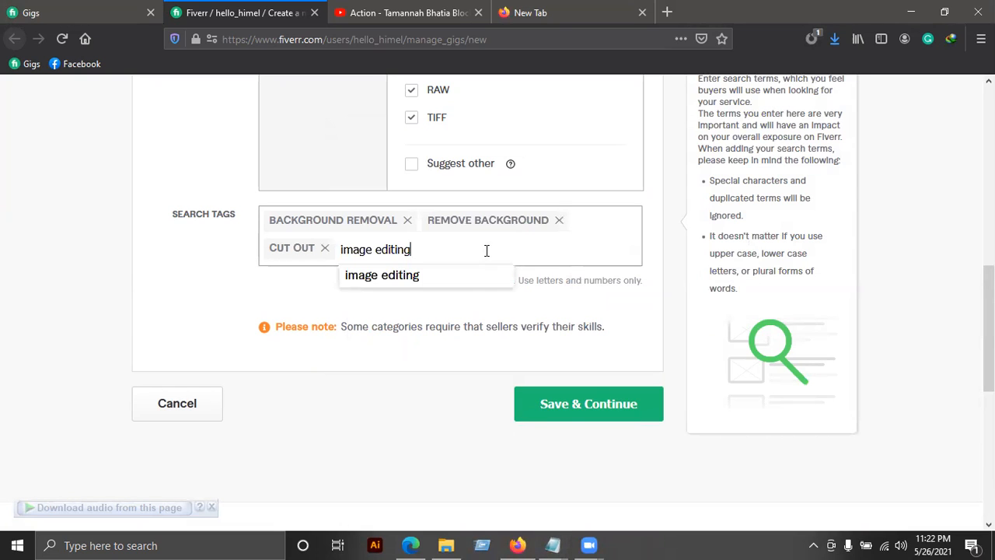
pyautogui.press('Return')
# Add "photoshop work" from the Notepad list as the fifth search tag and save the gig overview
pyautogui.click(536, 486)
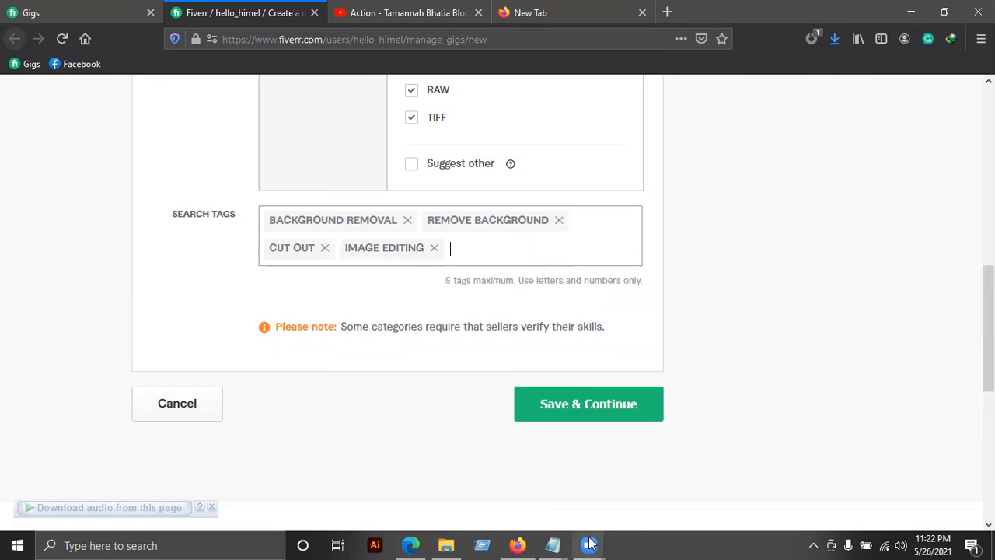
pyautogui.click(553, 544)
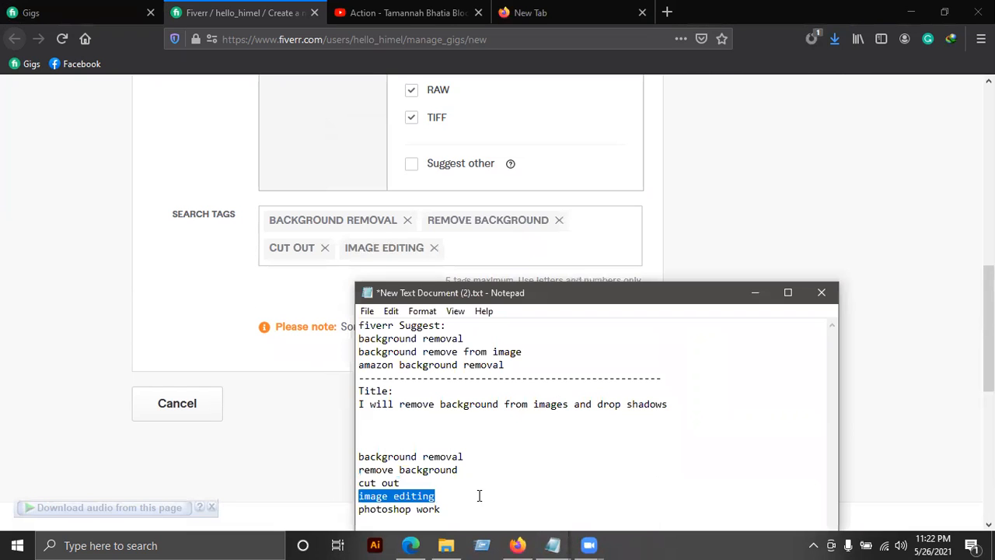
pyautogui.moveTo(441, 509); pyautogui.dragTo(358, 513)
pyautogui.hotkey('ctrl', 'c')
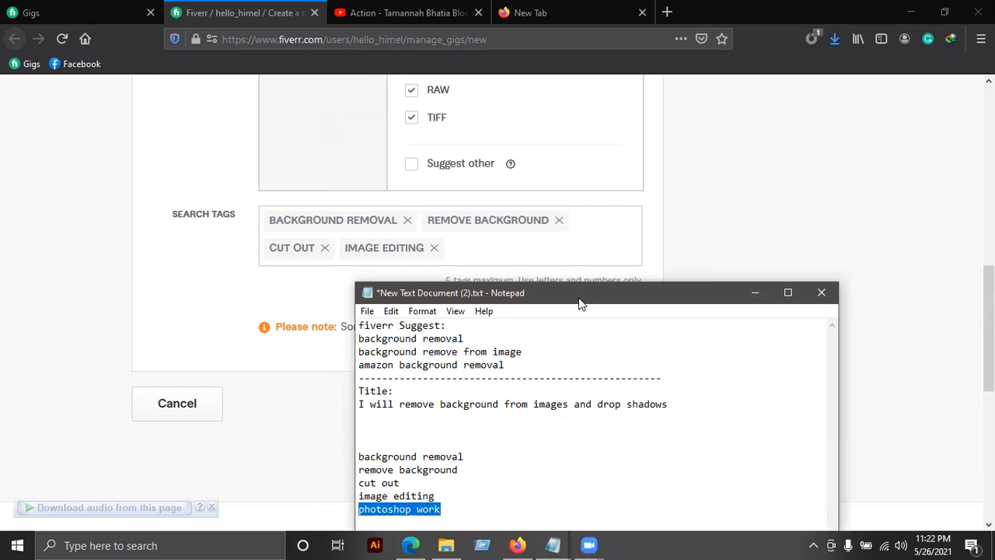
pyautogui.click(555, 250)
pyautogui.hotkey('ctrl', 'v')
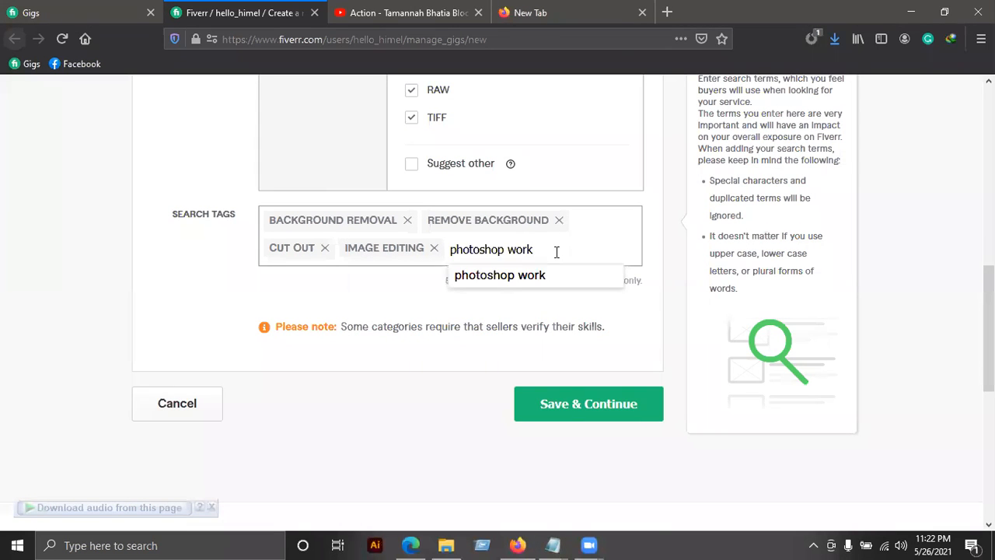
pyautogui.press('Return')
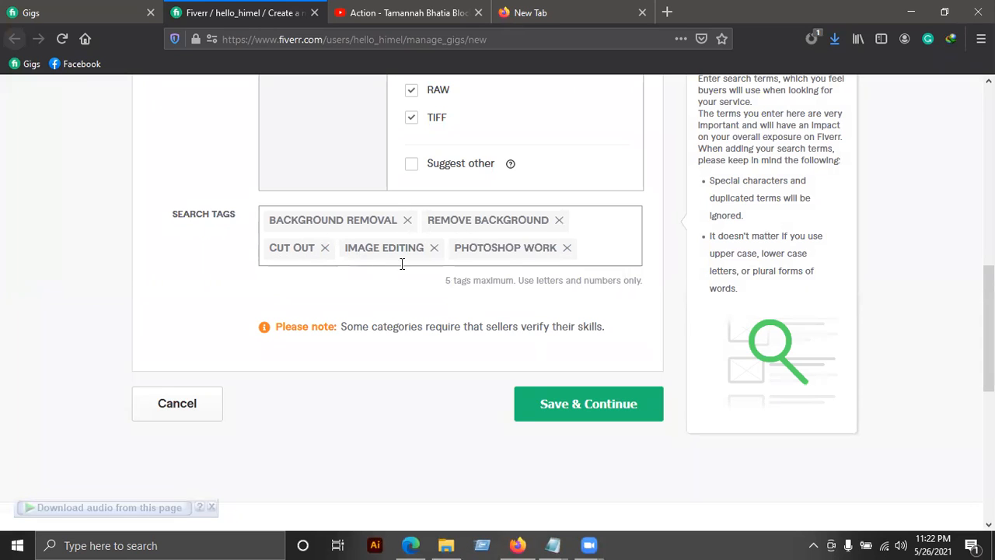
pyautogui.moveTo(443, 282); pyautogui.dragTo(459, 279)
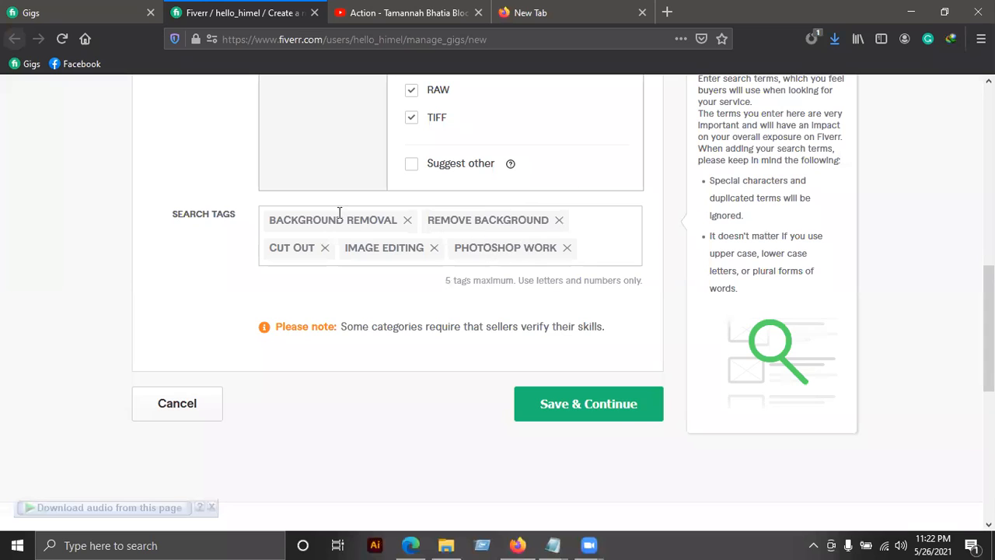
pyautogui.click(603, 411)
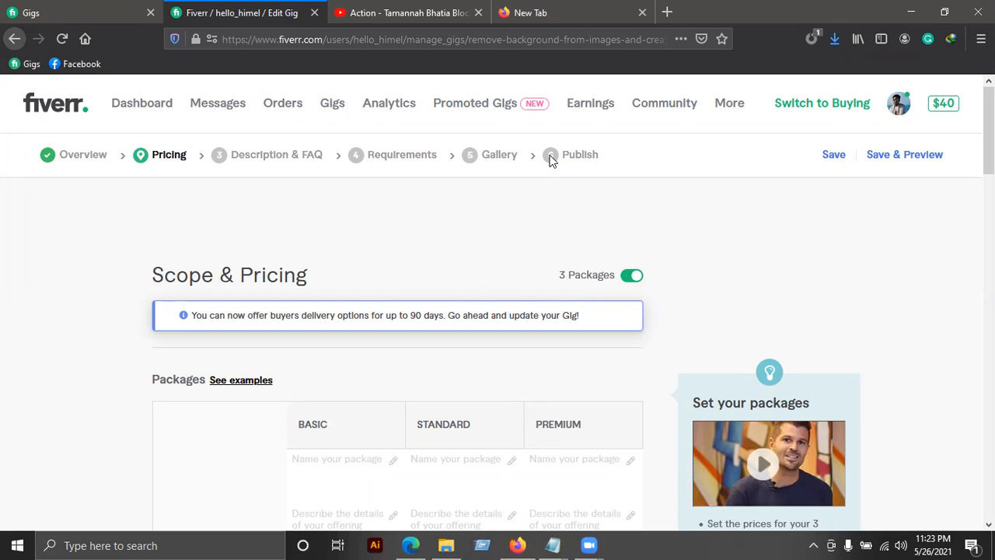
# Return to the gig's Overview section and add an SEO title field through the SEO upgrade option
pyautogui.click(82, 155)
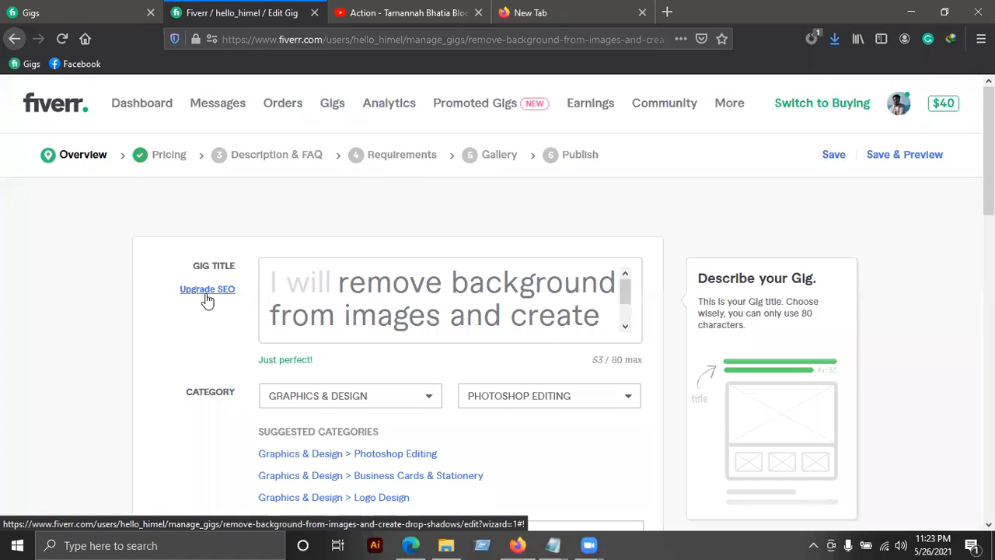
pyautogui.click(207, 290)
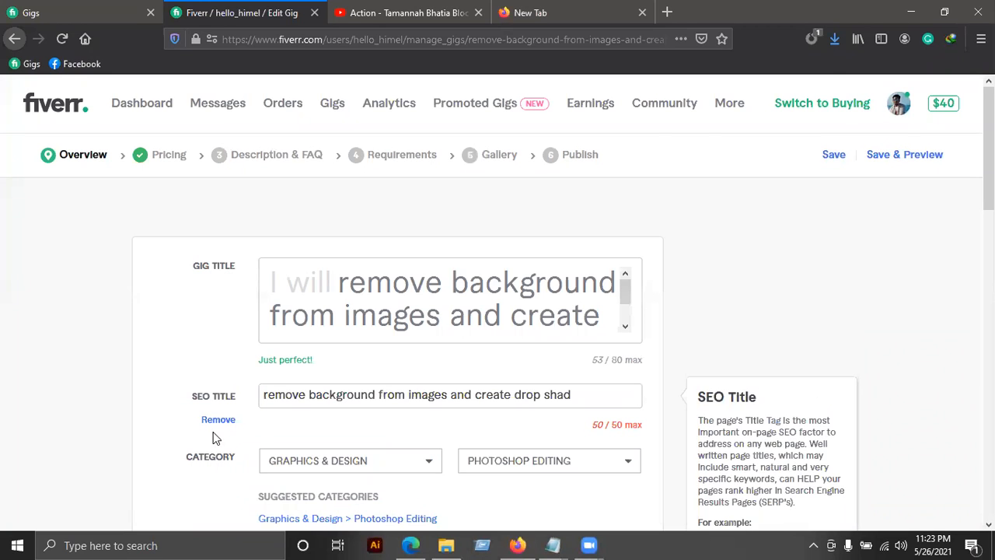
pyautogui.scroll(-2, 498, 350)
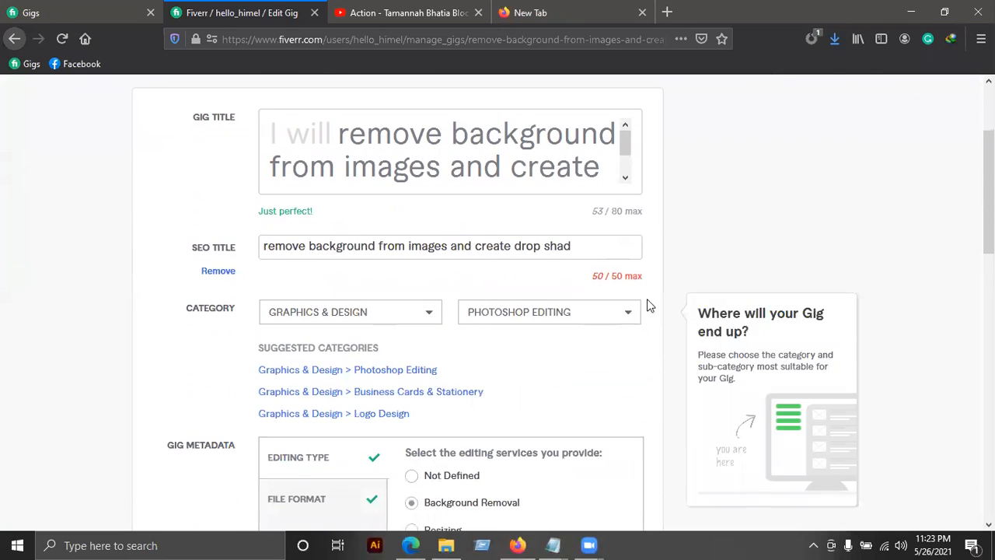
pyautogui.click(608, 245)
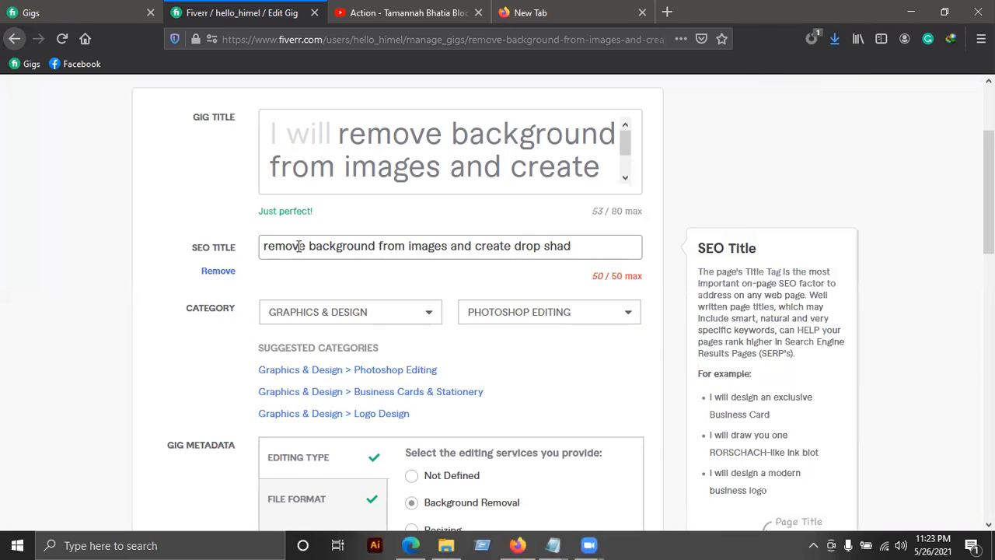
pyautogui.scroll(-4, 260, 422)
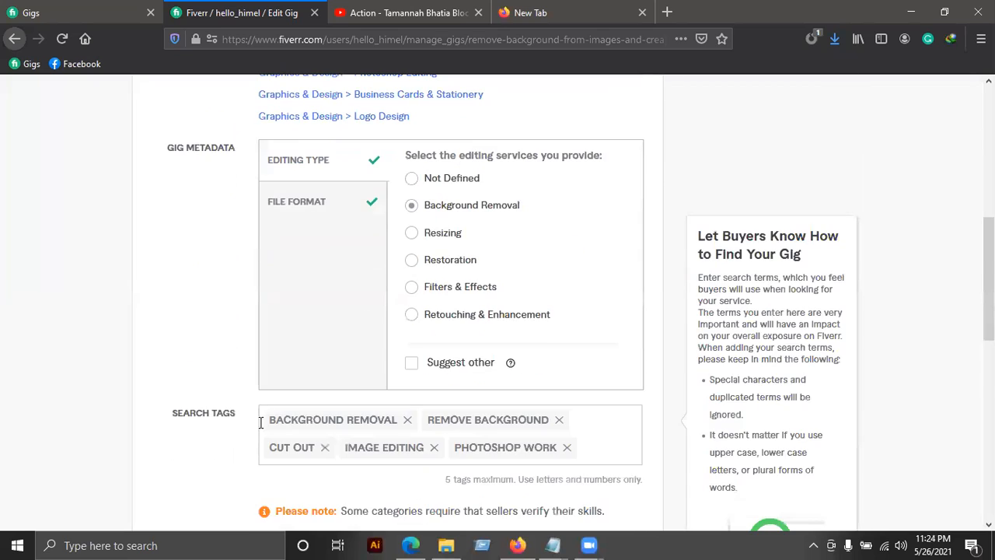
pyautogui.scroll(-2, 264, 428)
pyautogui.scroll(3, 424, 302)
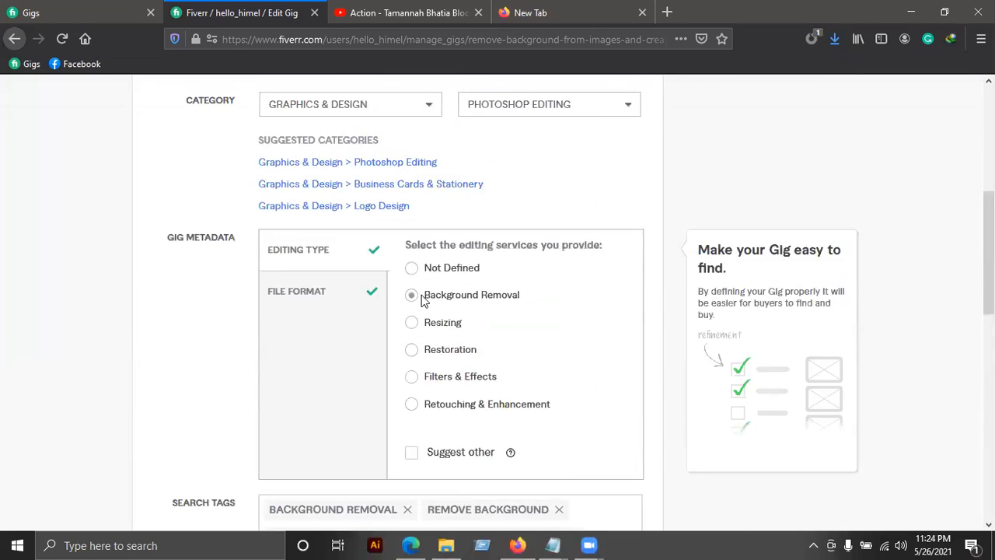
pyautogui.scroll(2, 423, 302)
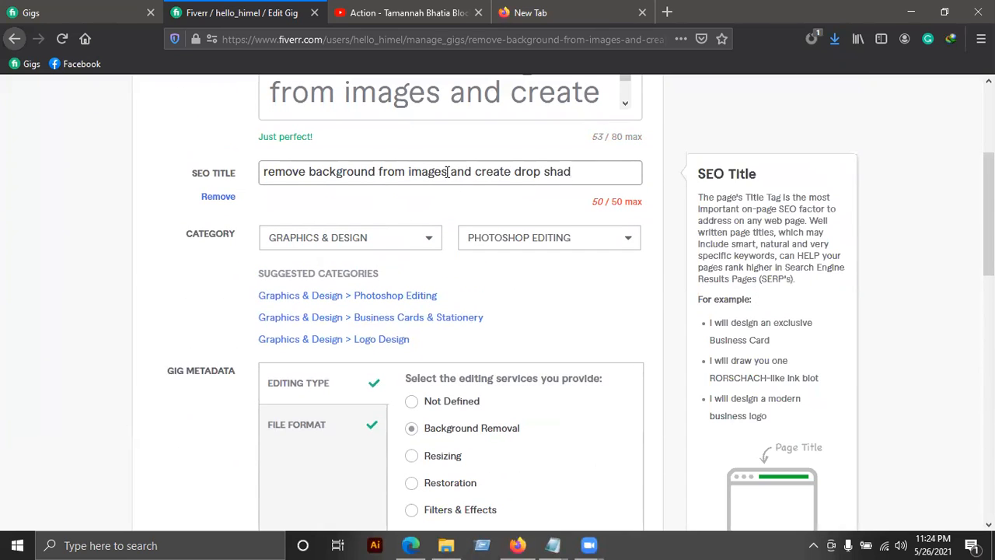
pyautogui.scroll(1, 455, 171)
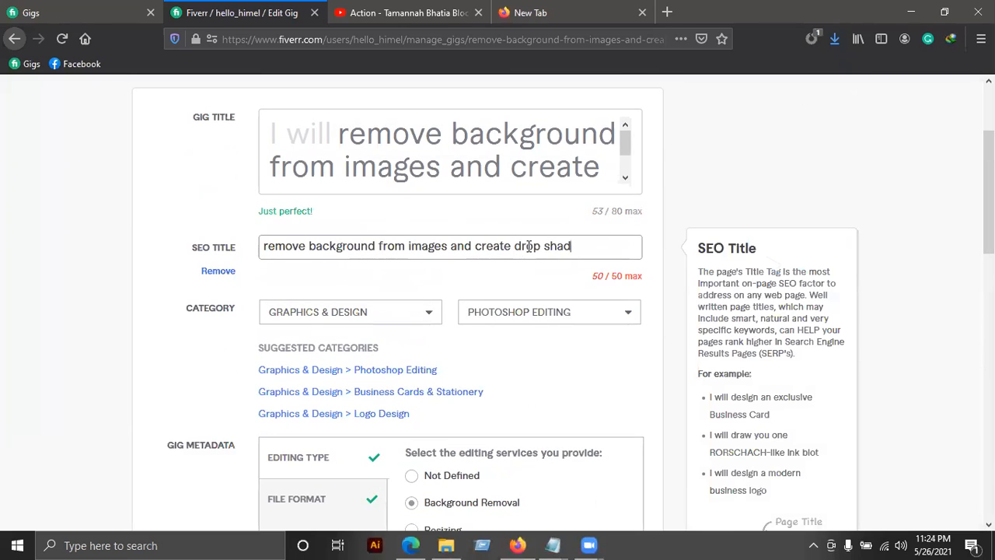
# Replace the word "and" after "images" in the SEO title with a comma
pyautogui.click(322, 246)
pyautogui.click(475, 245)
pyautogui.press('BackSpace')
pyautogui.press('BackSpace')
pyautogui.press('BackSpace')
pyautogui.press('BackSpace')
pyautogui.press('BackSpace')
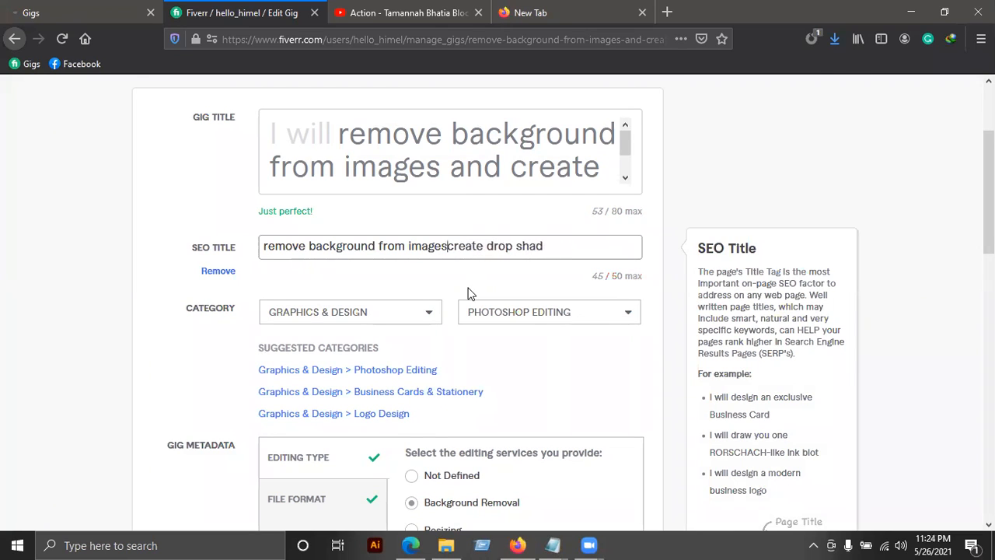
pyautogui.write(',')
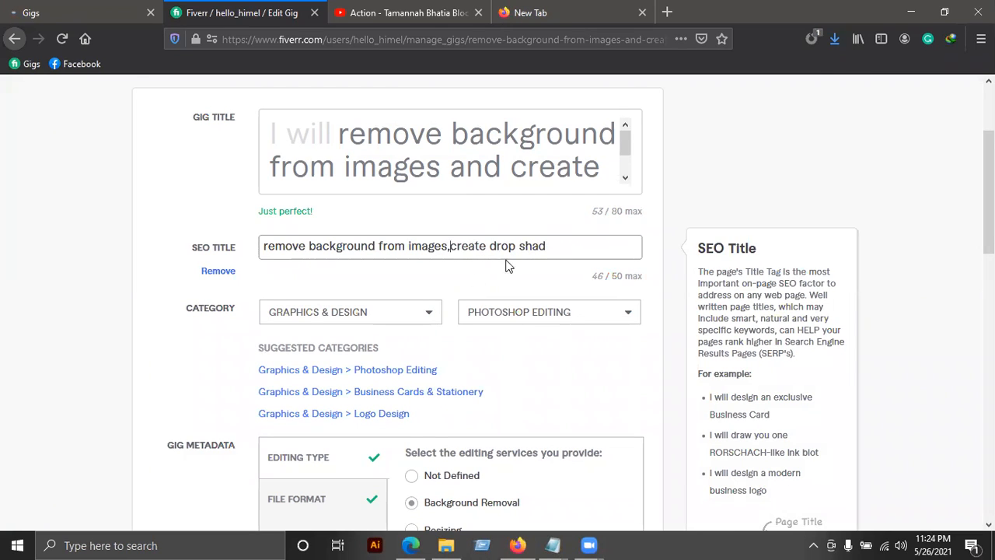
# Complete the SEO title's last word as "shadow" and delete "create" before "drop shadow"
pyautogui.click(565, 245)
pyautogui.write('ow')
pyautogui.click(490, 247)
pyautogui.press('BackSpace')
pyautogui.press('BackSpace')
pyautogui.press('BackSpace')
pyautogui.press('BackSpace')
pyautogui.press('BackSpace')
pyautogui.press('BackSpace')
pyautogui.press('BackSpace')
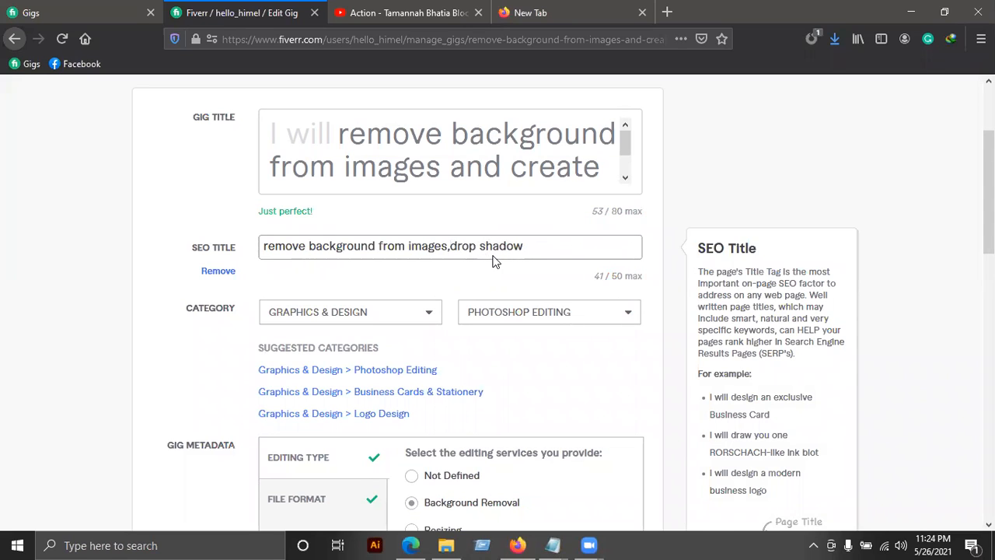
# Append ",cut out" to the end of the SEO title
pyautogui.click(553, 244)
pyautogui.write(',')
pyautogui.write('removal')
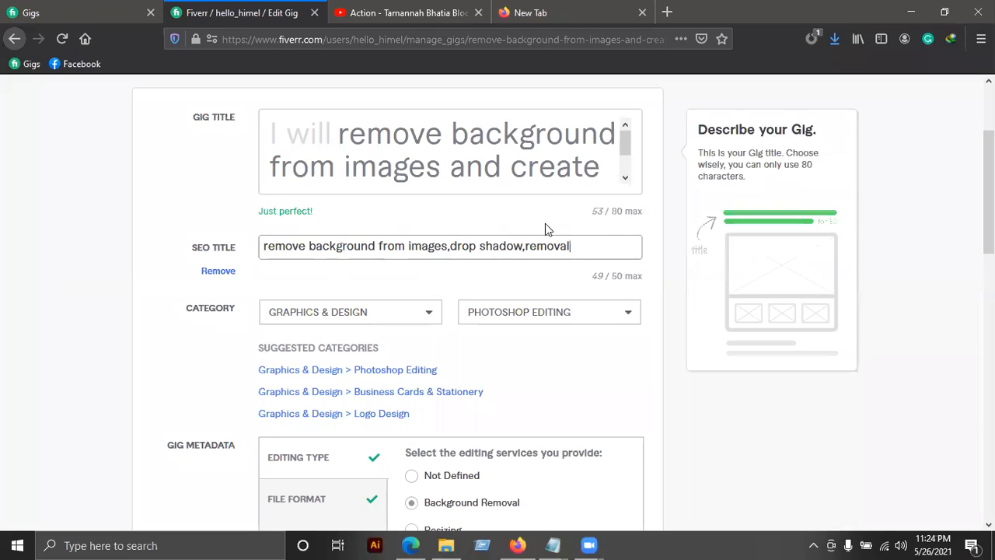
pyautogui.moveTo(572, 244); pyautogui.dragTo(527, 245)
pyautogui.write('cut out')
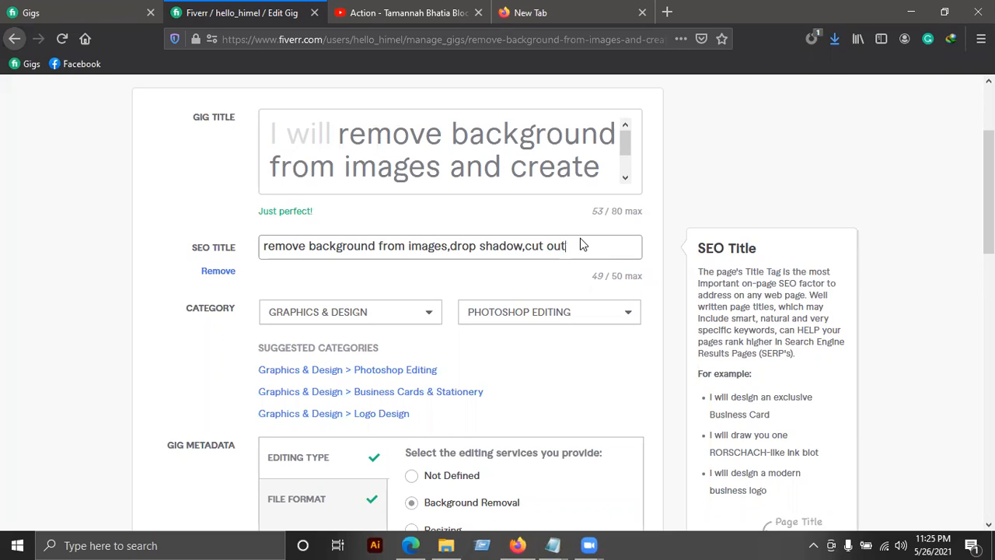
# Review the keyword phrases in the SEO title against the gig title
pyautogui.scroll(2, 581, 246)
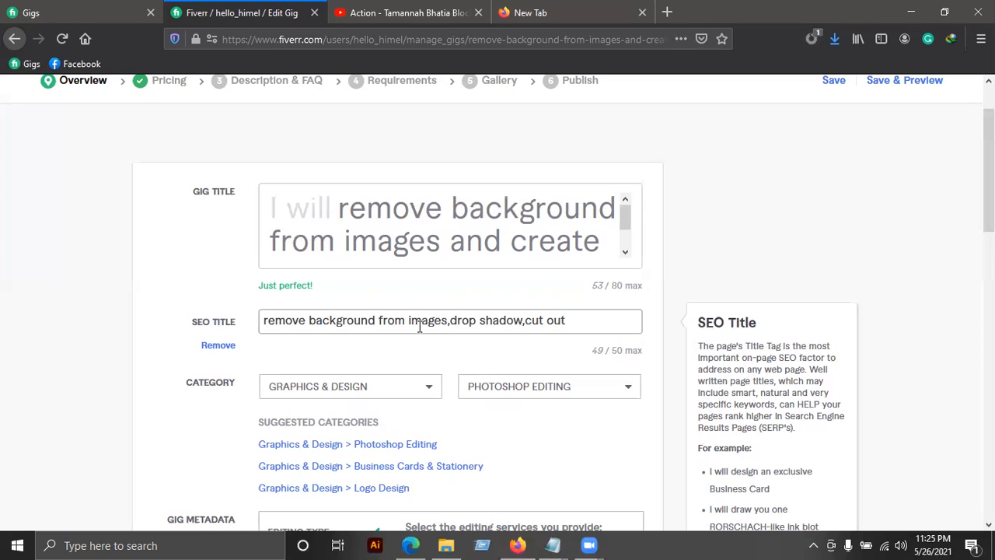
pyautogui.click(379, 325)
pyautogui.moveTo(267, 323); pyautogui.dragTo(449, 330)
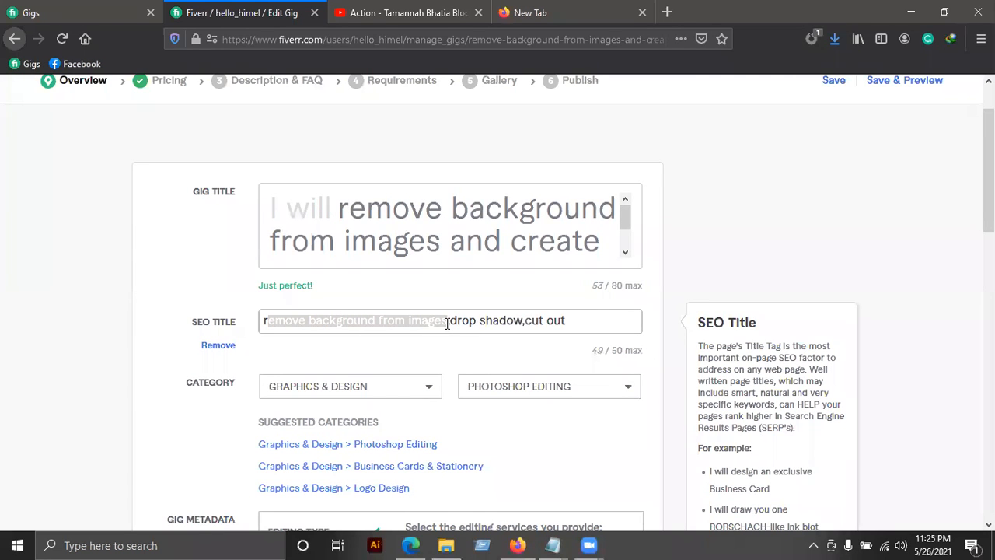
pyautogui.moveTo(446, 325); pyautogui.dragTo(231, 319)
pyautogui.click(285, 319)
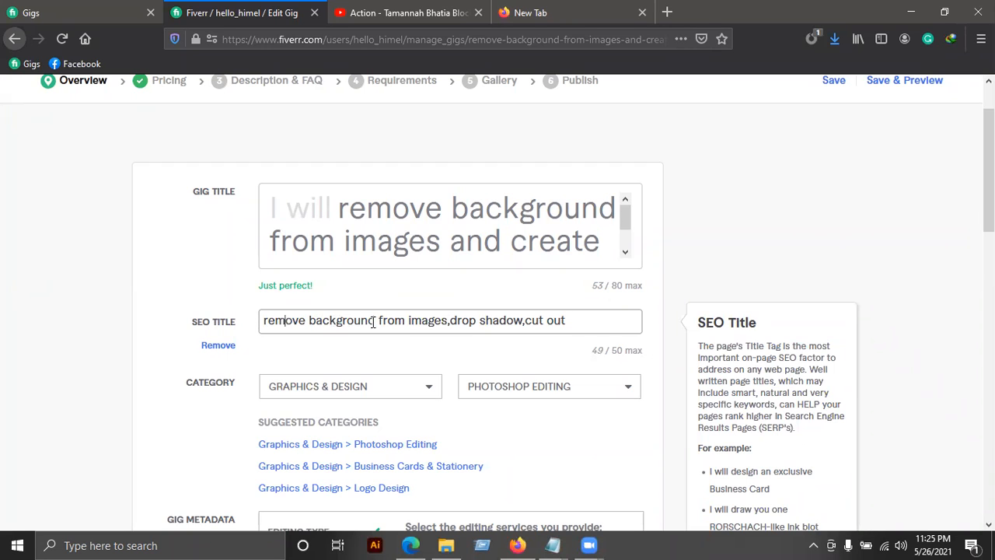
pyautogui.doubleClick(356, 322)
pyautogui.moveTo(408, 319); pyautogui.dragTo(451, 323)
pyautogui.click(444, 320)
pyautogui.scroll(-3, 521, 315)
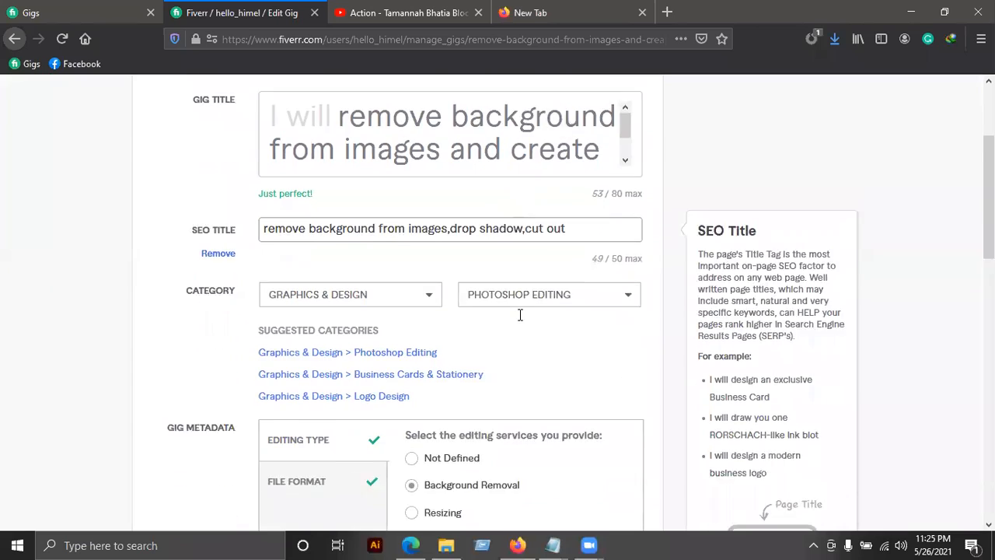
pyautogui.moveTo(523, 170); pyautogui.dragTo(253, 175)
pyautogui.click(501, 174)
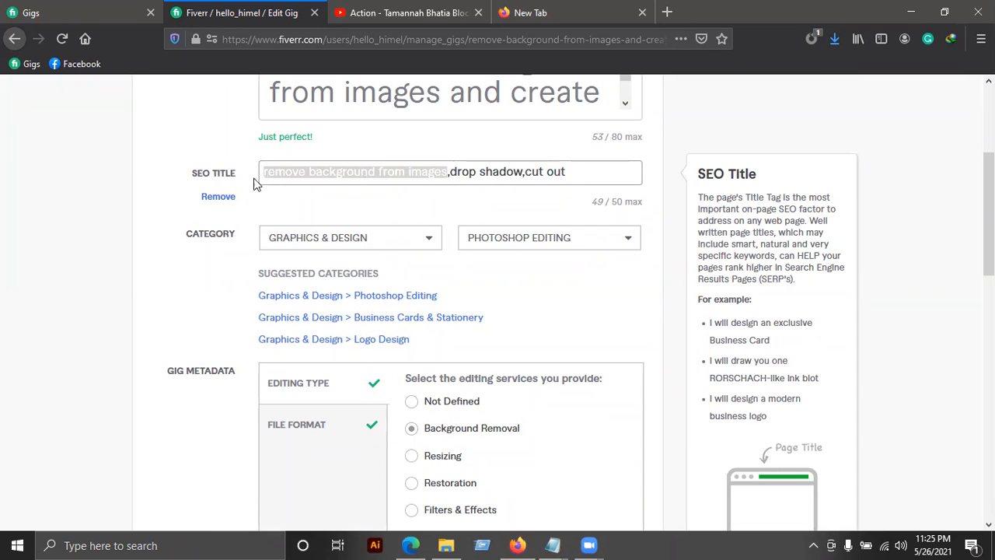
# Save the gig overview with its SEO title and continue to the Scope & Pricing packages table
pyautogui.click(571, 178)
pyautogui.scroll(-10, 528, 250)
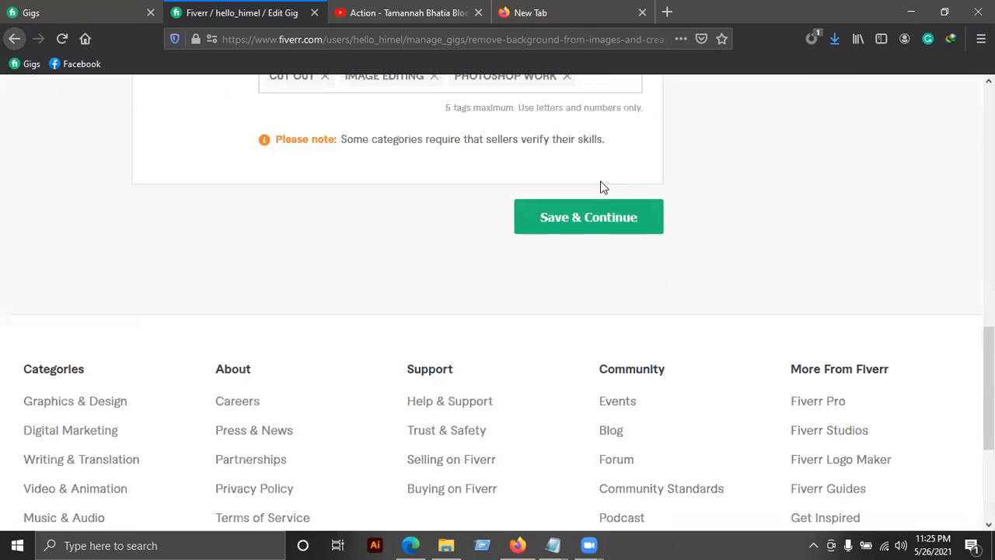
pyautogui.click(589, 218)
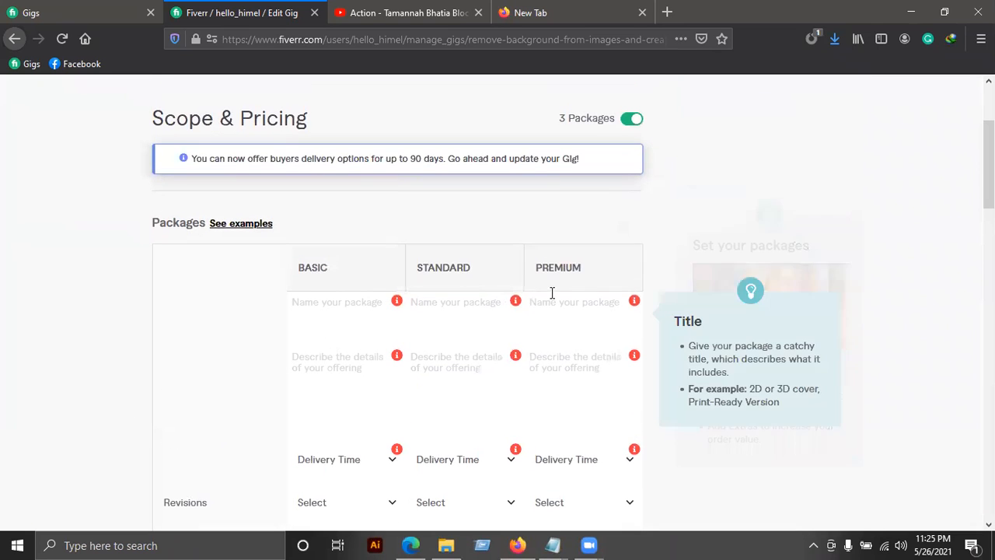
pyautogui.scroll(-2, 361, 223)
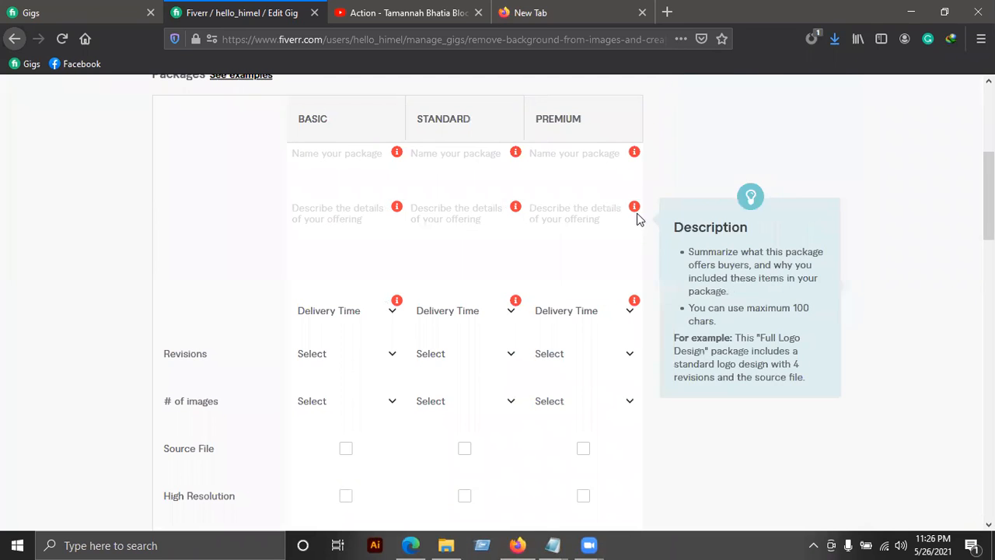
# Name the Basic package "Intro Package"
pyautogui.click(362, 177)
pyautogui.scroll(2, 363, 177)
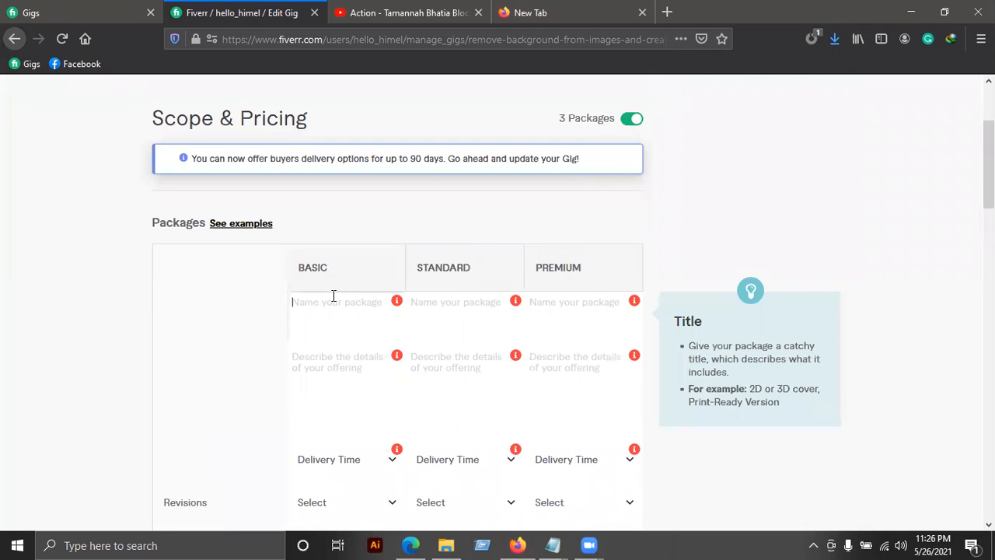
pyautogui.write('g')
pyautogui.press('BackSpace')
pyautogui.write('Intro Package')
# Name the Standard package "Recommended", correcting its spelling with the spell-check suggestion
pyautogui.click(435, 322)
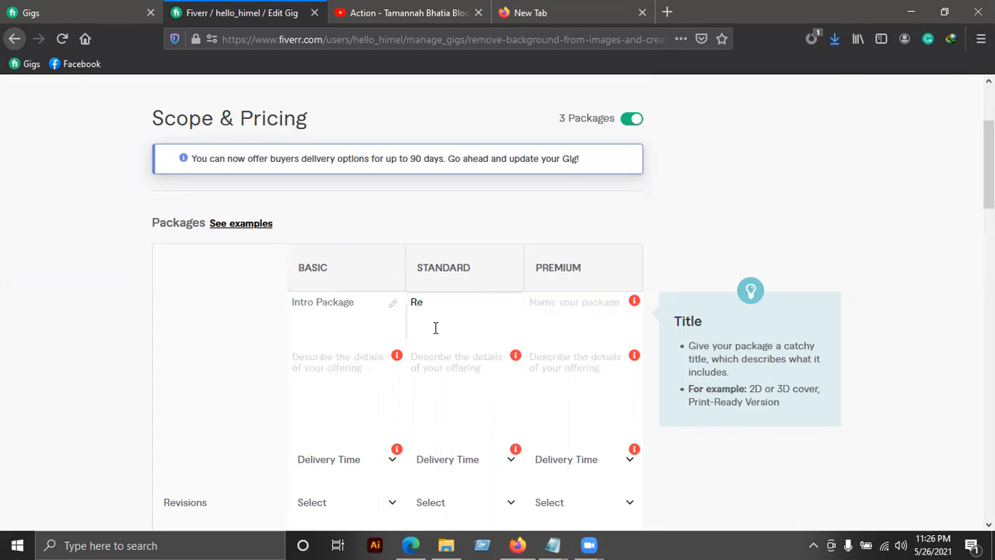
pyautogui.write('commanded')
pyautogui.click(445, 289)
pyautogui.click(445, 298)
pyautogui.doubleClick(444, 299)
pyautogui.rightClick(445, 299)
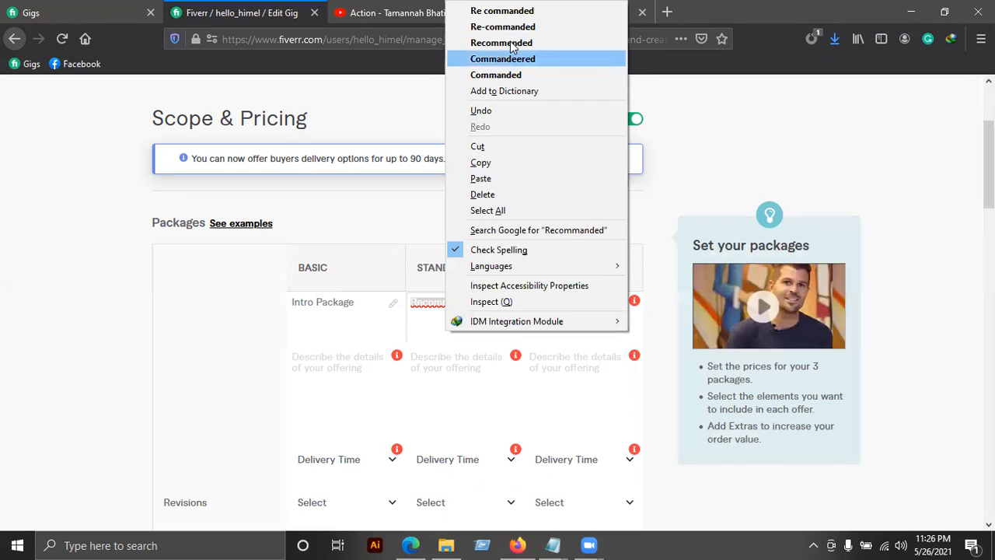
pyautogui.click(513, 45)
pyautogui.click(477, 302)
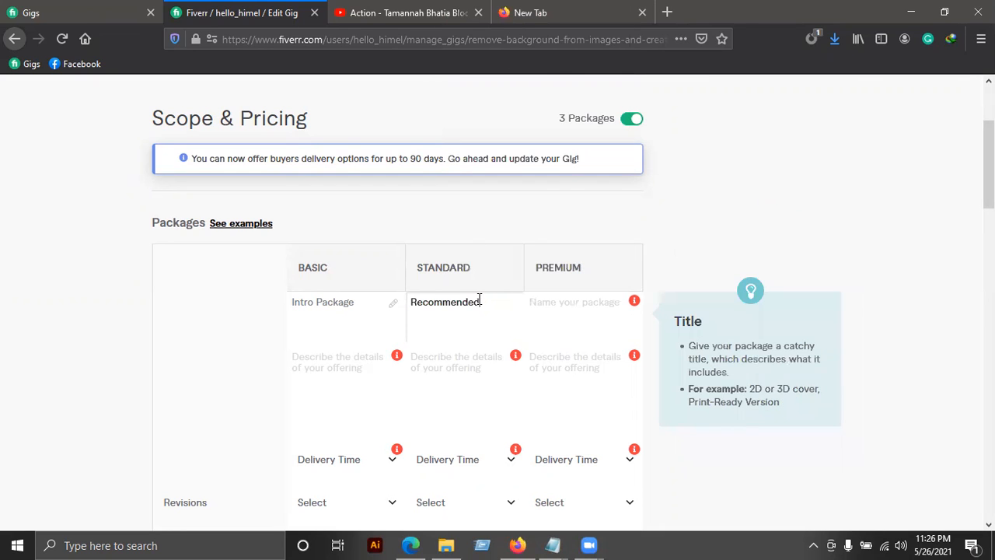
# Look up the Bengali meaning of the Standard package name "Recommended" on Google and return to the gig form
pyautogui.moveTo(495, 301); pyautogui.dragTo(274, 306)
pyautogui.hotkey('ctrl', 'c')
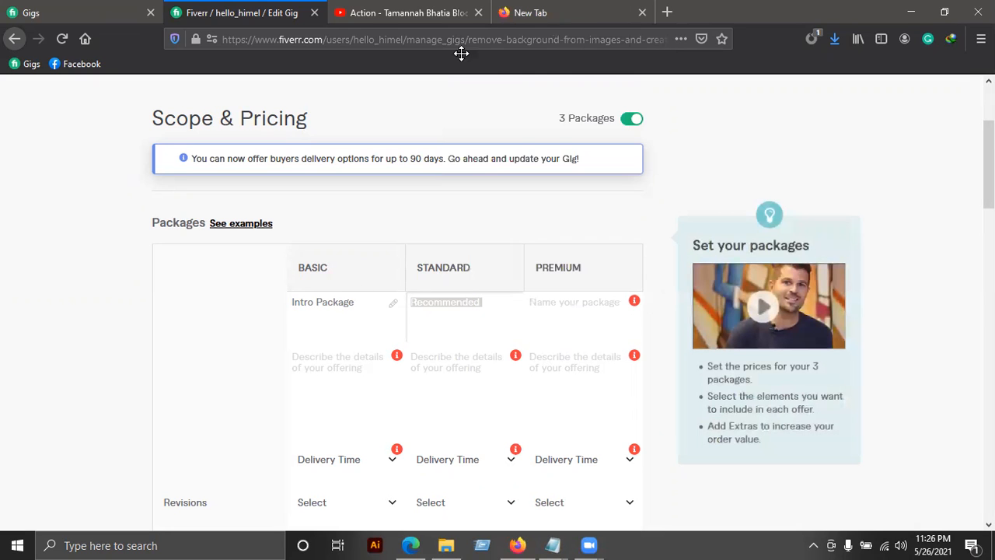
pyautogui.click(583, 6)
pyautogui.click(511, 44)
pyautogui.hotkey('ctrl', 'v')
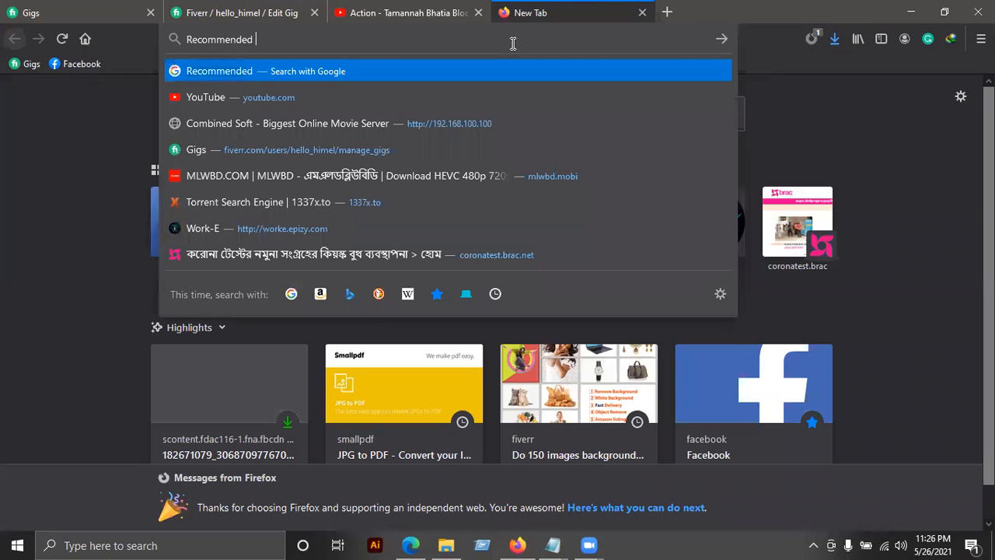
pyautogui.press('Down')
pyautogui.press('Return')
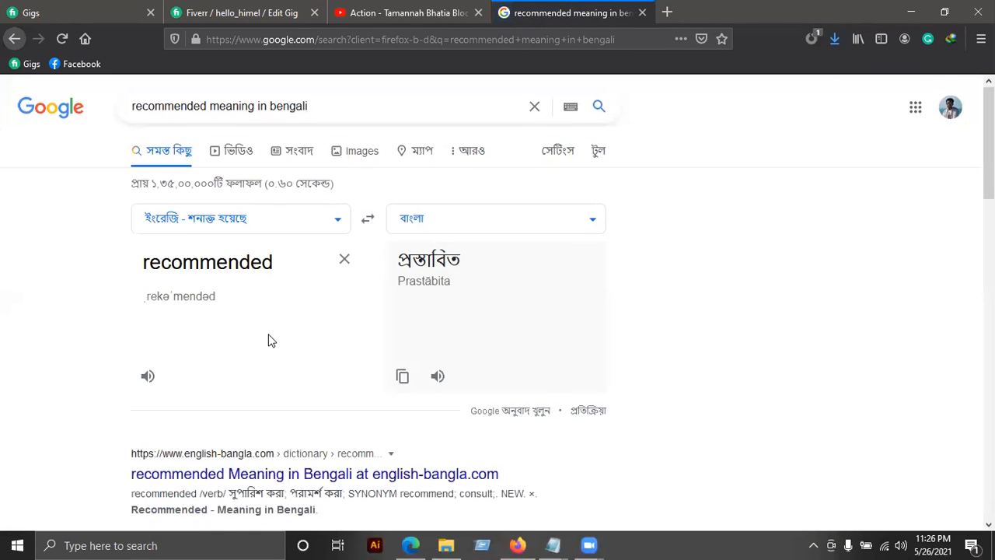
pyautogui.scroll(-2, 264, 335)
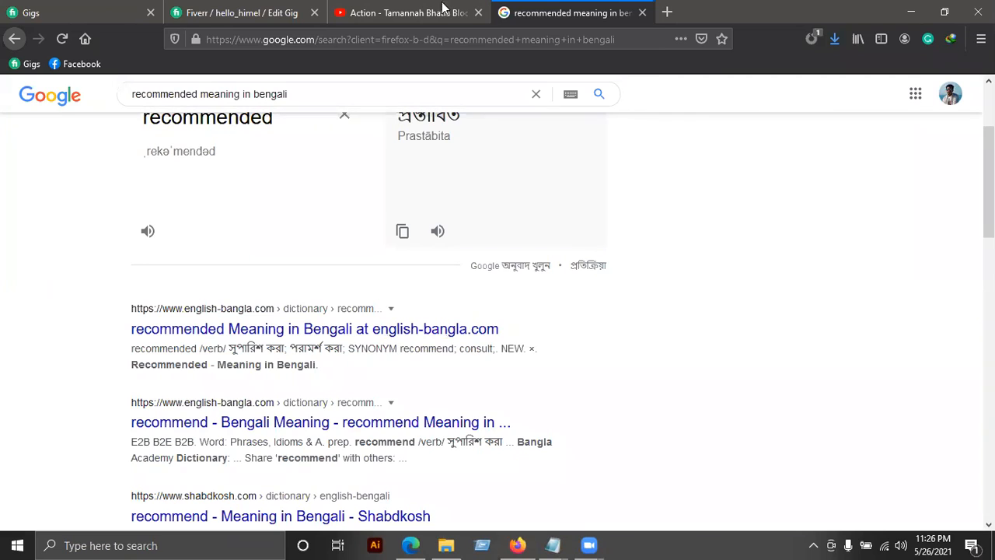
pyautogui.click(351, 8)
pyautogui.click(262, 8)
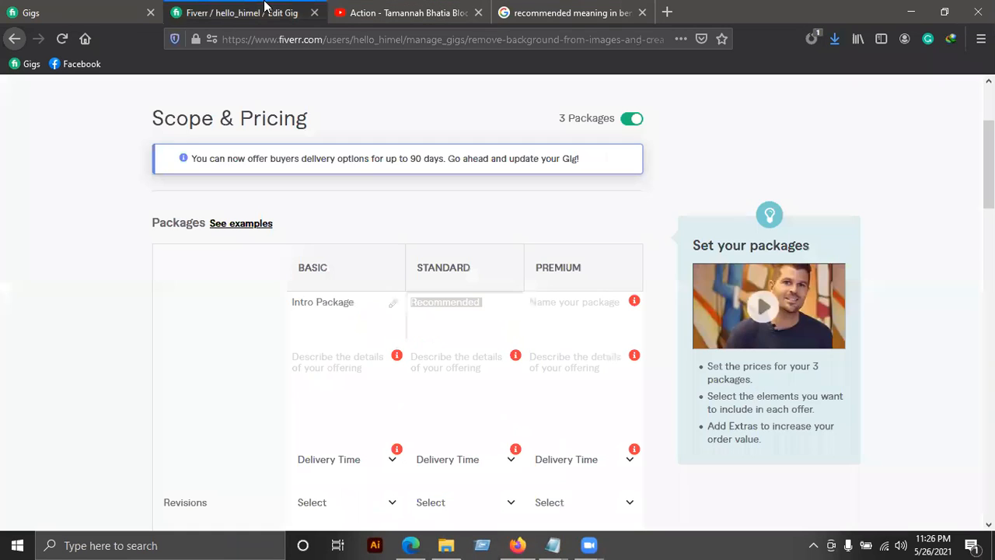
pyautogui.click(504, 303)
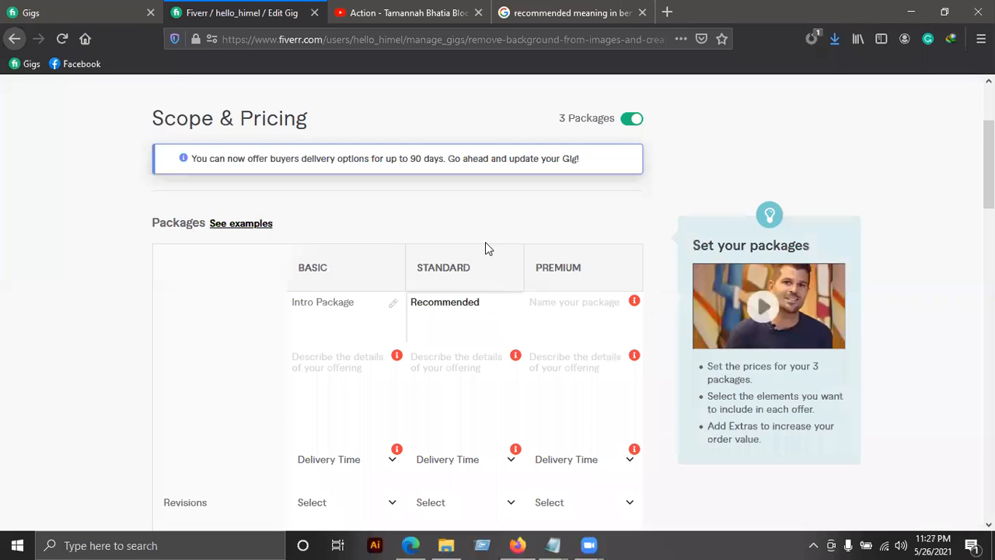
# Name the Premium package "Business Package"
pyautogui.click(564, 313)
pyautogui.write('Bus')
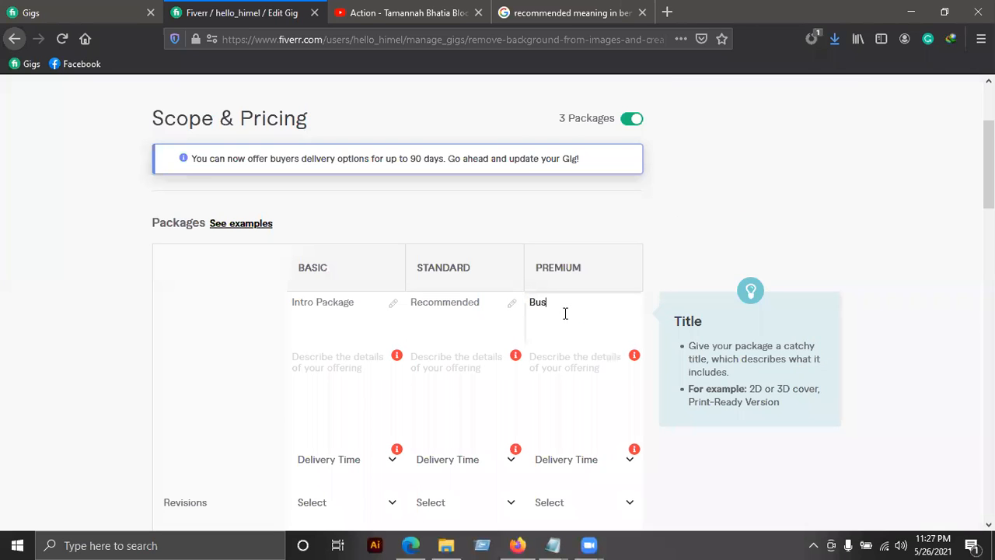
pyautogui.write('iness Package')
# Review the names of the Basic, Standard and Premium packages
pyautogui.click(362, 303)
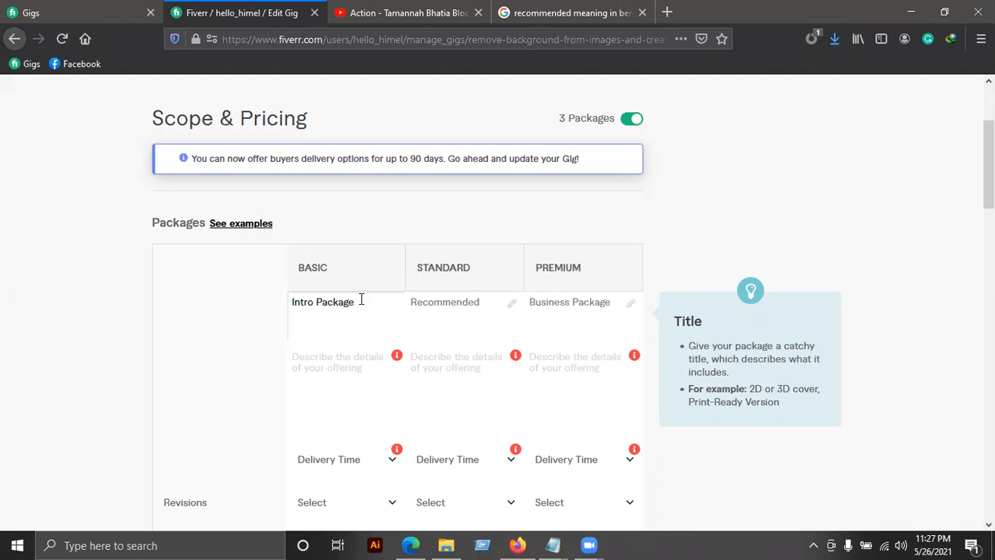
pyautogui.click(484, 311)
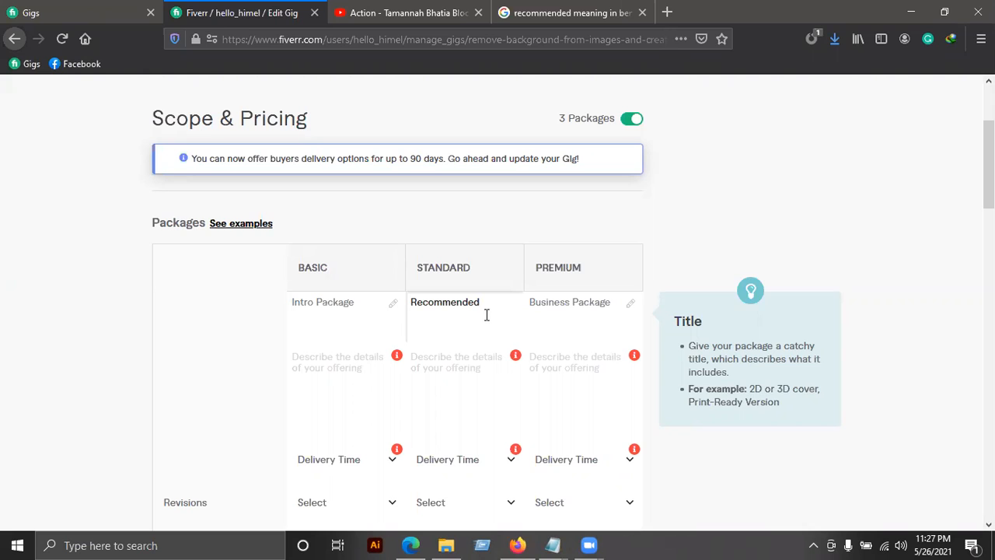
pyautogui.click(584, 305)
pyautogui.click(572, 346)
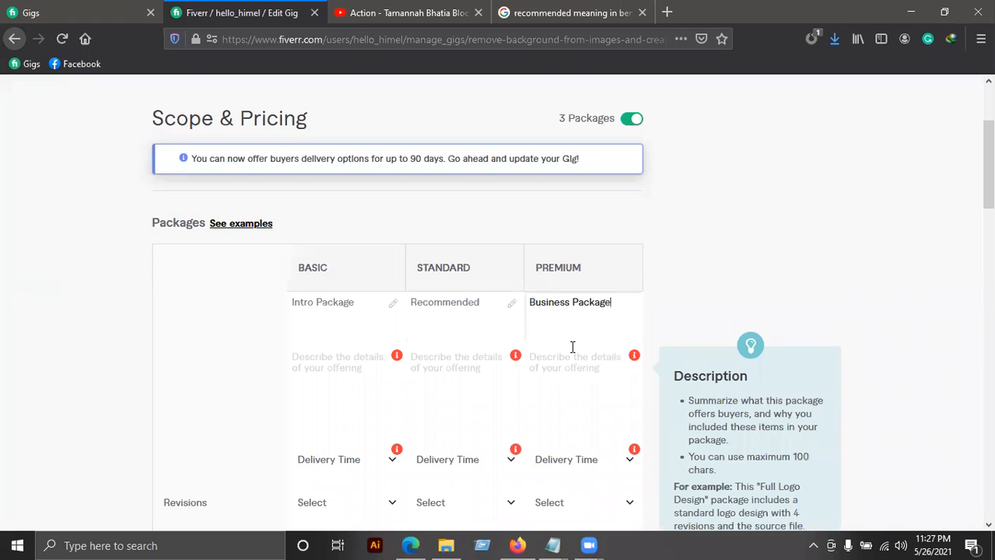
pyautogui.click(457, 303)
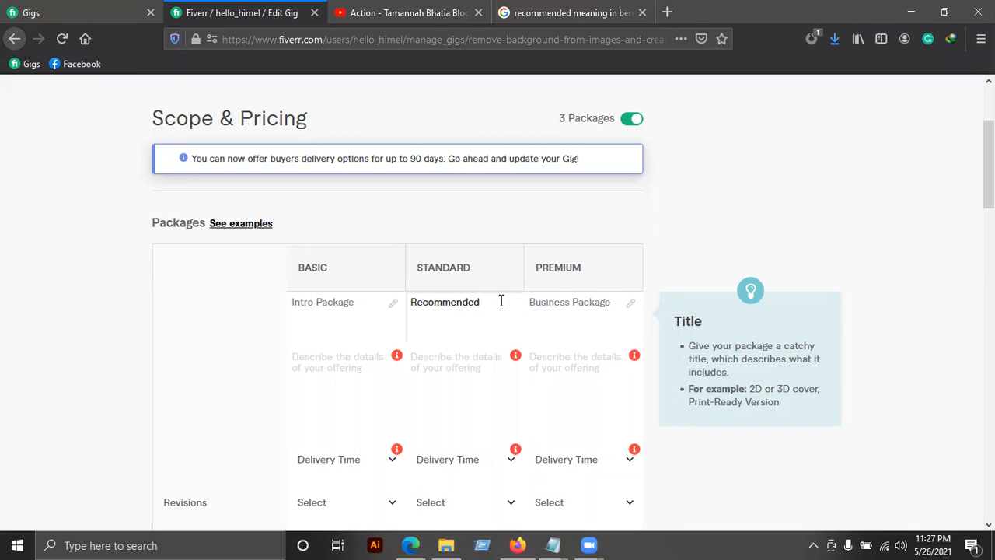
pyautogui.click(367, 304)
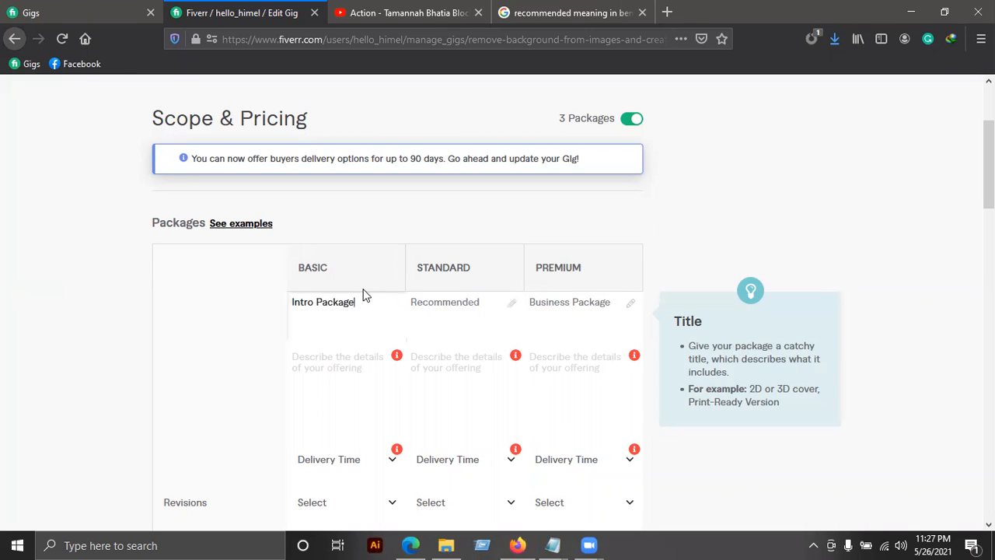
# Switch to Edge, copy the Basic package description from the competitor's background removal gig, and check its other packages
pyautogui.click(352, 320)
pyautogui.scroll(-3, 351, 318)
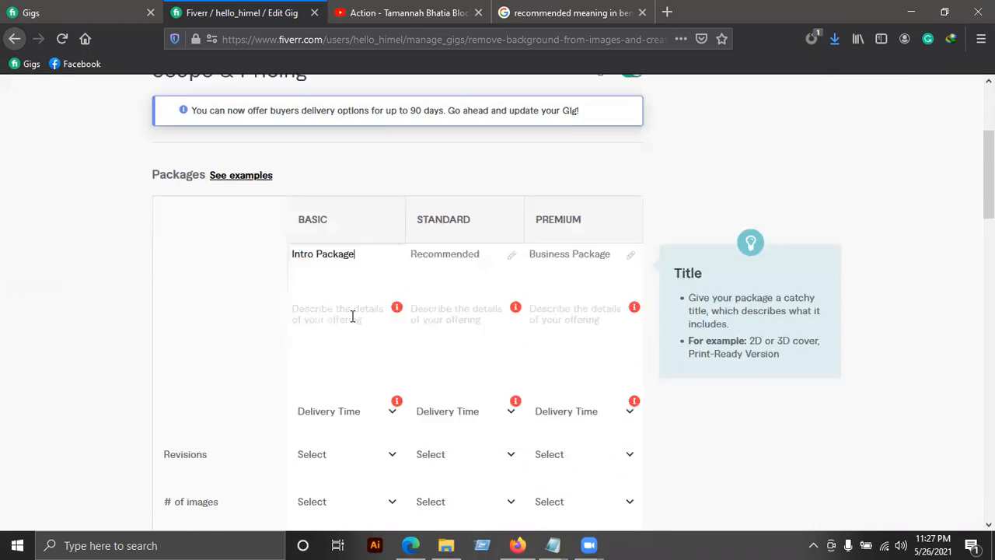
pyautogui.click(328, 207)
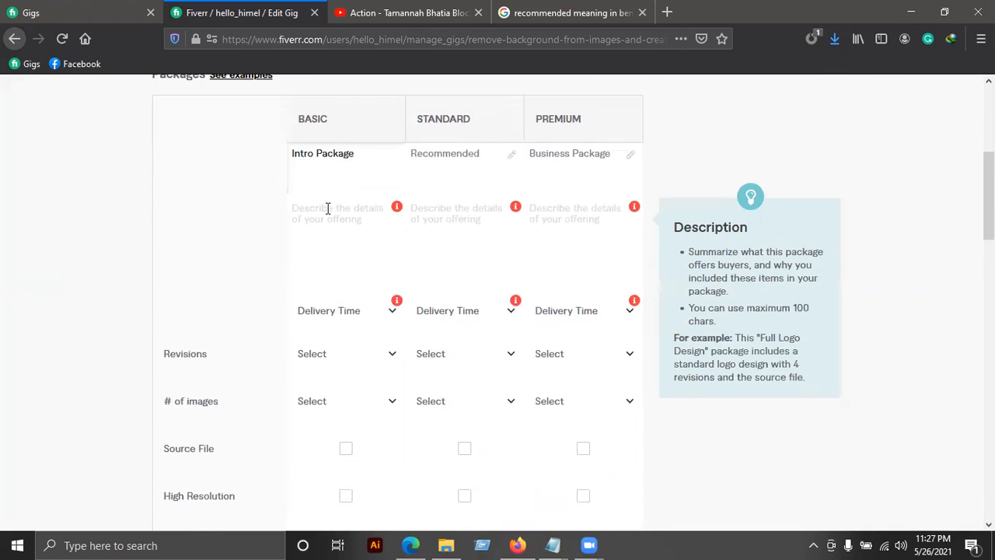
pyautogui.click(412, 540)
pyautogui.click(883, 181)
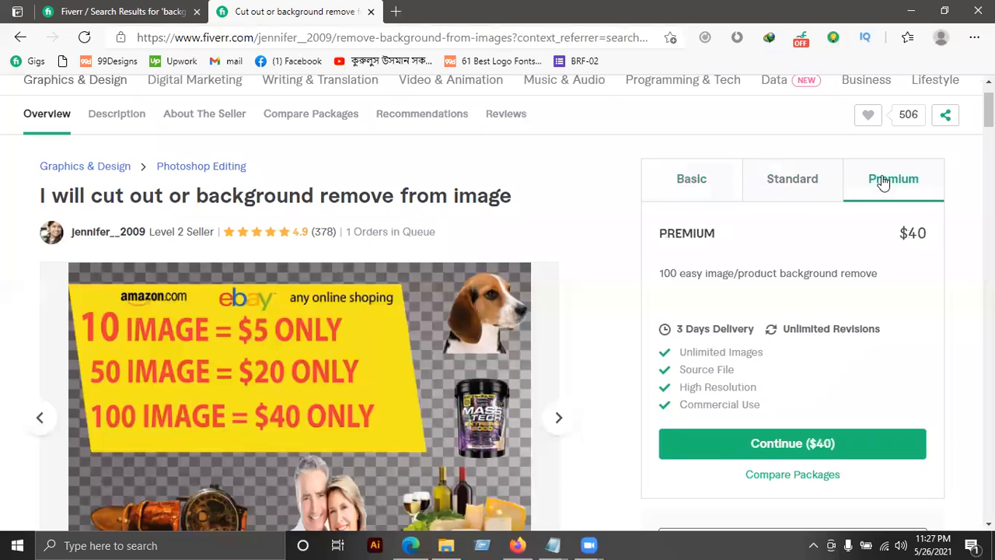
pyautogui.click(707, 188)
pyautogui.moveTo(658, 283); pyautogui.dragTo(879, 282)
pyautogui.hotkey('ctrl', 'c')
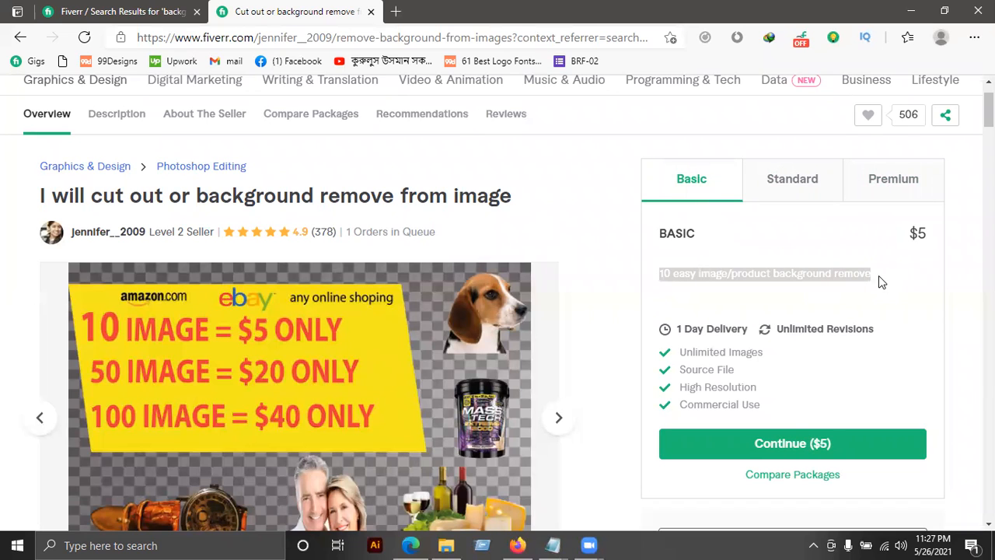
pyautogui.click(753, 183)
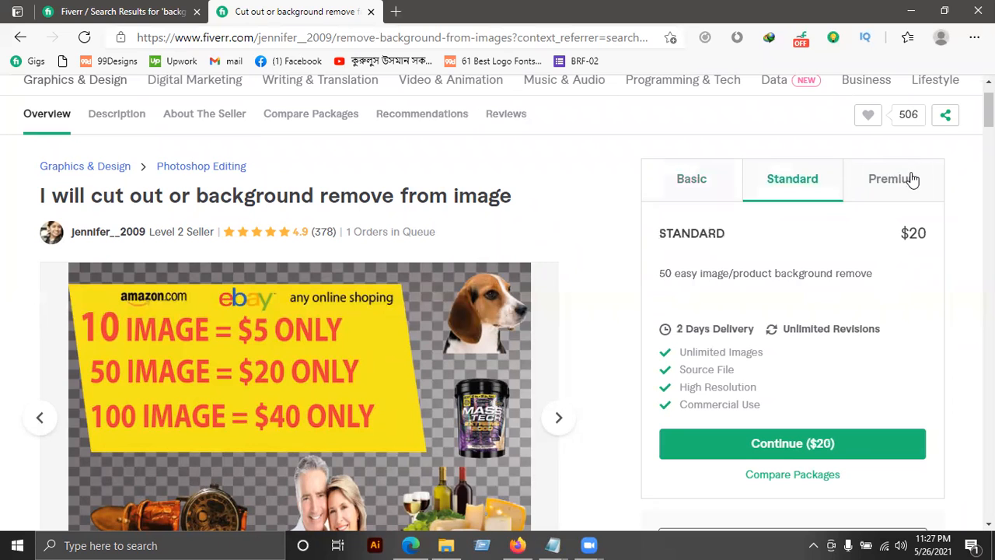
pyautogui.click(909, 179)
pyautogui.click(709, 190)
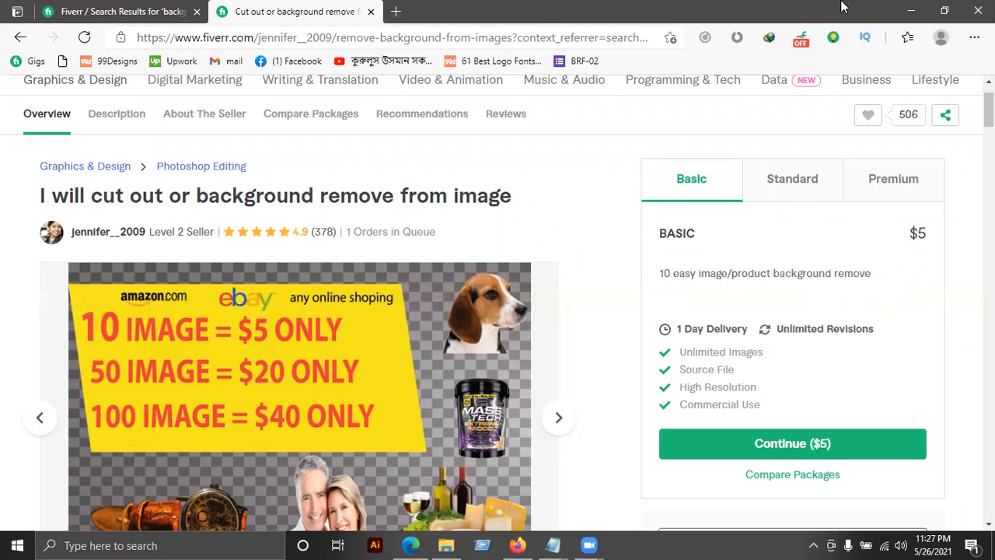
# Return to the gig form in Firefox and fill the Basic package description with "10 easy image/product background remove"
pyautogui.click(911, 10)
pyautogui.click(365, 205)
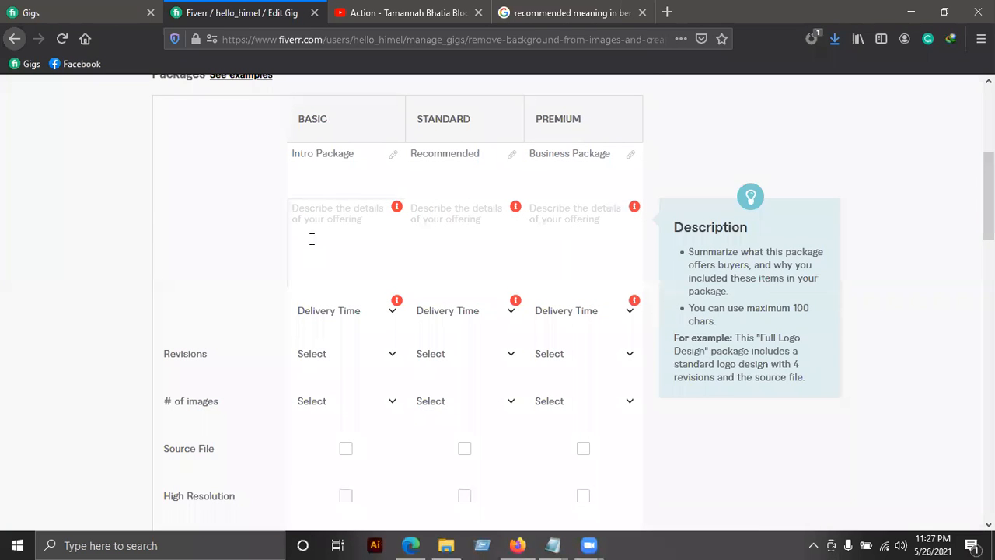
pyautogui.hotkey('ctrl', 'v')
pyautogui.doubleClick(297, 207)
pyautogui.click(337, 201)
pyautogui.doubleClick(323, 207)
pyautogui.click(331, 207)
pyautogui.write('-')
pyautogui.press('BackSpace')
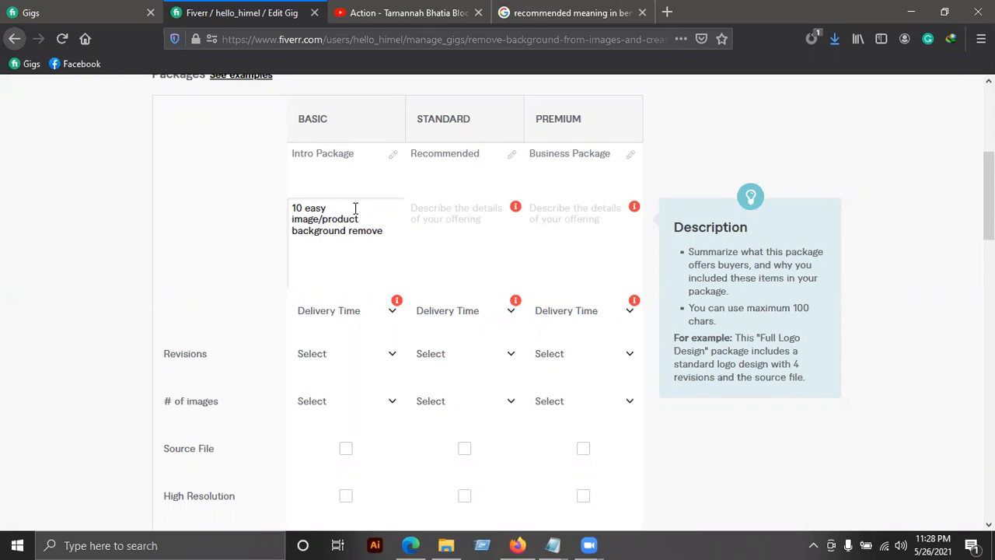
# Describe the Standard package as "50 easy image/product background remove"
pyautogui.click(417, 215)
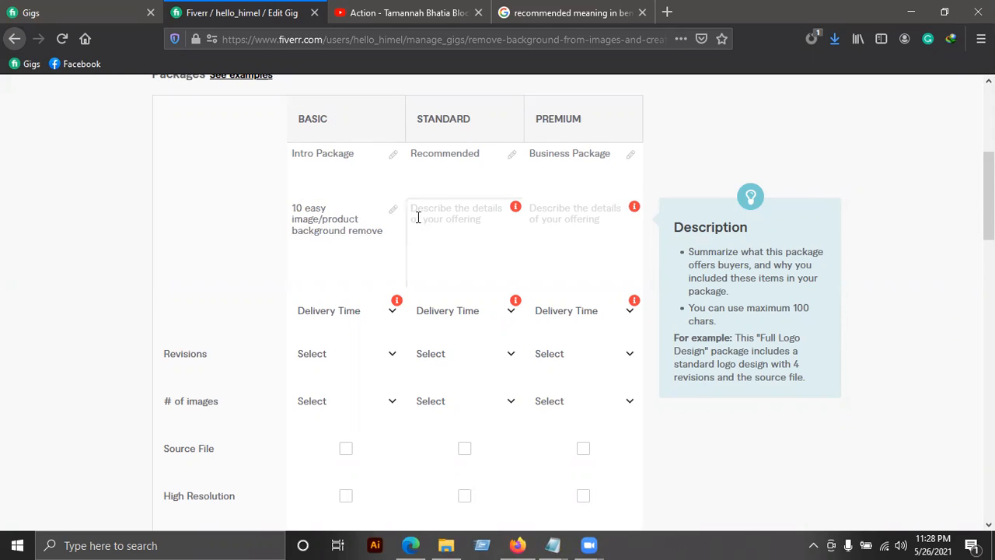
pyautogui.hotkey('ctrl', 'v')
pyautogui.doubleClick(419, 212)
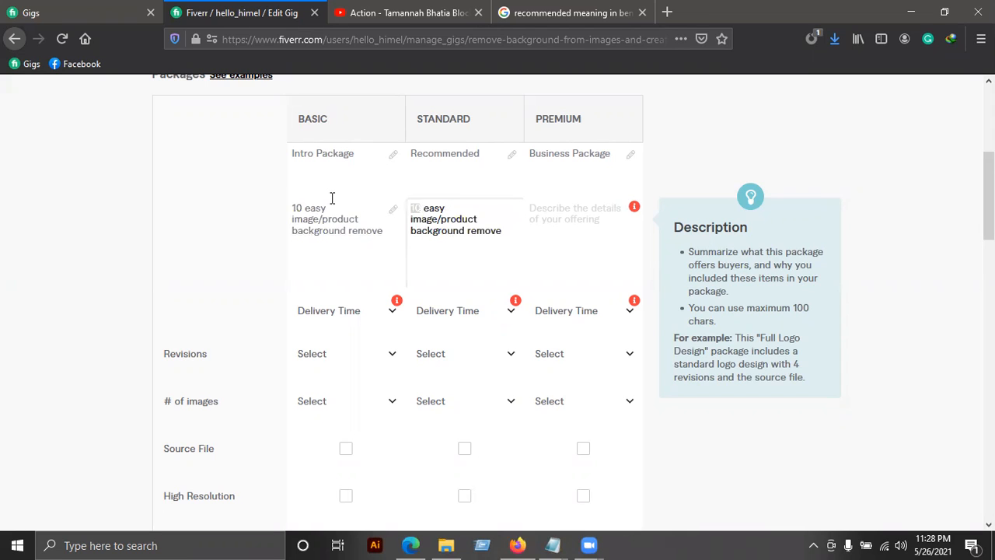
pyautogui.write('50')
# Enter 120 in the Premium package description
pyautogui.click(532, 222)
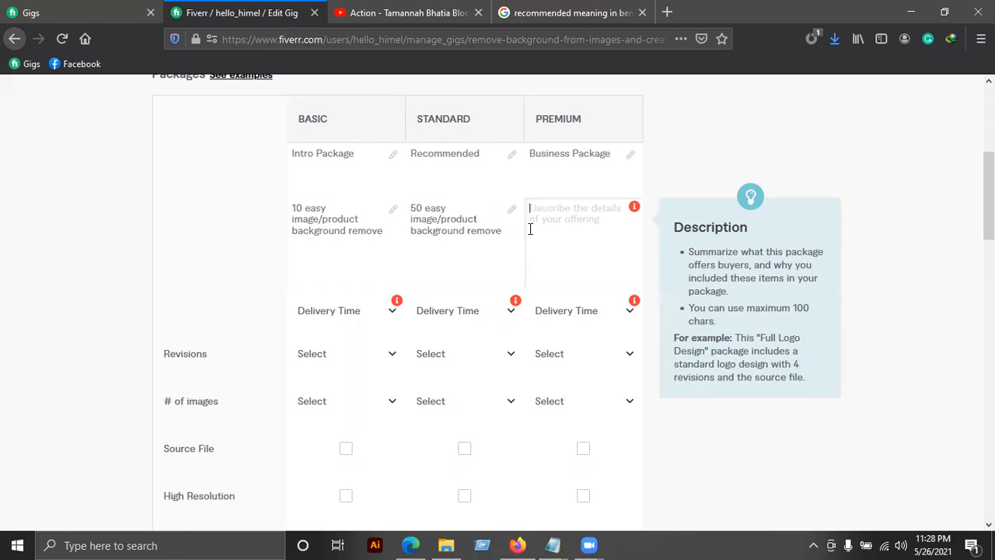
pyautogui.write('120')
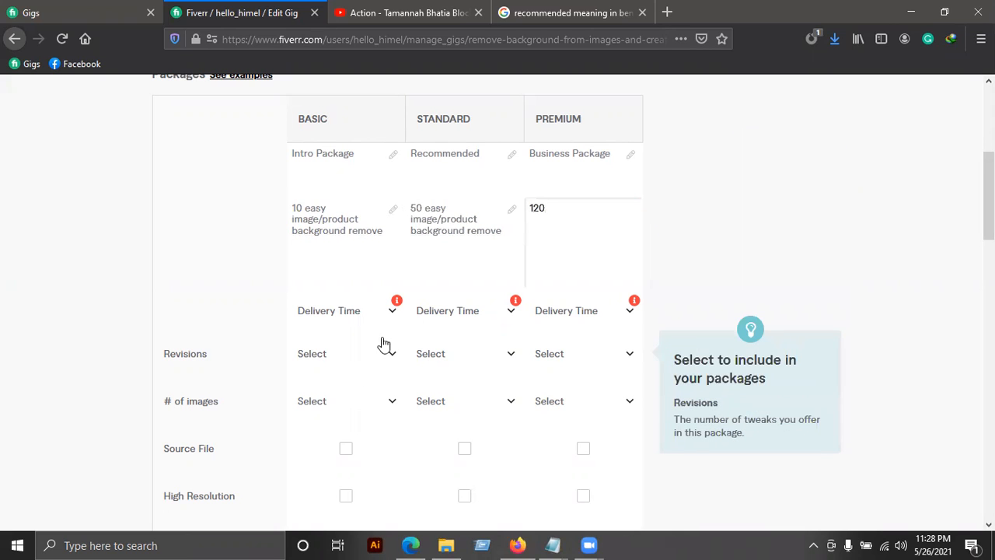
pyautogui.moveTo(557, 212); pyautogui.dragTo(485, 210)
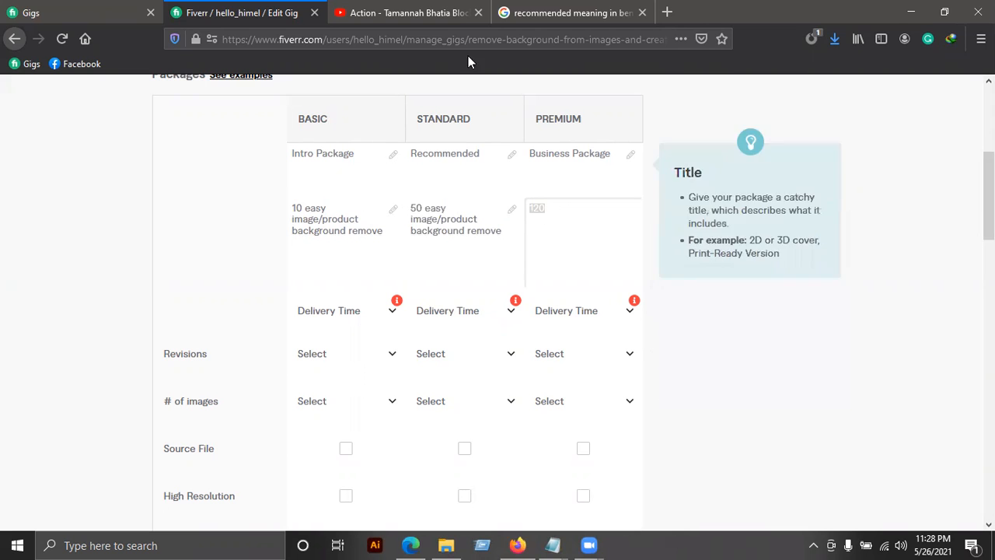
# Compare the Basic, Standard and Premium packages of the competitor's gig in Edge, and return to the gig form
pyautogui.click(409, 545)
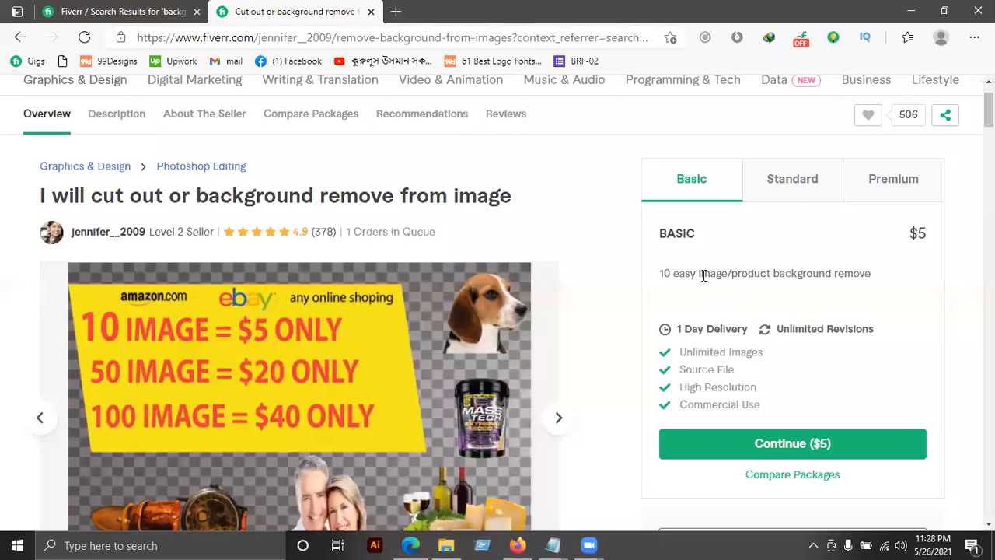
pyautogui.click(768, 196)
pyautogui.click(886, 188)
pyautogui.click(709, 191)
pyautogui.click(768, 183)
pyautogui.click(861, 172)
pyautogui.click(910, 10)
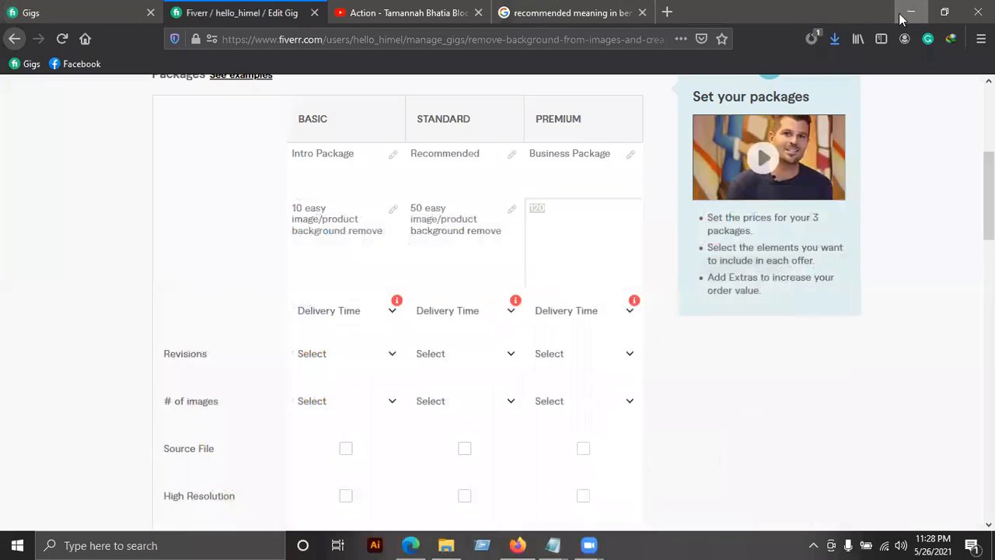
pyautogui.press('Tab')
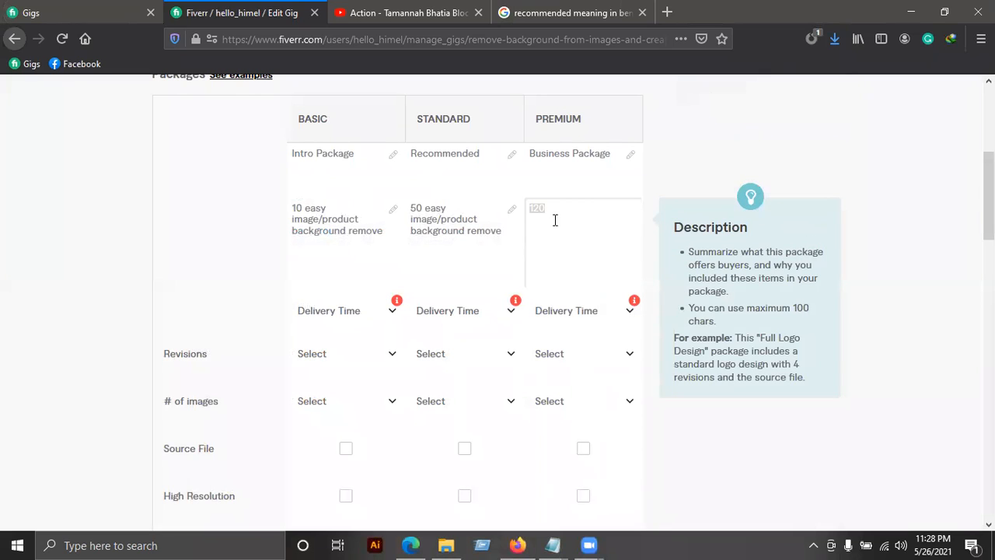
# Set the number of images in the Standard package description to 40
pyautogui.click(357, 207)
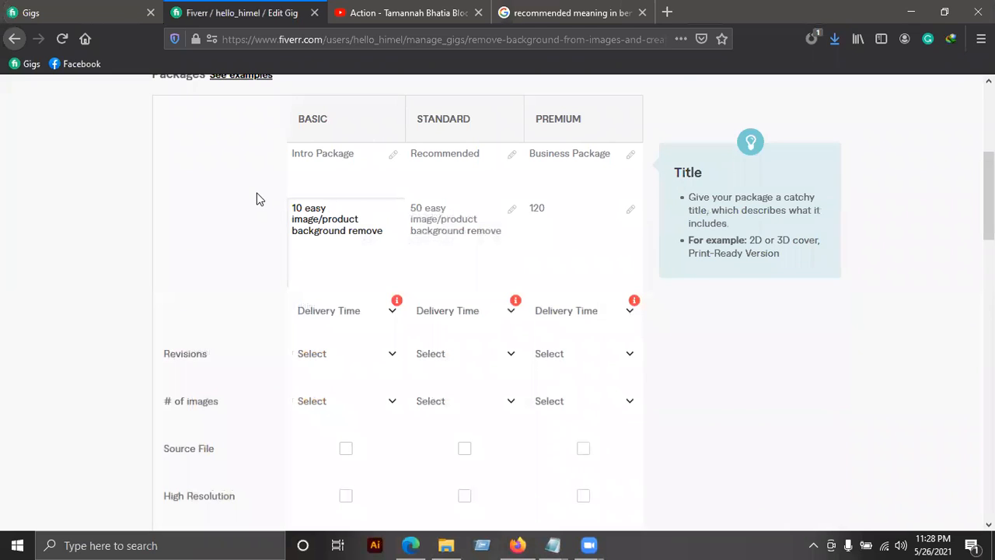
pyautogui.click(467, 224)
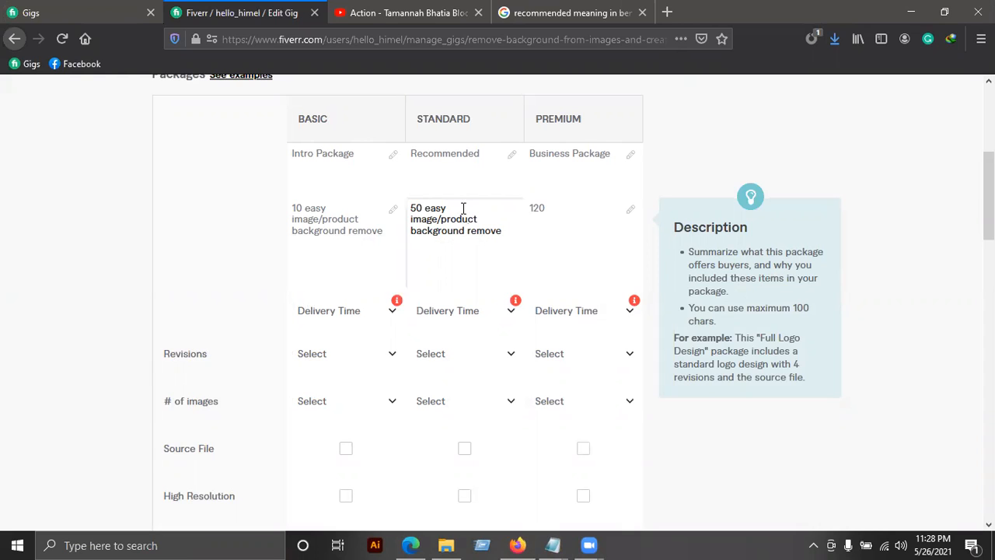
pyautogui.doubleClick(412, 208)
pyautogui.write('40')
pyautogui.click(562, 204)
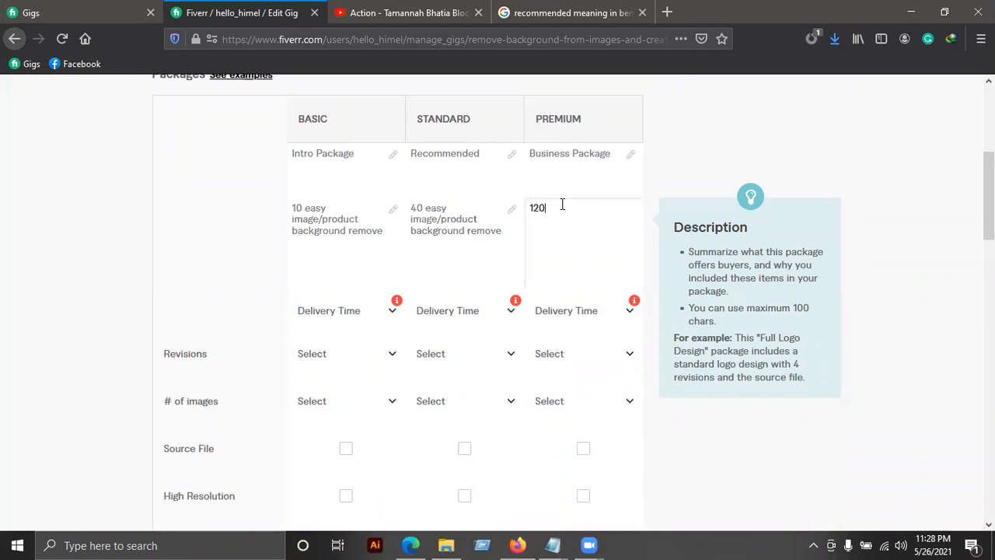
pyautogui.click(420, 208)
pyautogui.moveTo(421, 208); pyautogui.dragTo(394, 210)
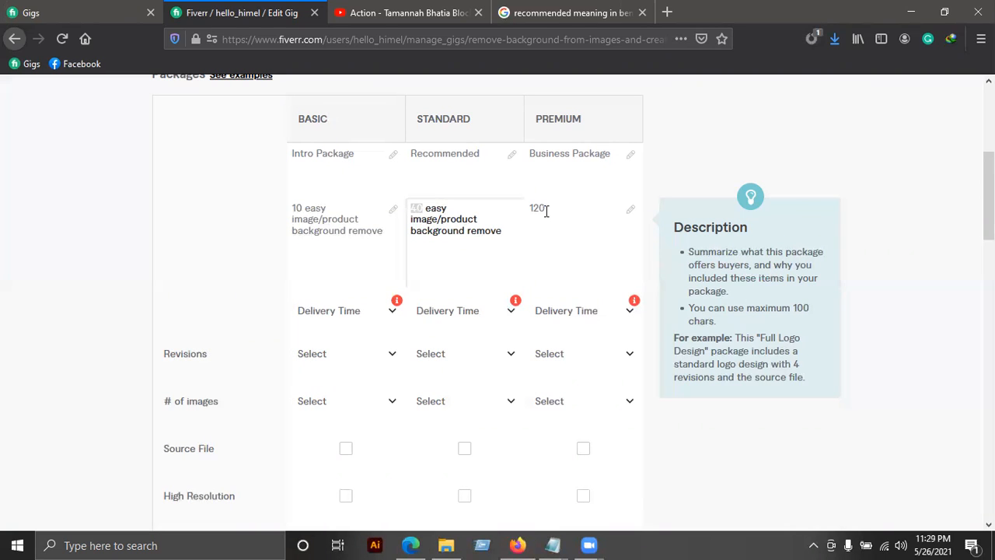
# Describe the Premium package as "100 easy image/product background remove"
pyautogui.moveTo(547, 210); pyautogui.dragTo(510, 207)
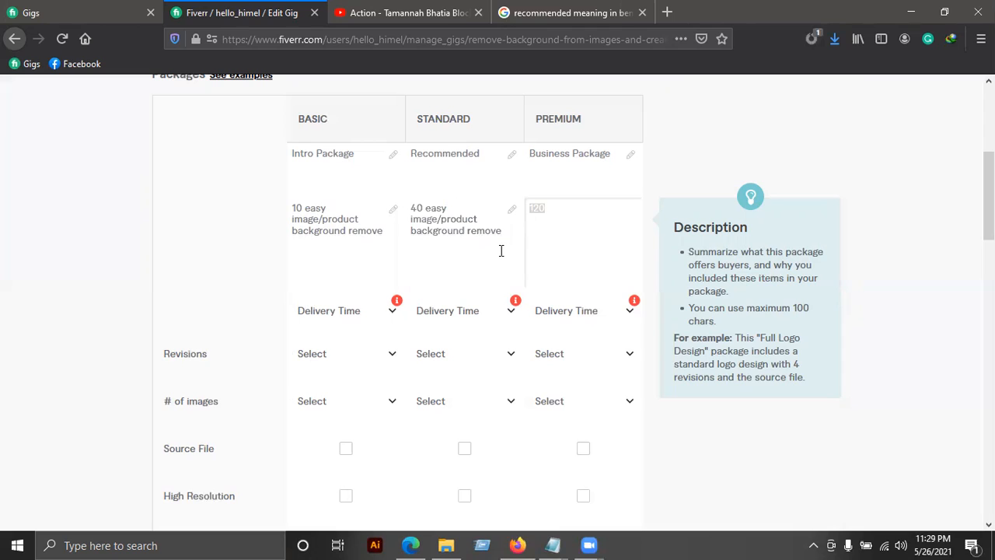
pyautogui.write('100')
pyautogui.click(593, 161)
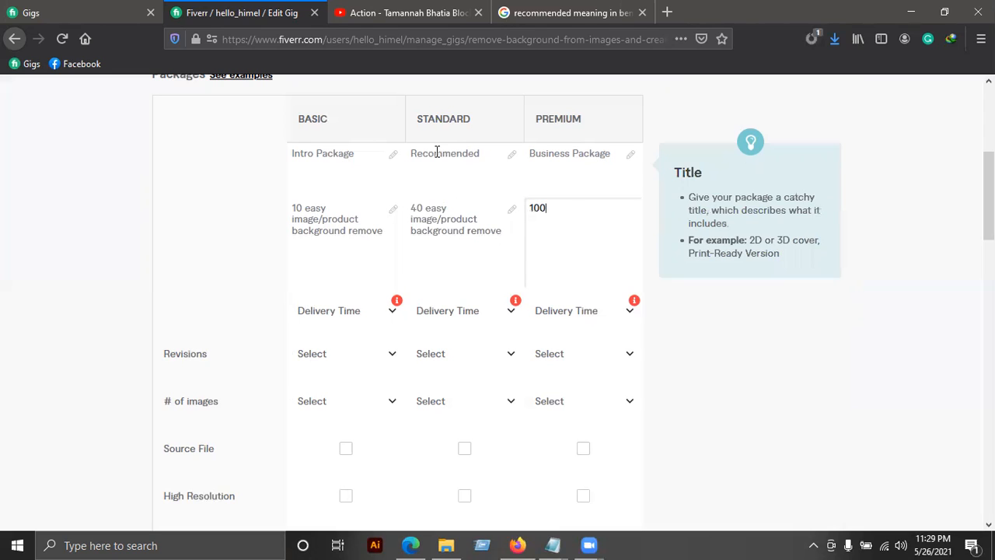
pyautogui.moveTo(541, 203); pyautogui.dragTo(494, 233)
pyautogui.write('10 easy image/product background remove')
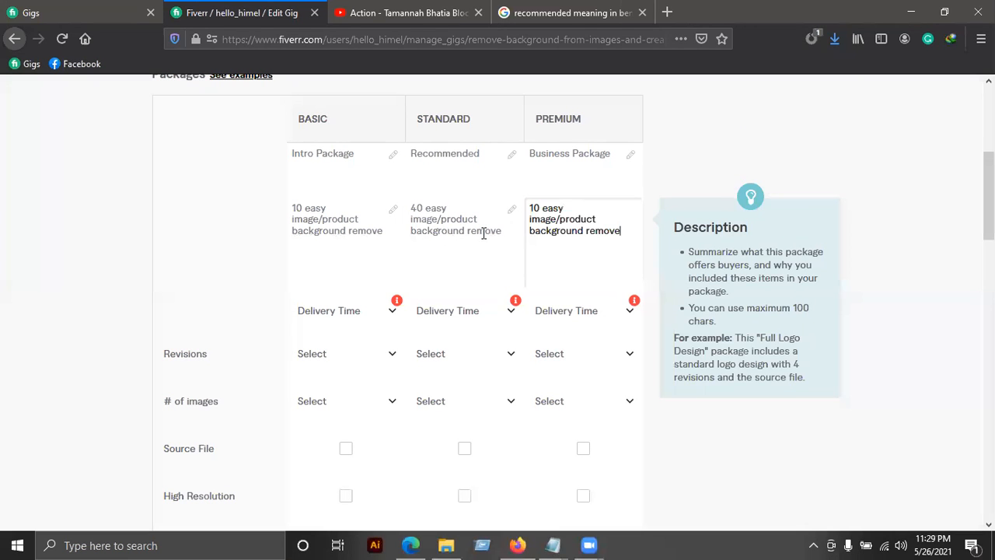
pyautogui.click(534, 208)
pyautogui.write('0')
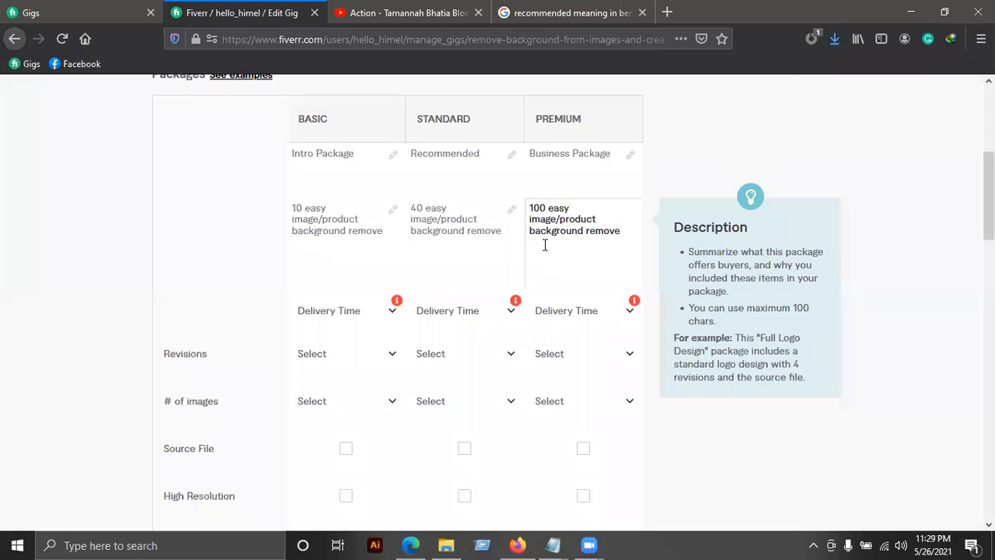
pyautogui.click(382, 135)
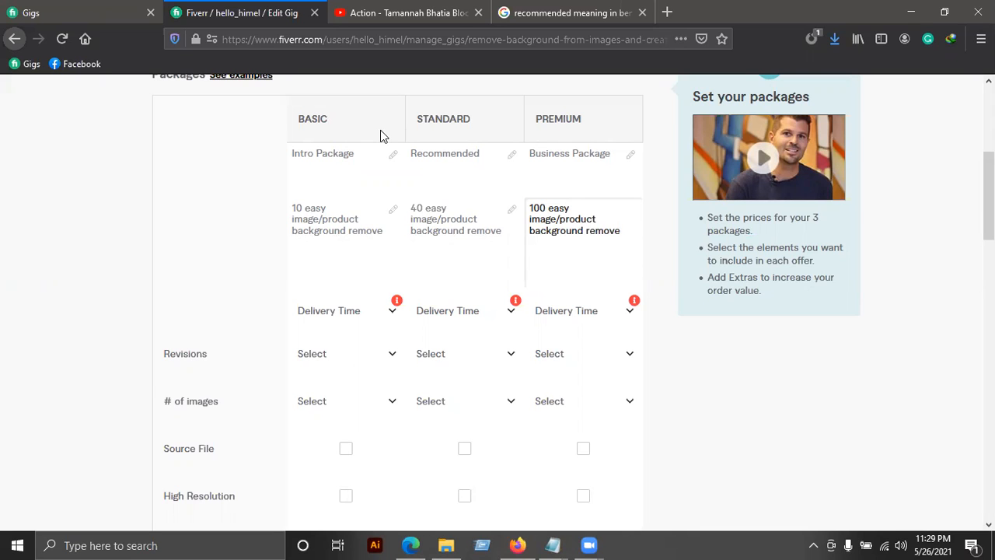
# Review the delivery times, revisions and included features of the competitor's three packages in Edge, and return to the gig form in Firefox
pyautogui.scroll(-2, 334, 402)
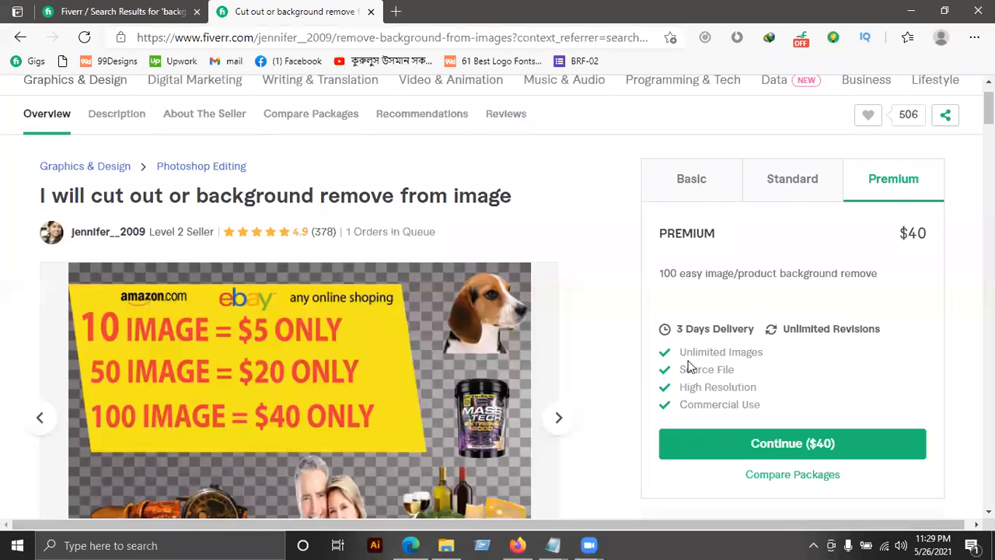
pyautogui.moveTo(686, 351)
pyautogui.mouseDown()
pyautogui.moveTo(776, 341)
pyautogui.moveTo(762, 353)
pyautogui.moveTo(675, 364)
pyautogui.mouseUp()
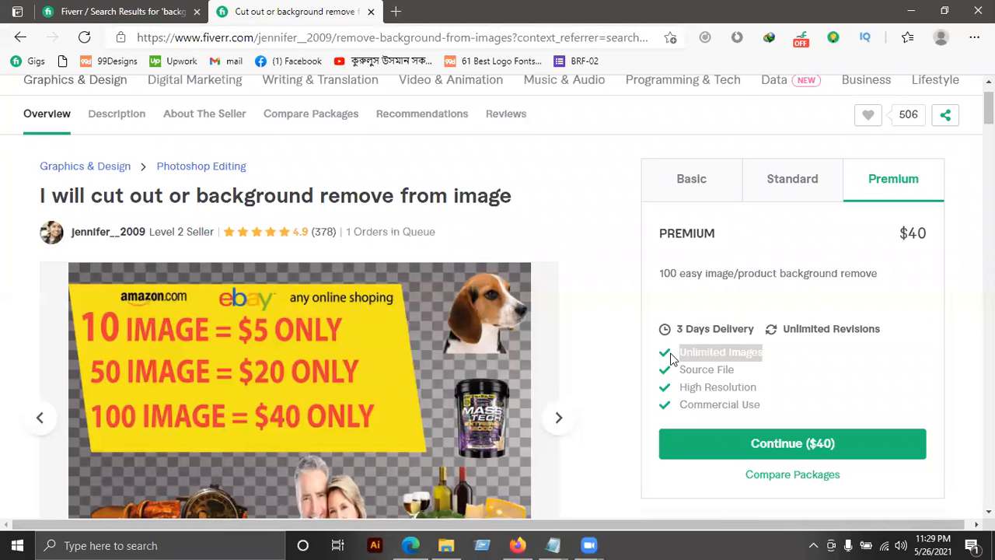
pyautogui.click(704, 372)
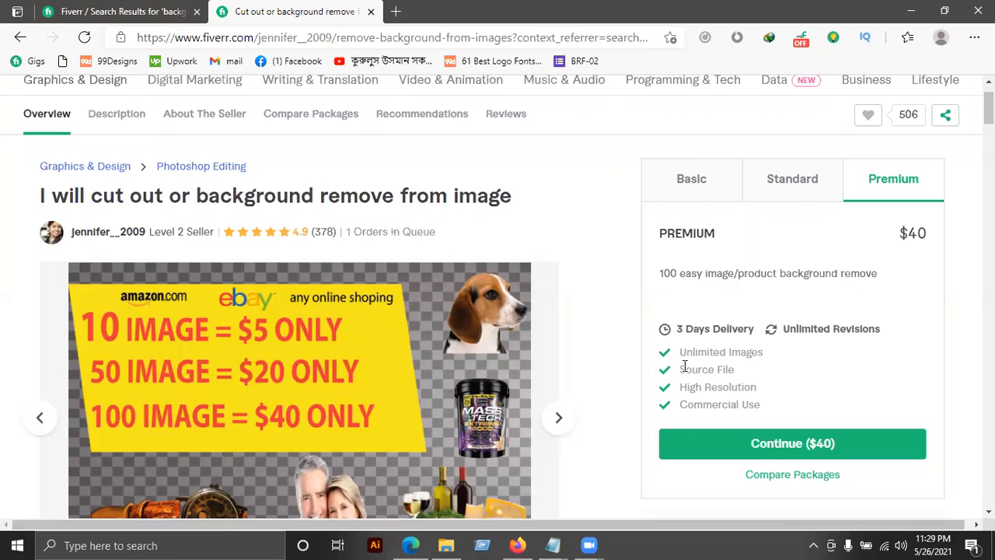
pyautogui.moveTo(684, 365); pyautogui.dragTo(754, 376)
pyautogui.click(757, 376)
pyautogui.scroll(-2, 773, 195)
pyautogui.click(747, 168)
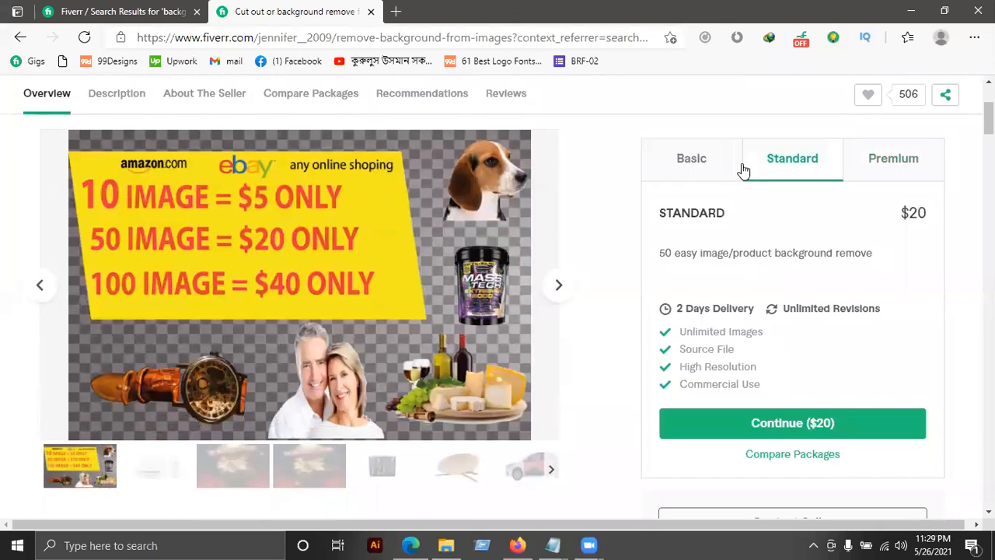
pyautogui.click(735, 168)
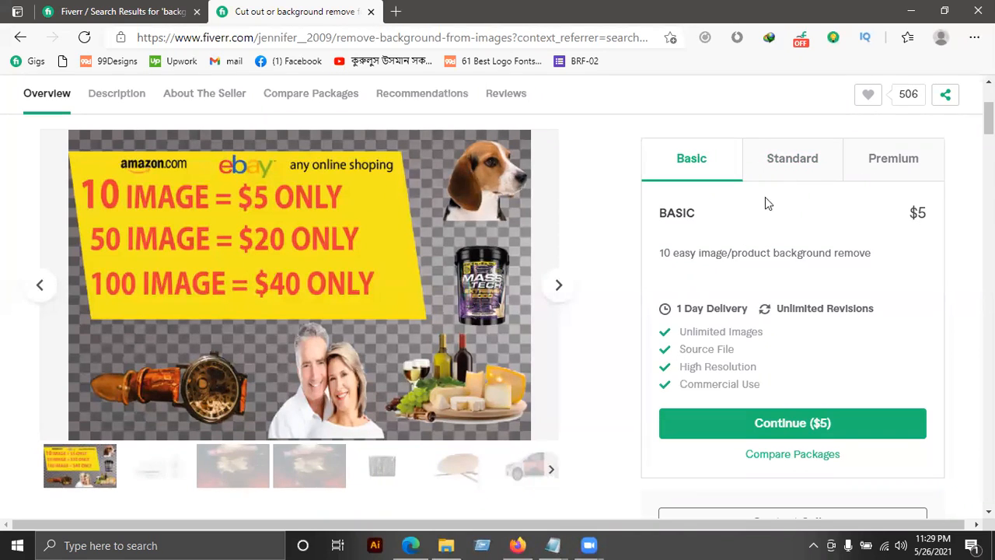
pyautogui.click(799, 166)
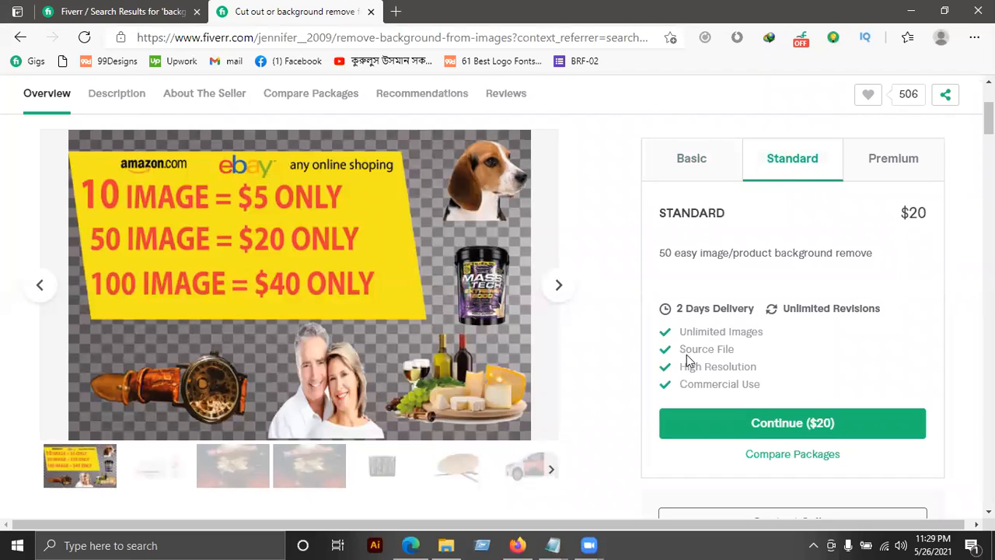
pyautogui.moveTo(661, 340); pyautogui.dragTo(794, 361)
pyautogui.click(739, 350)
pyautogui.click(709, 161)
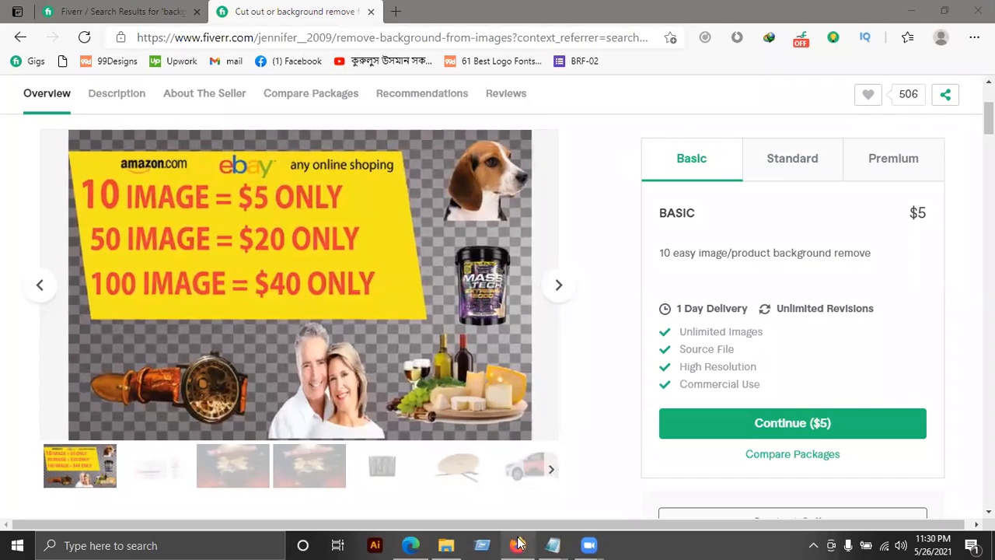
pyautogui.moveTo(553, 544)
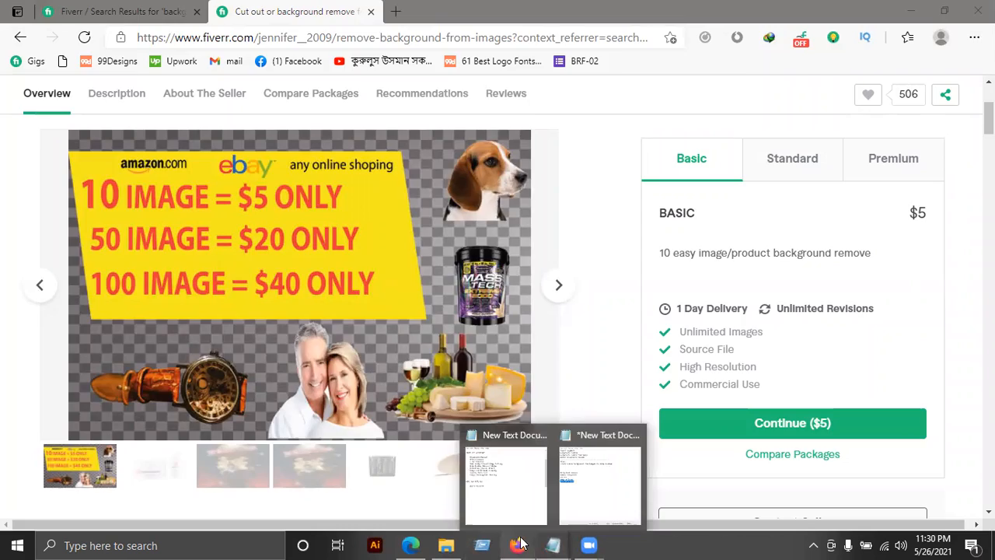
pyautogui.click(517, 544)
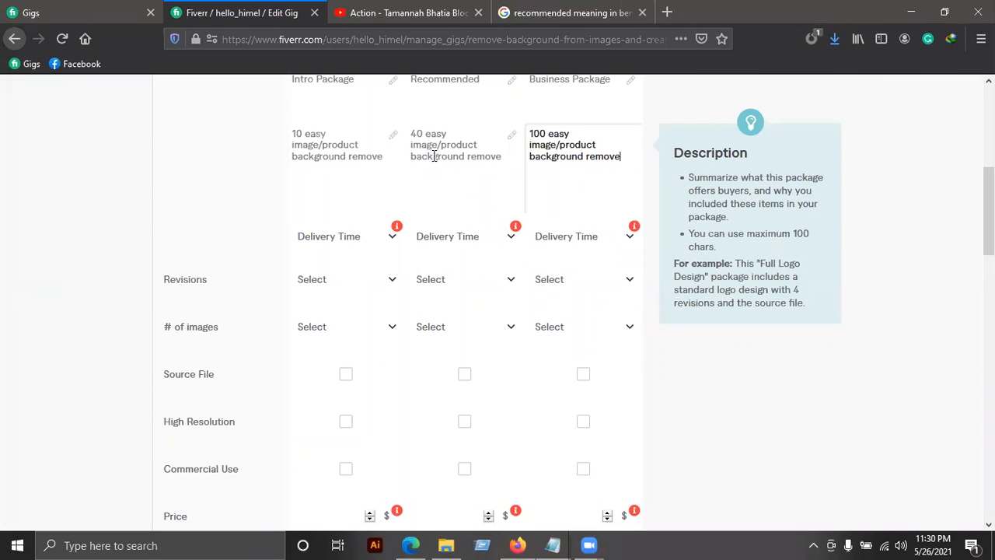
# Set the delivery time to 1 day for the Basic and Standard packages and 2 days for the Premium package
pyautogui.click(480, 178)
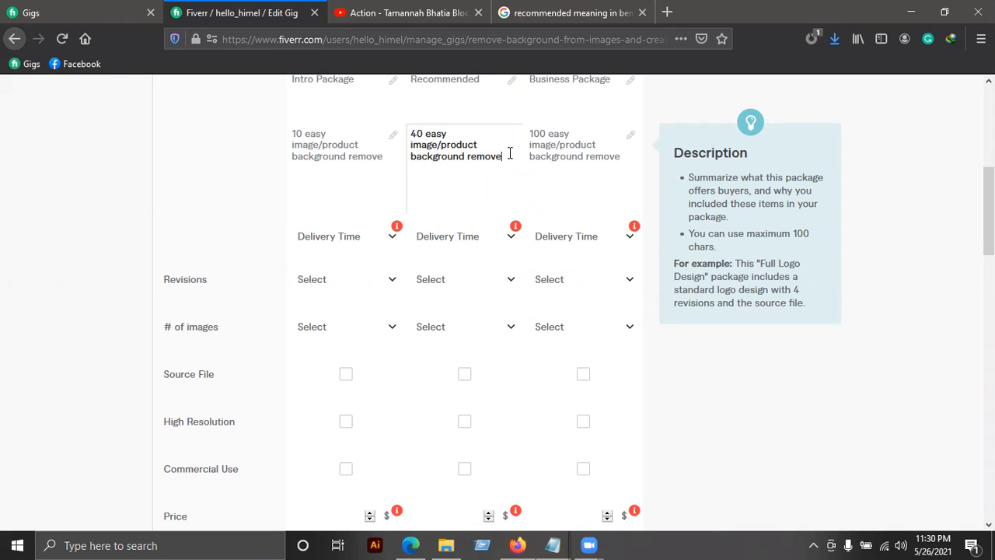
pyautogui.click(342, 238)
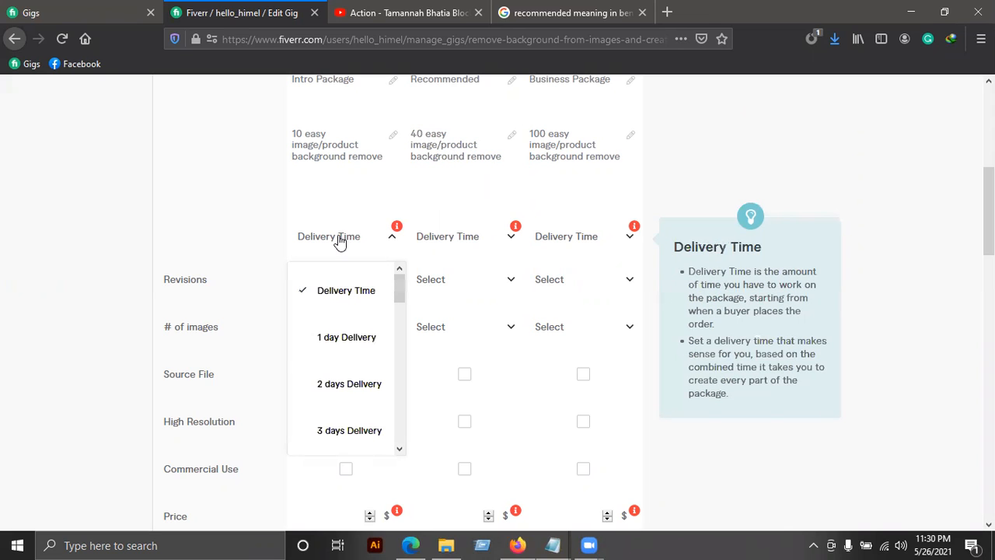
pyautogui.click(328, 342)
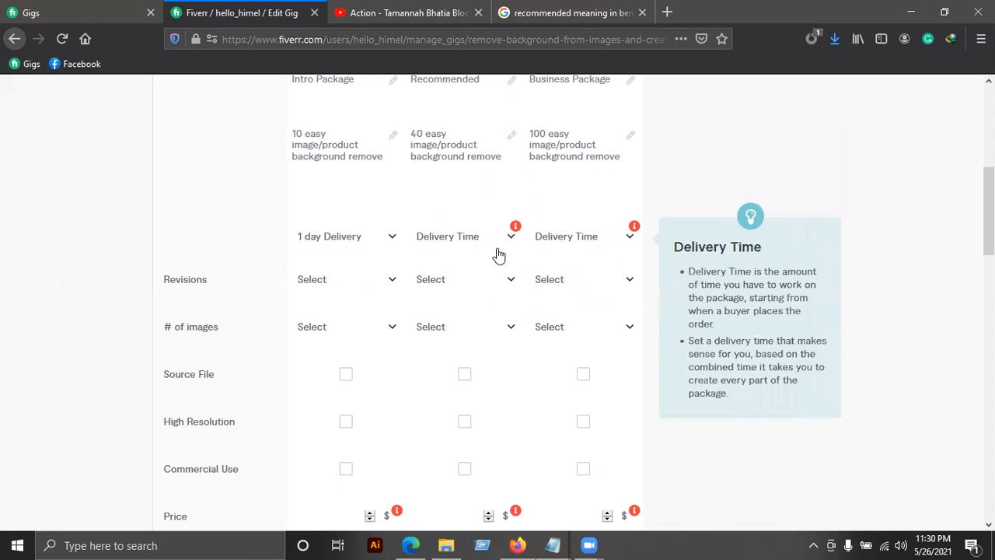
pyautogui.click(476, 241)
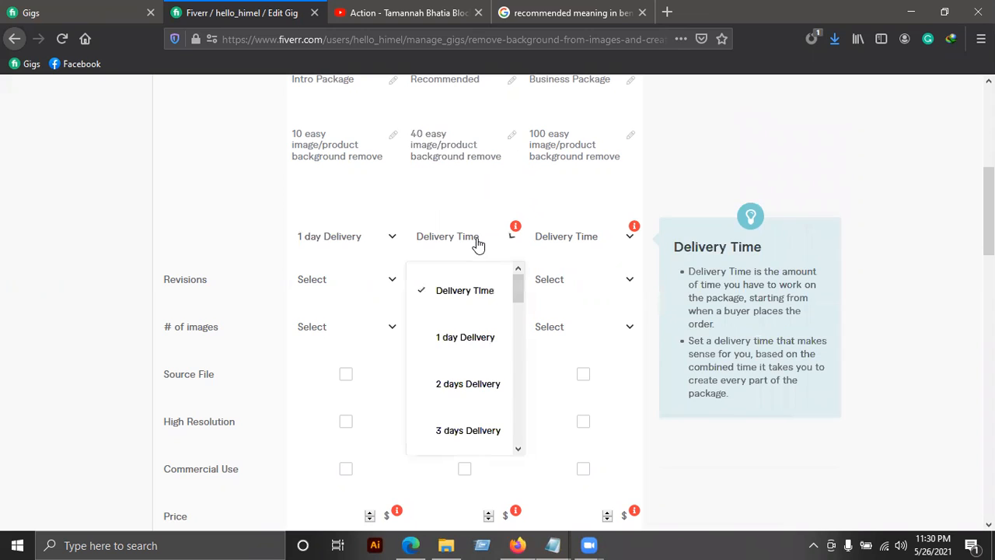
pyautogui.click(462, 340)
pyautogui.click(579, 247)
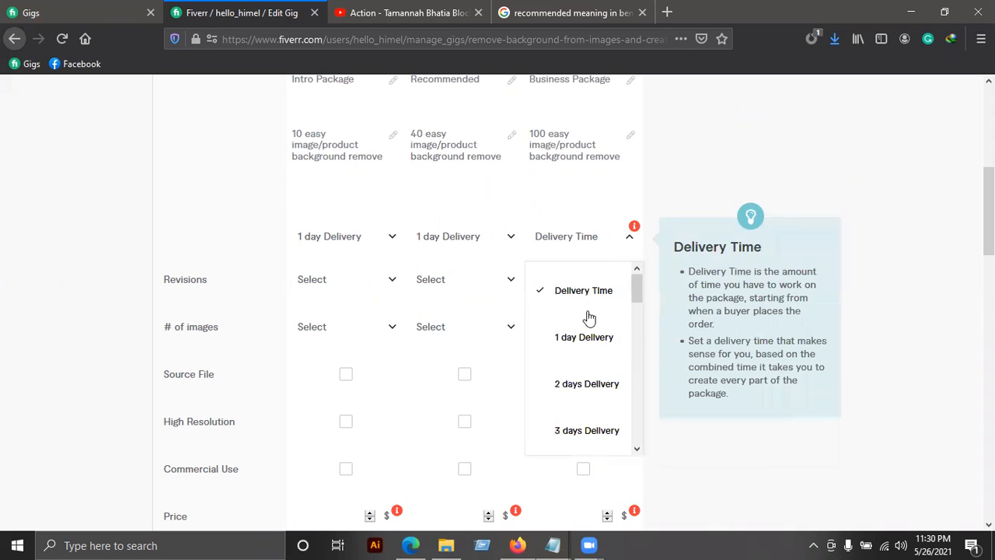
pyautogui.click(588, 382)
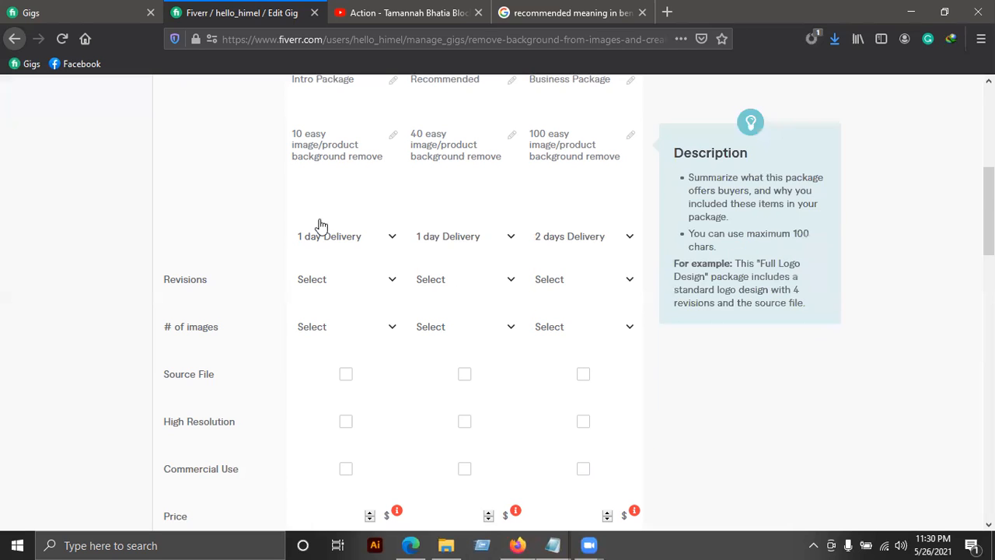
pyautogui.click(418, 135)
pyautogui.moveTo(543, 136); pyautogui.dragTo(529, 136)
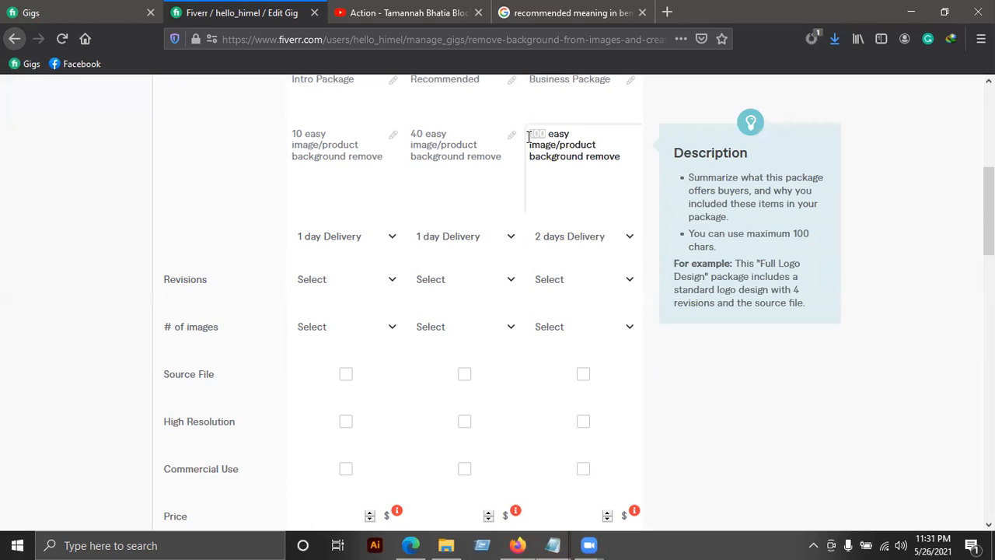
pyautogui.click(456, 136)
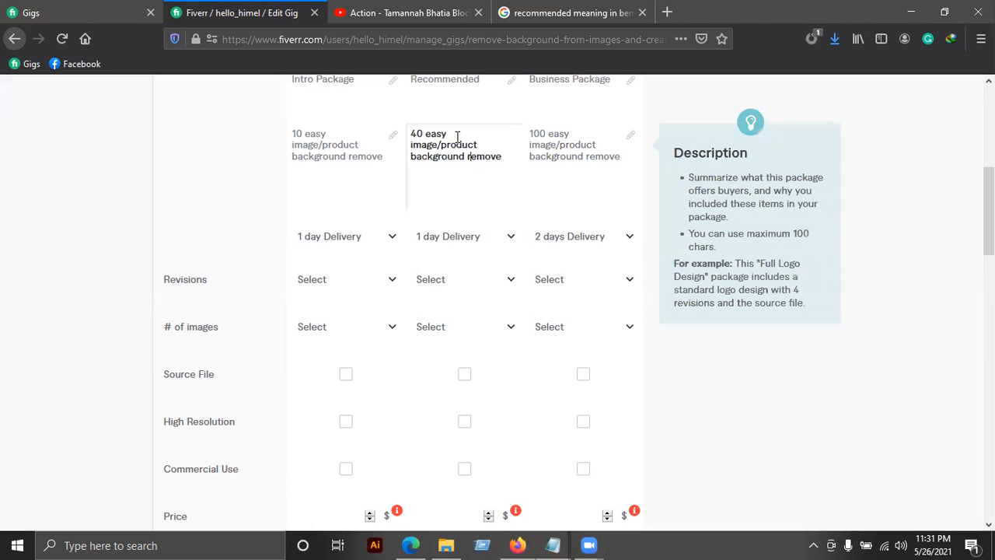
# Set the revisions to Unlimited for the Basic, Standard and Premium packages
pyautogui.scroll(-1, 457, 136)
pyautogui.scroll(-1, 457, 136)
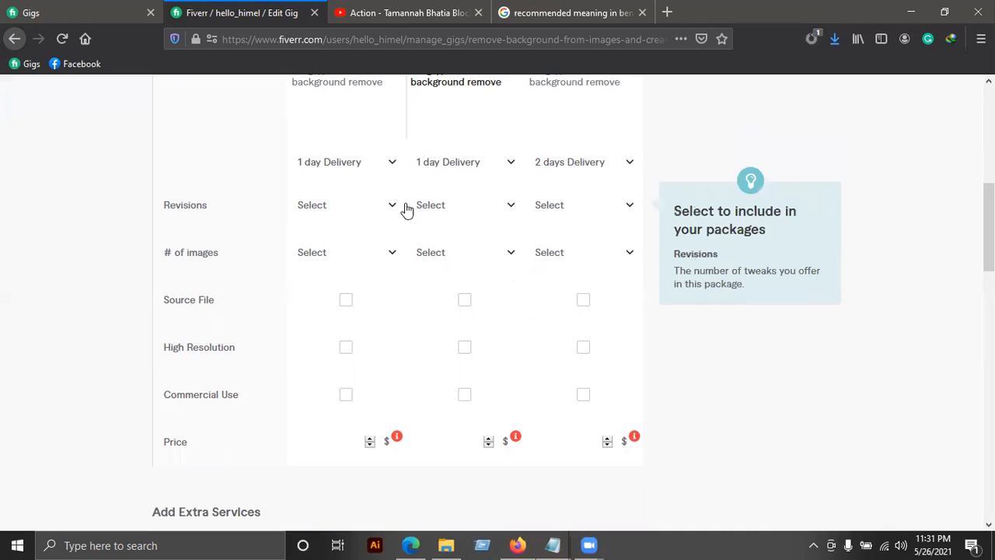
pyautogui.click(373, 209)
pyautogui.scroll(-5, 363, 311)
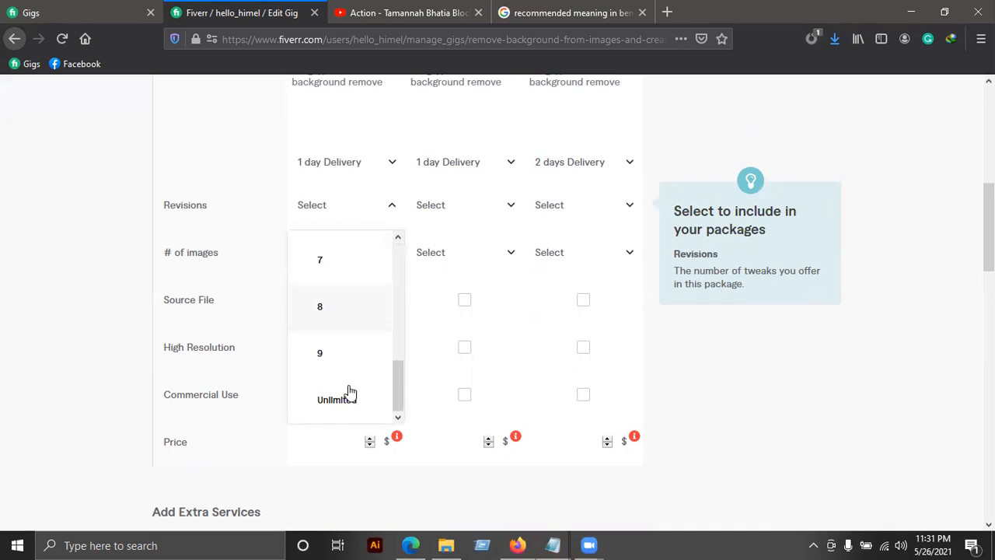
pyautogui.click(349, 397)
pyautogui.click(471, 206)
pyautogui.scroll(-7, 438, 356)
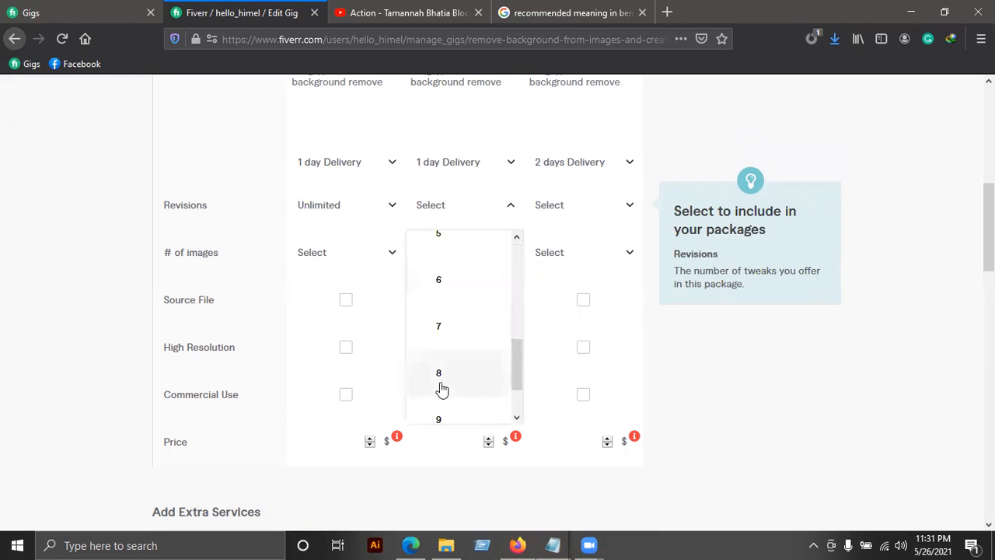
pyautogui.click(442, 251)
pyautogui.scroll(3, 491, 344)
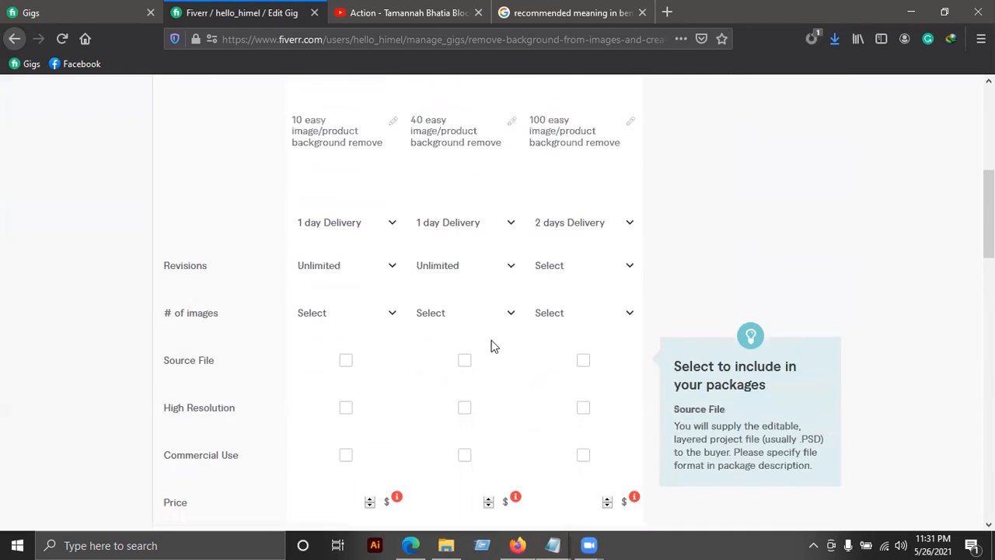
pyautogui.click(556, 280)
pyautogui.scroll(-5, 558, 388)
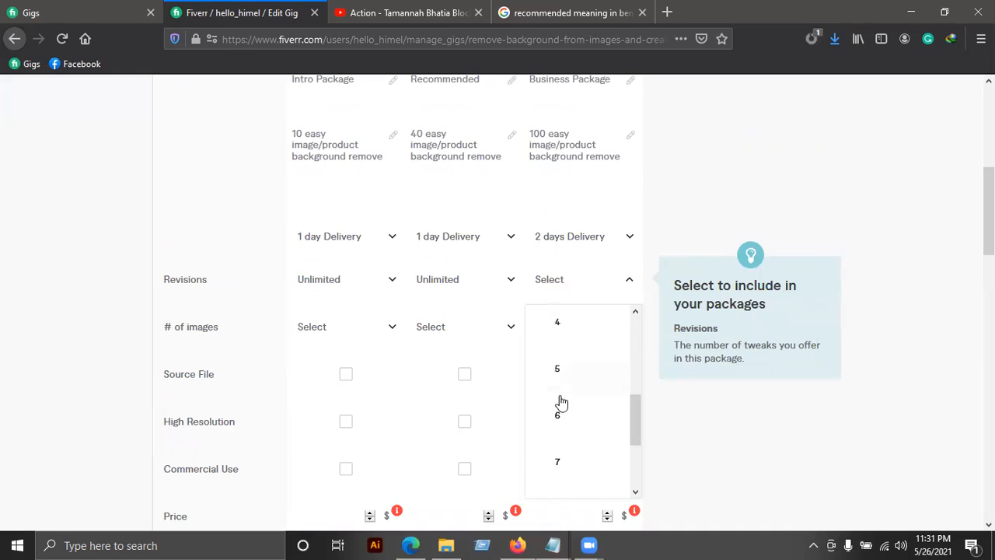
pyautogui.click(569, 485)
# Examine the available number-of-images options for the Basic package without choosing one
pyautogui.scroll(-5, 512, 362)
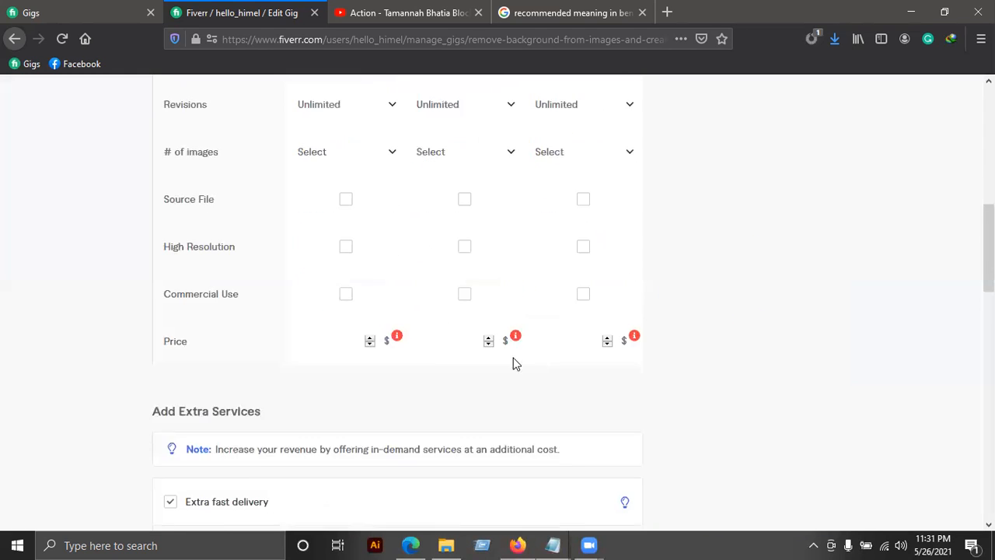
pyautogui.scroll(2, 489, 353)
pyautogui.scroll(4, 310, 187)
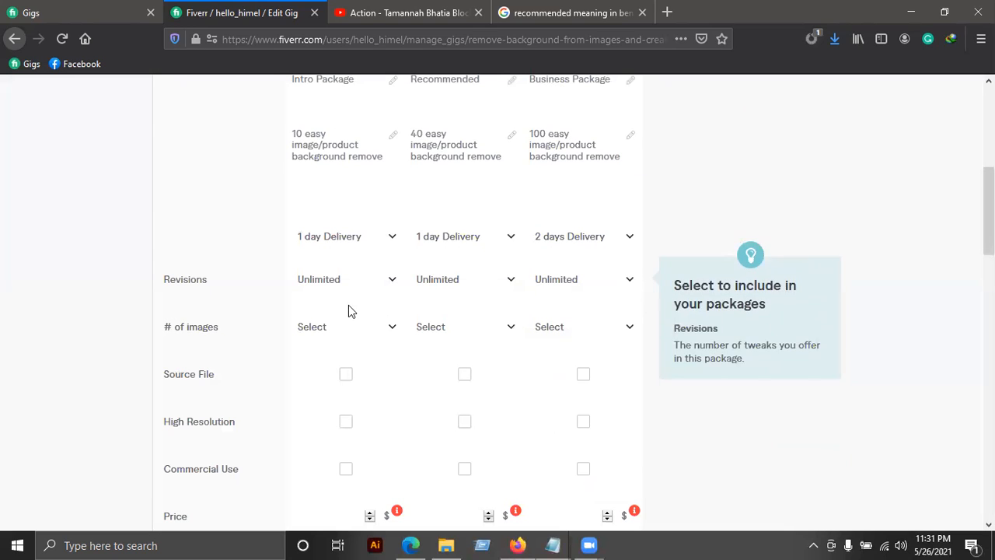
pyautogui.click(344, 333)
pyautogui.scroll(-5, 314, 244)
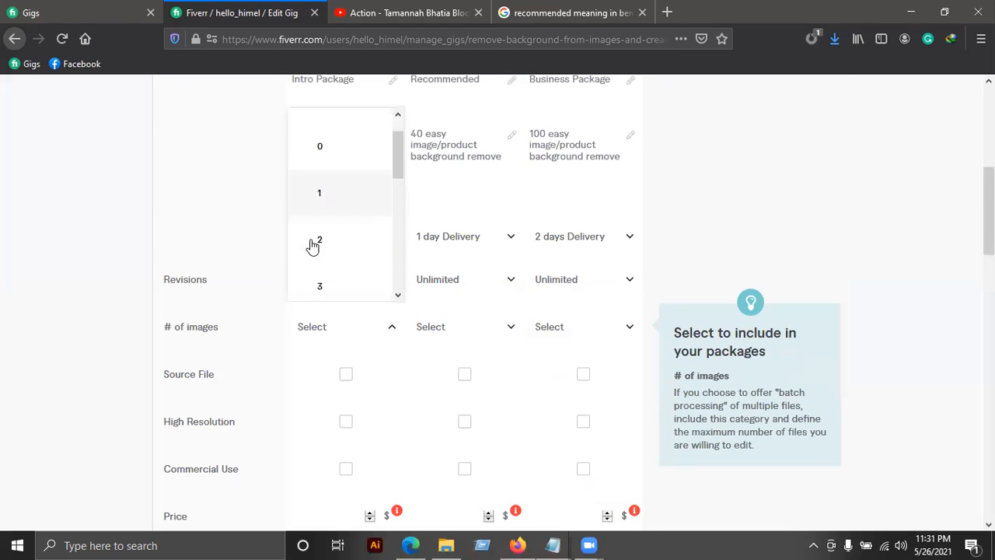
pyautogui.click(339, 339)
pyautogui.click(356, 340)
pyautogui.scroll(-3, 350, 295)
pyautogui.scroll(3, 320, 296)
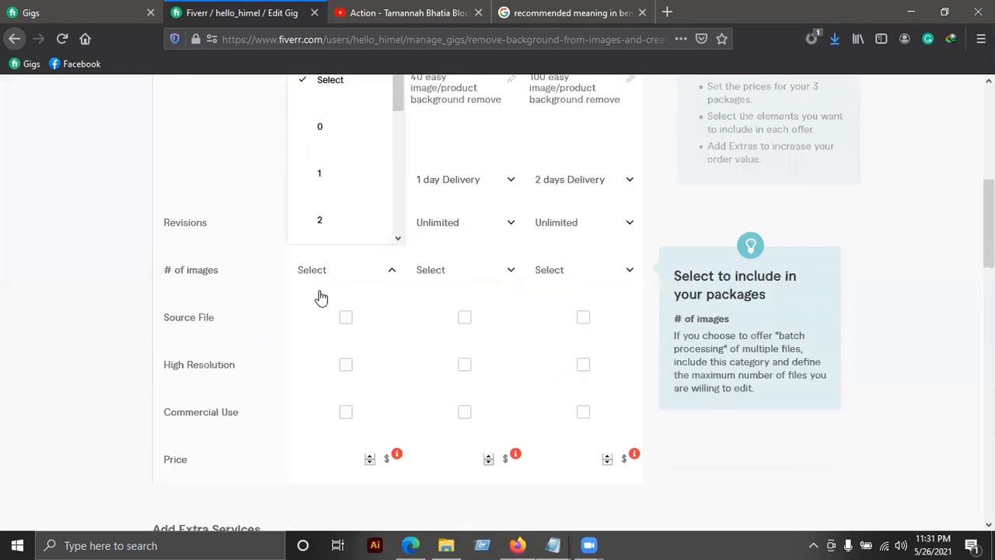
pyautogui.scroll(-3, 329, 259)
pyautogui.scroll(-2, 329, 260)
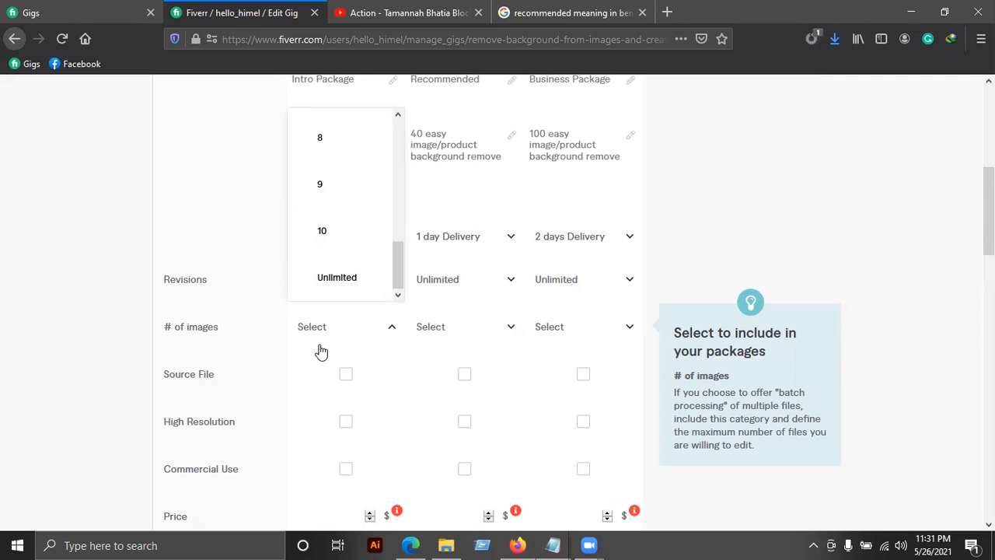
pyautogui.click(114, 313)
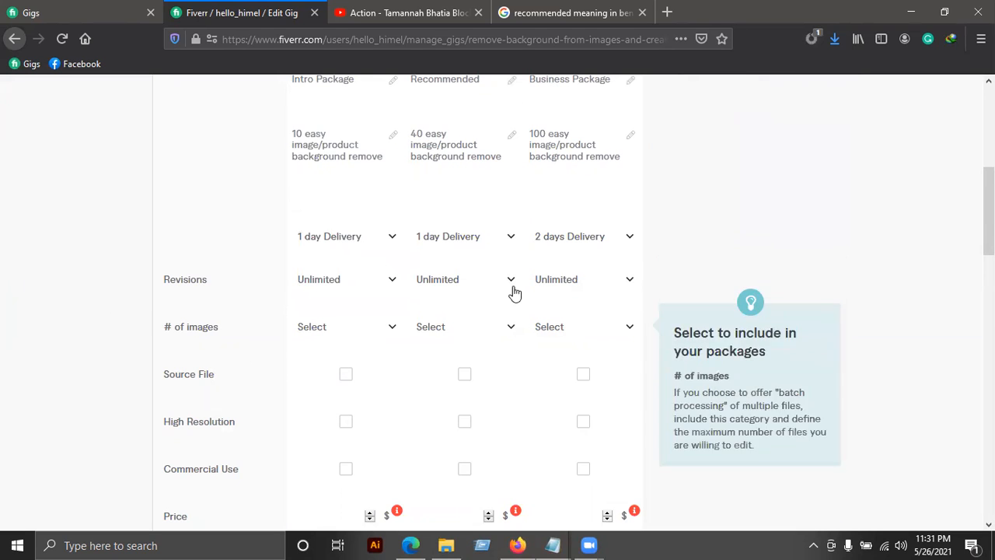
# Include the source file in the Basic, Standard and Premium packages
pyautogui.scroll(-3, 552, 165)
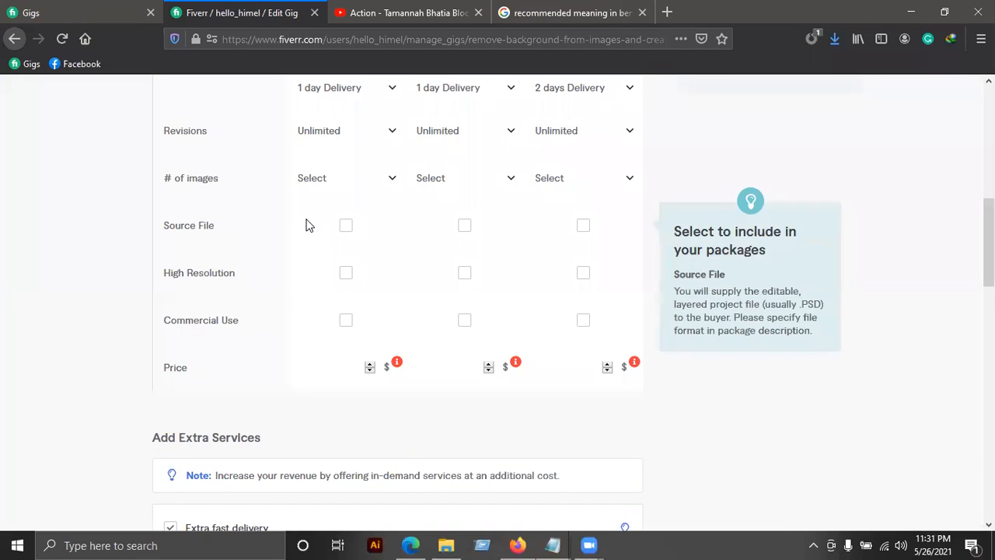
pyautogui.click(345, 226)
pyautogui.click(466, 228)
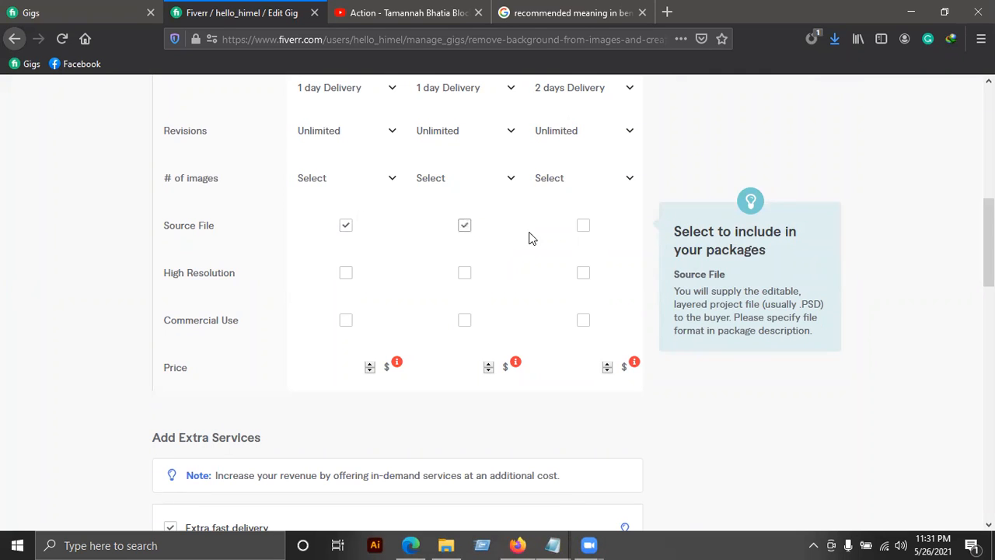
pyautogui.click(583, 226)
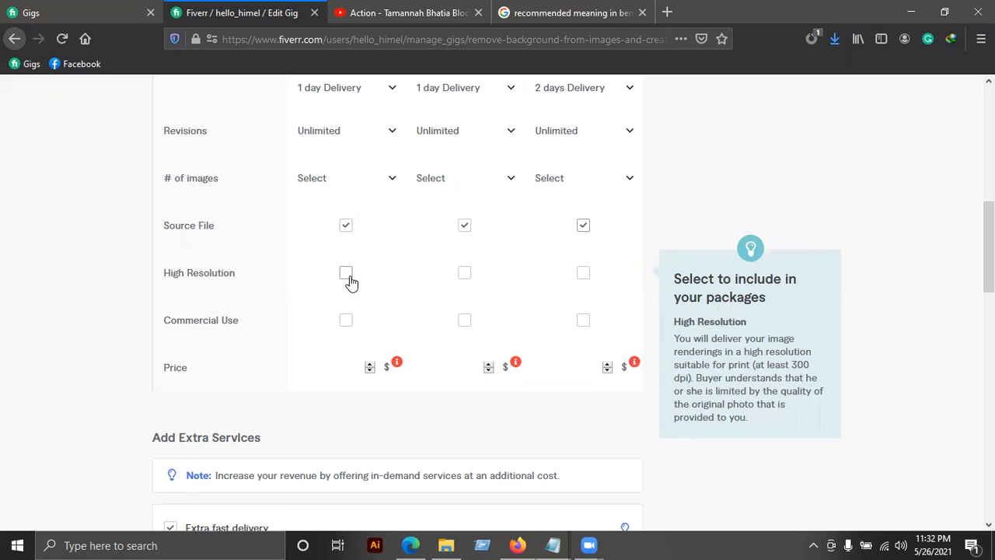
# Include High Resolution and Commercial Use in the Basic, Standard and Premium packages
pyautogui.click(466, 274)
pyautogui.click(346, 273)
pyautogui.click(582, 273)
pyautogui.click(345, 320)
pyautogui.click(464, 320)
pyautogui.click(583, 321)
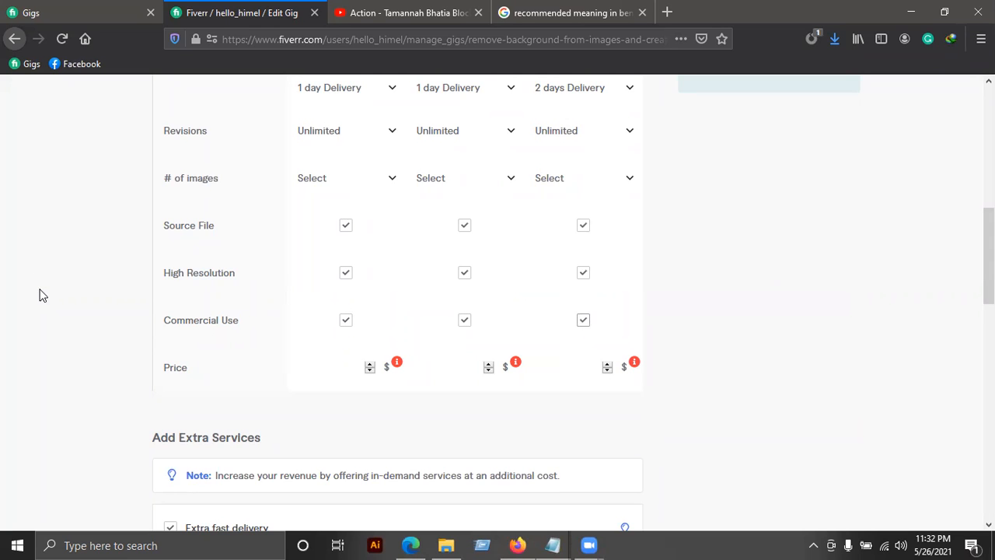
# Set the price of the Basic package to $5 and of the Standard package to $15
pyautogui.scroll(3, 378, 371)
pyautogui.scroll(-4, 318, 224)
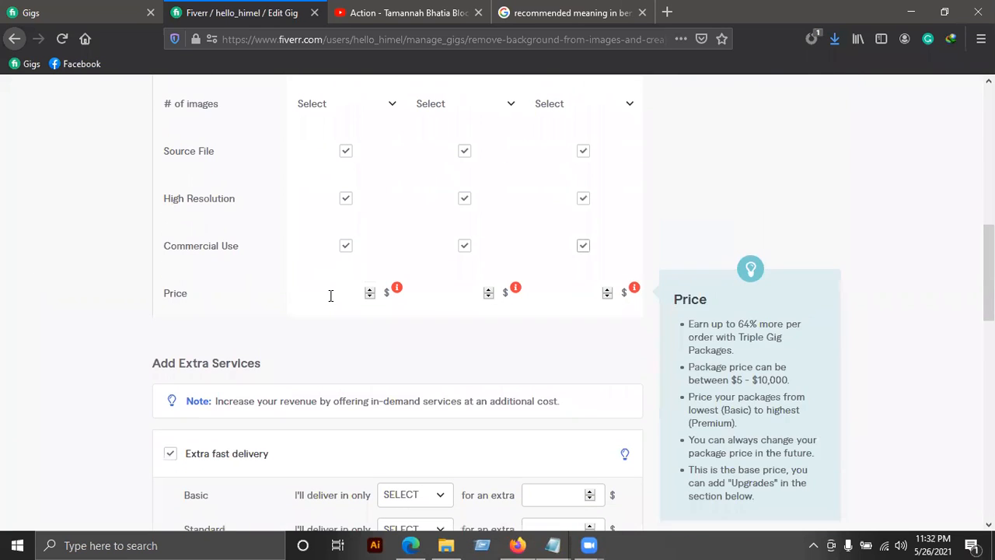
pyautogui.click(331, 295)
pyautogui.write('5')
pyautogui.click(414, 295)
pyautogui.write('5')
pyautogui.scroll(4, 461, 327)
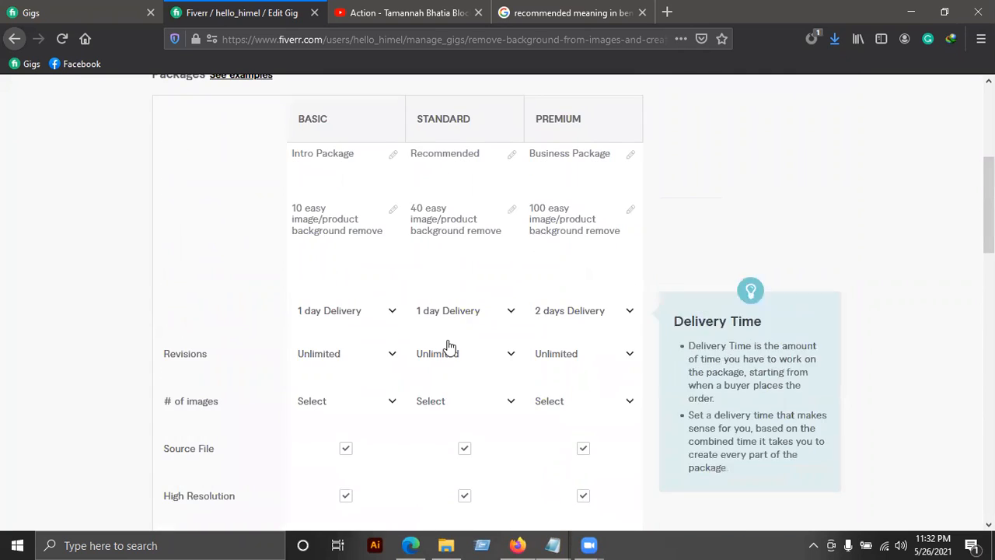
pyautogui.scroll(-3, 449, 346)
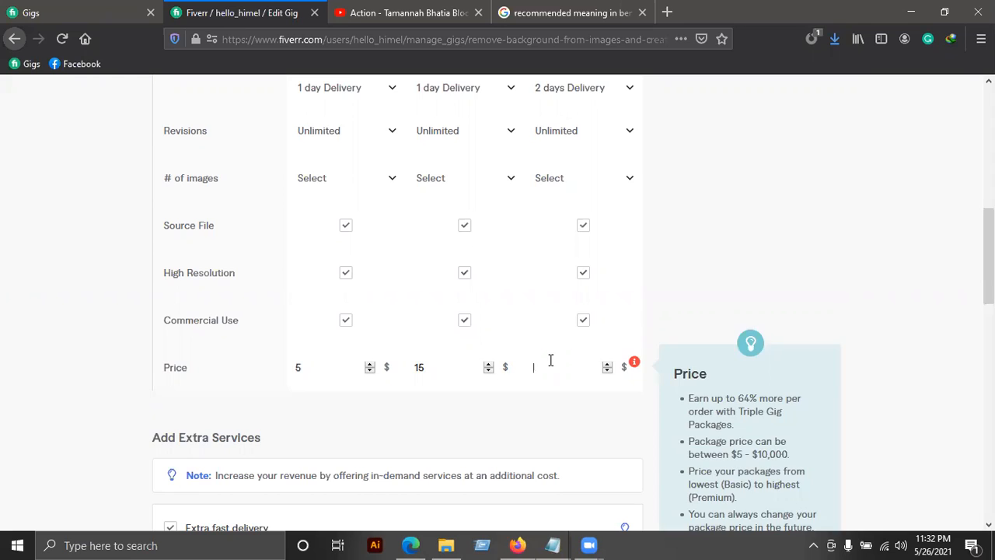
# Check the Premium package's description and delivery time, and set its price to $30
pyautogui.scroll(1, 556, 324)
pyautogui.scroll(1, 561, 256)
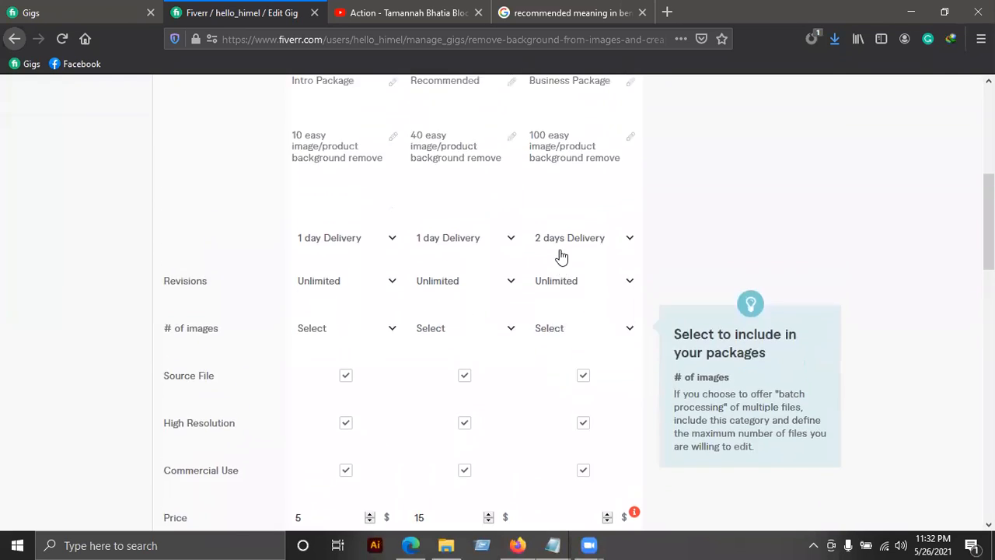
pyautogui.scroll(1, 562, 256)
pyautogui.scroll(-3, 546, 204)
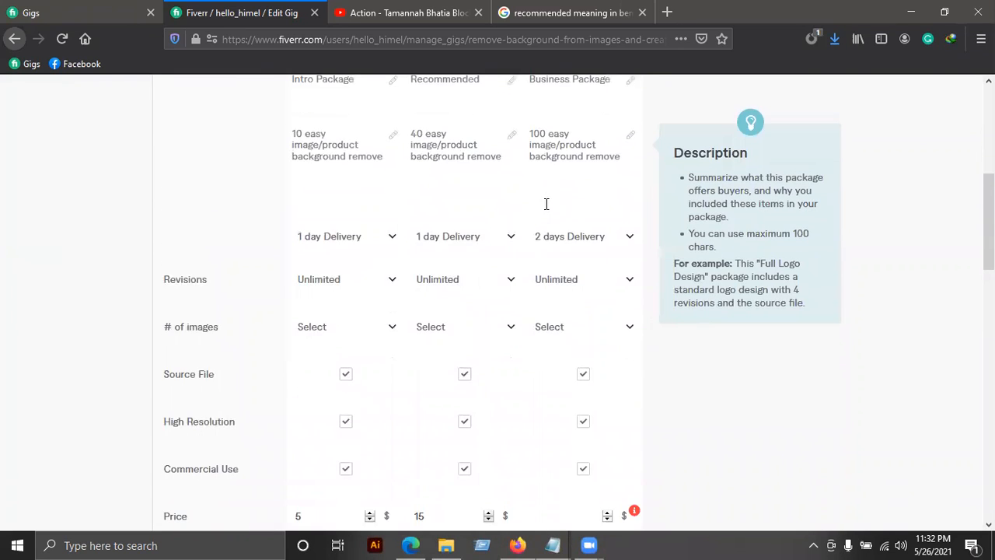
pyautogui.click(530, 367)
pyautogui.write('30')
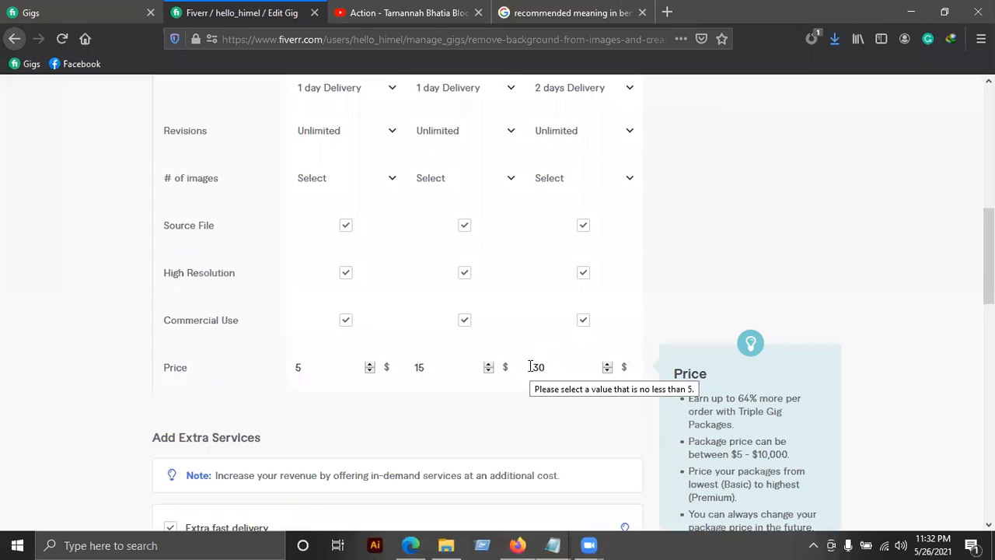
pyautogui.scroll(-4, 595, 334)
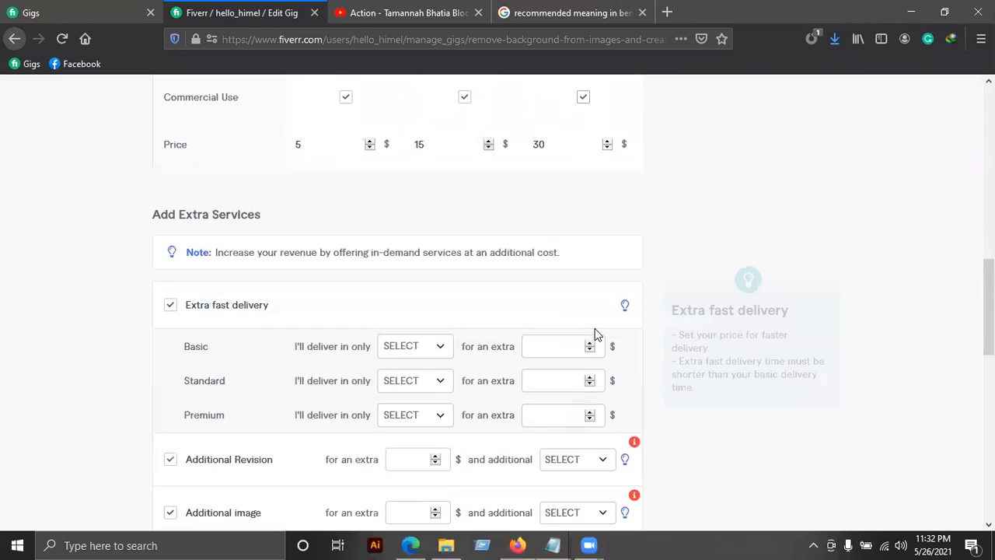
# Turn off the Extra fast delivery and Additional Revision extra services
pyautogui.scroll(-1, 124, 287)
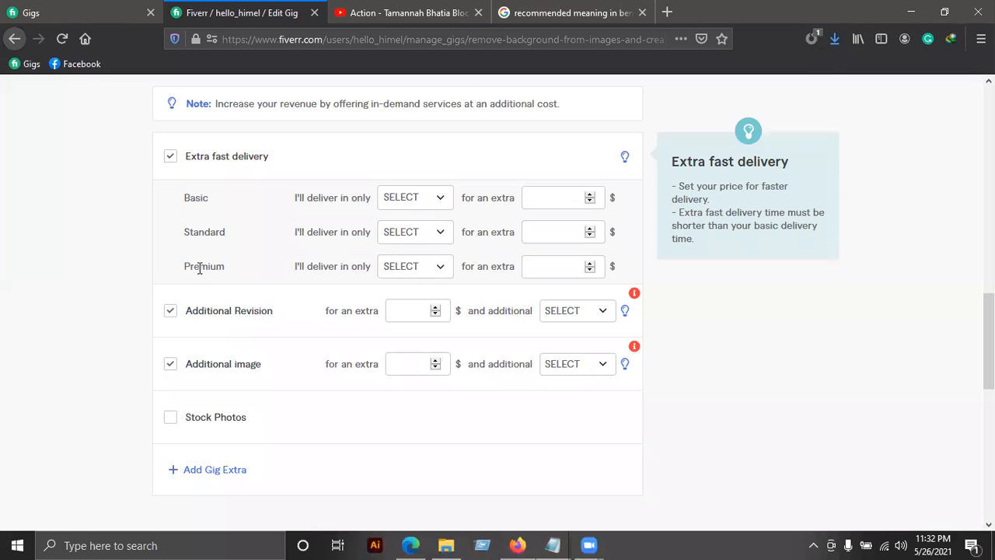
pyautogui.click(414, 269)
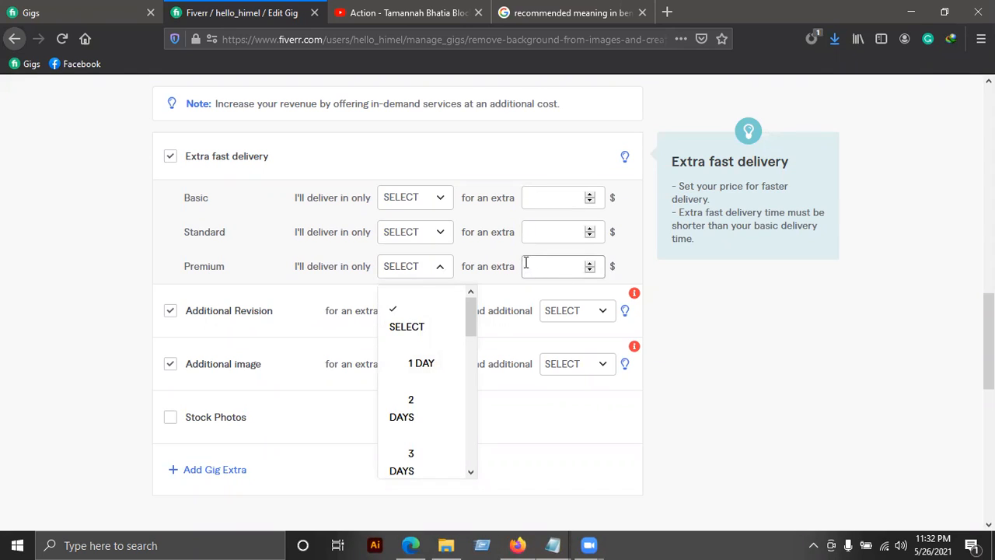
pyautogui.click(172, 157)
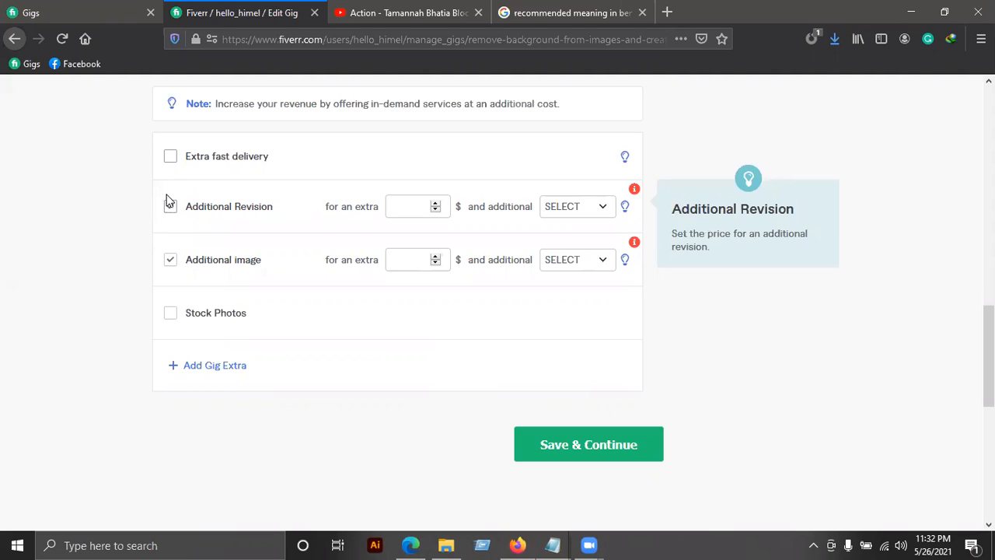
pyautogui.click(407, 205)
pyautogui.click(195, 209)
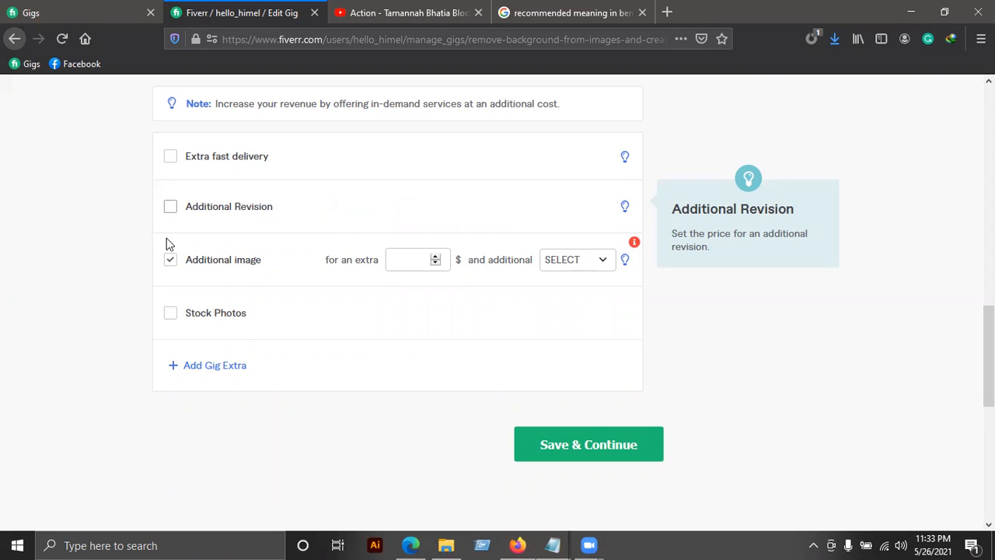
# Review the package table, and turn off the Additional image extra service
pyautogui.scroll(3, 321, 244)
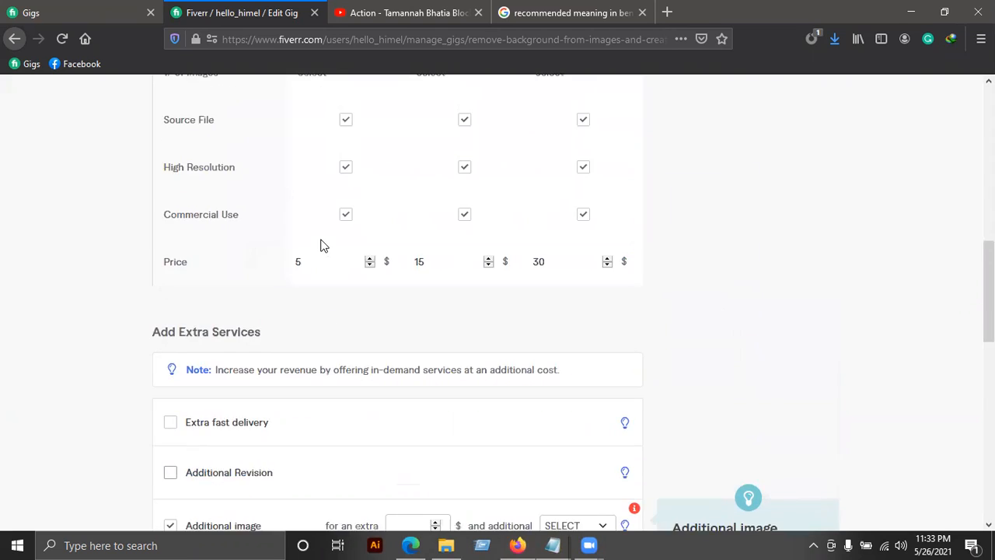
pyautogui.scroll(3, 323, 246)
pyautogui.scroll(-8, 523, 159)
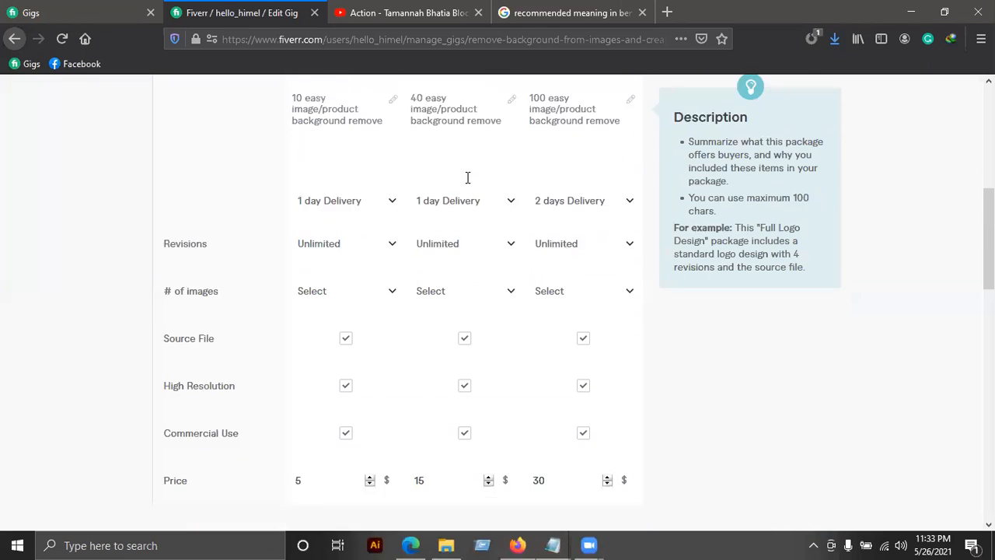
pyautogui.scroll(1, 478, 159)
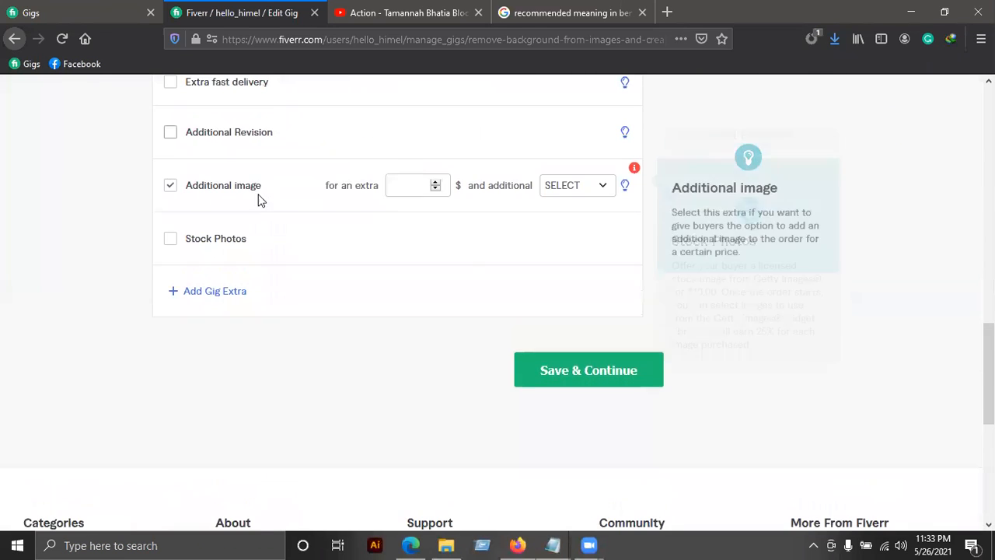
pyautogui.click(220, 190)
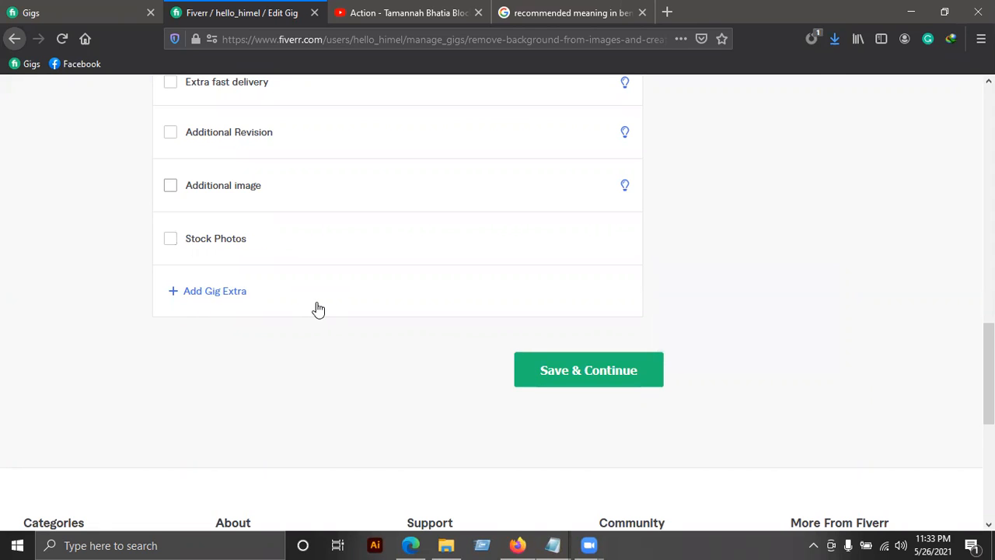
# Add a custom gig extra with the title "Product Label Design"
pyautogui.scroll(-1, 318, 308)
pyautogui.scroll(2, 308, 290)
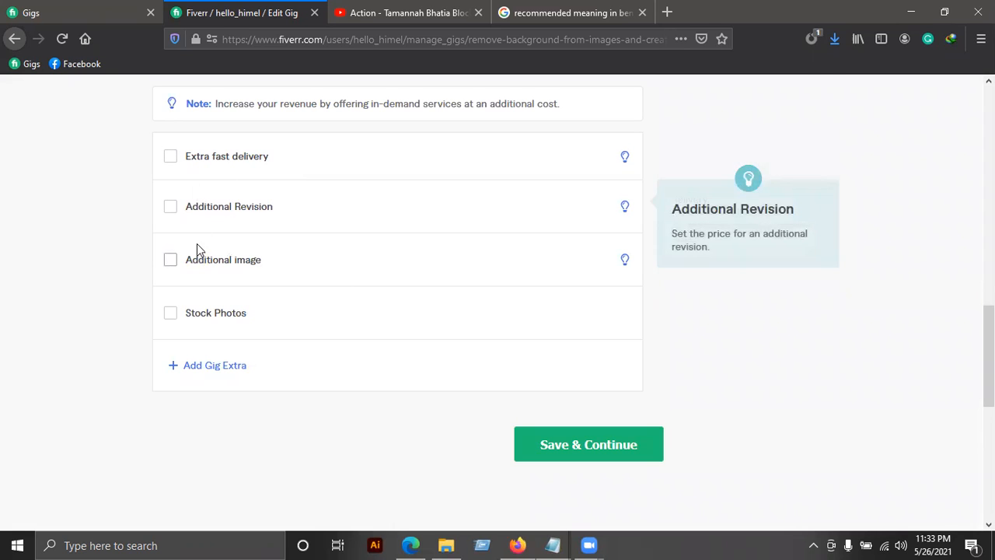
pyautogui.click(180, 382)
pyautogui.scroll(-2, 211, 371)
pyautogui.click(274, 207)
pyautogui.write('Pa')
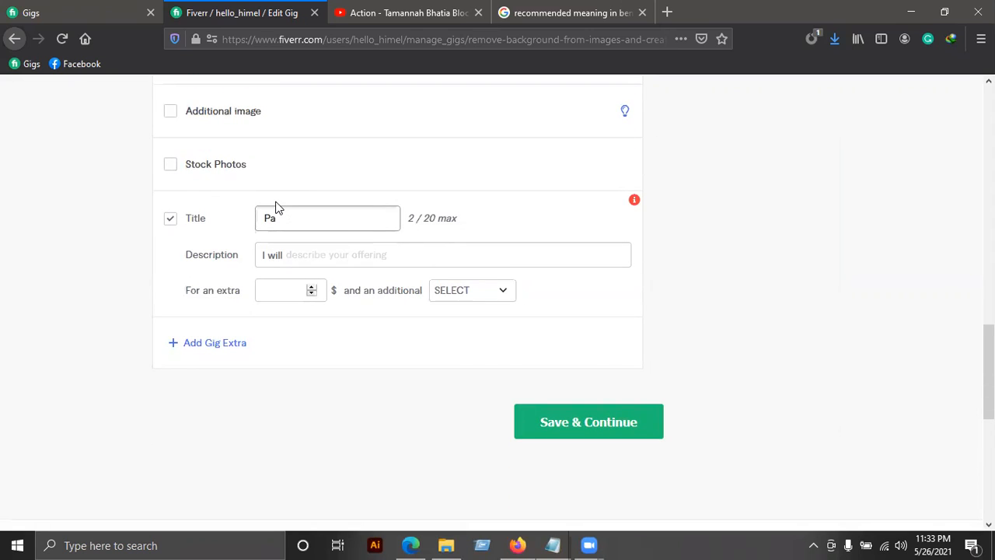
pyautogui.write('t')
pyautogui.press('BackSpace')
pyautogui.press('BackSpace')
pyautogui.press('BackSpace')
pyautogui.write('Product Label Design')
# Complete the gig extra's description as "I will do attractive product label/sticker design"
pyautogui.click(289, 252)
pyautogui.write('do')
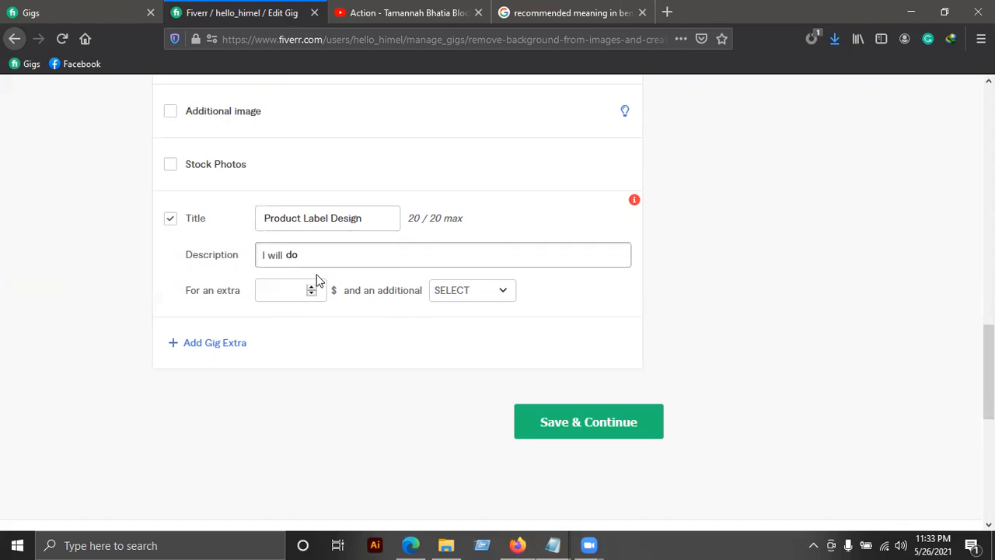
pyautogui.write(' attractive product pac')
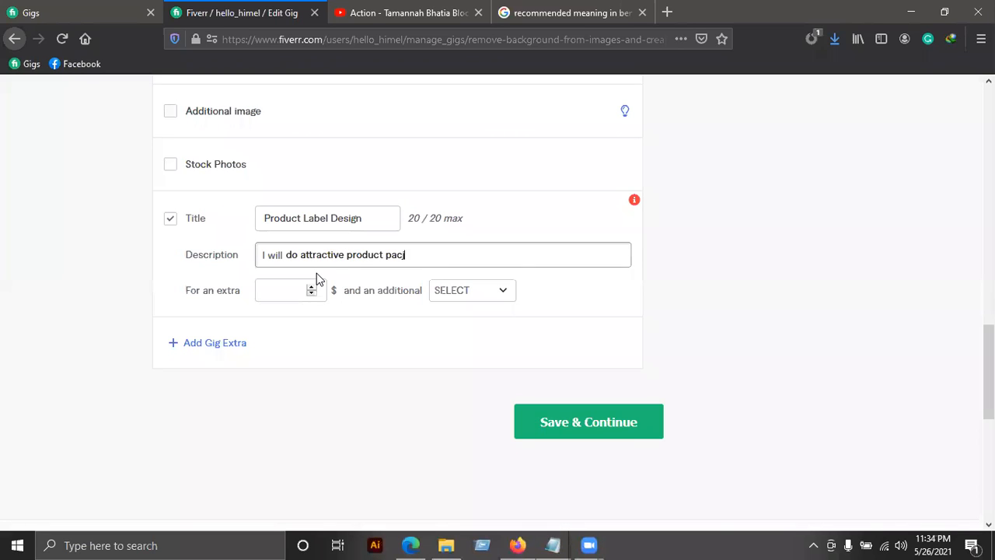
pyautogui.write('kaging on')
pyautogui.press('BackSpace')
pyautogui.press('BackSpace')
pyautogui.press('BackSpace')
pyautogui.press('BackSpace')
pyautogui.press('BackSpace')
pyautogui.press('BackSpace')
pyautogui.press('BackSpace')
pyautogui.press('BackSpace')
pyautogui.press('BackSpace')
pyautogui.press('BackSpace')
pyautogui.press('BackSpace')
pyautogui.press('BackSpace')
pyautogui.write('label/sticker design')
# Price the gig extra at $30 with 1 additional day, and save the pricing to continue to Description & FAQ
pyautogui.click(285, 289)
pyautogui.write('30')
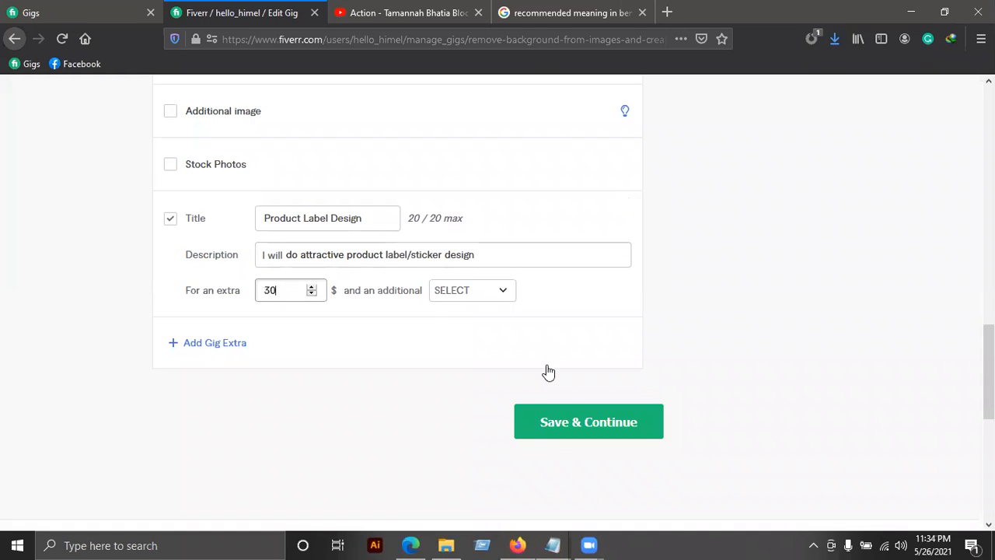
pyautogui.click(483, 298)
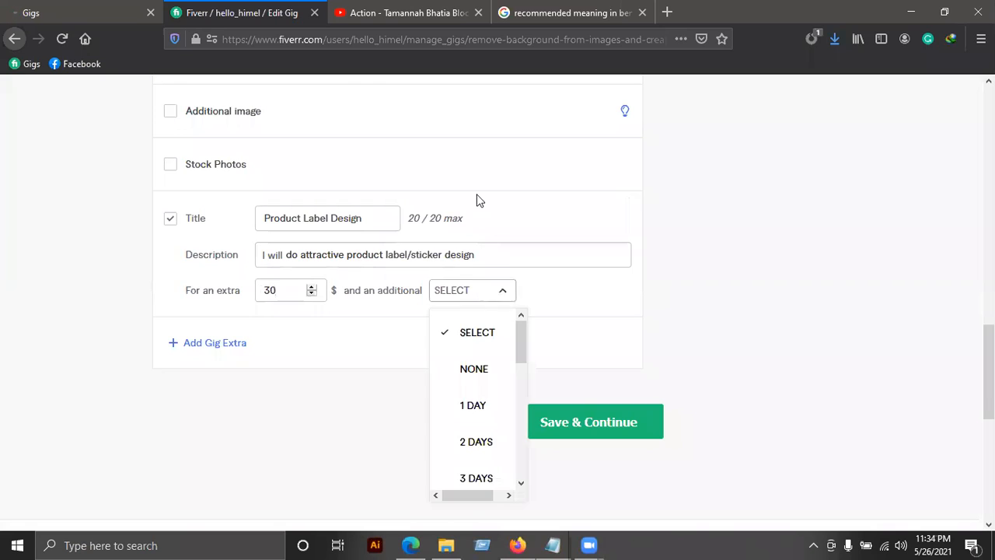
pyautogui.click(468, 422)
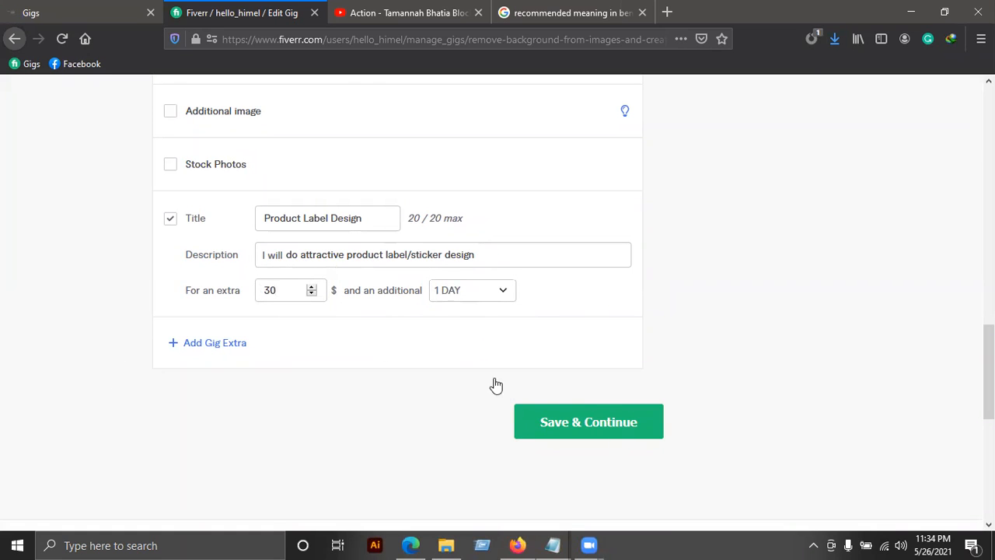
pyautogui.click(595, 426)
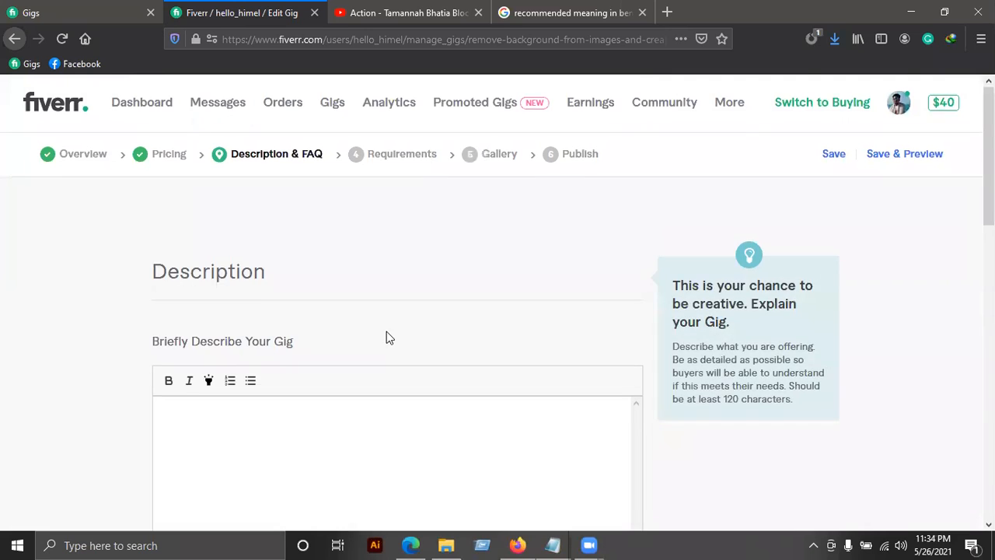
# Place the cursor in the gig description field and close the Notepad file New Text Document (2).txt without saving changes
pyautogui.scroll(-2, 386, 331)
pyautogui.click(384, 315)
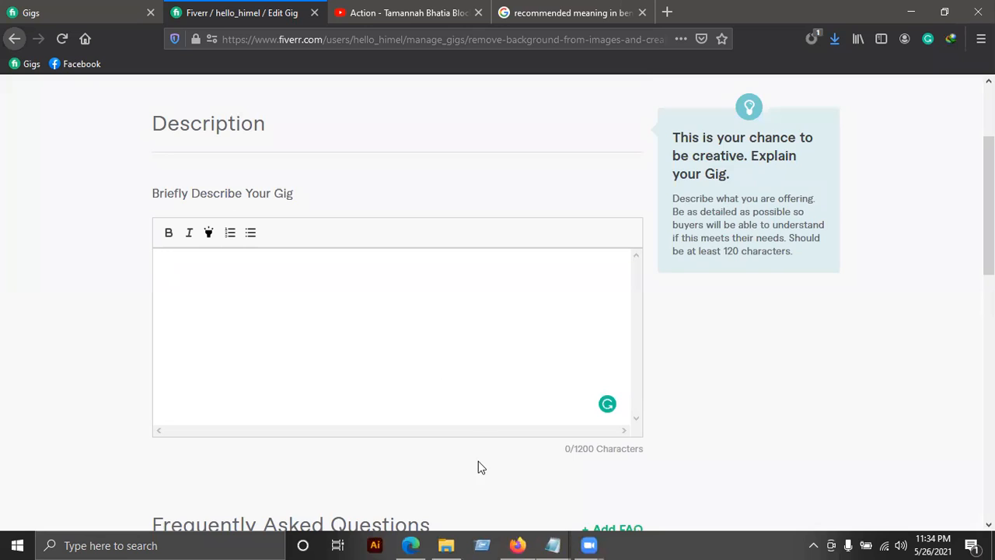
pyautogui.moveTo(553, 544)
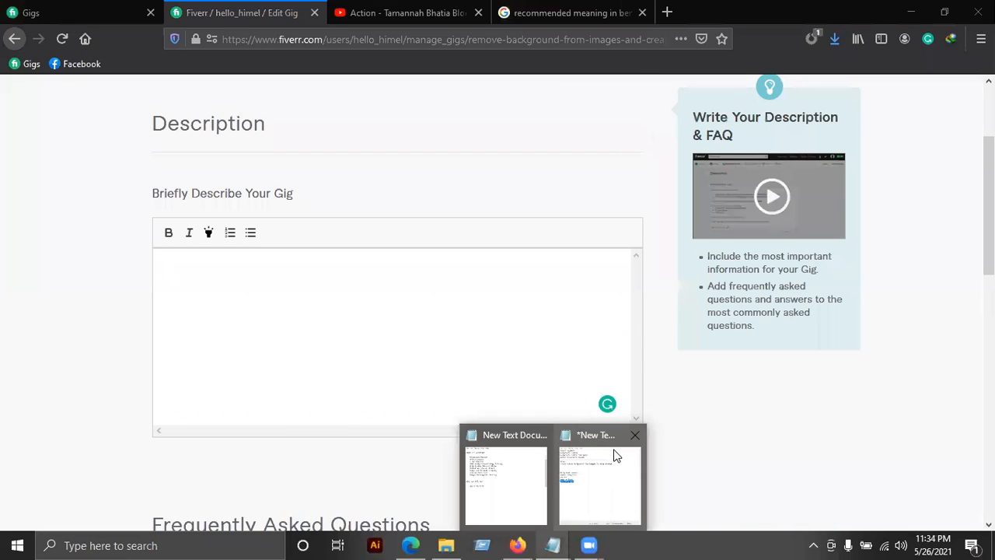
pyautogui.click(635, 435)
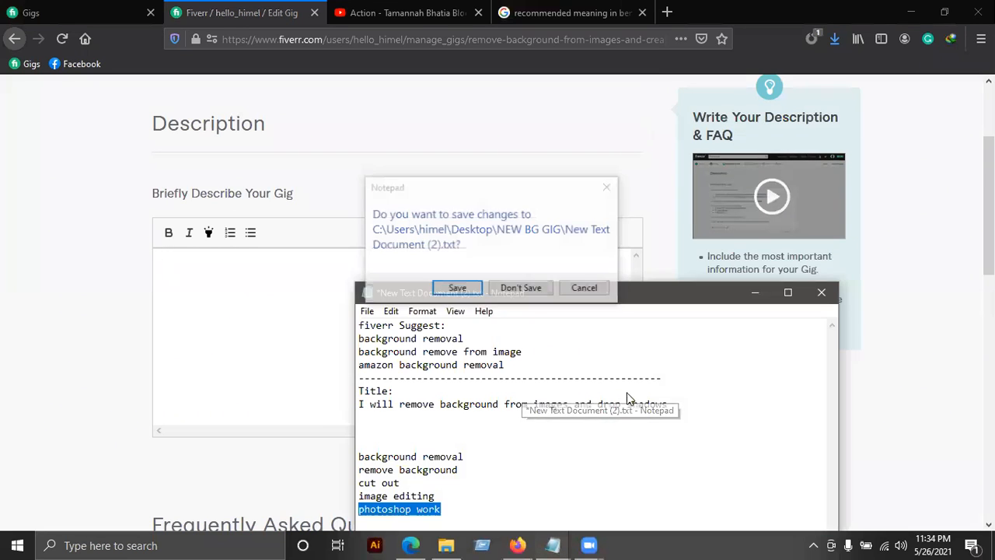
pyautogui.click(522, 288)
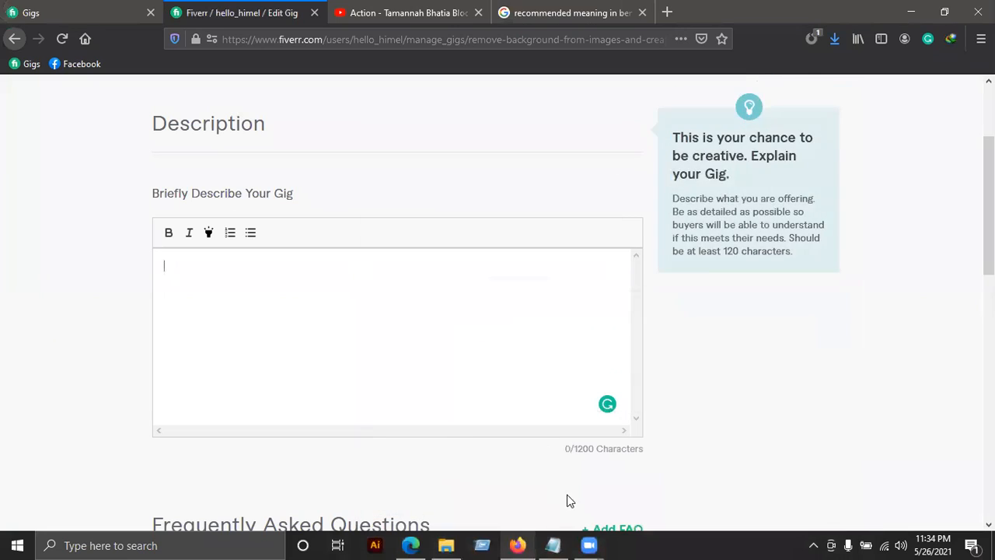
# Switch to New Text Document.txt in Notepad and review the opening question of the prepared gig description
pyautogui.click(553, 545)
pyautogui.click(647, 309)
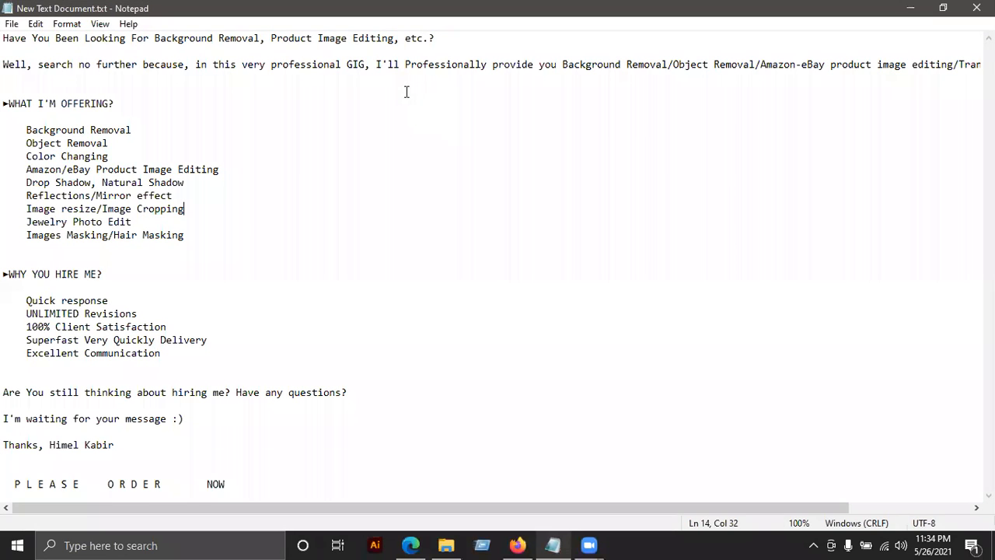
pyautogui.click(503, 162)
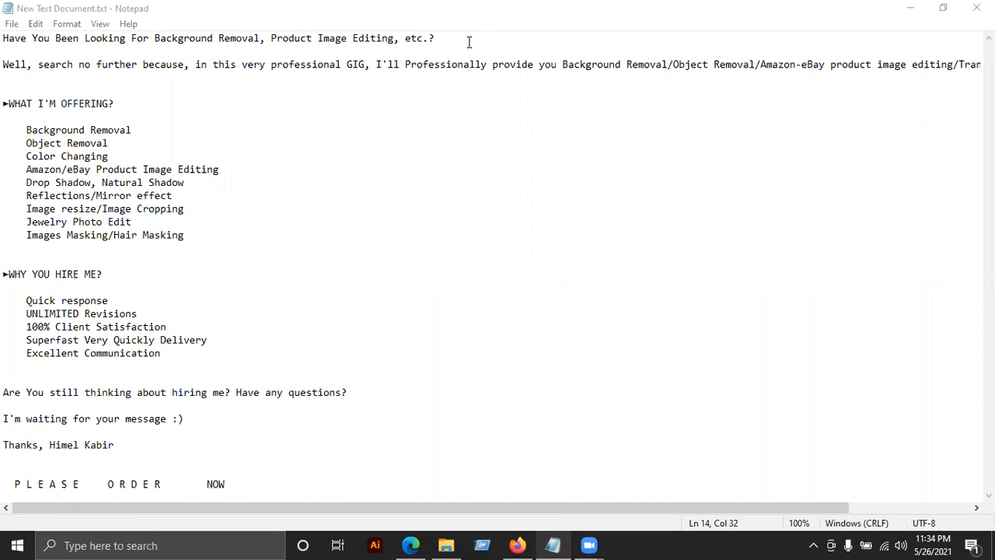
pyautogui.moveTo(452, 38); pyautogui.dragTo(4, 36)
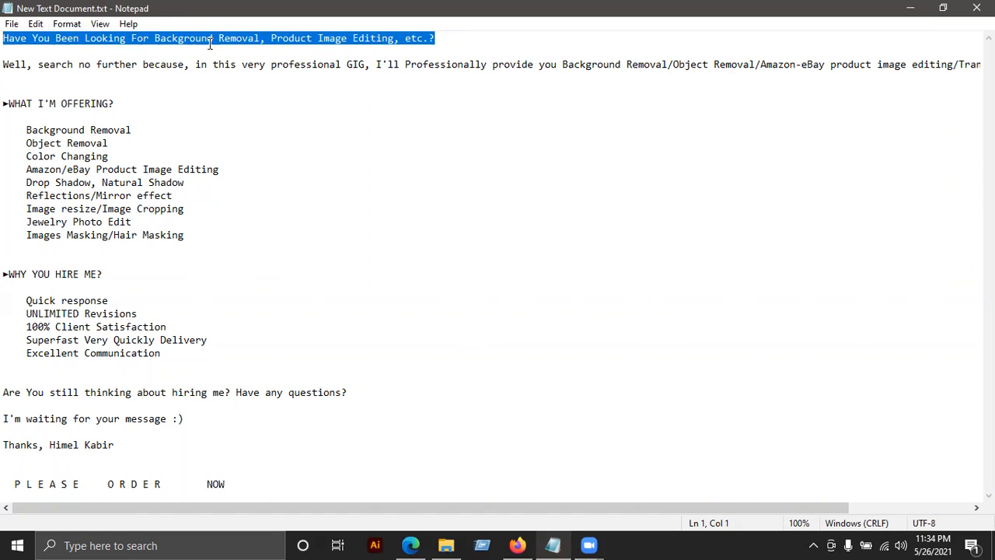
pyautogui.click(285, 49)
pyautogui.click(436, 39)
pyautogui.moveTo(444, 39); pyautogui.dragTo(4, 35)
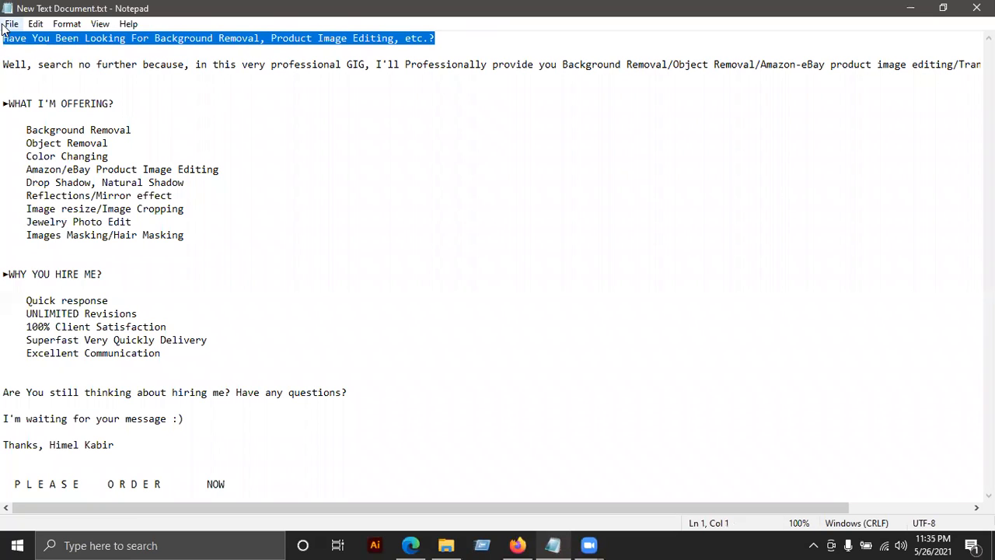
pyautogui.click(402, 48)
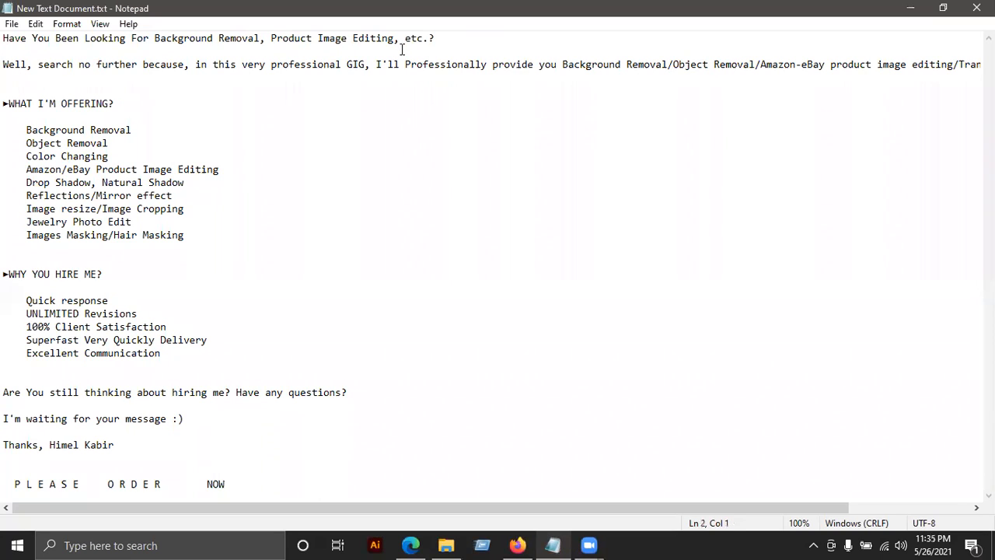
# Insert "Shadow Creating" before "etc.?" in the opening question
pyautogui.click(398, 38)
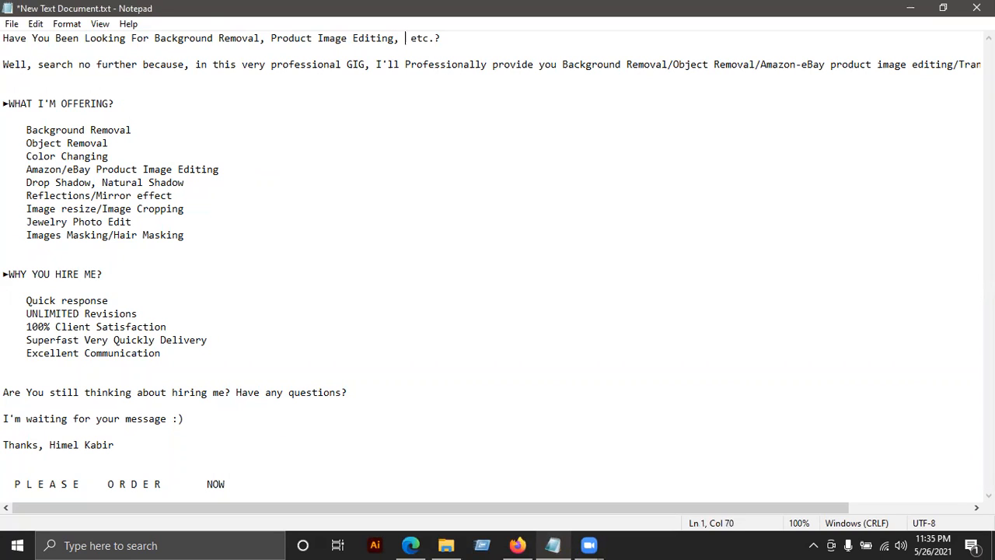
pyautogui.write('sha')
pyautogui.press('BackSpace')
pyautogui.press('BackSpace')
pyautogui.press('BackSpace')
pyautogui.write('Shadow Creating')
# Copy the opening question from Notepad and paste it into the gig description on Fiverr
pyautogui.doubleClick(547, 39)
pyautogui.moveTo(546, 39); pyautogui.dragTo(4, 39)
pyautogui.hotkey('ctrl', 'c')
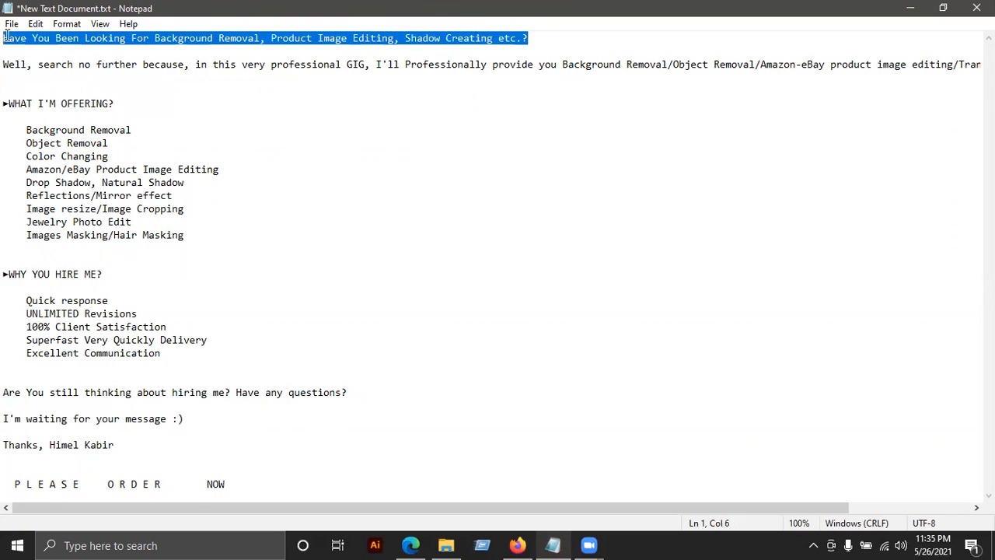
pyautogui.click(906, 7)
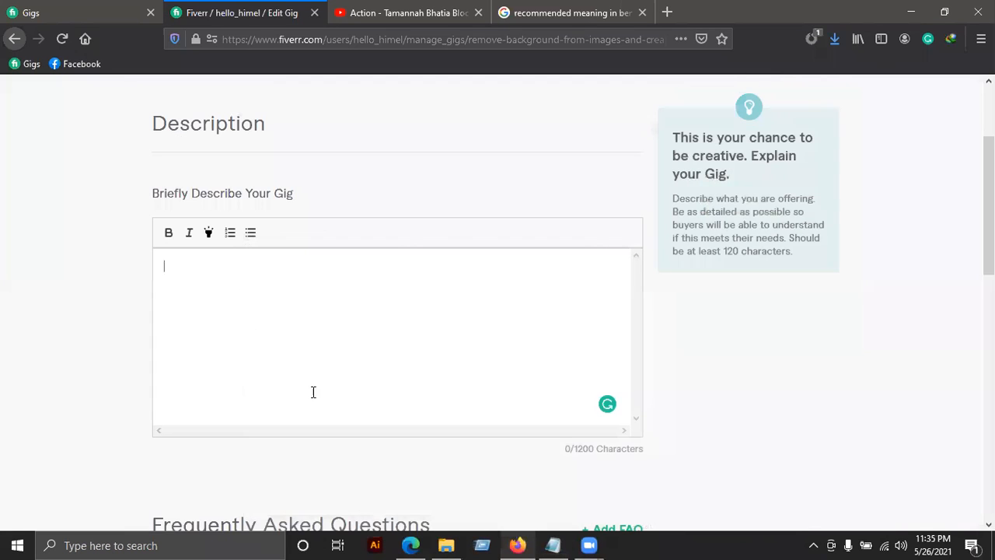
pyautogui.hotkey('ctrl', 'v')
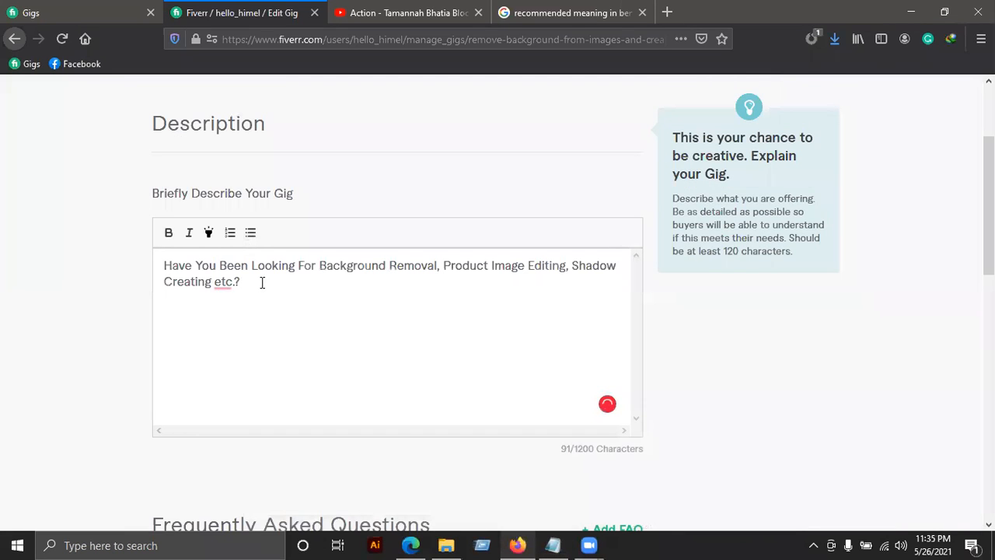
# Make the pasted opening question in the gig description bold
pyautogui.moveTo(251, 285); pyautogui.dragTo(165, 271)
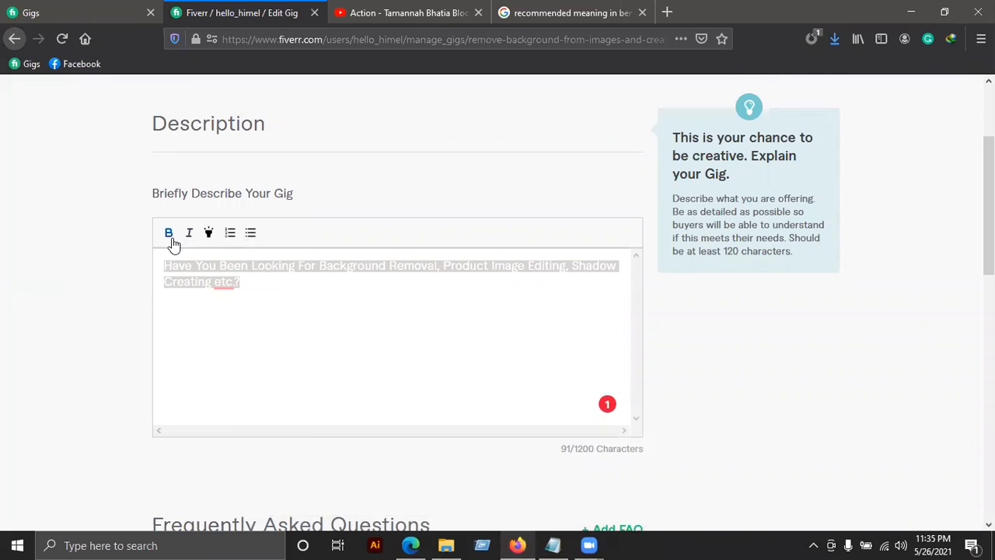
pyautogui.click(171, 235)
pyautogui.click(308, 281)
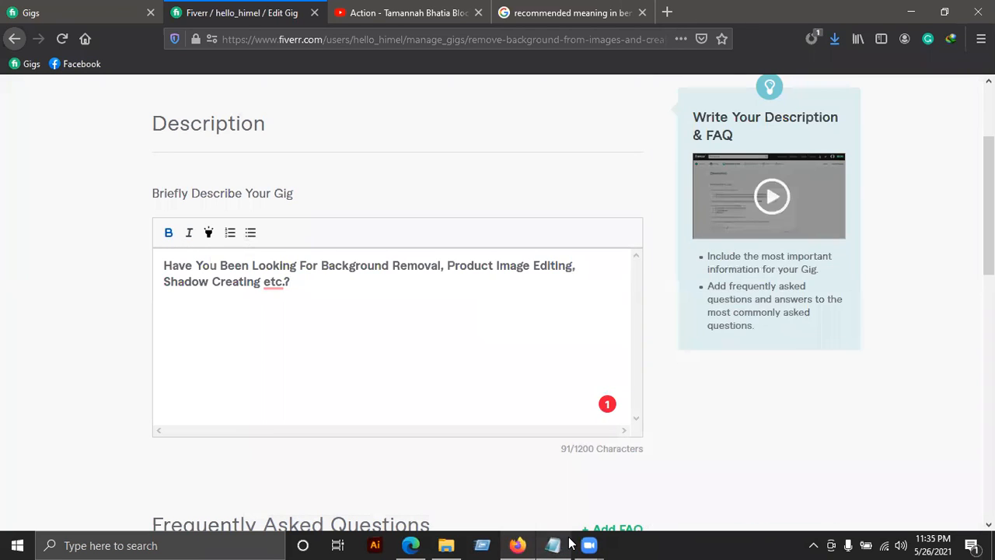
# Copy the "Well, search no further" paragraph from the Notepad text and paste it below the opening question in the Fiverr gig description
pyautogui.moveTo(552, 544)
pyautogui.click(552, 498)
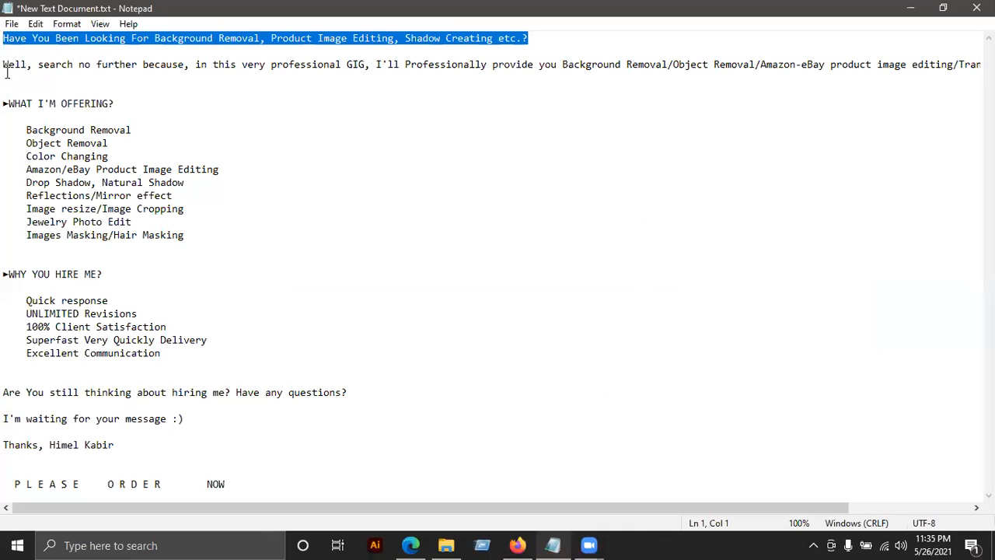
pyautogui.click(5, 76)
pyautogui.moveTo(61, 78); pyautogui.dragTo(118, 64)
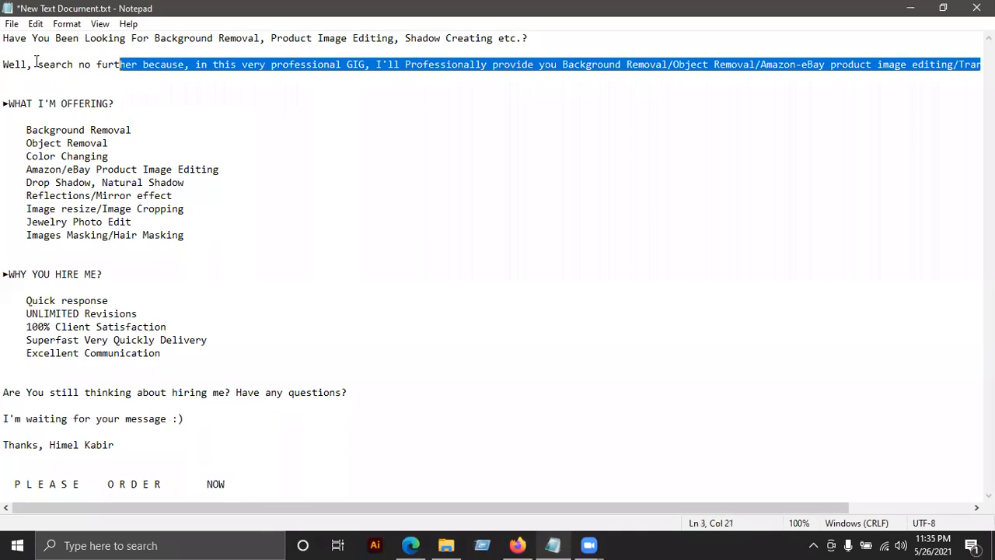
pyautogui.click(4, 63)
pyautogui.moveTo(5, 64); pyautogui.dragTo(388, 63)
pyautogui.click(769, 35)
pyautogui.tripleClick(894, 69)
pyautogui.hotkey('ctrl', 'c')
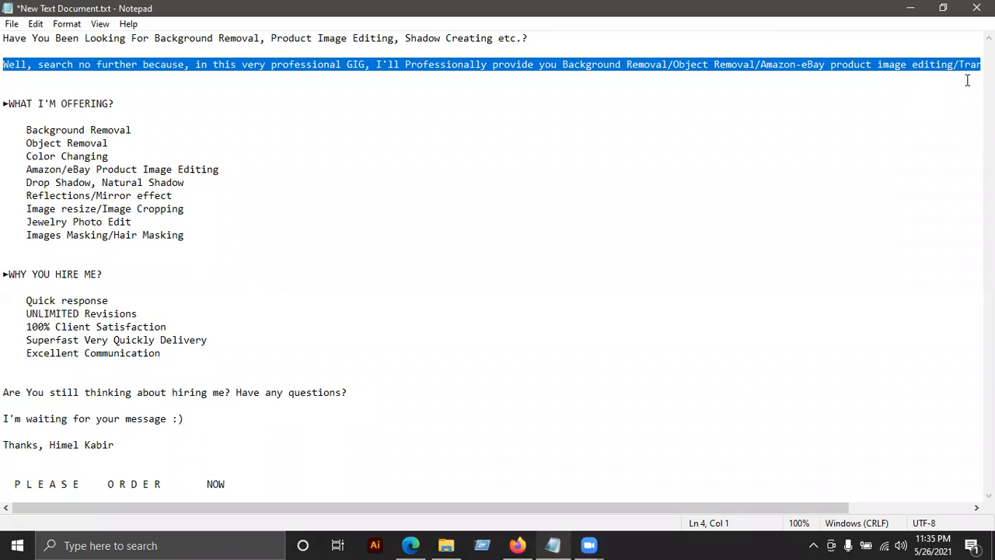
pyautogui.moveTo(721, 511); pyautogui.dragTo(871, 492)
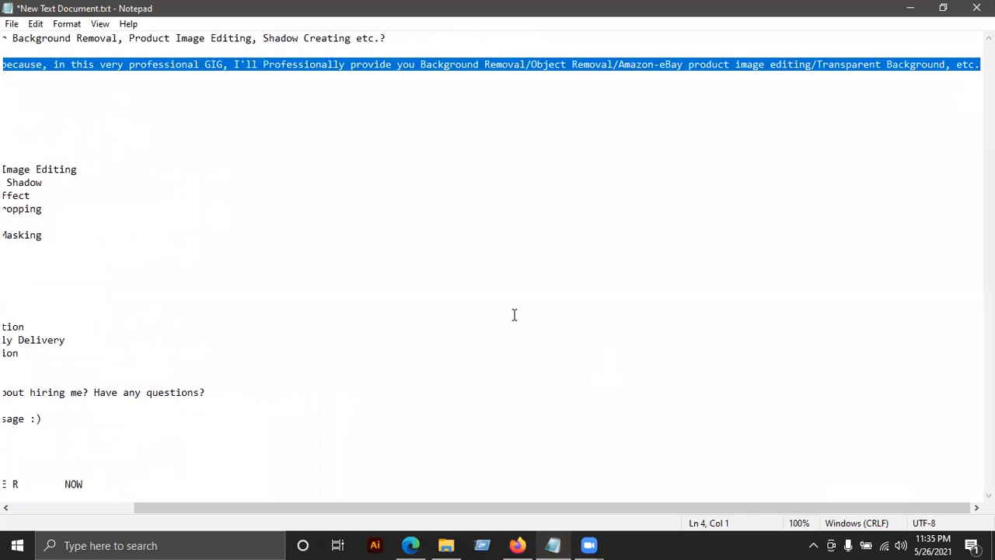
pyautogui.click(911, 8)
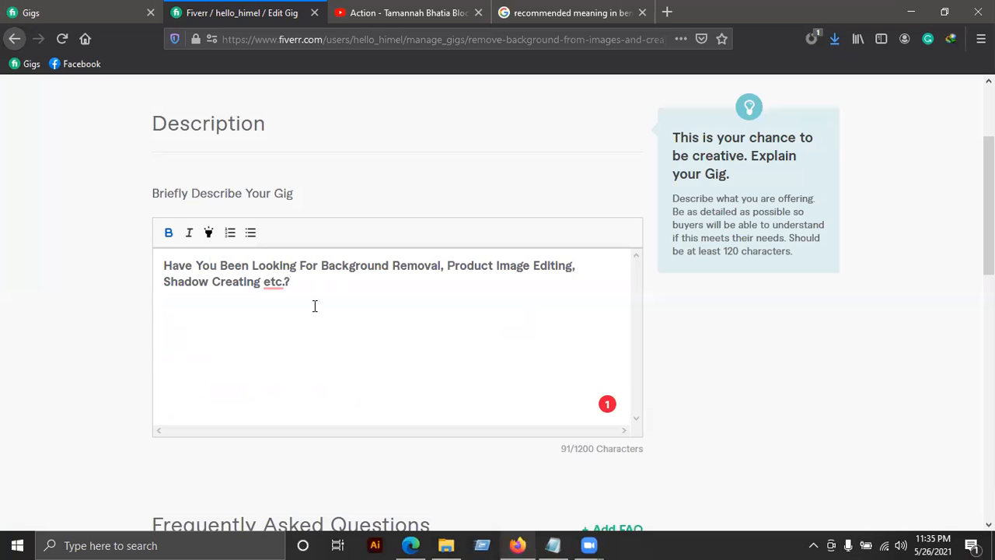
pyautogui.hotkey('ctrl', 'v')
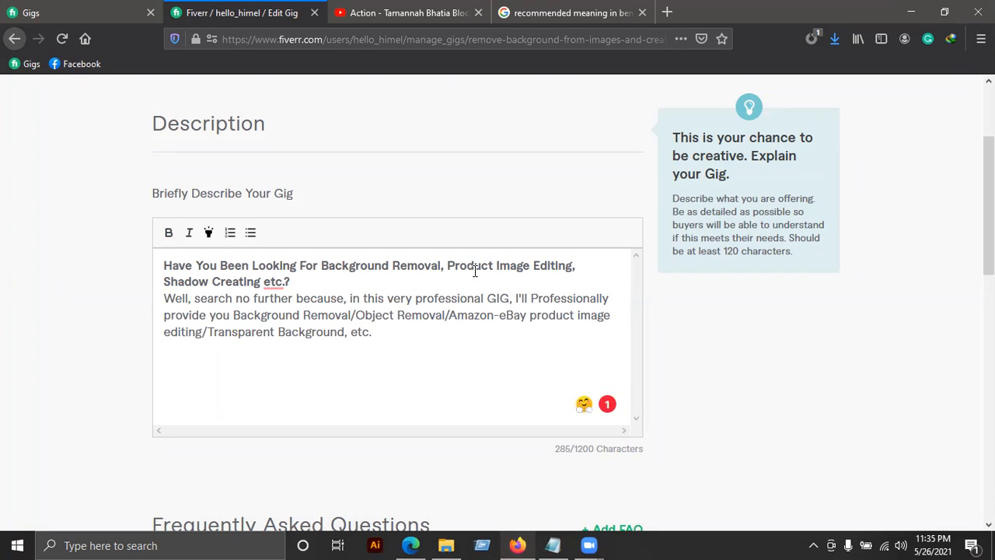
# Highlight the pasted paragraph's text from "I'll Professionally provide you" through "etc."
pyautogui.moveTo(515, 298); pyautogui.dragTo(602, 327)
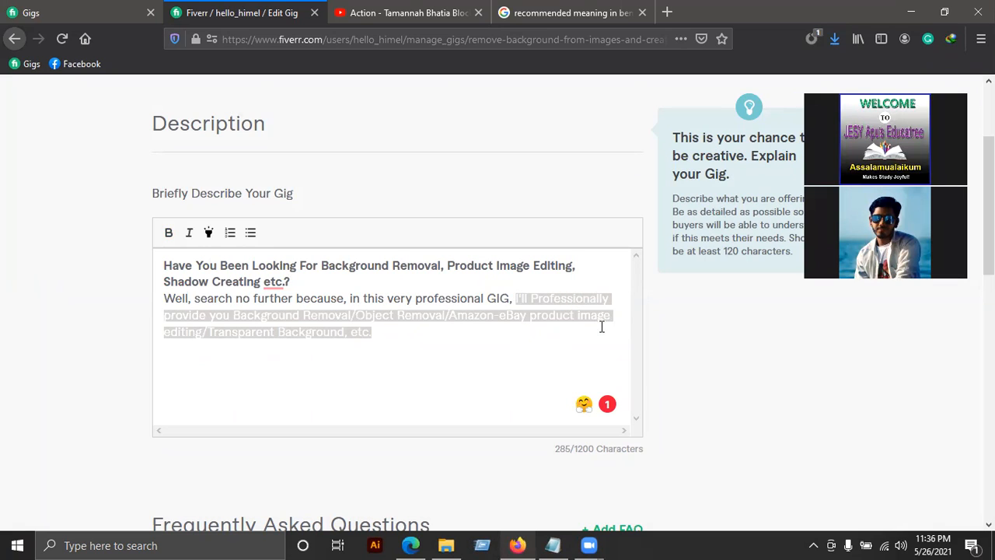
pyautogui.click(421, 347)
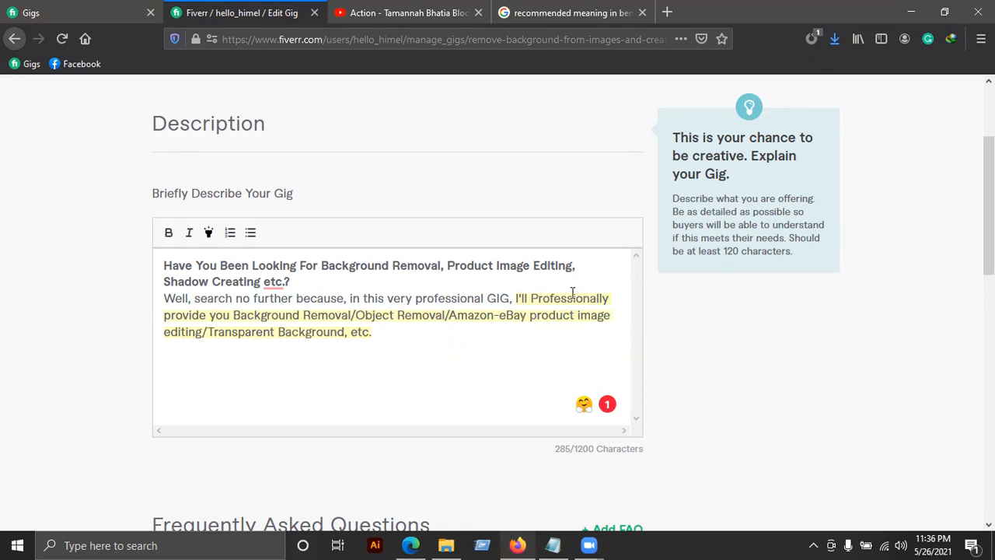
pyautogui.click(106, 332)
# Insert "Object Removal," after "Product Image Editing," in the opening question and make it bold
pyautogui.moveTo(355, 317); pyautogui.dragTo(446, 315)
pyautogui.click(572, 264)
pyautogui.press('BackSpace')
pyautogui.write('Object Removal,')
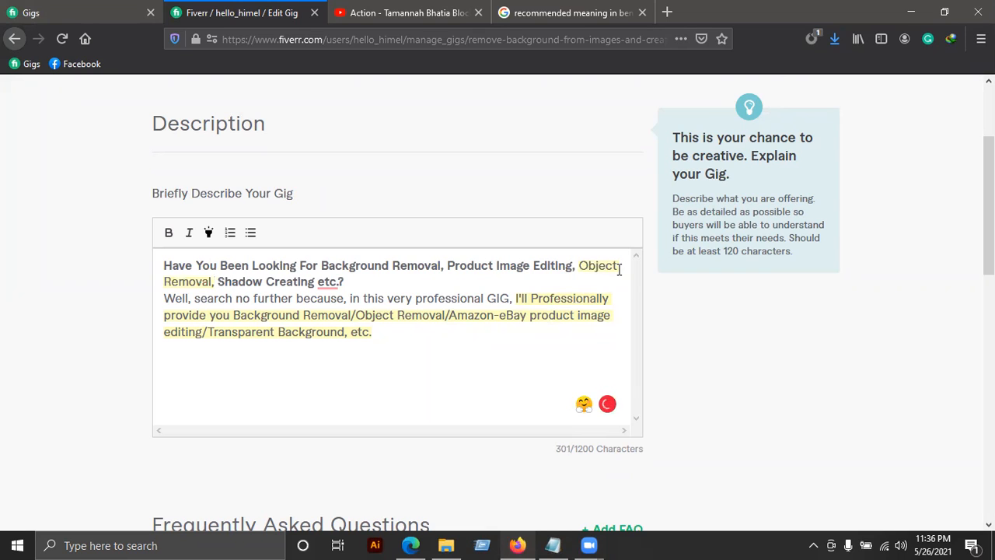
pyautogui.doubleClick(583, 265)
pyautogui.moveTo(140, 278); pyautogui.dragTo(218, 284)
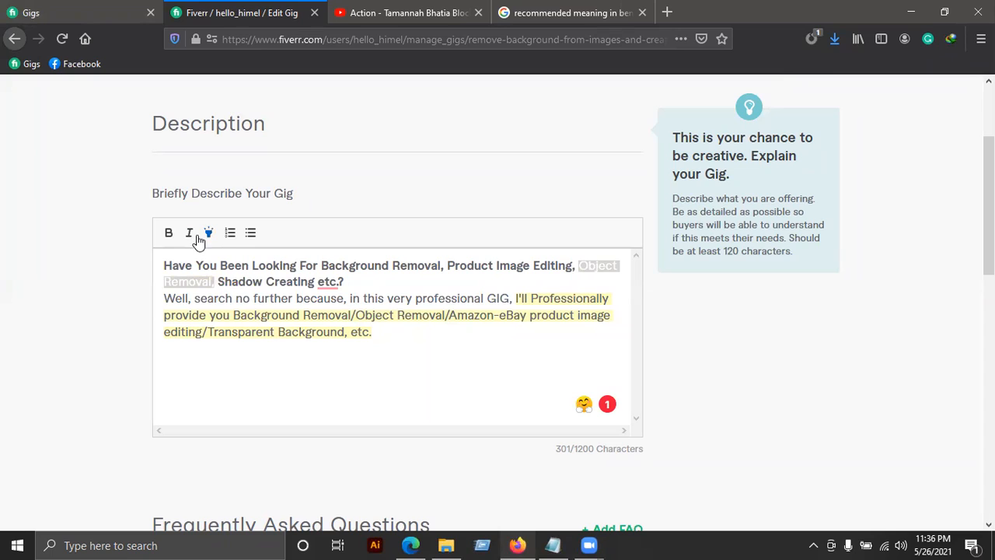
pyautogui.click(168, 234)
pyautogui.click(423, 285)
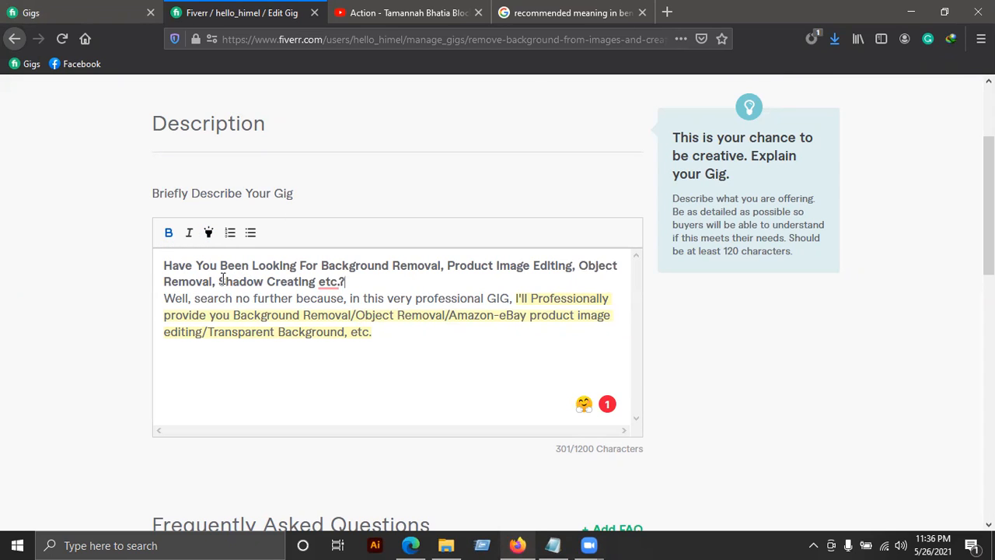
# Copy "Shadow Creating" from the opening question and paste it before "etc." at the end of the highlighted text
pyautogui.moveTo(224, 280); pyautogui.dragTo(299, 280)
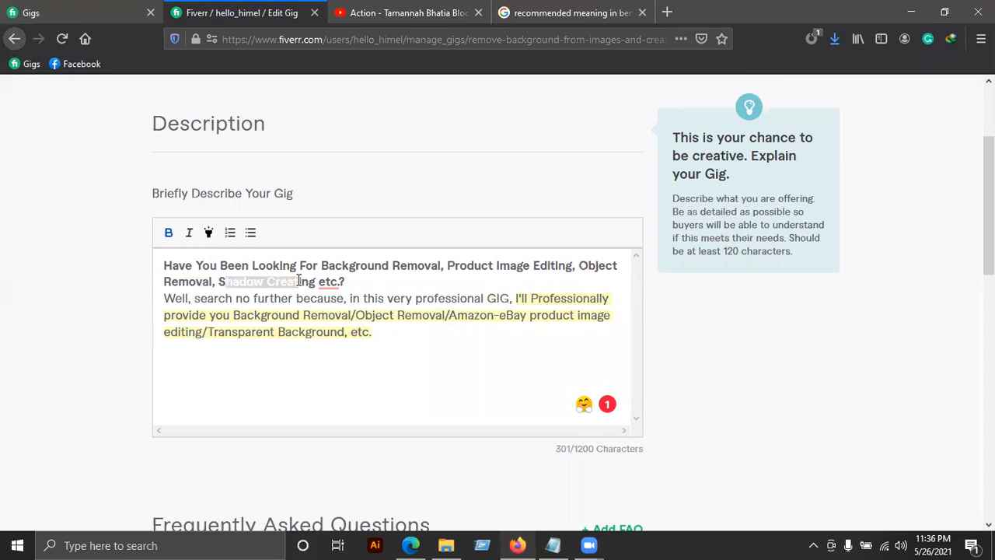
pyautogui.click(217, 280)
pyautogui.moveTo(217, 282); pyautogui.dragTo(317, 281)
pyautogui.hotkey('ctrl', 'c')
pyautogui.click(352, 339)
pyautogui.hotkey('ctrl', 'v')
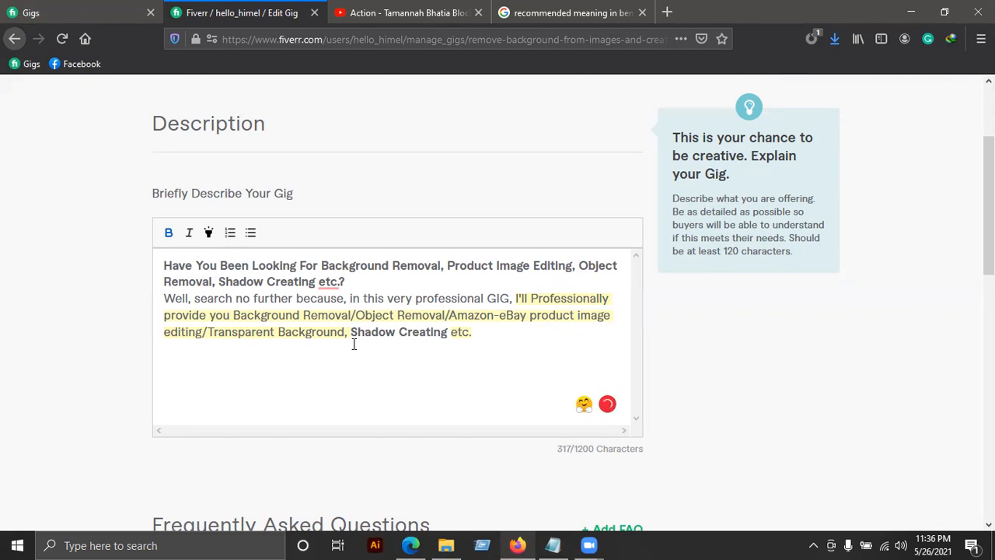
# Remove the bold formatting from "Shadow Creating" in the second paragraph
pyautogui.moveTo(449, 333); pyautogui.dragTo(349, 333)
pyautogui.click(171, 234)
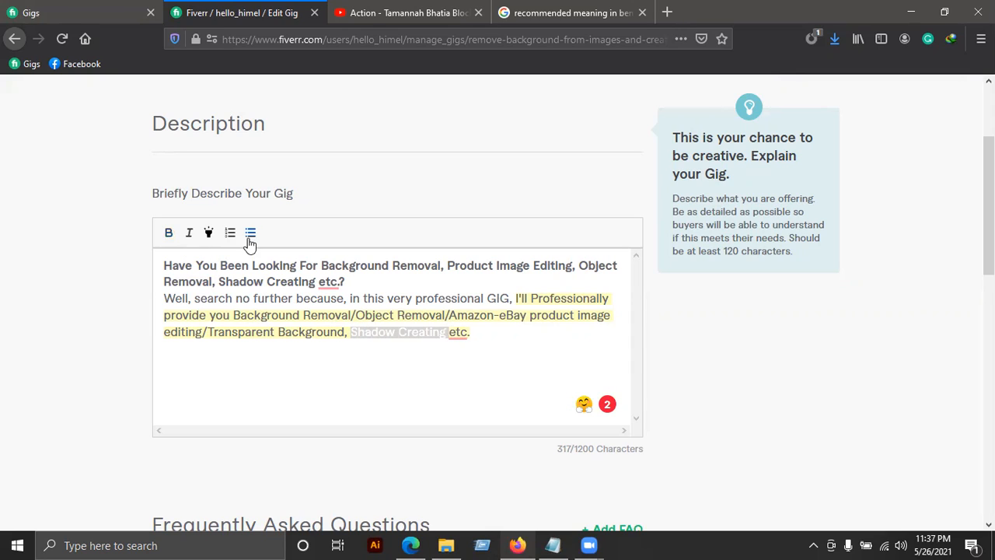
pyautogui.click(483, 334)
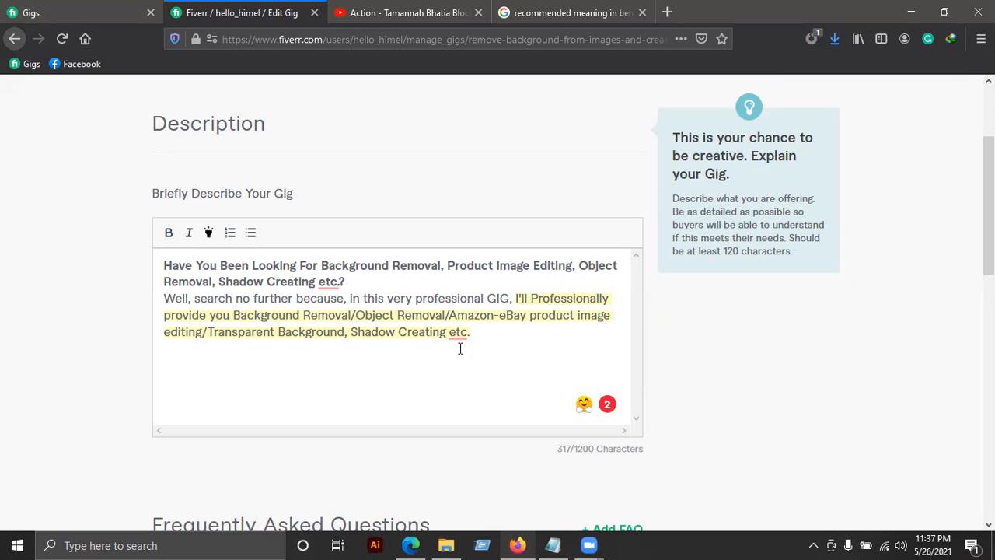
# Add two line breaks after the highlighted paragraph in the gig description
pyautogui.click(200, 268)
pyautogui.press('Return')
pyautogui.press('Return')
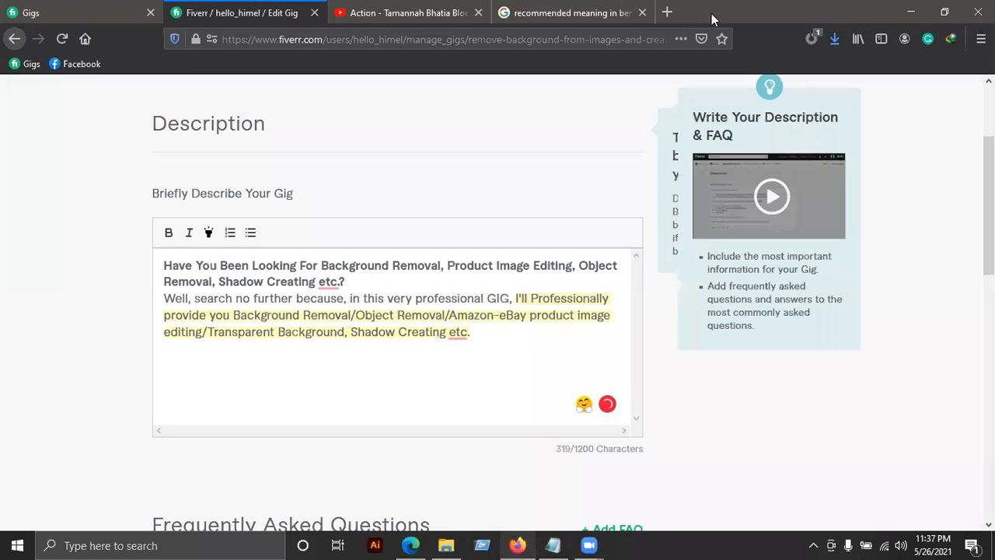
# Copy the "WHAT I'M OFFERING?" heading and its service list from Notepad and paste them at the end of the Fiverr gig description
pyautogui.click(553, 545)
pyautogui.hscroll(-5, 358, 326)
pyautogui.hscroll(5, 355, 315)
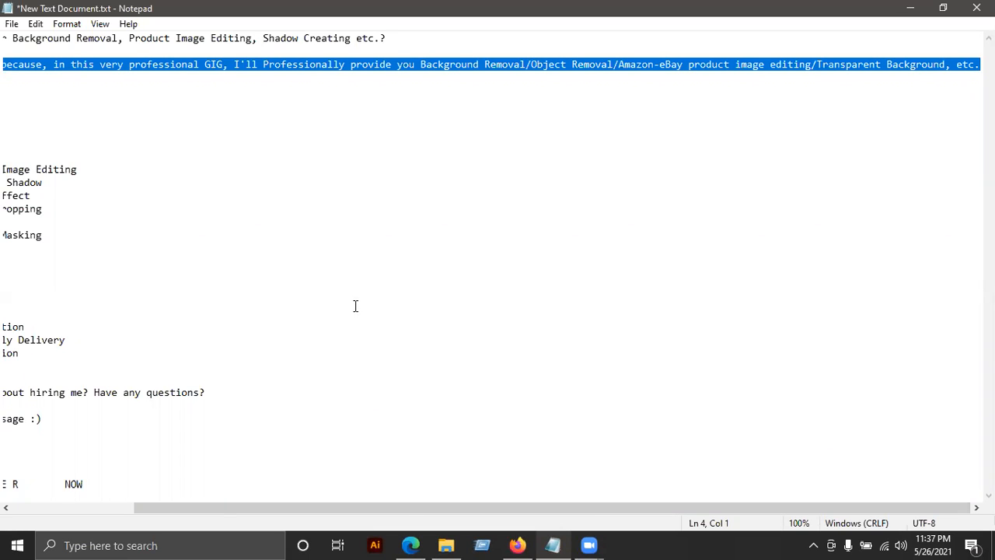
pyautogui.hscroll(-3, 355, 306)
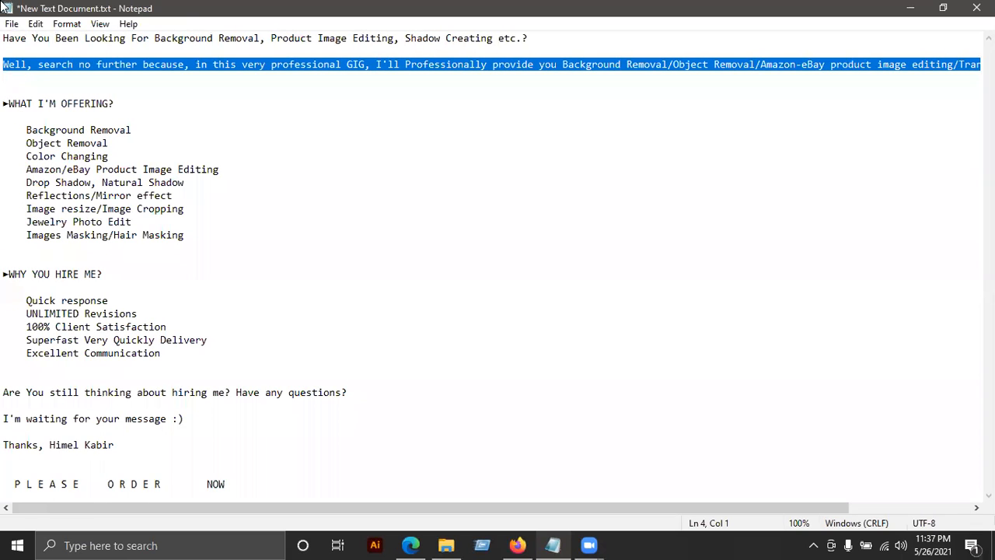
pyautogui.moveTo(4, 37); pyautogui.dragTo(4, 76)
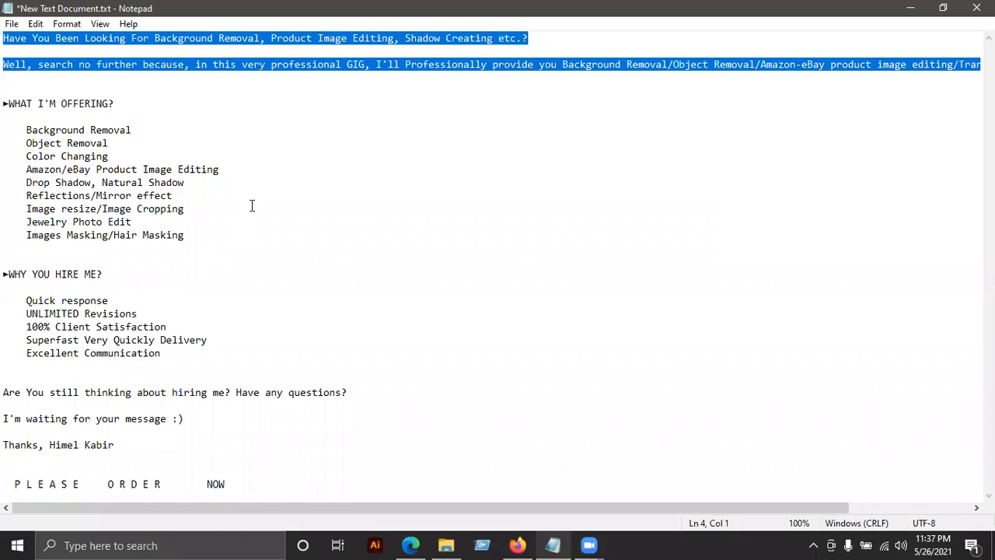
pyautogui.click(269, 87)
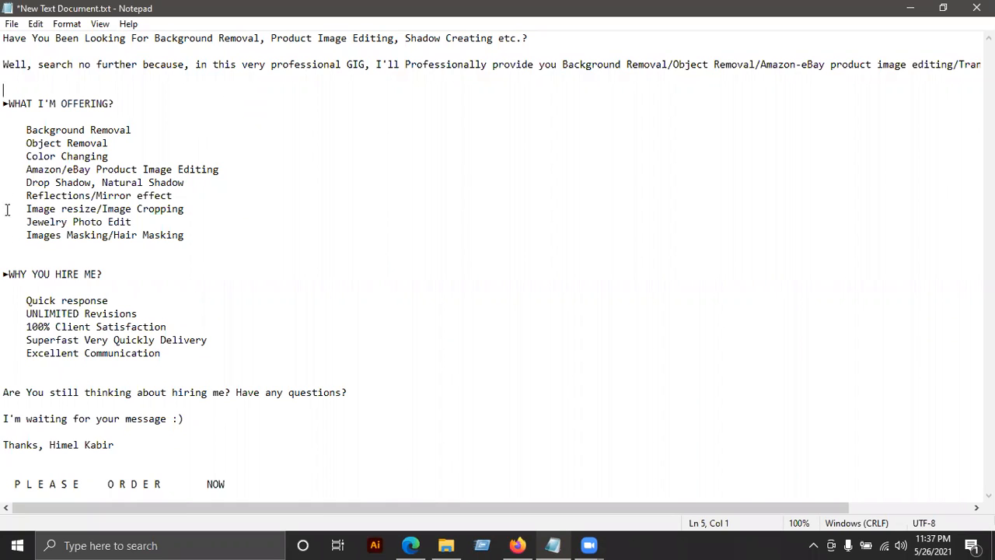
pyautogui.moveTo(5, 104); pyautogui.dragTo(270, 235)
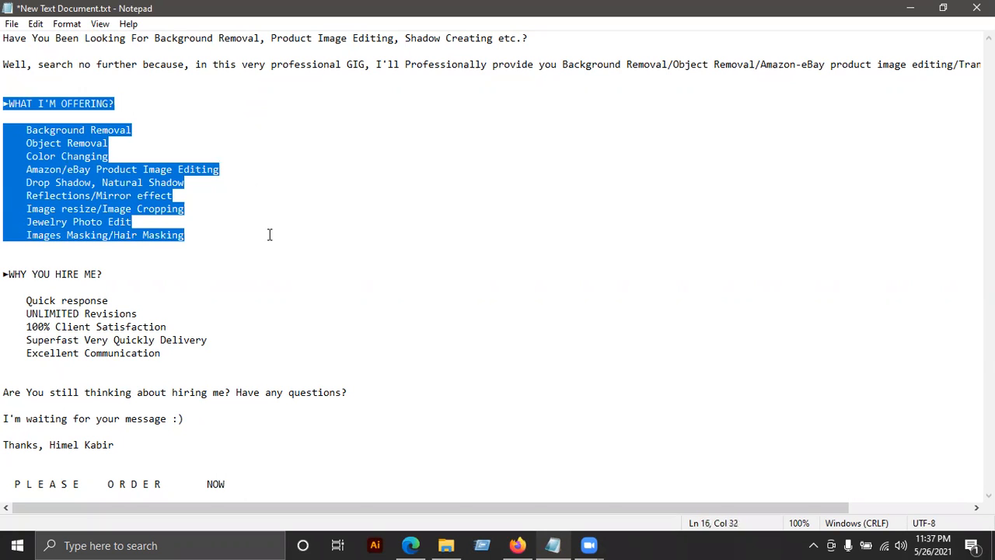
pyautogui.hotkey('alt', 'Tab')
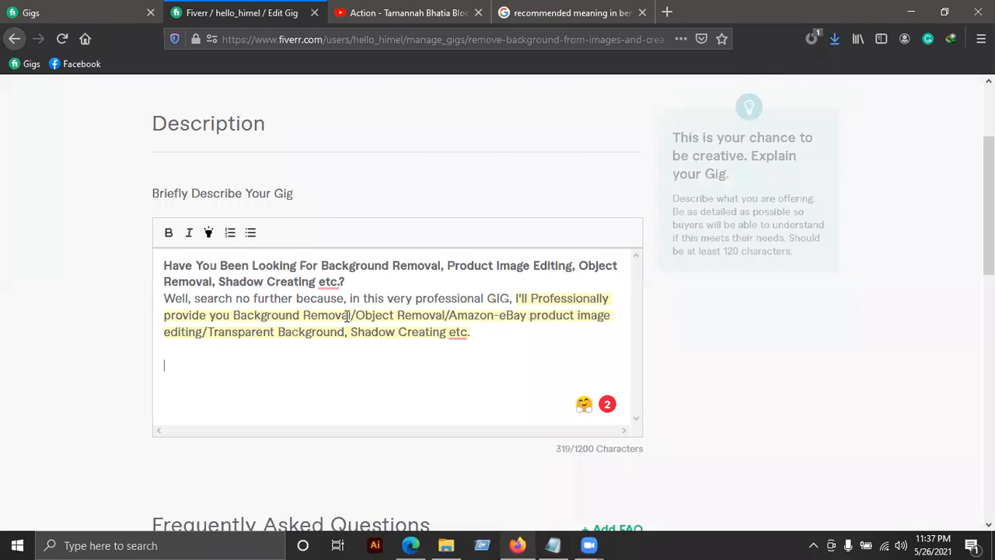
pyautogui.write("▶WHAT I'M OFFERING?  Background Removal Object Removal Color Changing Amazon/eBay Product Image Editing Drop Shadow, Natural Shadow Reflections/Mirror effect Image resize/Image Cropping Jewelry Photo Edit Images Masking/Hair Masking")
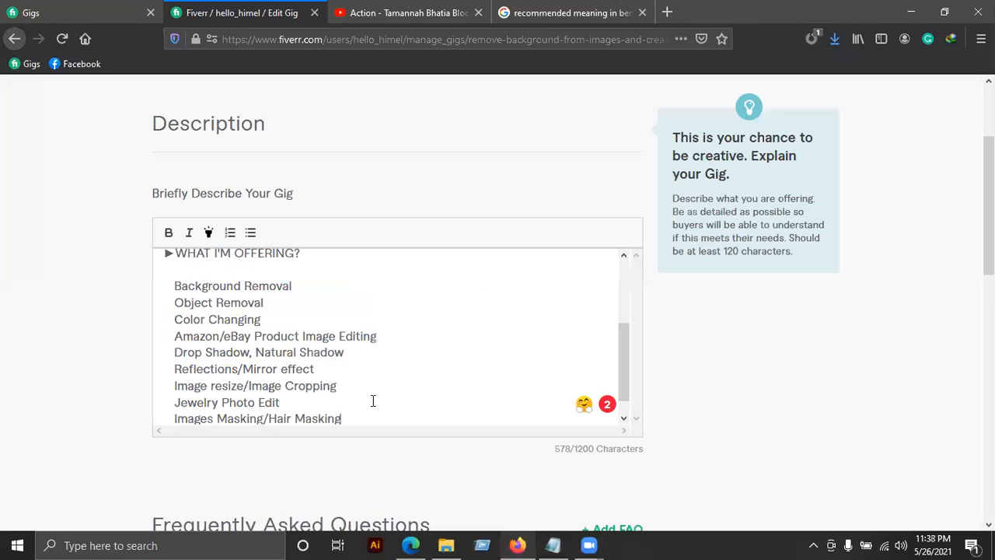
# Remove the blank line between the "WHAT I'M OFFERING?" heading and the service list
pyautogui.scroll(4, 233, 365)
pyautogui.scroll(-2, 194, 349)
pyautogui.click(187, 313)
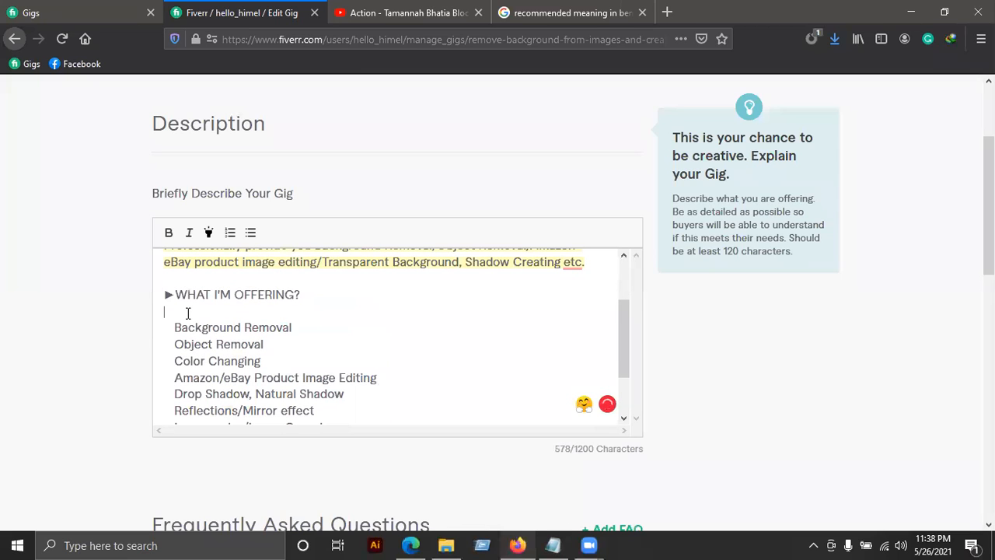
pyautogui.press('BackSpace')
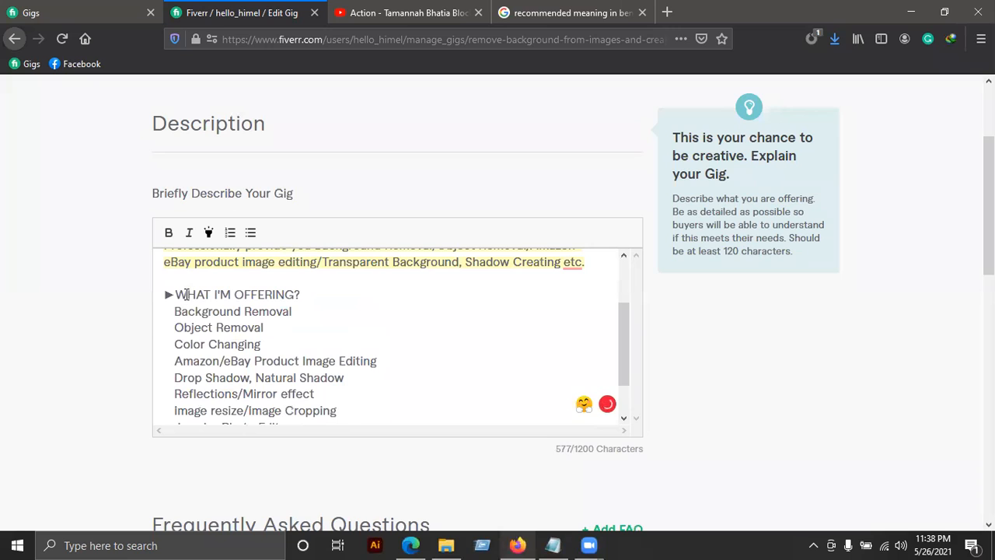
# Make the "WHAT I'M OFFERING?" heading bold
pyautogui.moveTo(304, 294); pyautogui.dragTo(160, 294)
pyautogui.click(165, 236)
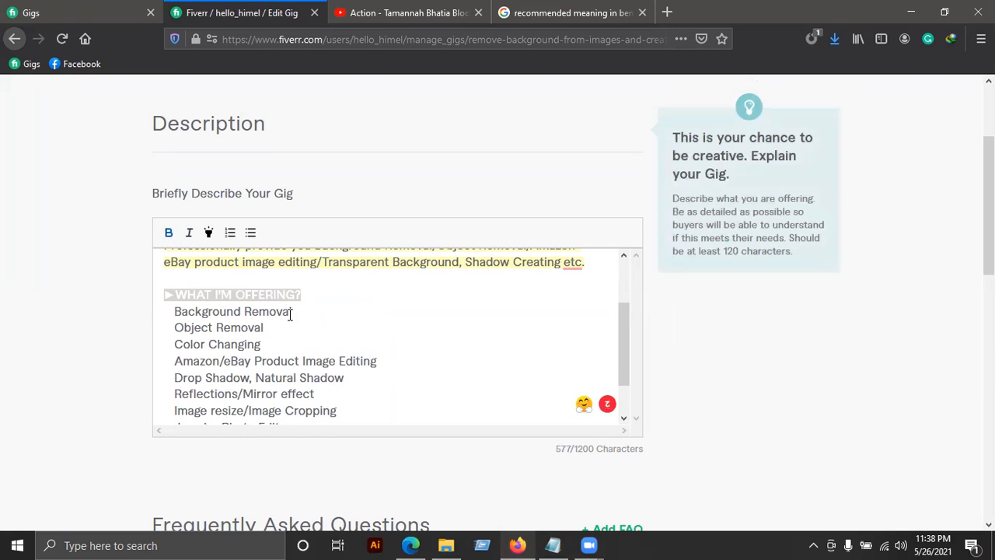
pyautogui.click(289, 312)
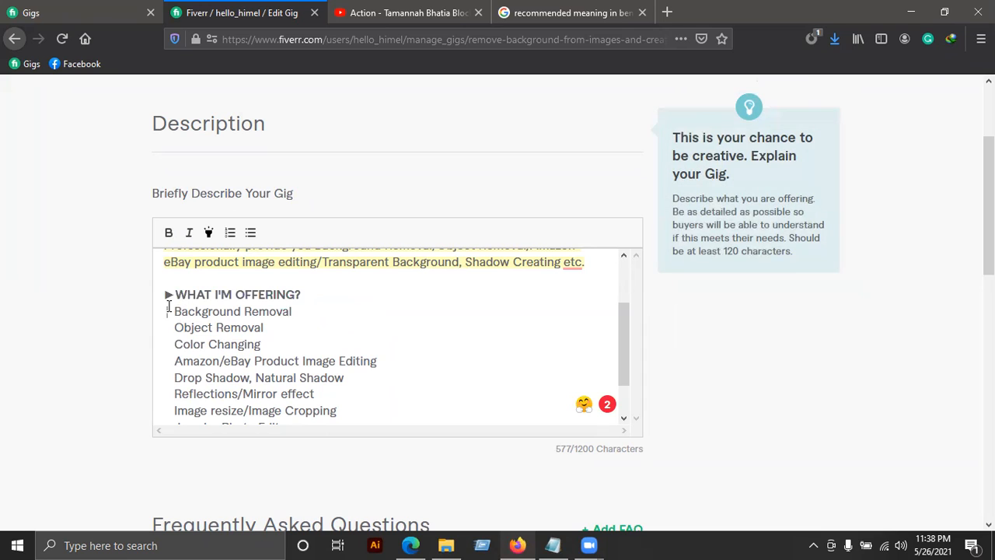
# Review the service list under "WHAT I'M OFFERING?" and the introductory text of the gig description
pyautogui.click(273, 326)
pyautogui.click(265, 343)
pyautogui.scroll(-1, 265, 343)
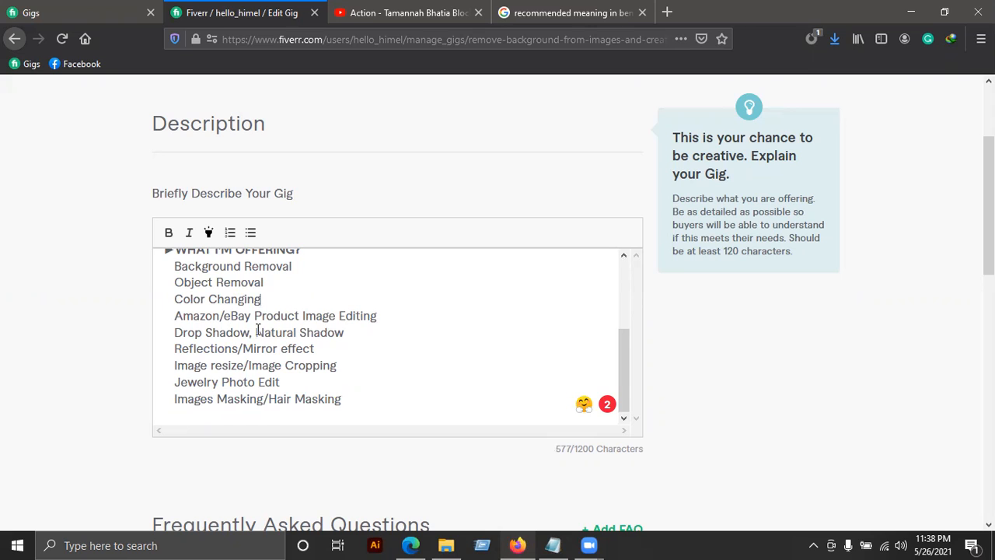
pyautogui.click(337, 339)
pyautogui.click(233, 364)
pyautogui.click(340, 367)
pyautogui.click(286, 389)
pyautogui.scroll(-2, 271, 400)
pyautogui.scroll(3, 355, 311)
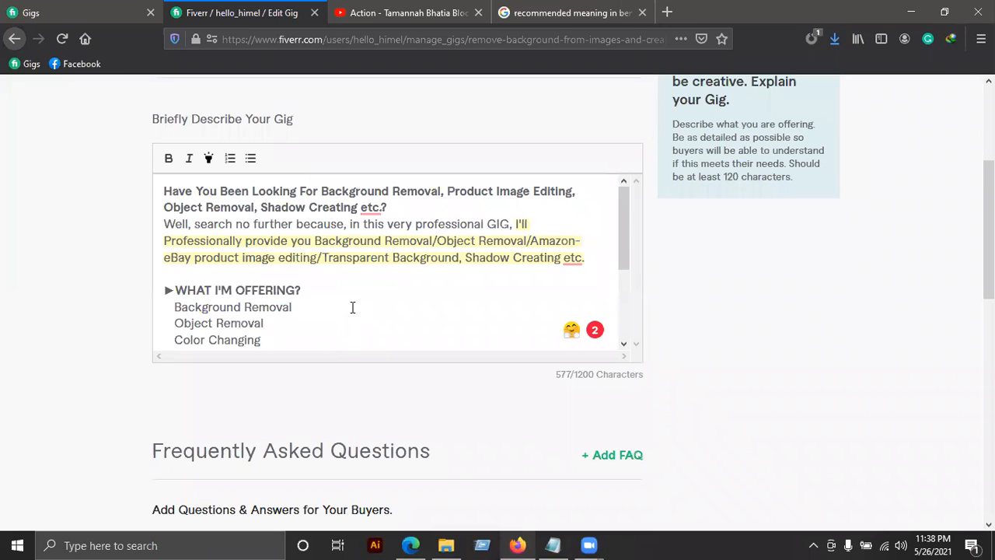
pyautogui.scroll(-2, 352, 308)
pyautogui.scroll(-1, 352, 308)
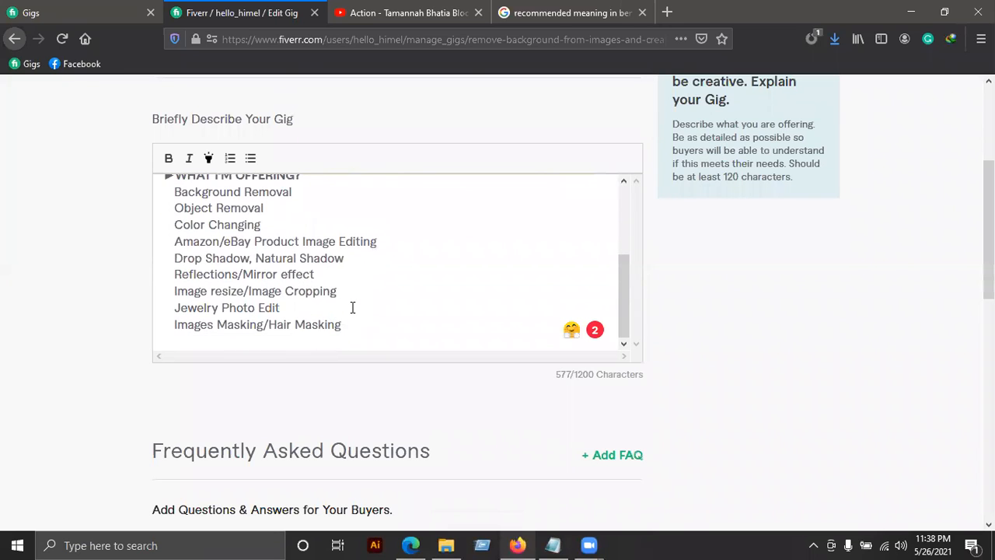
pyautogui.scroll(3, 352, 308)
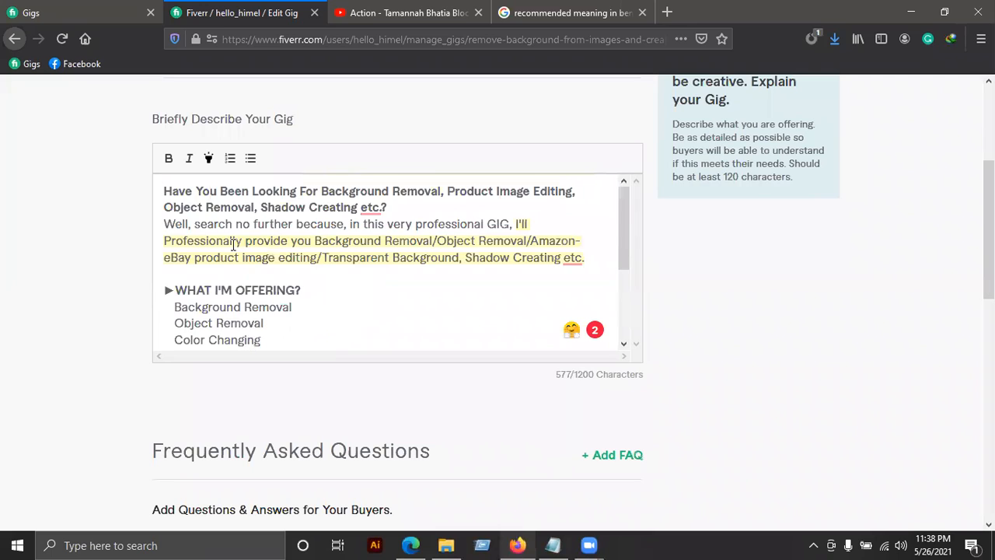
pyautogui.scroll(-2, 234, 244)
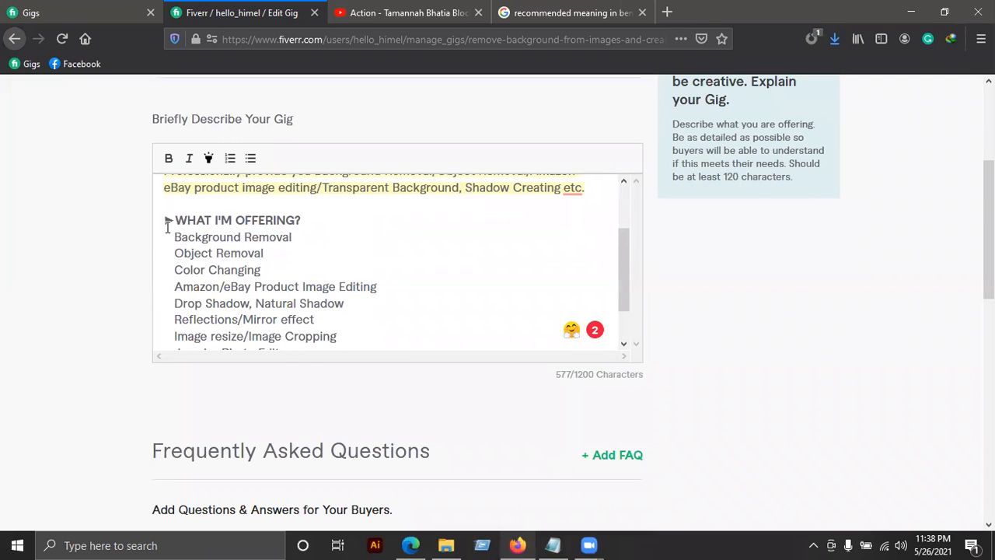
pyautogui.scroll(-1, 374, 283)
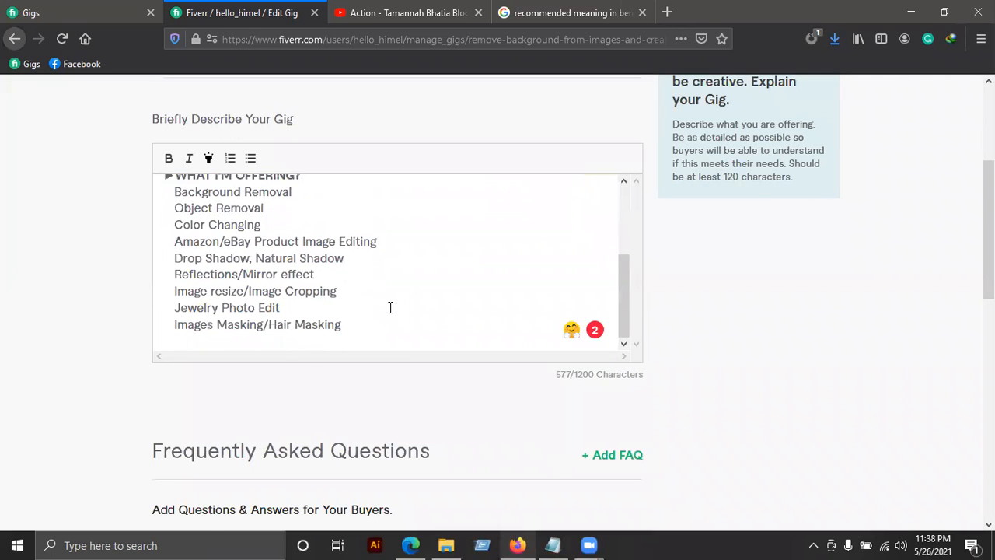
# Add two line breaks after "Images Masking/Hair Masking" at the end of the service list
pyautogui.scroll(-1, 391, 308)
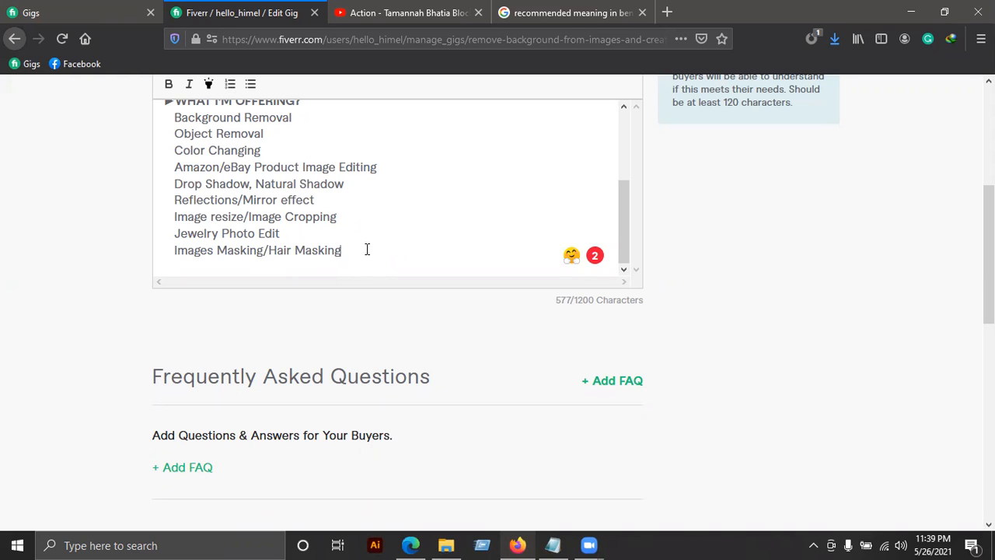
pyautogui.press('Return')
pyautogui.press('Return')
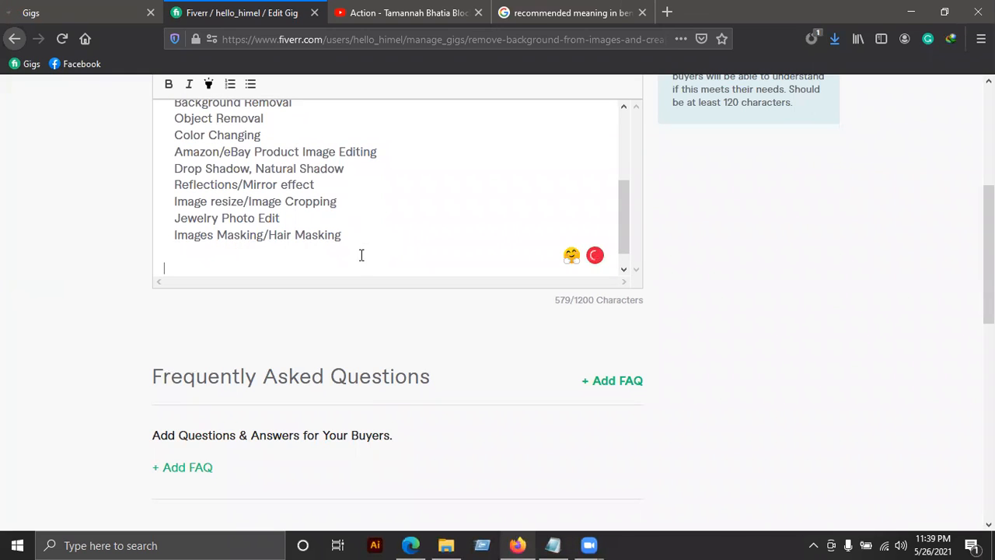
# Review the service list under "WHAT I'M OFFERING?" and the surrounding gig description
pyautogui.scroll(1, 385, 214)
pyautogui.scroll(-1, 388, 216)
pyautogui.scroll(2, 393, 218)
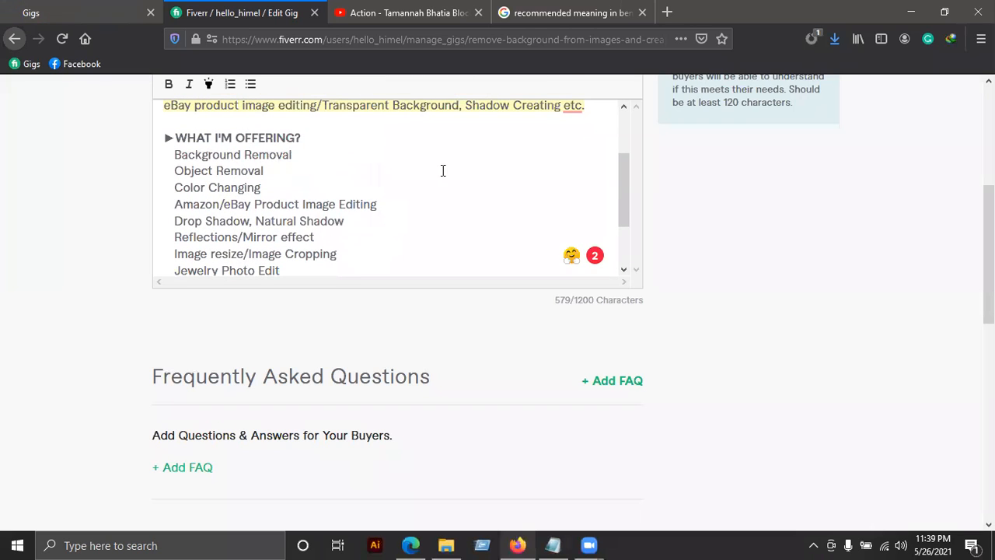
pyautogui.scroll(-1, 412, 221)
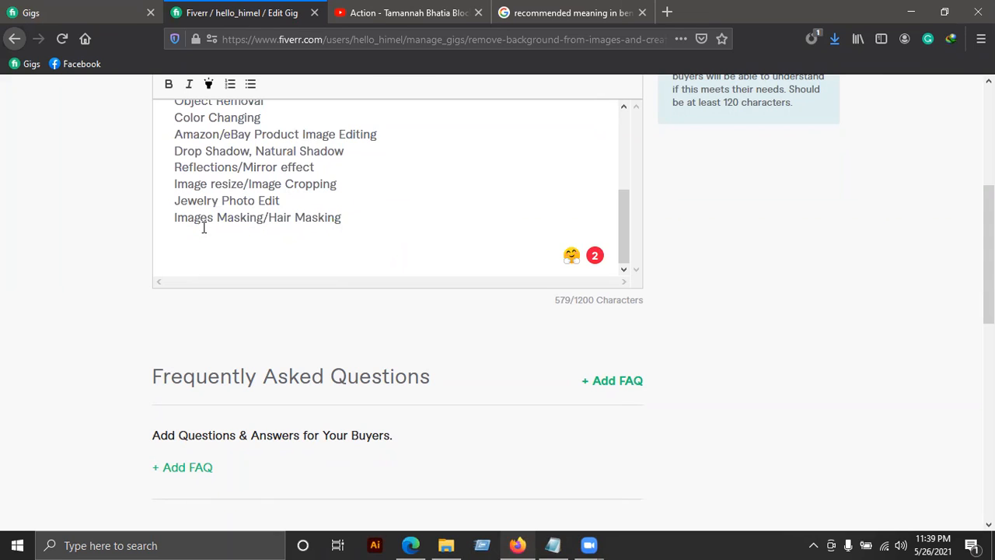
pyautogui.click(289, 200)
pyautogui.scroll(2, 262, 153)
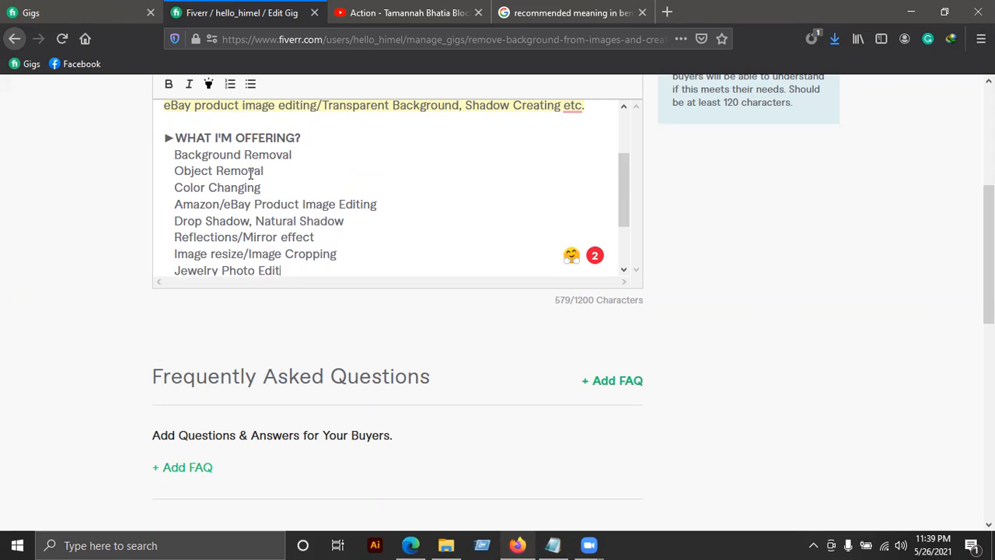
pyautogui.scroll(2, 284, 122)
pyautogui.scroll(-2, 278, 323)
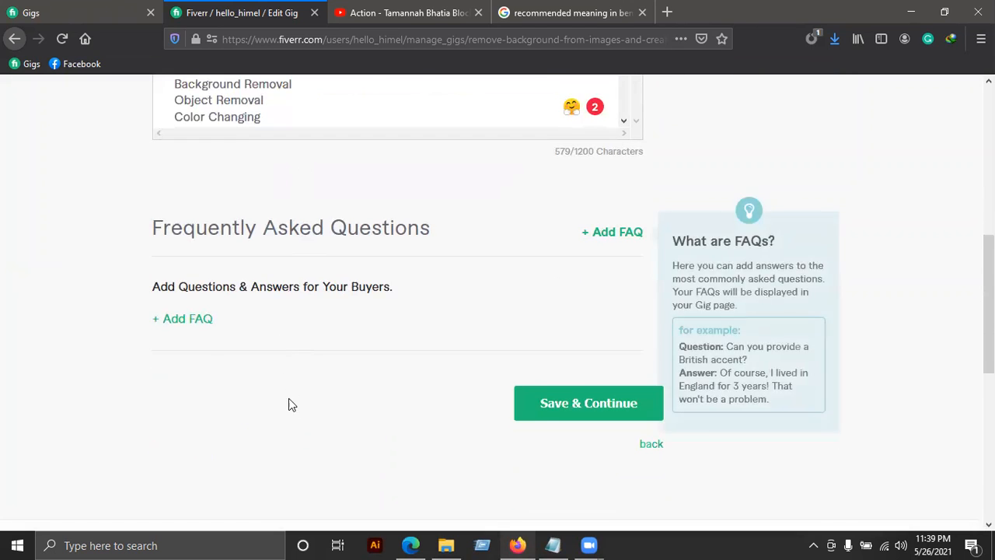
pyautogui.scroll(4, 289, 419)
pyautogui.scroll(-3, 371, 277)
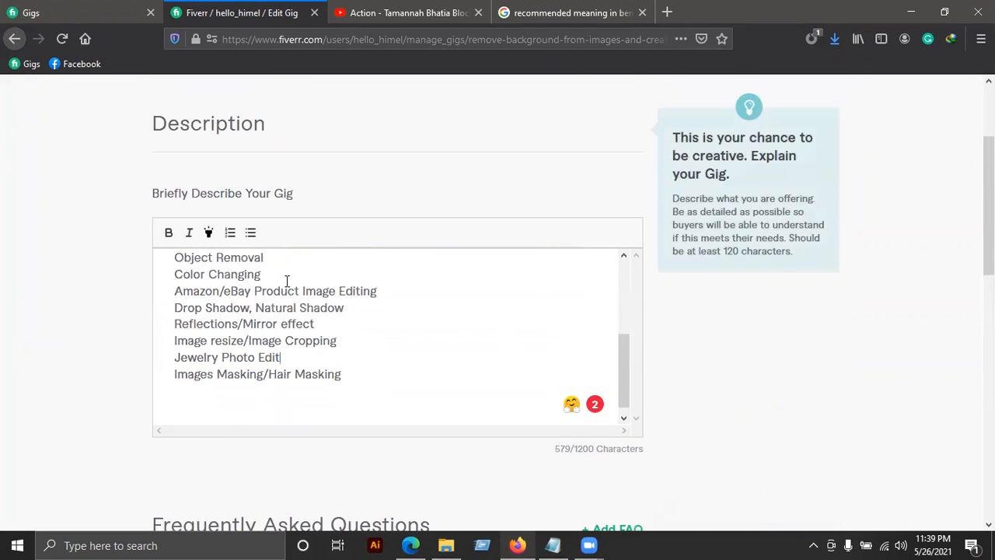
pyautogui.scroll(3, 281, 281)
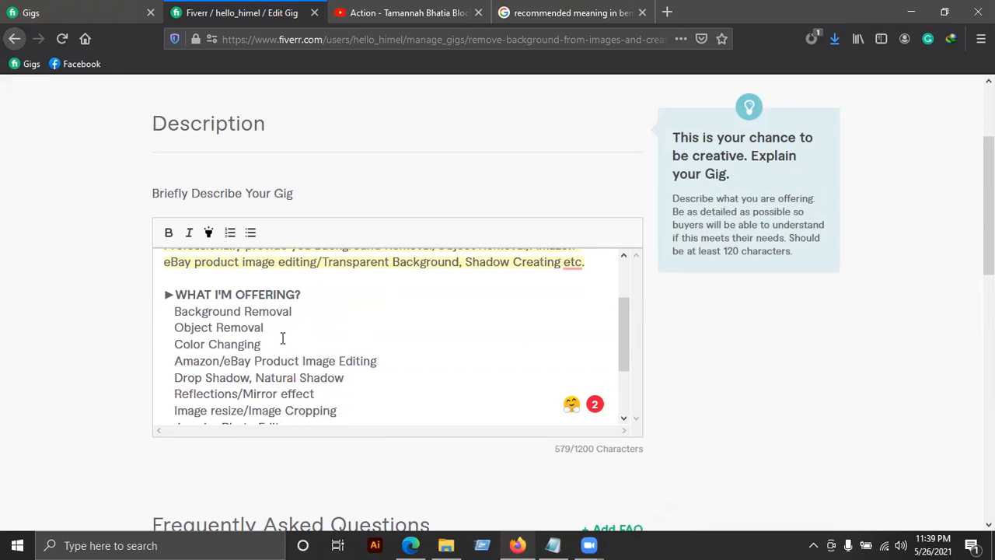
# Move the "Color Changing" line in the service list to directly below "Jewelry Photo Edit"
pyautogui.moveTo(261, 346); pyautogui.dragTo(172, 352)
pyautogui.hotkey('ctrl', 'c')
pyautogui.press('BackSpace')
pyautogui.press('BackSpace')
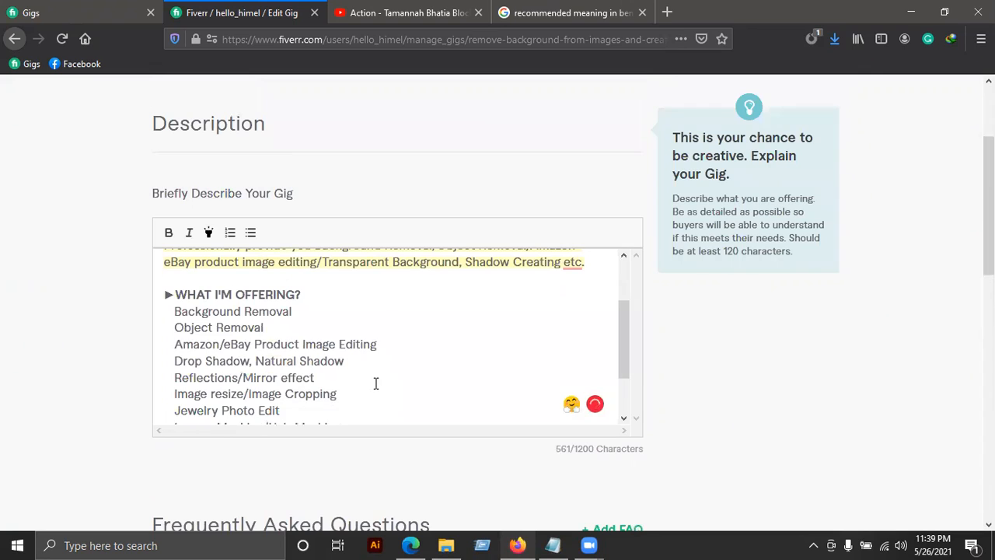
pyautogui.scroll(-2, 347, 382)
pyautogui.click(307, 354)
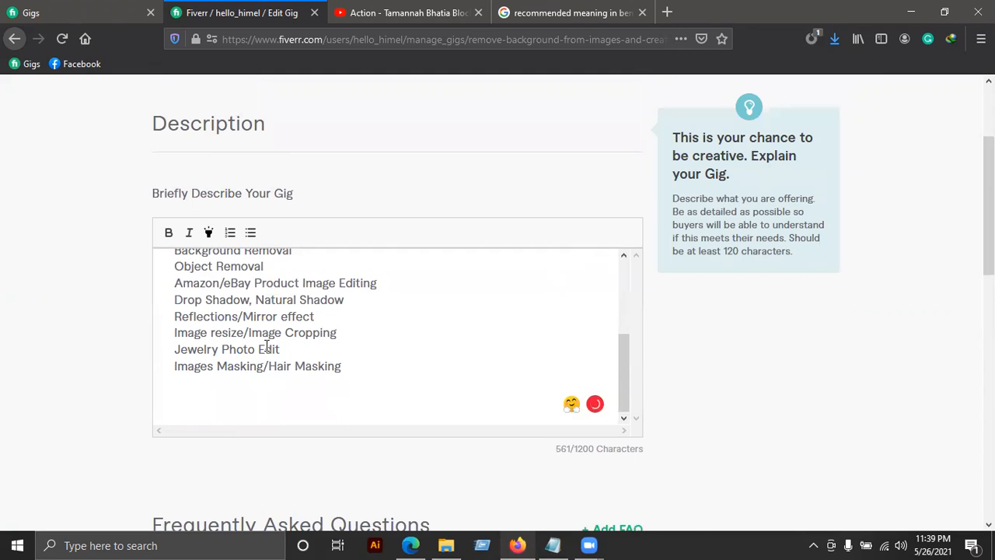
pyautogui.press('Return')
pyautogui.hotkey('ctrl', 'v')
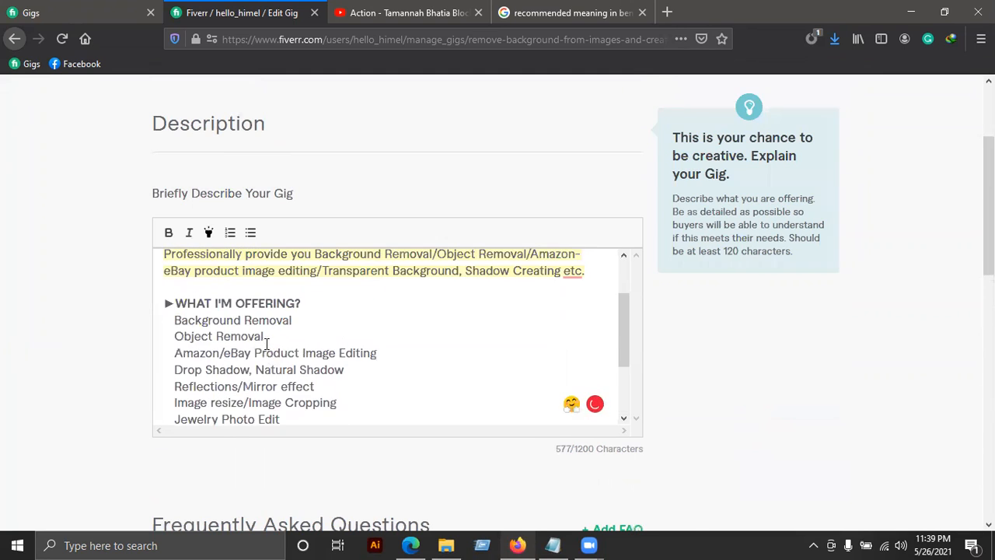
pyautogui.click(170, 365)
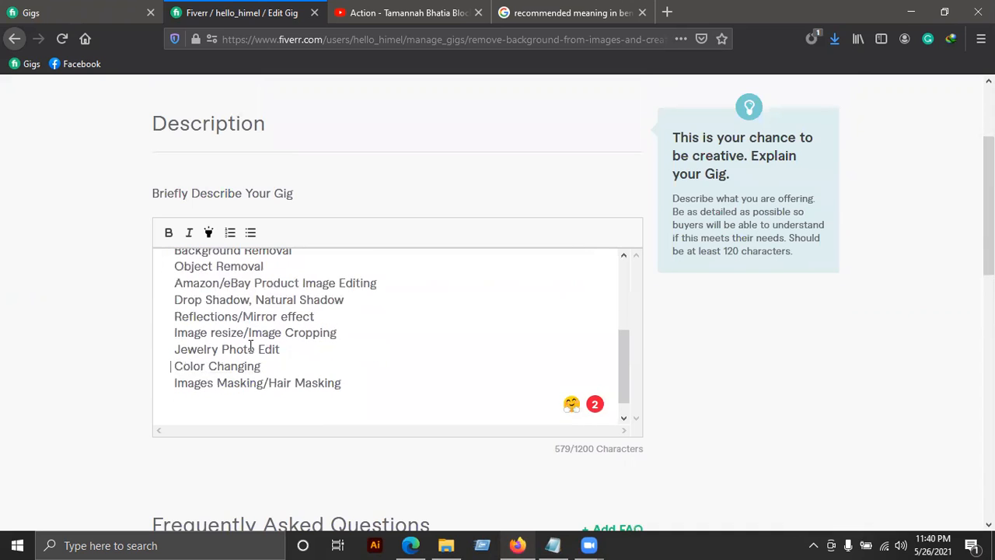
pyautogui.click(205, 349)
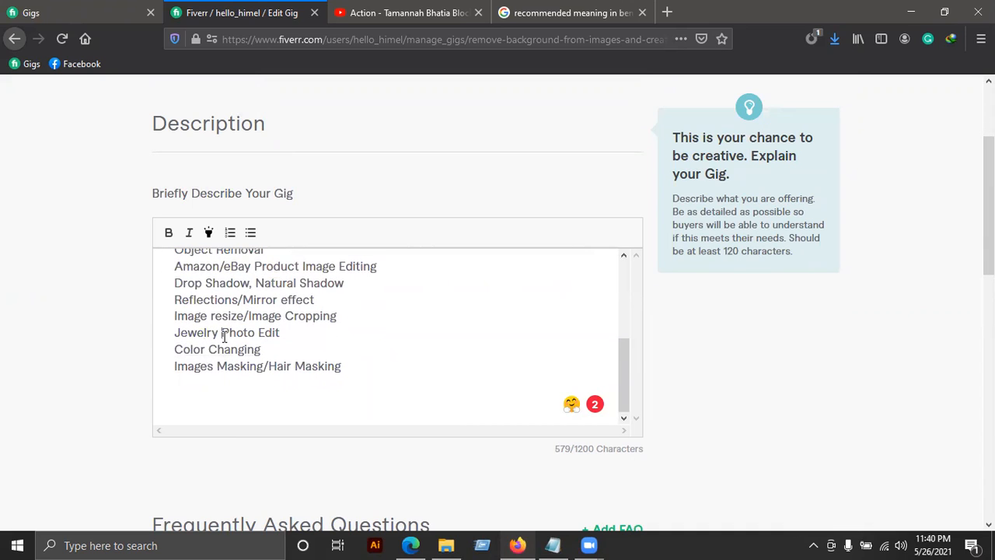
# Append "(For an Extra)" to the "Jewelry Photo Edit", "Color Changing" and "Images Masking/Hair Masking" lines
pyautogui.click(287, 332)
pyautogui.write('(For an Extra')
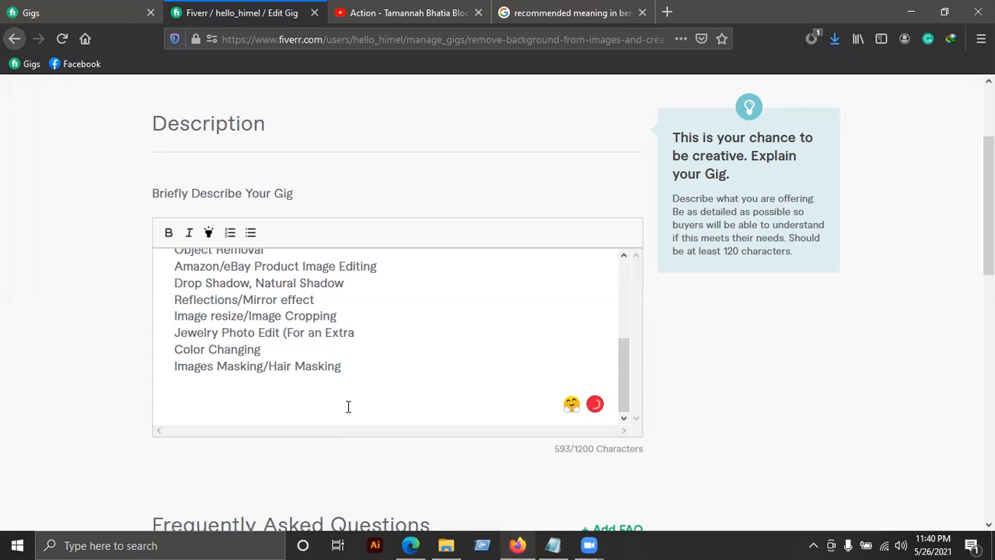
pyautogui.moveTo(357, 332); pyautogui.dragTo(285, 332)
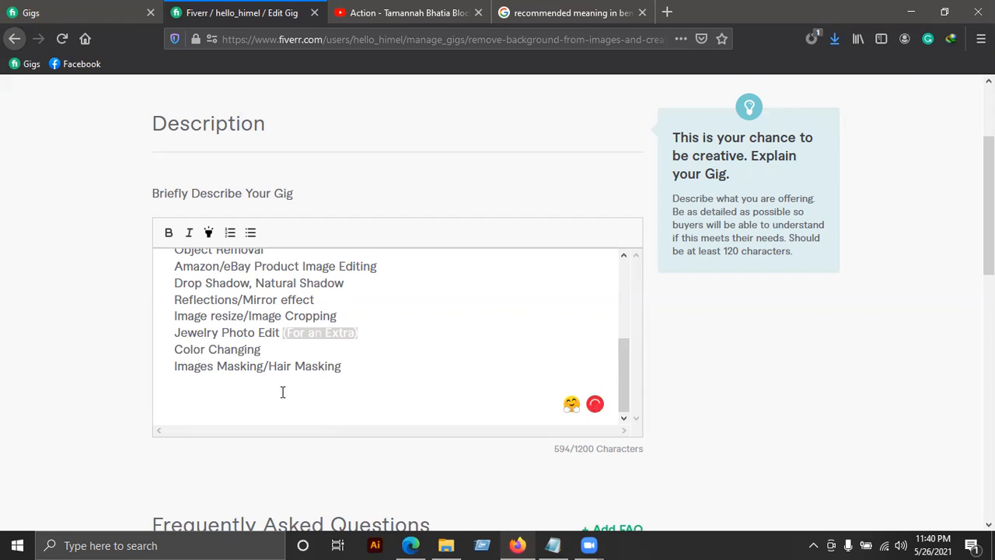
pyautogui.click(293, 355)
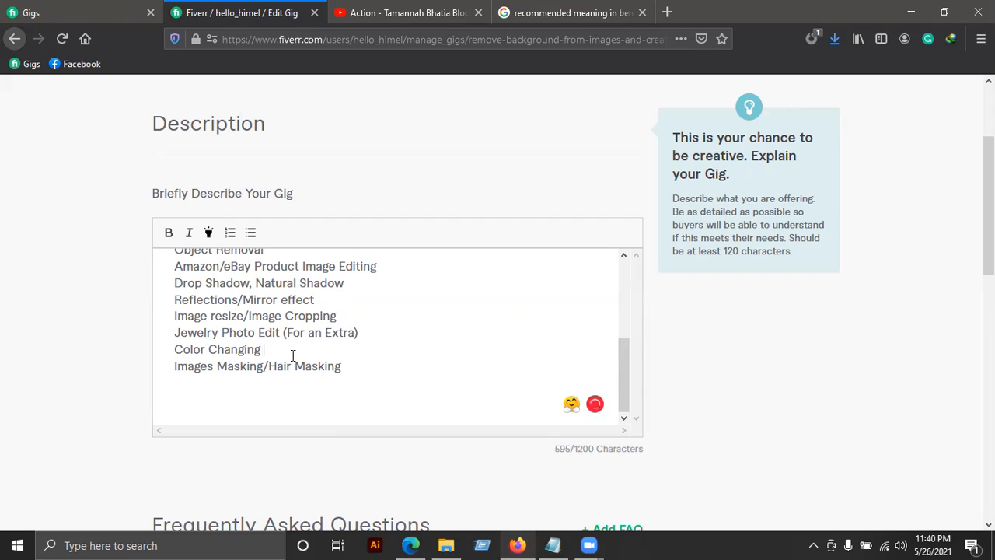
pyautogui.write('(For an Extra)')
pyautogui.click(356, 372)
pyautogui.write('(For an Extra)')
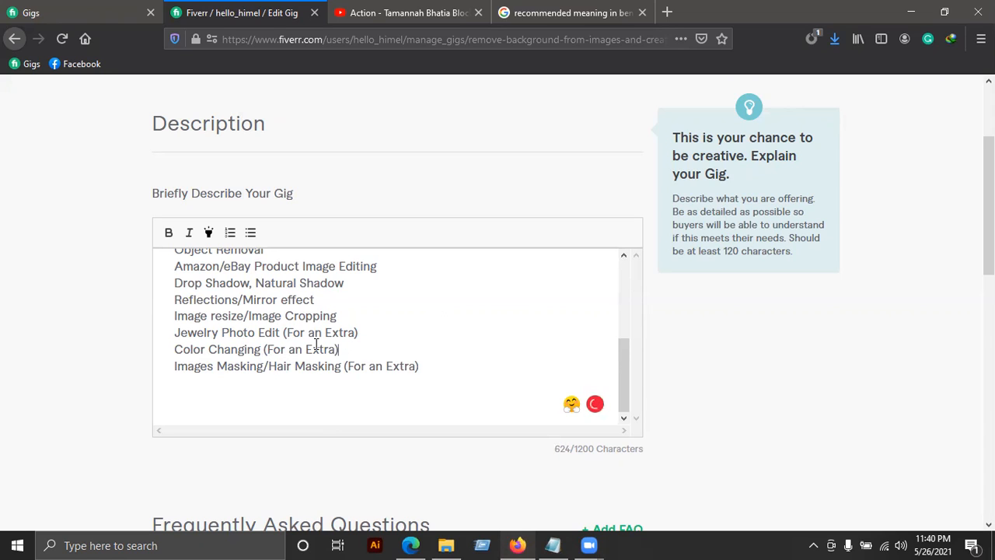
# Remove "(For an Extra)" from the "Jewelry Photo Edit", "Color Changing" and "Images Masking/Hair Masking" lines
pyautogui.moveTo(285, 330); pyautogui.dragTo(378, 331)
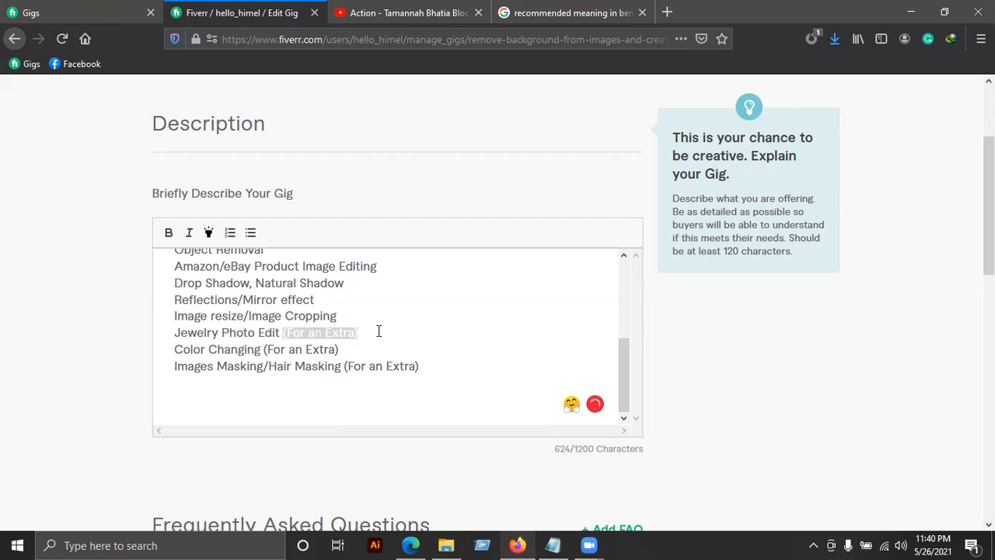
pyautogui.press('BackSpace')
pyautogui.click(368, 349)
pyautogui.press('BackSpace')
pyautogui.press('BackSpace')
pyautogui.press('BackSpace')
pyautogui.press('BackSpace')
pyautogui.press('BackSpace')
pyautogui.press('BackSpace')
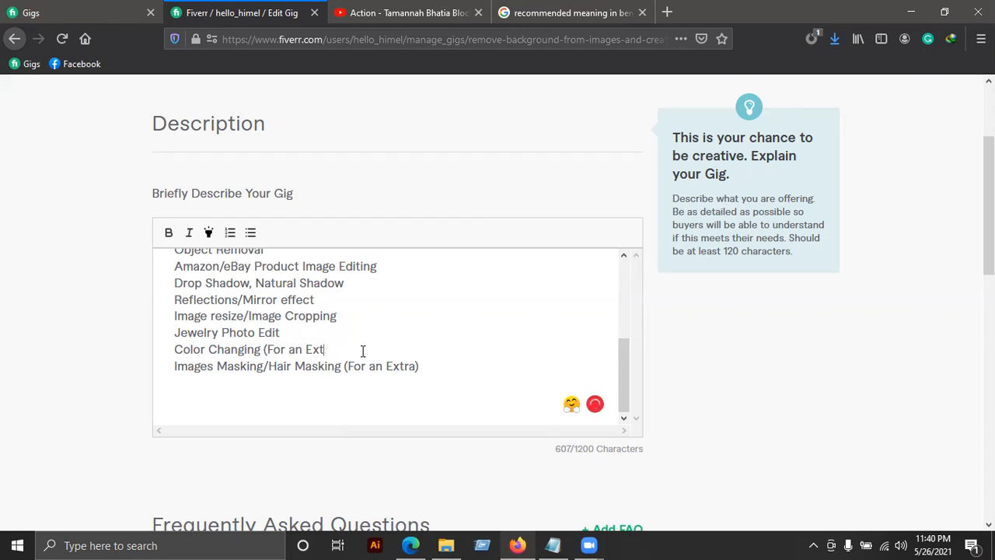
pyautogui.press('BackSpace')
pyautogui.press('BackSpace')
pyautogui.press('BackSpace')
pyautogui.press('BackSpace')
pyautogui.press('BackSpace')
pyautogui.press('BackSpace')
pyautogui.press('BackSpace')
pyautogui.press('BackSpace')
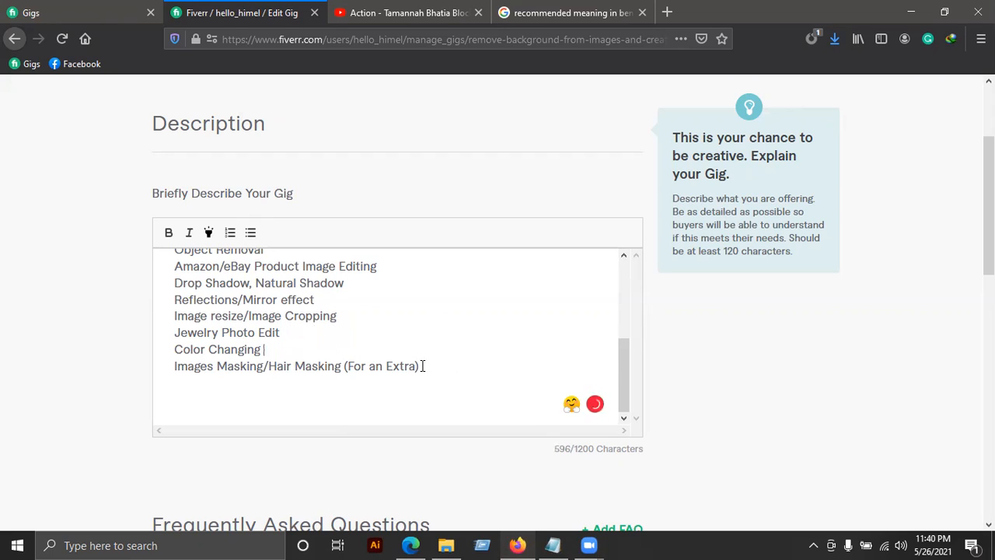
pyautogui.press('BackSpace')
pyautogui.press('BackSpace')
pyautogui.press('BackSpace')
pyautogui.press('BackSpace')
pyautogui.press('BackSpace')
pyautogui.press('BackSpace')
pyautogui.press('BackSpace')
pyautogui.press('BackSpace')
pyautogui.press('BackSpace')
pyautogui.press('BackSpace')
pyautogui.press('BackSpace')
pyautogui.press('BackSpace')
pyautogui.press('BackSpace')
pyautogui.press('BackSpace')
pyautogui.press('BackSpace')
# Format the services from "Background Removal" to "Images Masking/Hair Masking" as a bulleted list
pyautogui.moveTo(349, 370); pyautogui.dragTo(172, 332)
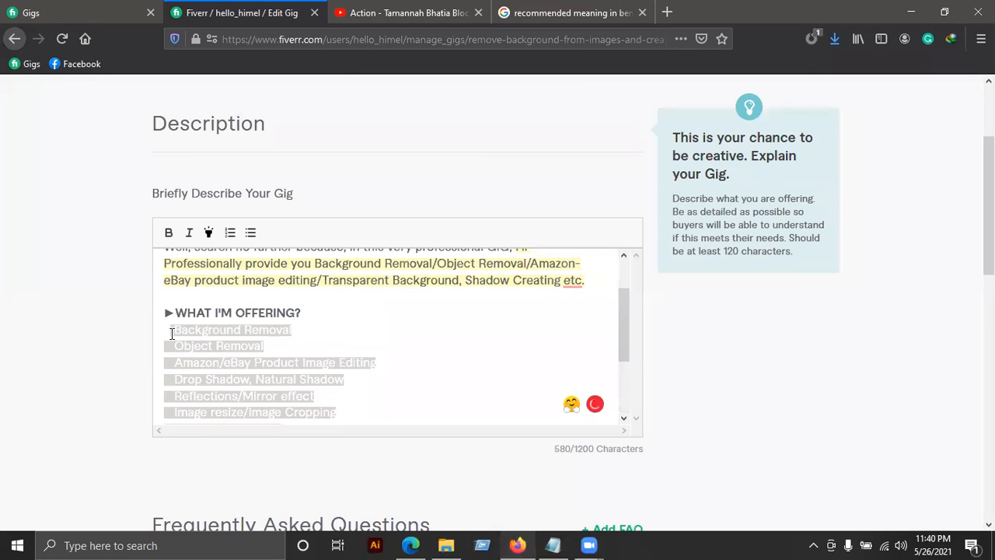
pyautogui.click(250, 233)
pyautogui.scroll(-2, 231, 343)
pyautogui.scroll(2, 231, 343)
pyautogui.click(203, 304)
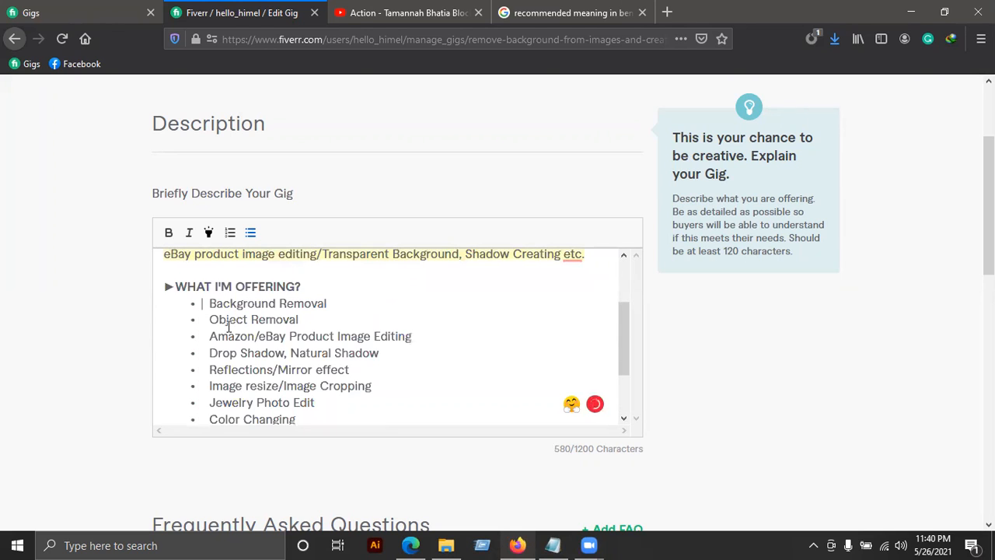
pyautogui.scroll(-2, 222, 320)
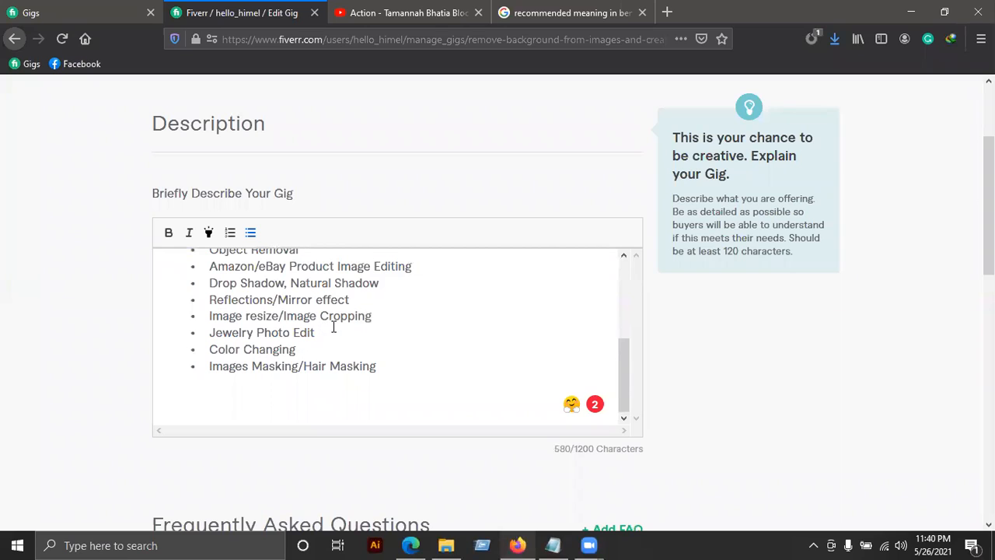
# Insert an unbulleted line "(For an Extra)-" between "Image resize/Image Cropping" and "Jewelry Photo Edit"
pyautogui.click(380, 319)
pyautogui.press('Return')
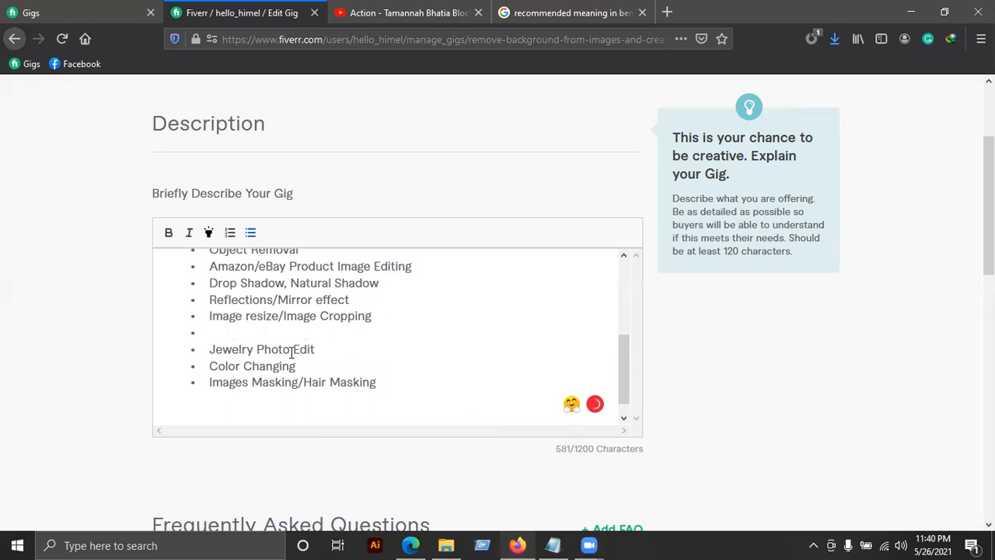
pyautogui.press('BackSpace')
pyautogui.write('(For an Extra)')
pyautogui.click(187, 333)
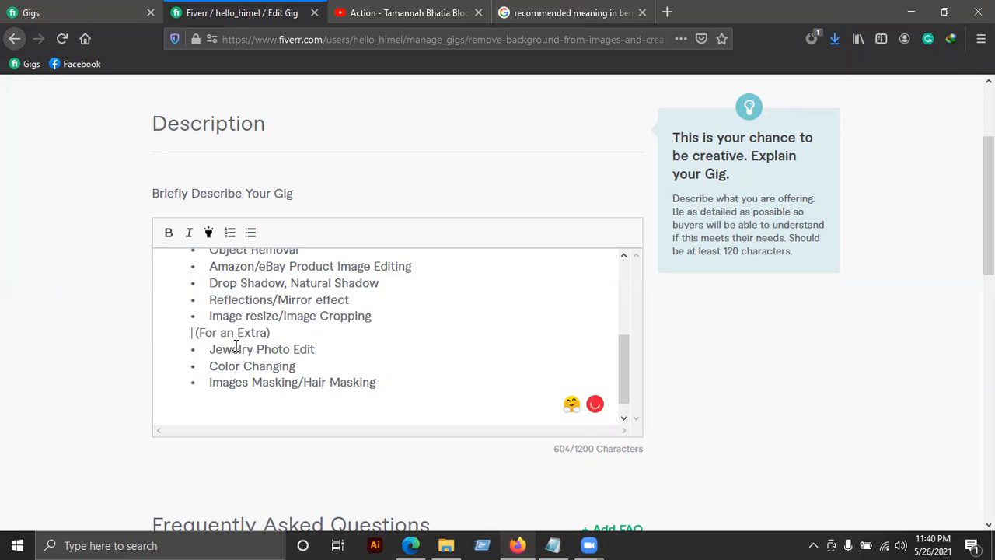
pyautogui.press('BackSpace')
pyautogui.press('BackSpace')
pyautogui.press('BackSpace')
pyautogui.press('BackSpace')
pyautogui.press('BackSpace')
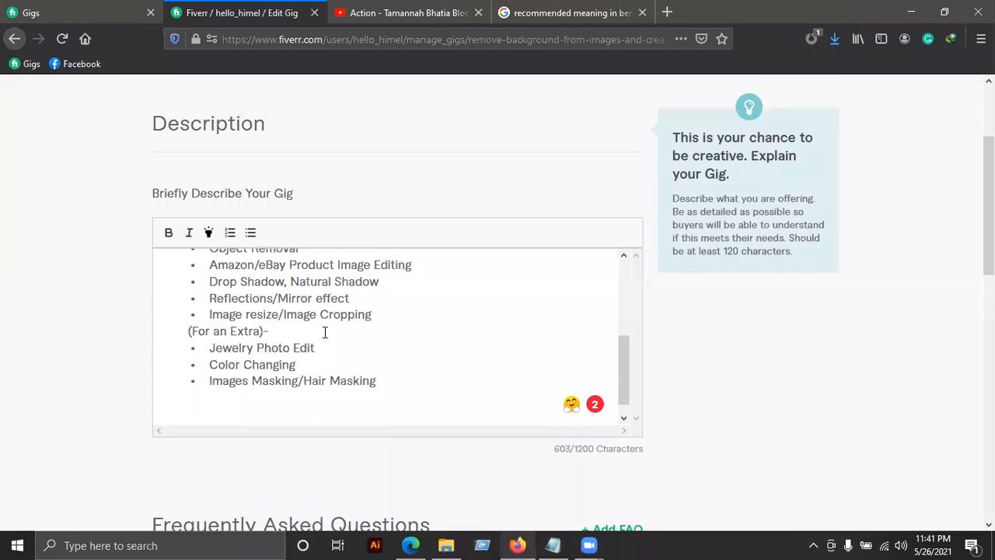
# End the bulleted list after "Images Masking/Hair Masking" and start a new unbulleted line below a blank one
pyautogui.scroll(-1, 354, 345)
pyautogui.press('Return')
pyautogui.press('Return')
pyautogui.press('BackSpace')
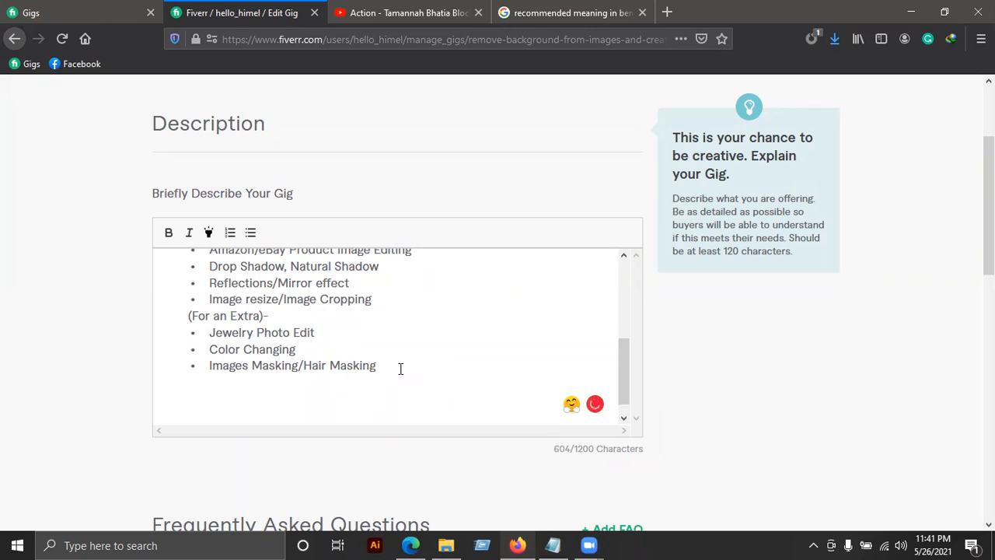
pyautogui.press('Return')
pyautogui.press('BackSpace')
pyautogui.press('BackSpace')
pyautogui.press('Return')
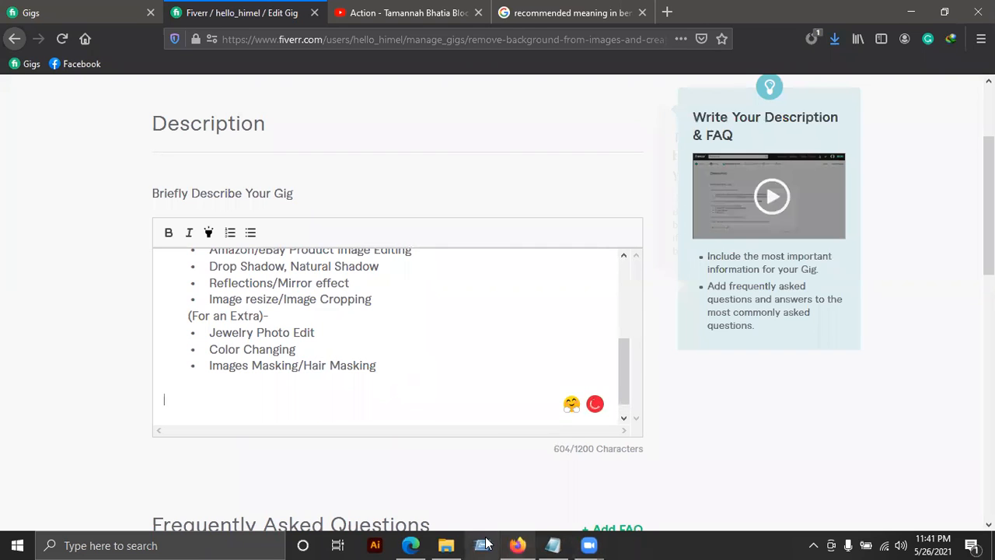
# Copy the "WHY YOU HIRE ME?" section with its five reasons from the Notepad text to the end of the Fiverr gig description
pyautogui.click(553, 544)
pyautogui.click(333, 366)
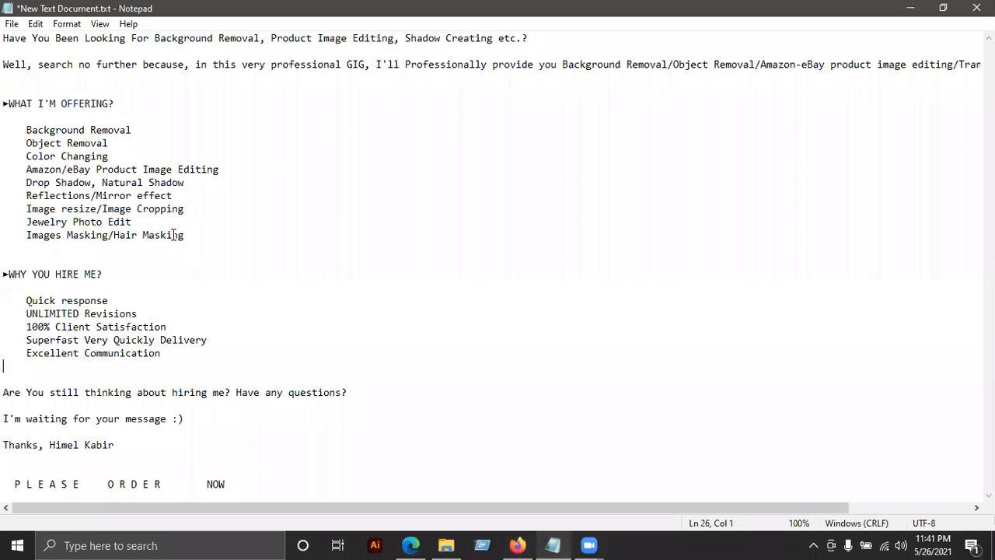
pyautogui.click(169, 206)
pyautogui.moveTo(183, 235); pyautogui.dragTo(8, 118)
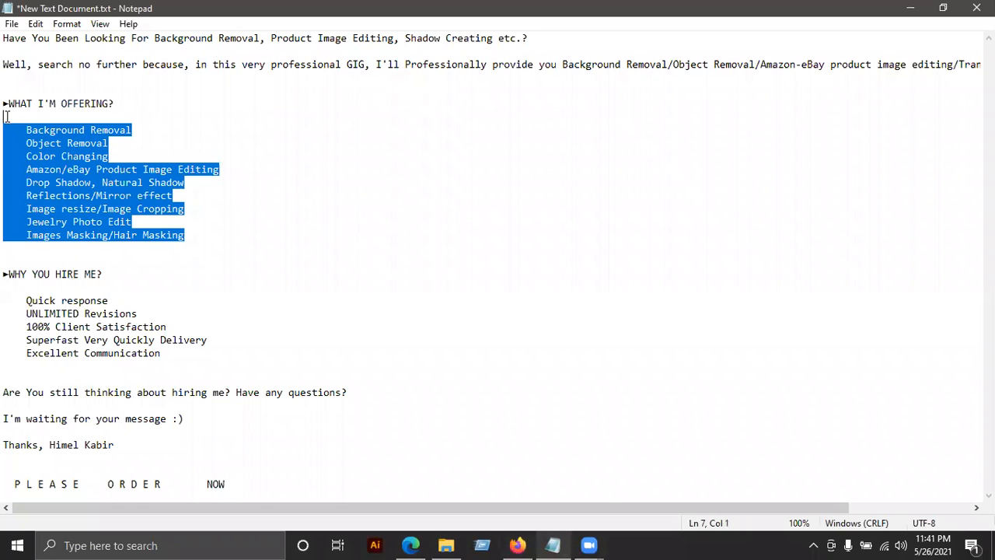
pyautogui.click(78, 283)
pyautogui.moveTo(3, 274); pyautogui.dragTo(244, 350)
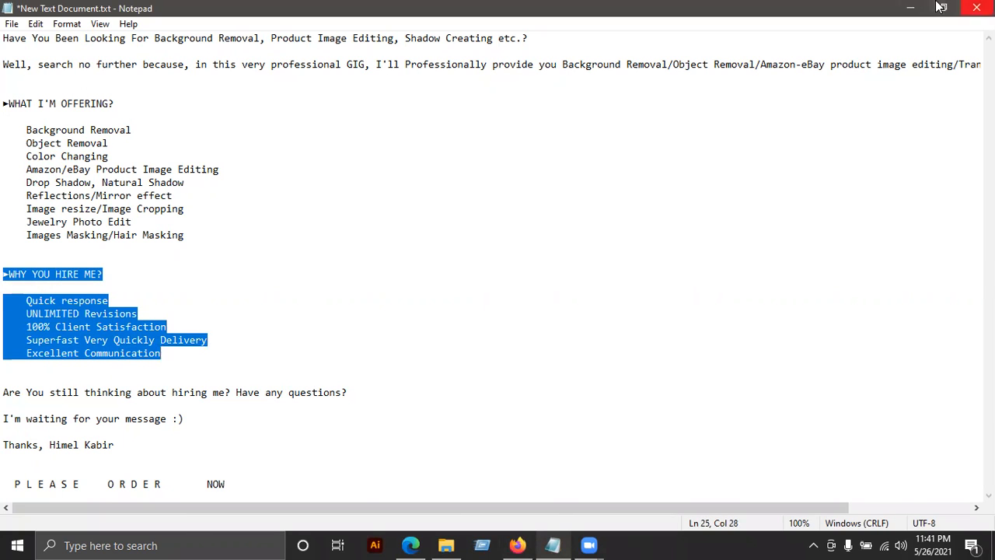
pyautogui.hotkey('alt', 'Tab')
pyautogui.write('▶WHY YOU HIRE ME?  Quick response UNLIMITED Revisions 100% Client Satisfaction Superfast Very Quickly Delivery Excellent Communication')
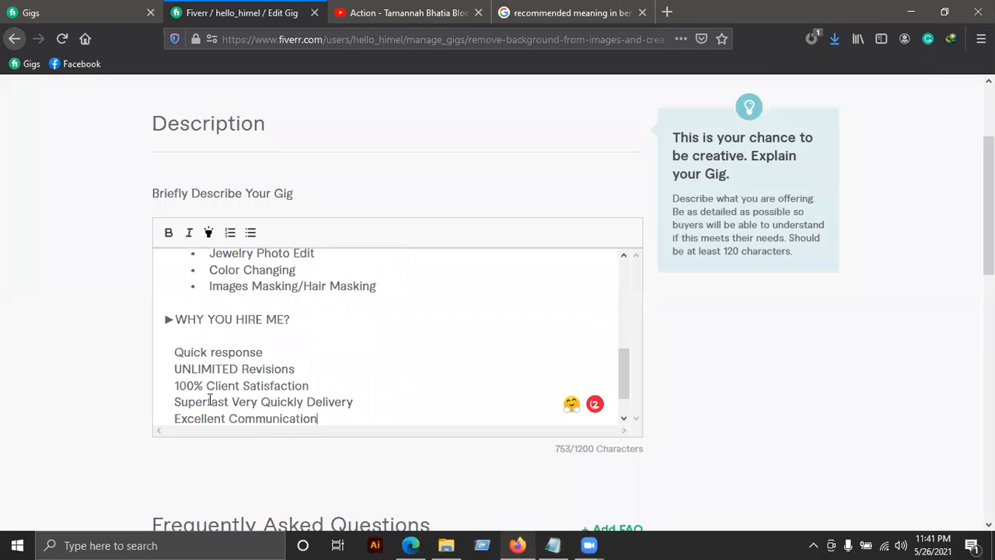
# Make the "WHY YOU HIRE ME?" heading bold and remove the blank line beneath it
pyautogui.moveTo(290, 320); pyautogui.dragTo(165, 317)
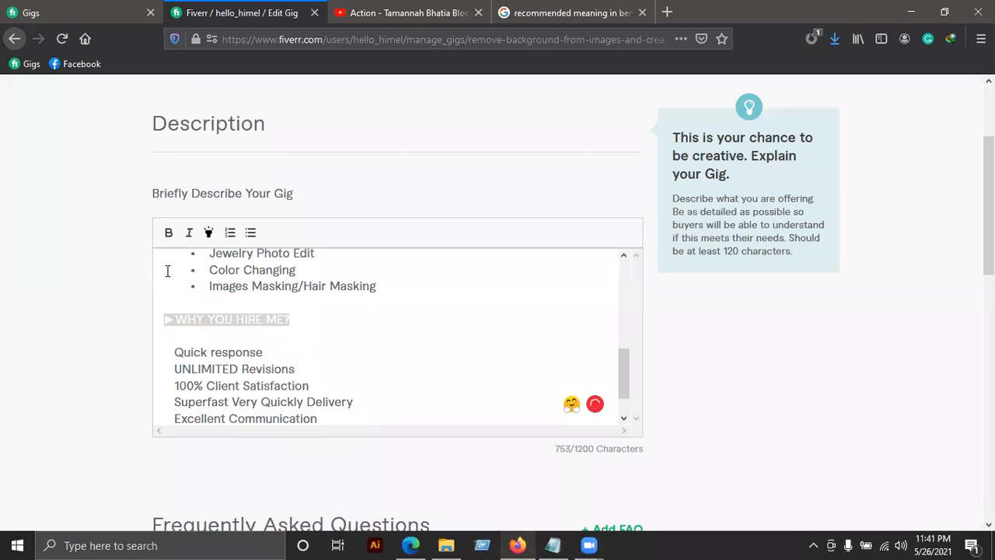
pyautogui.click(169, 233)
pyautogui.click(196, 335)
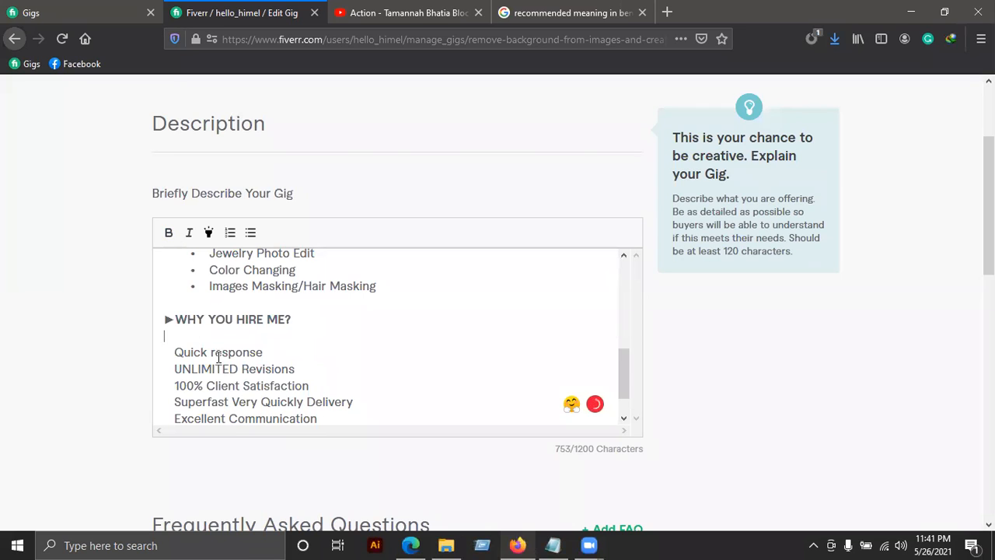
pyautogui.press('Delete')
# Format the five reasons from "Quick response" to "Excellent Communication" as a bulleted list and check the description
pyautogui.moveTo(320, 403); pyautogui.dragTo(167, 335)
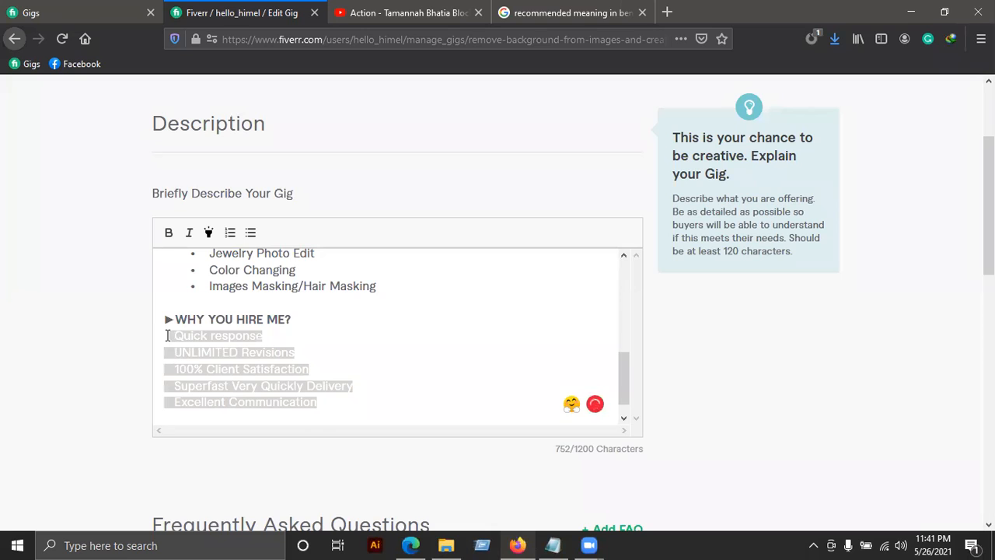
pyautogui.click(249, 233)
pyautogui.click(272, 377)
pyautogui.scroll(5, 331, 371)
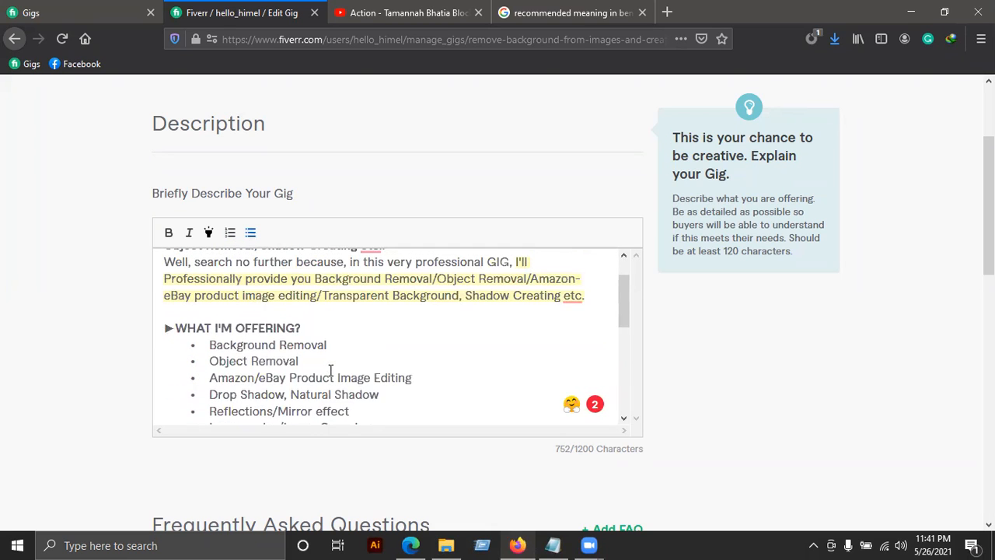
pyautogui.scroll(-1, 330, 367)
pyautogui.scroll(-4, 331, 367)
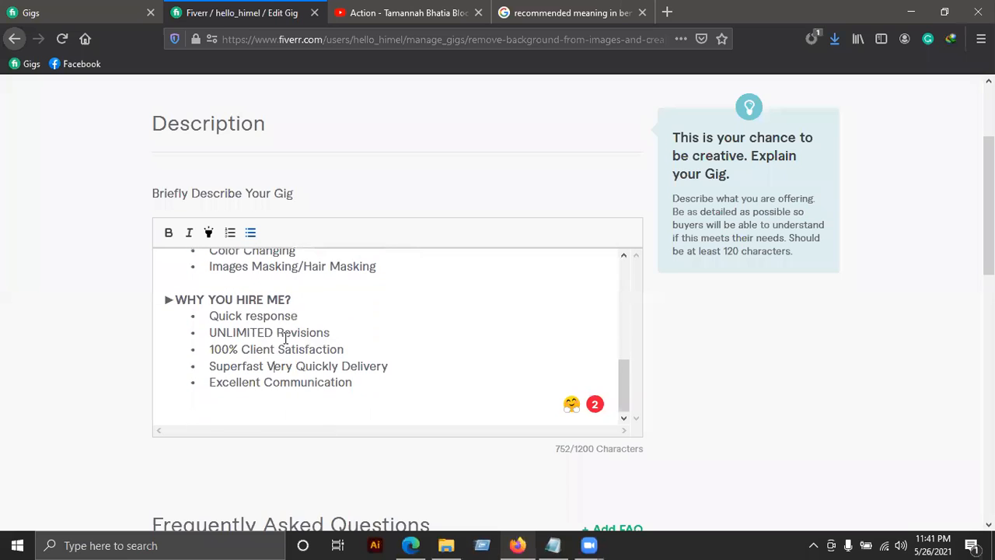
# Add a new bullet reading "5 stars rated" below "Excellent Communication" in the "WHY YOU HIRE ME?" list
pyautogui.moveTo(206, 316); pyautogui.dragTo(365, 349)
pyautogui.click(223, 333)
pyautogui.click(412, 377)
pyautogui.moveTo(413, 370); pyautogui.dragTo(402, 391)
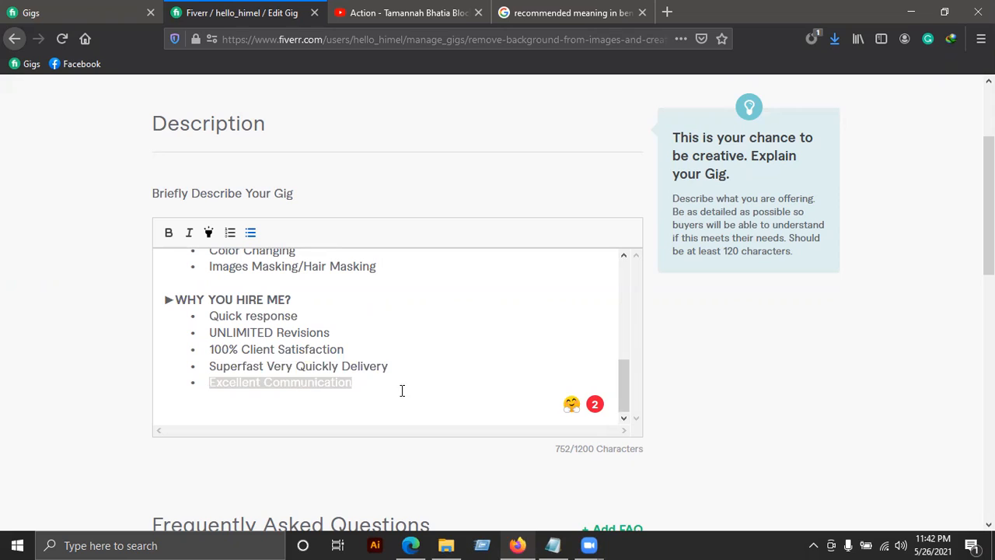
pyautogui.click(402, 390)
pyautogui.press('Return')
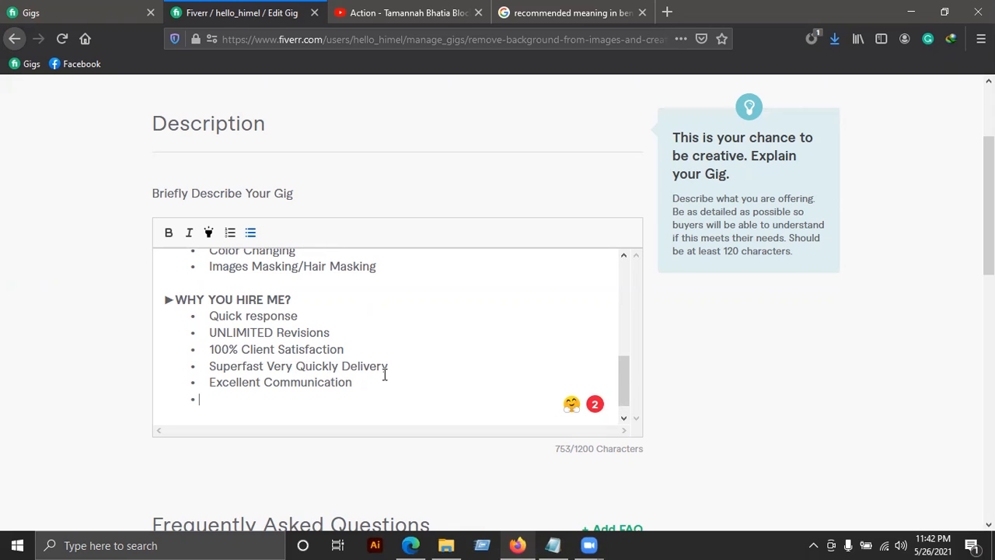
pyautogui.write('5 sr')
pyautogui.press('BackSpace')
pyautogui.write('tars e')
pyautogui.press('BackSpace')
pyautogui.write('rated')
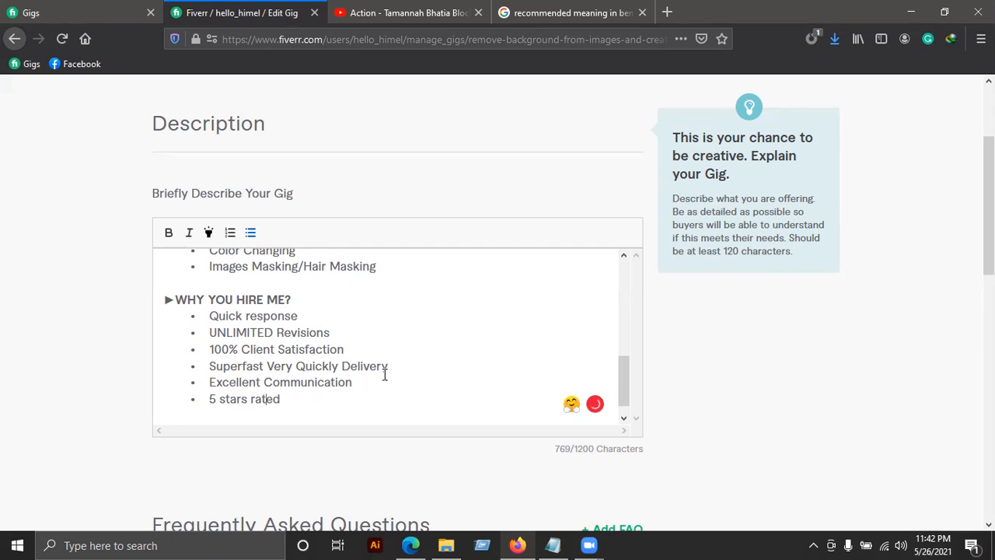
pyautogui.press('BackSpace')
# End the bulleted list after "5 stars rated" and start a new unbulleted line below a blank one
pyautogui.scroll(-2, 384, 374)
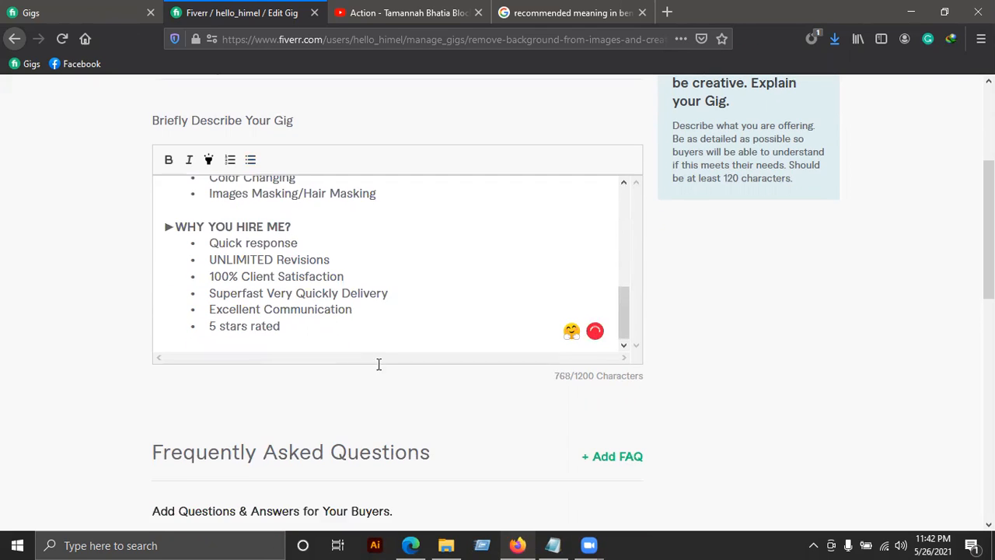
pyautogui.click(331, 337)
pyautogui.press('Return')
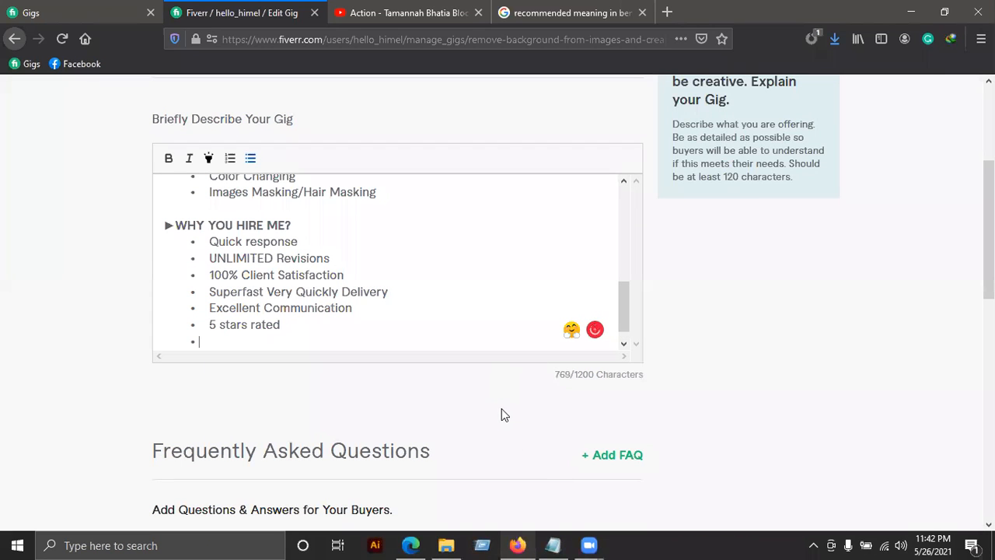
pyautogui.press('Return')
# Copy the closing lines, from "Are You still thinking about hiring me?" to "PLEASE ORDER NOW", from Notepad to the end of the Fiverr gig description
pyautogui.scroll(-2, 536, 467)
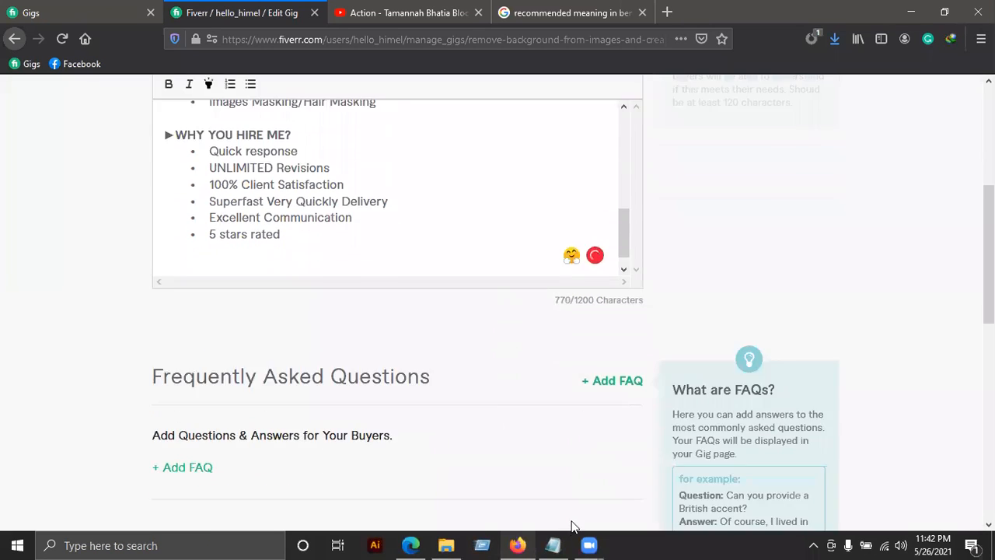
pyautogui.click(553, 544)
pyautogui.hscroll(1, 206, 327)
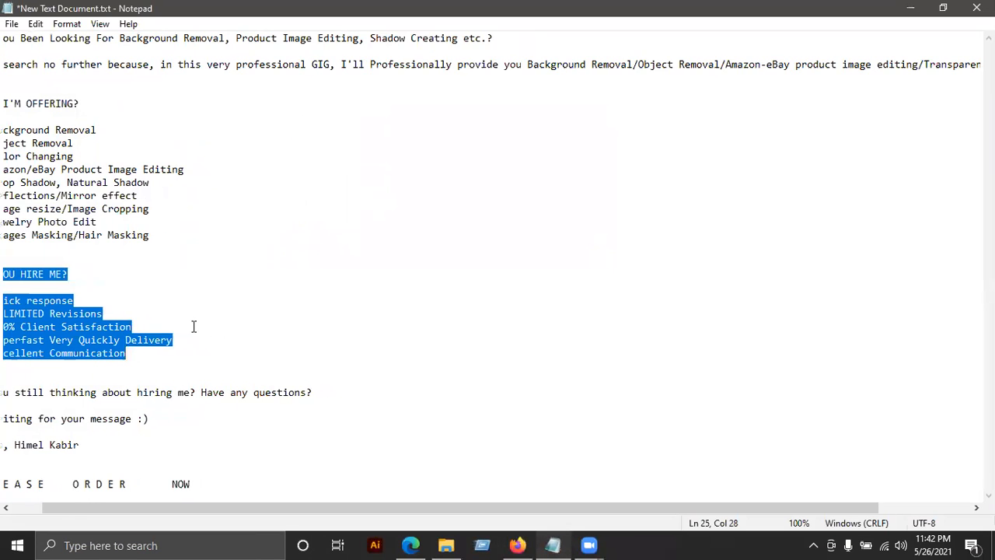
pyautogui.hscroll(-2, 194, 319)
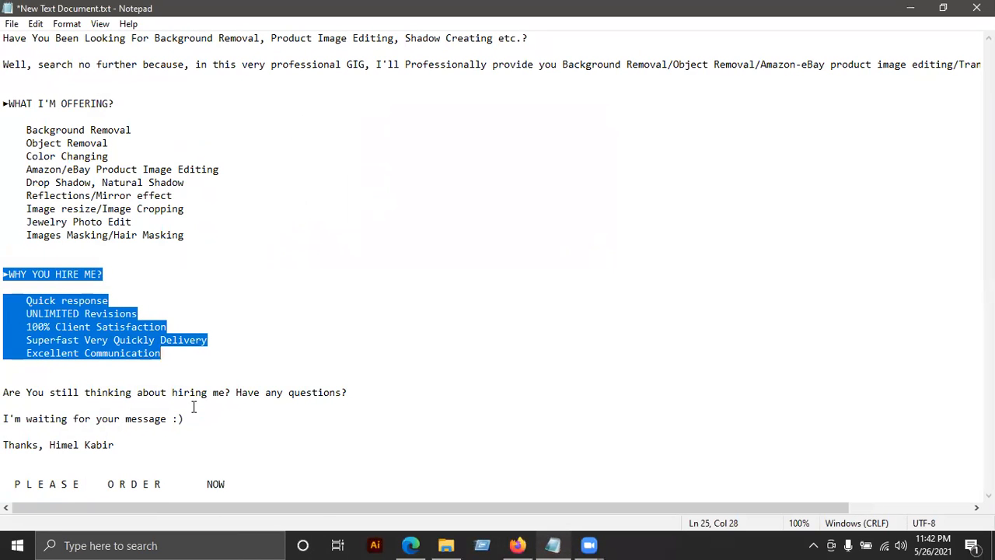
pyautogui.click(7, 381)
pyautogui.moveTo(4, 393); pyautogui.dragTo(272, 486)
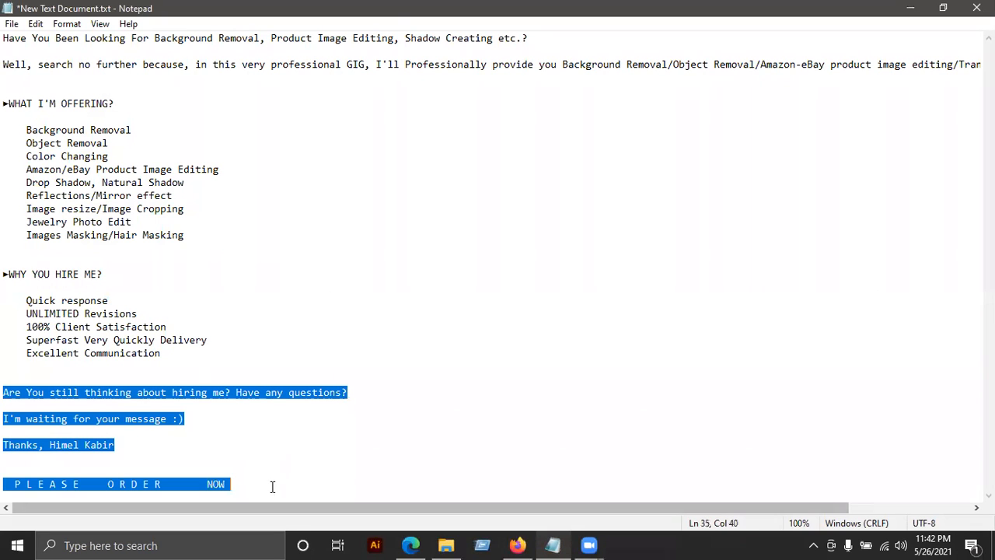
pyautogui.click(910, 8)
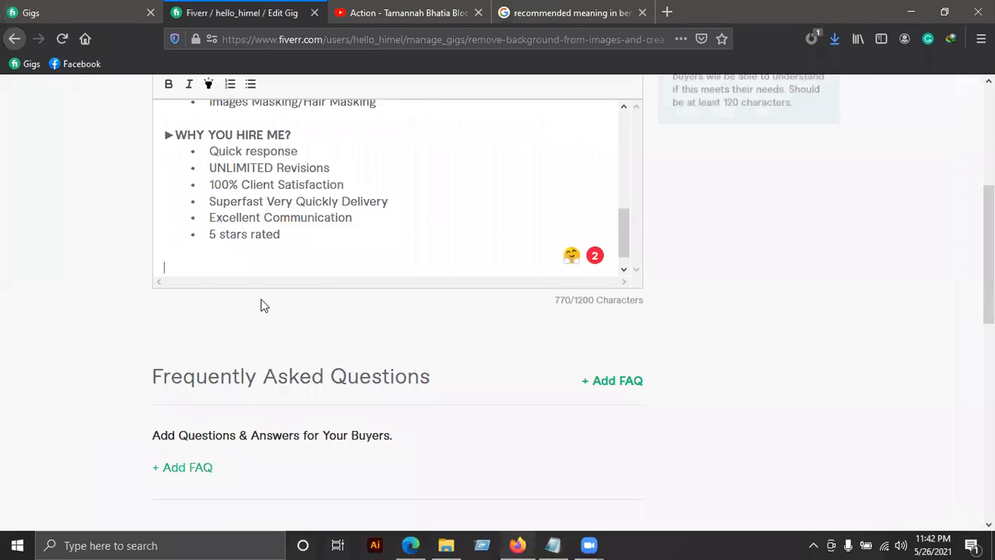
pyautogui.hotkey('ctrl', 'v')
pyautogui.scroll(3, 267, 209)
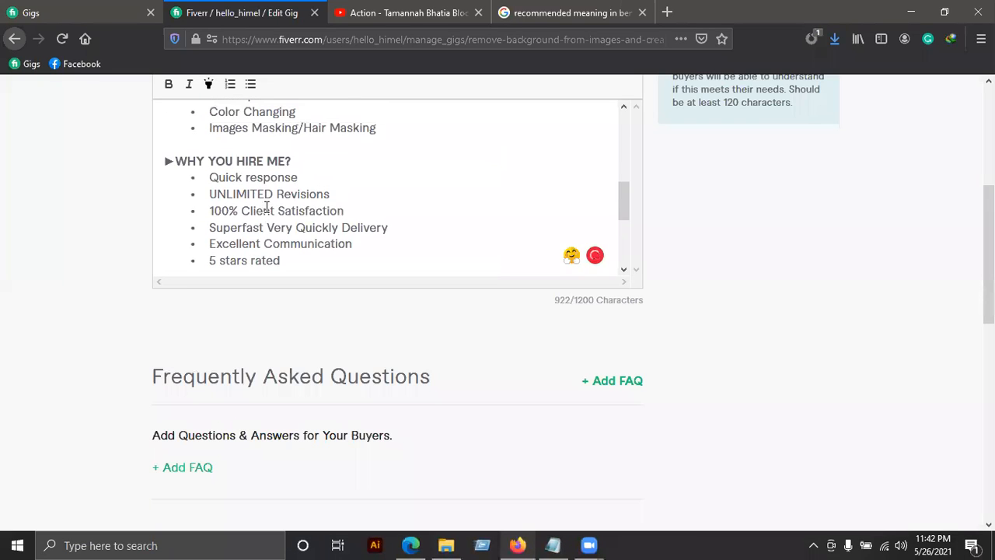
pyautogui.scroll(-2, 267, 208)
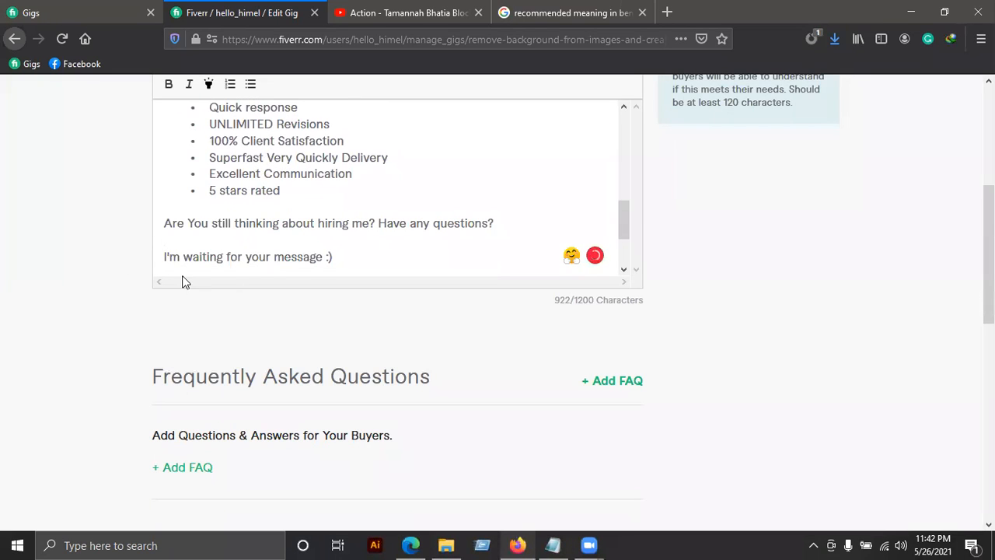
# Remove the blank lines between the closing sentences and the thank-you line, leaving one blank line above "PLEASE ORDER NOW"
pyautogui.press('BackSpace')
pyautogui.scroll(-2, 202, 265)
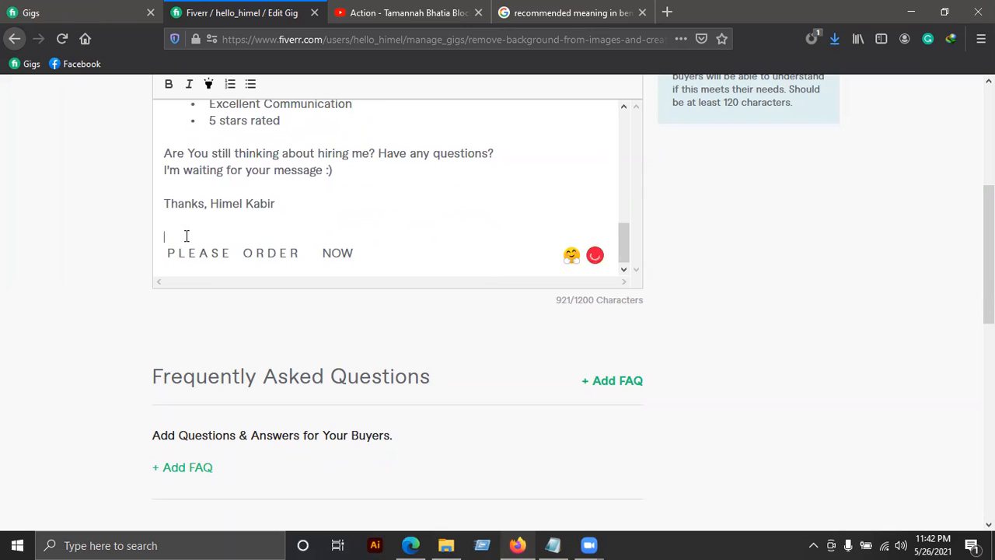
pyautogui.press('BackSpace')
pyautogui.click(181, 192)
pyautogui.press('BackSpace')
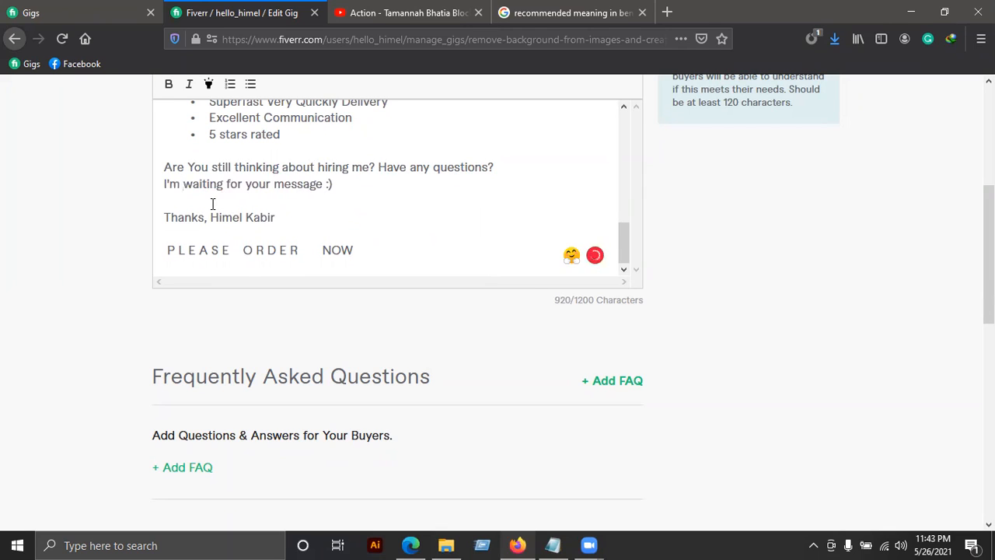
pyautogui.click(213, 203)
pyautogui.press('BackSpace')
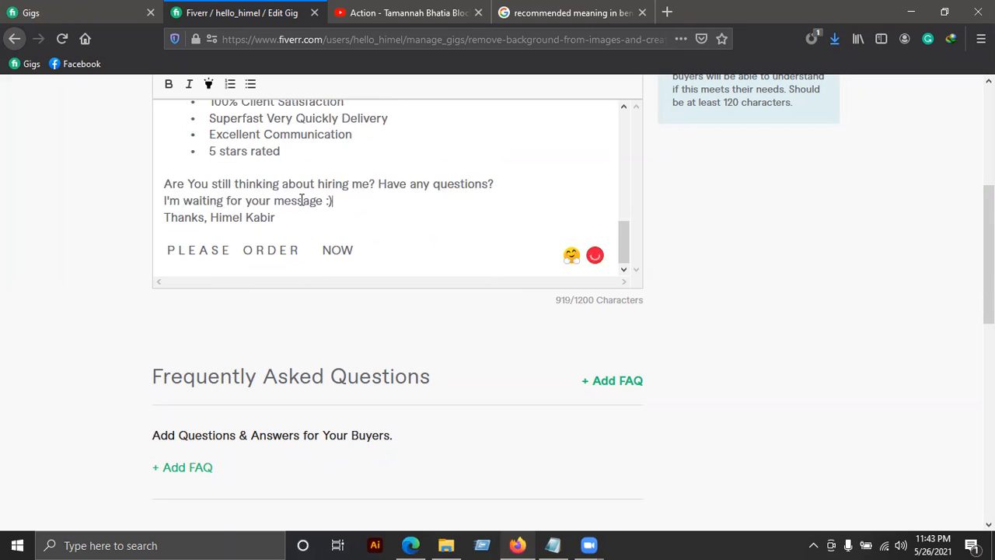
# Make "Are You still thinking about hiring me?" bold and highlight the line "I'm waiting for your message :)"
pyautogui.scroll(2, 233, 233)
pyautogui.click(165, 253)
pyautogui.moveTo(178, 250); pyautogui.dragTo(377, 254)
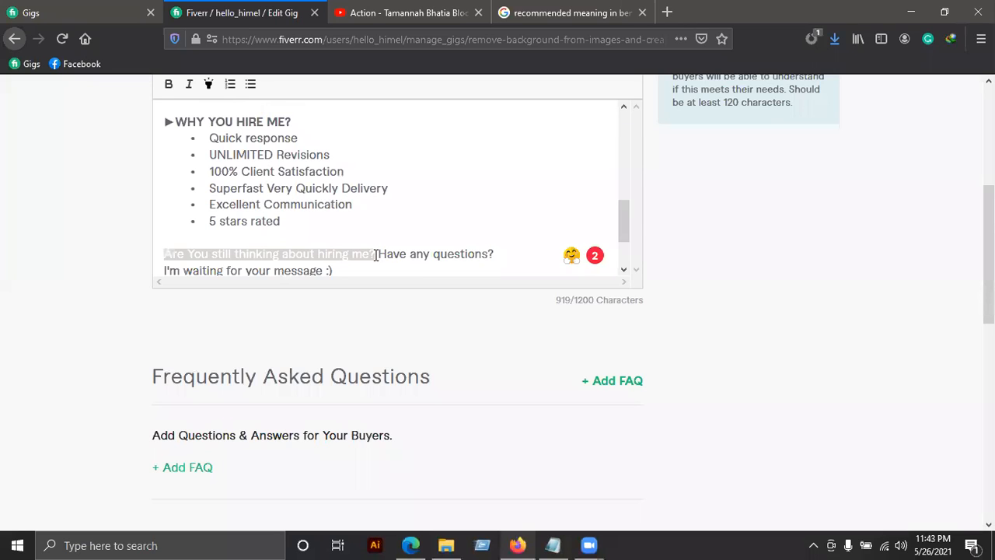
pyautogui.click(170, 85)
pyautogui.moveTo(378, 253); pyautogui.dragTo(150, 270)
pyautogui.click(378, 253)
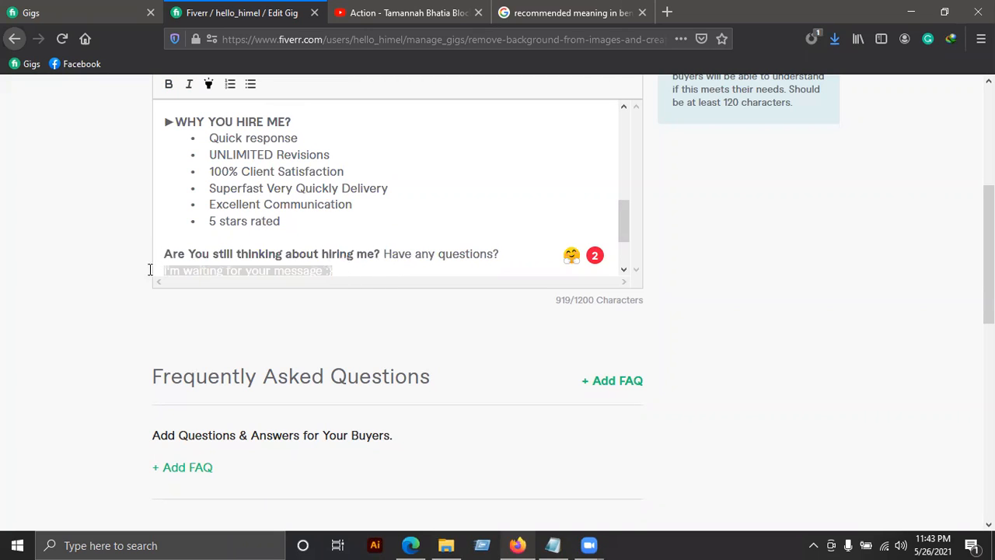
pyautogui.click(208, 84)
# Make the "PLEASE ORDER NOW" line bold and indent it with leading spaces toward the centre of the description
pyautogui.scroll(-2, 323, 215)
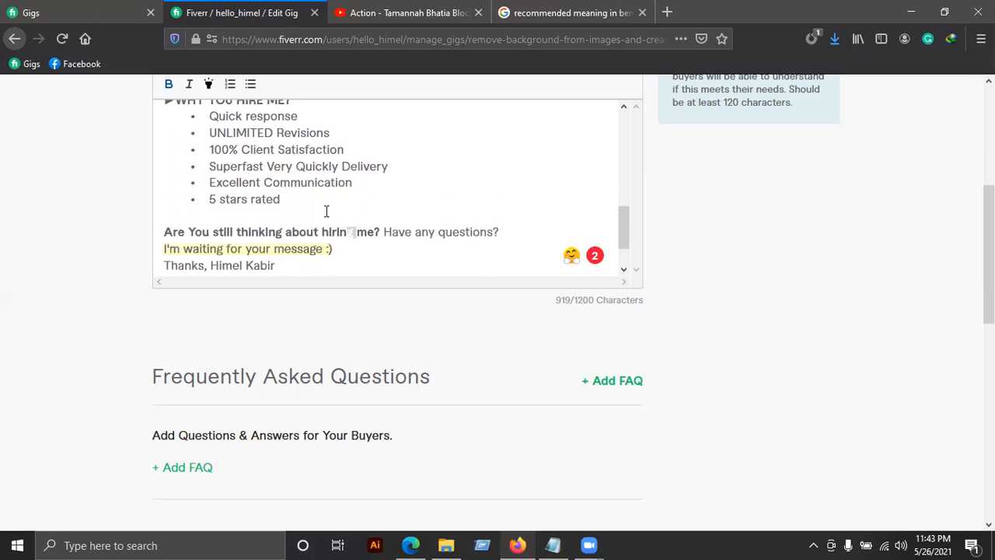
pyautogui.moveTo(159, 250); pyautogui.dragTo(356, 249)
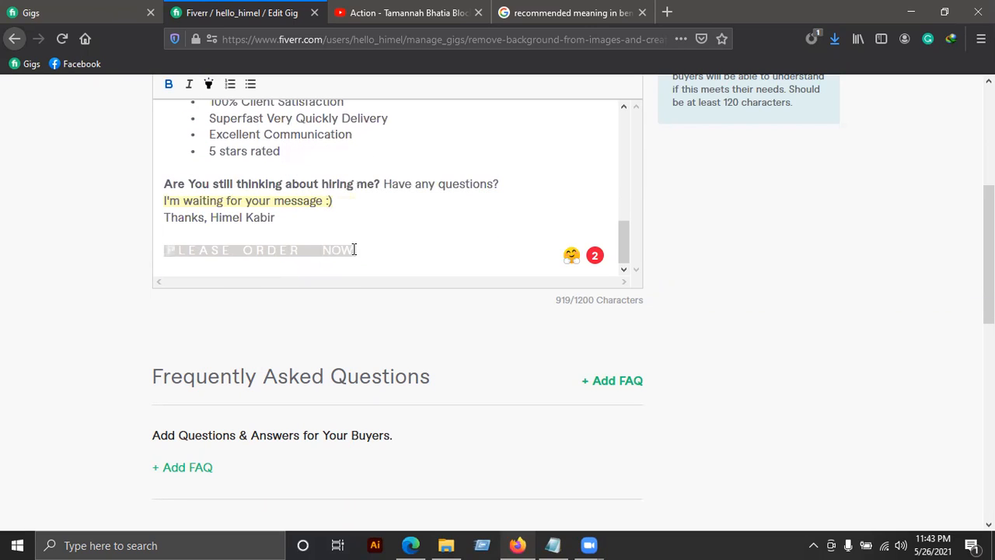
pyautogui.click(168, 84)
pyautogui.click(161, 249)
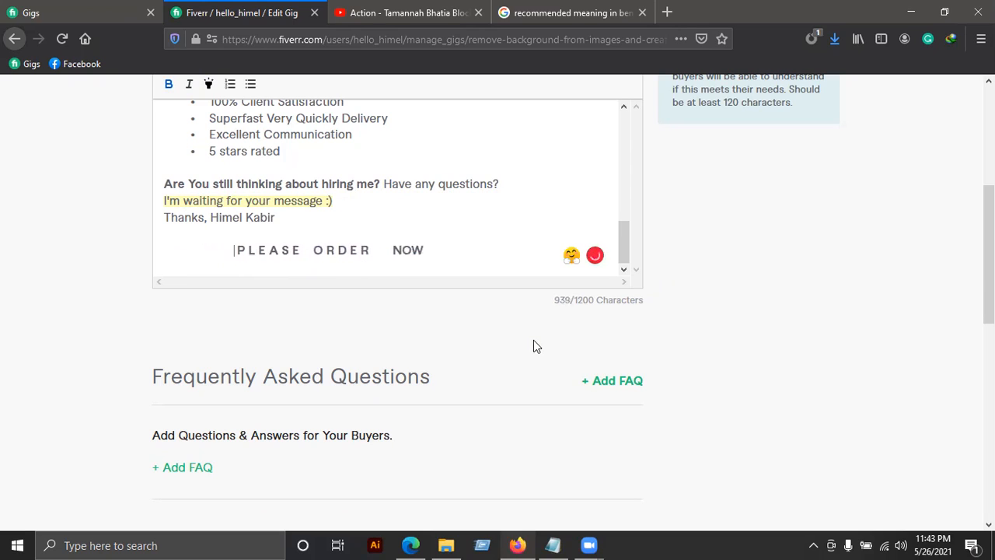
pyautogui.click(542, 244)
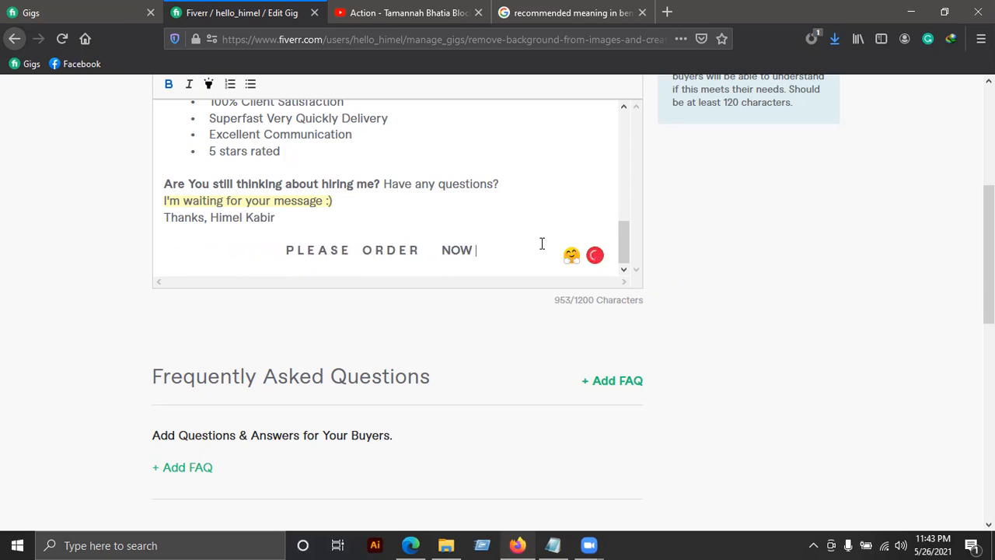
pyautogui.hotkey('ctrl', 'a')
pyautogui.click(542, 244)
pyautogui.scroll(5, 542, 244)
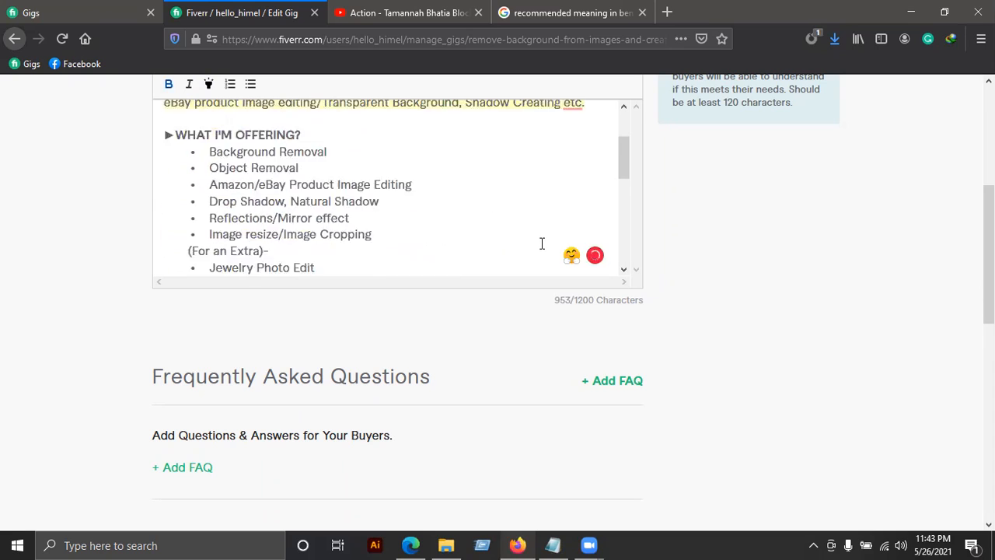
pyautogui.scroll(-8, 472, 249)
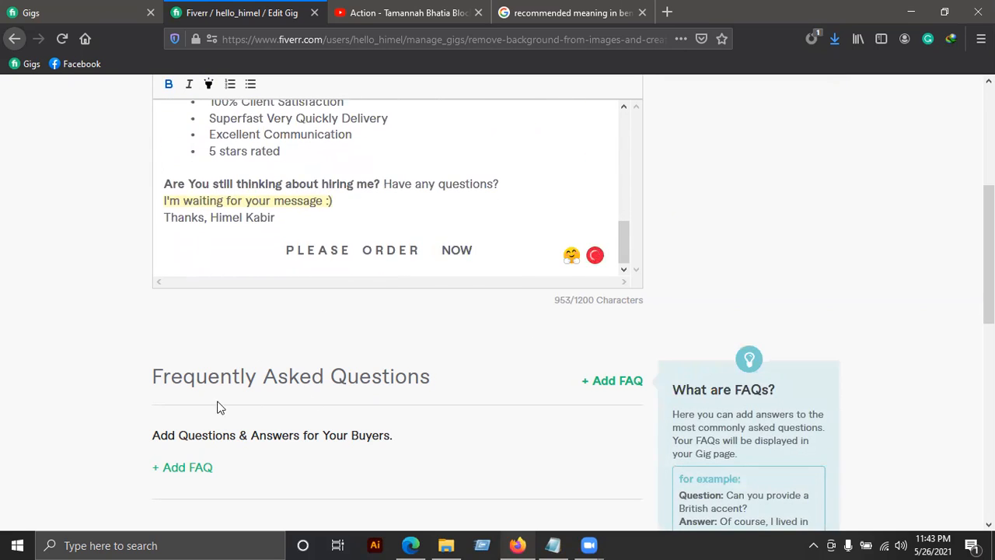
pyautogui.scroll(-4, 198, 402)
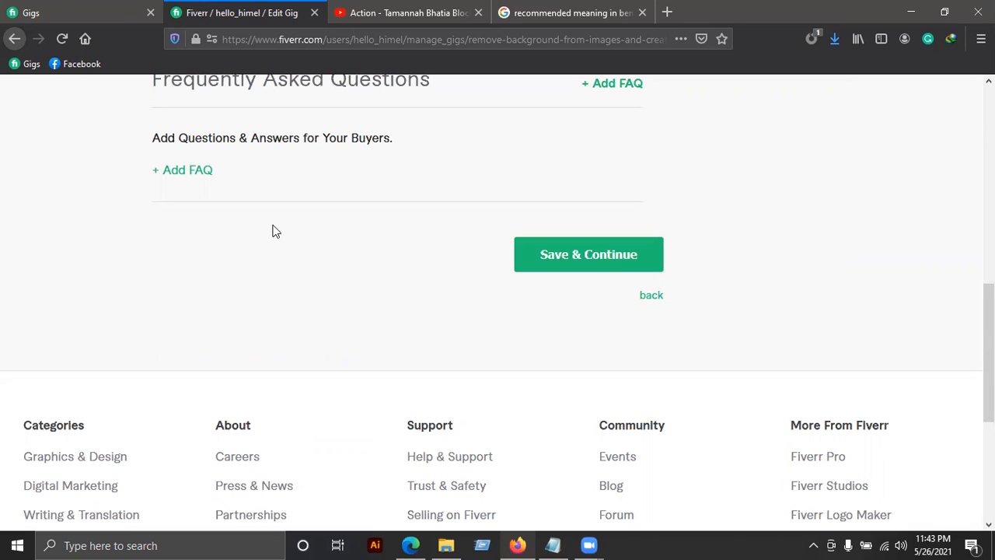
pyautogui.moveTo(209, 184)
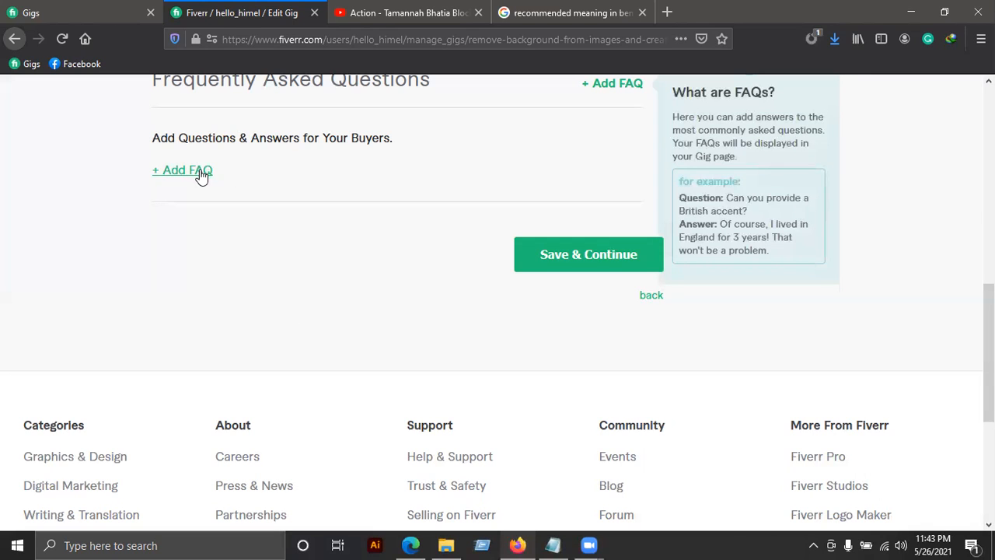
pyautogui.click(199, 171)
pyautogui.click(222, 185)
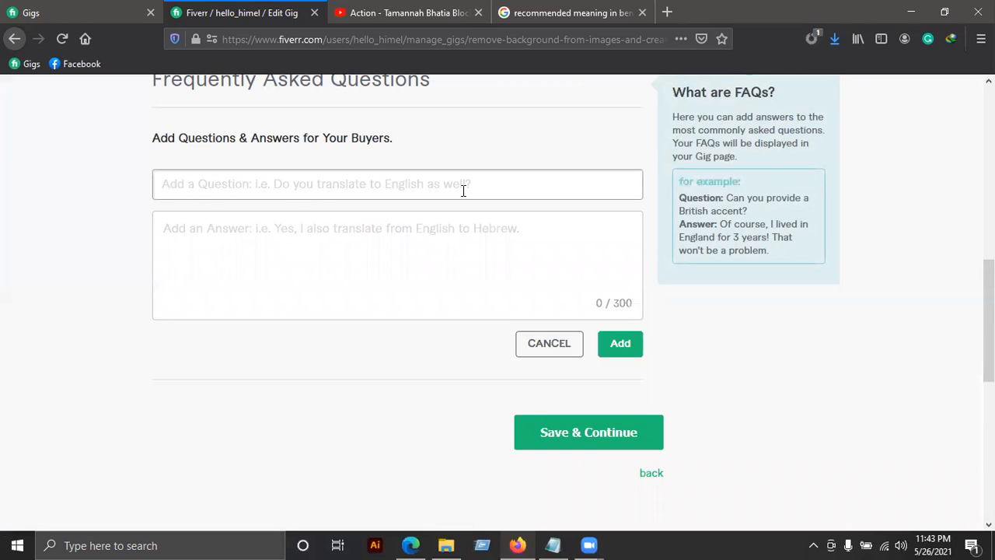
pyautogui.click(207, 237)
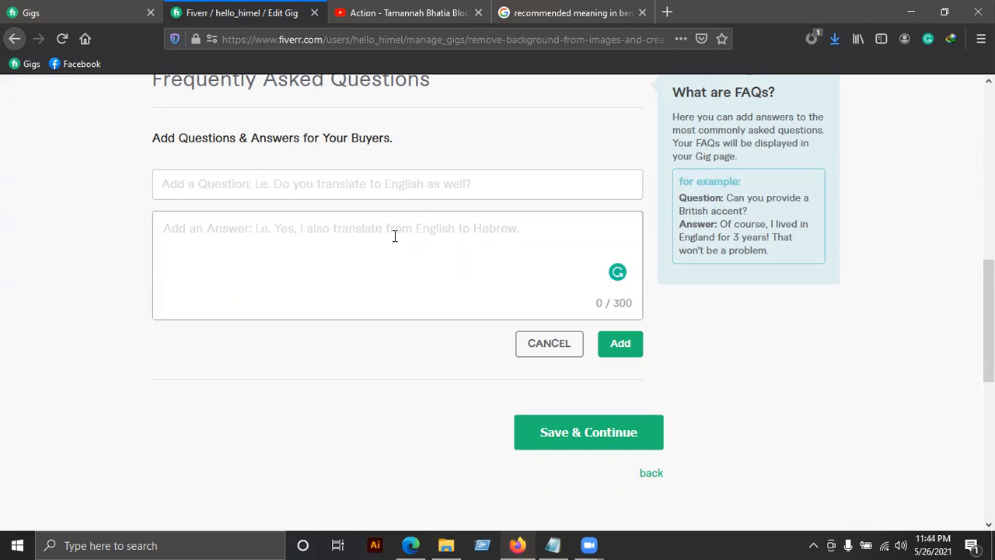
pyautogui.click(262, 182)
pyautogui.click(263, 210)
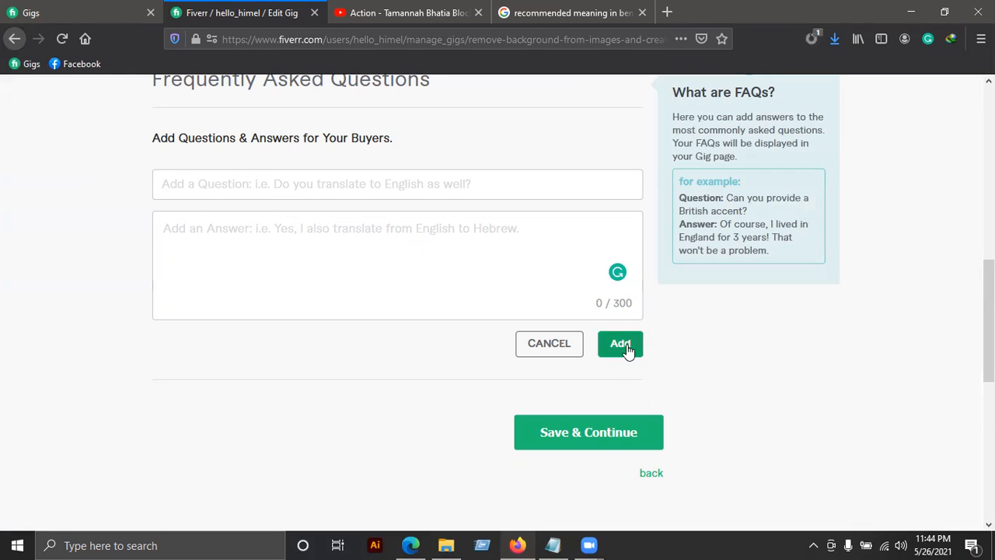
pyautogui.click(553, 344)
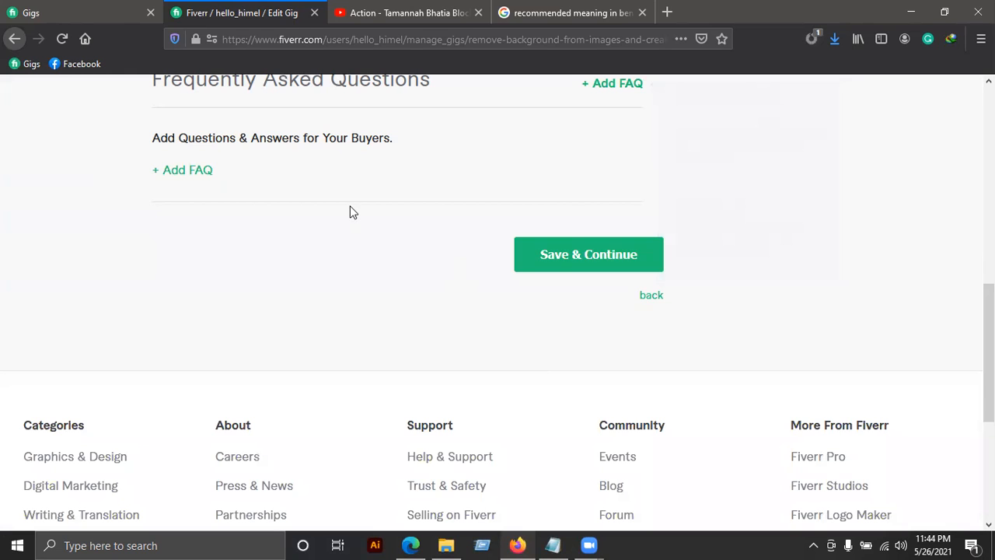
# Save the gig's description without any FAQ and continue to the Requirements stage
pyautogui.moveTo(359, 162)
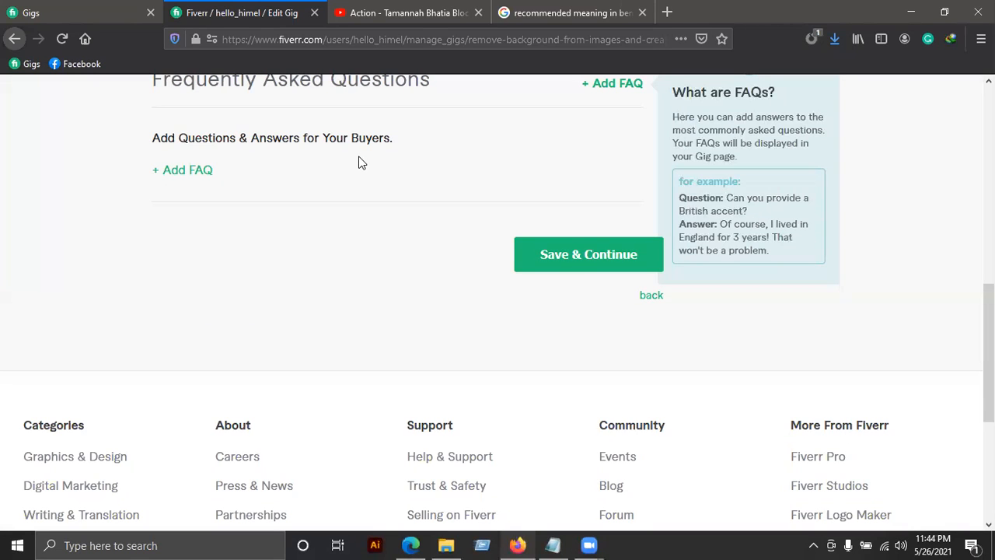
pyautogui.scroll(2, 389, 215)
pyautogui.scroll(-2, 539, 267)
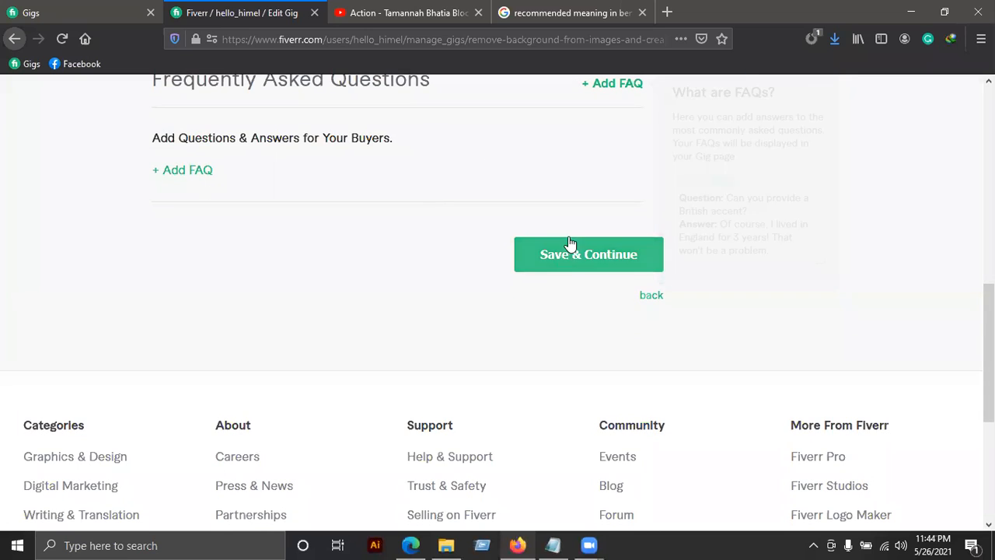
pyautogui.click(568, 254)
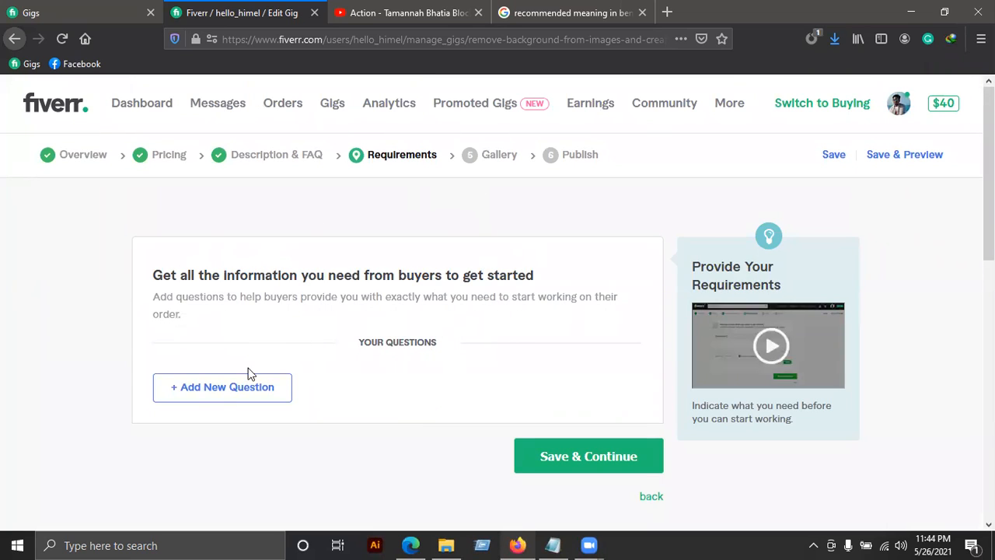
# Start a new required free-text buyer question reading "To start this project I need-" with "1. Images" and a second numbered line
pyautogui.click(186, 388)
pyautogui.scroll(-2, 256, 382)
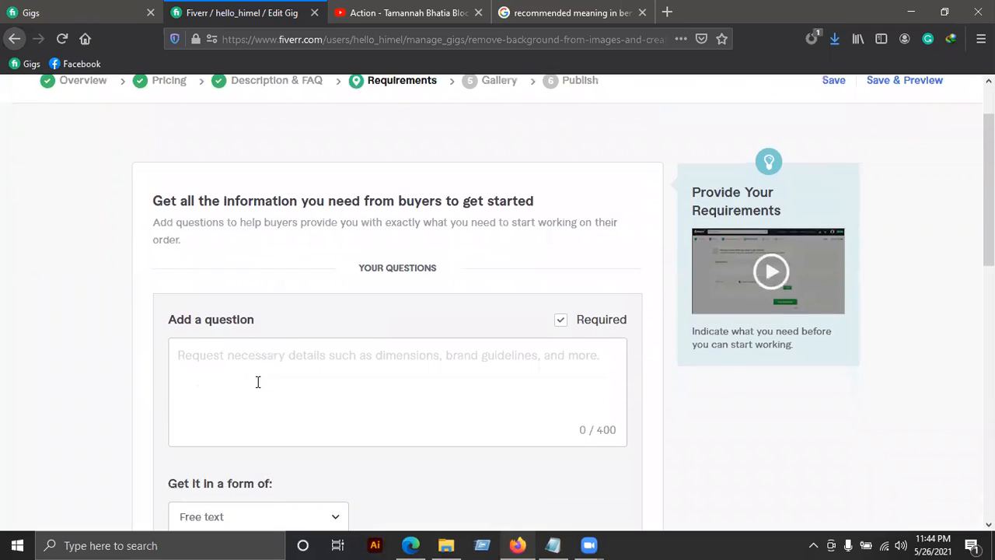
pyautogui.scroll(-1, 257, 381)
pyautogui.click(274, 290)
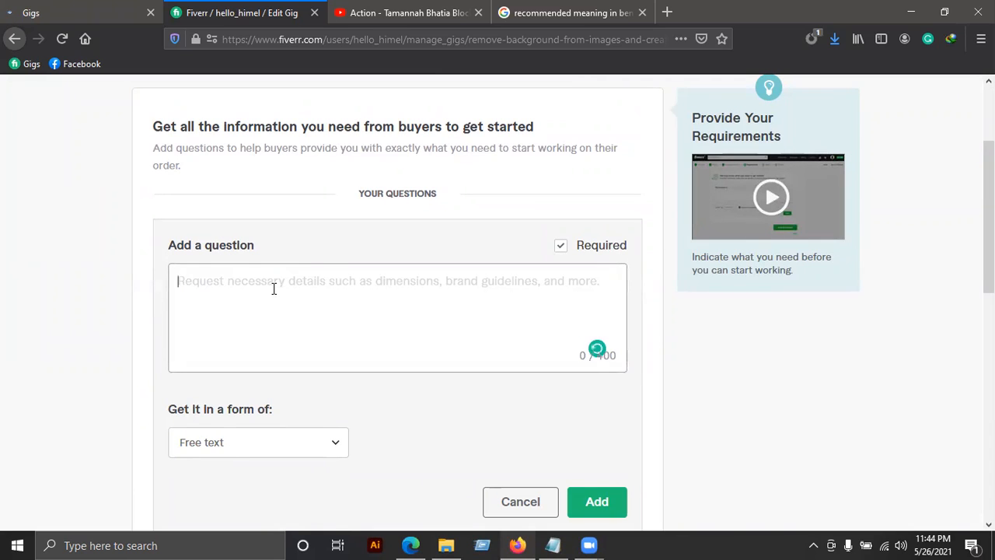
pyautogui.write('To s')
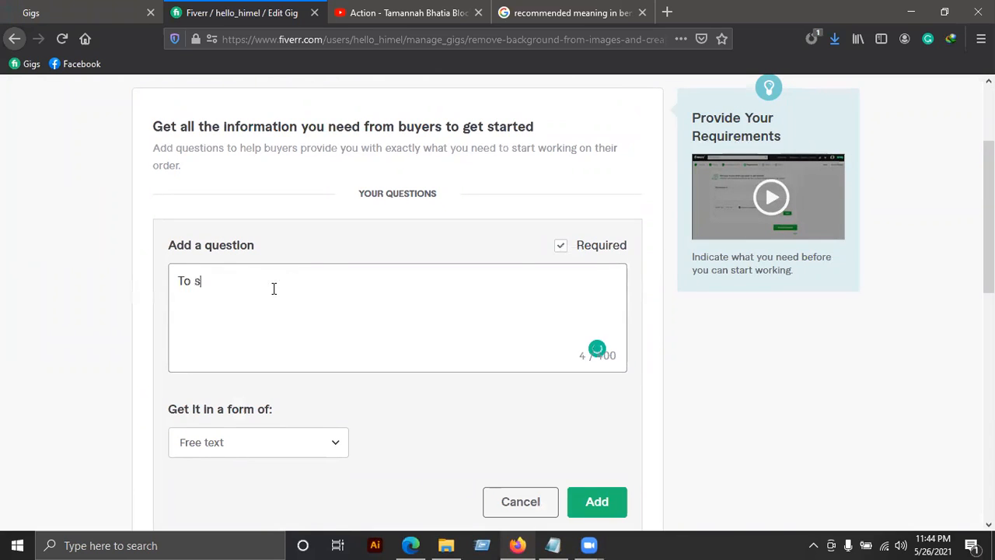
pyautogui.write('tart this project I ne')
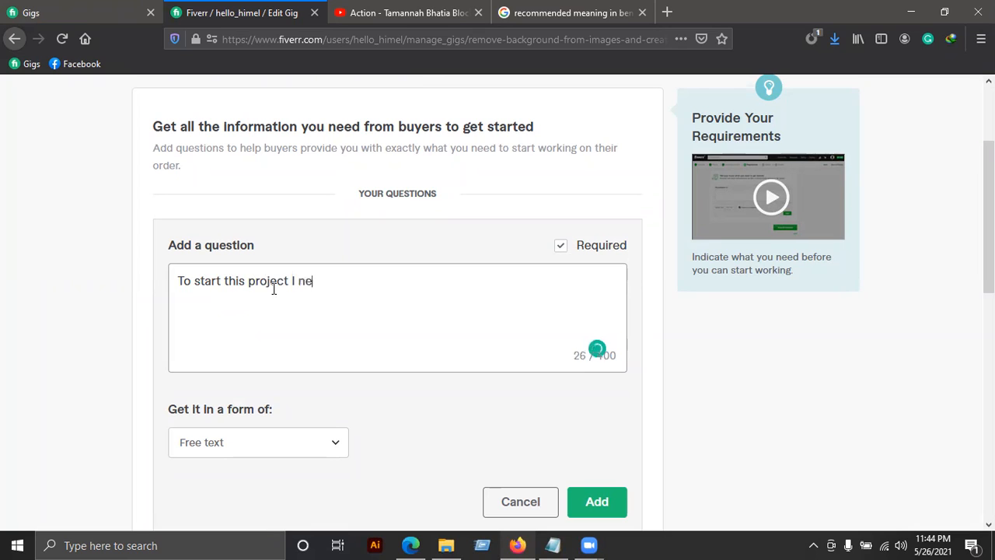
pyautogui.write('d- ')
pyautogui.write('1.')
pyautogui.write(' Images 2.')
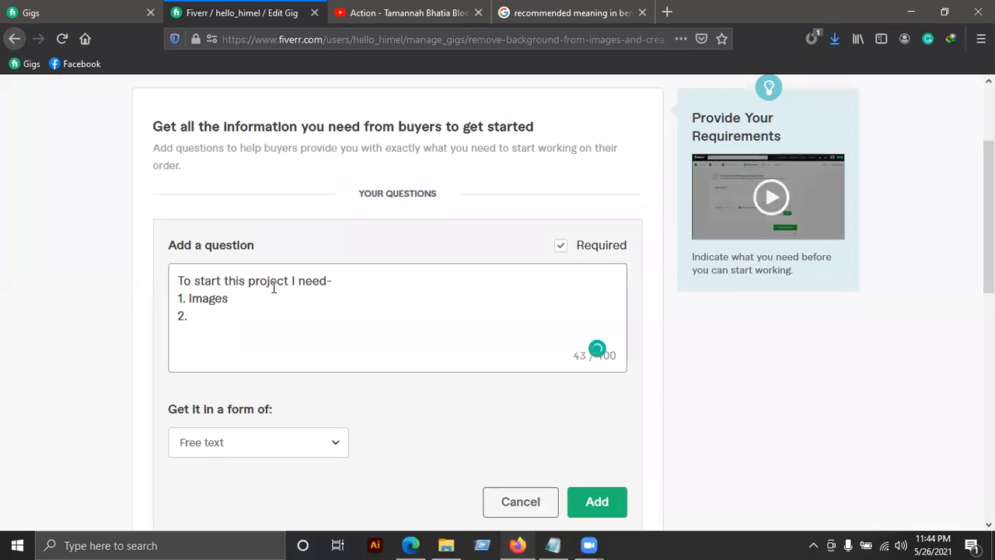
# Complete the question with "2. Your Instructions", add it, and save the requirements to continue to the Gallery stage
pyautogui.write(' yo')
pyautogui.press('Left')
pyautogui.press('Left')
pyautogui.press('Left')
pyautogui.press('BackSpace')
pyautogui.write('Your Instructions')
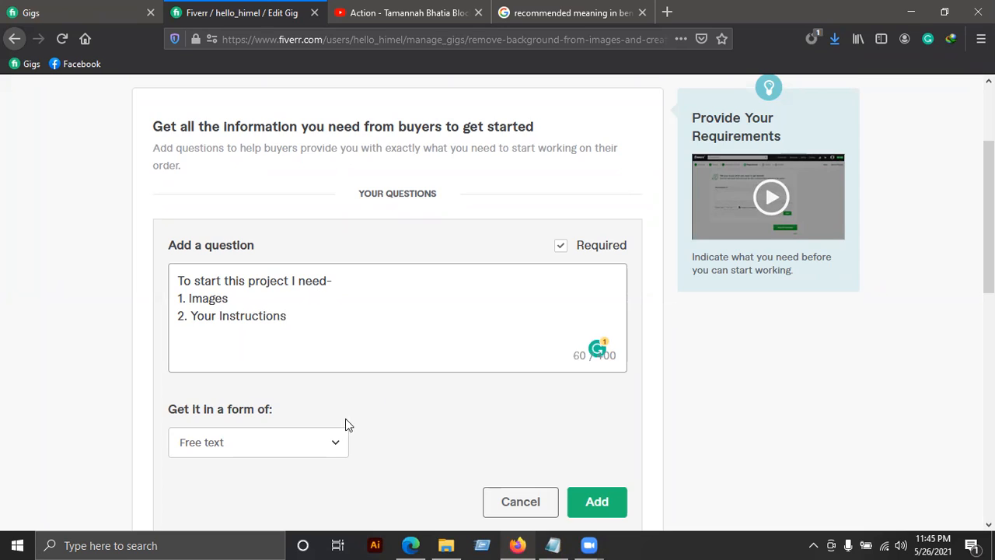
pyautogui.scroll(-2, 344, 422)
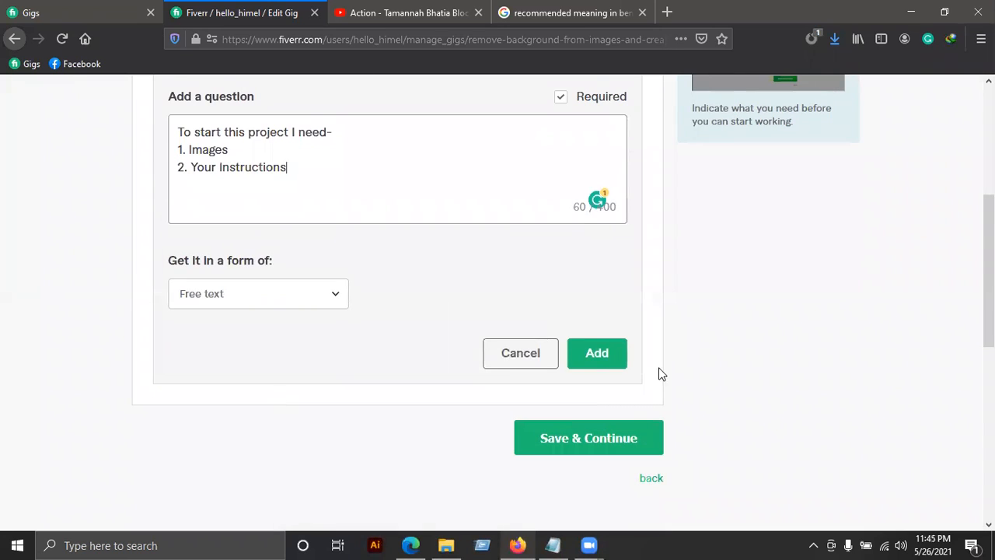
pyautogui.click(600, 360)
pyautogui.scroll(2, 319, 282)
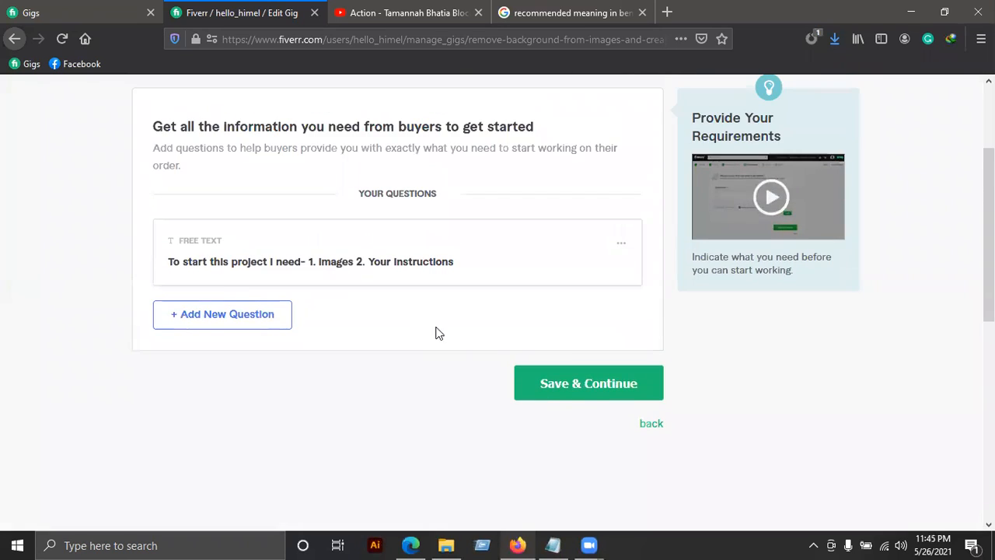
pyautogui.click(569, 383)
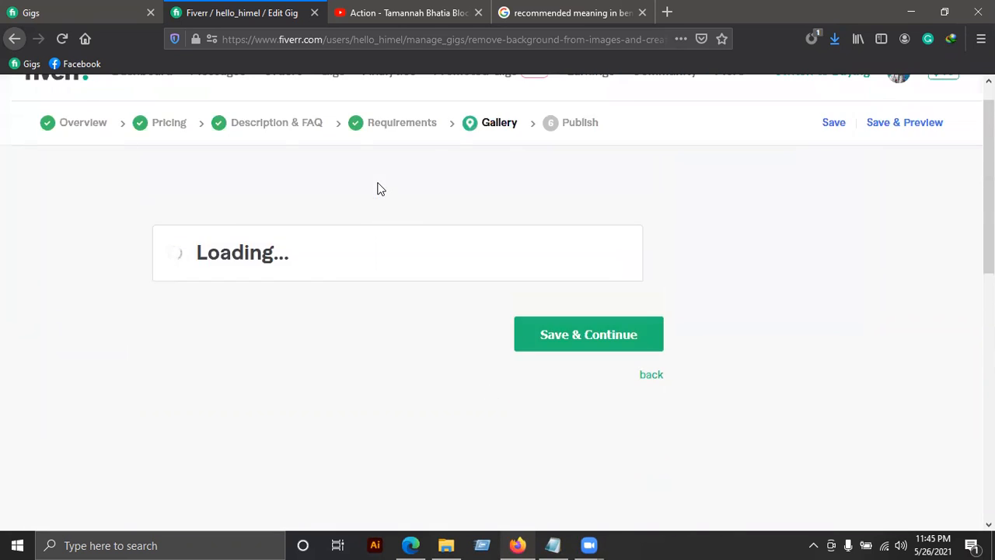
# Upload 01.png from the desktop folder NEW BG GIG as the first gig image
pyautogui.scroll(-3, 215, 214)
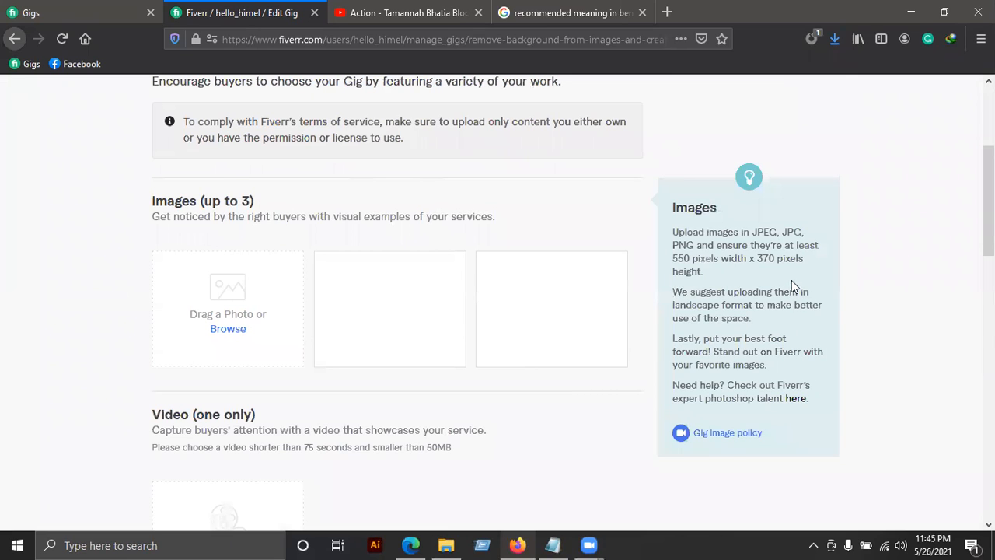
pyautogui.click(228, 328)
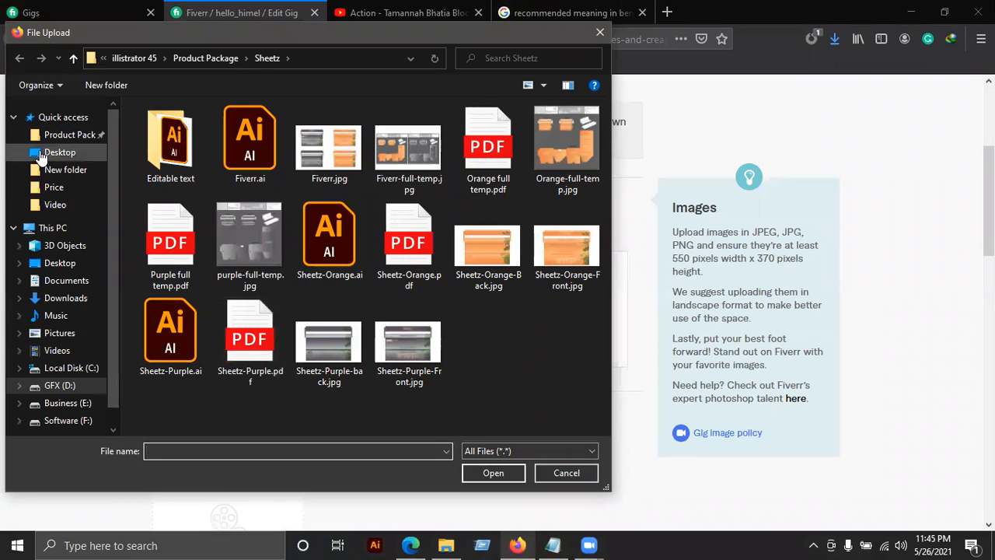
pyautogui.click(54, 152)
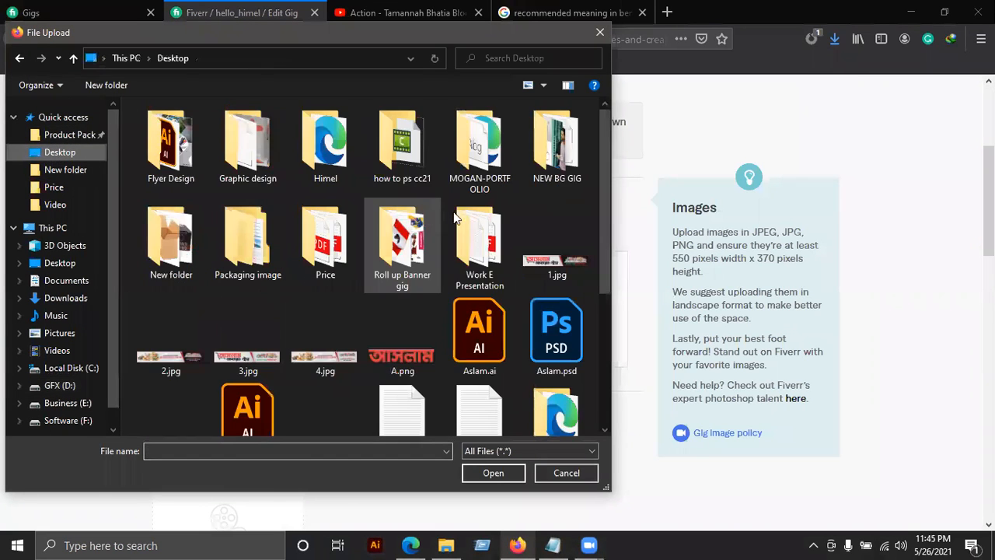
pyautogui.click(402, 245)
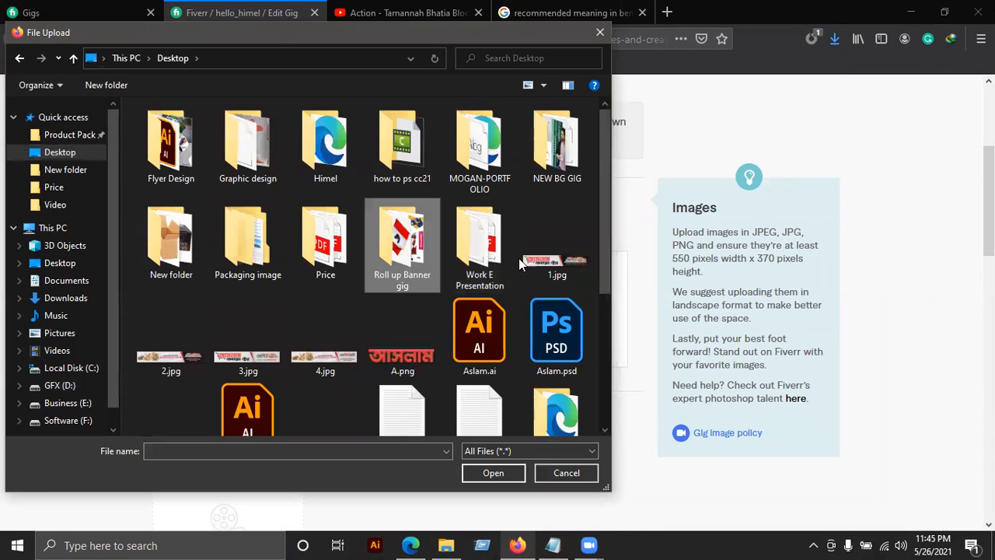
pyautogui.doubleClick(555, 180)
pyautogui.click(203, 159)
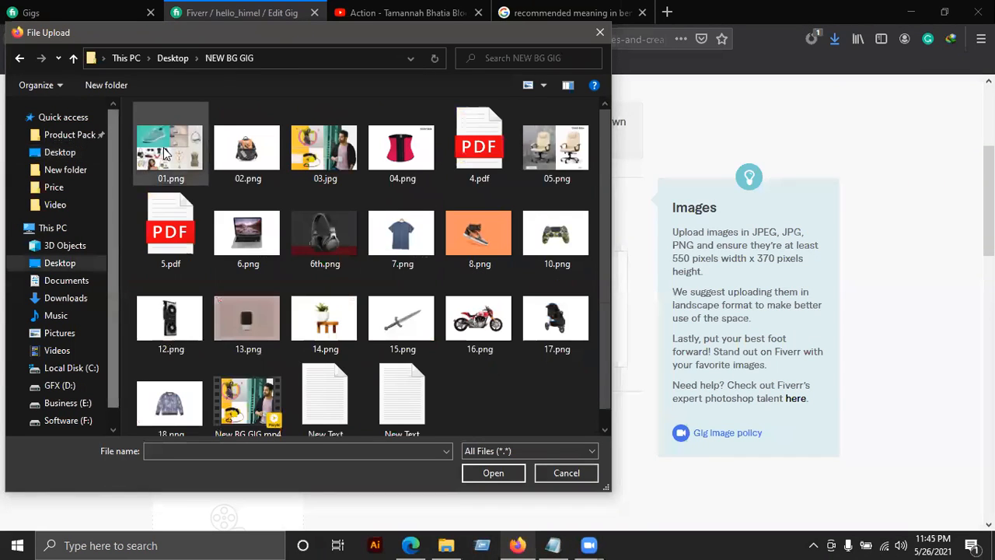
pyautogui.click(510, 480)
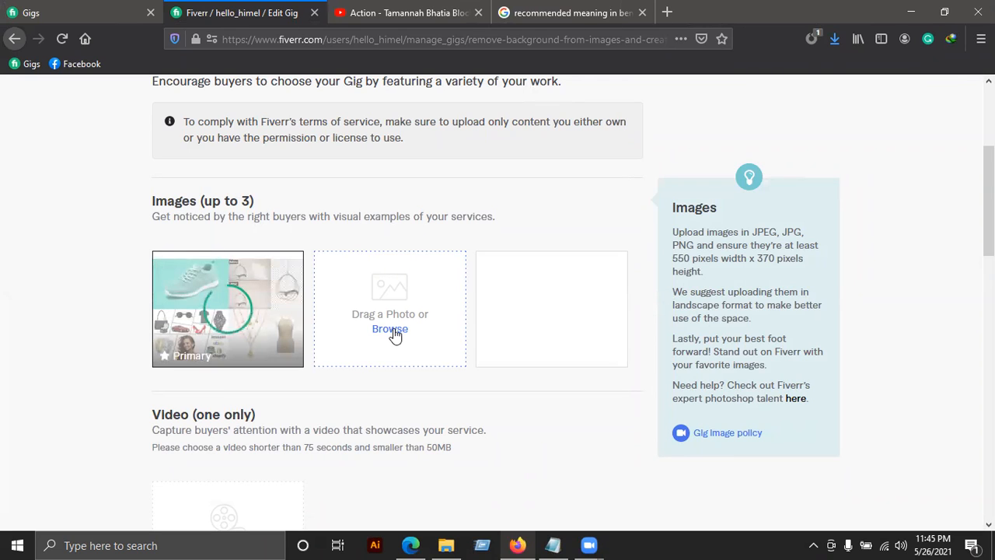
# Upload 02.png and 03.jpg from the NEW BG GIG folder as the second and third gig images
pyautogui.click(395, 332)
pyautogui.click(248, 150)
pyautogui.click(493, 472)
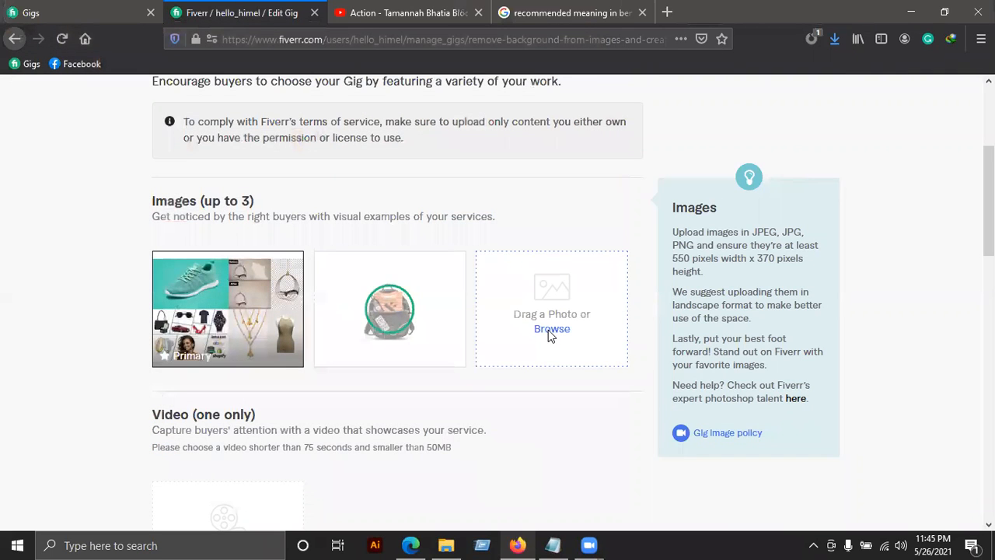
pyautogui.click(549, 331)
pyautogui.click(325, 148)
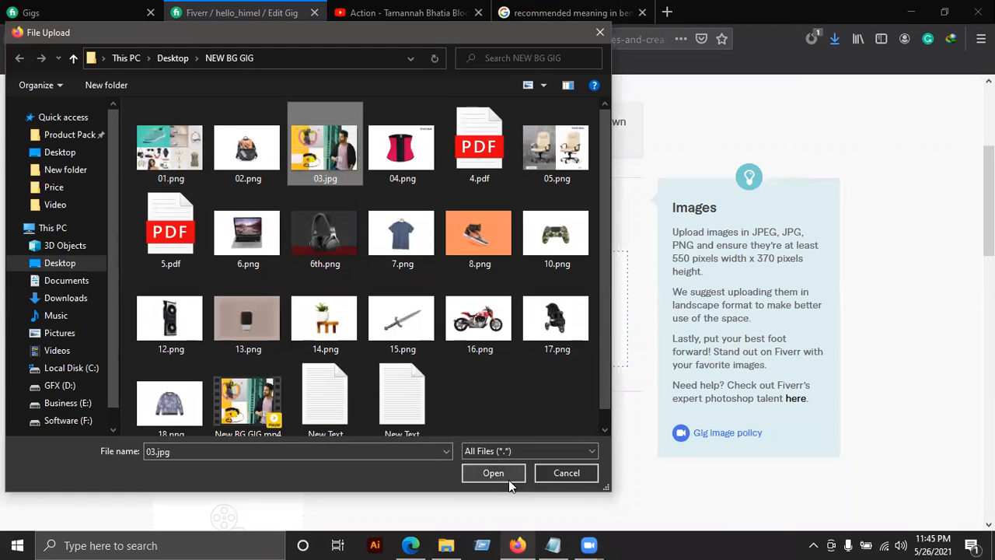
pyautogui.click(508, 480)
# Upload New BG GIG.mp4 from the NEW BG GIG folder as the gig video
pyautogui.scroll(-1, 350, 341)
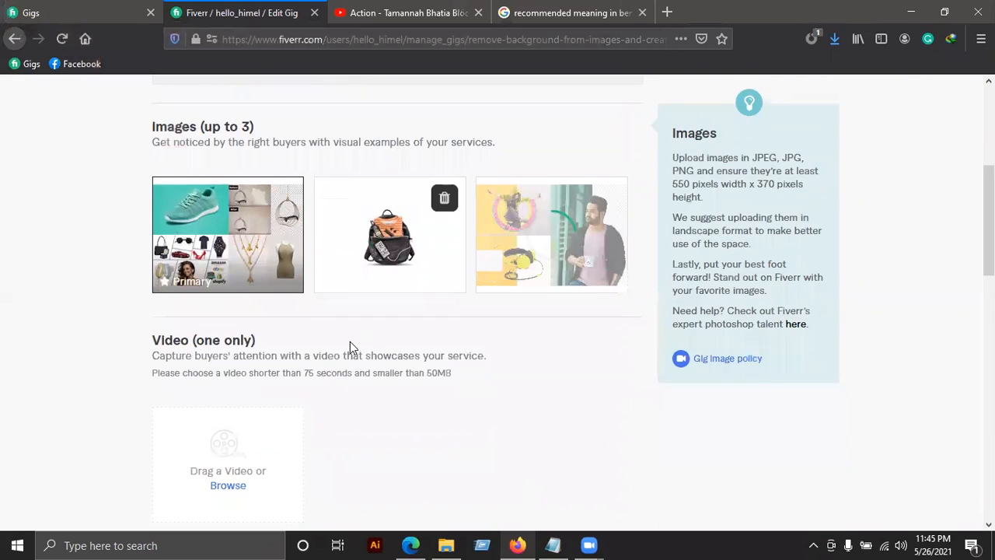
pyautogui.scroll(-2, 350, 341)
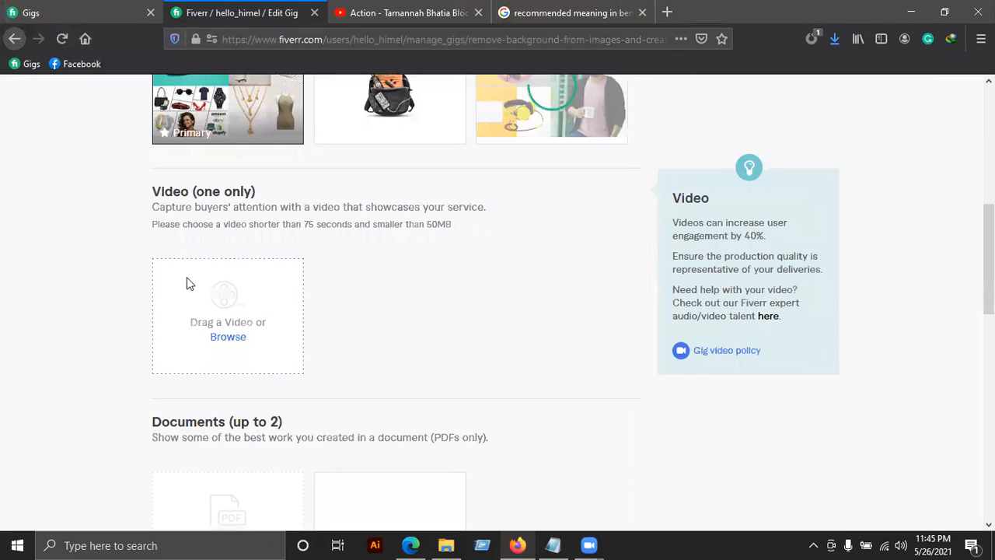
pyautogui.click(235, 335)
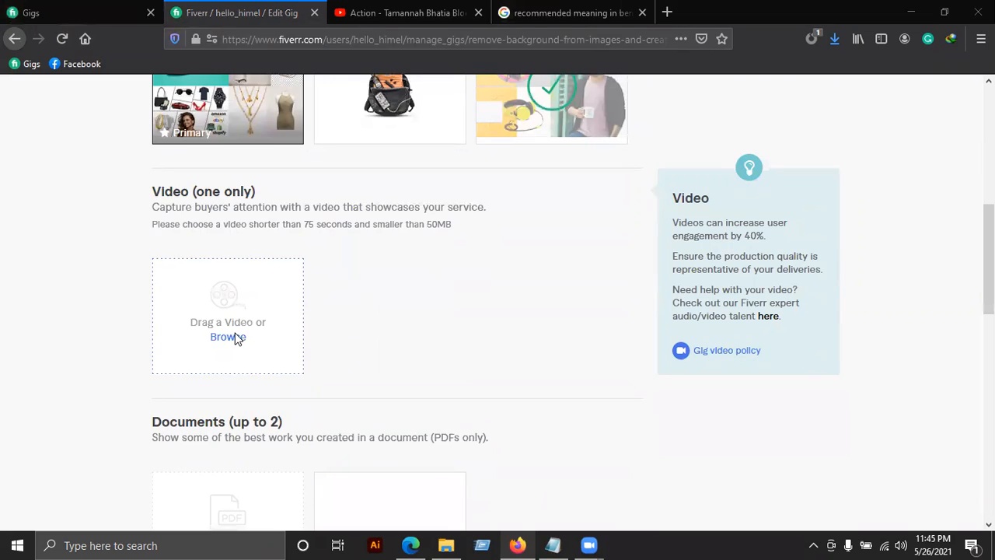
pyautogui.scroll(-1, 247, 393)
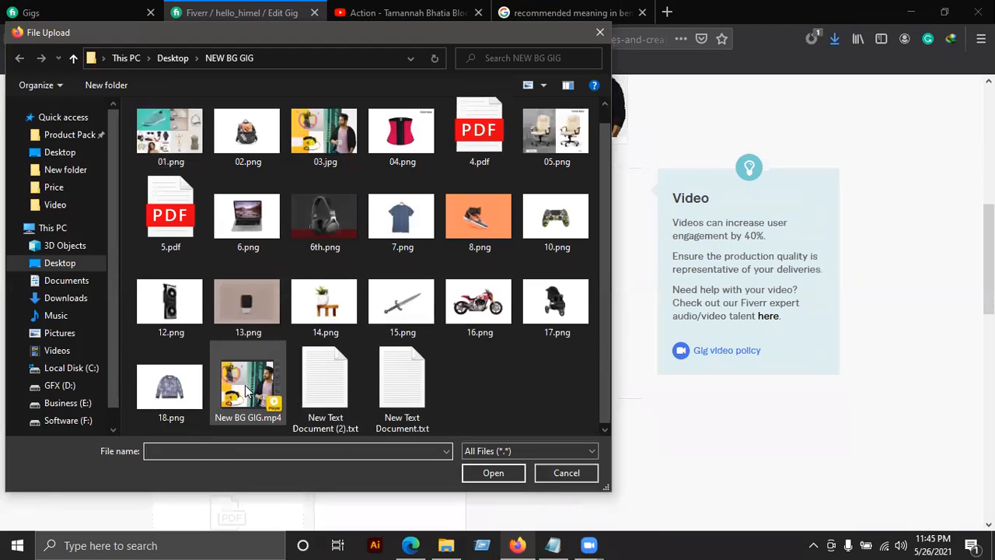
pyautogui.click(248, 393)
pyautogui.click(495, 474)
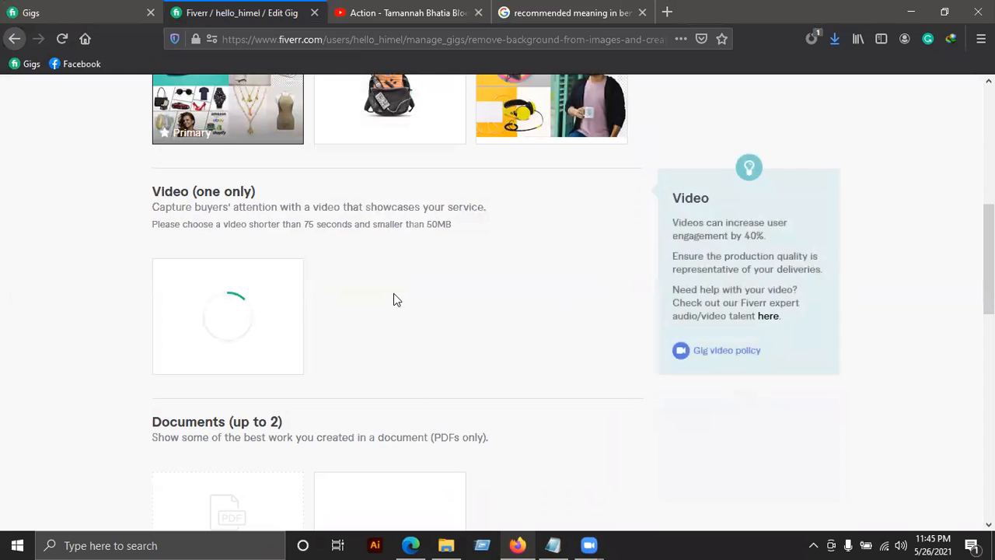
pyautogui.scroll(1, 392, 298)
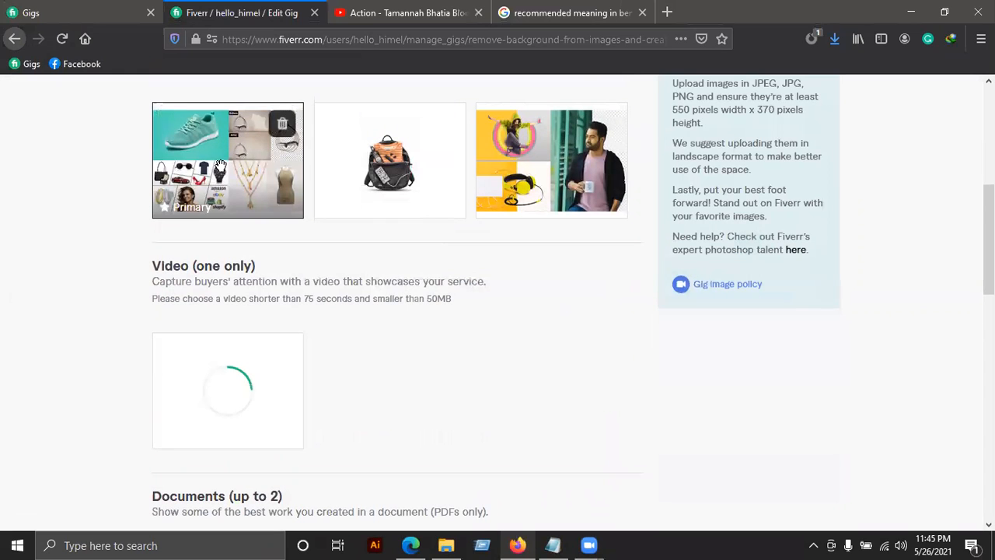
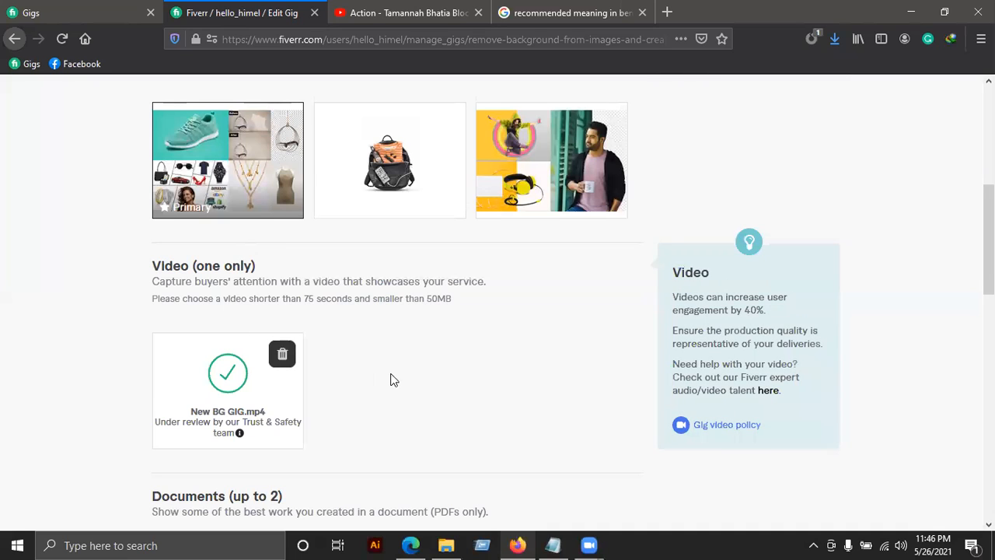
# Upload 4.pdf and 5.pdf from the NEW BG GIG folder as the two gig documents
pyautogui.scroll(-1, 249, 355)
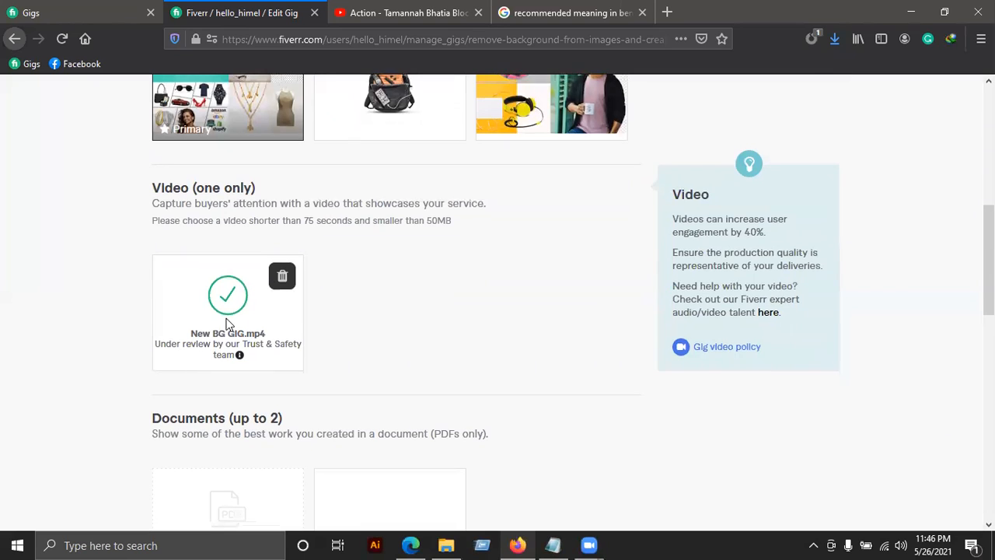
pyautogui.scroll(-2, 195, 335)
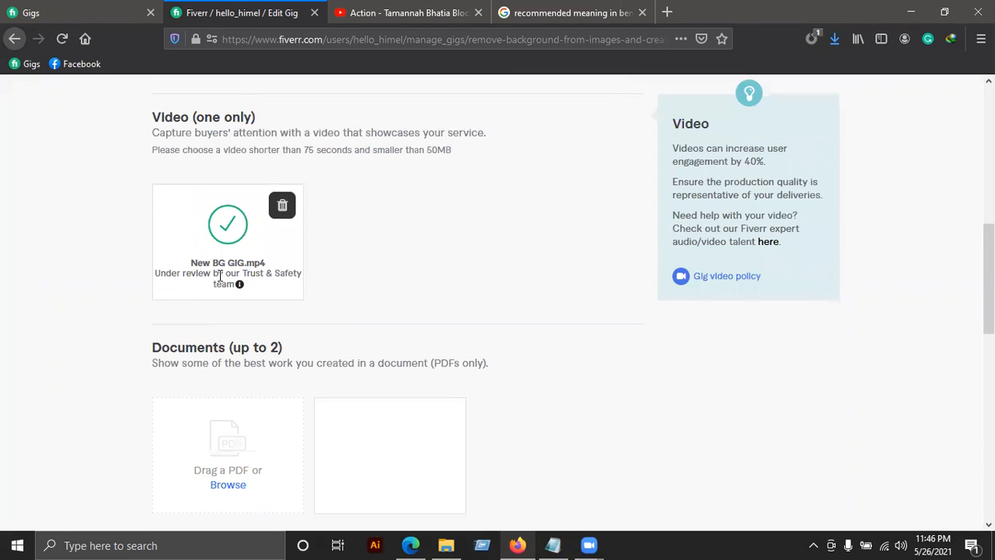
pyautogui.scroll(-2, 220, 276)
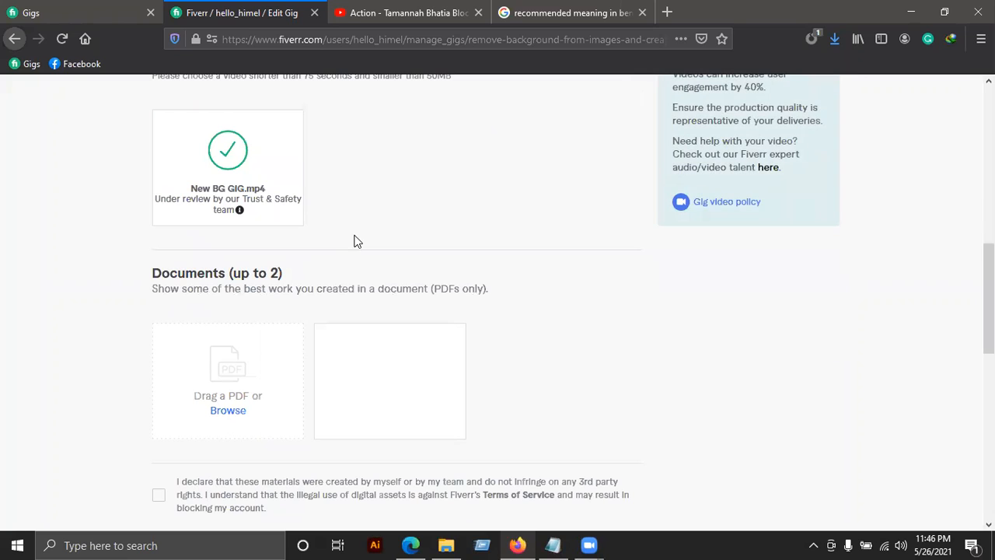
pyautogui.scroll(-2, 354, 242)
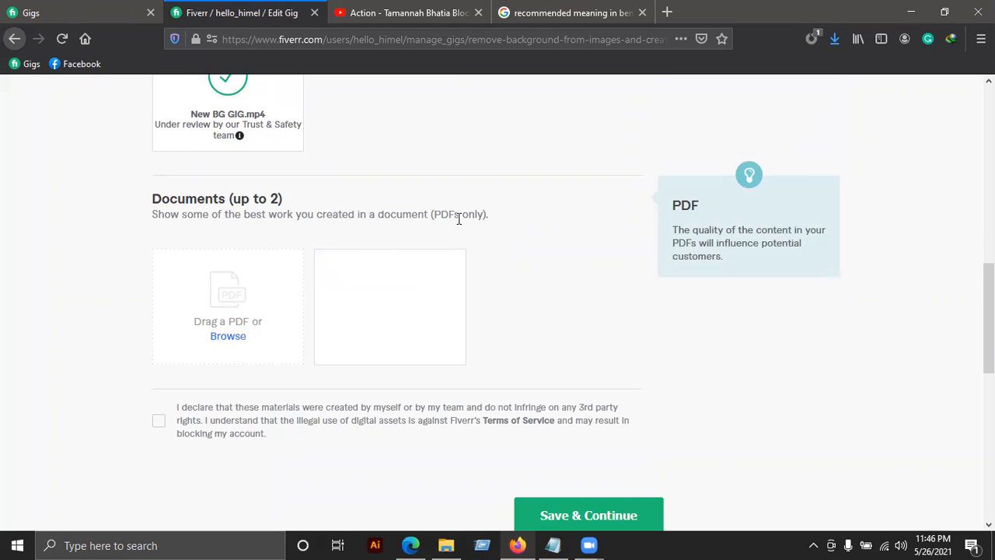
pyautogui.click(233, 337)
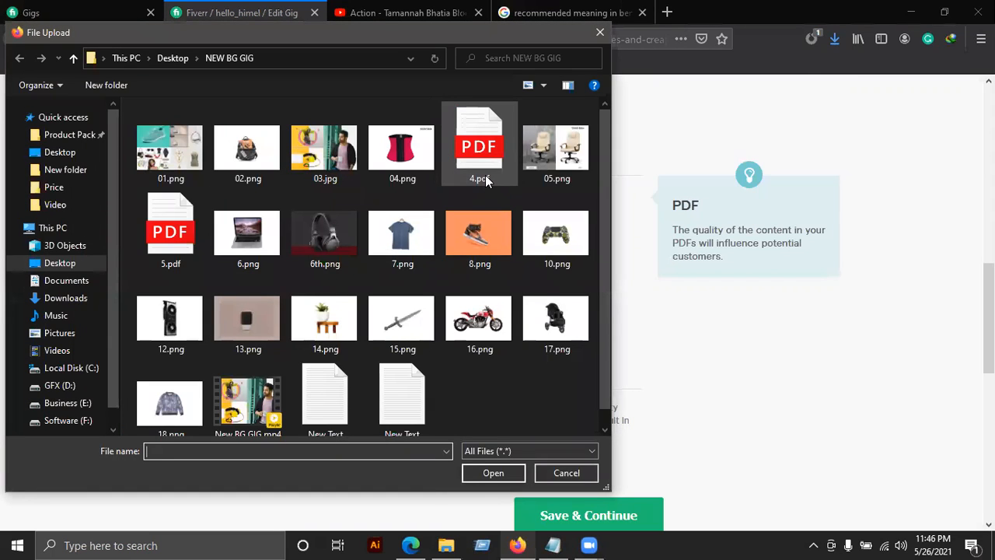
pyautogui.click(463, 170)
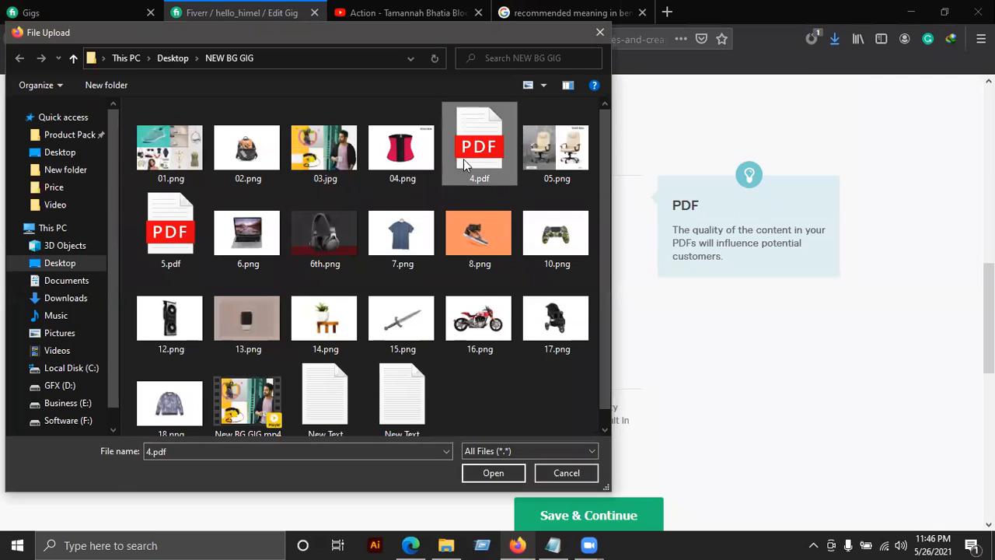
pyautogui.click(501, 475)
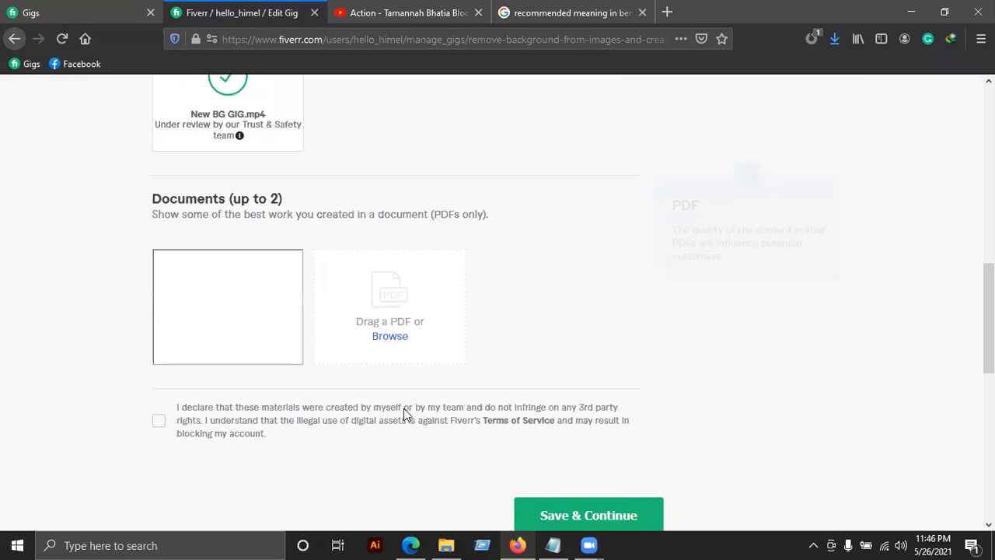
pyautogui.click(391, 336)
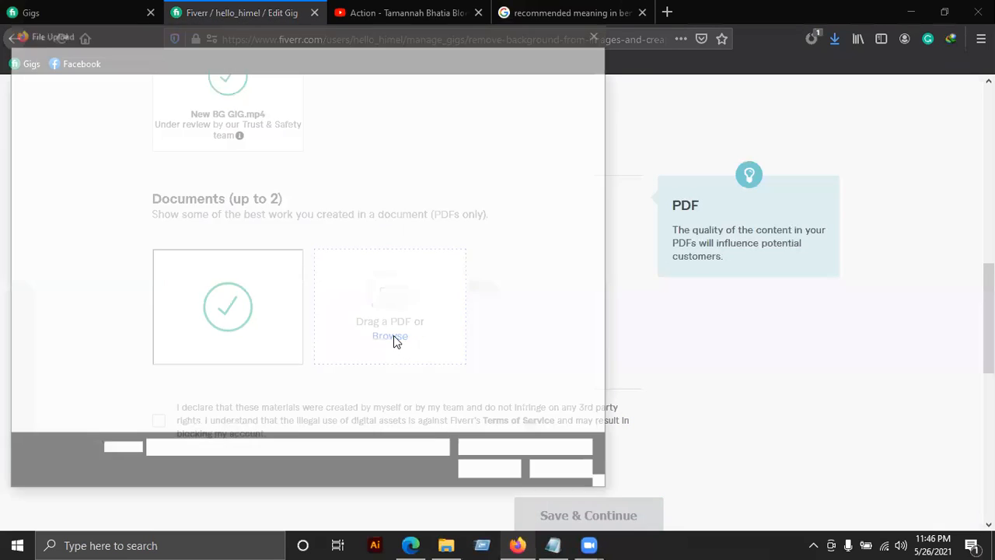
pyautogui.click(201, 236)
pyautogui.click(506, 473)
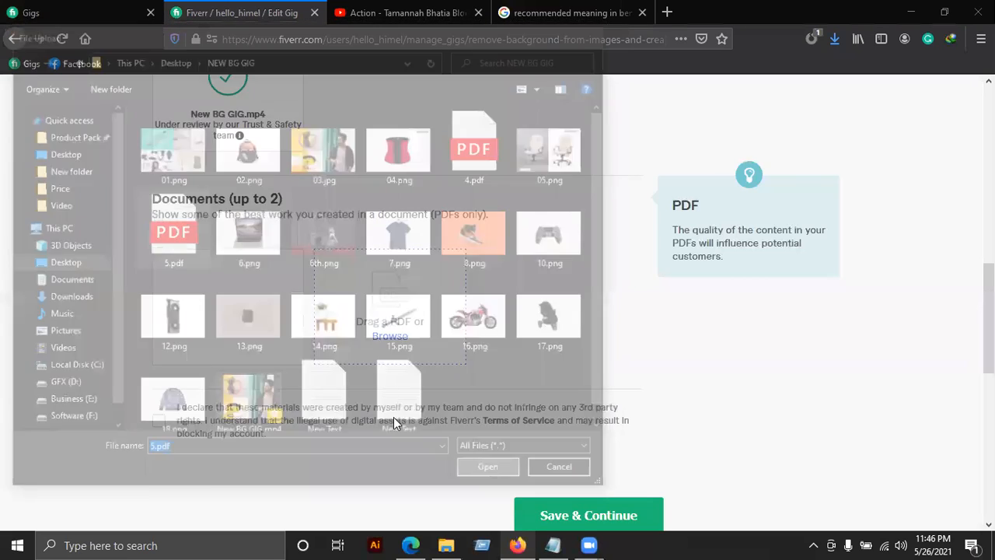
# Accept the declaration that the materials are self-created and save the gallery to continue to the Publish stage
pyautogui.scroll(-2, 317, 324)
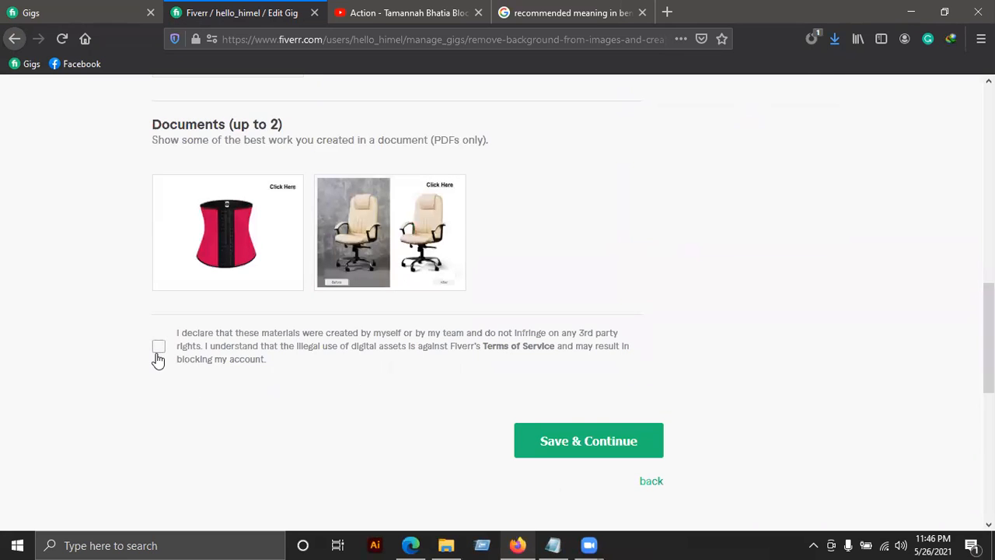
pyautogui.click(543, 440)
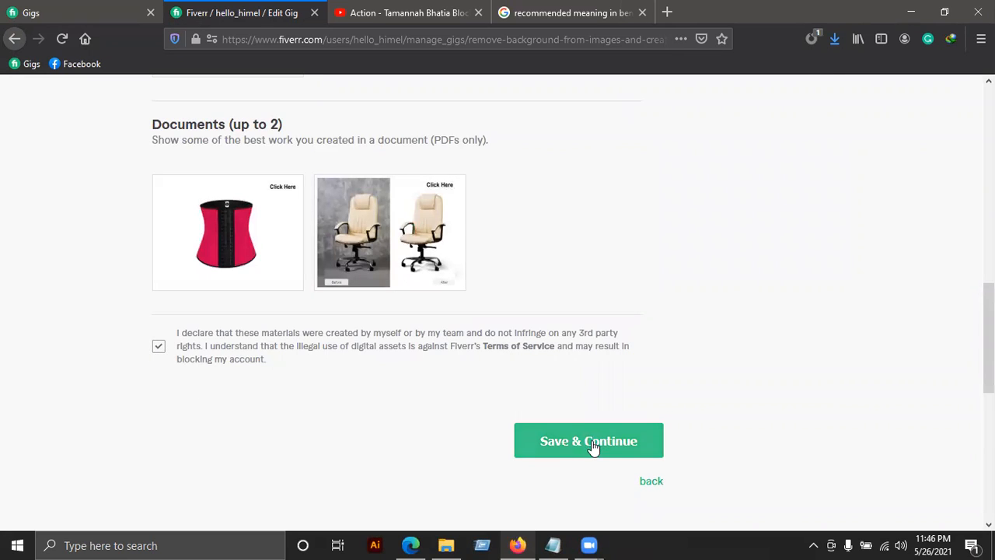
# Save the gallery and publish the background-removal gig
pyautogui.click(593, 447)
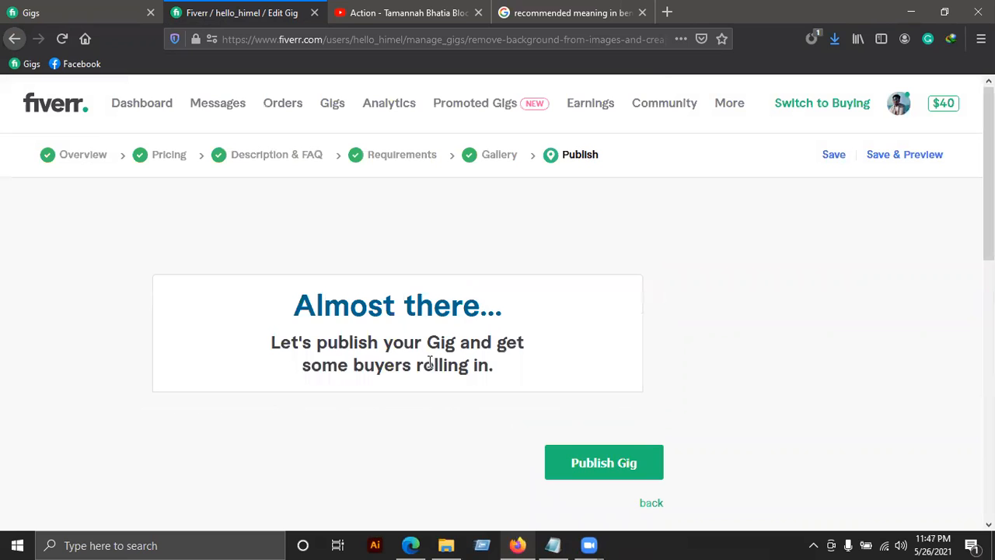
pyautogui.scroll(-2, 429, 362)
pyautogui.click(611, 320)
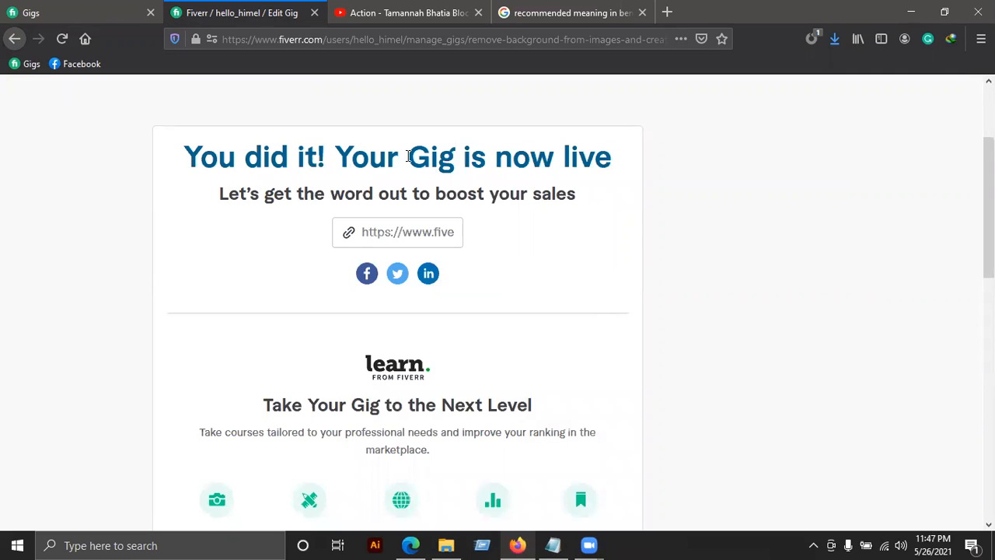
# Finish the publishing page to return to the Gigs list, and reload that list
pyautogui.scroll(-4, 426, 173)
pyautogui.scroll(5, 471, 233)
pyautogui.scroll(-4, 544, 373)
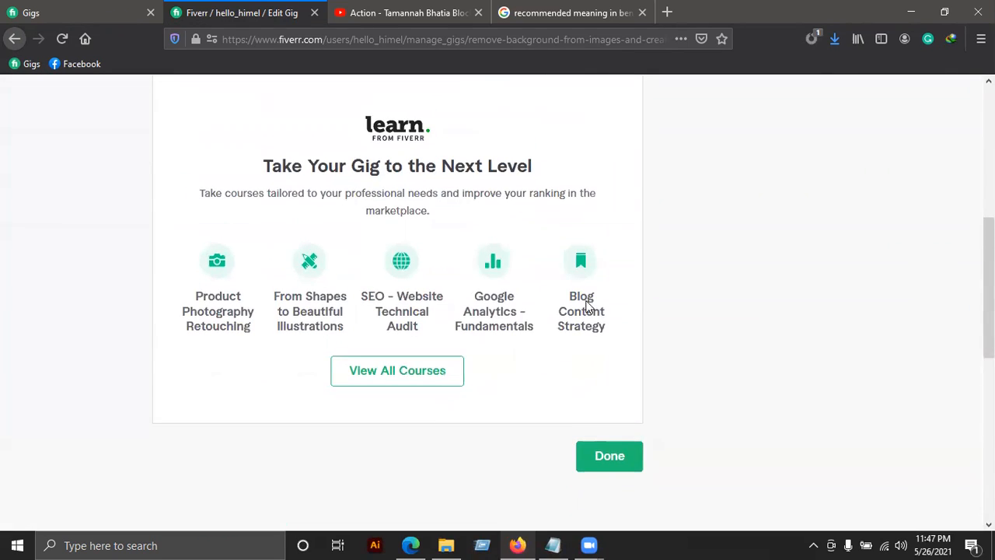
pyautogui.click(611, 469)
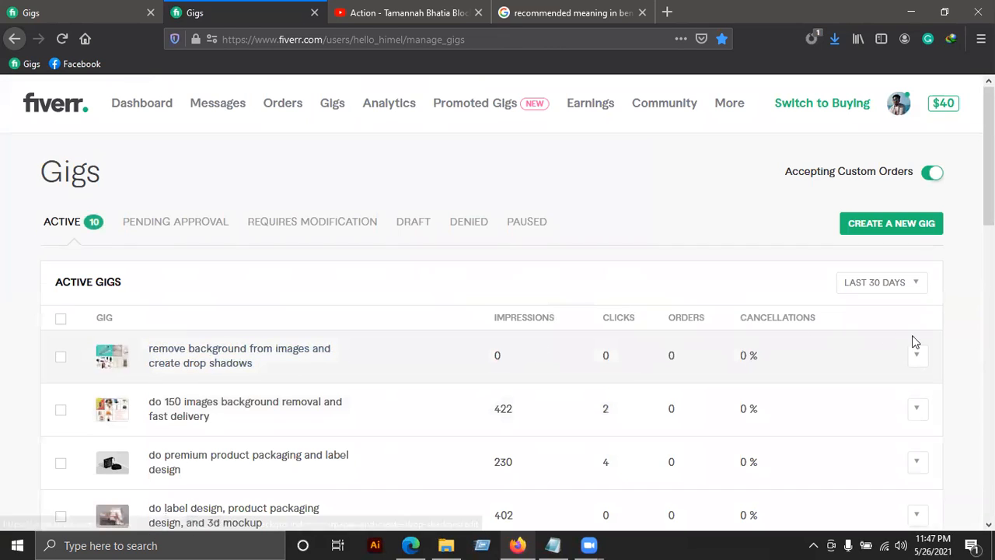
pyautogui.click(63, 39)
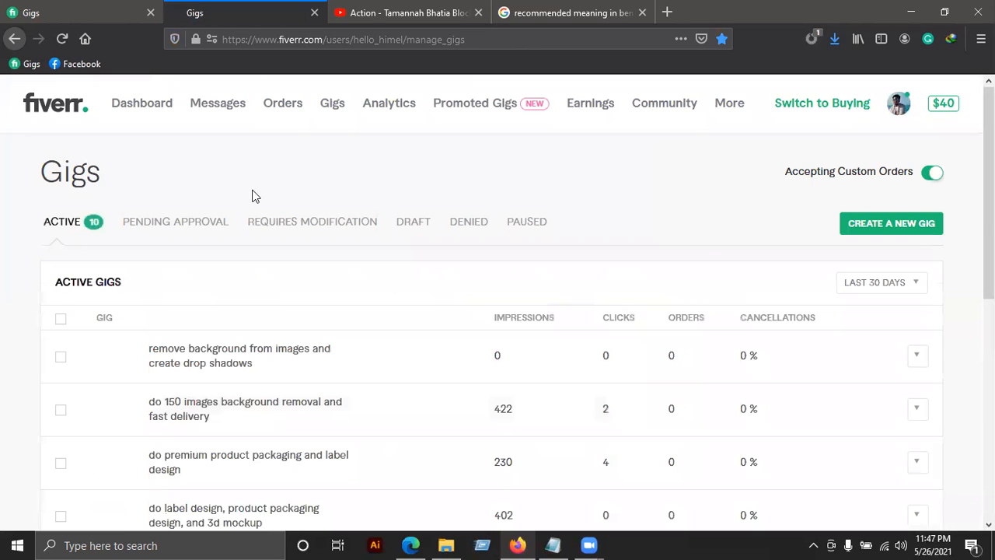
pyautogui.click(917, 356)
pyautogui.click(872, 359)
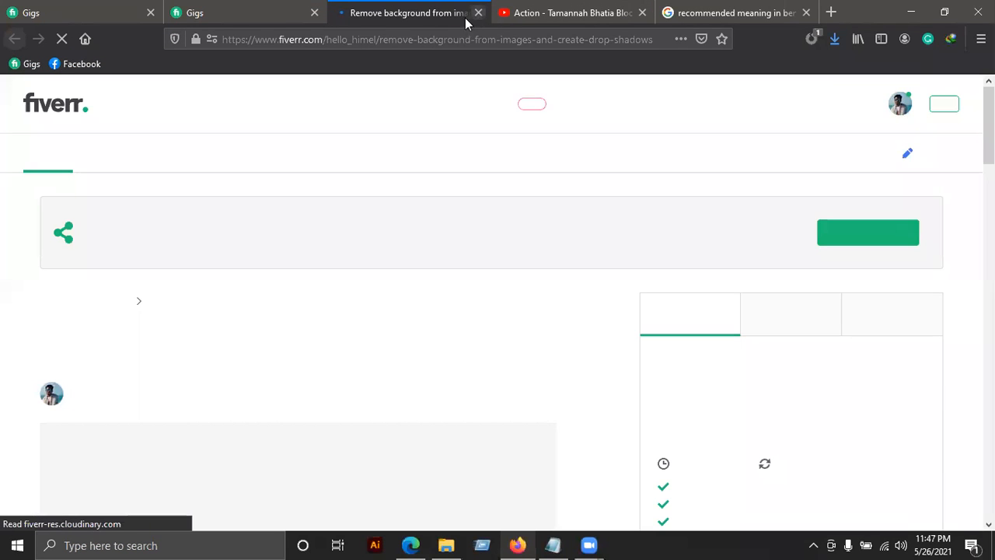
pyautogui.click(476, 14)
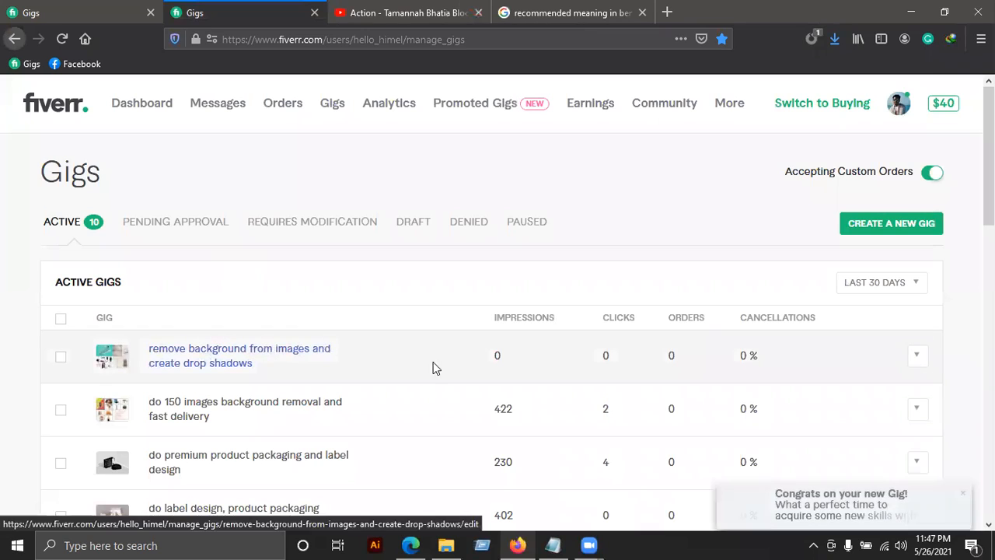
# Open the preview of the "remove background from images and create drop shadows" gig, and mark the "Congrats on your new Gig!" notification as read
pyautogui.click(918, 360)
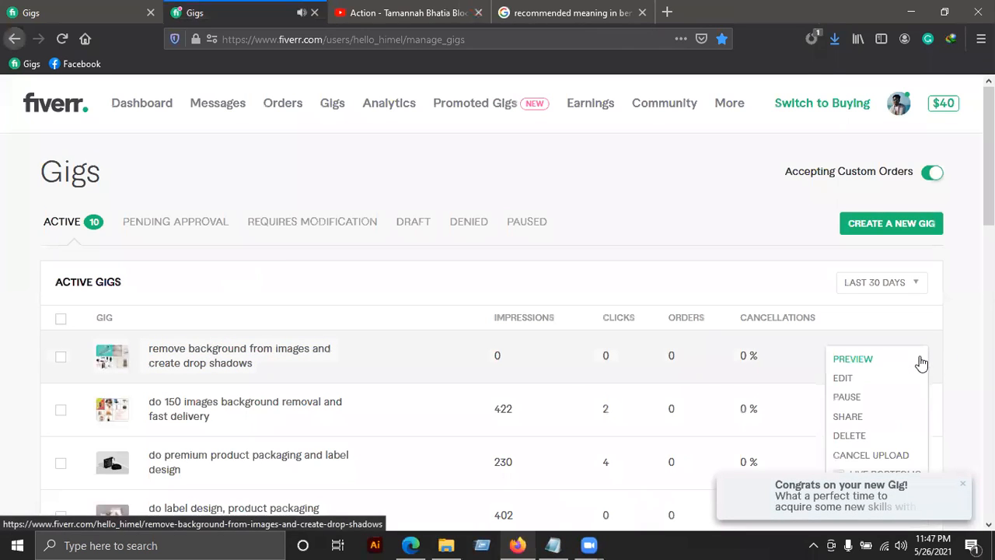
pyautogui.click(852, 359)
pyautogui.click(264, 11)
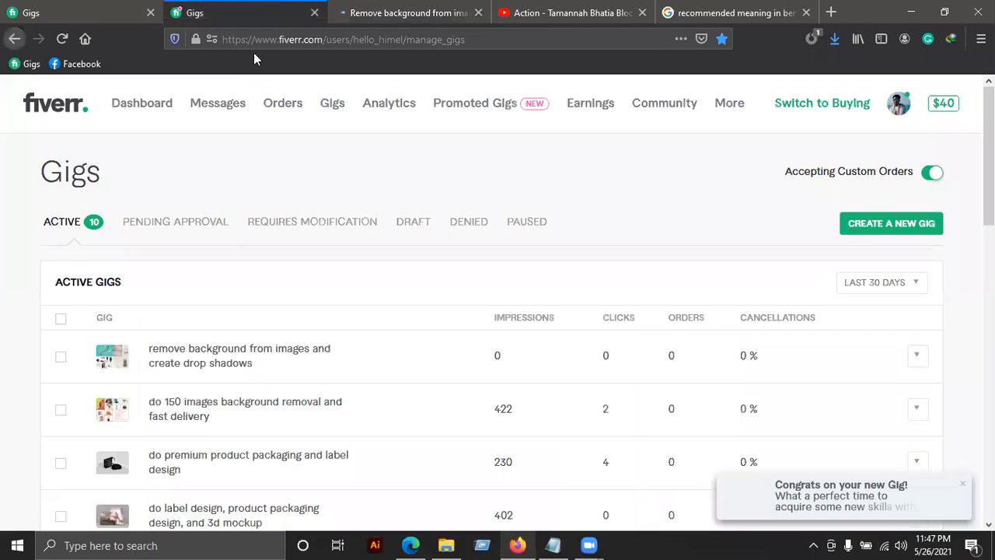
pyautogui.click(225, 109)
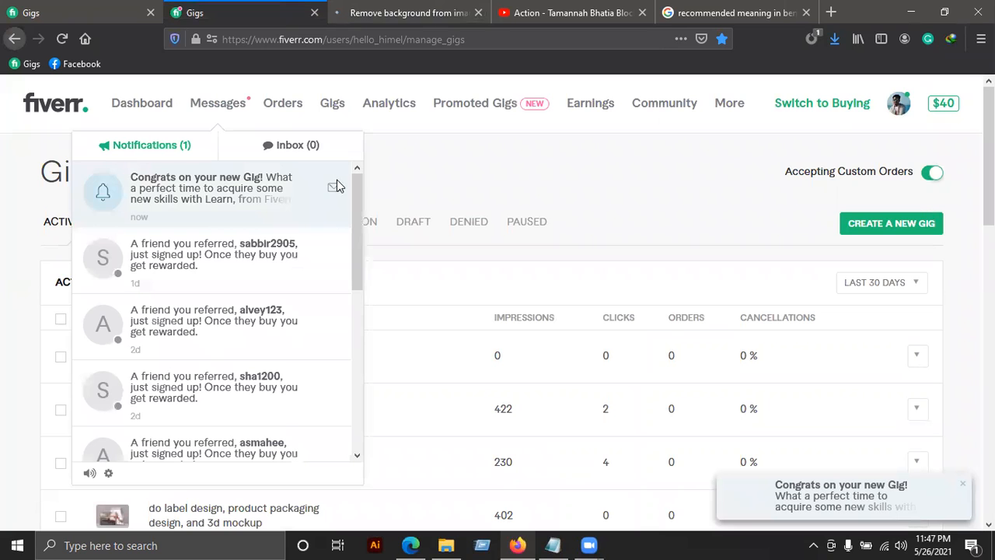
pyautogui.click(332, 191)
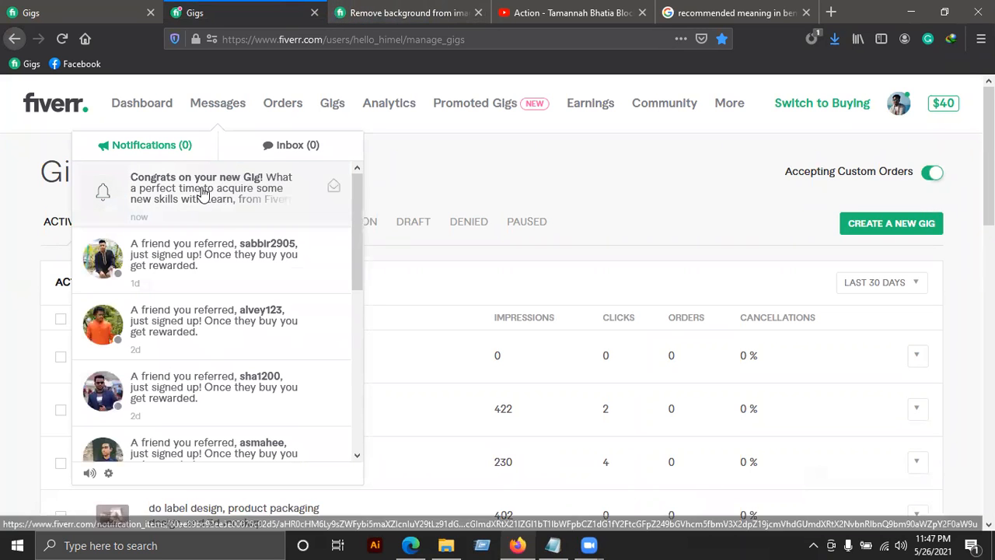
# Browse the gallery slides in the new gig's preview to check the uploaded images and documents
pyautogui.click(381, 8)
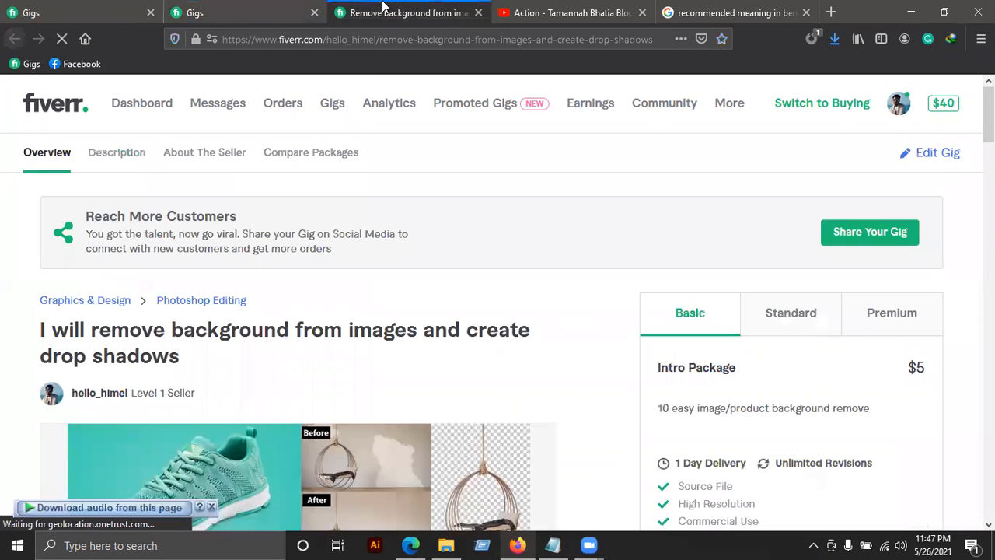
pyautogui.scroll(-4, 396, 271)
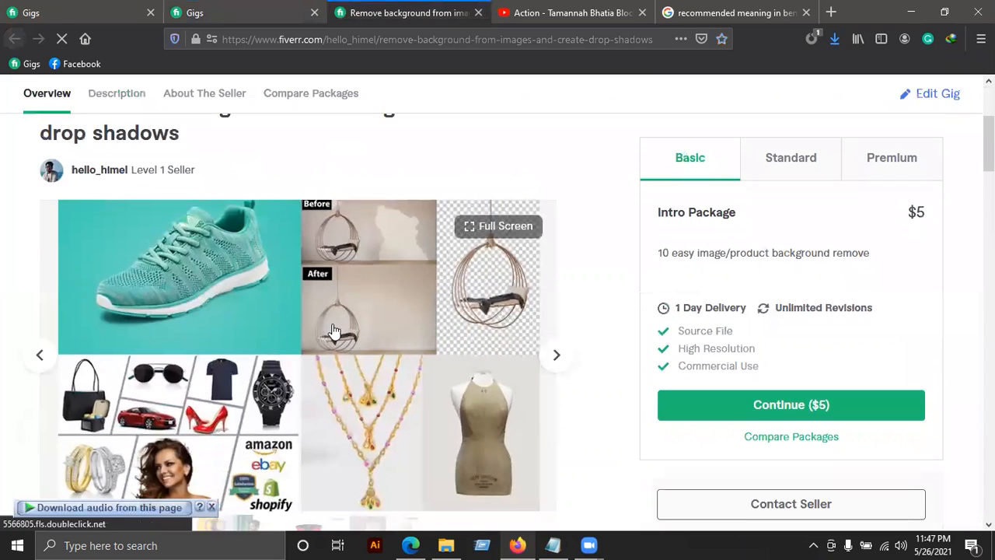
pyautogui.click(557, 282)
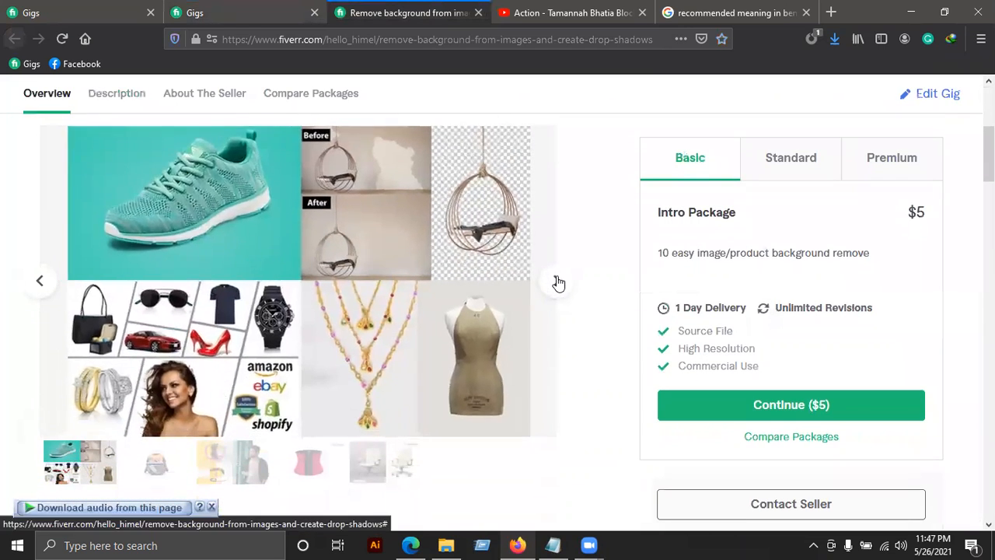
pyautogui.click(571, 282)
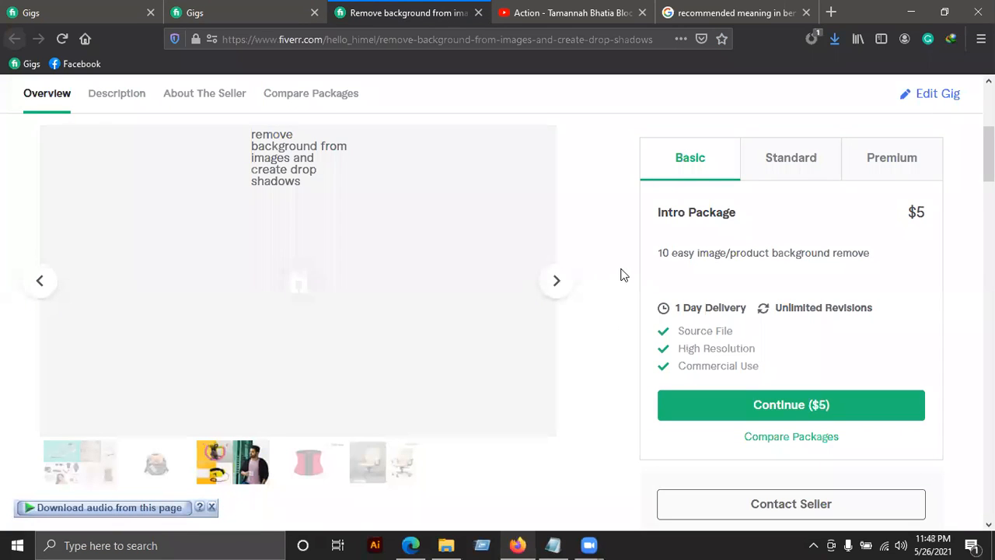
pyautogui.click(555, 283)
pyautogui.click(555, 284)
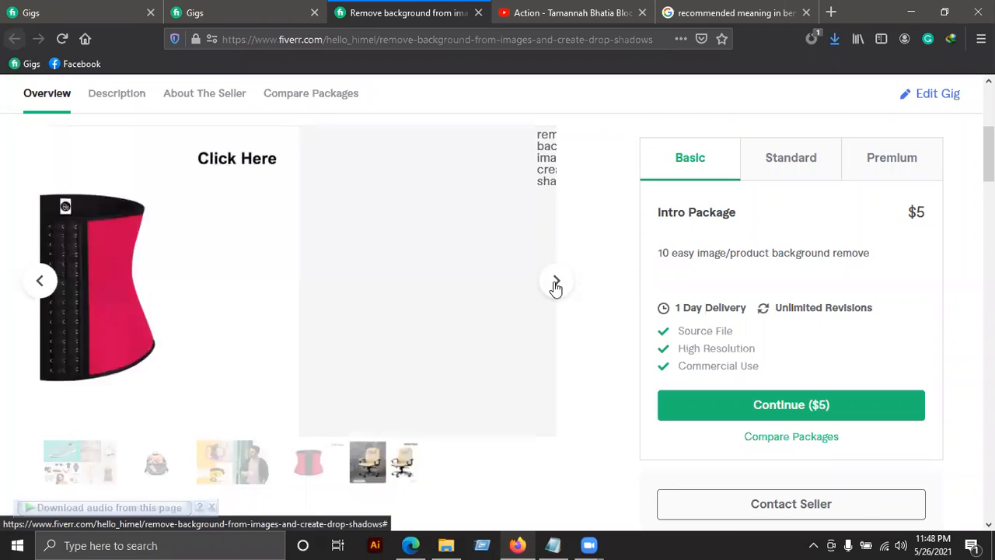
pyautogui.click(42, 293)
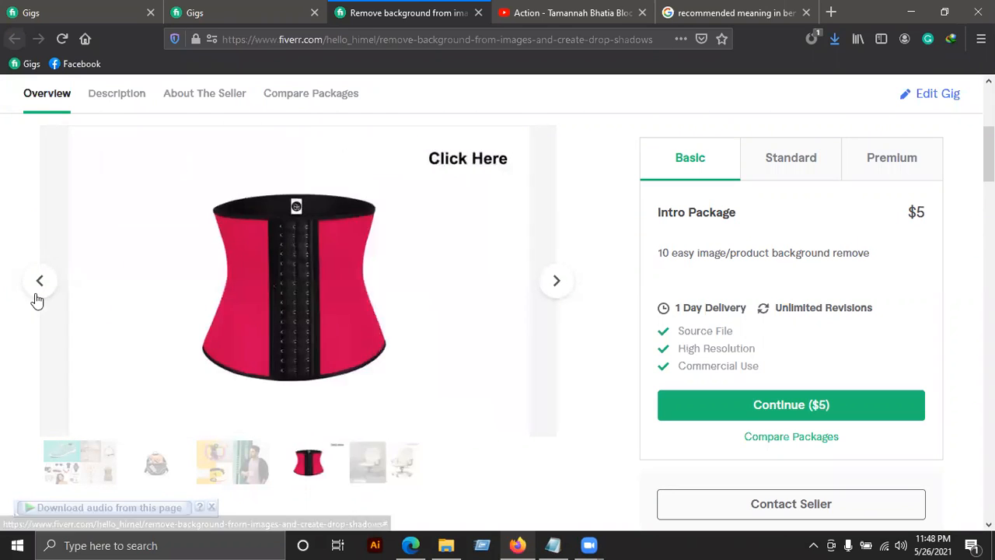
# View the pages of the PDF presentation with the pink waist trainer cover from the gig gallery, and close it
pyautogui.click(494, 162)
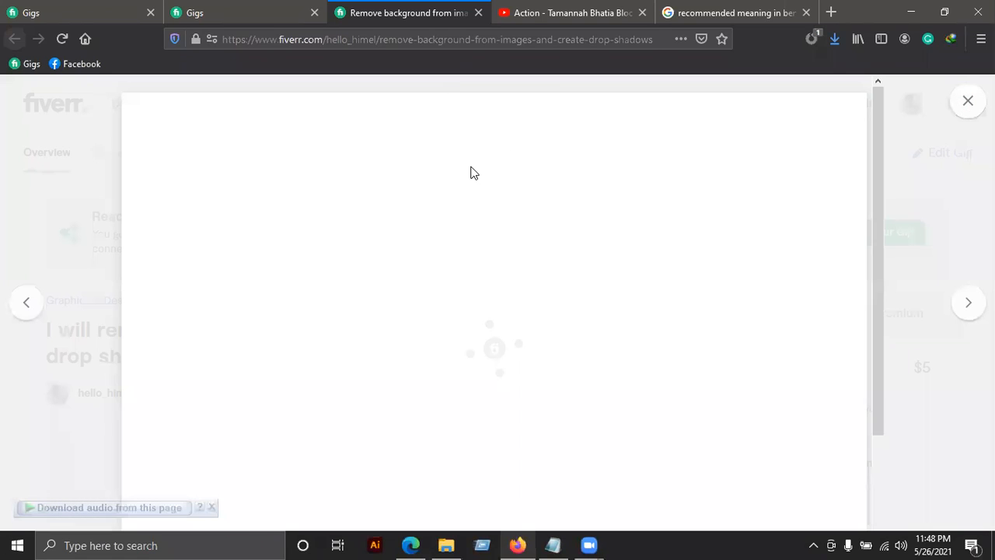
pyautogui.scroll(-3, 461, 191)
pyautogui.scroll(-5, 462, 197)
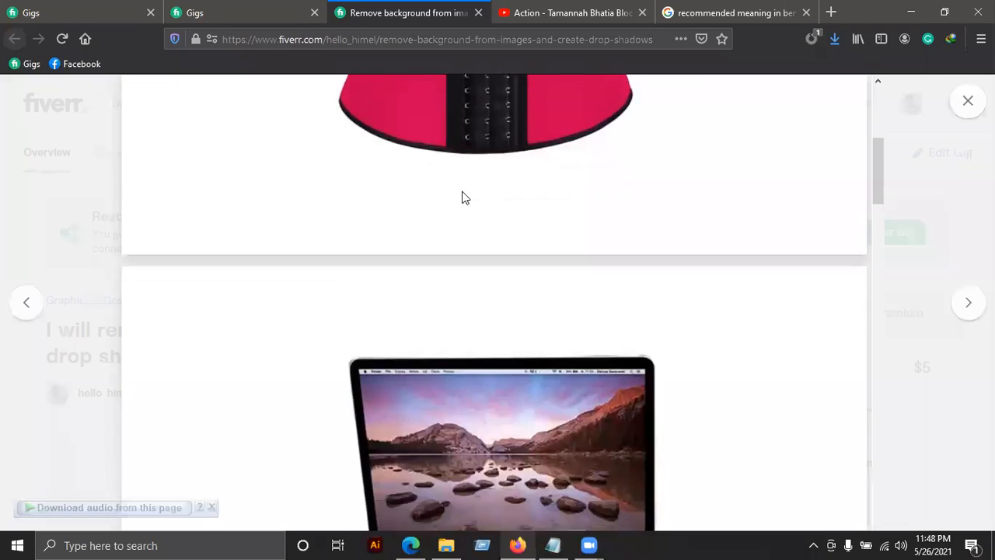
pyautogui.scroll(-10, 463, 192)
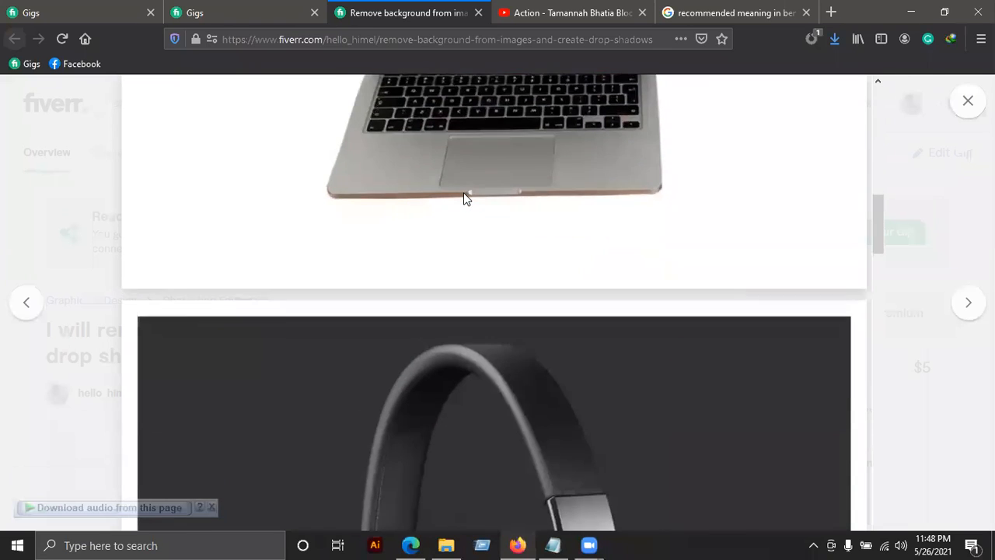
pyautogui.scroll(-10, 463, 199)
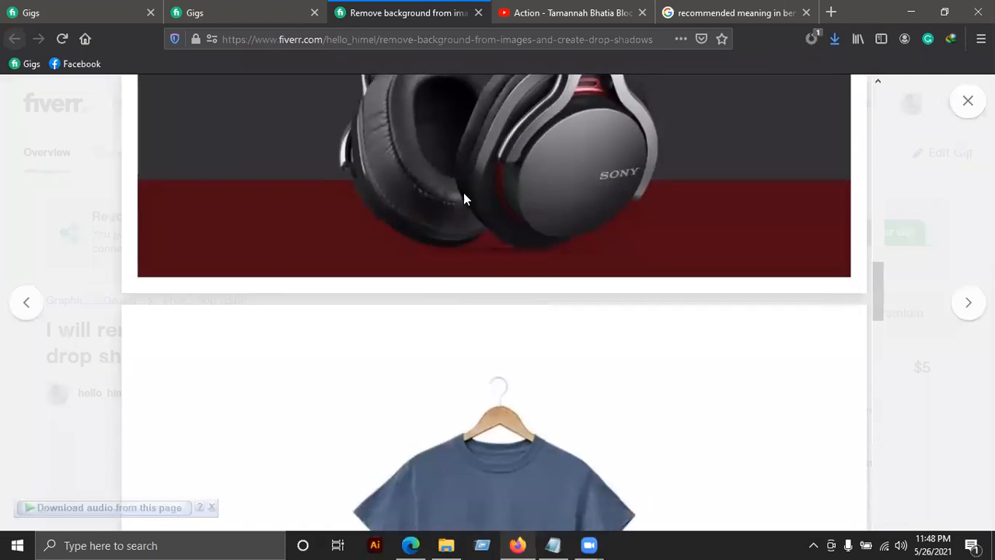
pyautogui.scroll(-10, 460, 222)
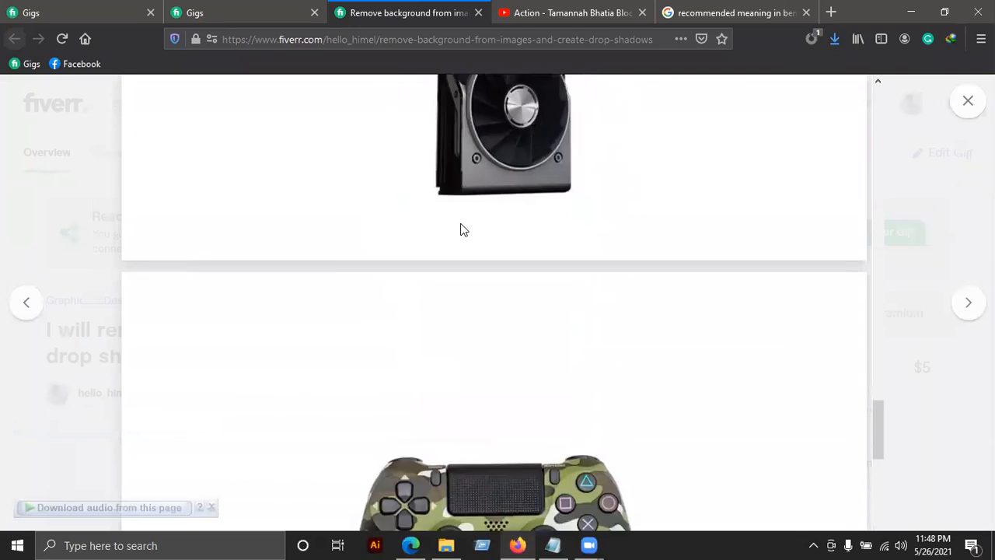
pyautogui.scroll(-5, 460, 247)
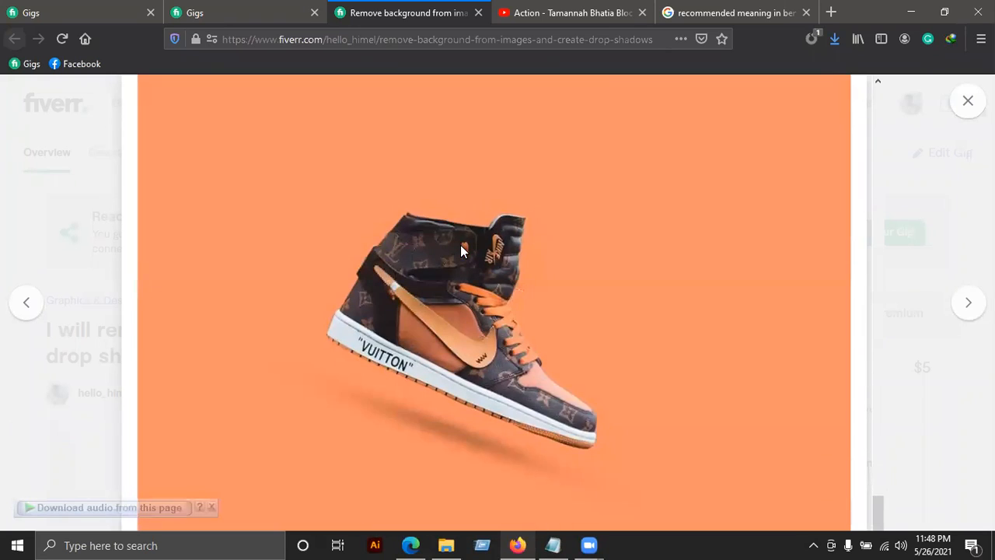
pyautogui.press('Escape')
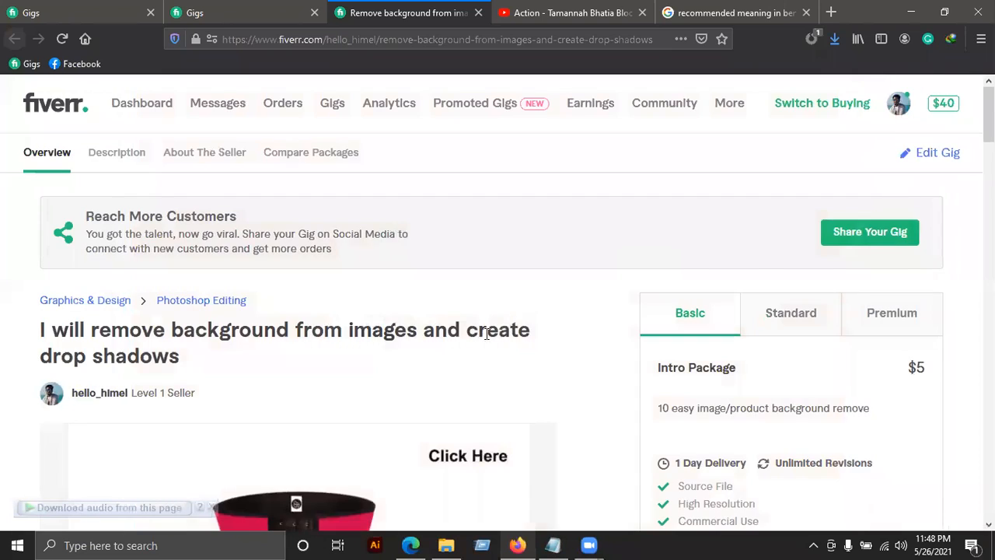
# Review the Standard, Premium and Basic package details in the gig preview
pyautogui.scroll(-3, 477, 350)
pyautogui.click(802, 169)
pyautogui.click(877, 167)
pyautogui.click(707, 159)
# Examine the published gig description, including its offered services, reasons to hire and closing lines
pyautogui.scroll(-5, 749, 267)
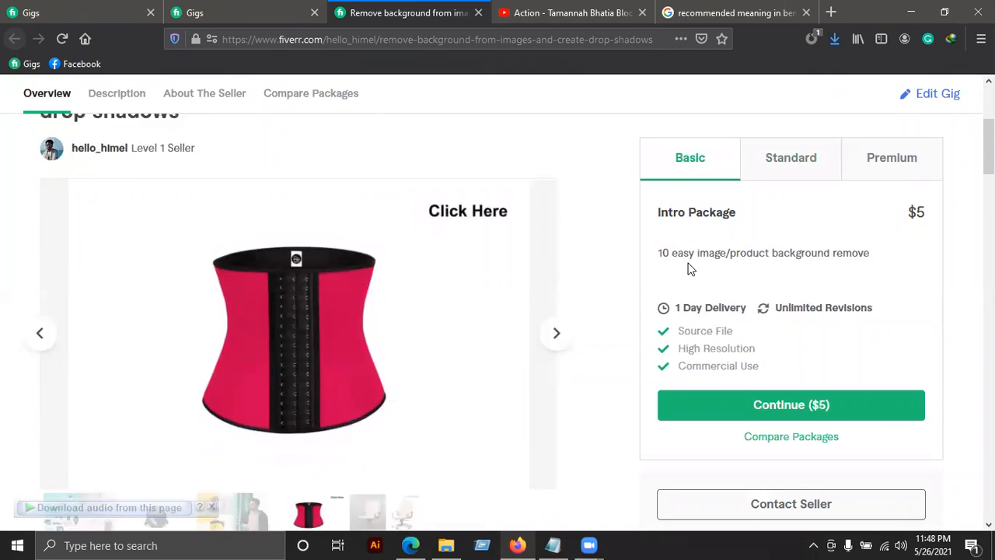
pyautogui.scroll(-3, 325, 282)
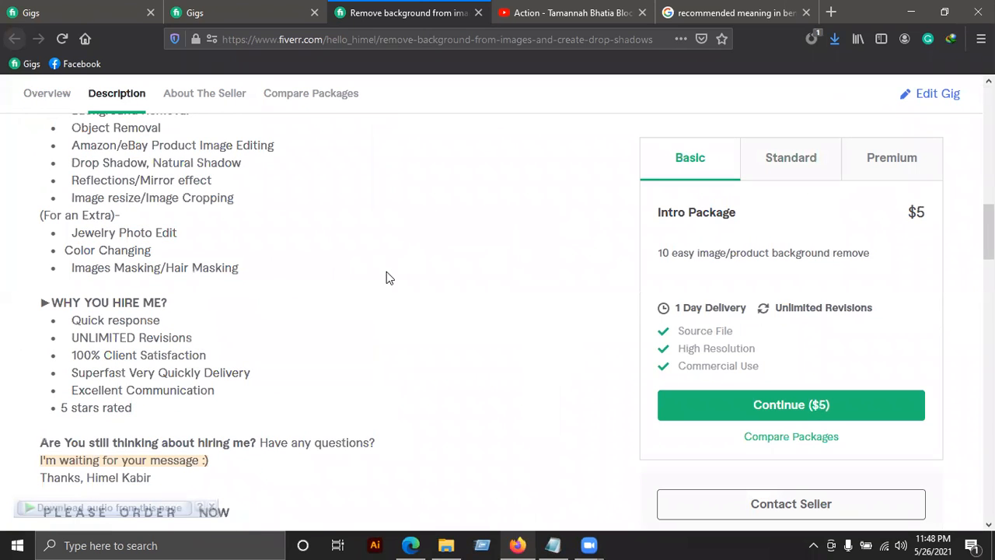
pyautogui.scroll(-2, 72, 387)
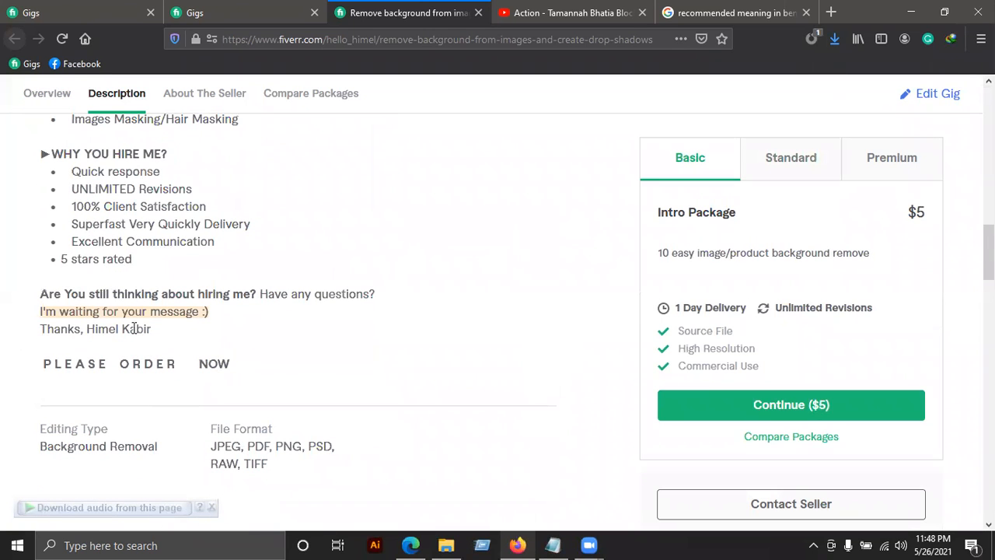
pyautogui.scroll(2, 92, 282)
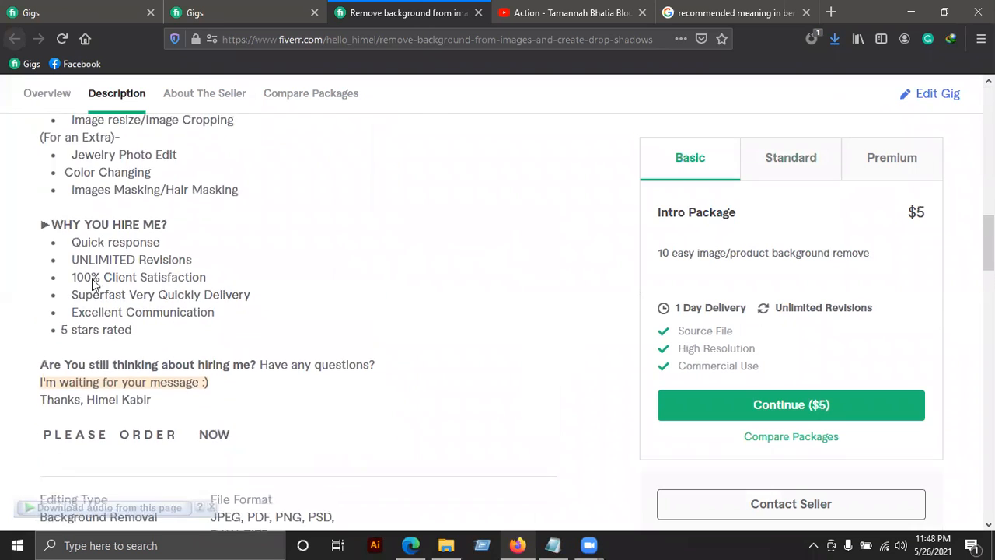
pyautogui.scroll(2, 40, 268)
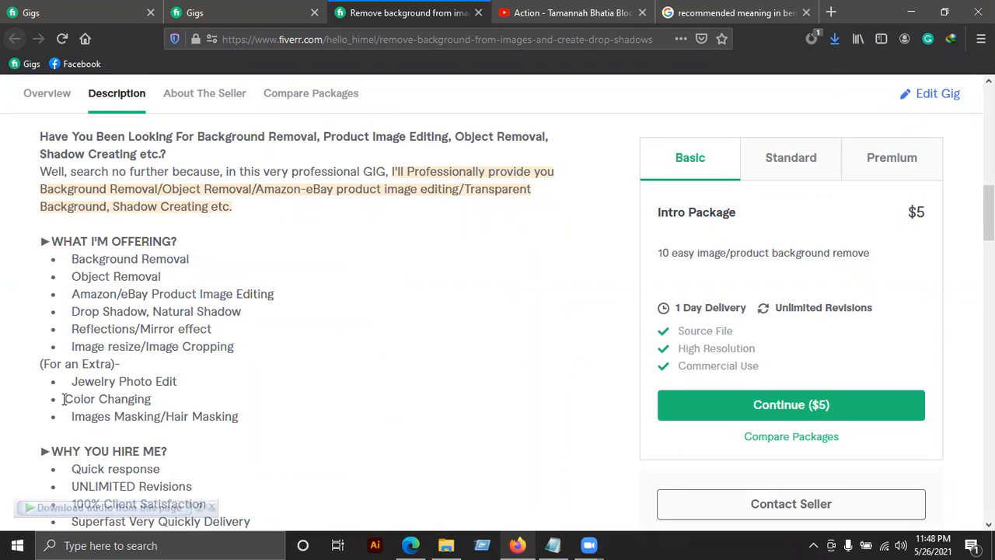
pyautogui.scroll(-2, 64, 399)
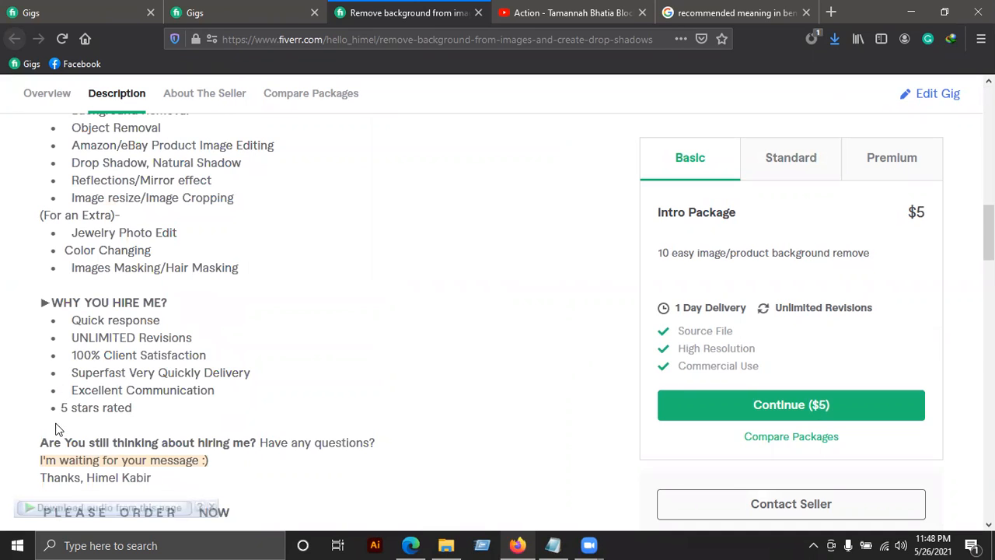
pyautogui.scroll(-2, 55, 426)
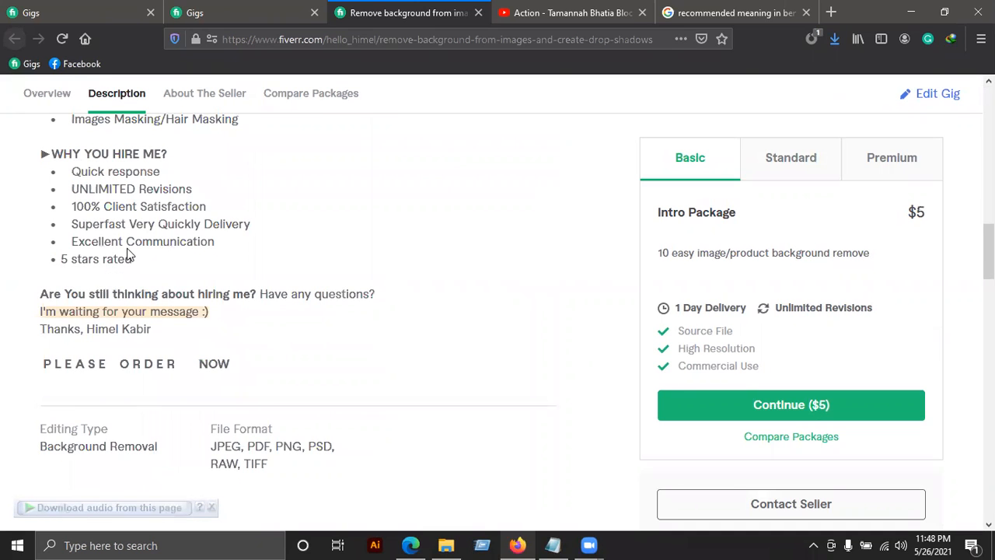
pyautogui.scroll(3, 128, 248)
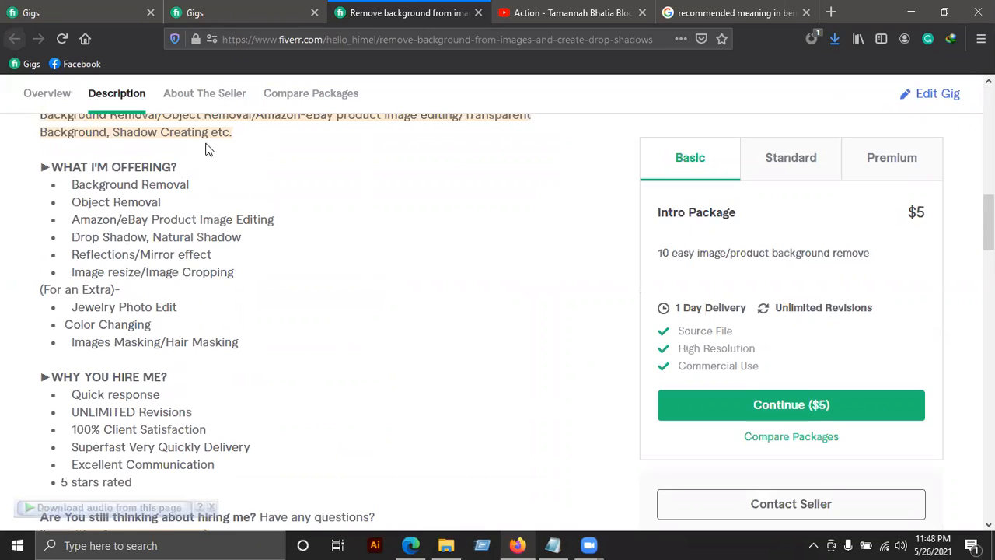
# Check the Gigs list, return to the gig preview and reload the preview page
pyautogui.click(223, 13)
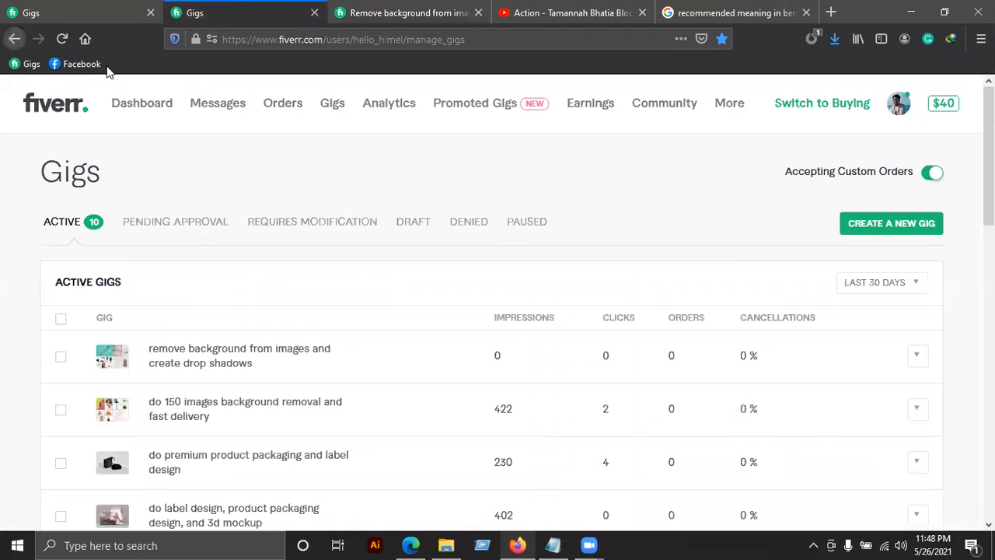
pyautogui.click(400, 13)
pyautogui.scroll(5, 185, 238)
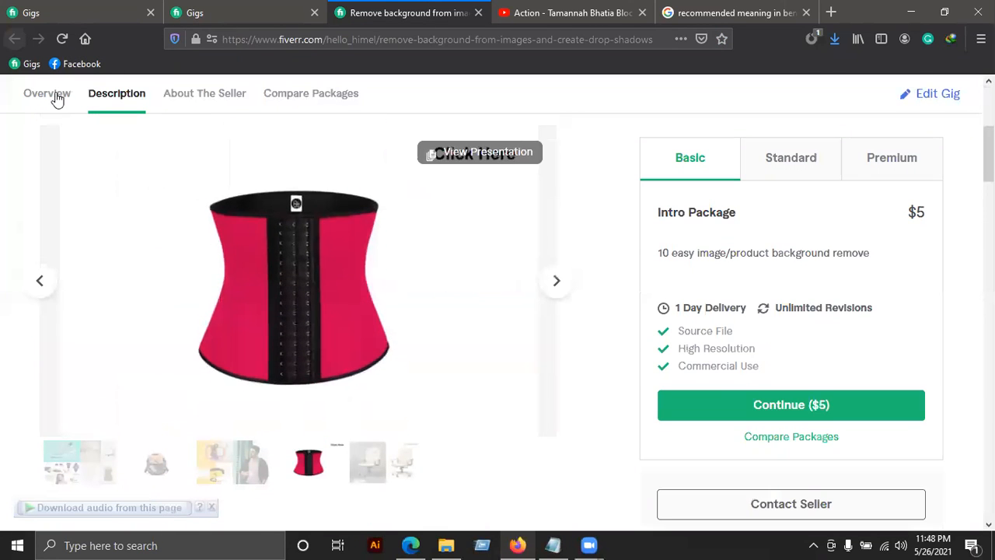
pyautogui.click(62, 39)
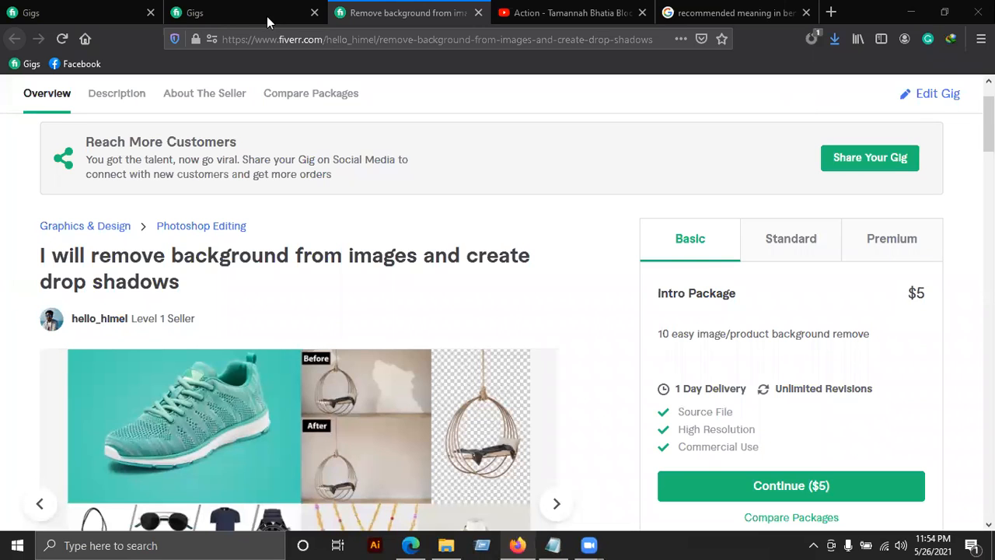
# Reload the background-removal gig preview and look over its gallery and the beginning of its description
pyautogui.click(65, 40)
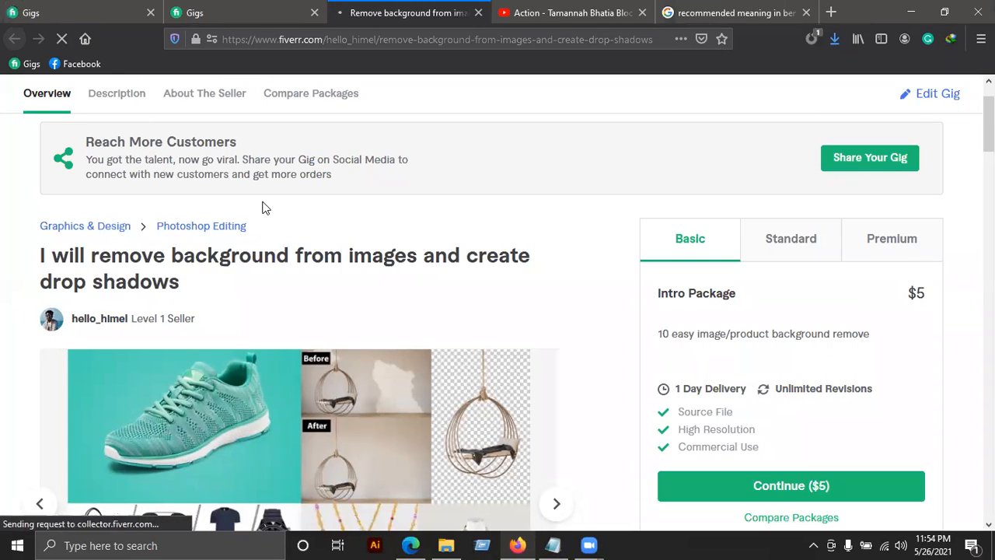
pyautogui.scroll(-5, 380, 350)
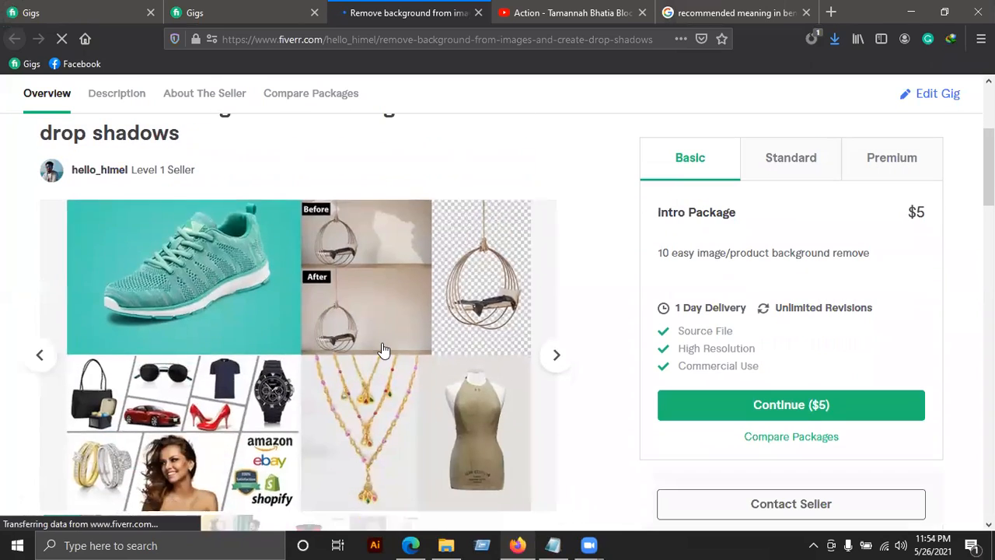
pyautogui.scroll(-3, 382, 350)
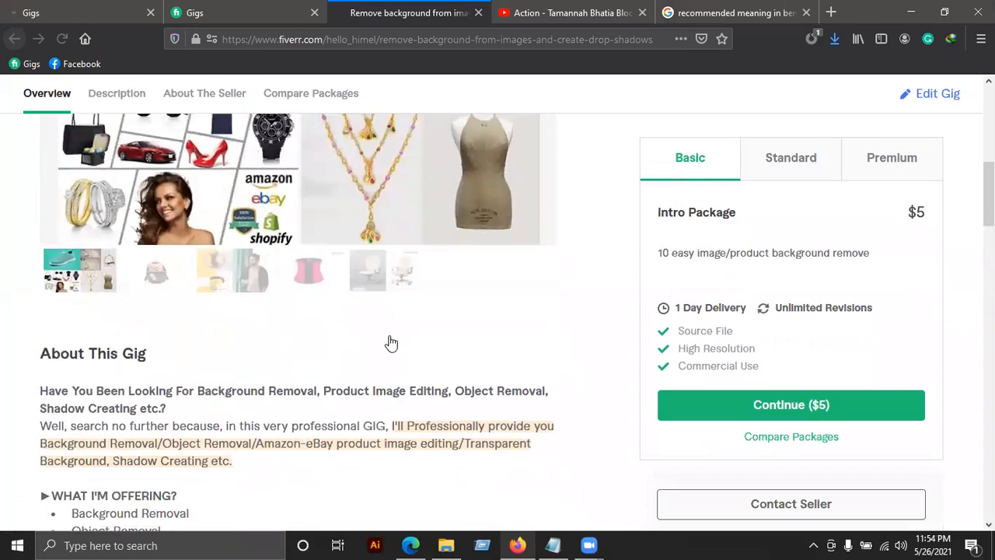
pyautogui.scroll(5, 419, 308)
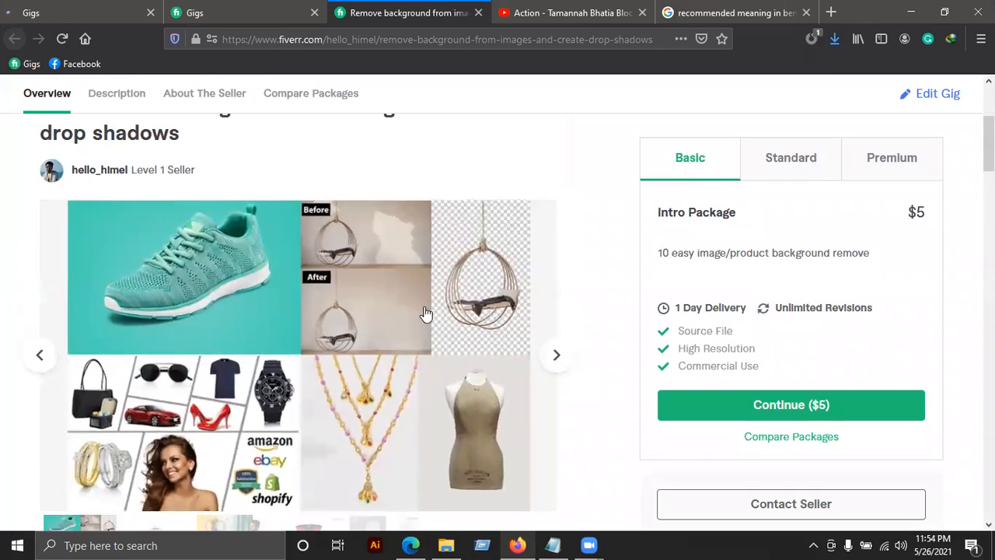
# From the Gigs list, open the preview of the "do premium product packaging and label design" gig and view its gallery
pyautogui.click(250, 10)
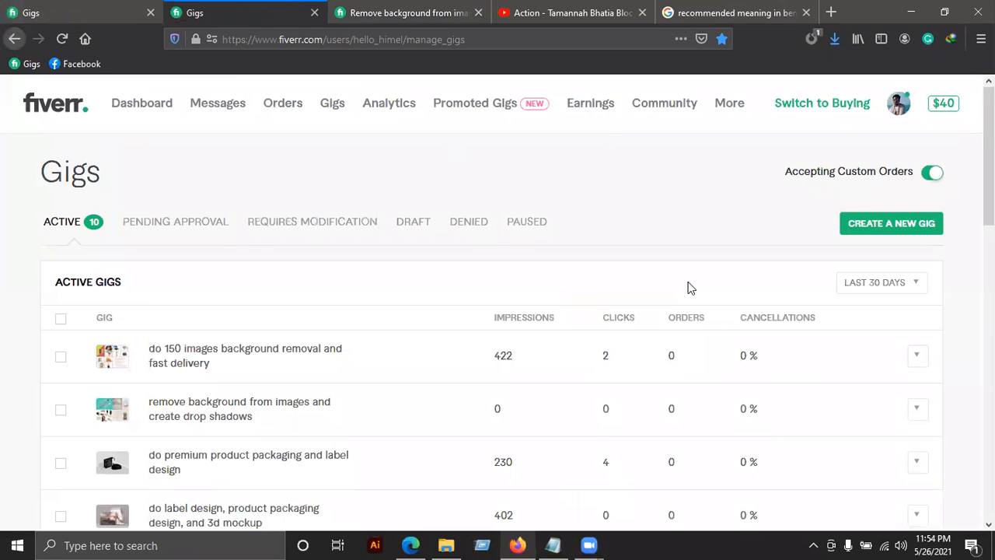
pyautogui.scroll(-3, 303, 326)
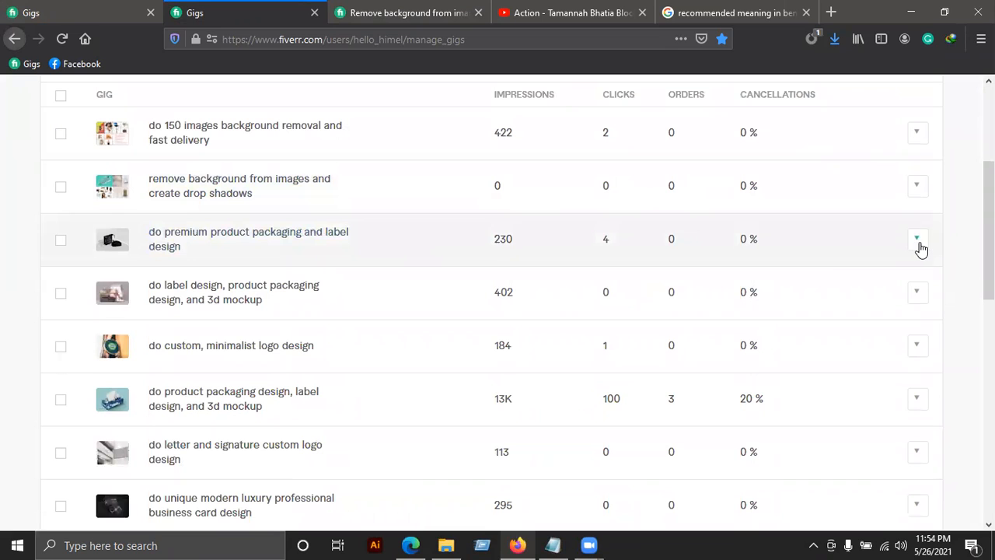
pyautogui.click(917, 242)
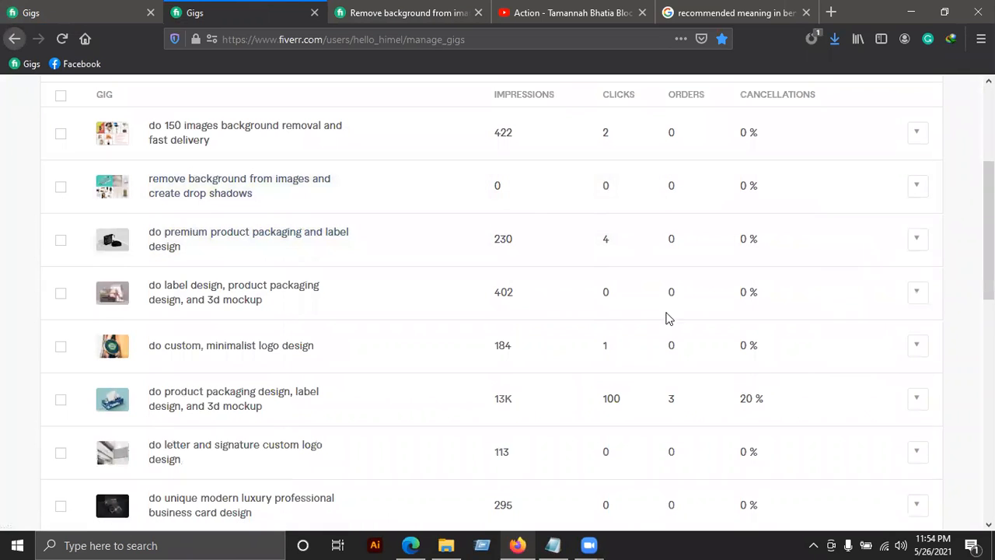
pyautogui.scroll(-1, 394, 315)
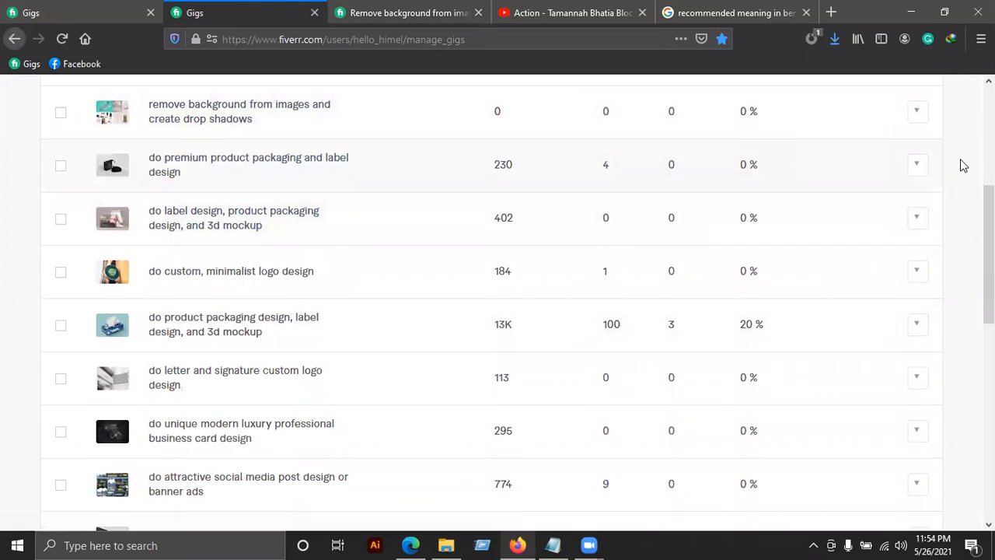
pyautogui.click(917, 165)
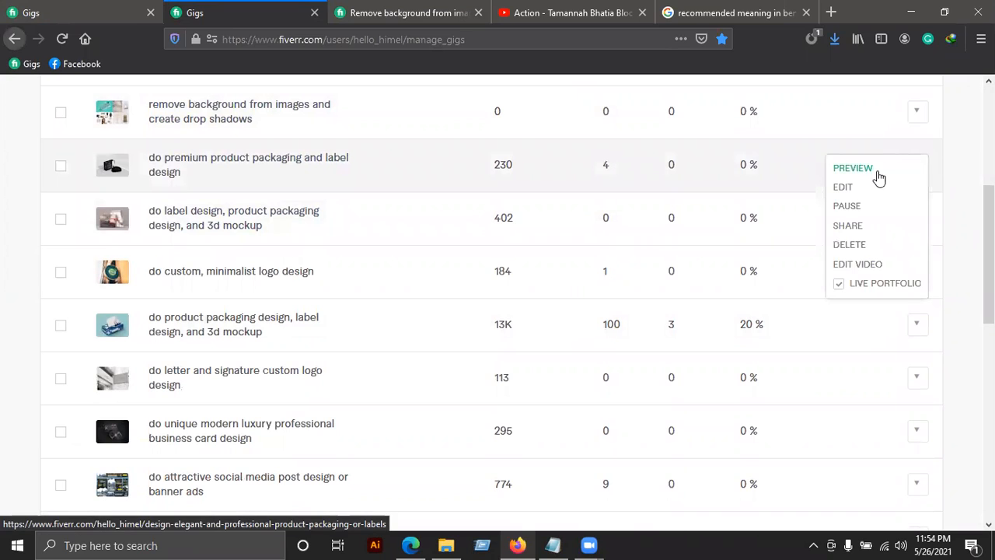
pyautogui.click(877, 175)
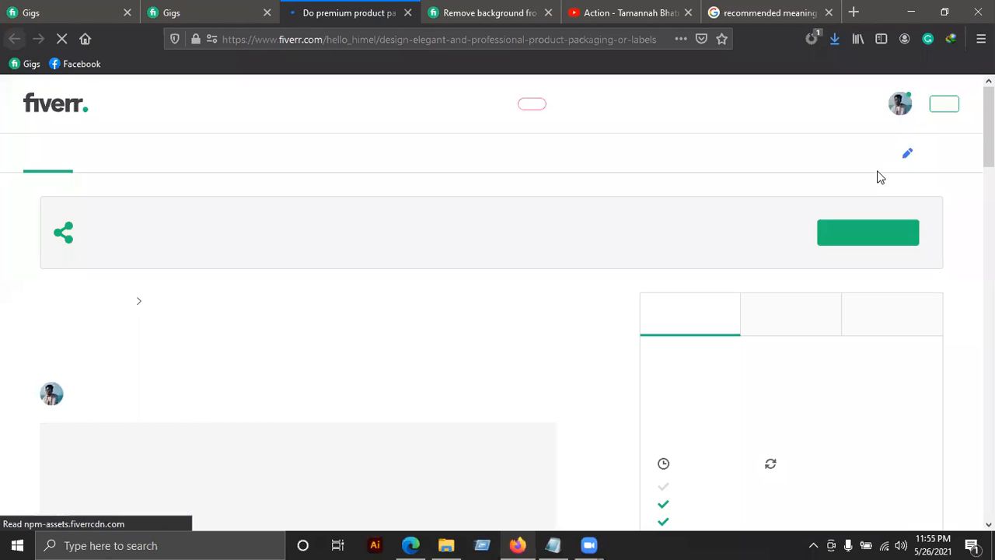
pyautogui.scroll(-1, 334, 342)
pyautogui.scroll(-3, 334, 349)
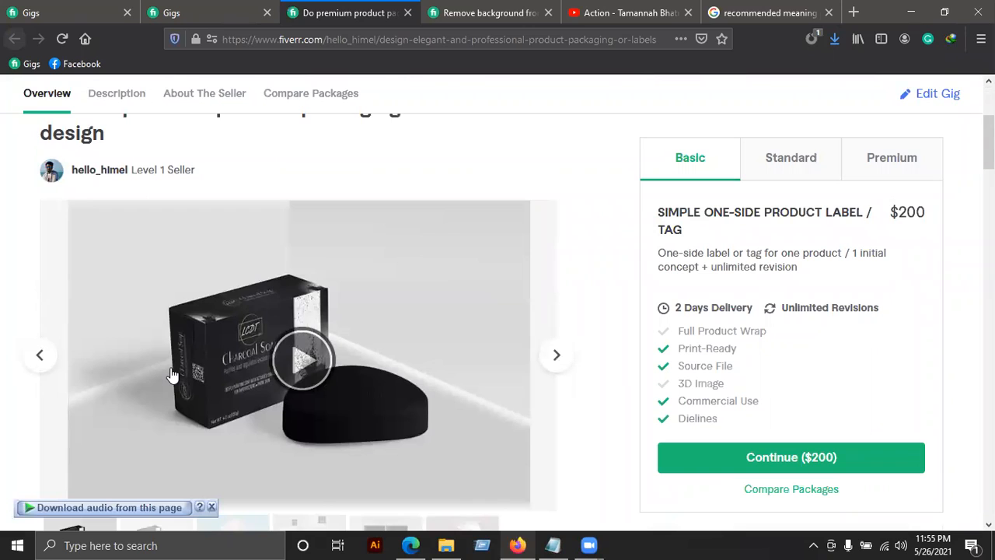
pyautogui.scroll(-2, 172, 374)
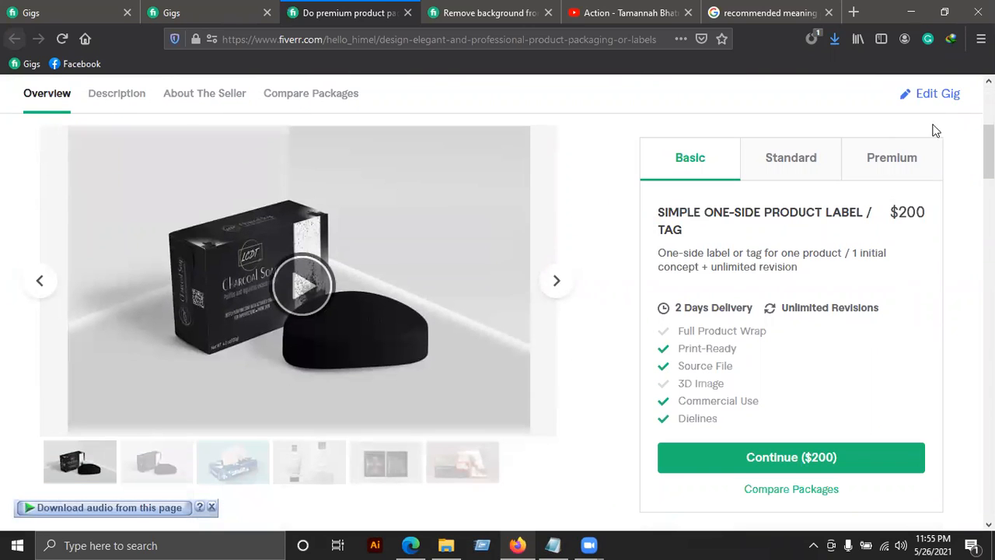
# Open the packaging and label design gig's Gallery settings for editing and play its video
pyautogui.click(938, 93)
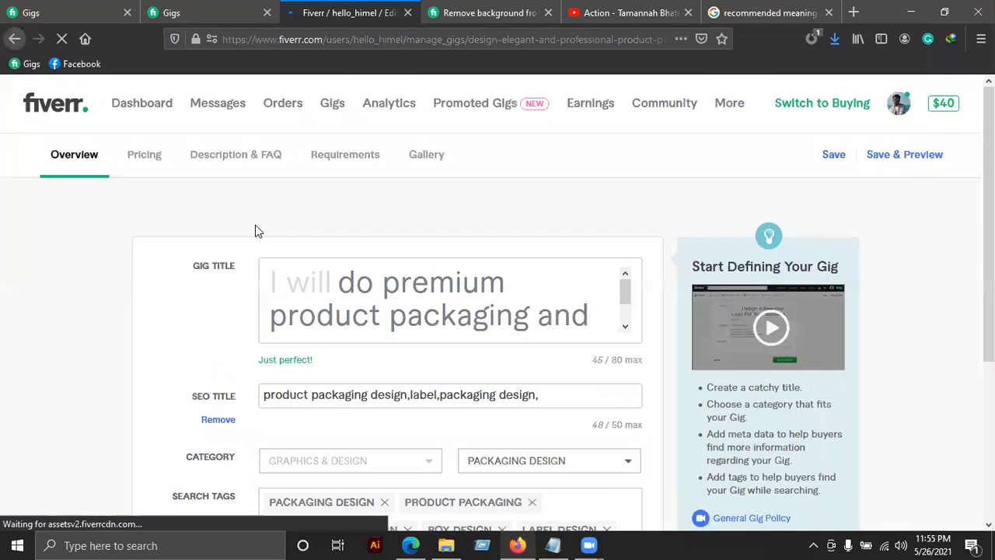
pyautogui.click(428, 155)
pyautogui.scroll(-5, 425, 160)
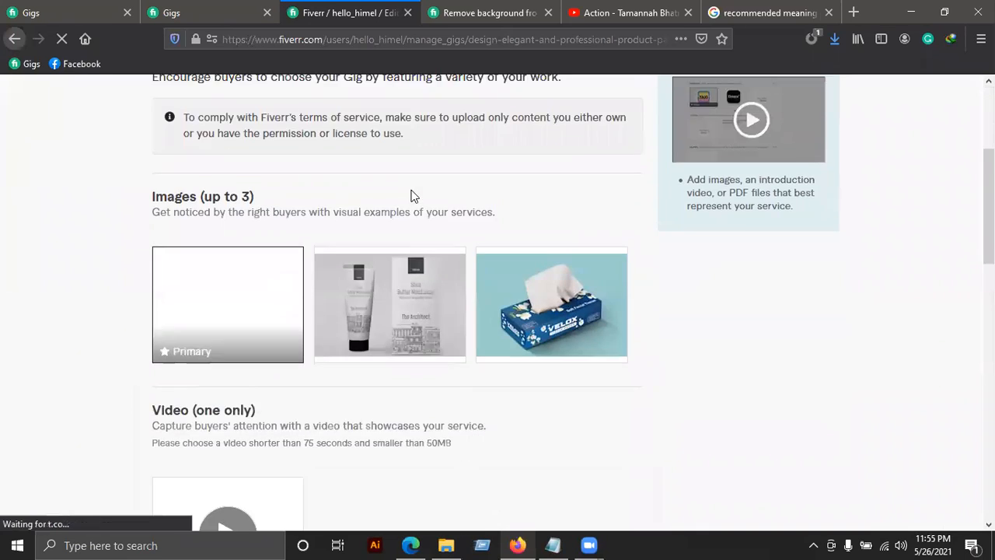
pyautogui.moveTo(260, 371)
pyautogui.scroll(-2, 230, 404)
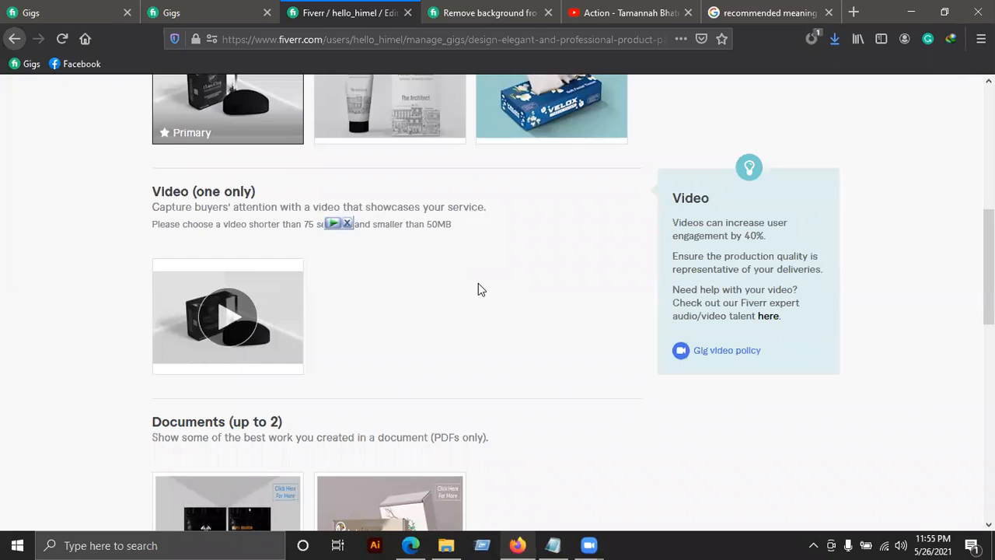
pyautogui.click(232, 317)
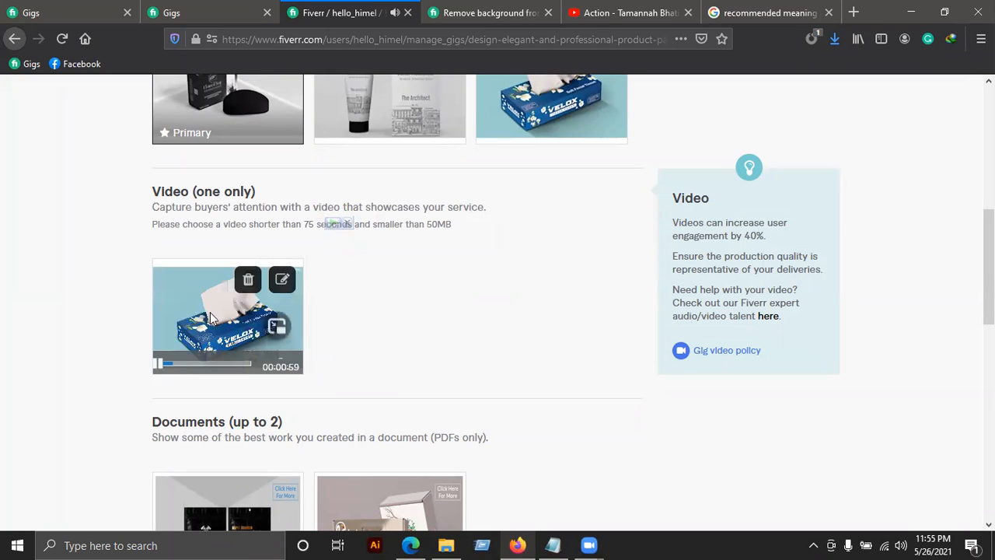
pyautogui.click(156, 363)
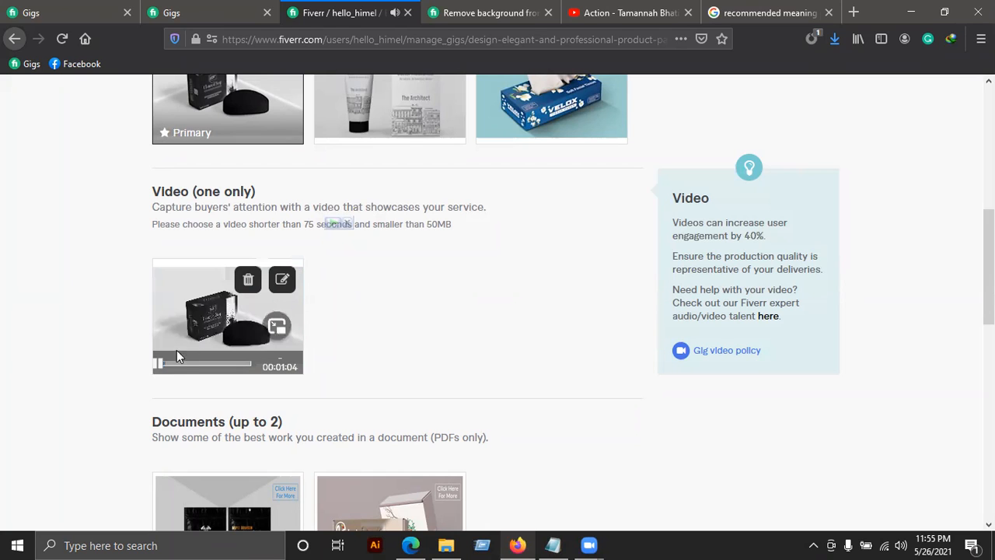
# Open the video thumbnail selection, pause the video on the blue tissue box frame, and close it without setting a preview
pyautogui.click(282, 282)
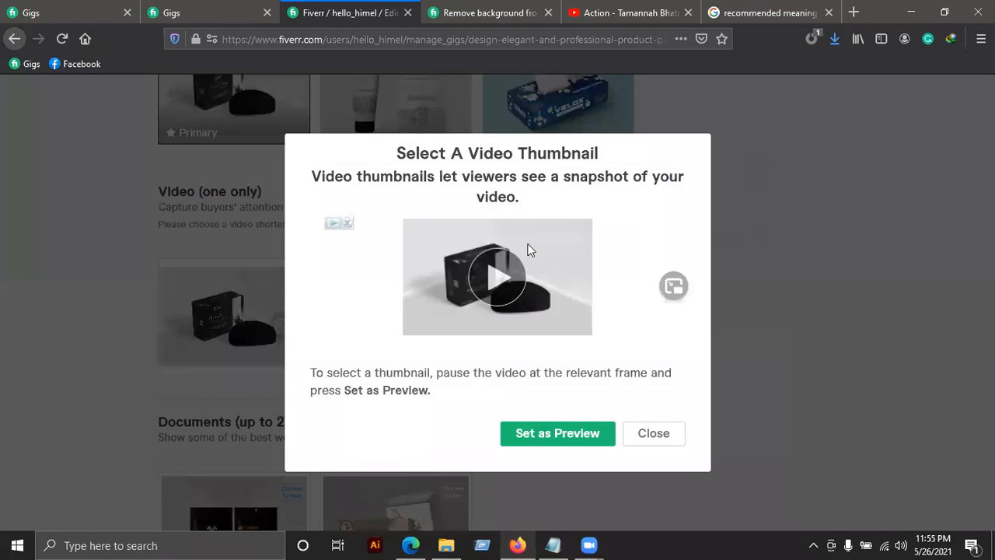
pyautogui.click(498, 275)
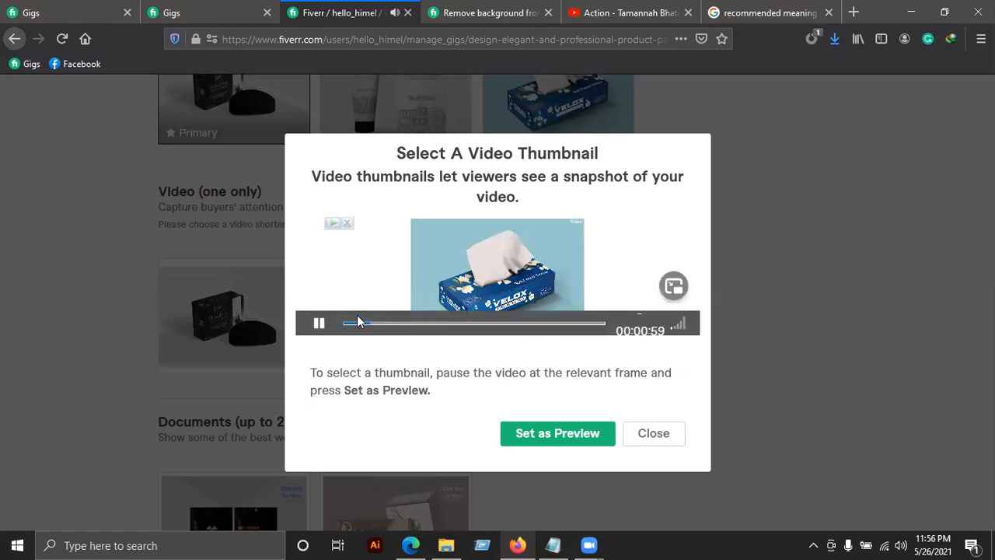
pyautogui.click(319, 324)
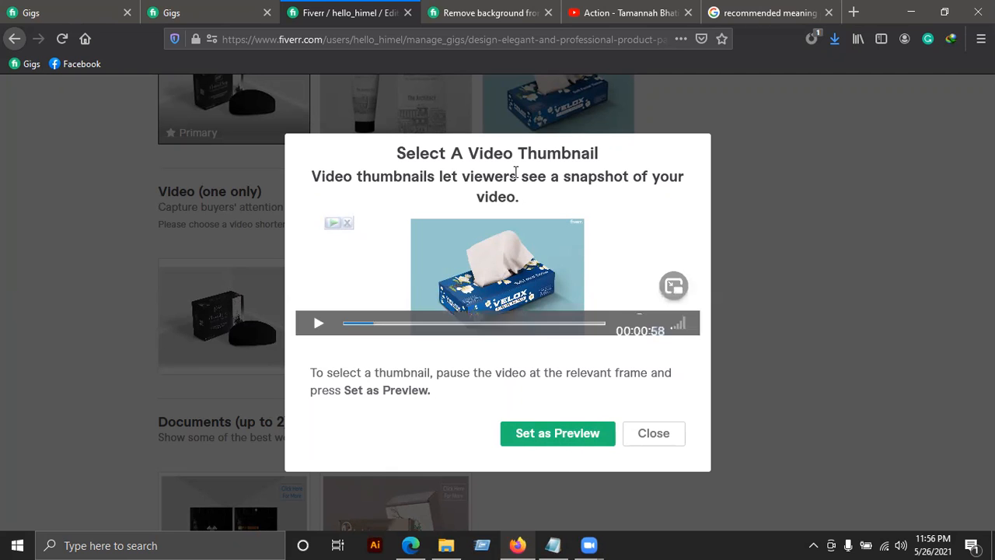
pyautogui.click(655, 442)
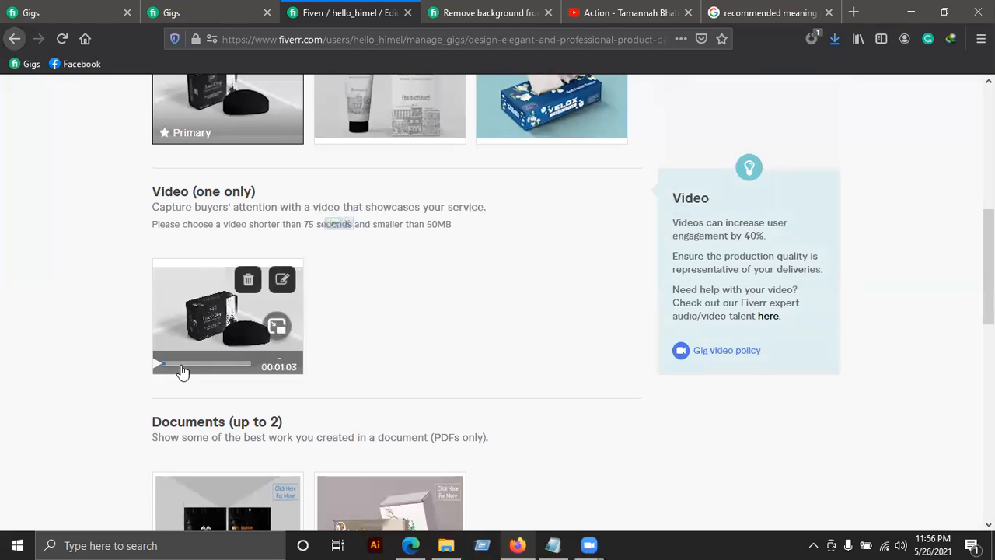
pyautogui.scroll(2, 181, 372)
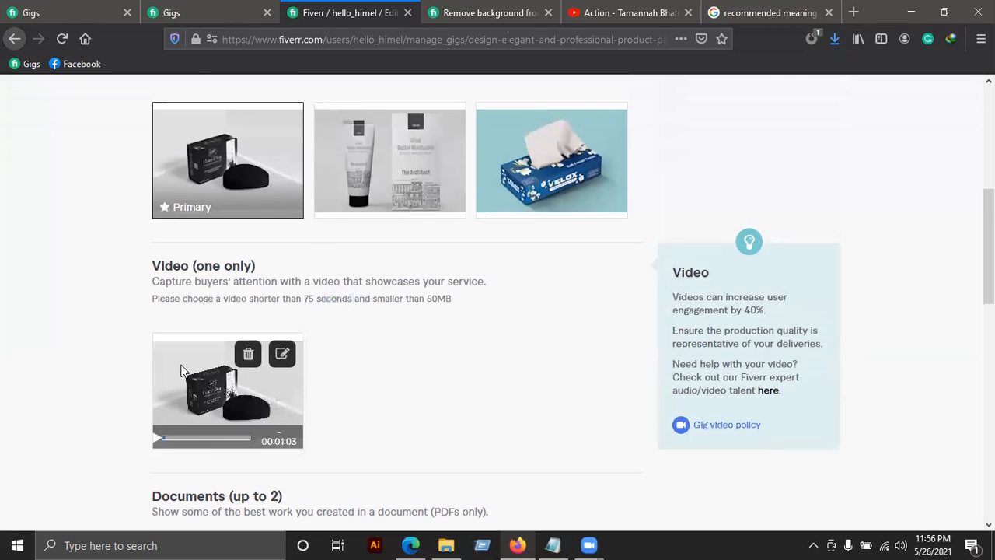
# Close the gig editor and open the preview of the "do label design, product packaging design, and 3d mockup" gig
pyautogui.click(409, 14)
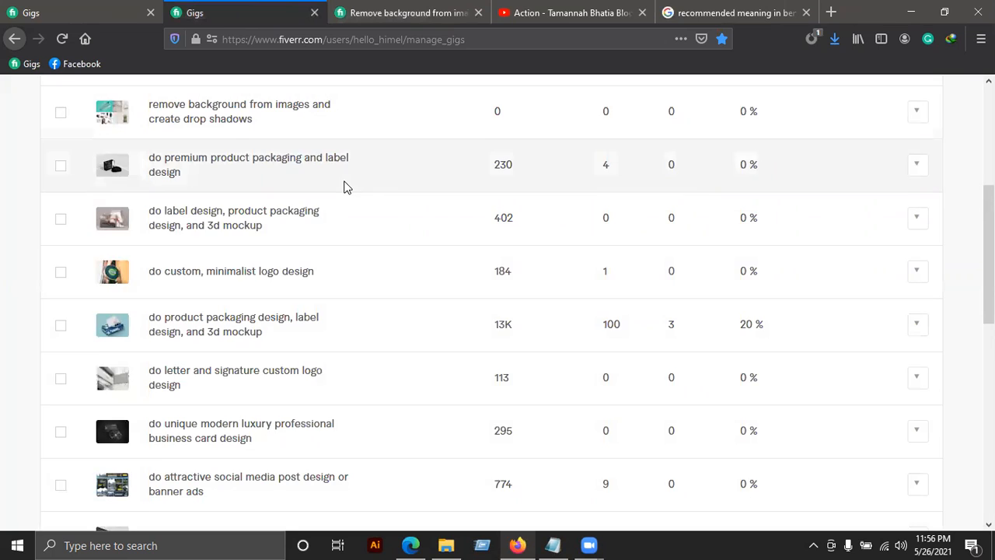
pyautogui.scroll(2, 346, 187)
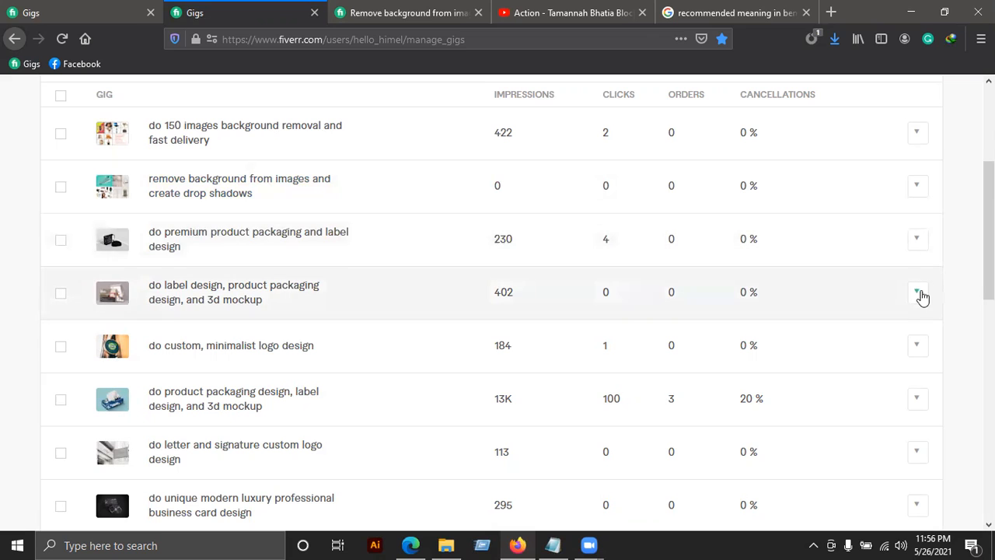
pyautogui.click(917, 292)
pyautogui.click(887, 296)
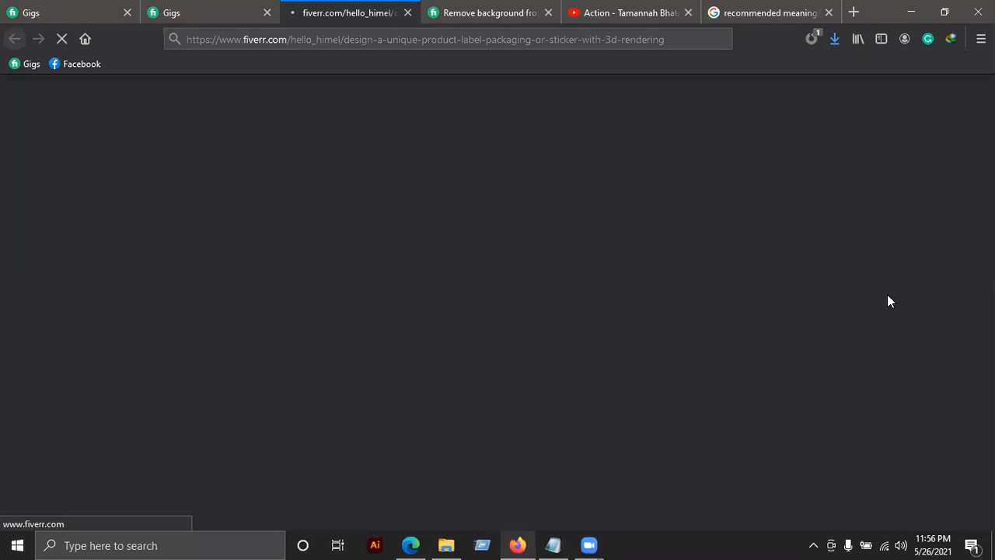
pyautogui.scroll(-3, 300, 398)
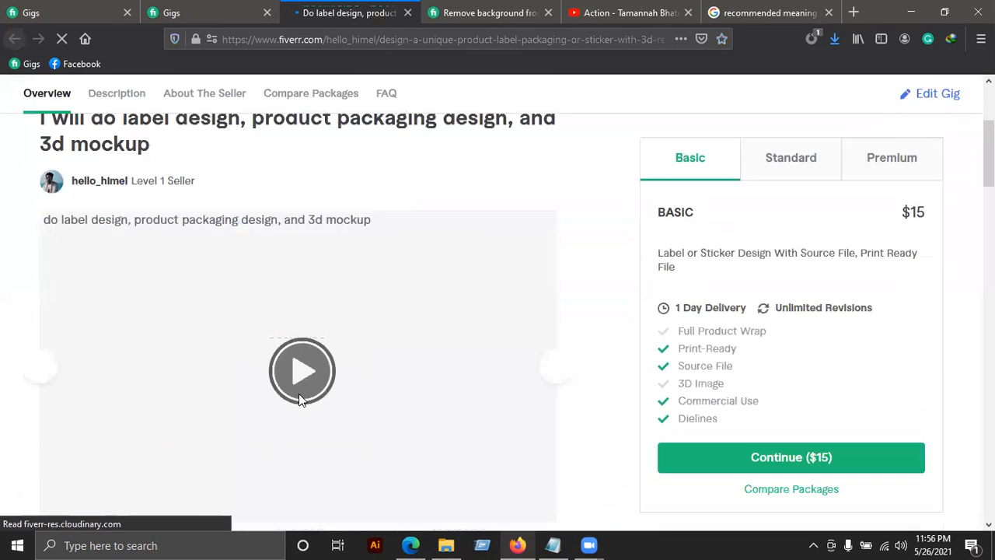
pyautogui.scroll(-1, 299, 393)
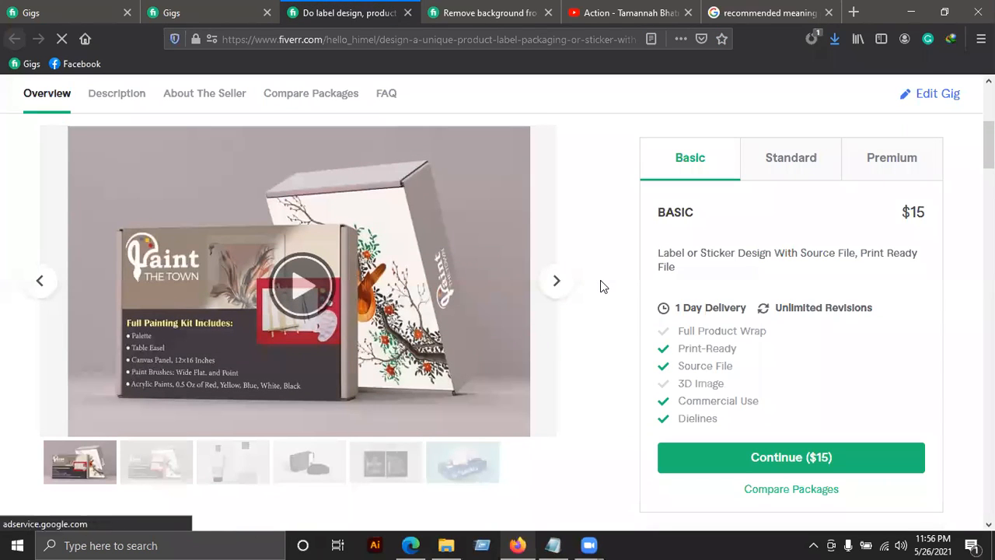
# Compare the painting kit box, Shea Butter Moisturiser and Beef Jerky items in the label design gig's gallery
pyautogui.click(239, 477)
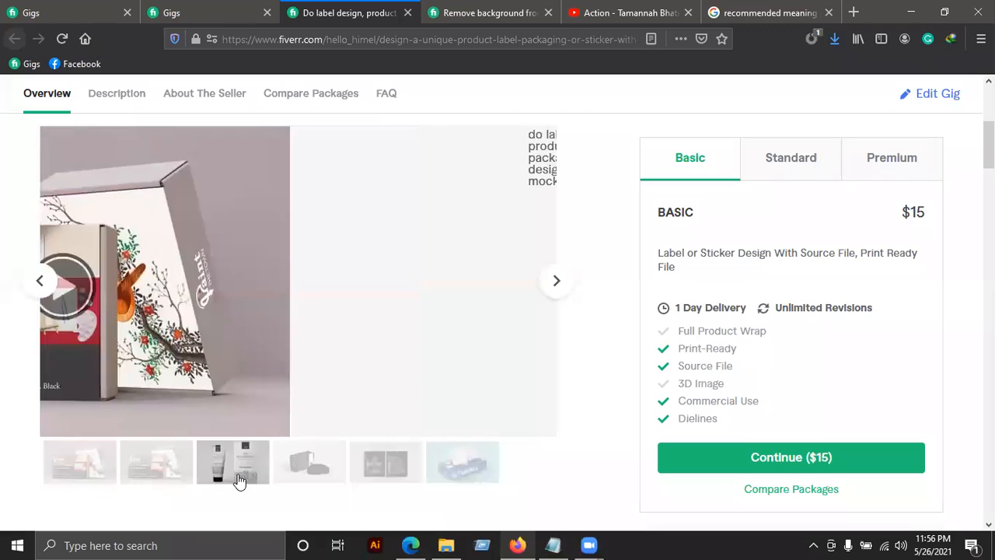
pyautogui.scroll(1, 584, 309)
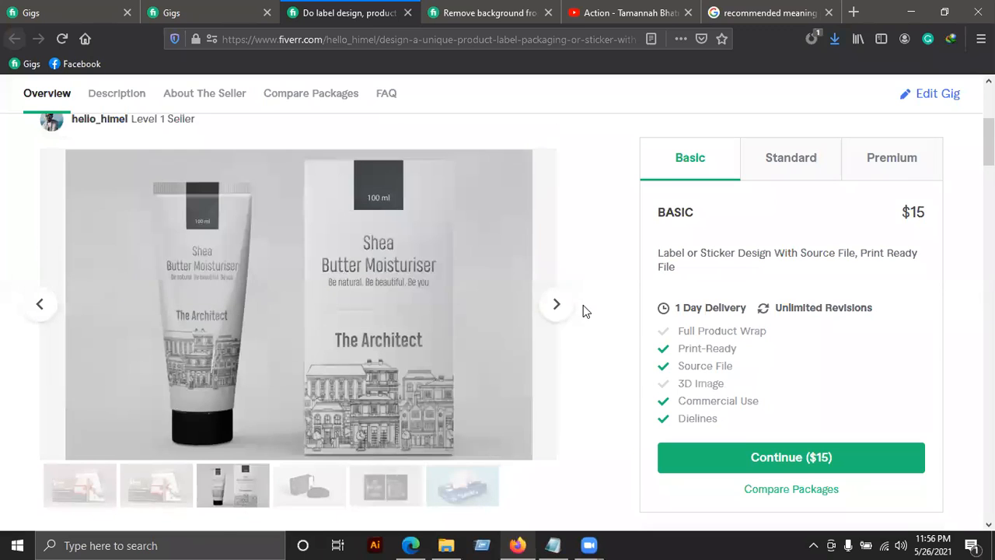
pyautogui.scroll(-1, 585, 309)
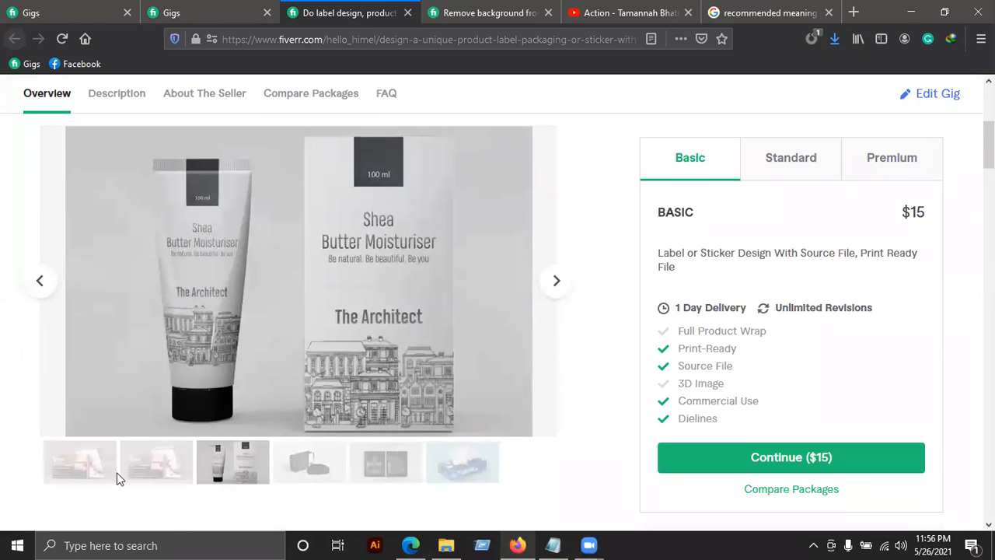
pyautogui.click(144, 465)
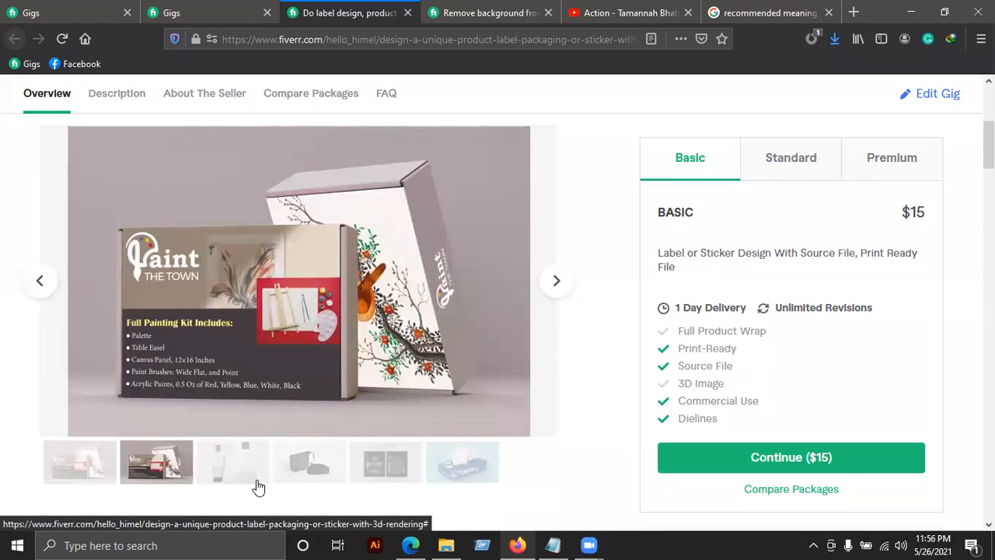
pyautogui.click(257, 481)
pyautogui.click(157, 456)
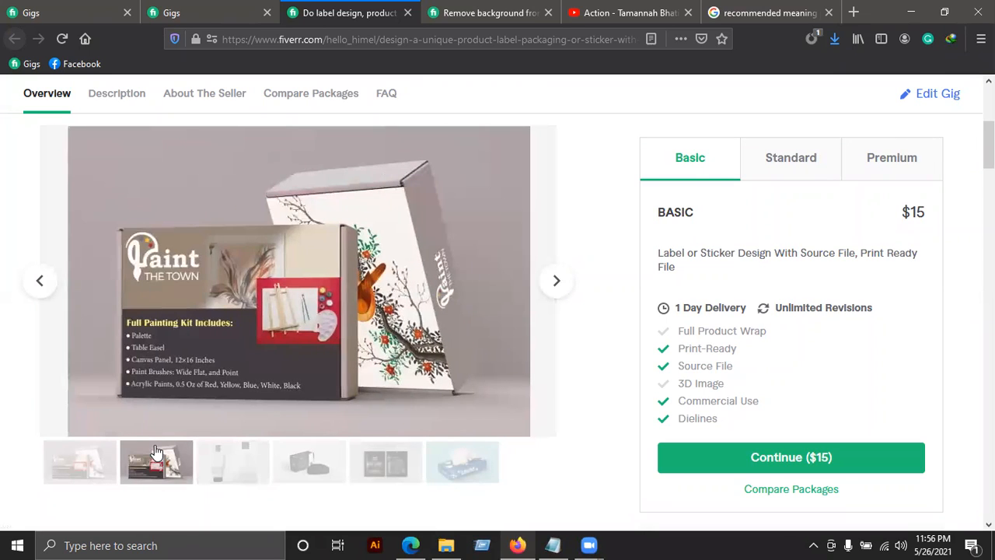
pyautogui.click(218, 457)
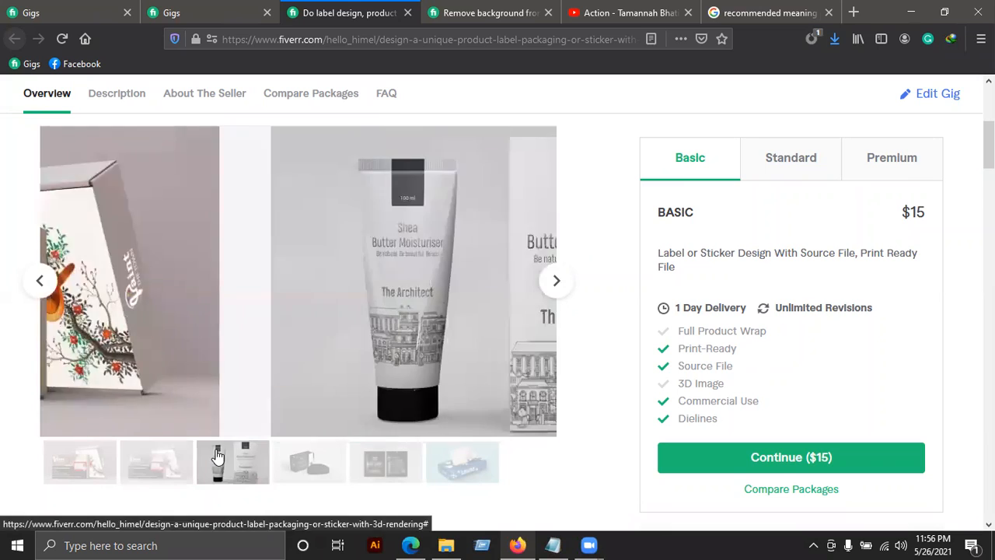
pyautogui.click(155, 462)
pyautogui.click(412, 464)
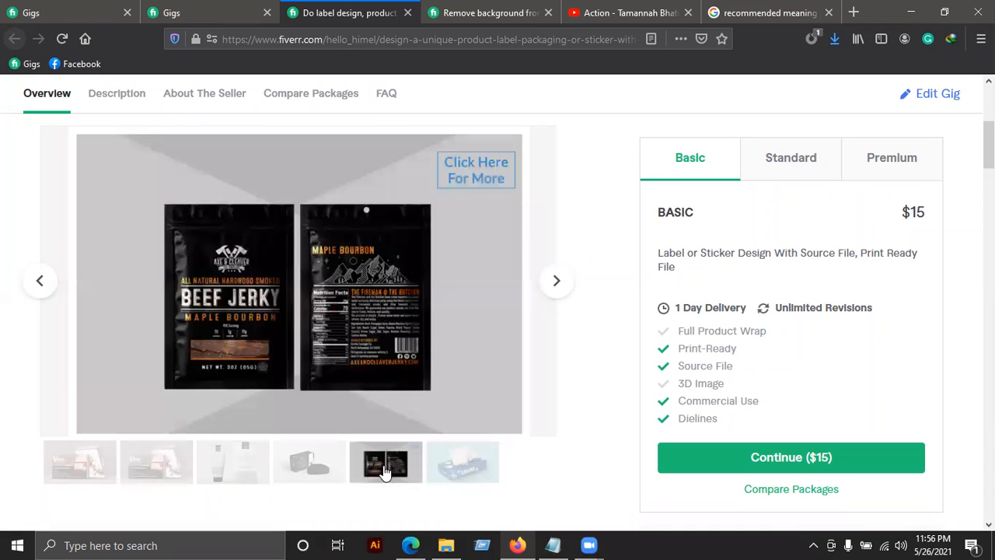
pyautogui.click(250, 468)
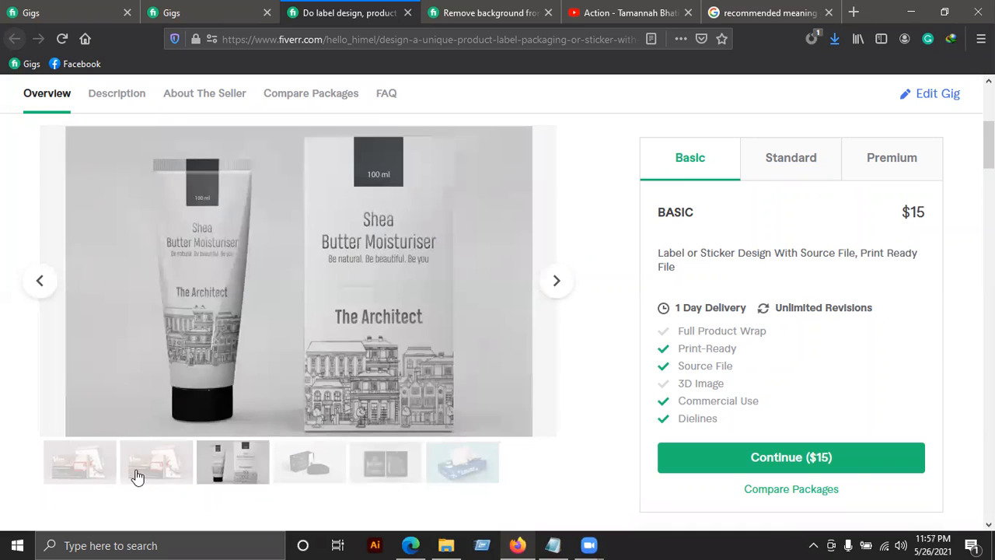
# Alternate between the painting kit box, Shea Butter Moisturiser and Beef Jerky gallery items to compare the video frames, images and document previews
pyautogui.click(137, 475)
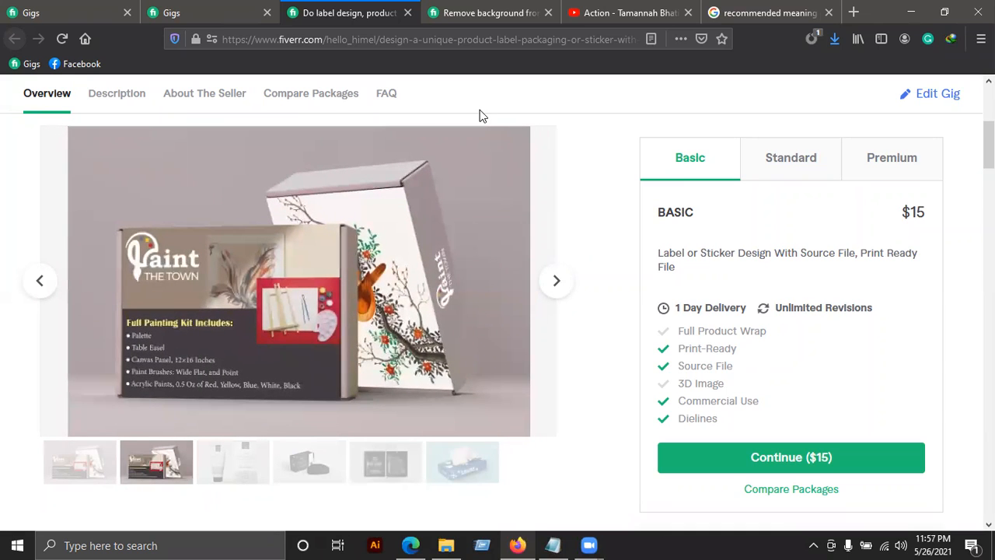
pyautogui.click(224, 477)
pyautogui.click(385, 467)
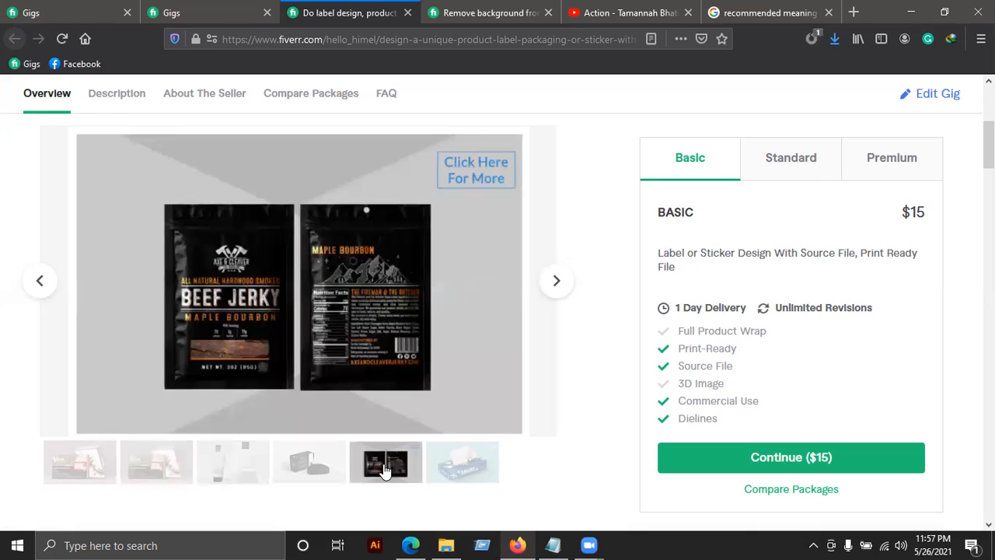
pyautogui.click(232, 461)
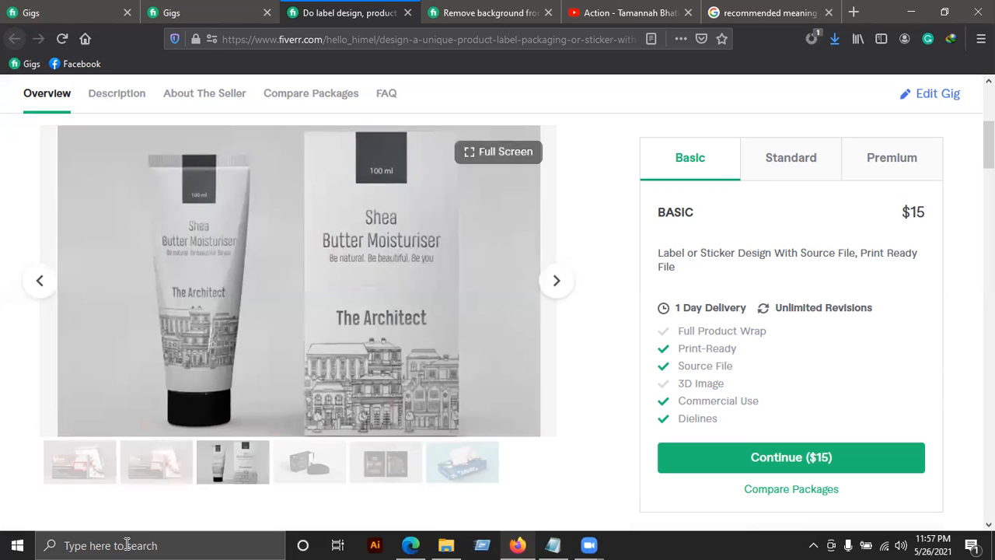
pyautogui.click(138, 477)
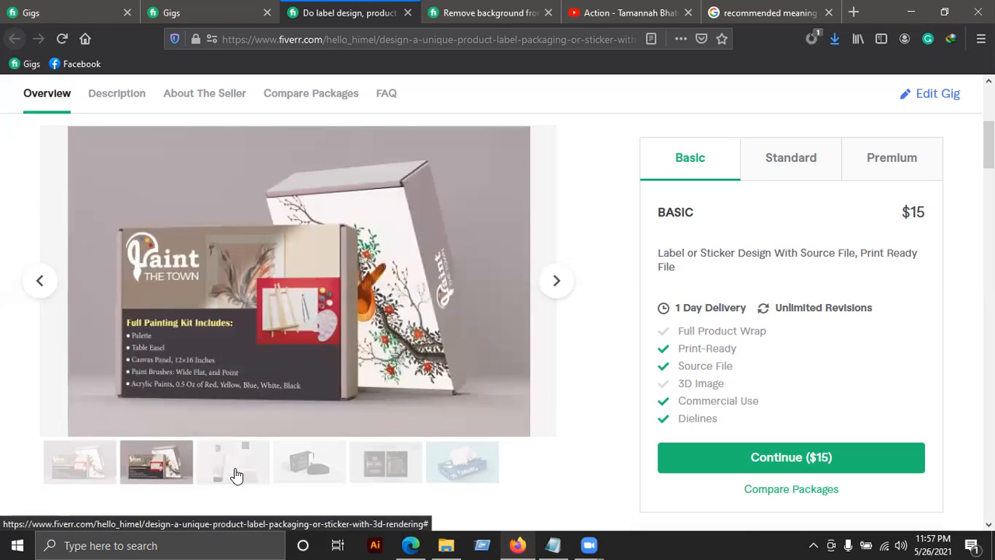
pyautogui.click(236, 476)
pyautogui.click(398, 469)
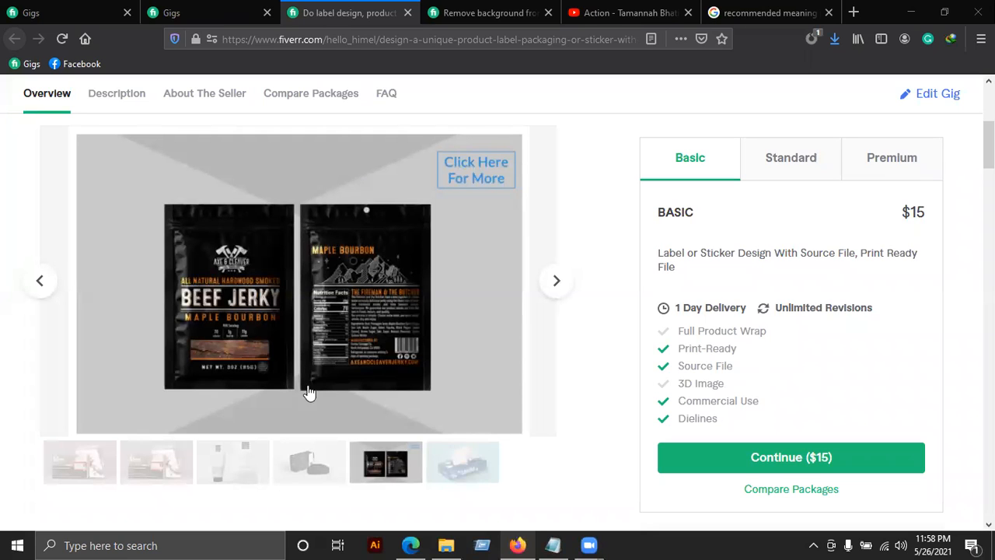
pyautogui.click(249, 466)
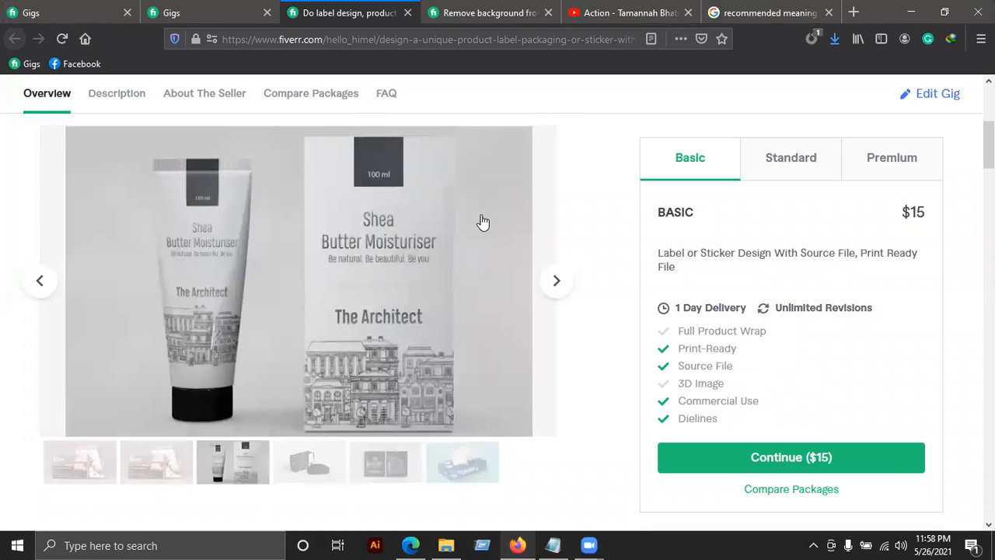
pyautogui.click(161, 462)
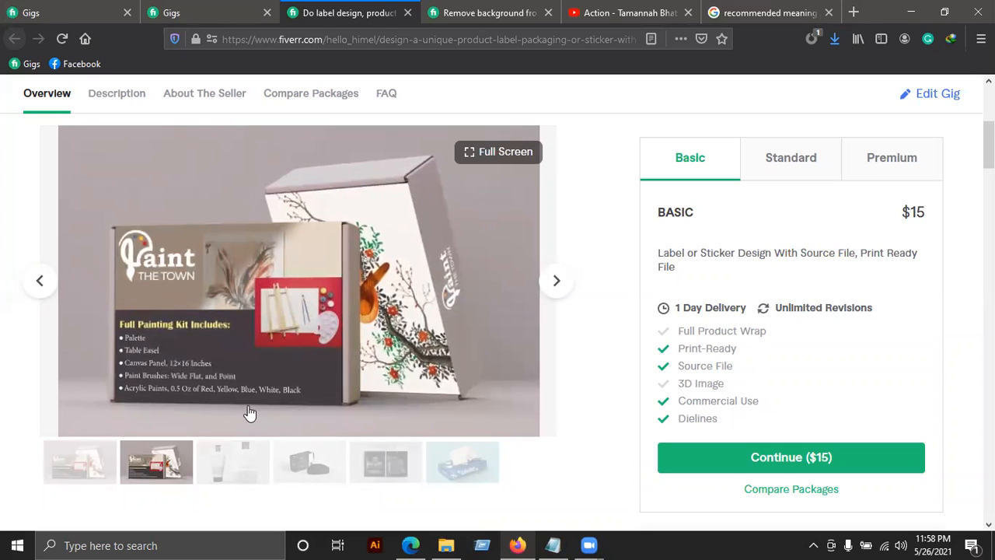
pyautogui.click(232, 471)
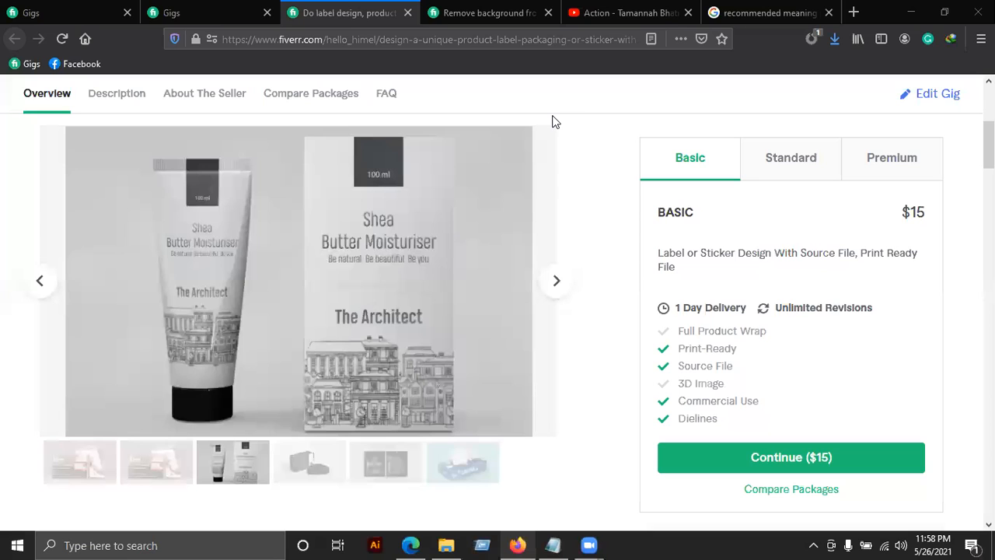
pyautogui.click(393, 474)
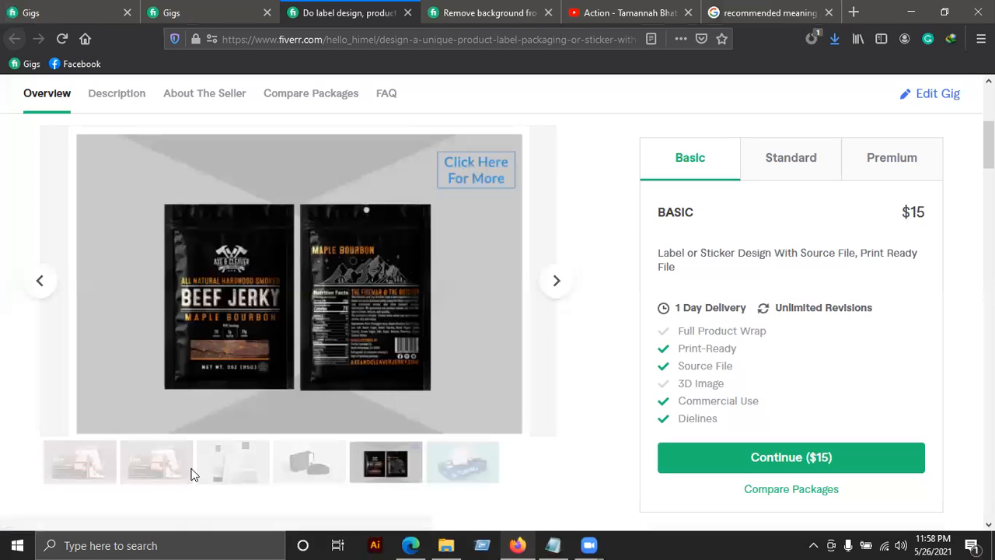
pyautogui.click(233, 465)
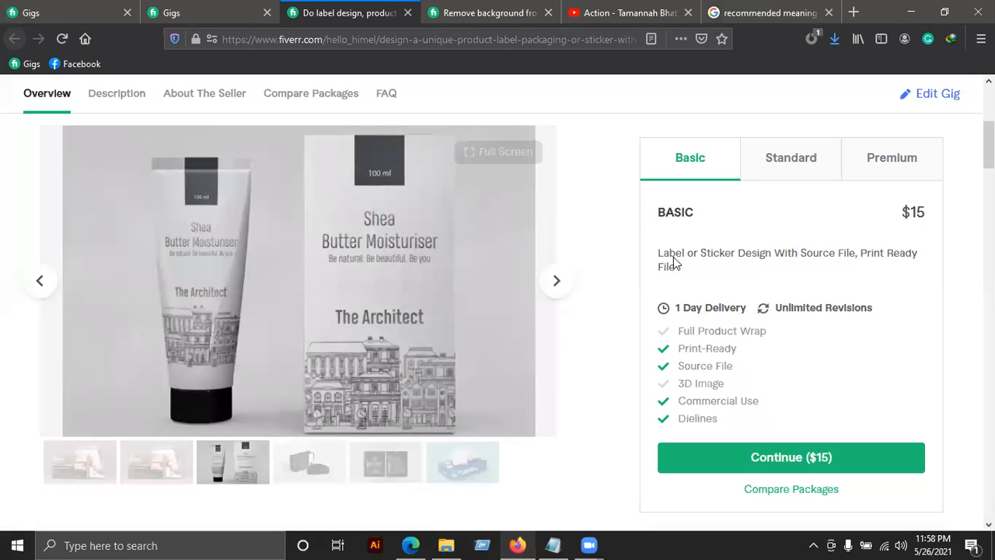
# Open the label design gig for editing and go to the video in its Gallery settings
pyautogui.click(923, 93)
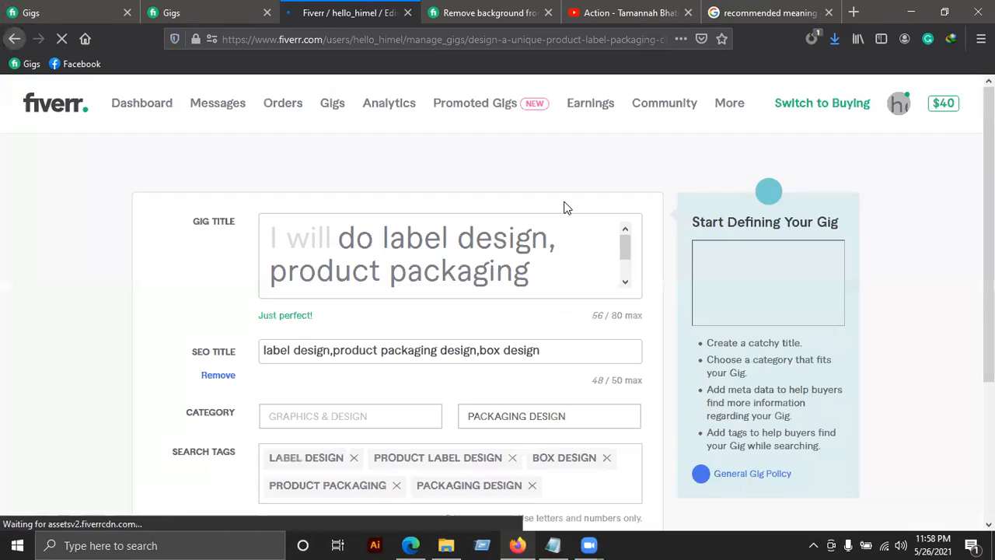
pyautogui.click(429, 155)
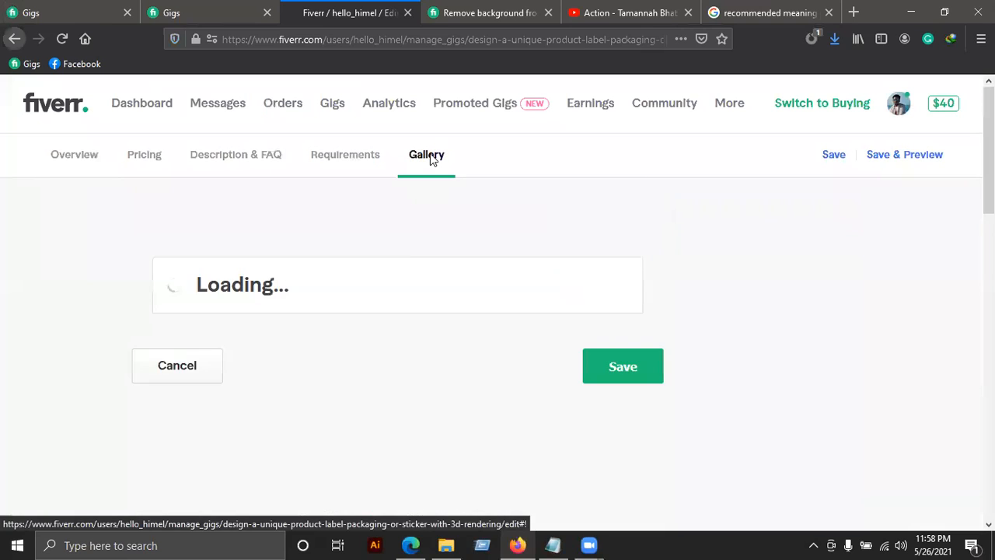
pyautogui.scroll(-4, 348, 265)
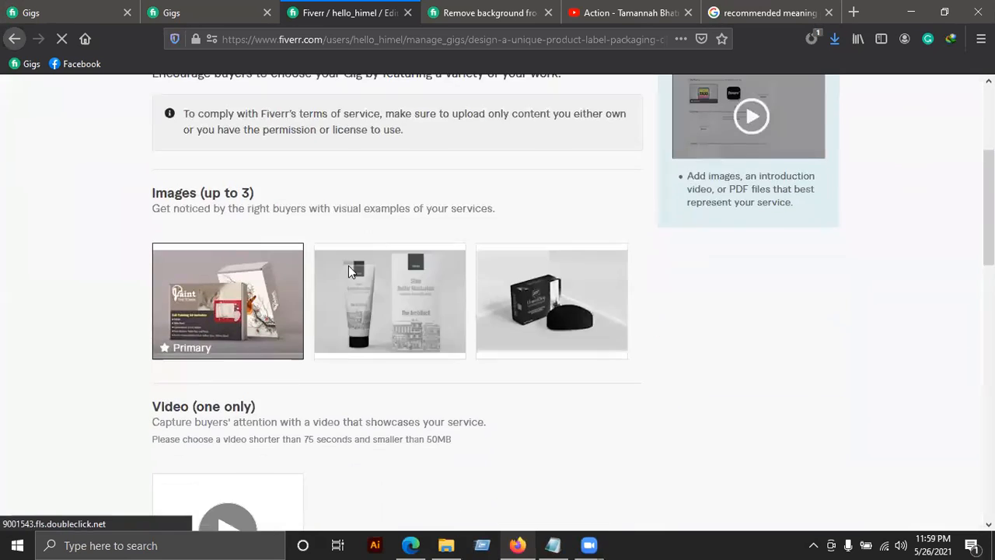
pyautogui.scroll(-3, 348, 265)
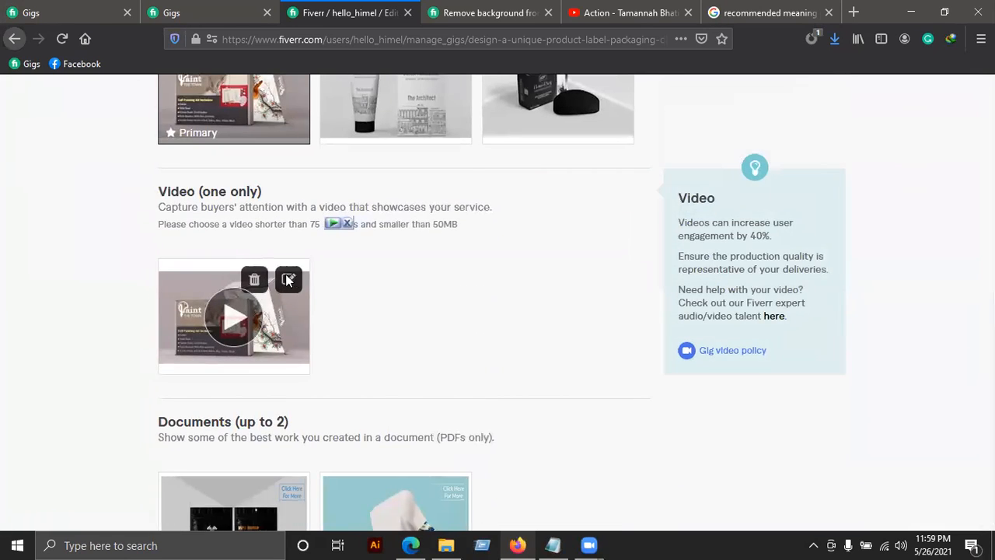
# Set the gig video's thumbnail to the Shea Butter Moisturiser frame and close the thumbnail selection
pyautogui.click(288, 280)
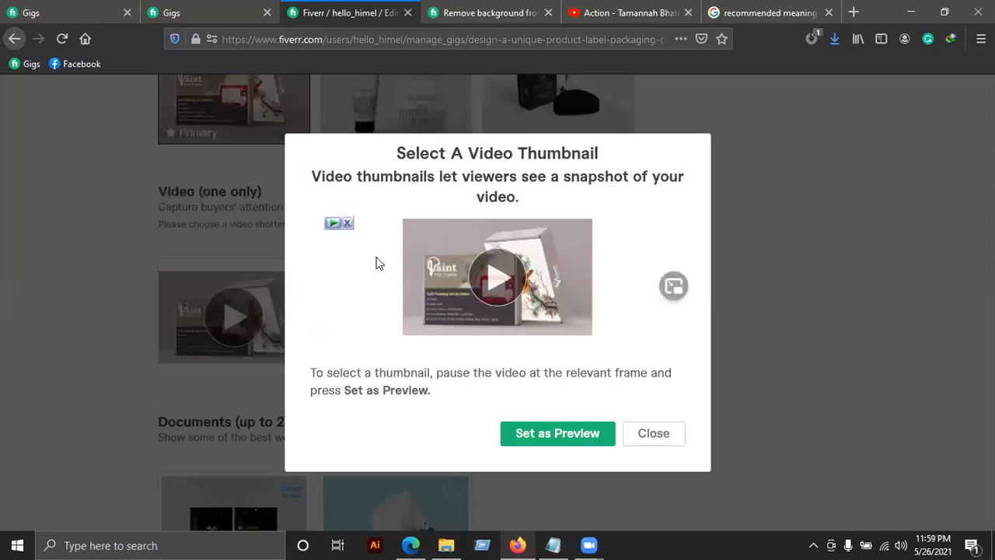
pyautogui.click(479, 279)
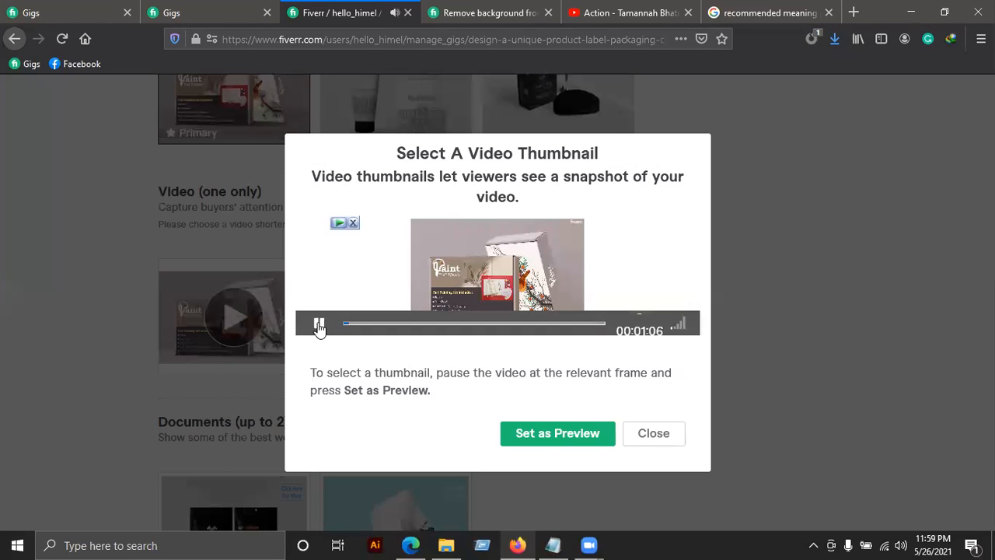
pyautogui.click(319, 325)
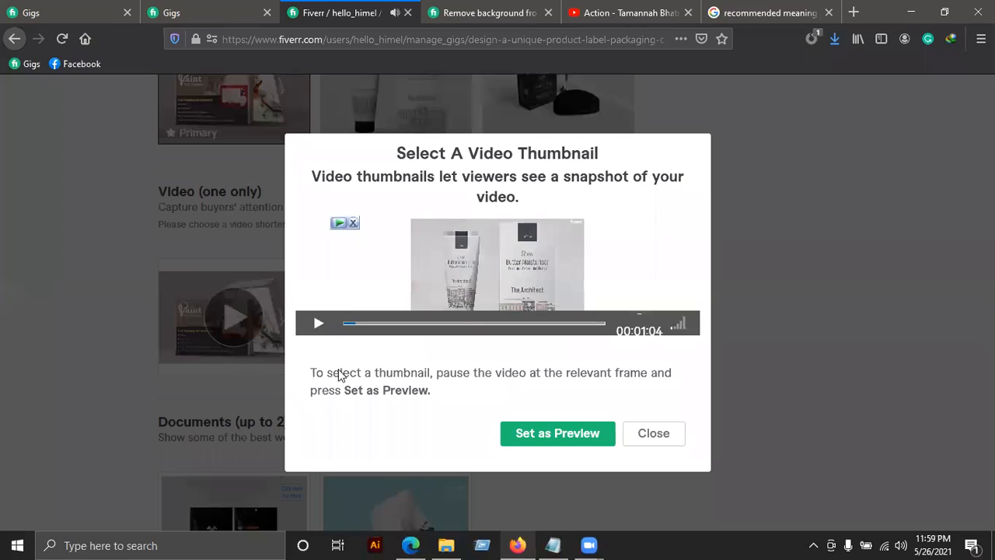
pyautogui.click(523, 431)
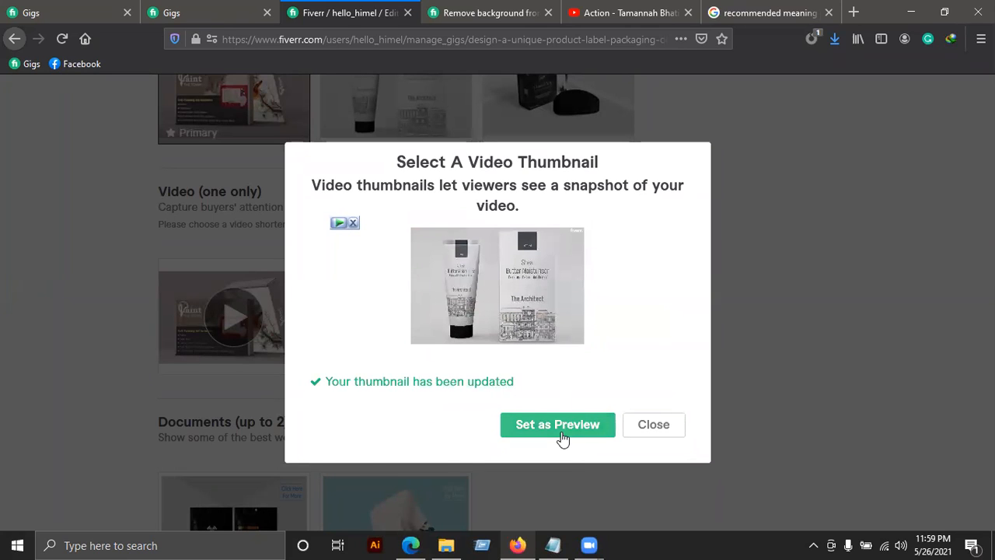
pyautogui.click(562, 430)
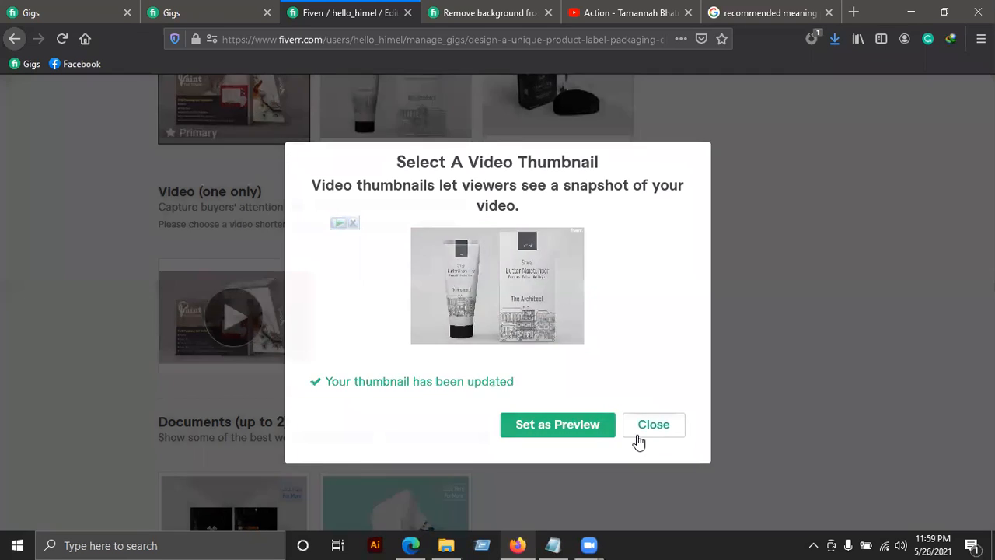
pyautogui.click(653, 424)
# Close the label design gig editor and the background removal gig page, and refresh the active gigs list
pyautogui.scroll(5, 518, 333)
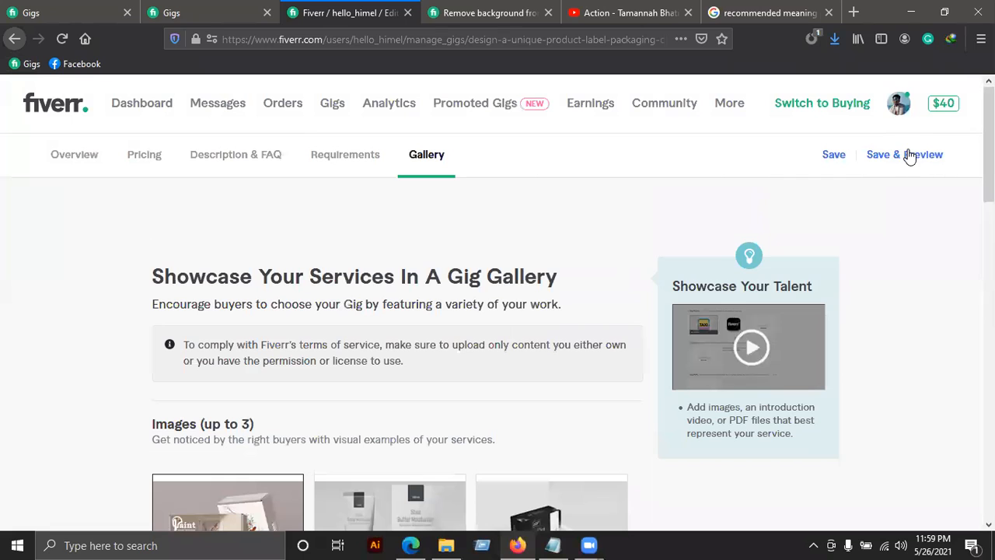
pyautogui.click(406, 14)
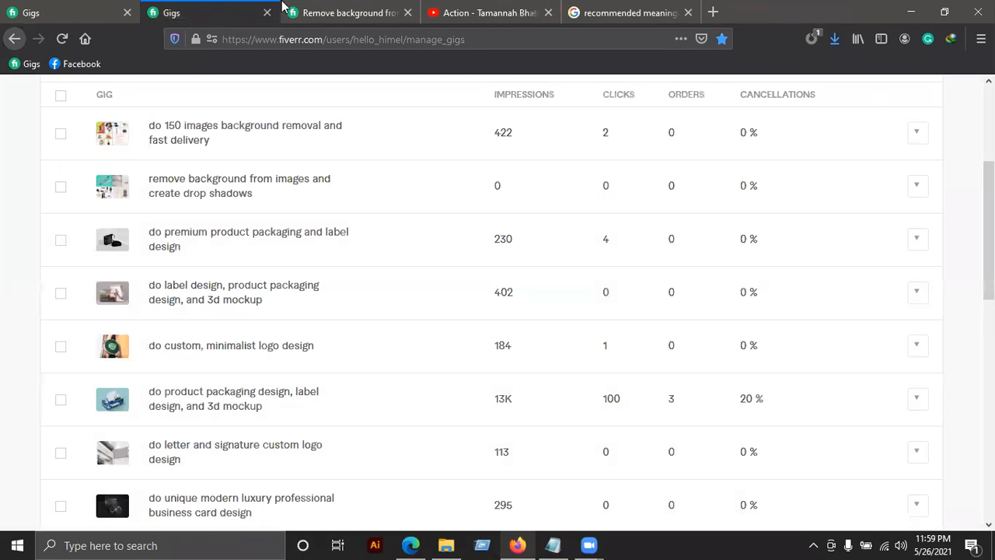
pyautogui.click(408, 13)
pyautogui.scroll(3, 485, 278)
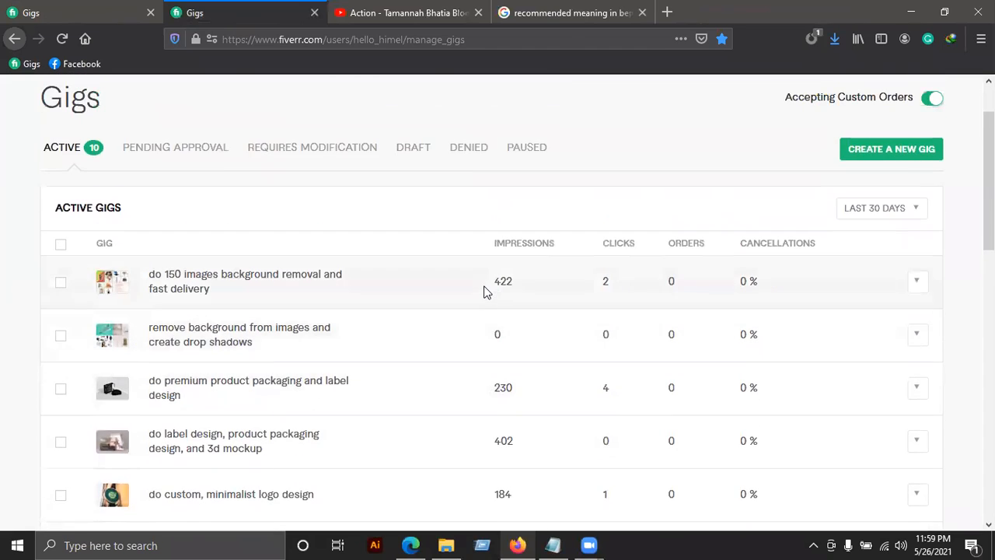
pyautogui.scroll(-4, 484, 291)
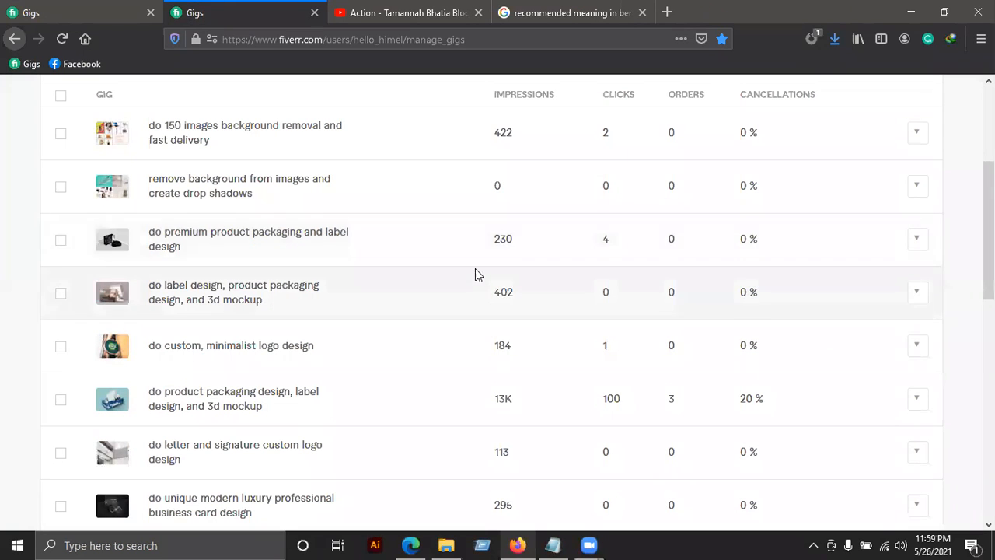
pyautogui.scroll(2, 204, 228)
pyautogui.click(63, 39)
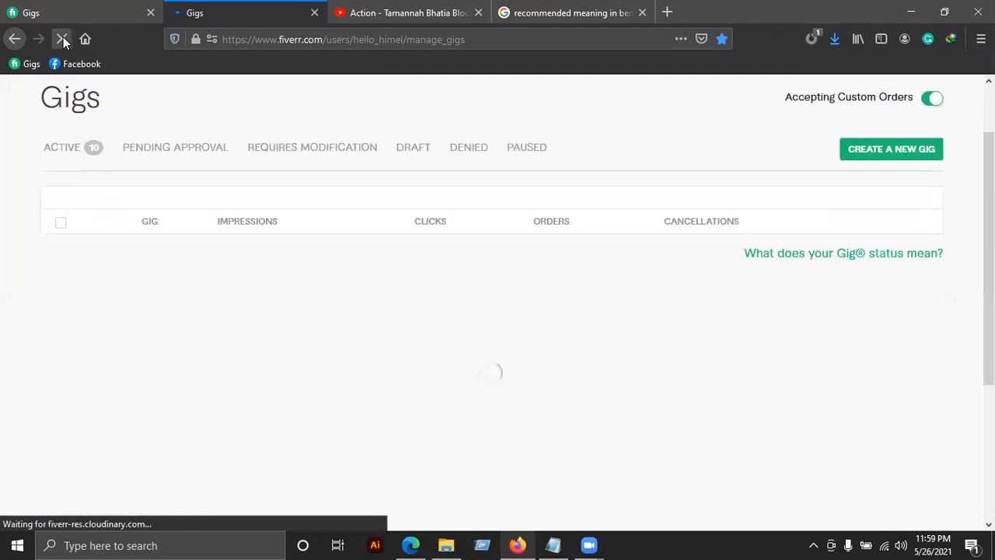
# Open the preview of the "remove background from images and create drop shadows" gig and examine its gallery
pyautogui.scroll(-1, 342, 311)
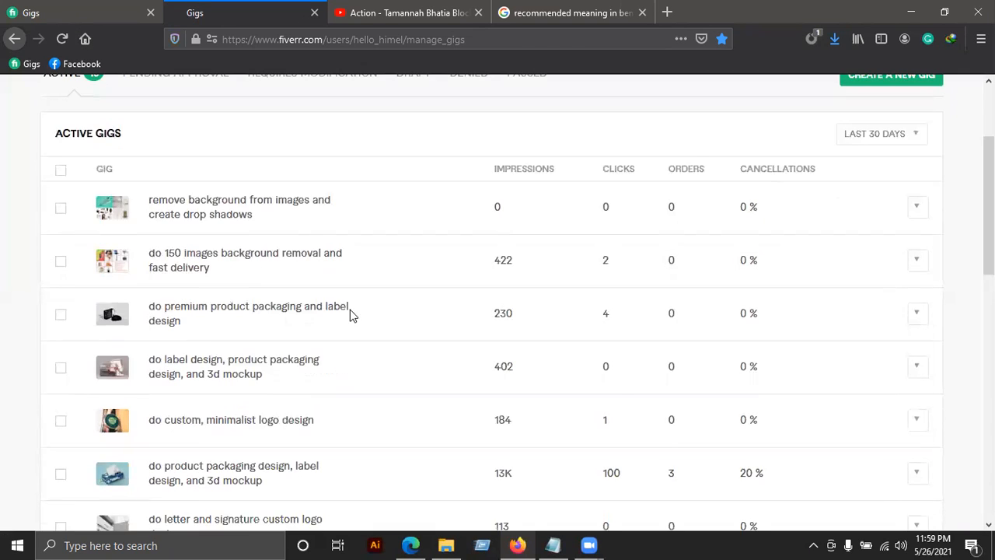
pyautogui.click(919, 208)
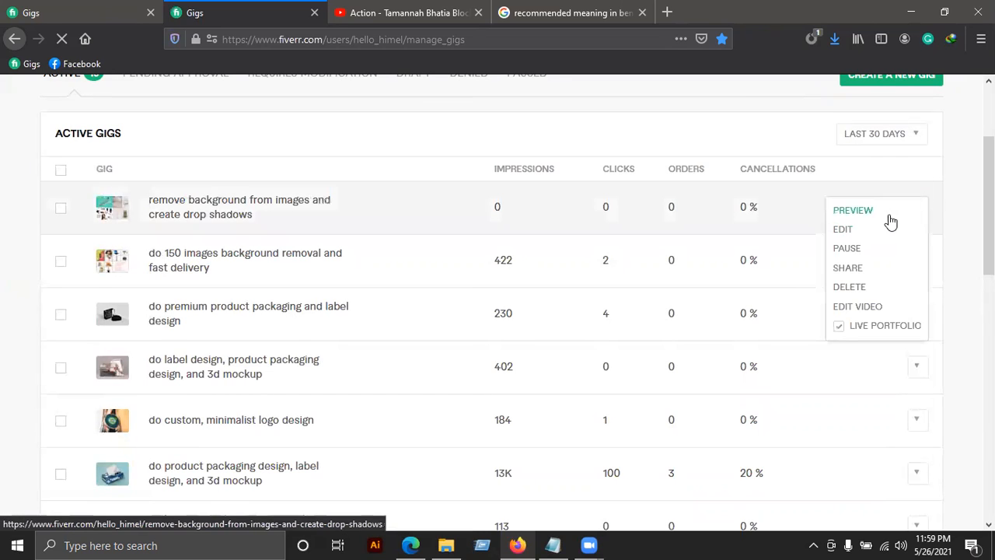
pyautogui.click(889, 217)
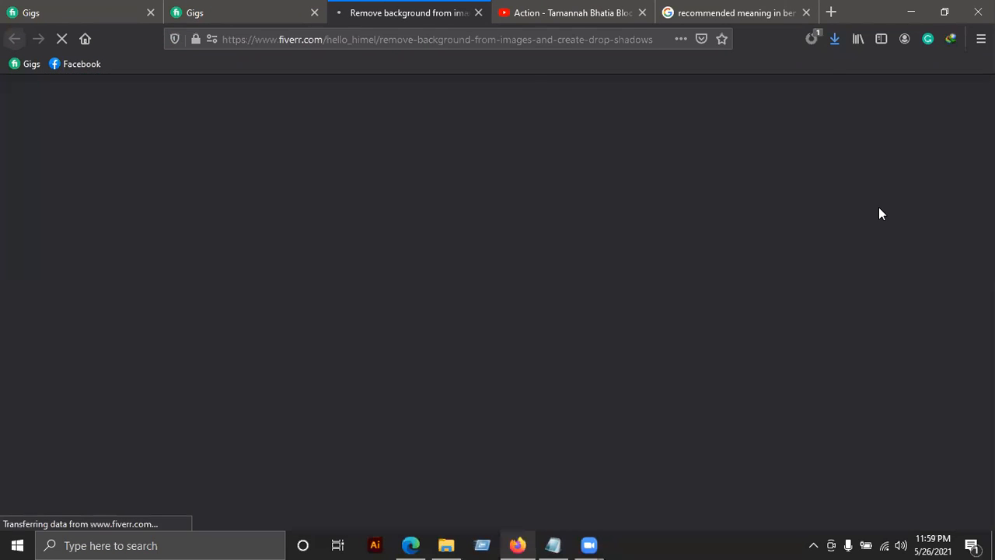
pyautogui.scroll(-2, 544, 311)
pyautogui.scroll(-1, 523, 255)
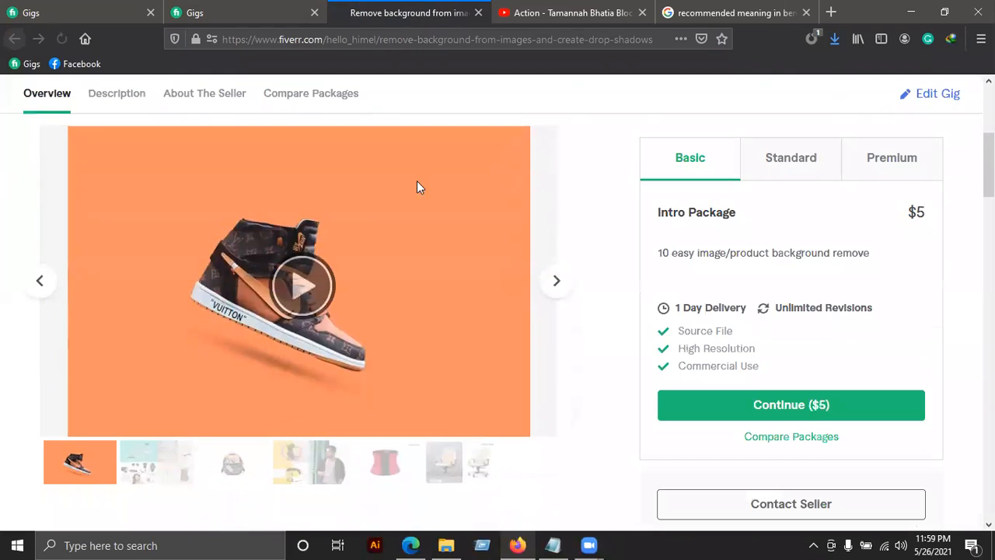
pyautogui.scroll(1, 355, 391)
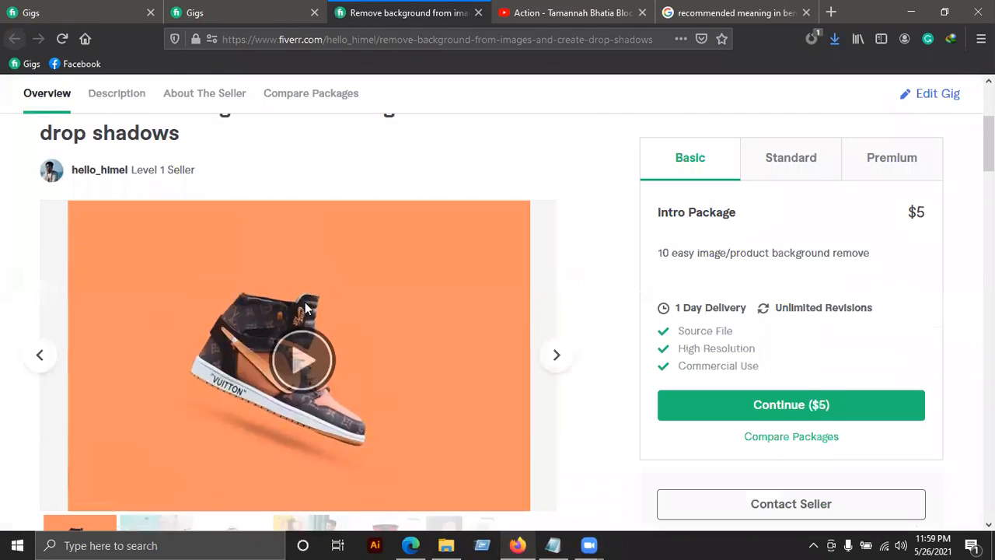
pyautogui.scroll(-1, 404, 350)
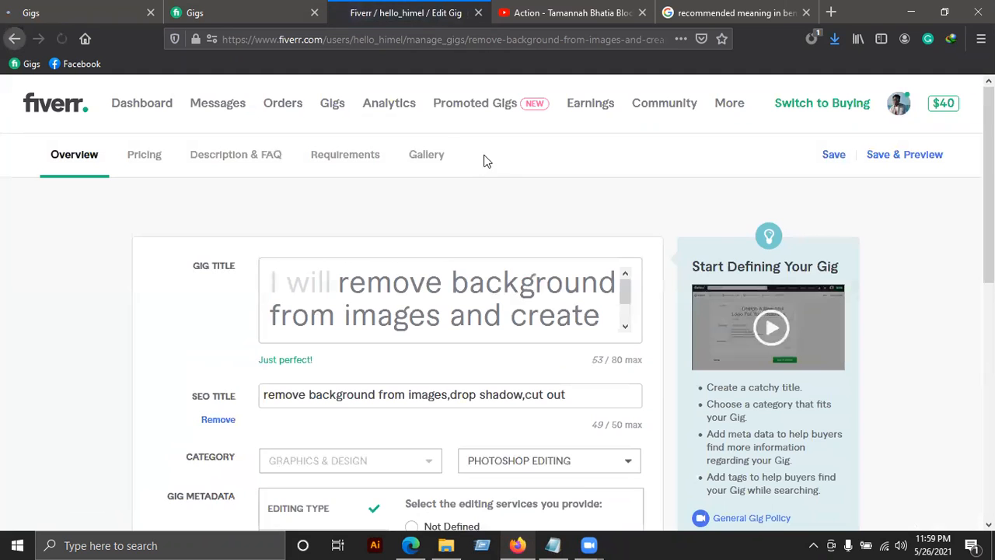
# Open the background removal gig's Gallery settings for editing and bring up the thumbnail selection for its video
pyautogui.click(426, 155)
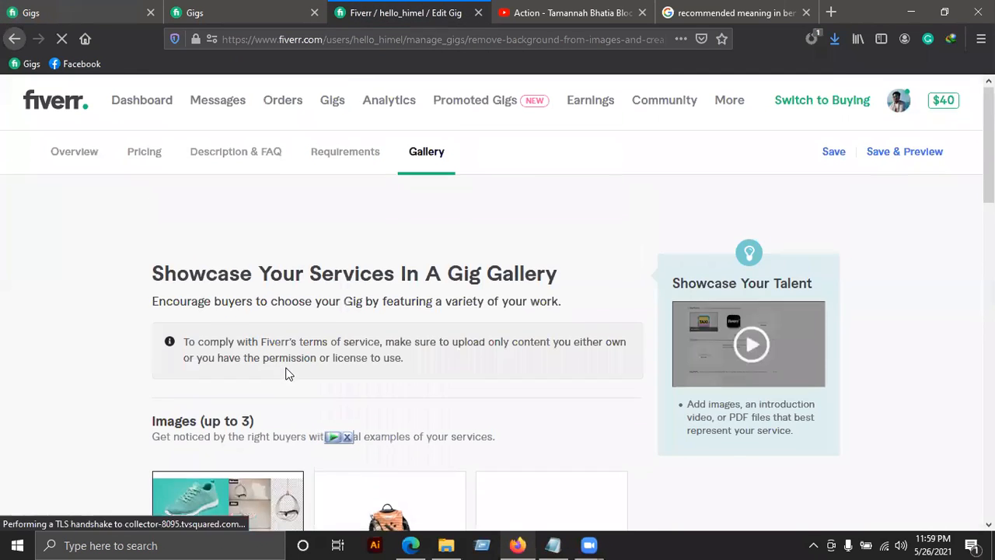
pyautogui.scroll(-6, 287, 365)
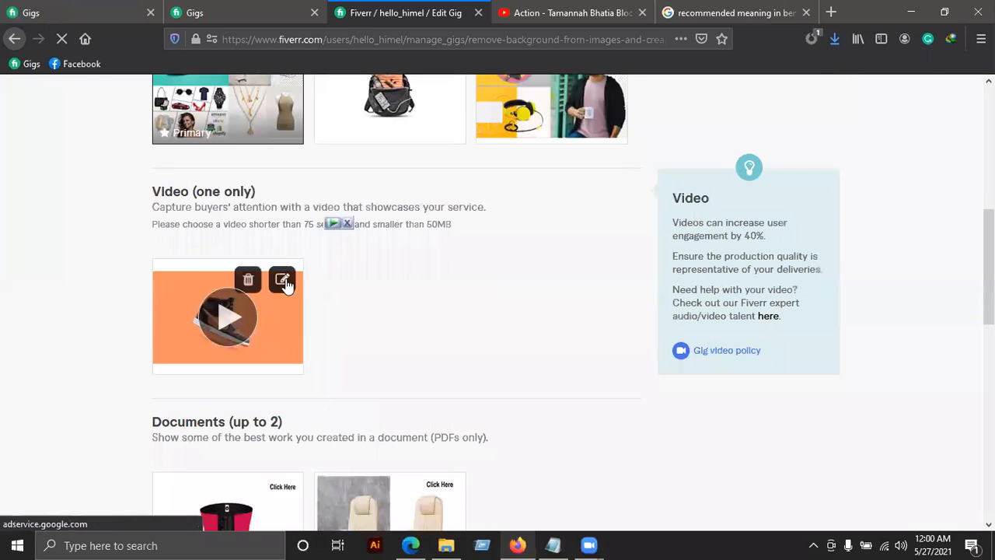
pyautogui.click(283, 281)
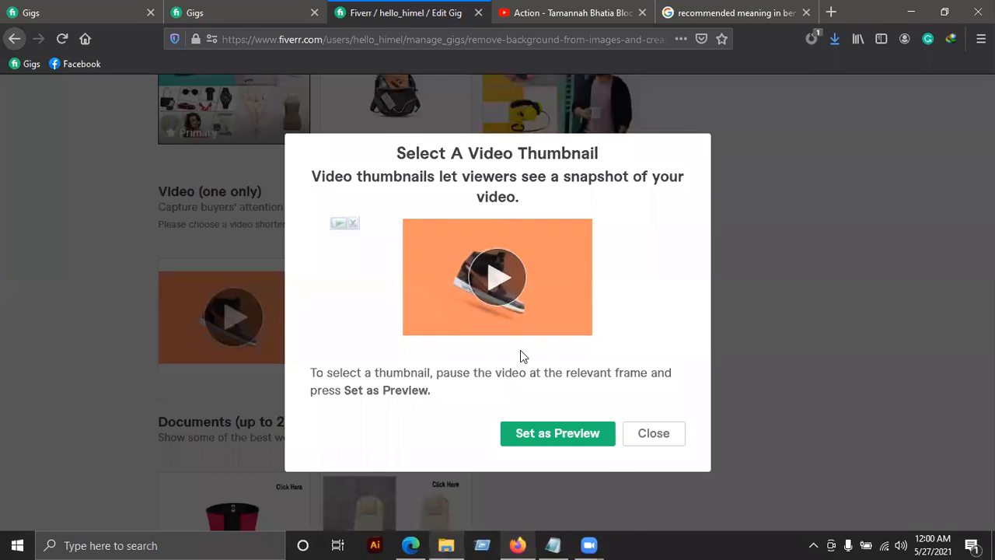
# Switch to File Explorer and view the image 03.jpg from the NEW BG GIG folder
pyautogui.click(445, 545)
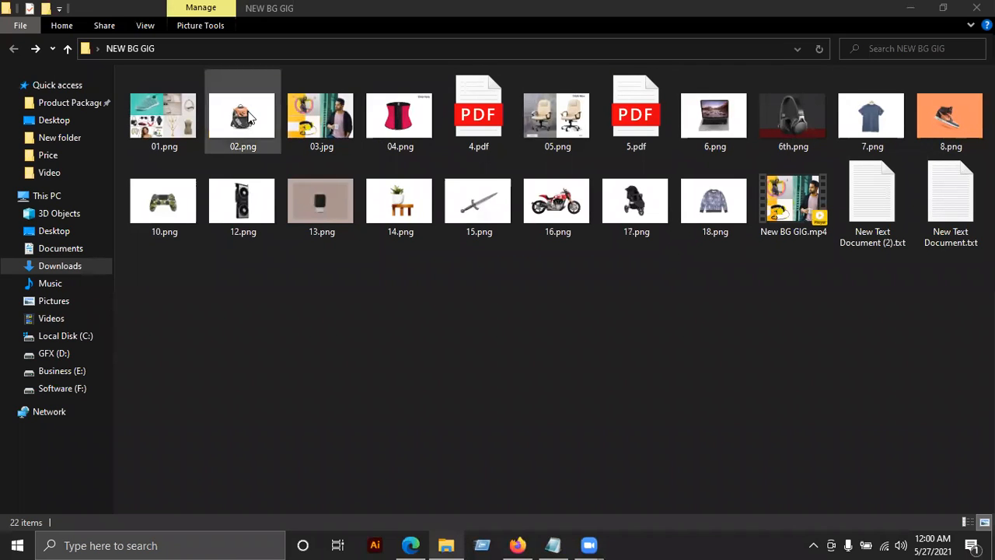
pyautogui.doubleClick(320, 110)
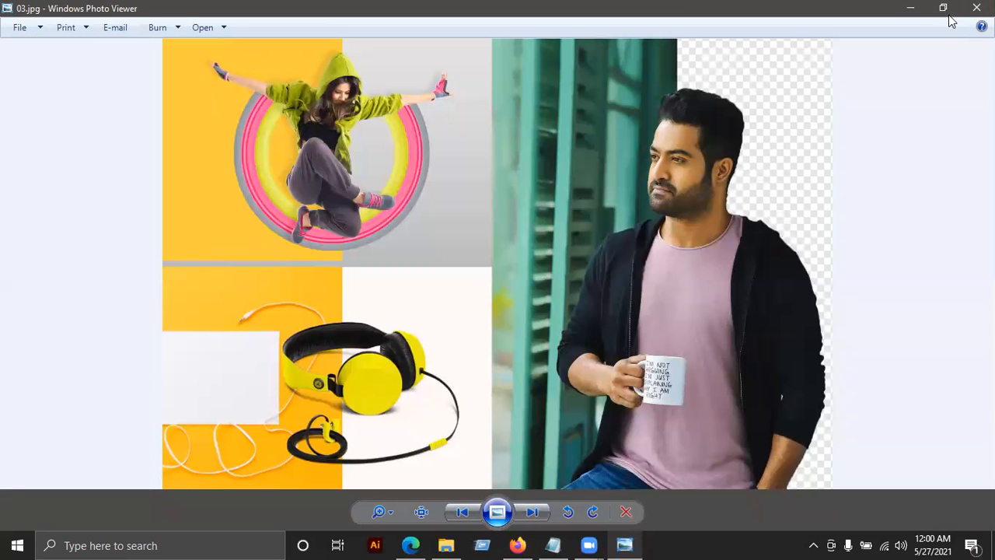
# Close the 03.jpg image, return to Firefox, set the matching collage frame as the gig's video thumbnail, and save the gig with its preview open
pyautogui.click(976, 8)
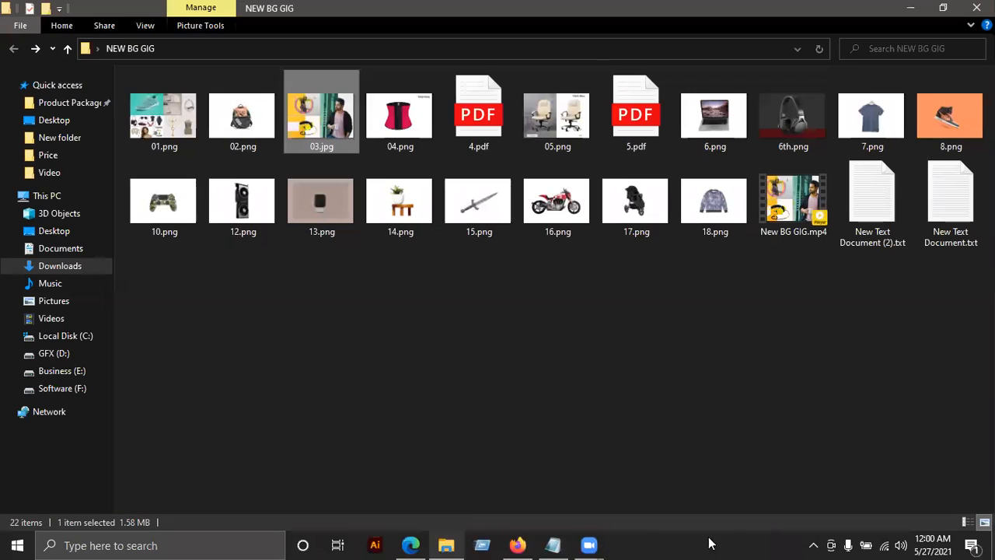
pyautogui.click(515, 544)
pyautogui.click(489, 276)
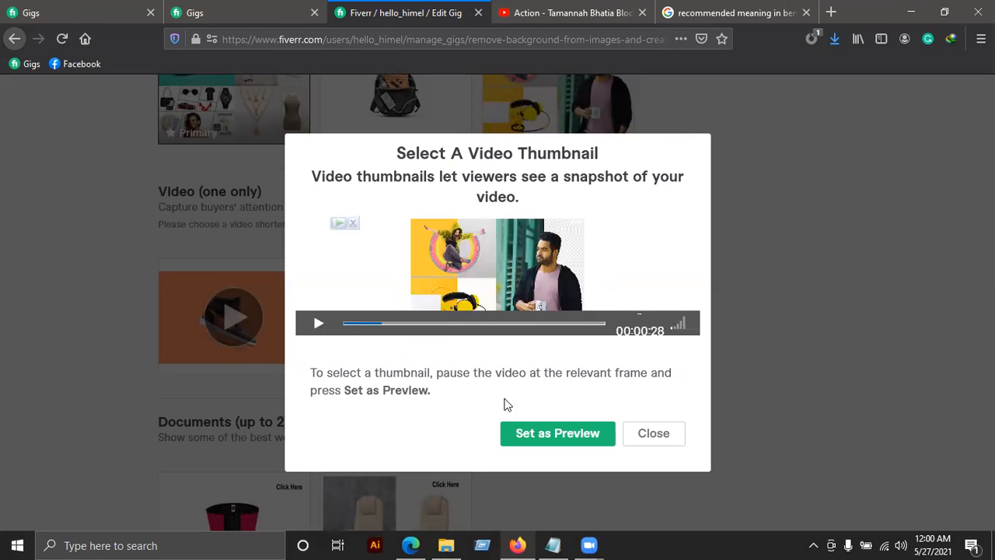
pyautogui.click(565, 433)
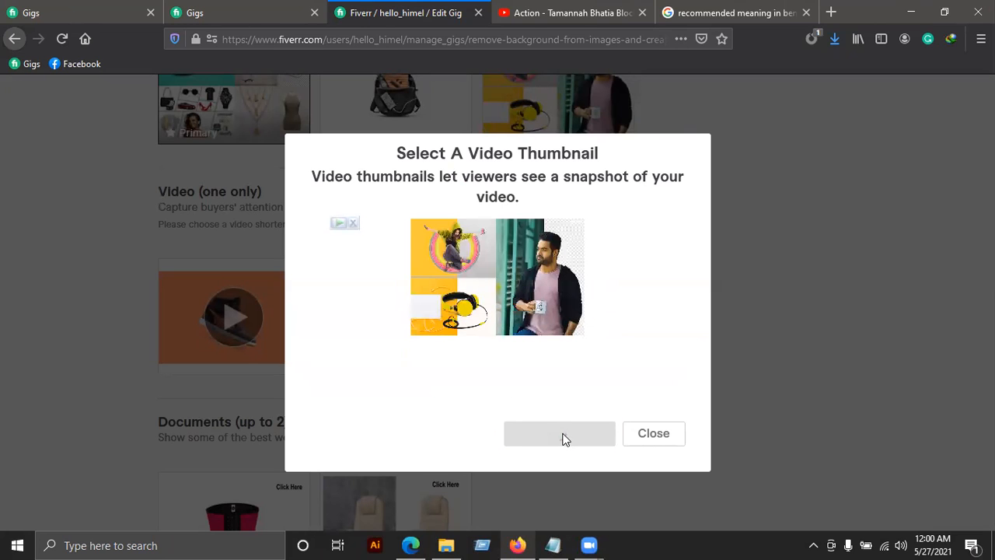
pyautogui.click(671, 425)
pyautogui.scroll(5, 353, 251)
pyautogui.click(939, 158)
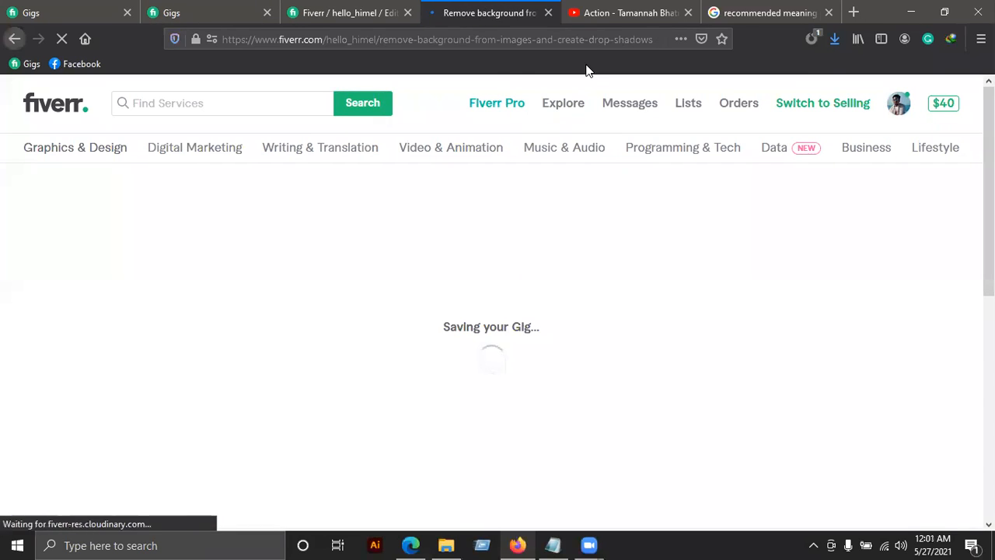
# Examine the video thumbnail and each gallery image on the background removal gig's preview page
pyautogui.scroll(-3, 424, 247)
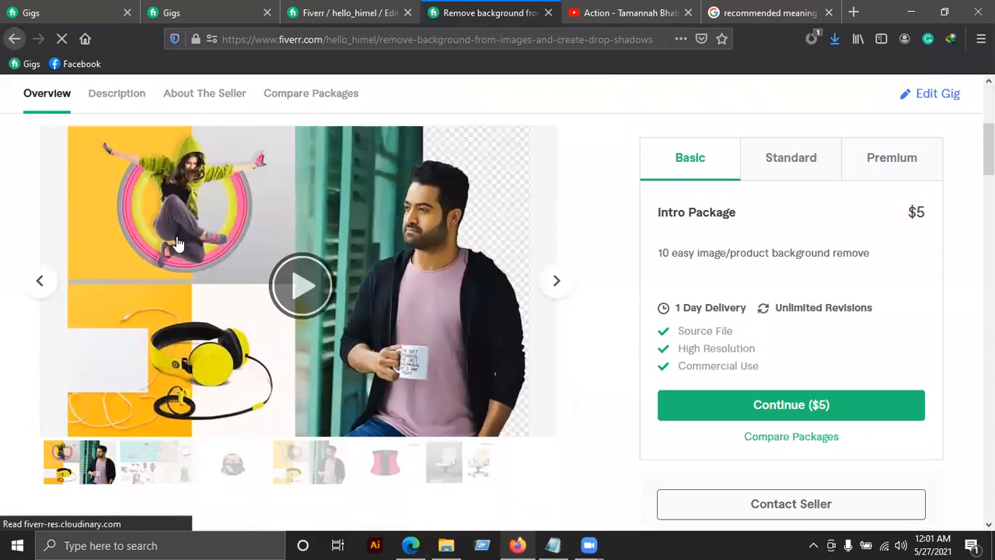
pyautogui.click(169, 462)
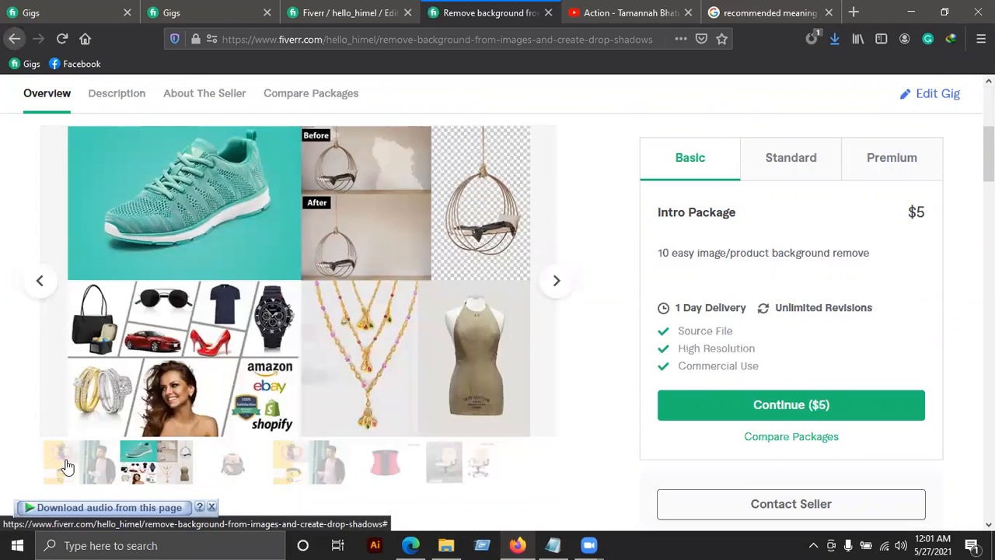
pyautogui.click(67, 464)
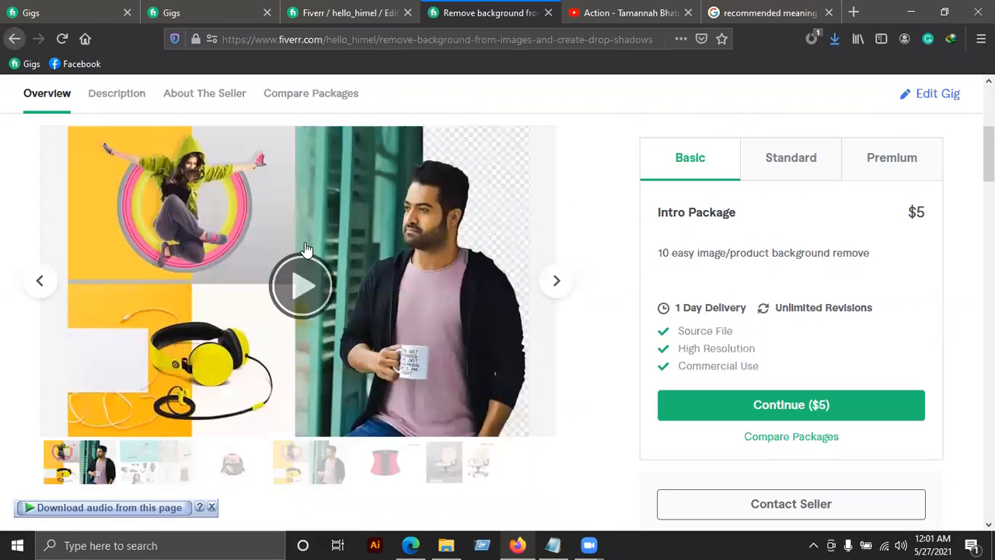
pyautogui.click(154, 477)
pyautogui.click(234, 480)
pyautogui.click(329, 477)
pyautogui.click(459, 472)
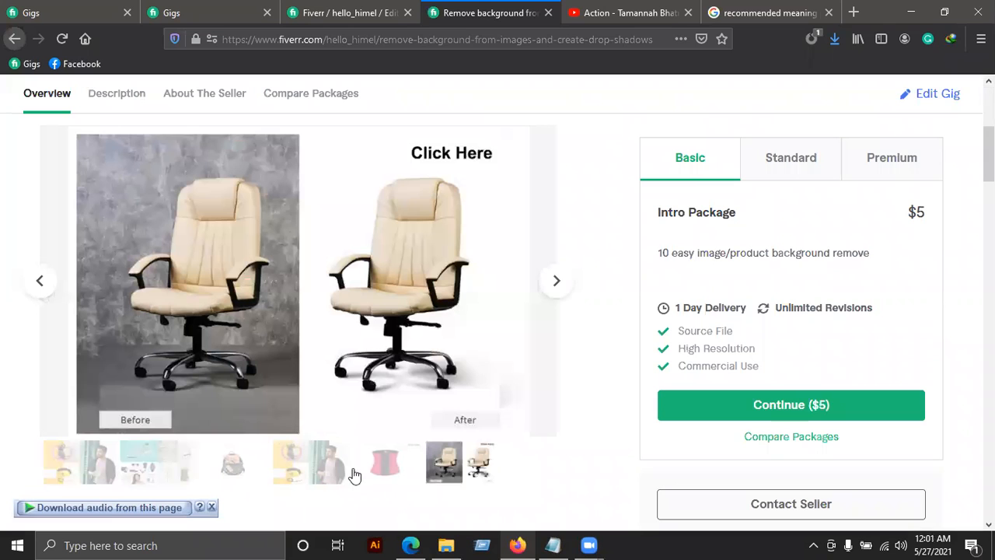
pyautogui.click(163, 469)
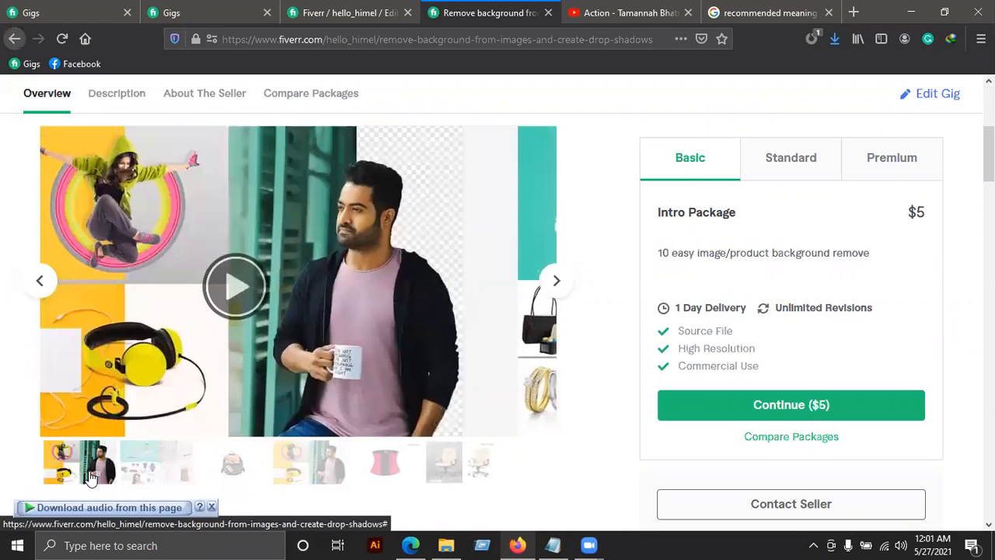
# Open the preview of the "do label design, product packaging design, and 3d mockup" gig and examine its video thumbnail
pyautogui.click(166, 11)
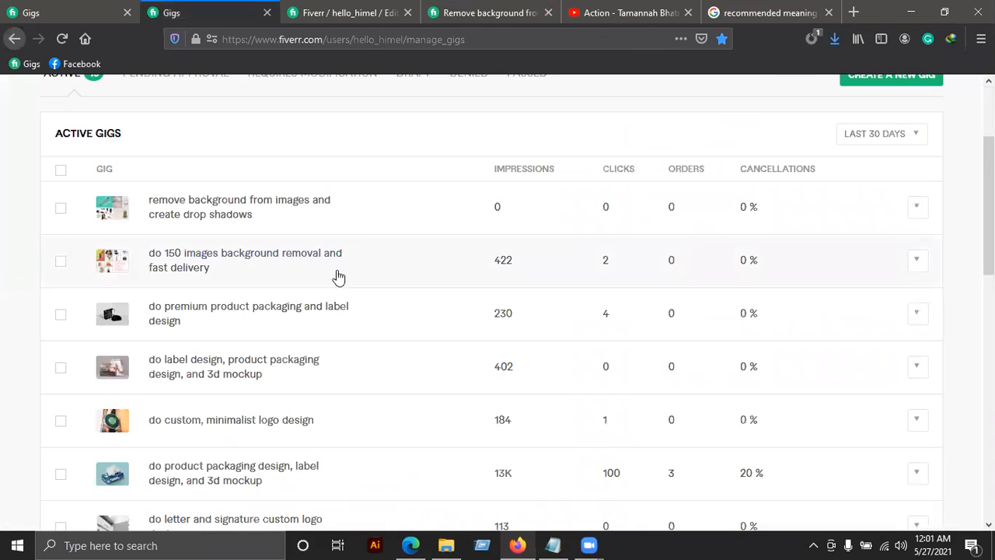
pyautogui.click(915, 315)
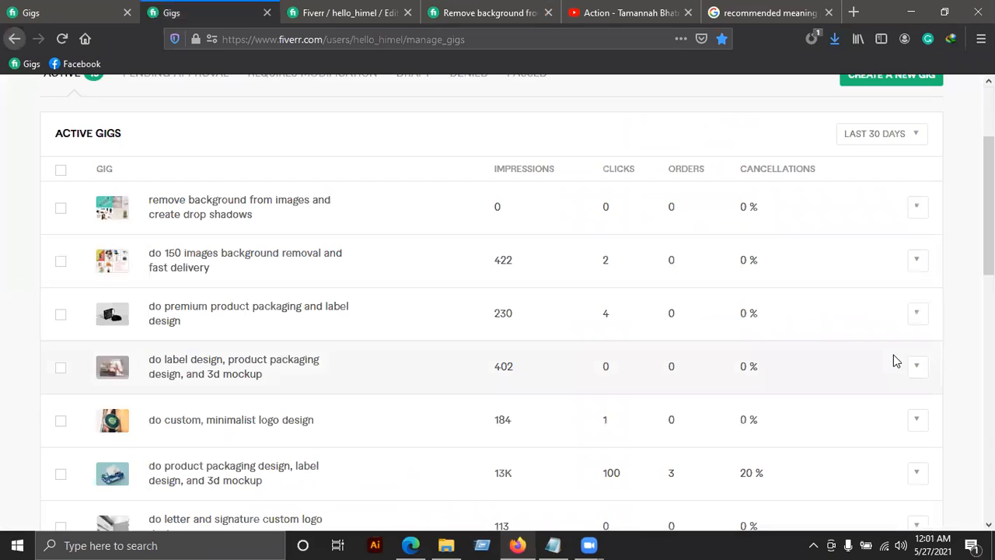
pyautogui.click(917, 369)
pyautogui.click(865, 370)
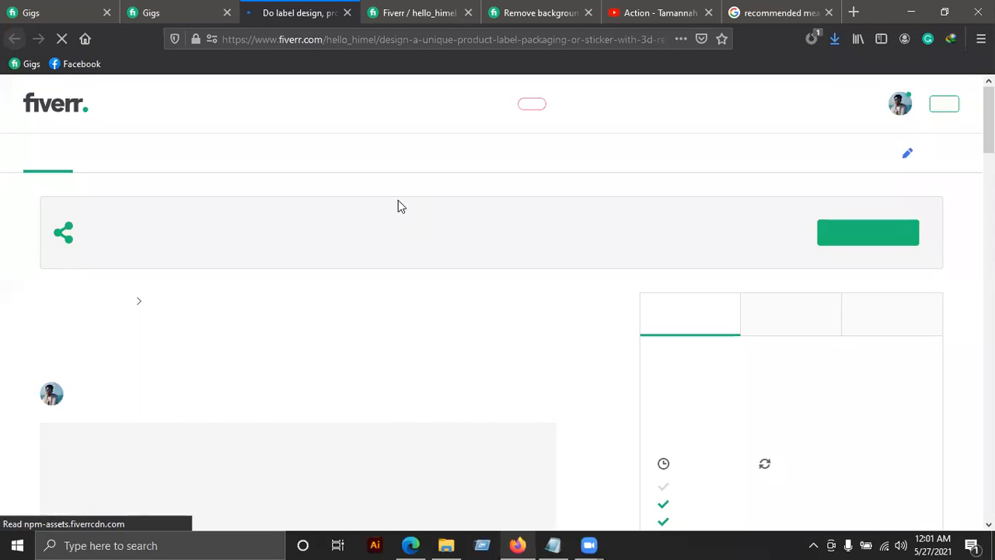
pyautogui.scroll(-3, 286, 300)
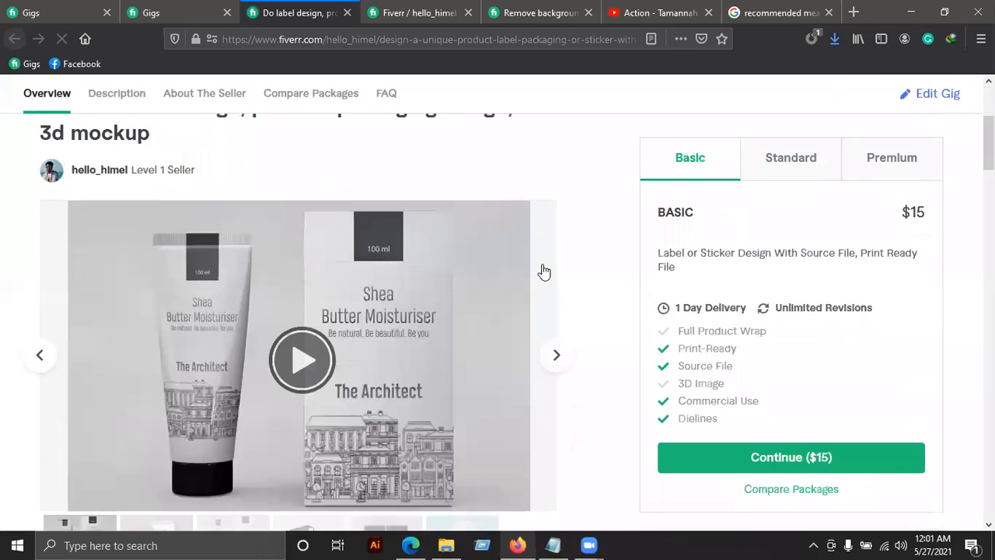
pyautogui.scroll(3, 544, 271)
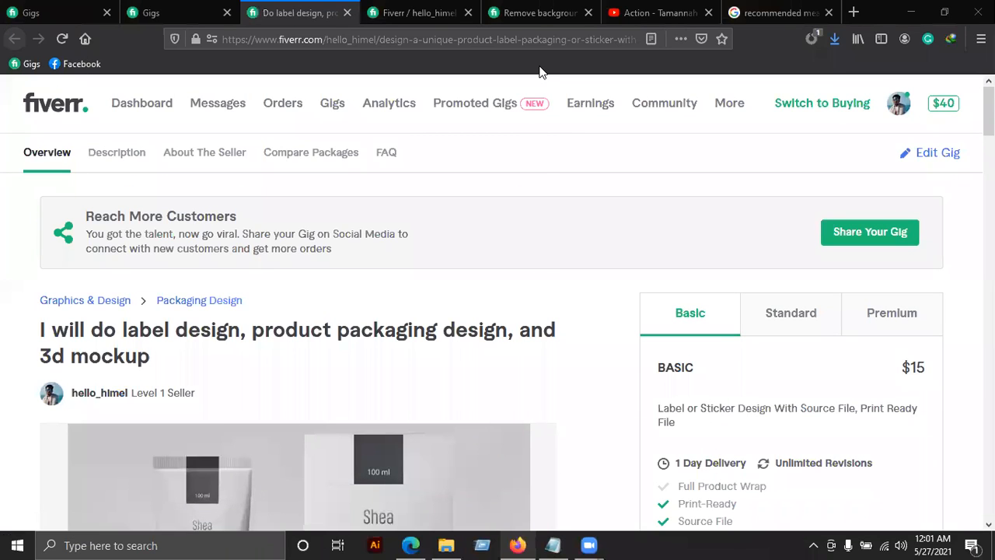
# Close the label design gig preview, both background removal gig pages and the duplicate Gigs list
pyautogui.click(347, 13)
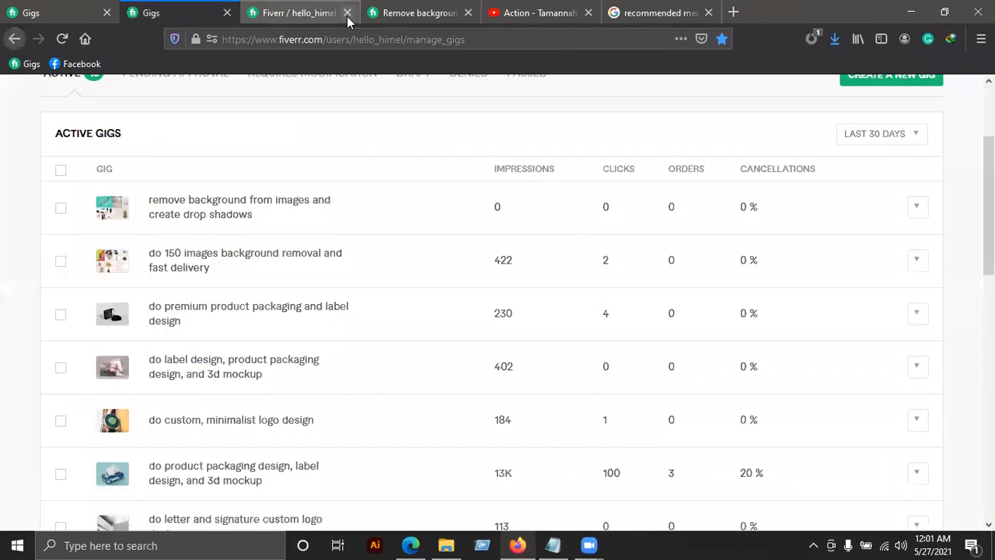
pyautogui.click(346, 13)
pyautogui.click(347, 14)
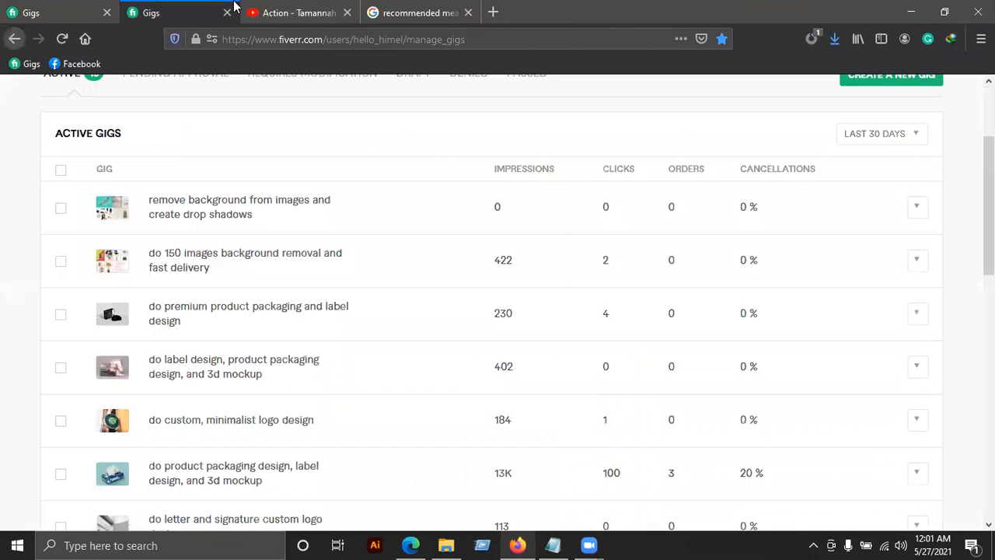
pyautogui.click(63, 10)
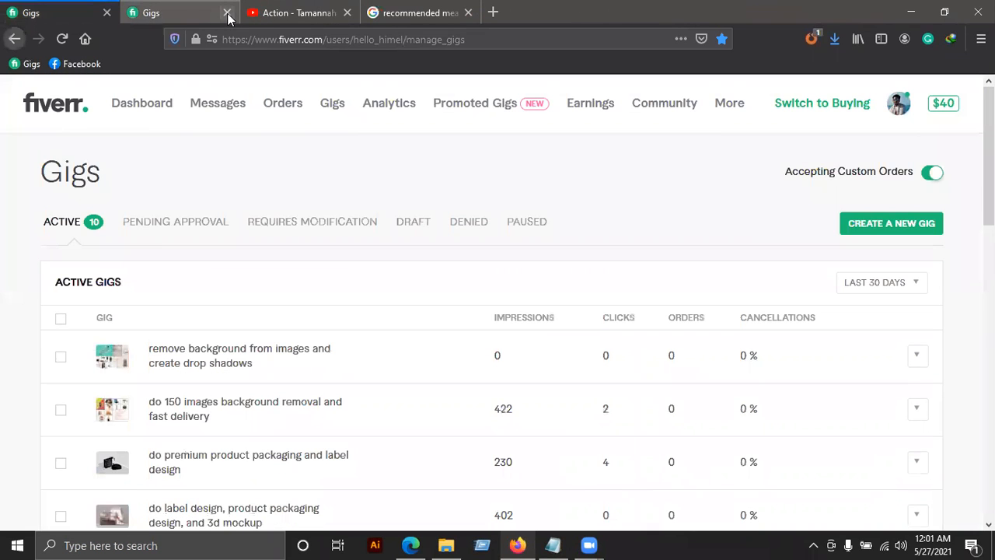
pyautogui.click(227, 13)
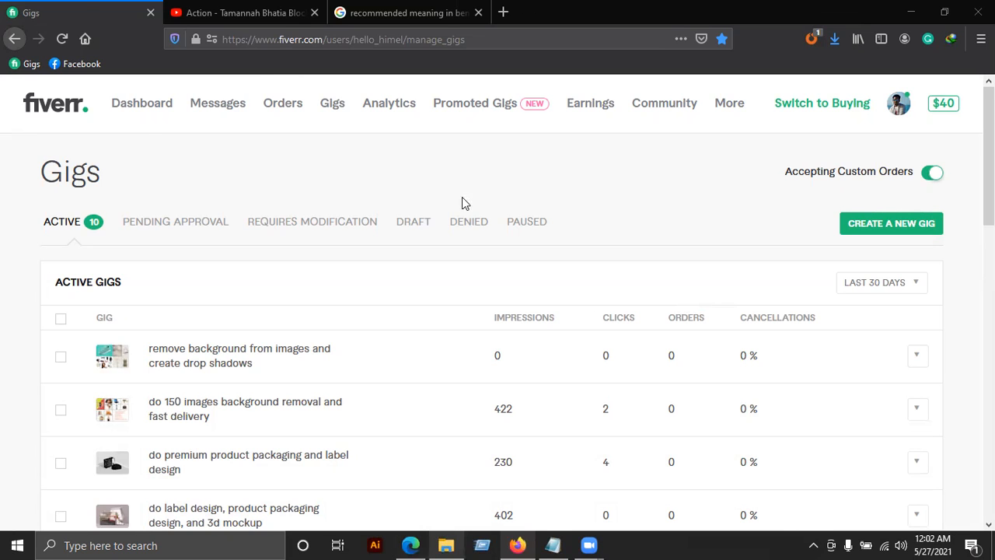
# Switch to File Explorer and look over the product and gallery images in the NEW BG GIG folder
pyautogui.hotkey('alt', 'Tab')
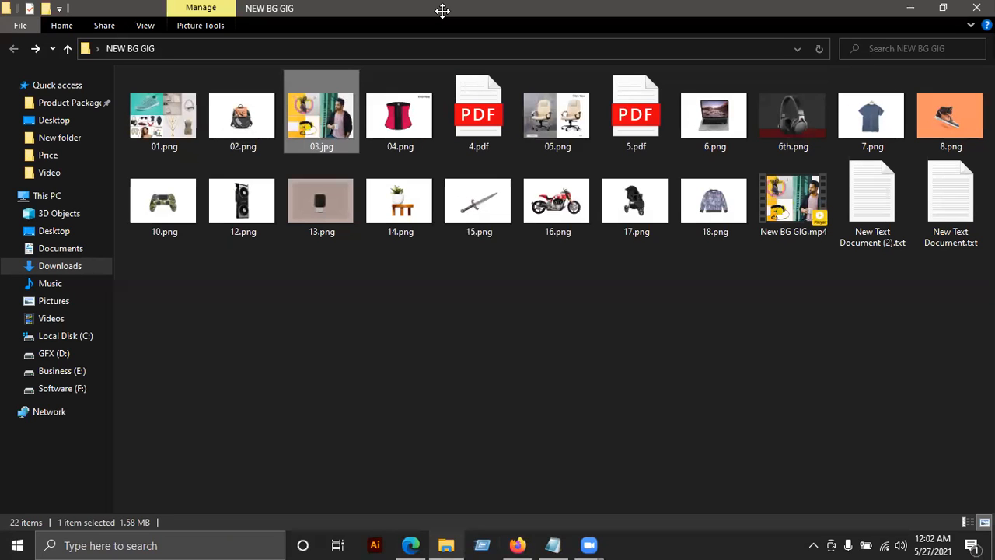
pyautogui.click(241, 135)
pyautogui.click(713, 132)
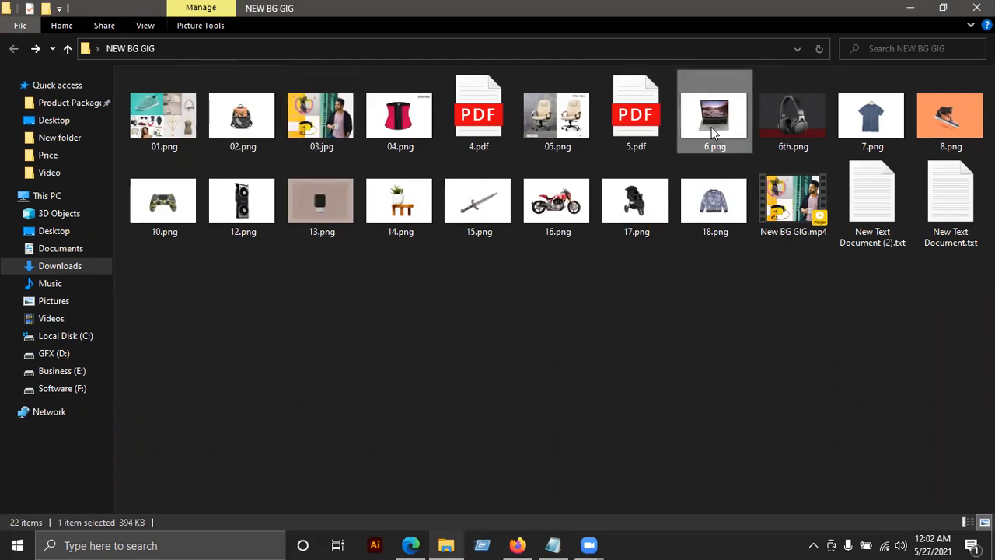
pyautogui.click(793, 125)
pyautogui.click(848, 125)
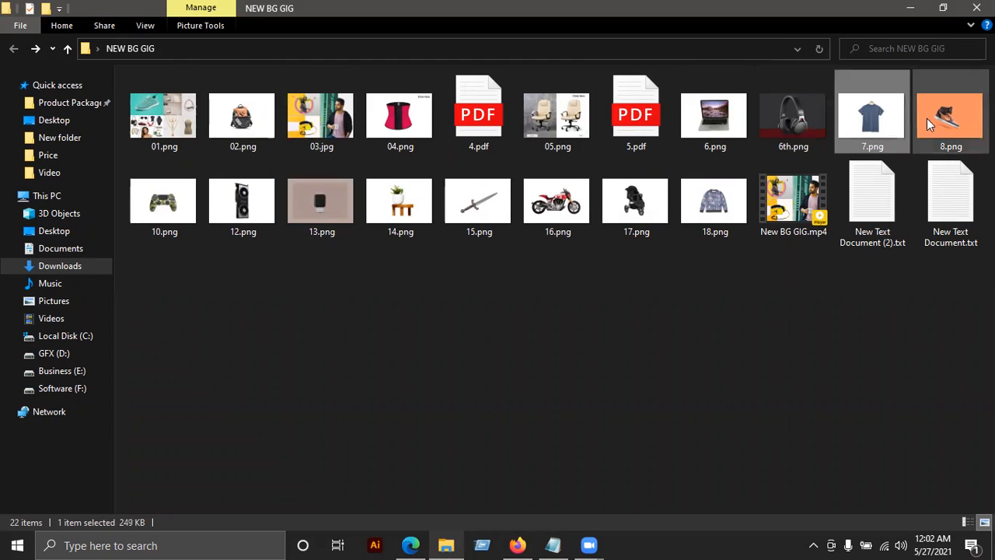
pyautogui.click(153, 122)
pyautogui.click(316, 127)
pyautogui.click(404, 133)
pyautogui.click(563, 133)
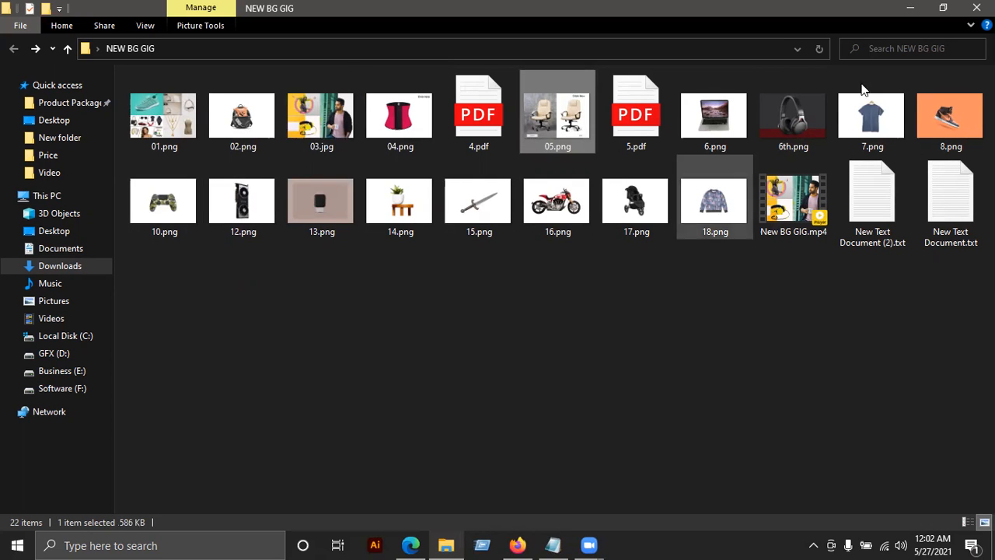
pyautogui.click(588, 298)
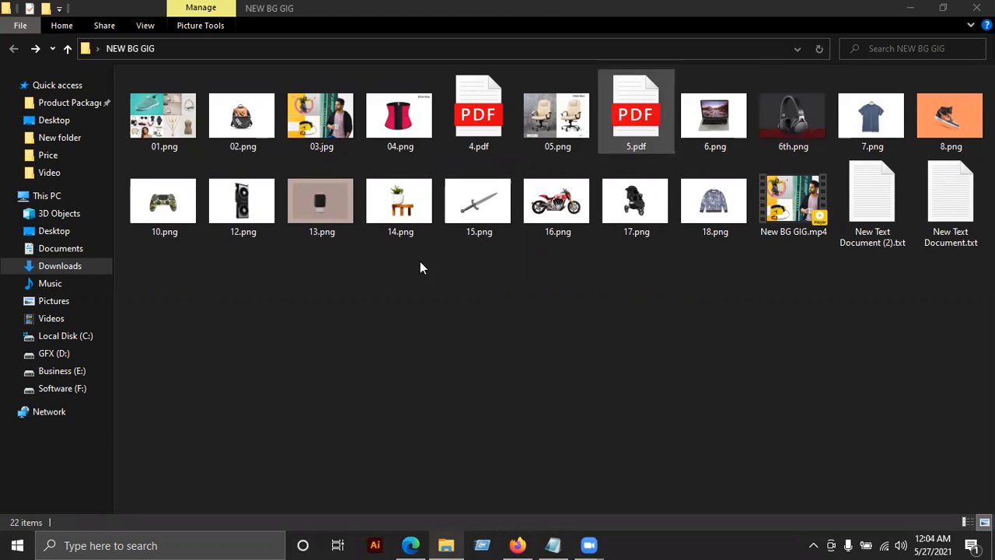
pyautogui.rightClick(413, 326)
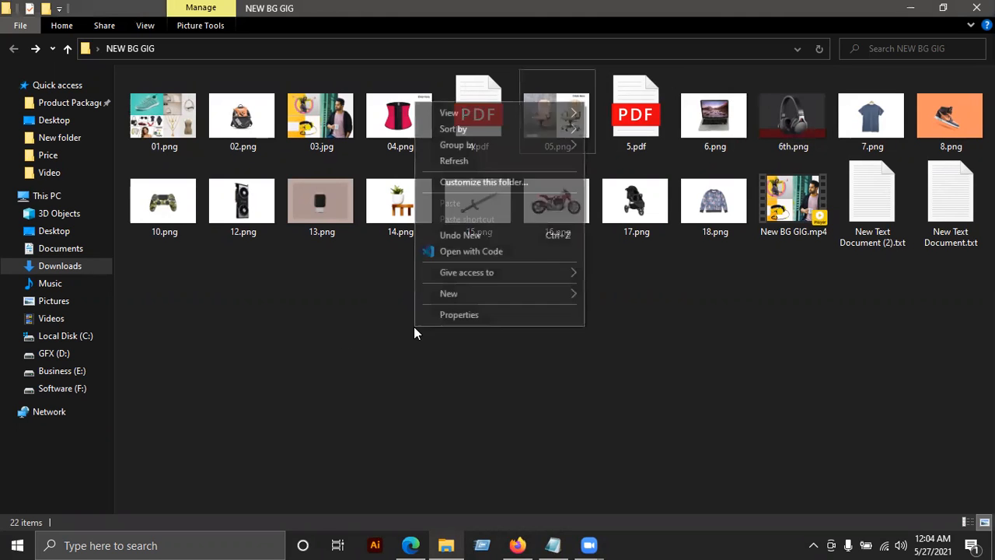
pyautogui.click(485, 160)
pyautogui.click(405, 220)
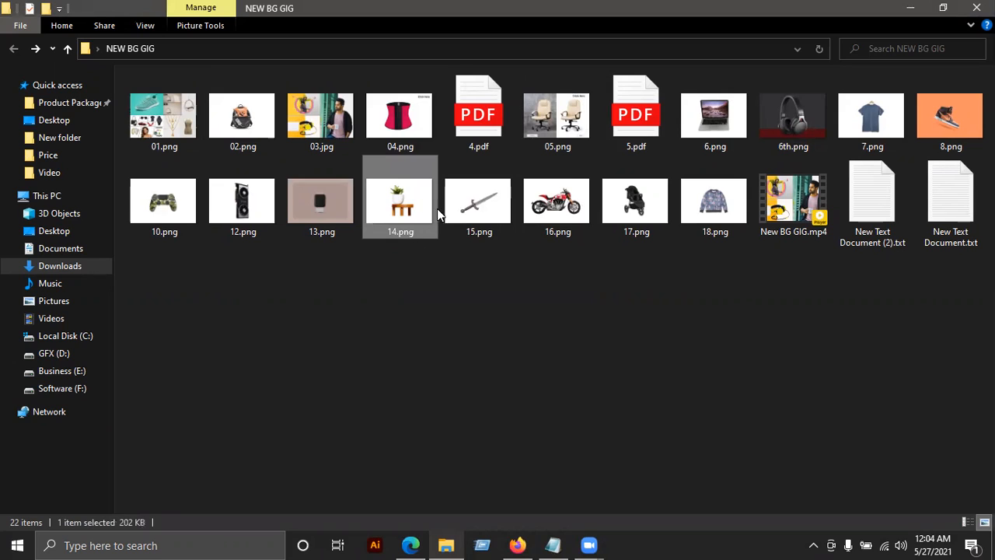
pyautogui.click(431, 280)
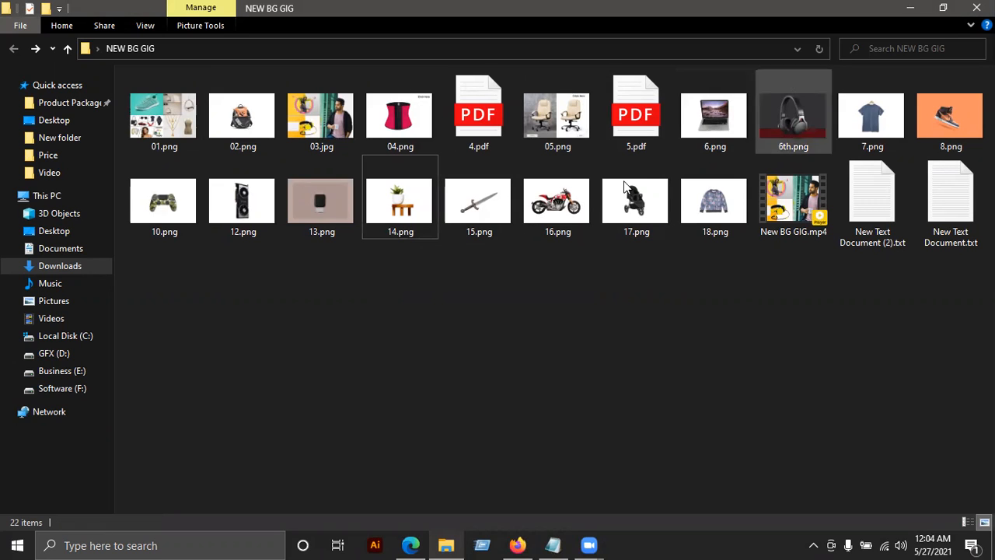
pyautogui.click(397, 220)
pyautogui.click(490, 229)
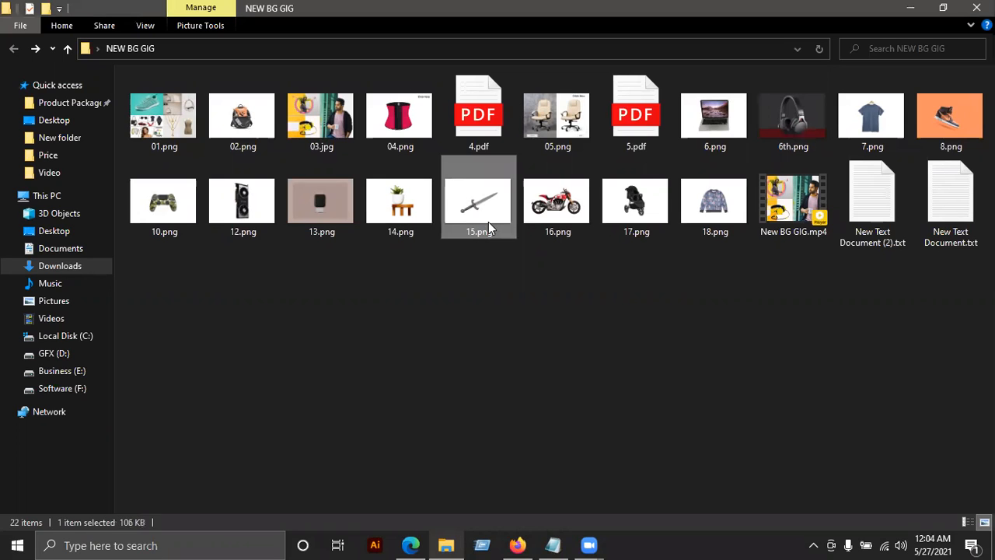
pyautogui.click(458, 261)
pyautogui.click(464, 235)
pyautogui.rightClick(466, 257)
pyautogui.click(518, 322)
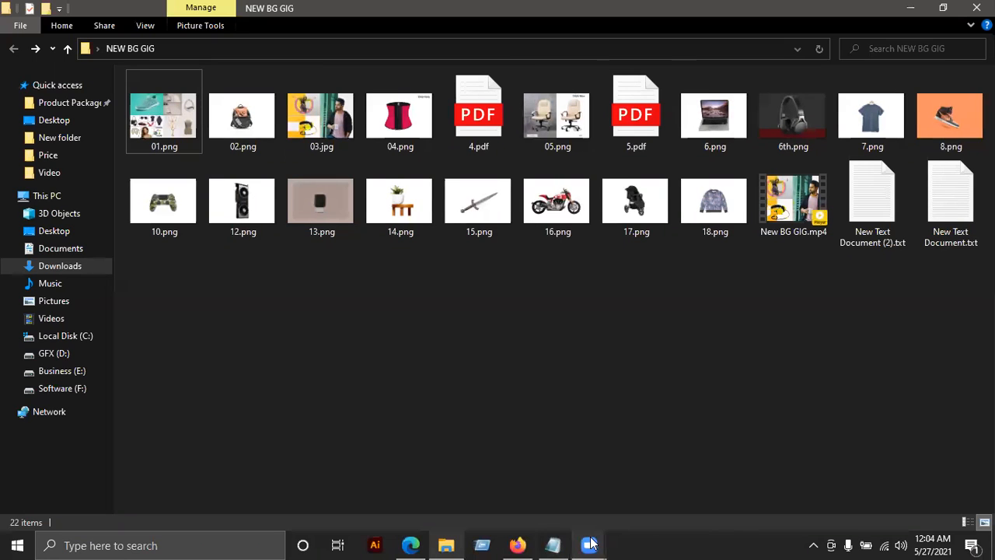
pyautogui.click(620, 491)
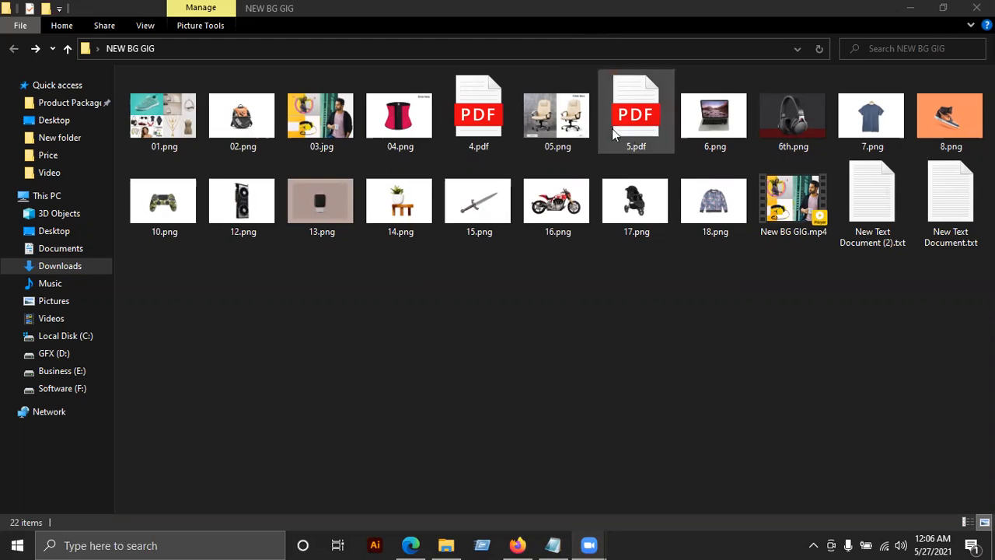
pyautogui.rightClick(526, 374)
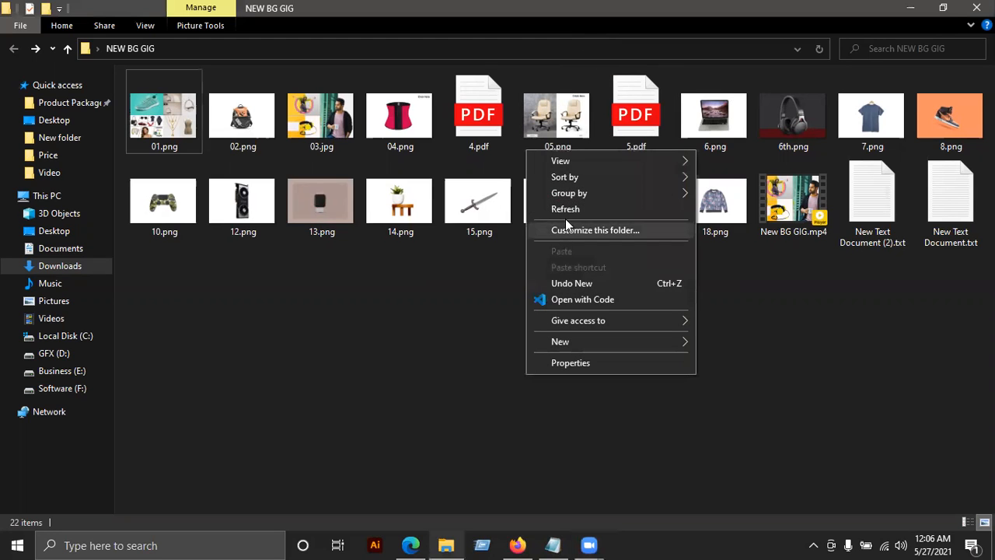
pyautogui.click(566, 208)
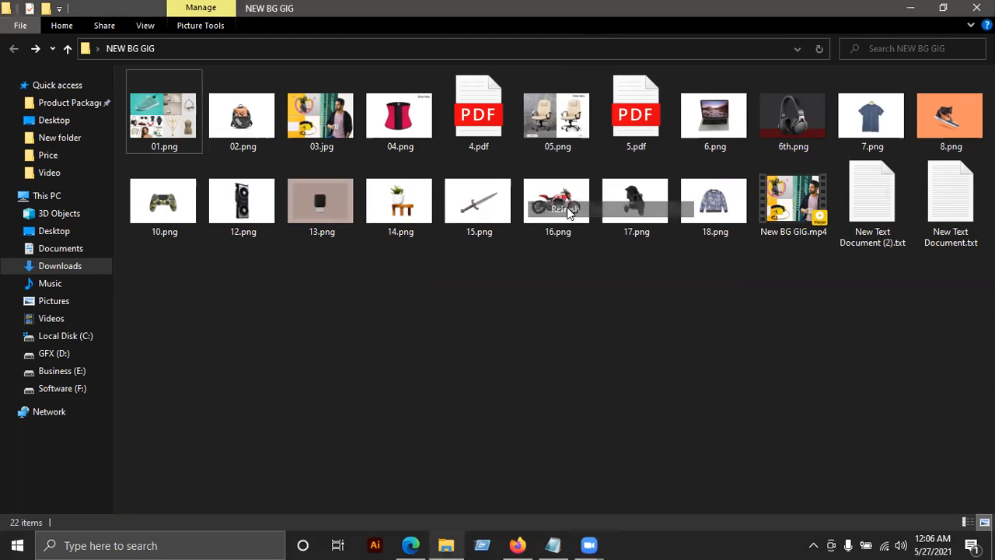
pyautogui.rightClick(553, 268)
pyautogui.click(596, 323)
pyautogui.rightClick(596, 94)
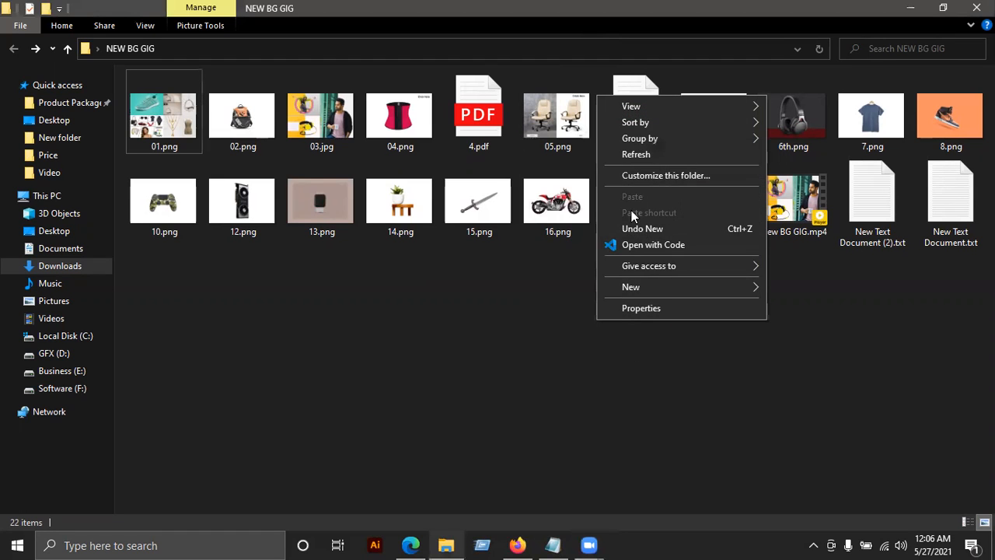
pyautogui.click(631, 161)
pyautogui.rightClick(538, 273)
pyautogui.click(587, 331)
pyautogui.rightClick(565, 331)
pyautogui.click(600, 166)
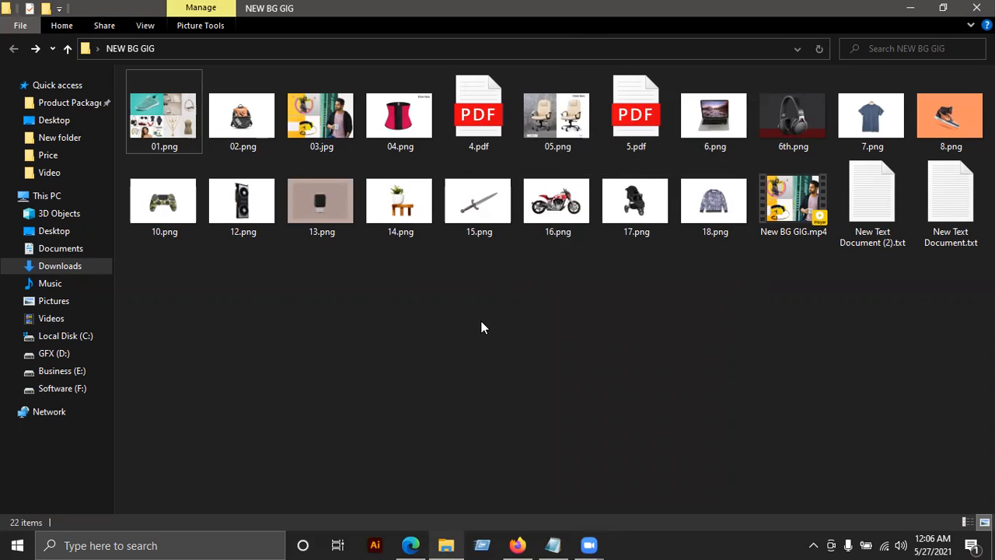
pyautogui.rightClick(482, 325)
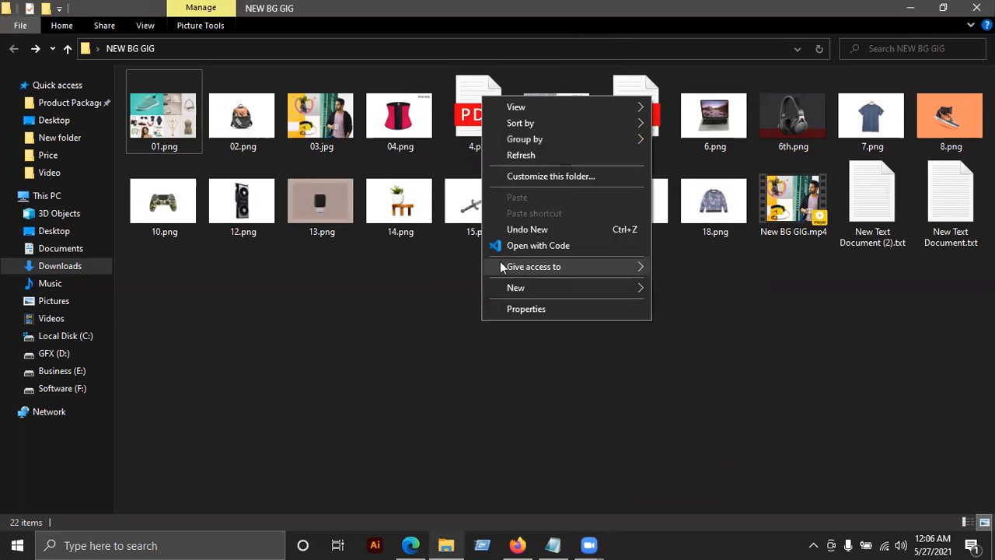
pyautogui.click(515, 156)
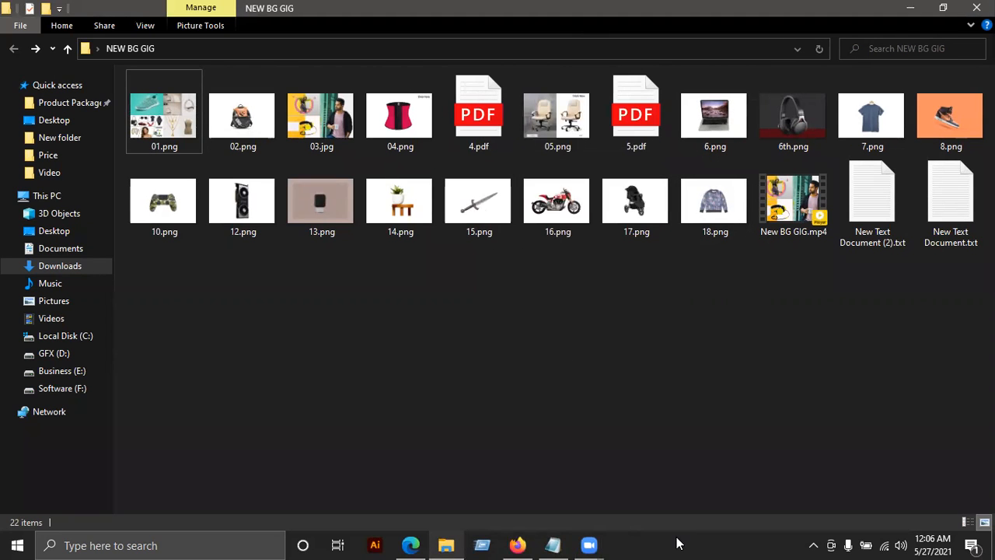
pyautogui.rightClick(569, 438)
pyautogui.click(609, 278)
pyautogui.click(379, 142)
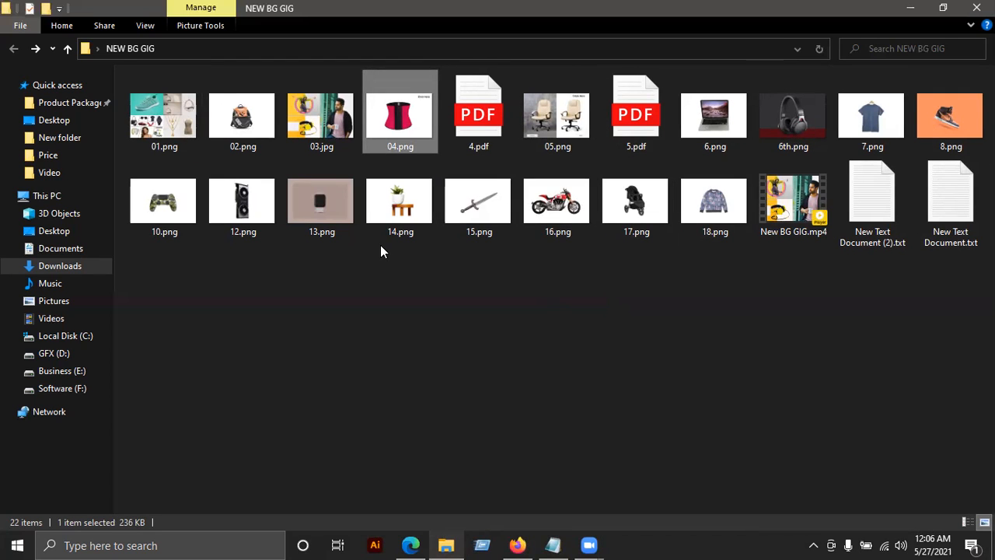
pyautogui.rightClick(346, 259)
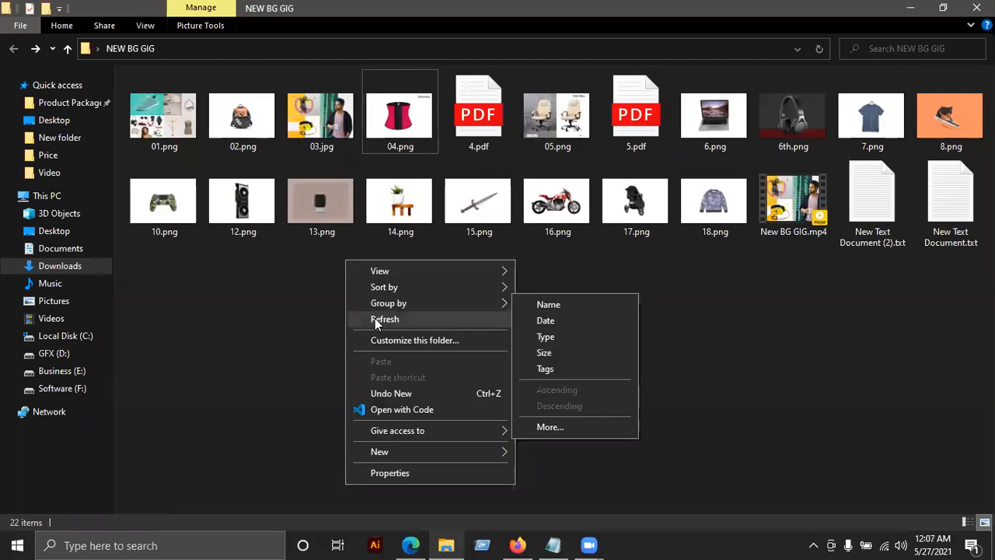
pyautogui.click(374, 320)
pyautogui.rightClick(464, 282)
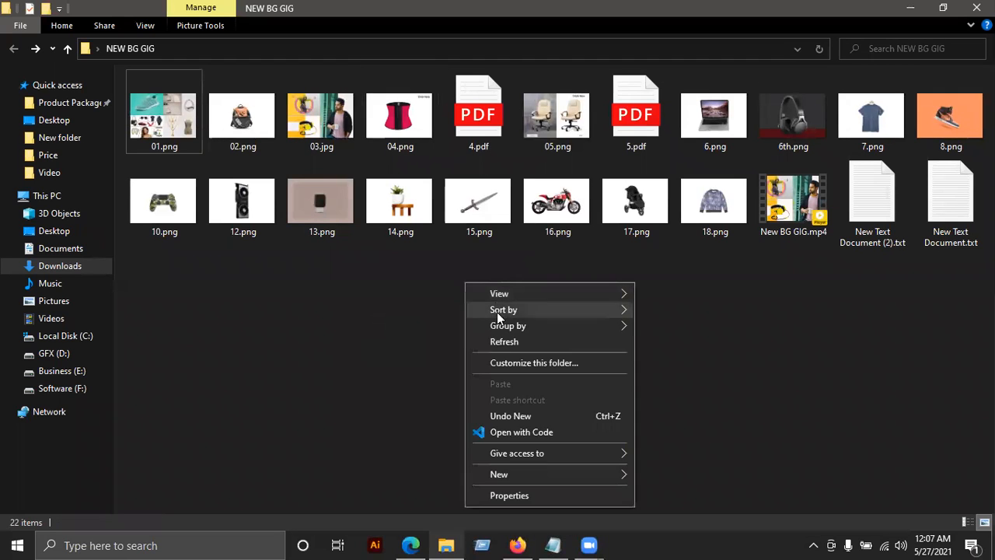
pyautogui.click(505, 339)
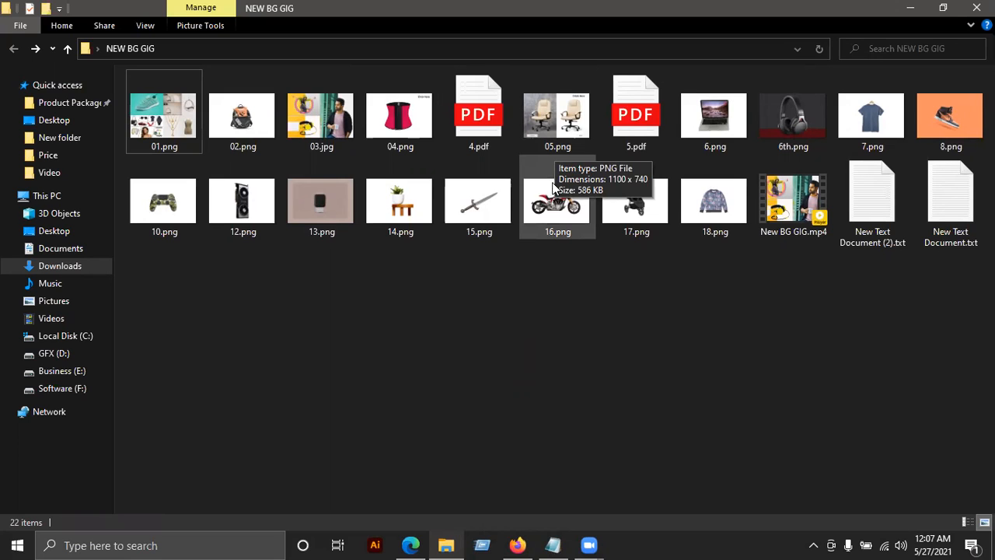
pyautogui.rightClick(533, 245)
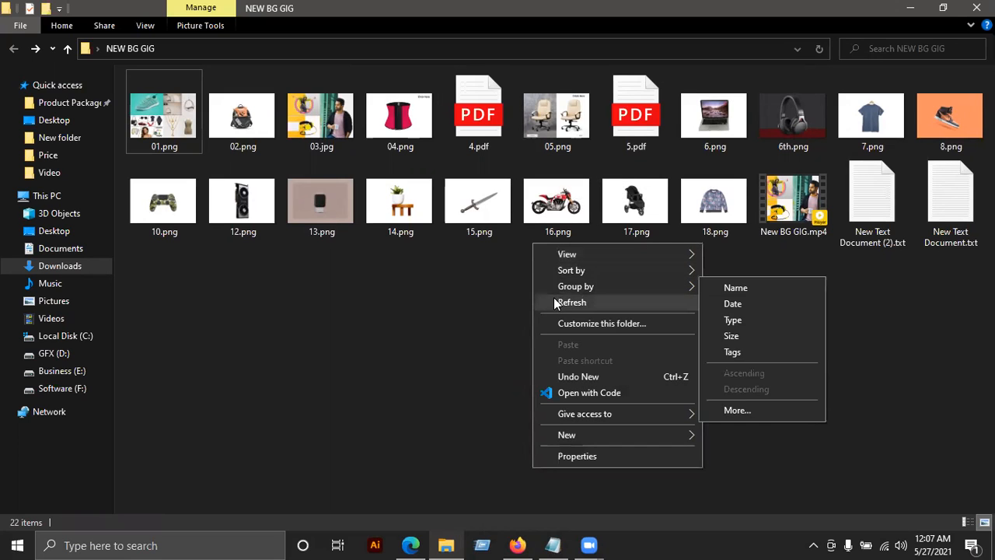
pyautogui.click(555, 301)
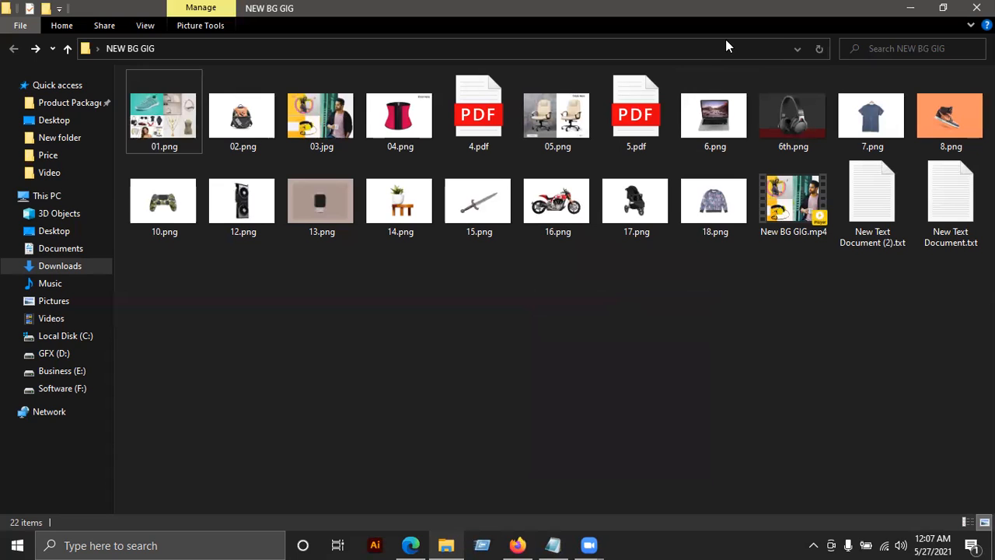